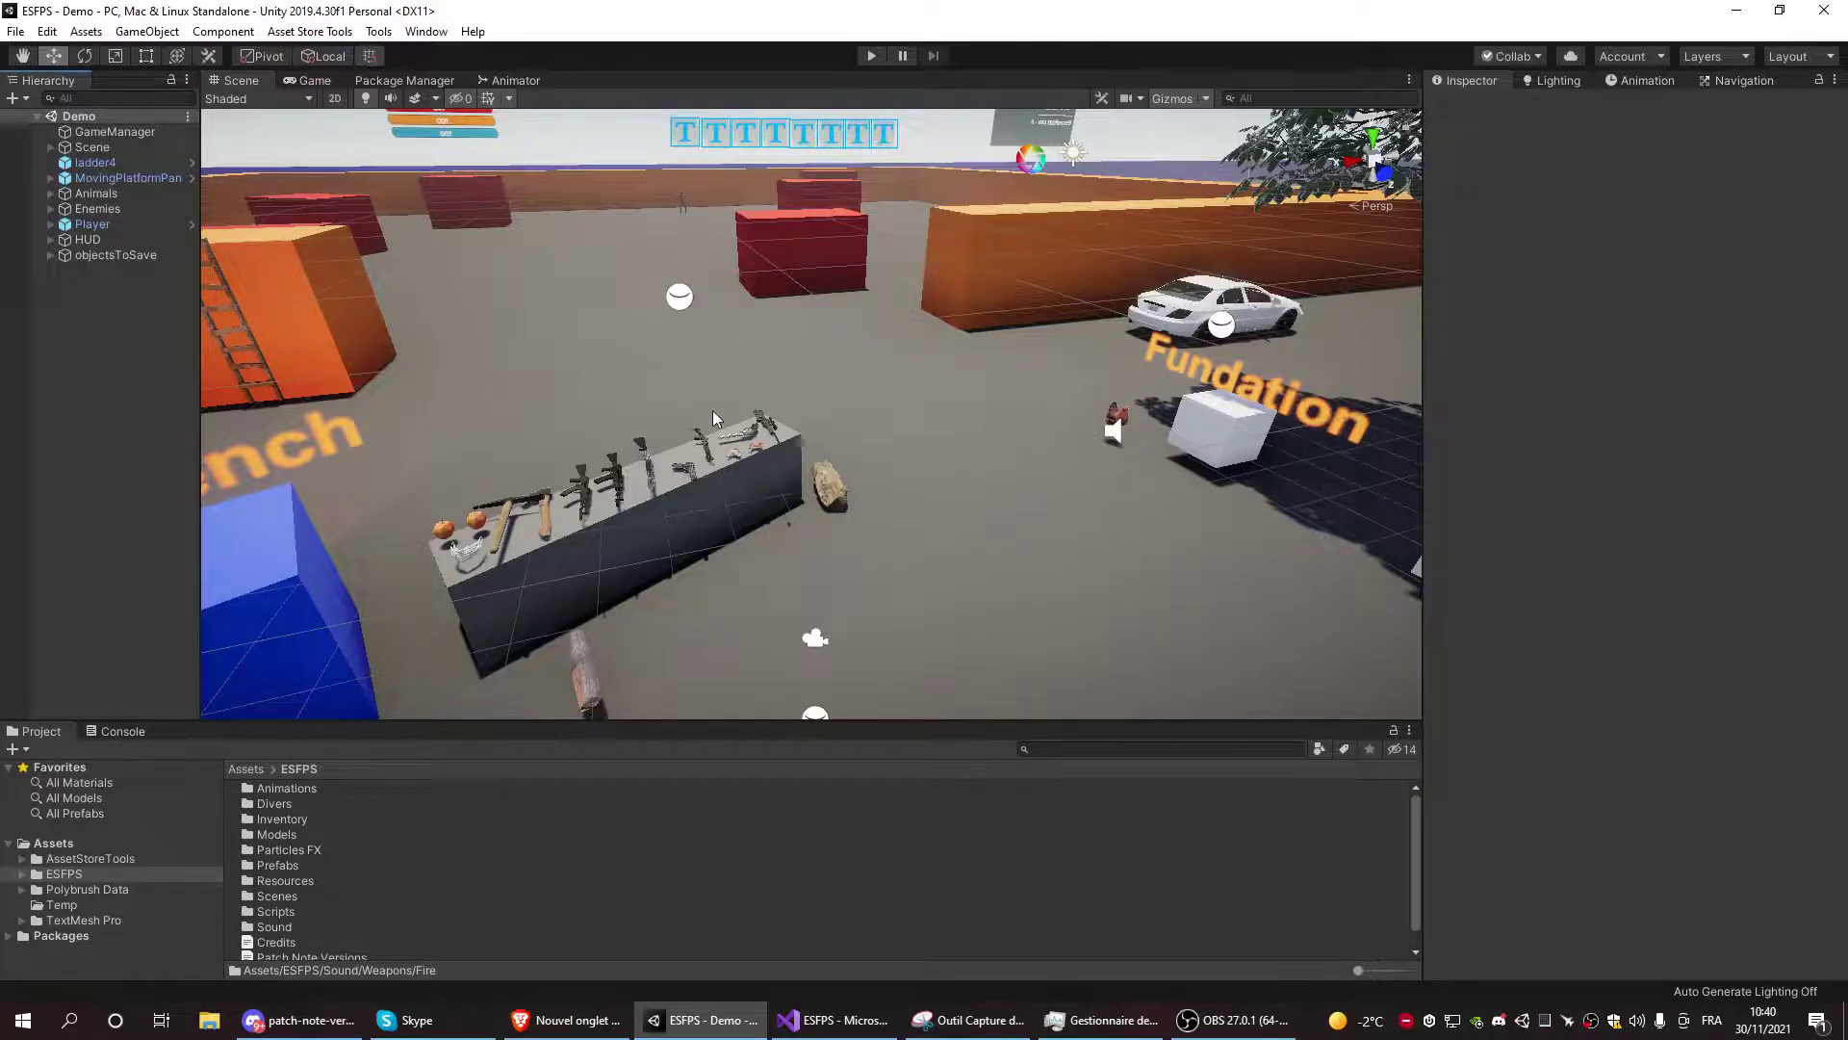
Start the ESFPS demo scene and open and close the player inventory
{"action": "key", "text": "alt+Tab"}
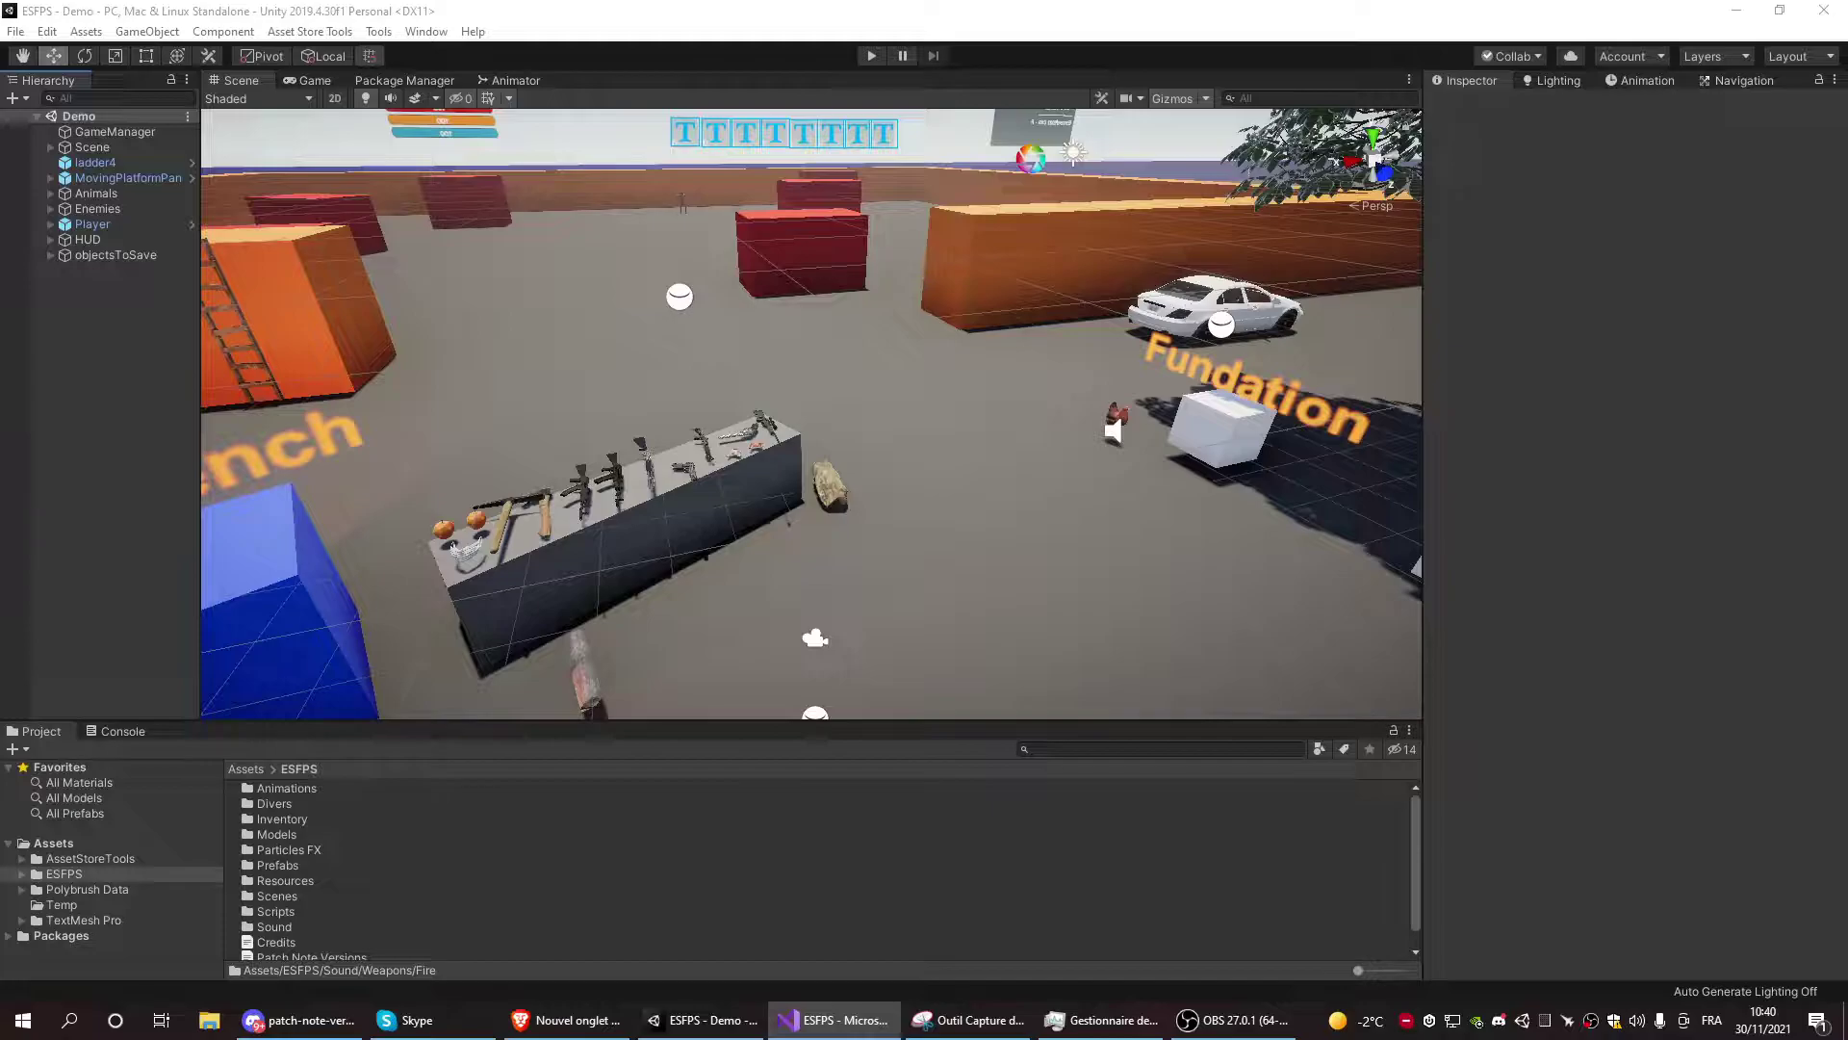
{"action": "right_click_drag", "start_coordinate": [1007, 471], "coordinate": [1051, 477]}
{"action": "left_click", "coordinate": [876, 60]}
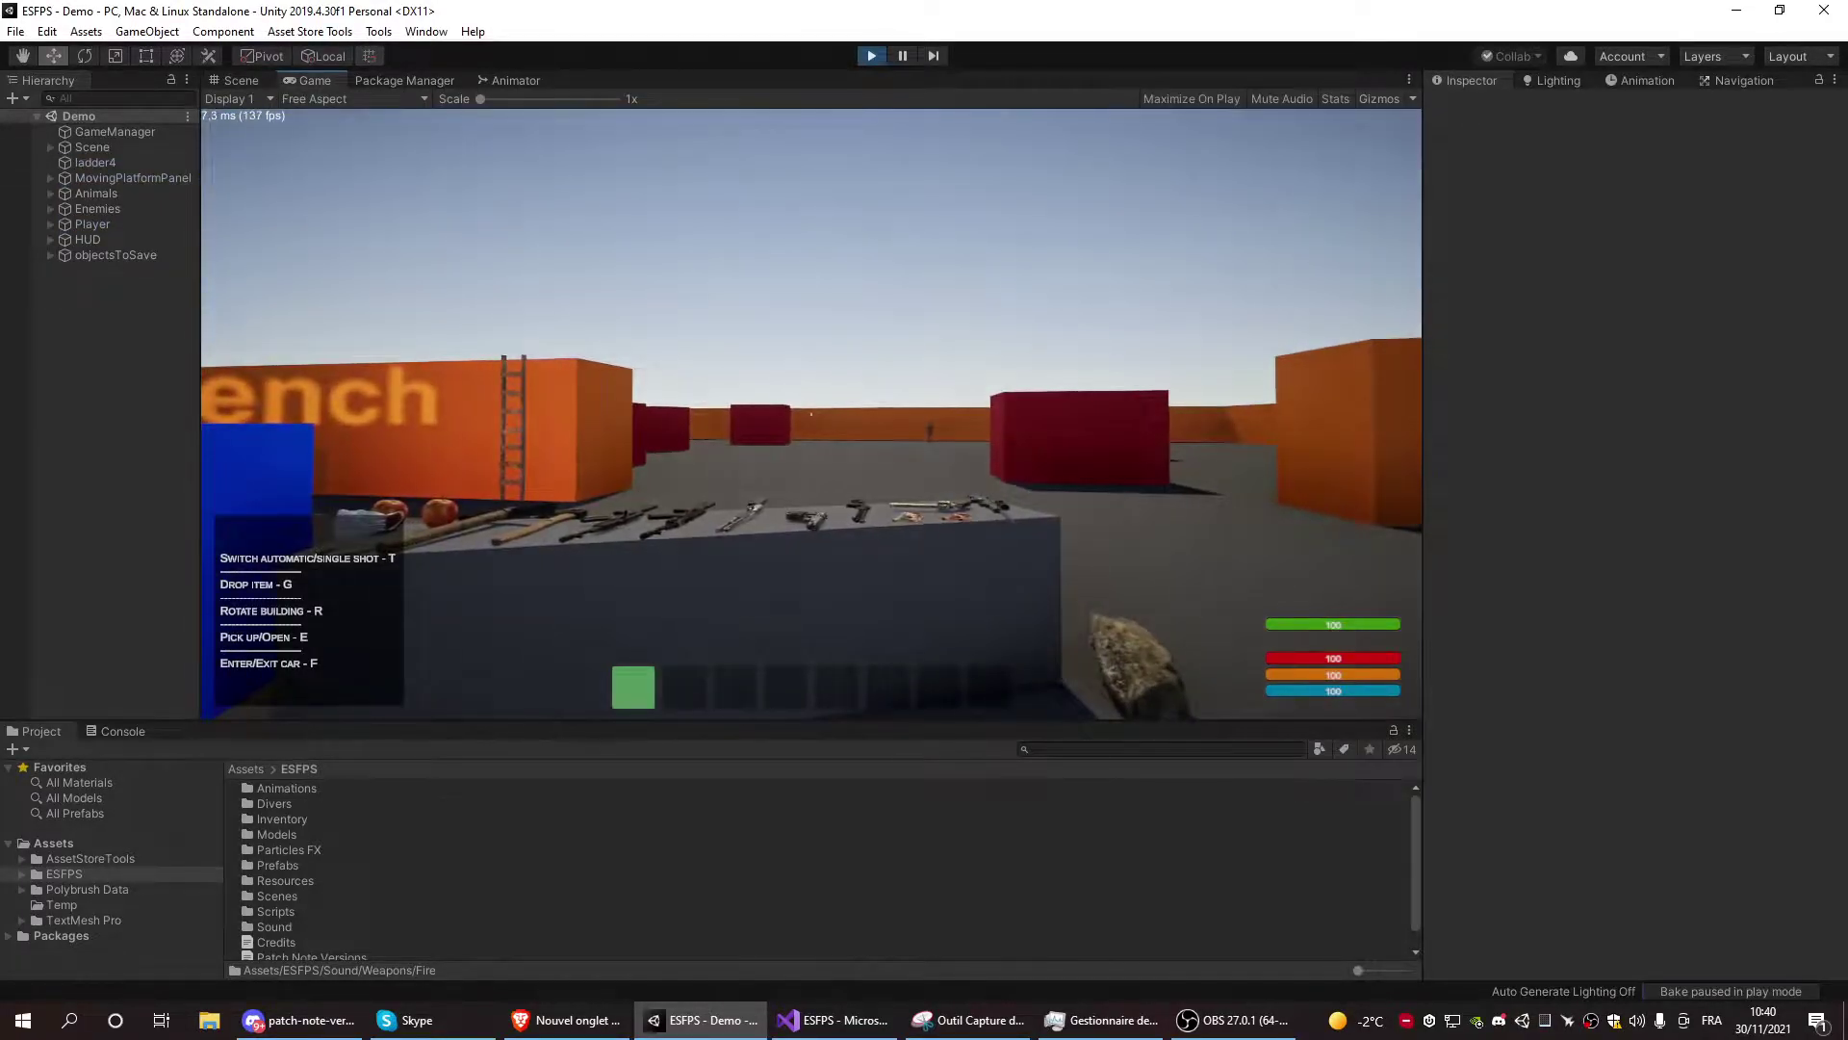
{"action": "key", "text": "Tab"}
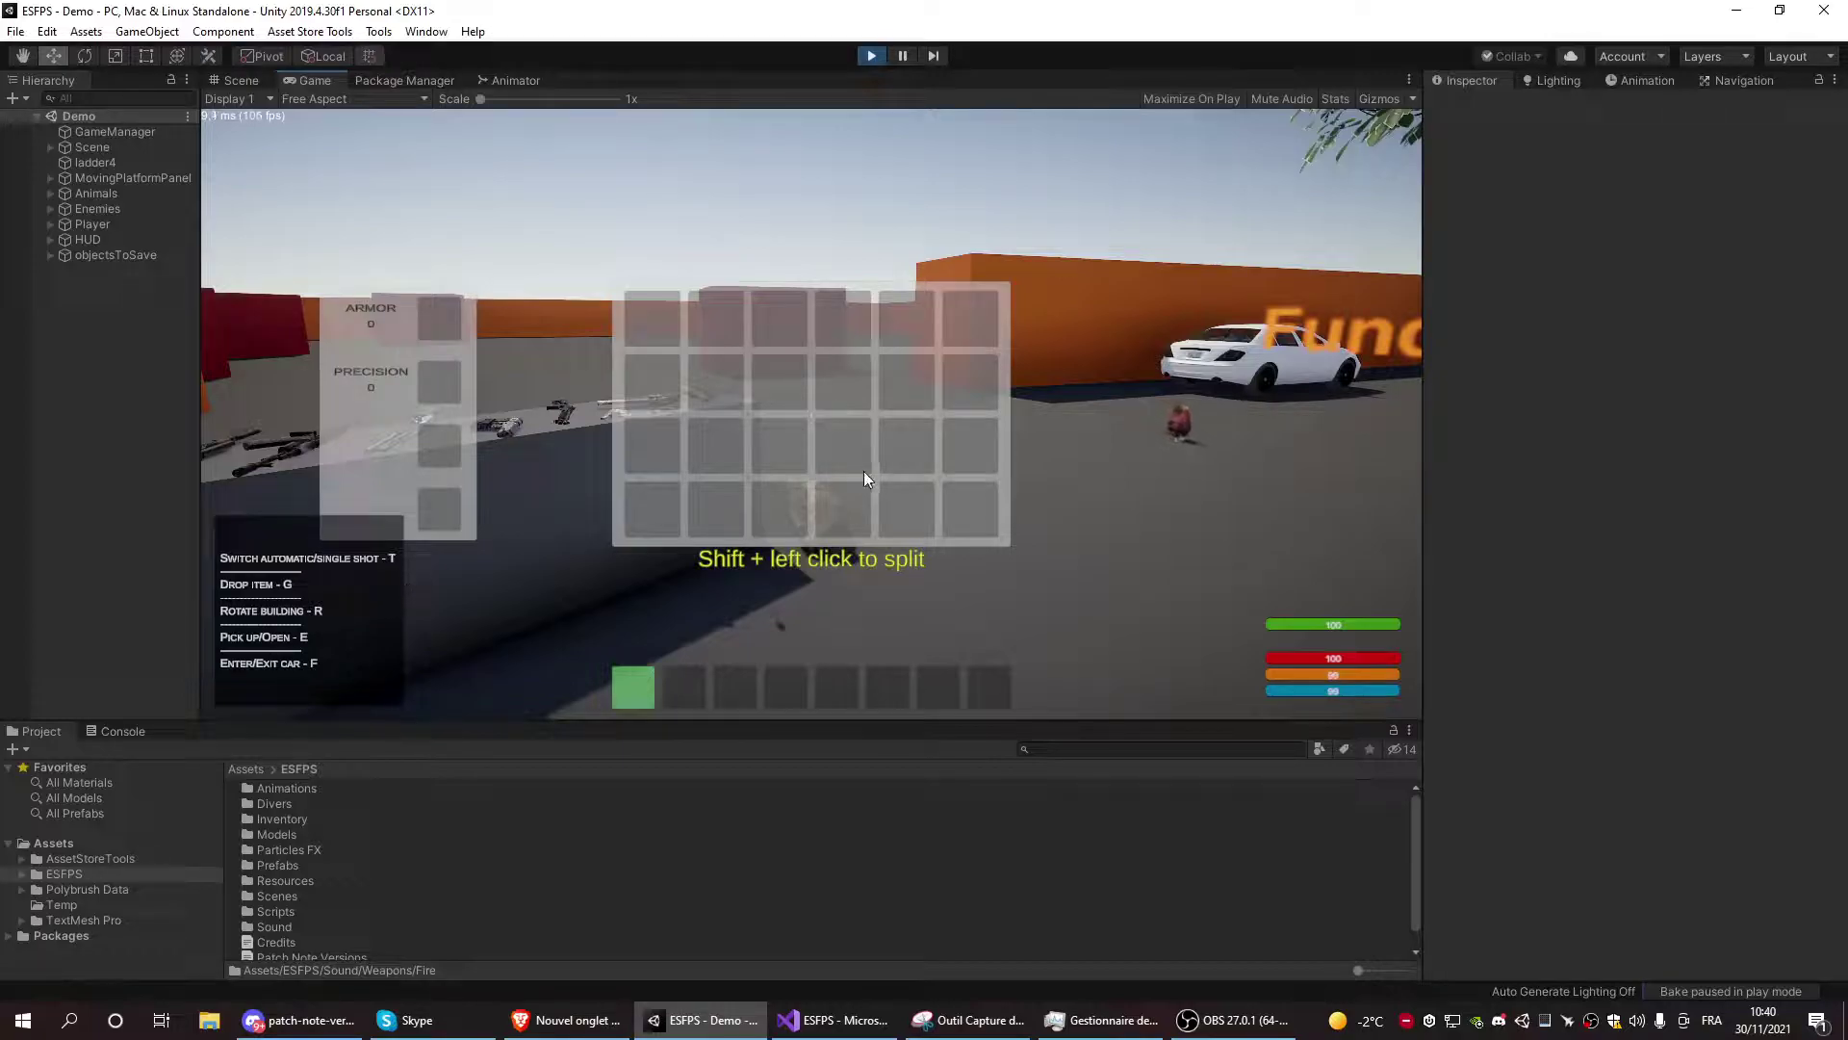
{"action": "key", "text": "Tab"}
Use Save Game and Load Game in the pause menu, then resume play
{"action": "key", "text": "Escape"}
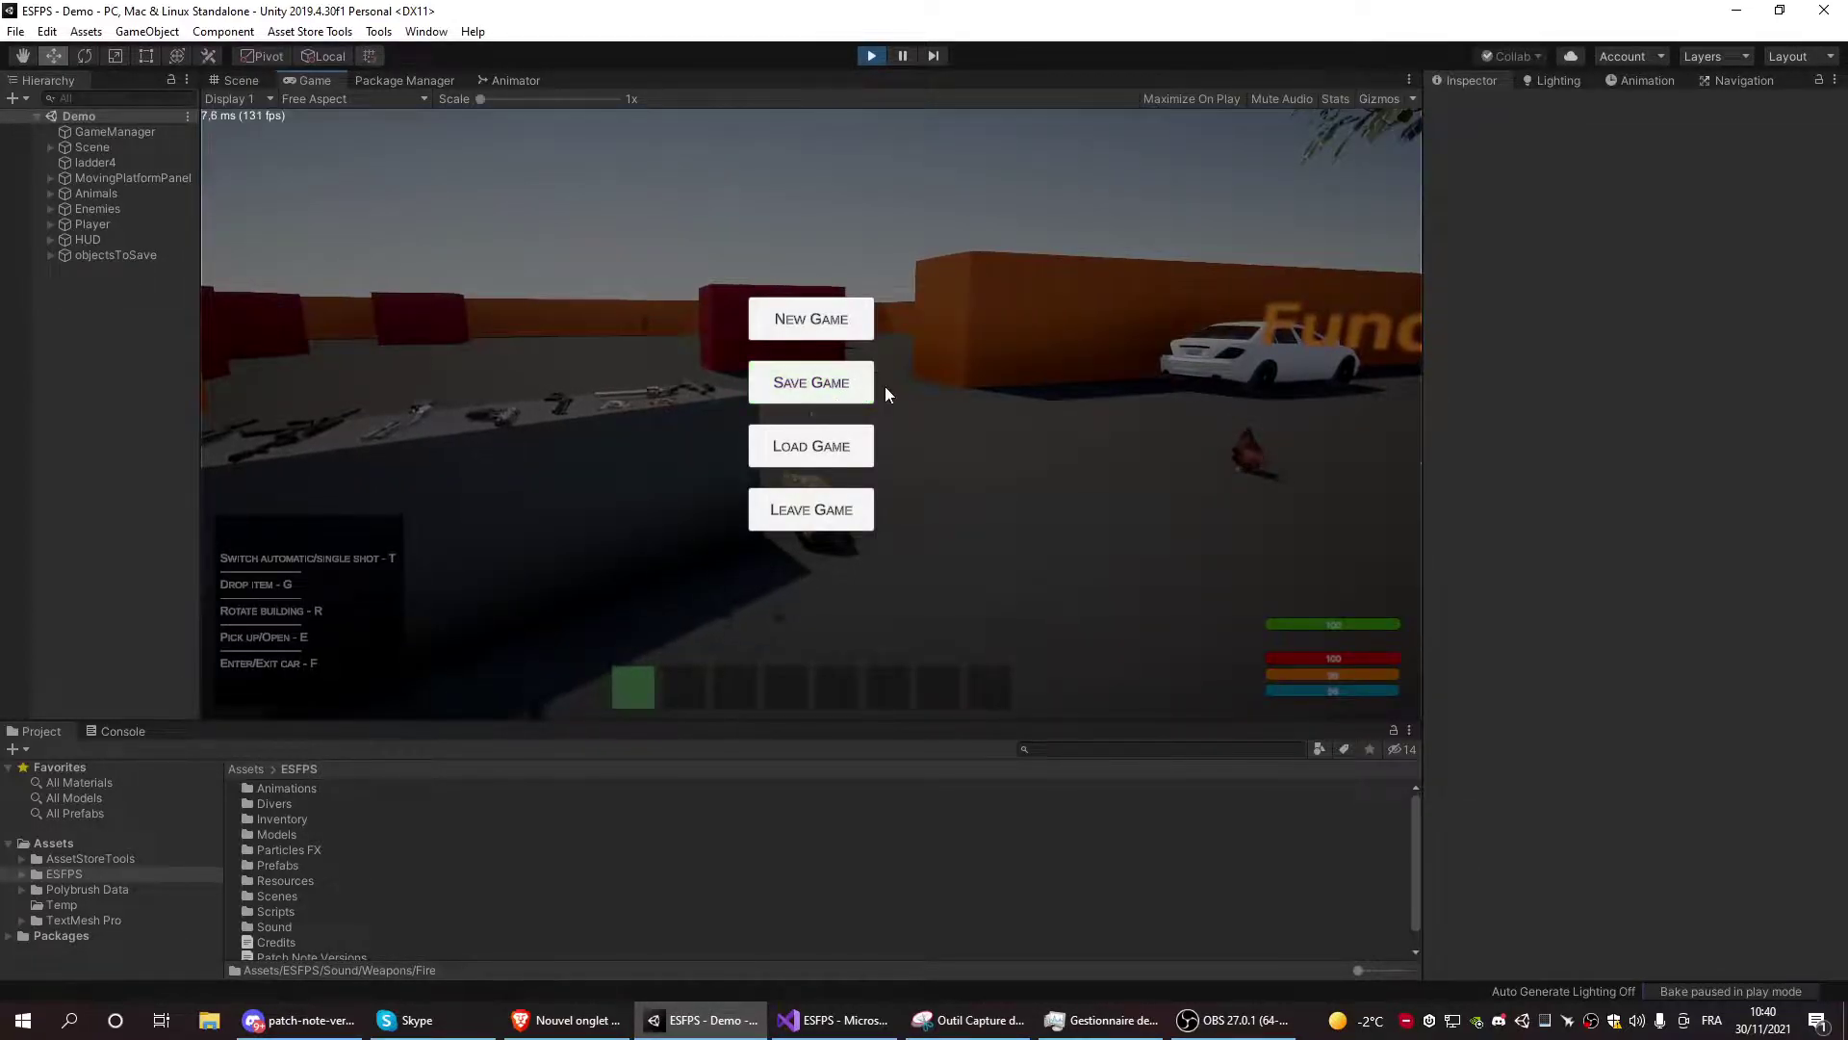
{"action": "left_click", "coordinate": [833, 390]}
{"action": "left_click", "coordinate": [853, 434]}
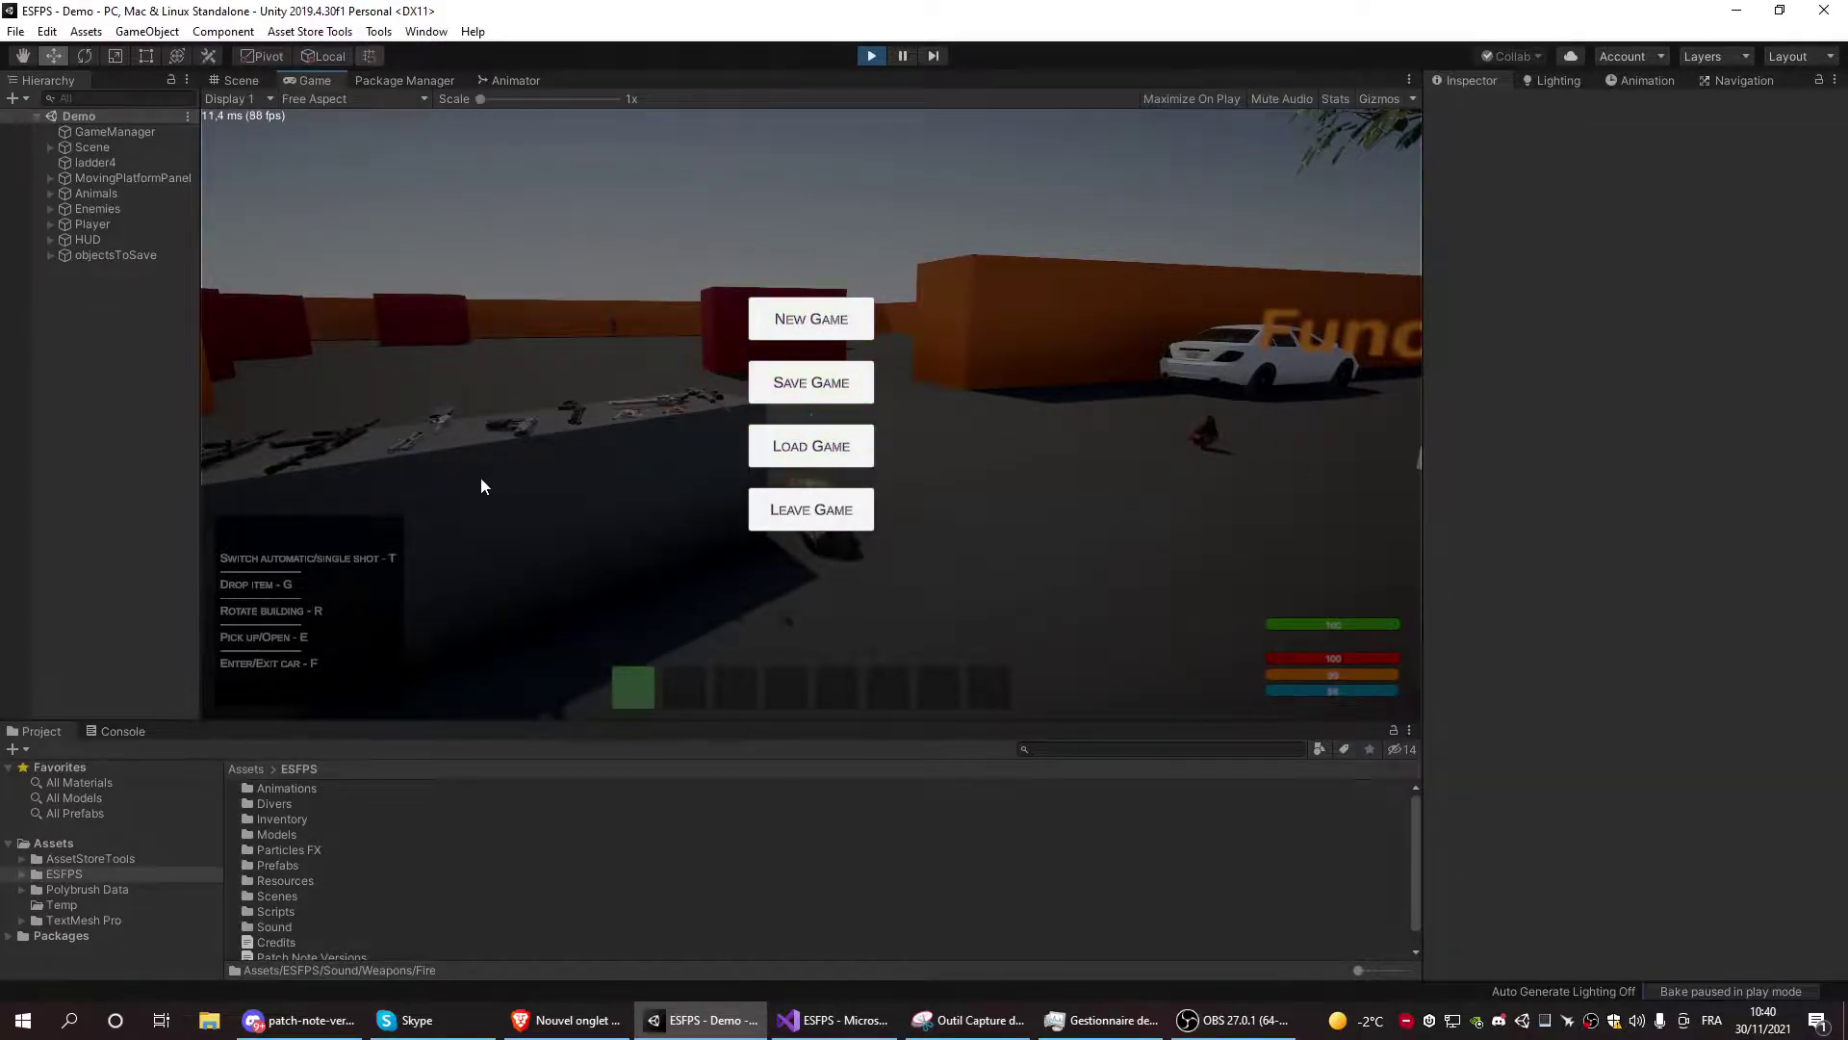
{"action": "key", "text": "Escape"}
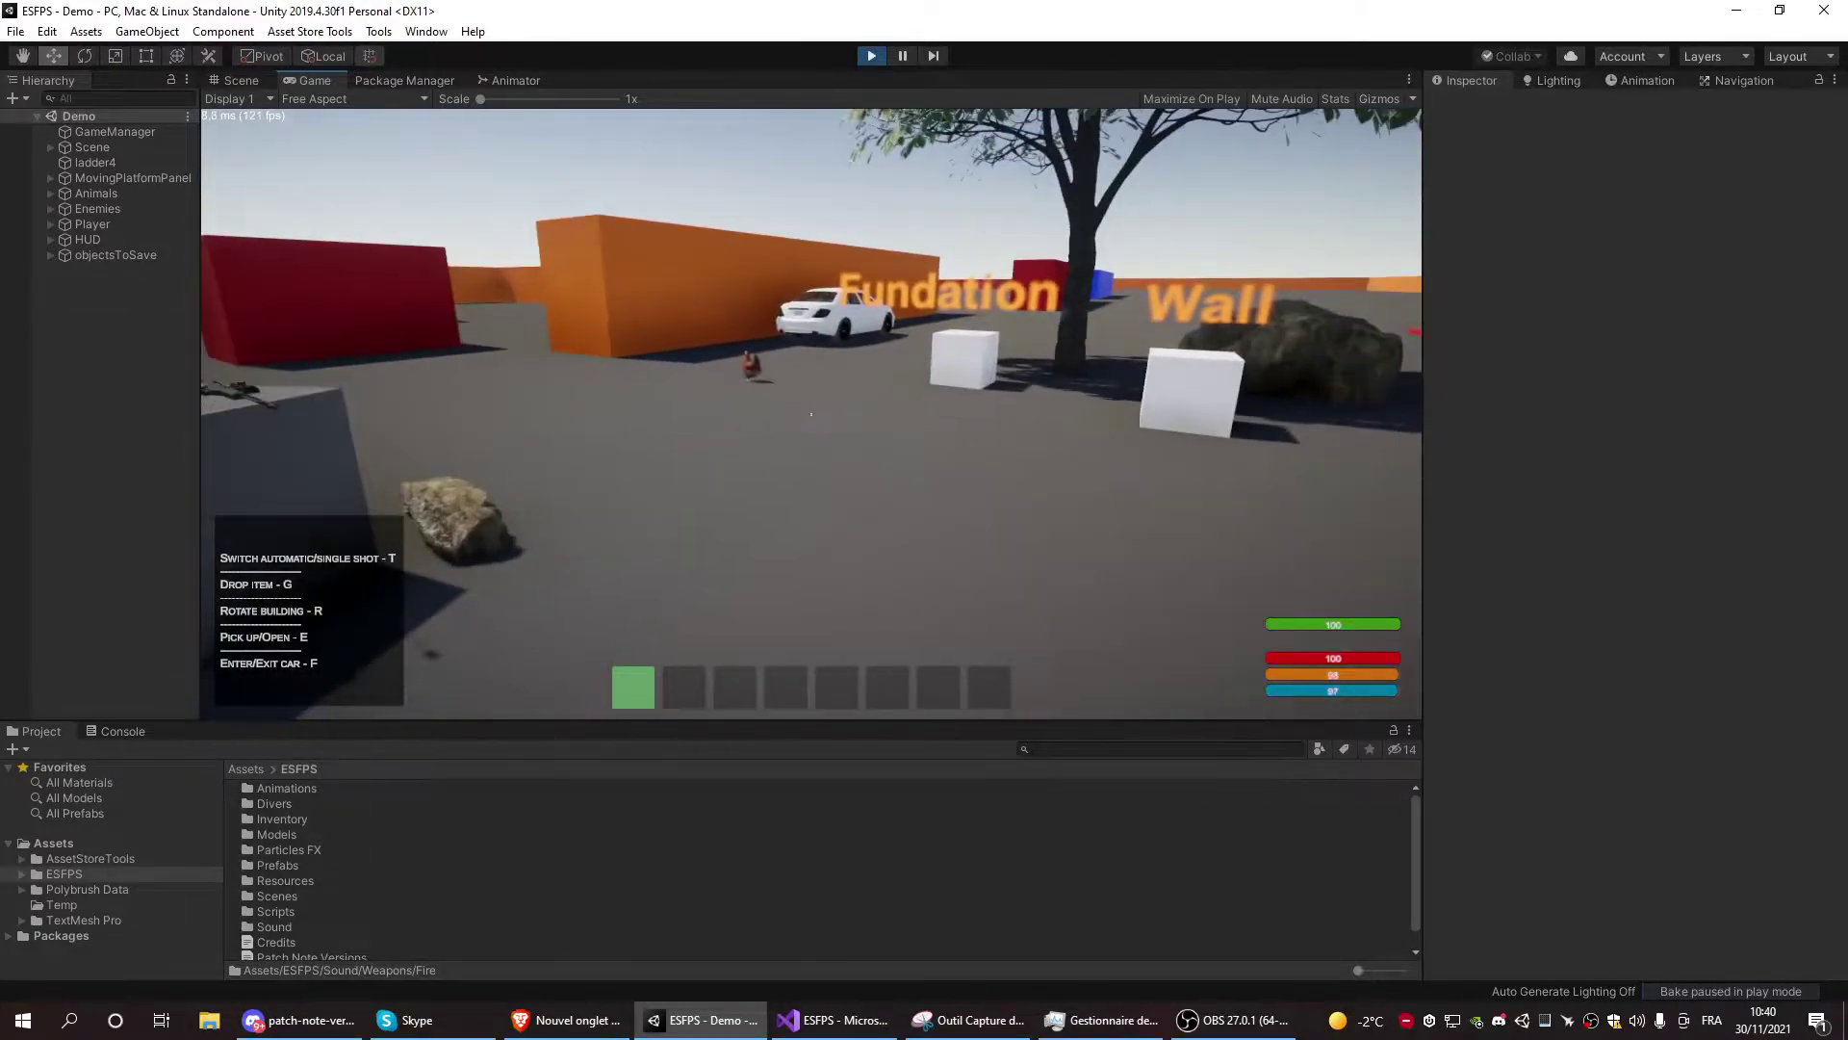
Pick up the Fundation pieces and place a wooden foundation, then a stone one beside it
{"action": "key", "text": "w"}
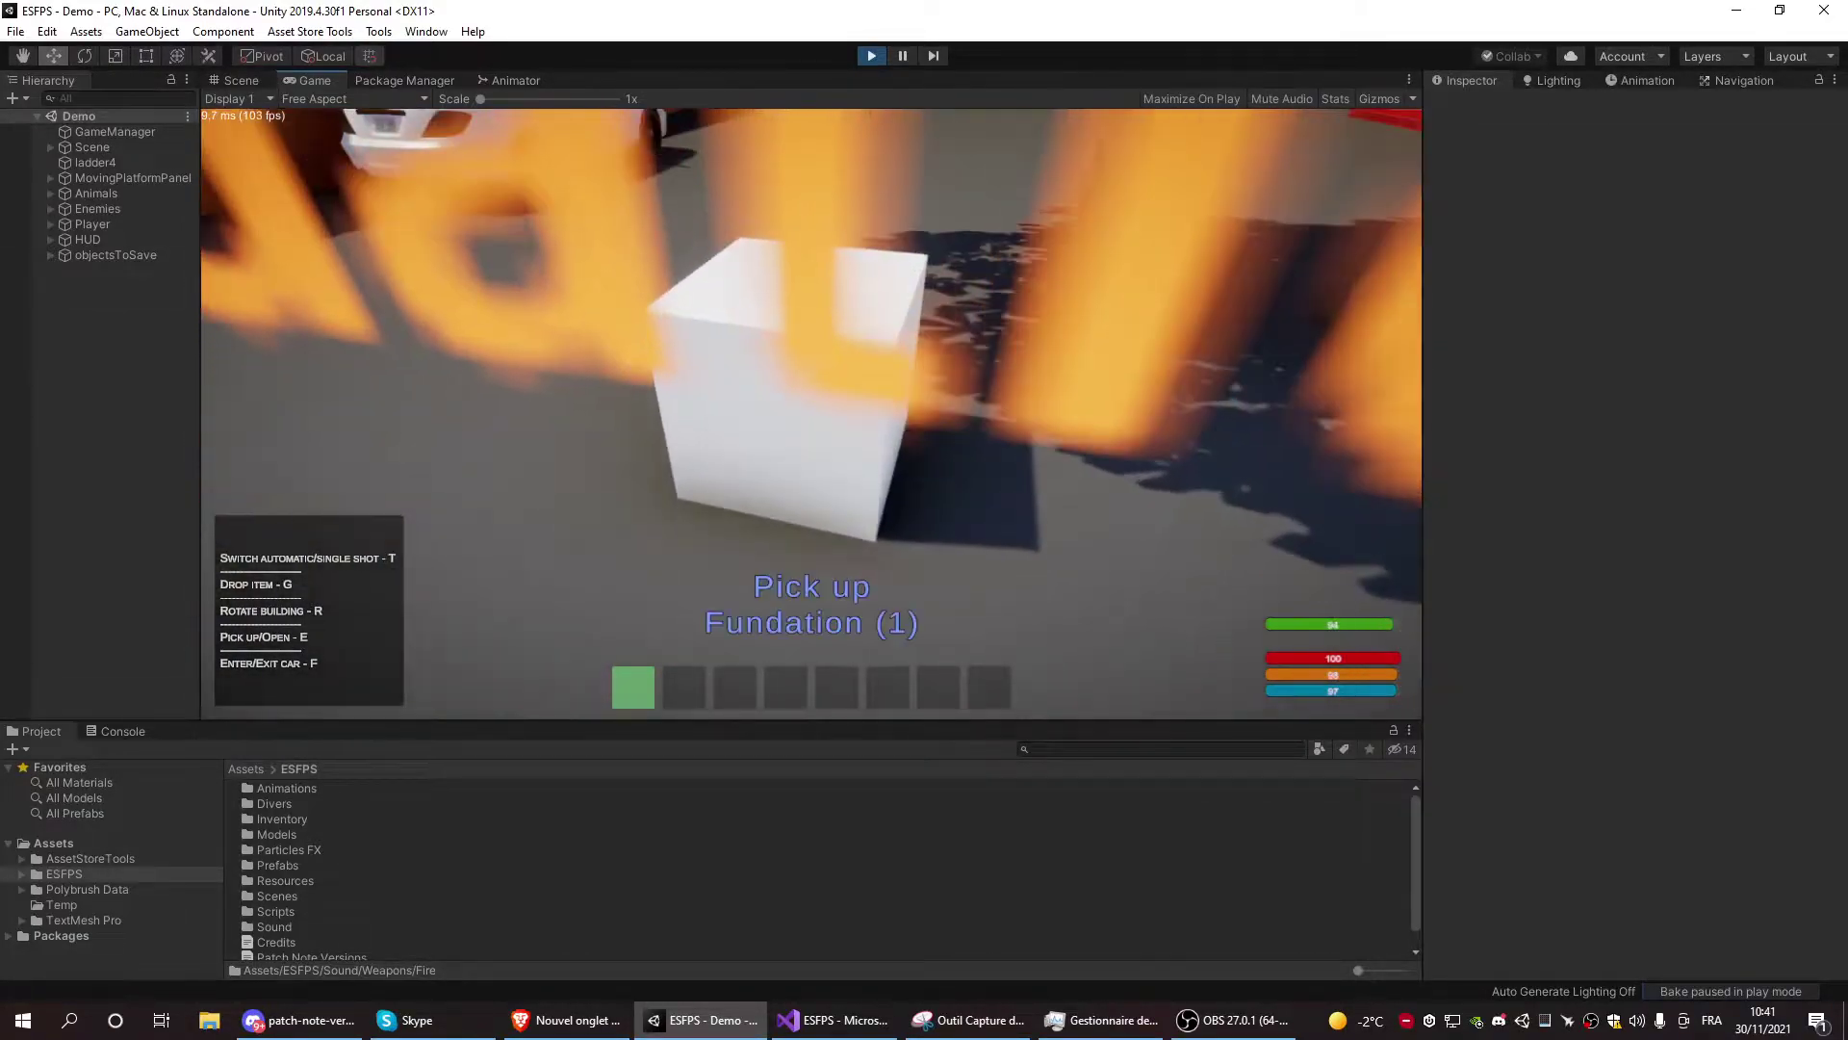
{"action": "key", "text": "e"}
{"action": "key", "text": "e"}
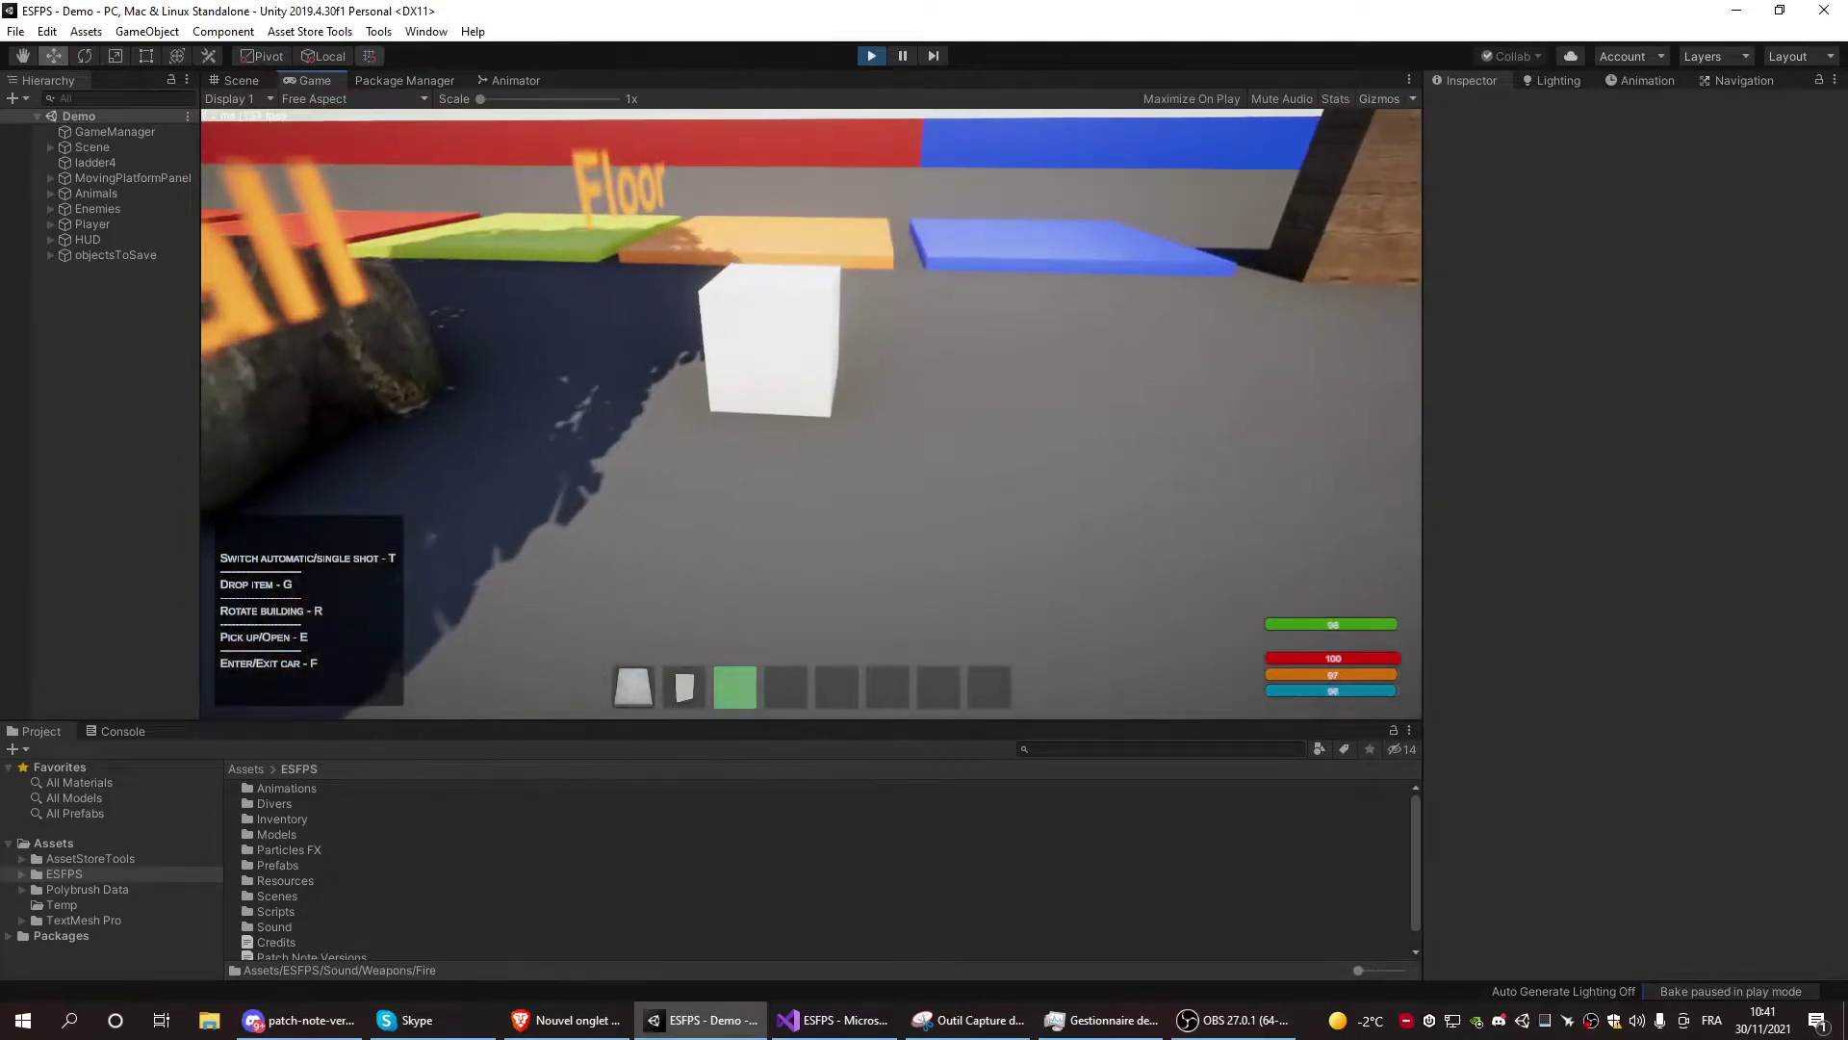
{"action": "key", "text": "e"}
{"action": "scroll", "coordinate": [811, 411], "scroll_direction": "up", "scroll_amount": 2}
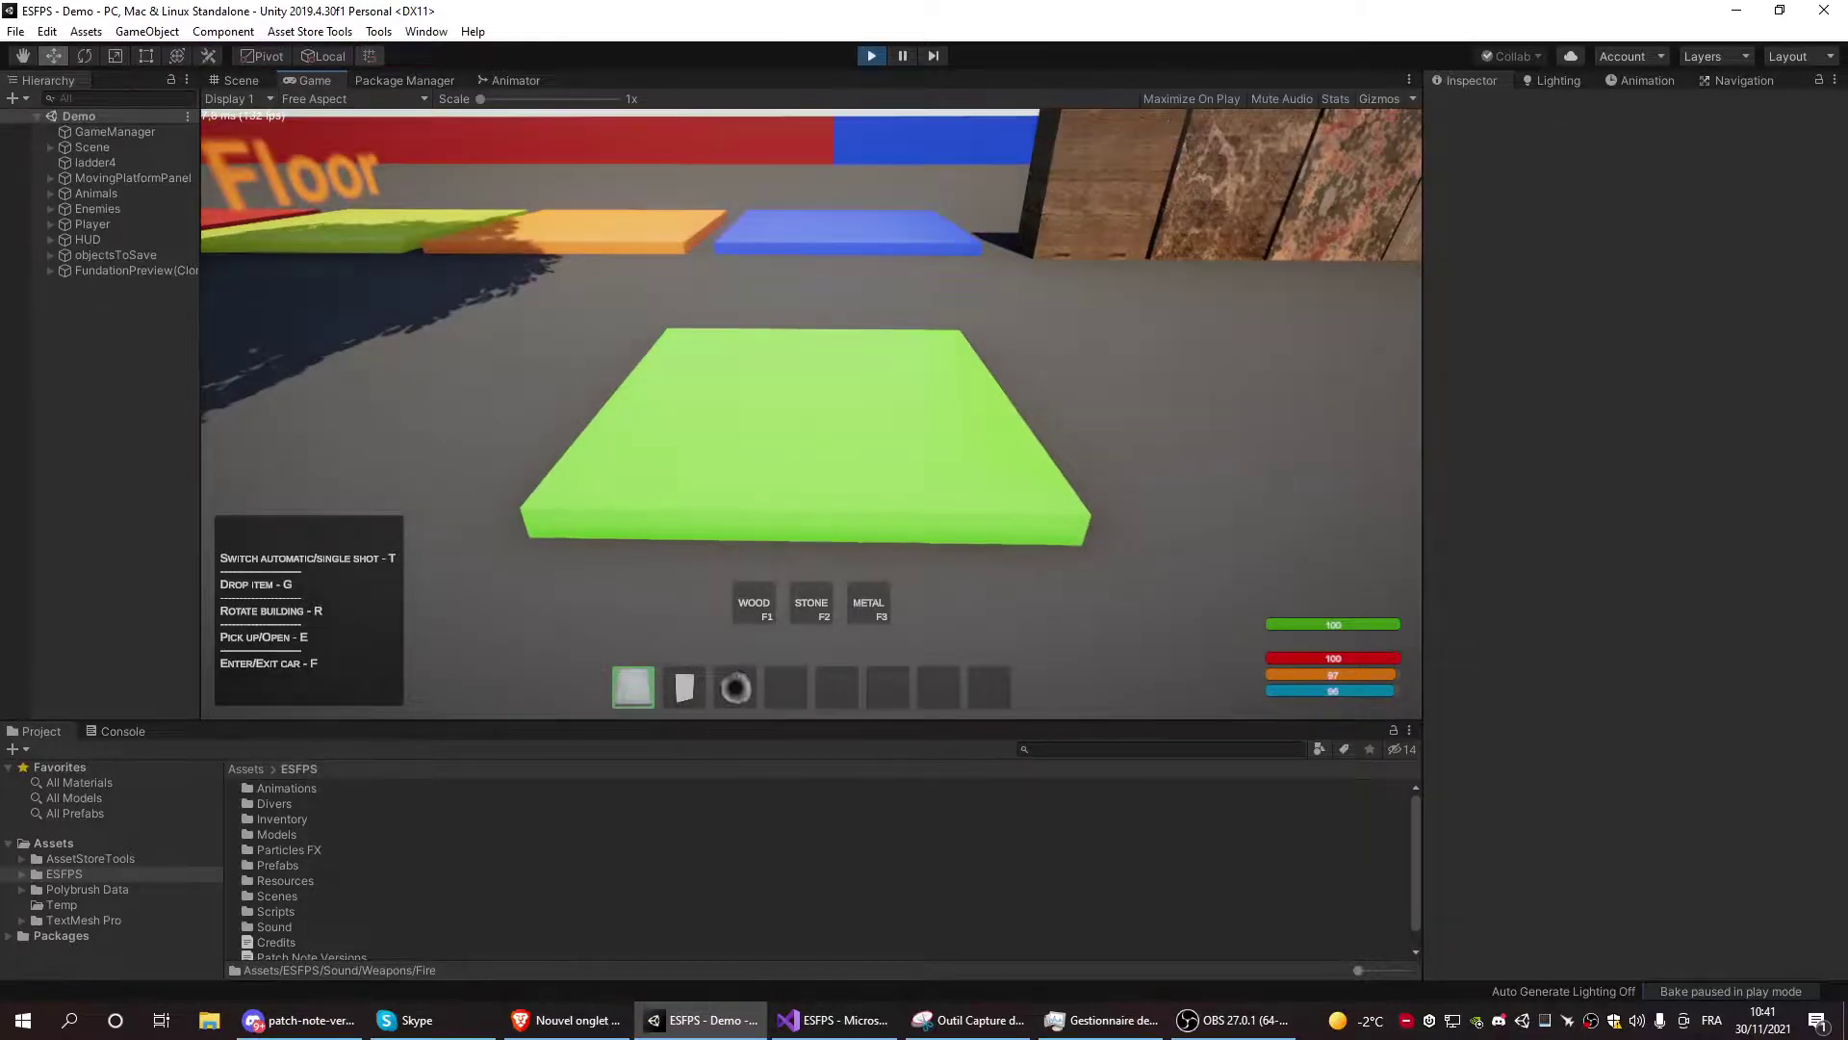
{"action": "left_click", "coordinate": [811, 411]}
{"action": "key", "text": "F2"}
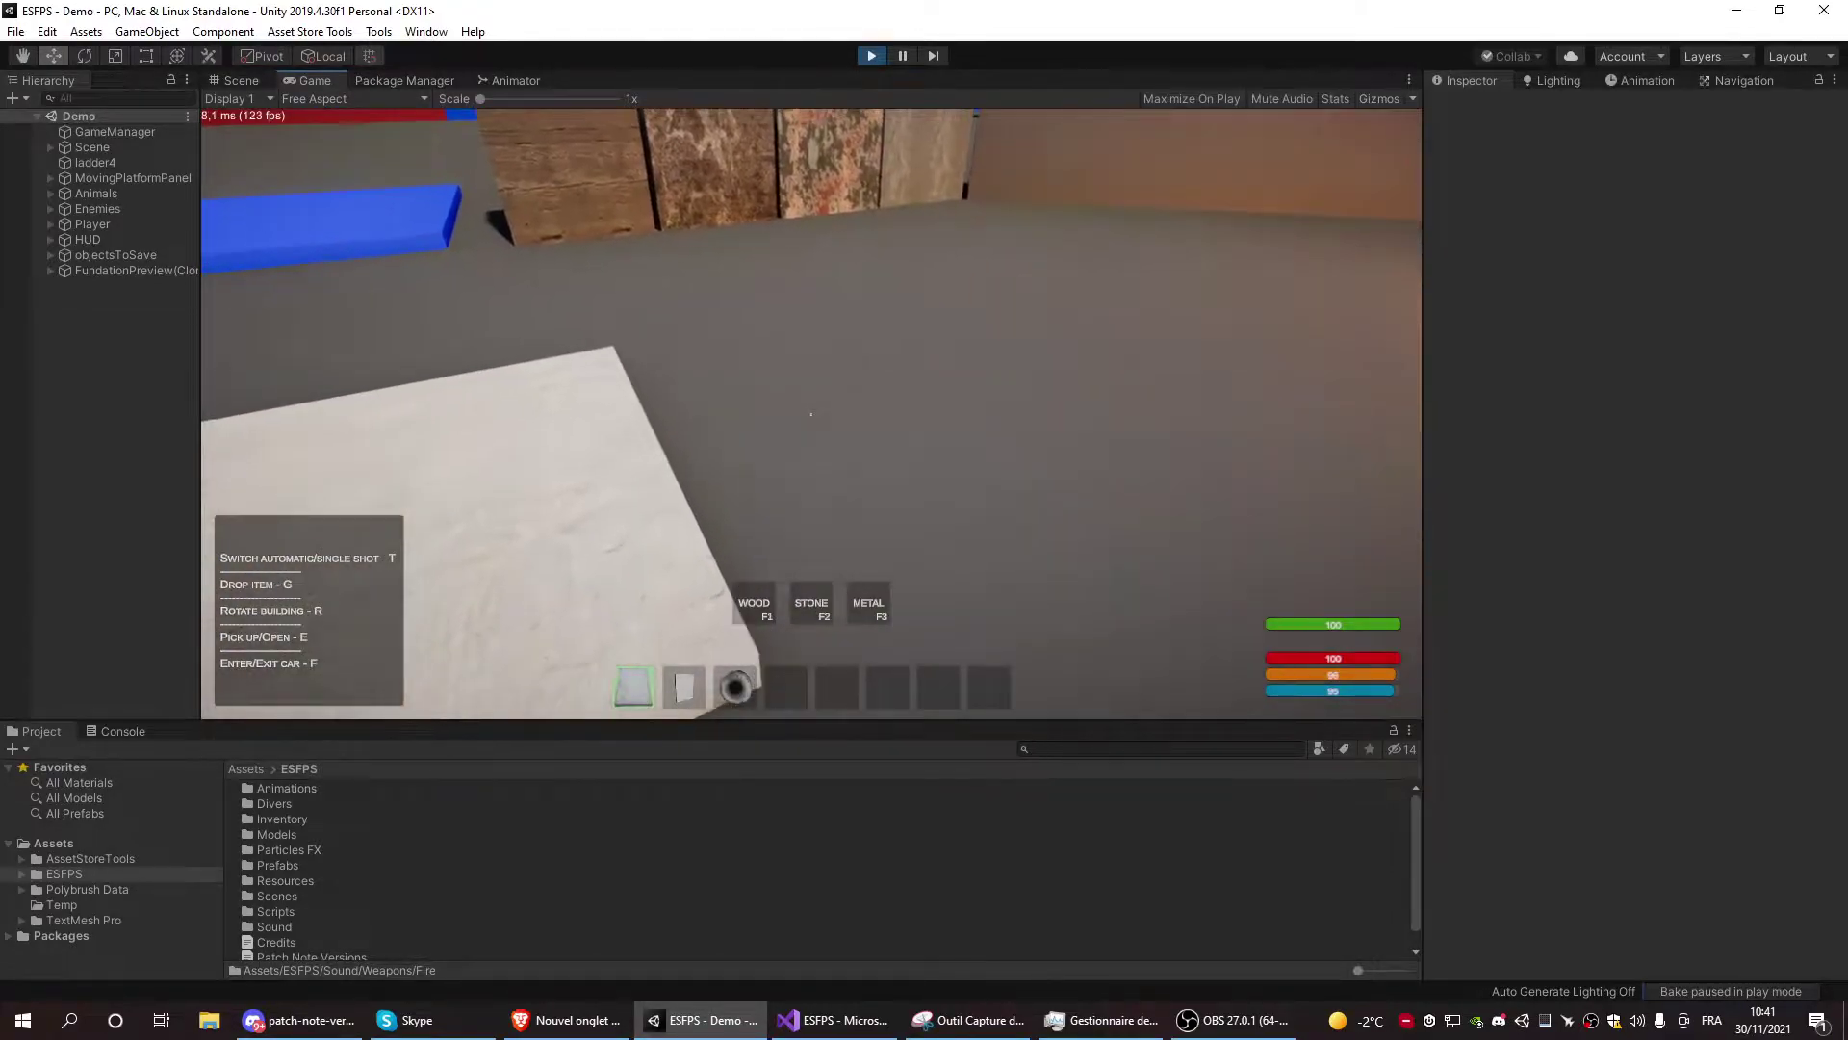
{"action": "left_click", "coordinate": [809, 414]}
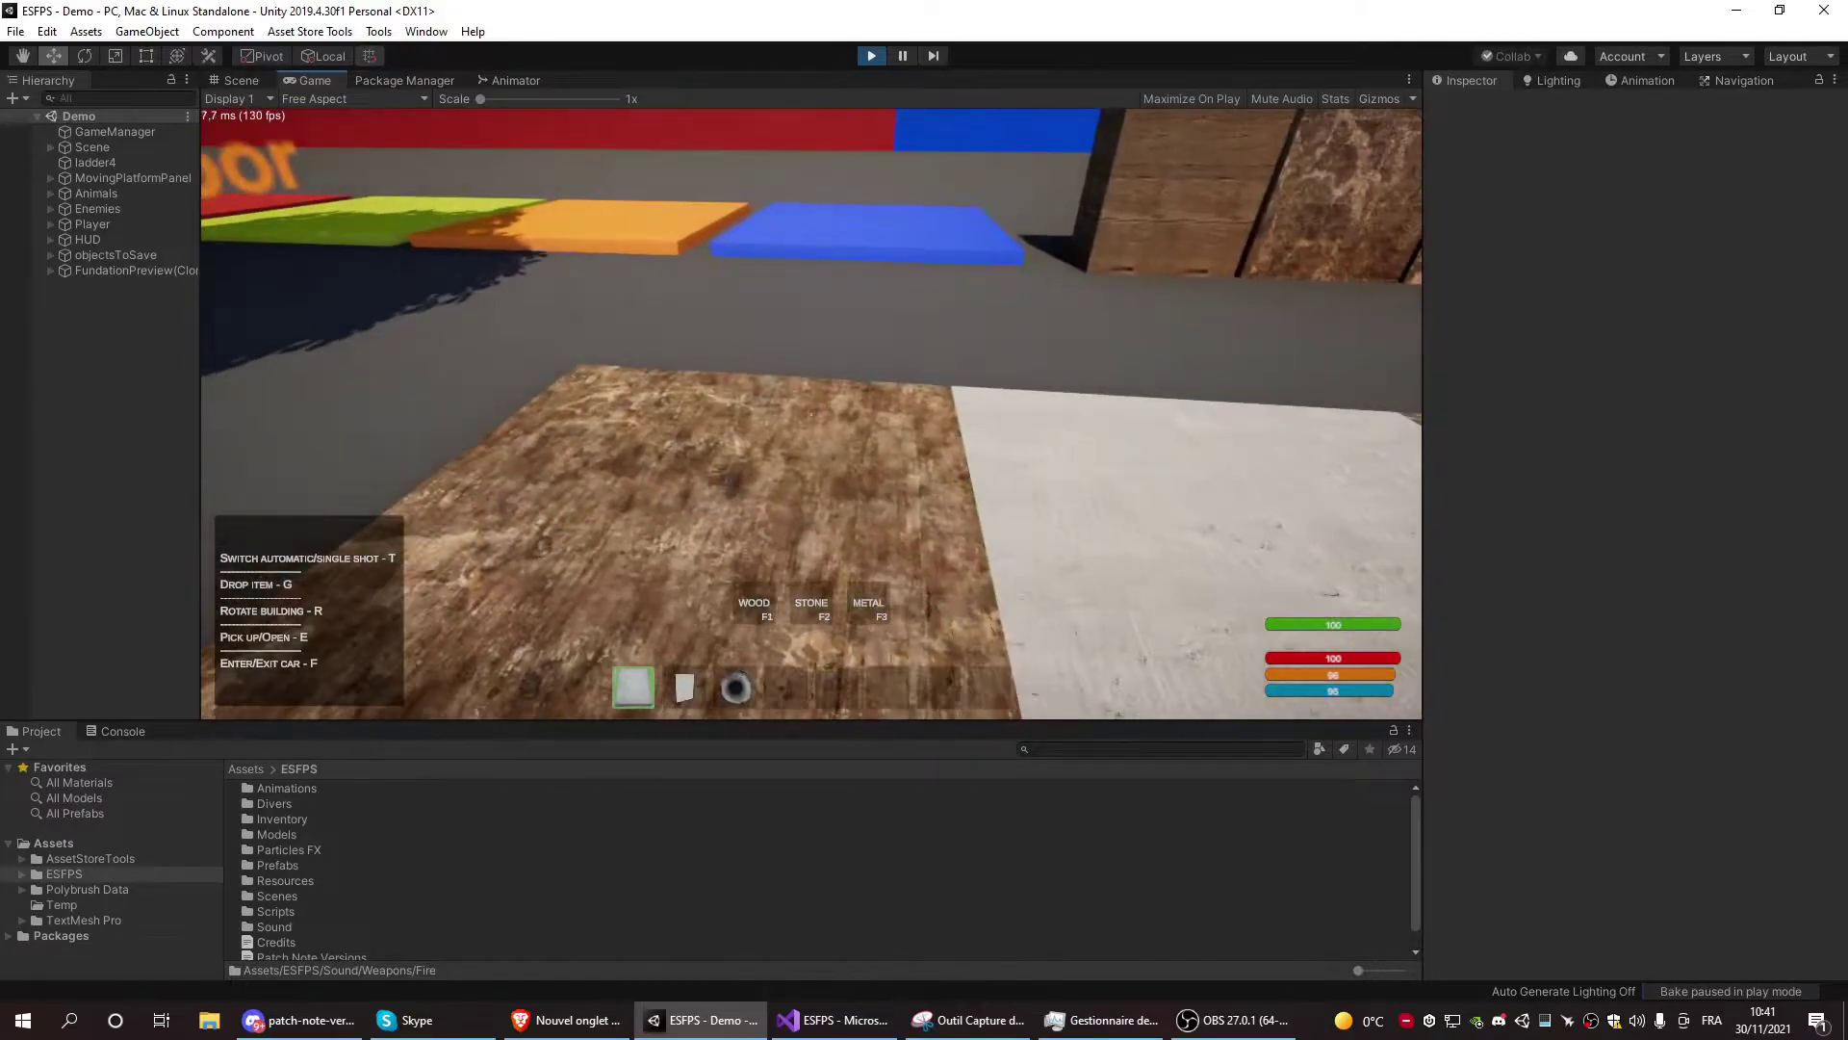
Cycle the build slots through walls, floors and empty, then back to walls and foundations
{"action": "key", "text": "2"}
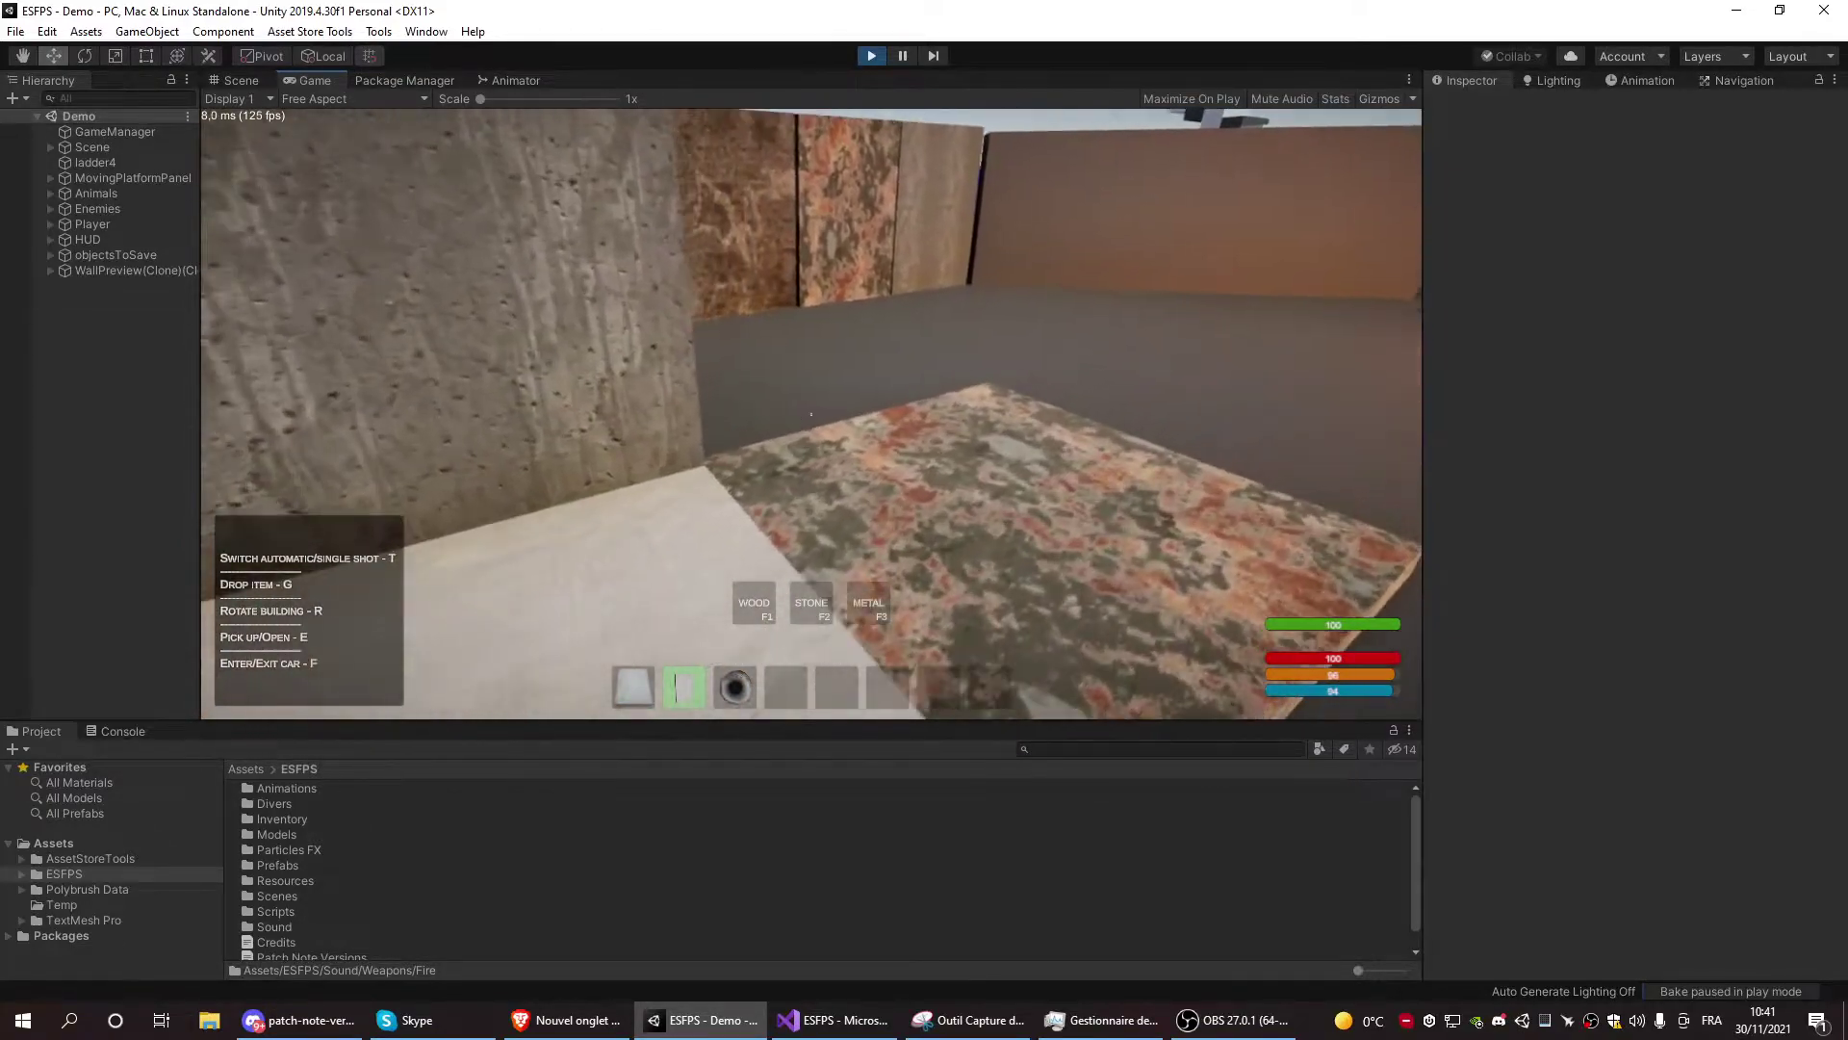
{"action": "key", "text": "3"}
{"action": "key", "text": "4"}
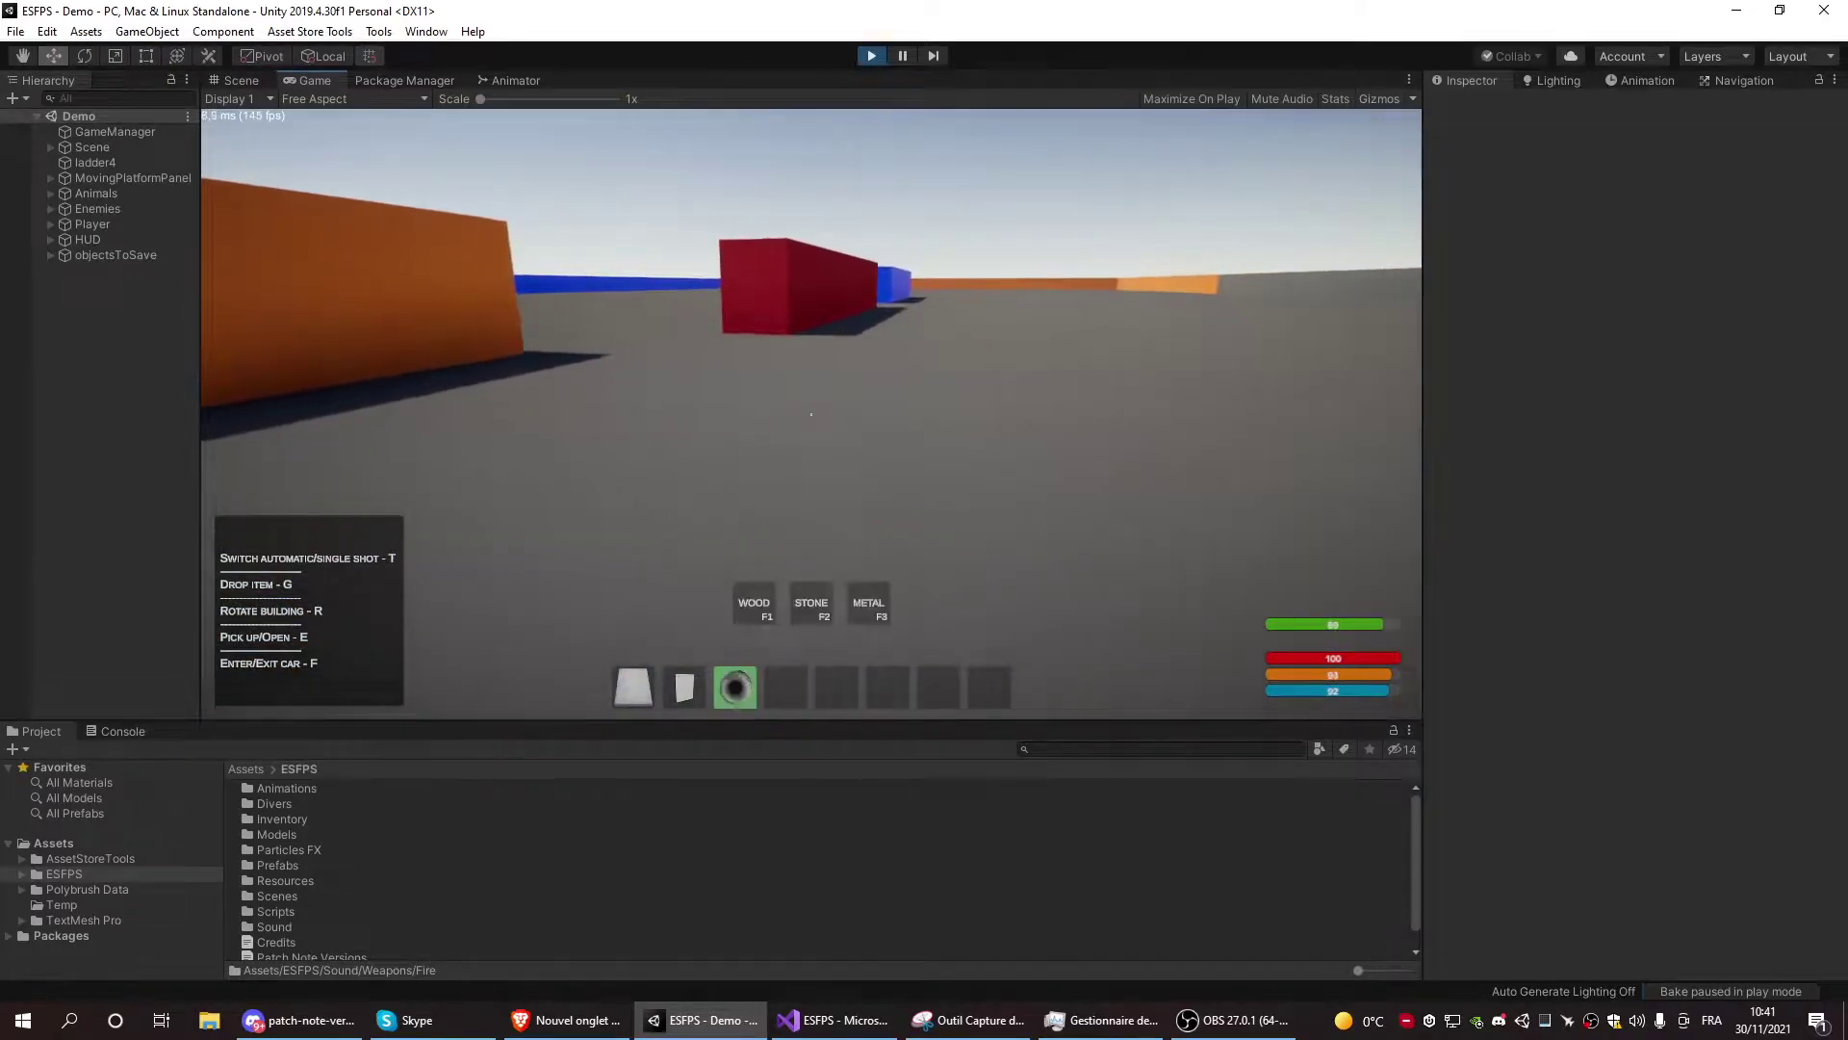
{"action": "key", "text": "2"}
{"action": "key", "text": "1"}
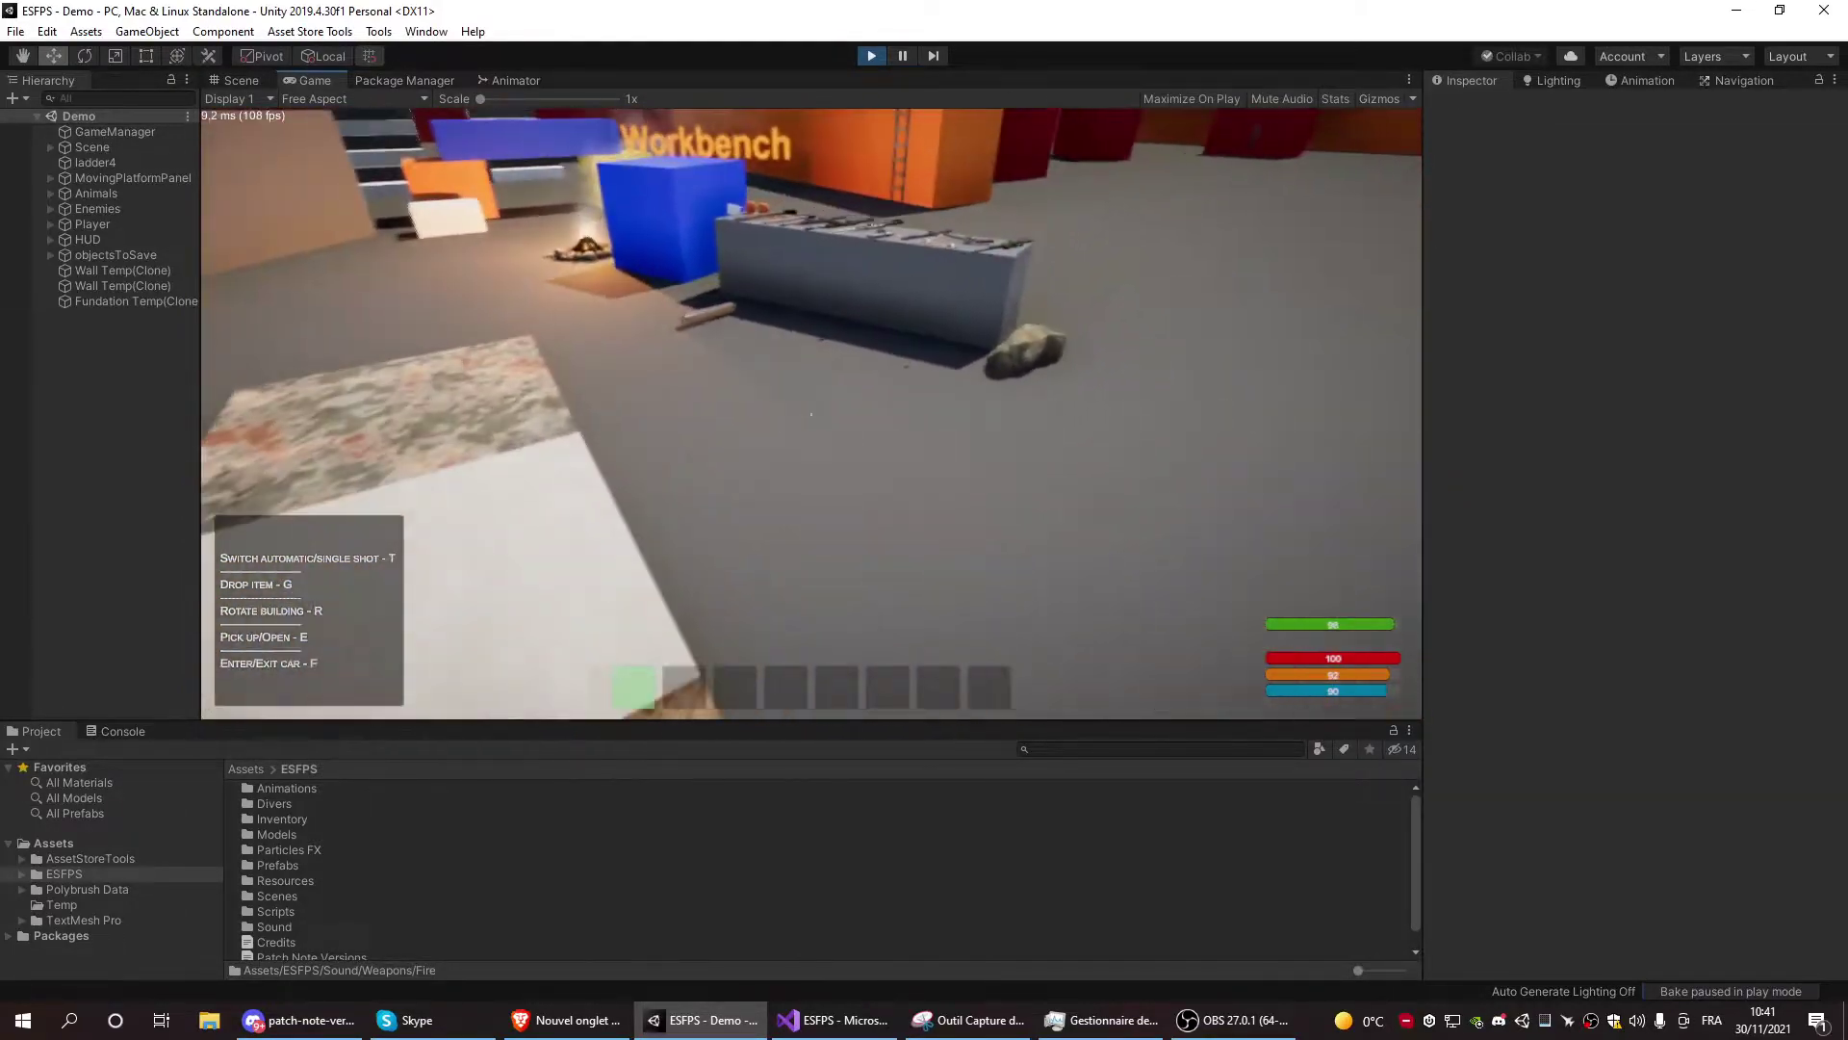
Pick up the AK-47 from the workbench and fire several bursts at the built walls
{"action": "key", "text": "w"}
{"action": "key", "text": "e"}
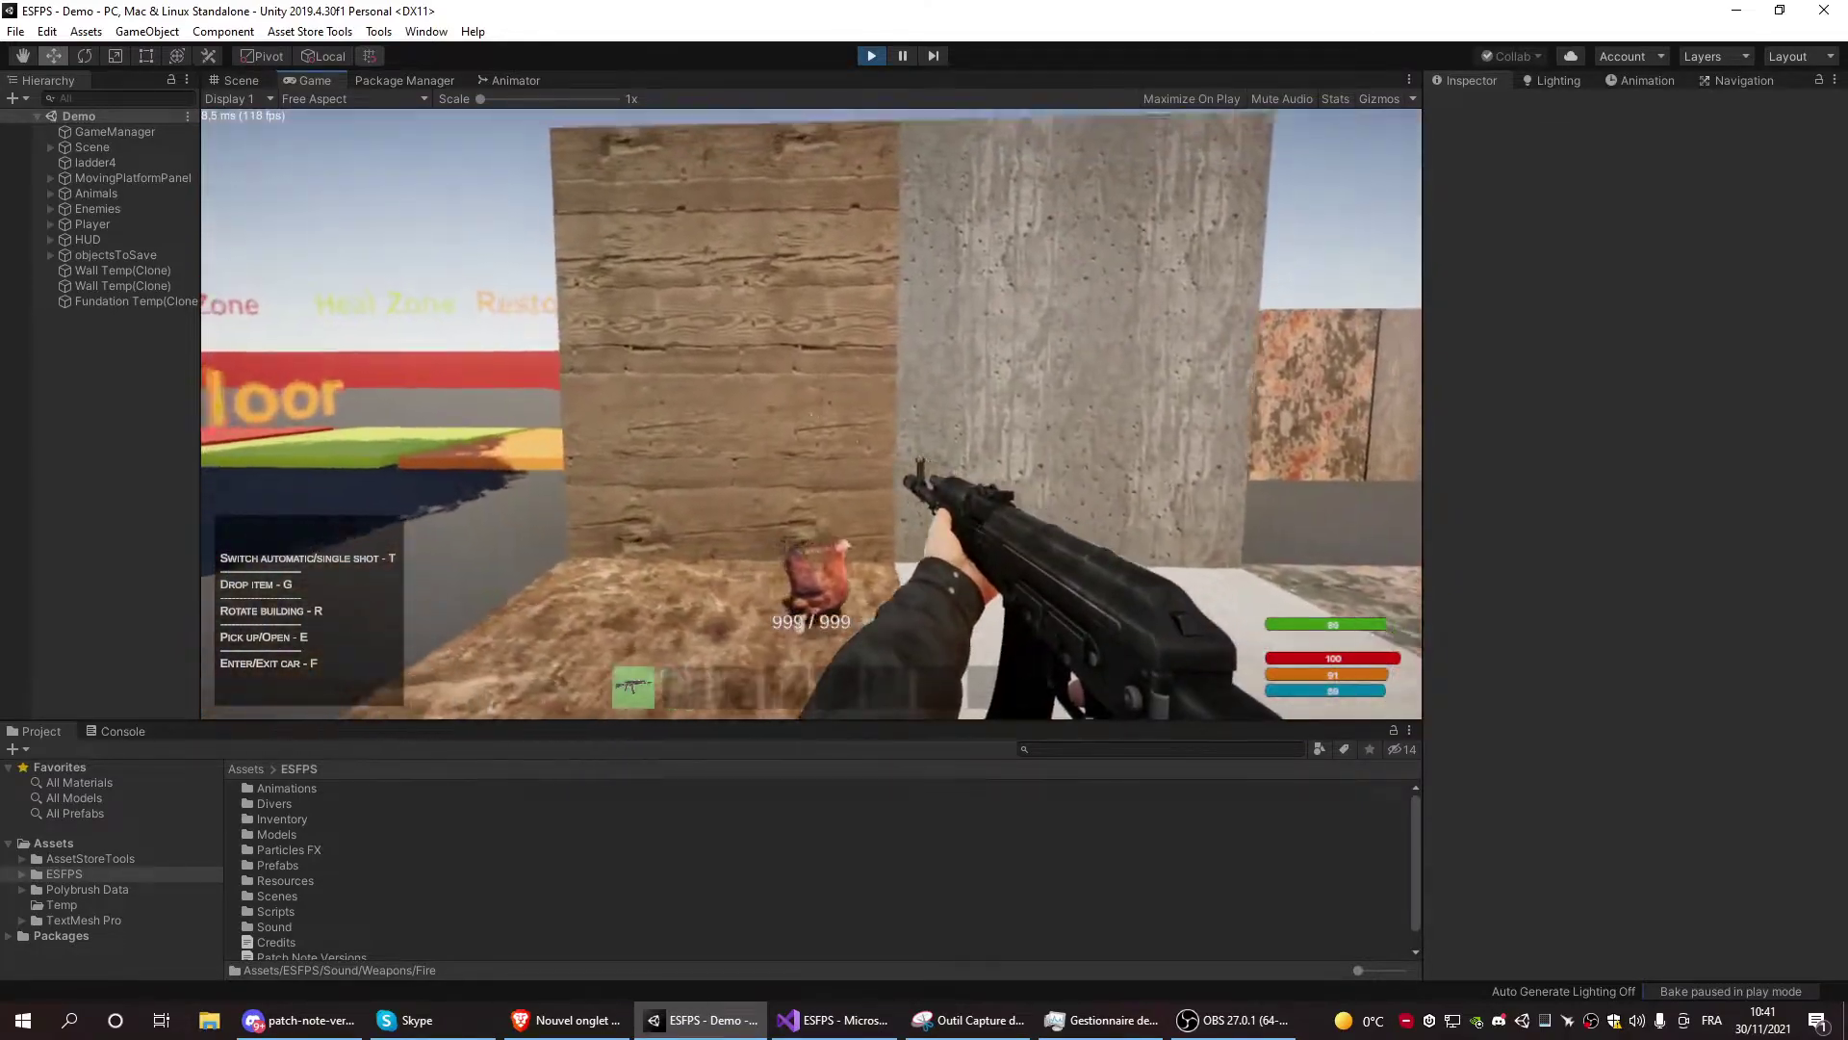
{"action": "left_click", "coordinate": [813, 414]}
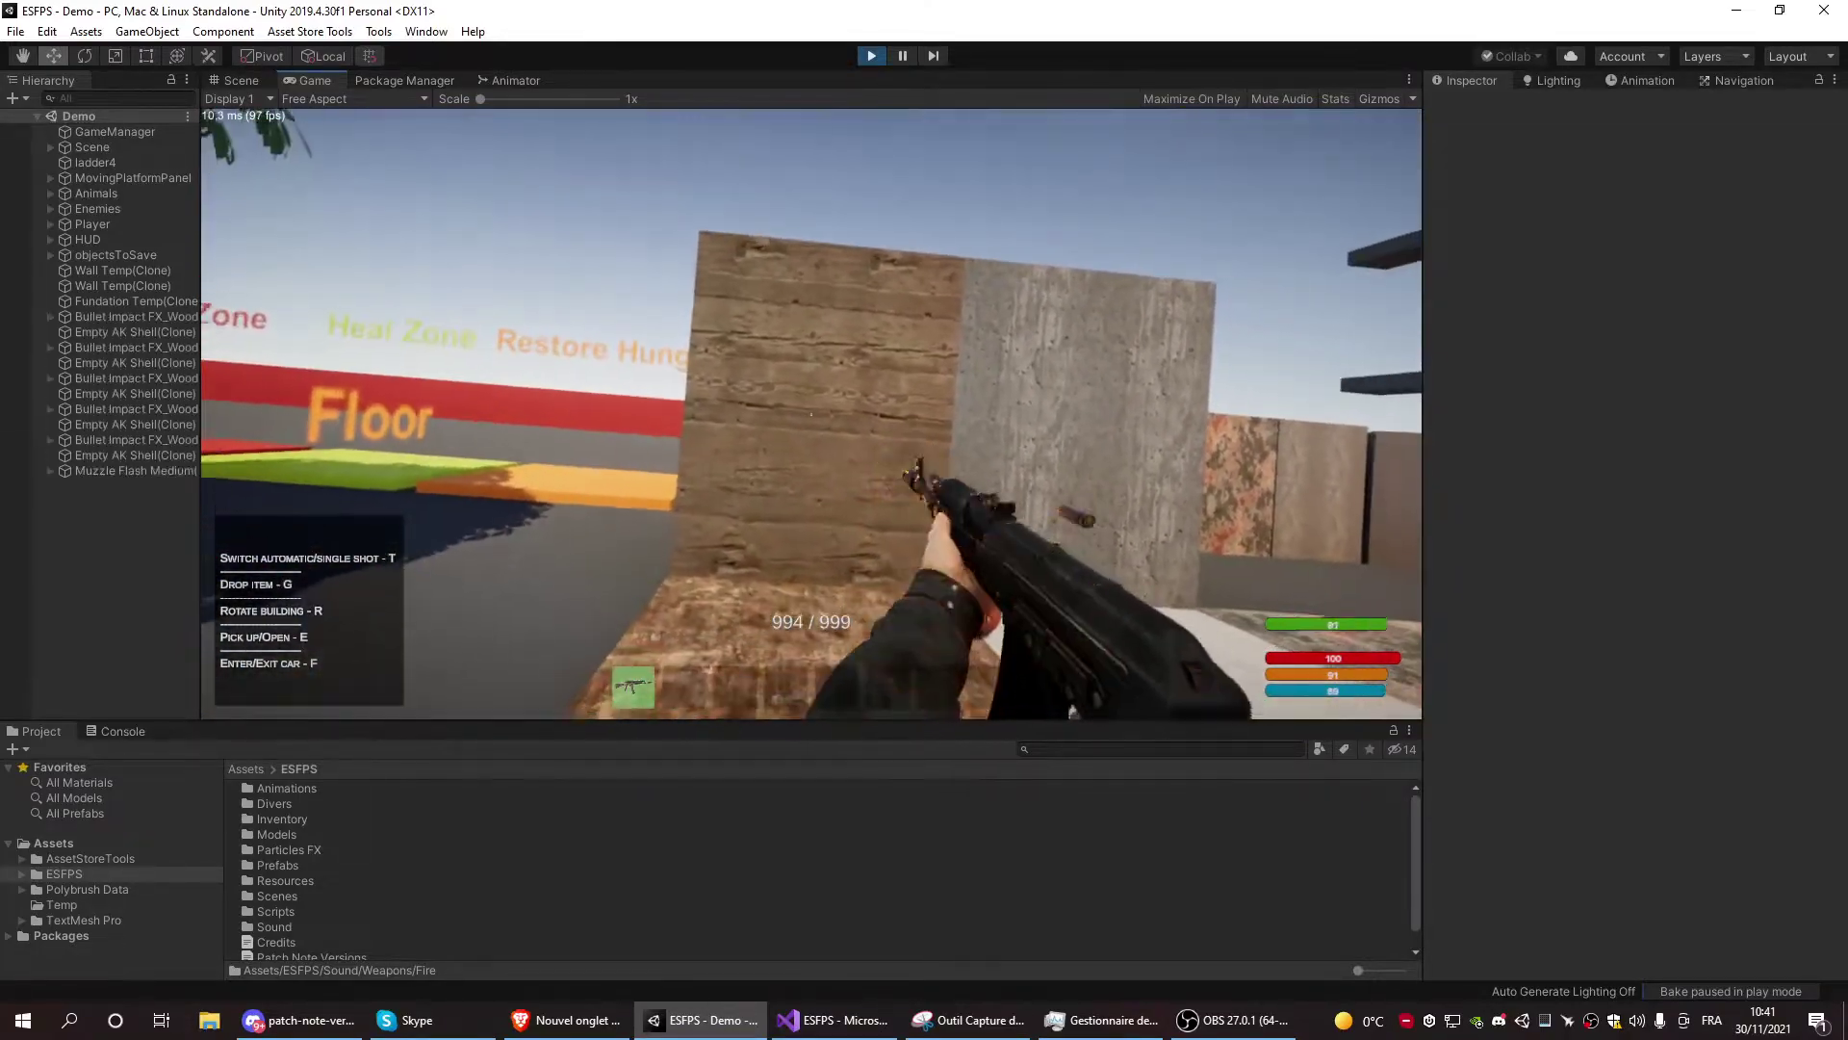
{"action": "left_click", "coordinate": [811, 414]}
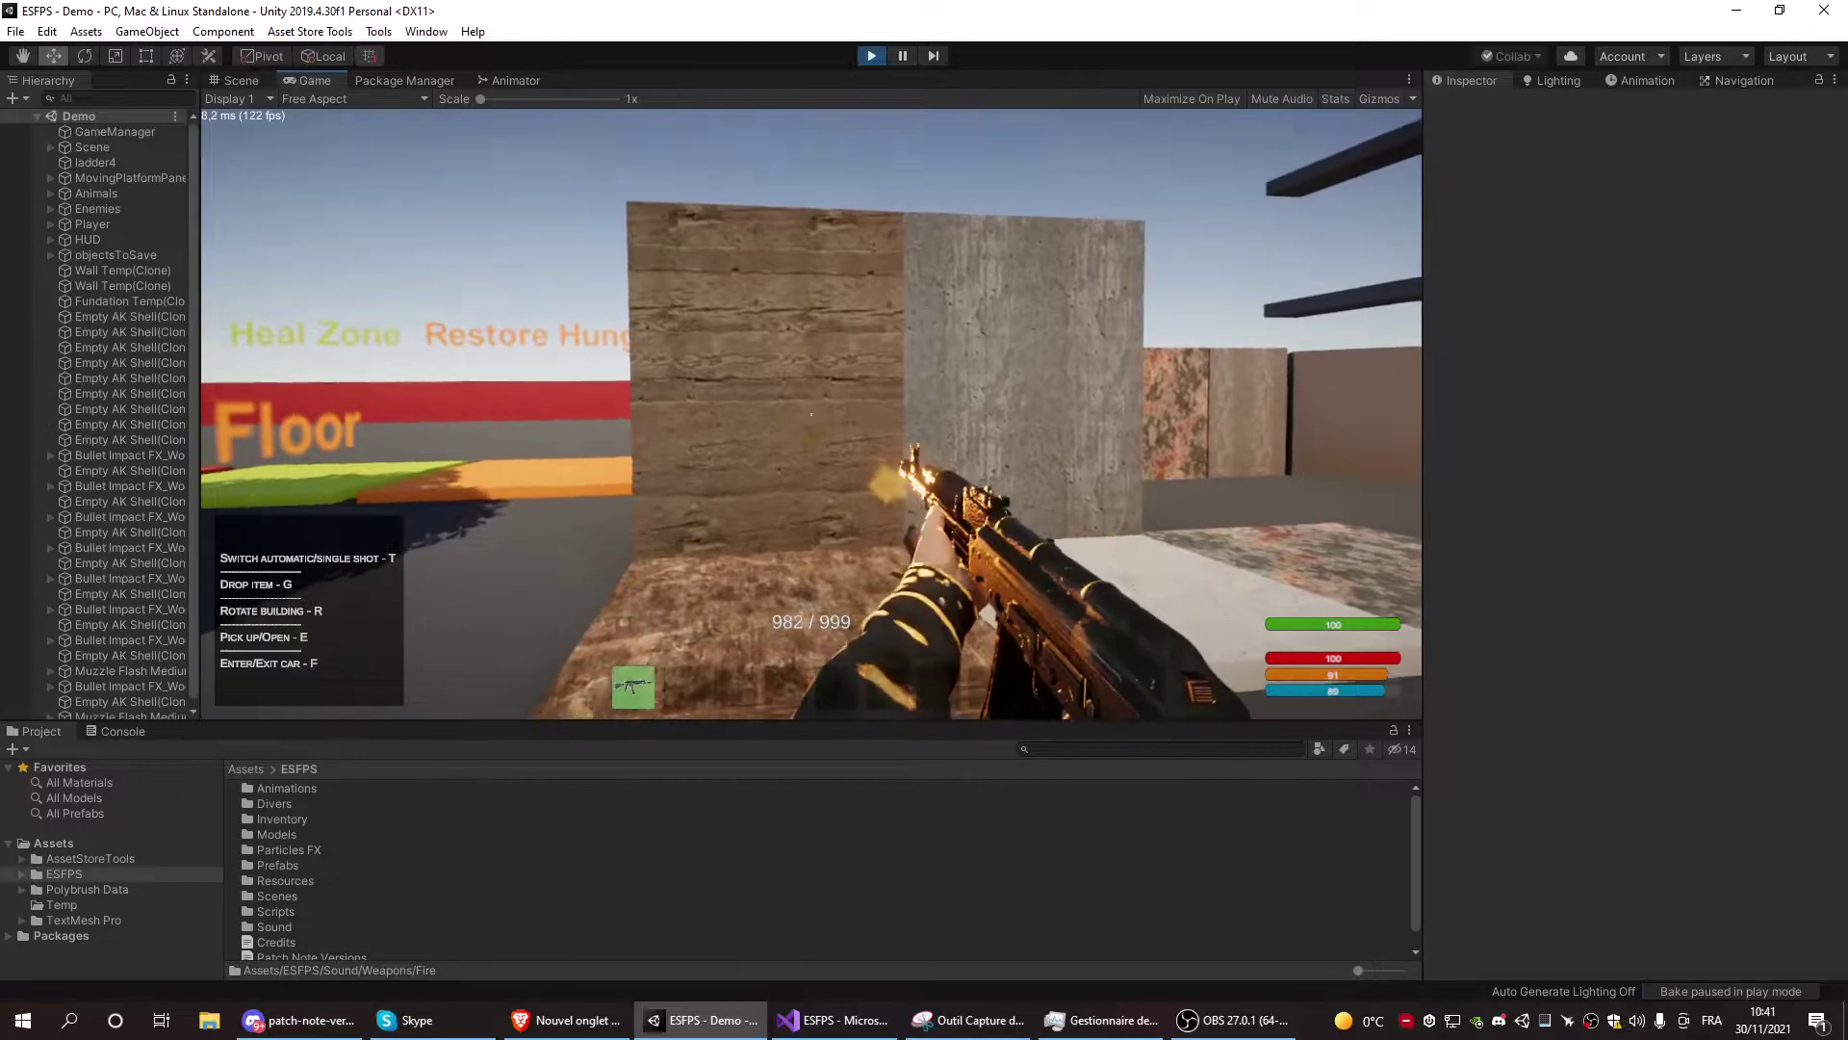
{"action": "left_click", "coordinate": [811, 414]}
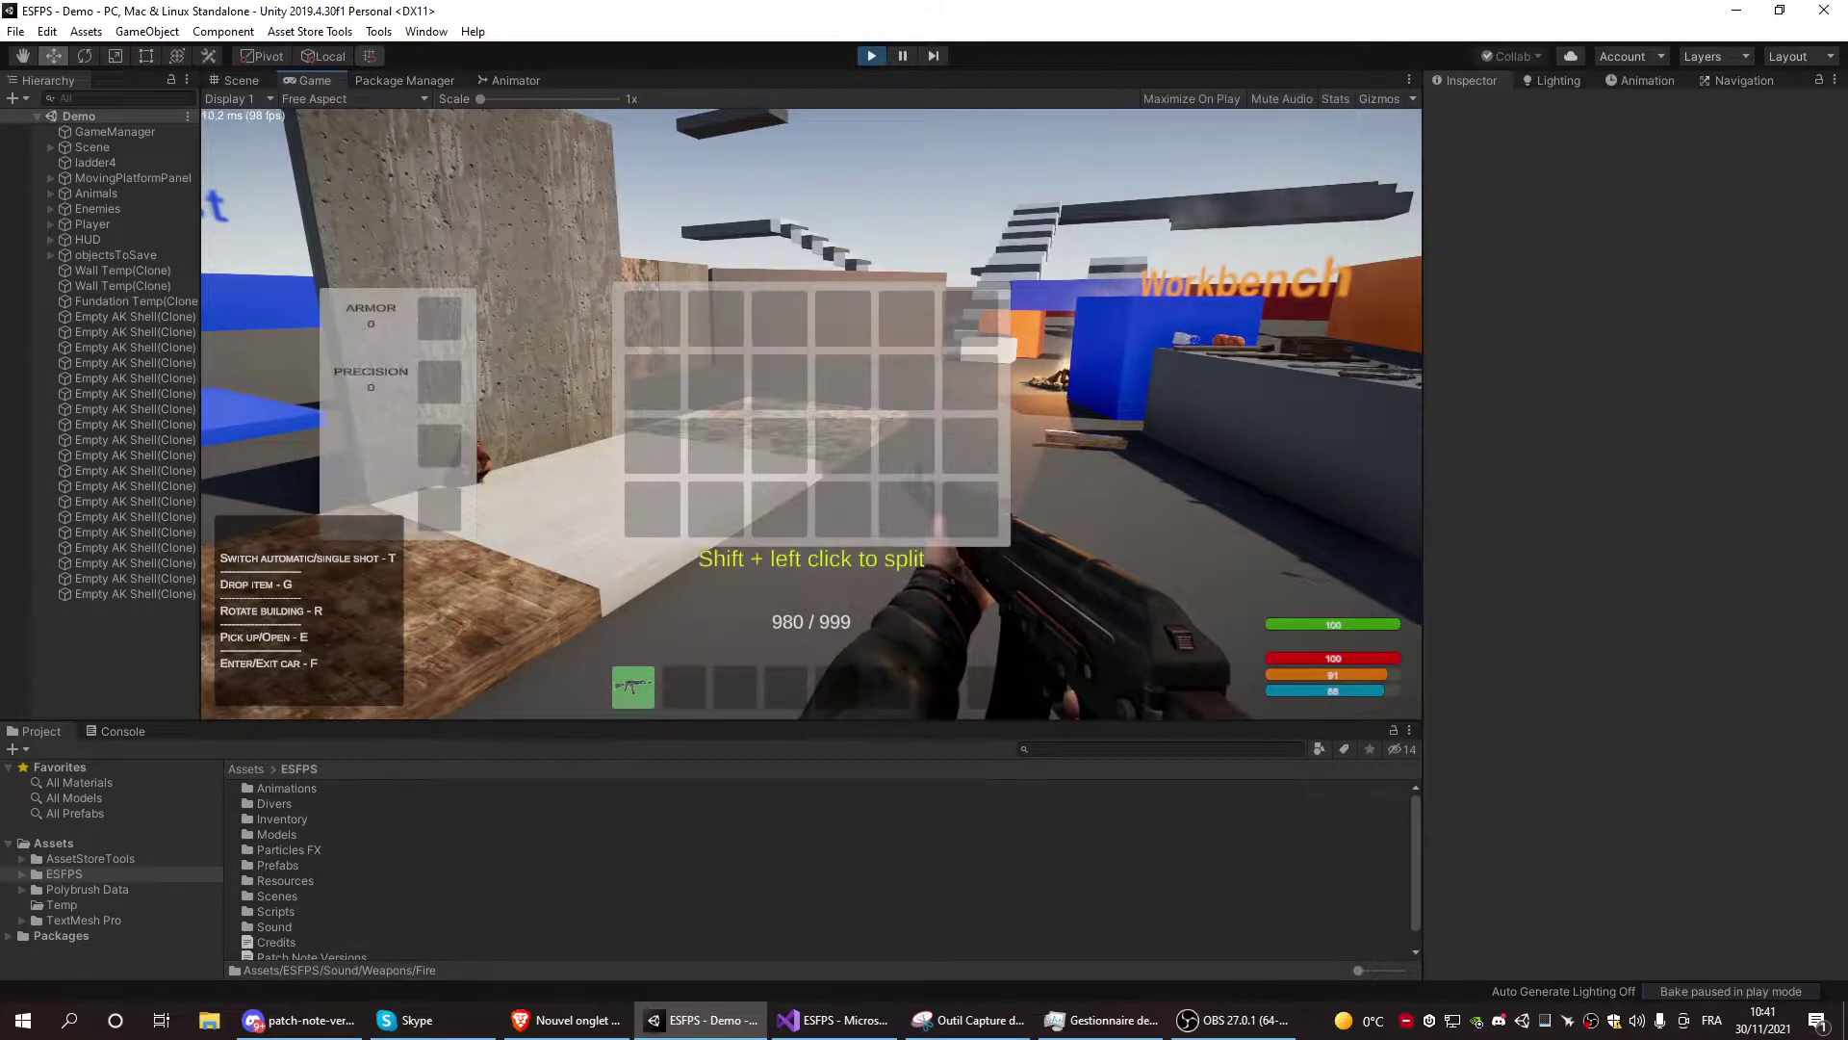
Put the AK-47 away and walk past the workbench to the campfire
{"action": "key", "text": "alt+Tab"}
{"action": "left_click", "coordinate": [726, 379]}
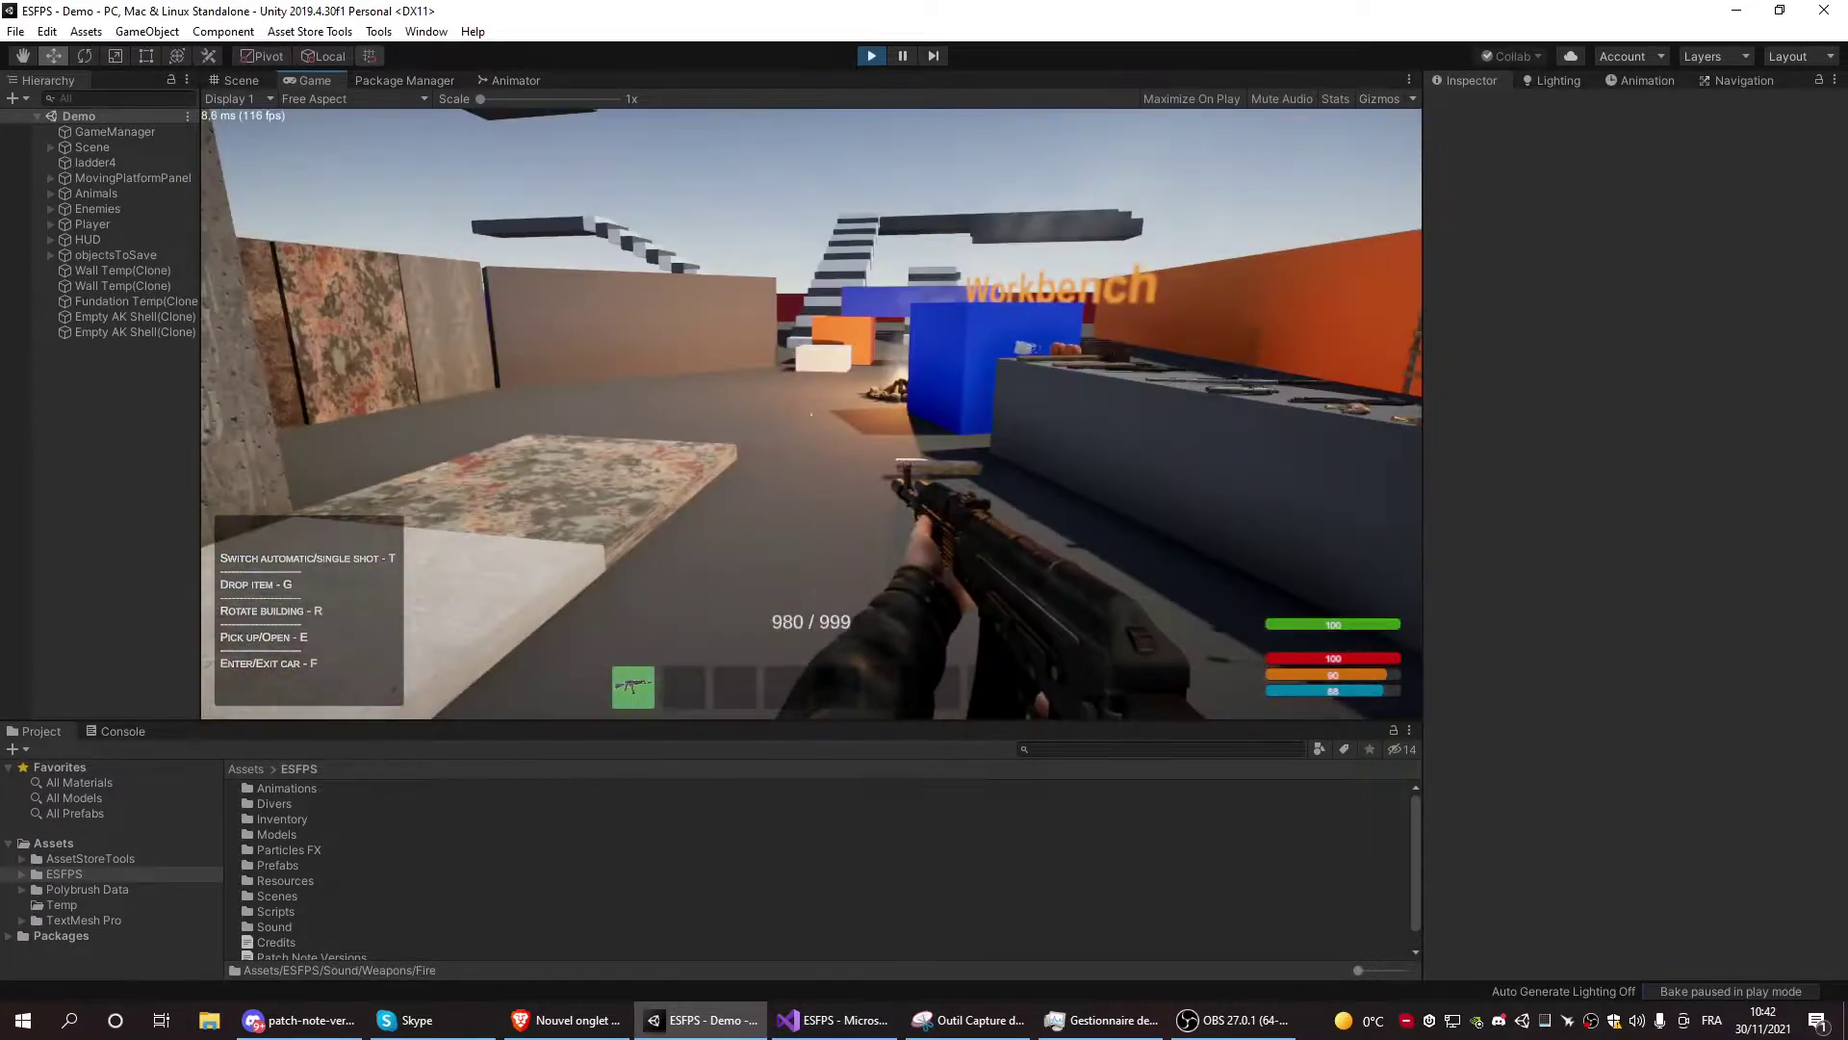
{"action": "key", "text": "2"}
{"action": "key", "text": "w"}
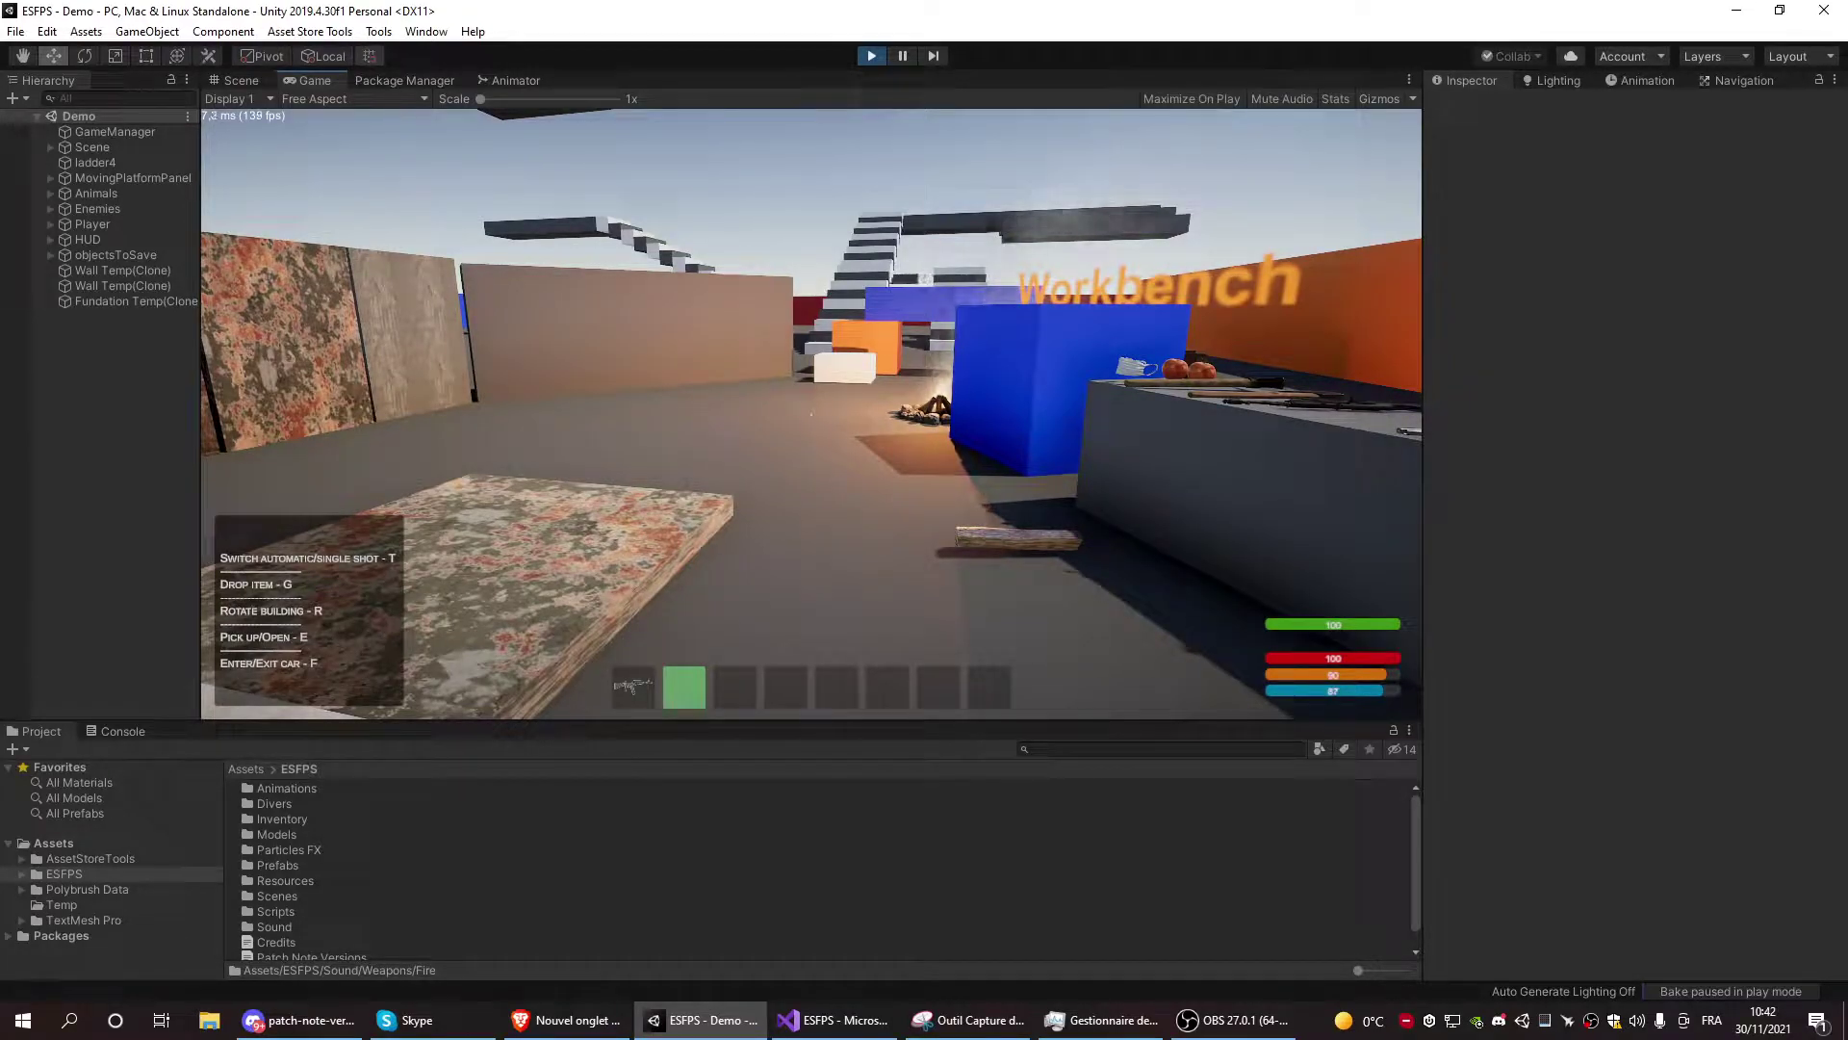
{"action": "key", "text": "w"}
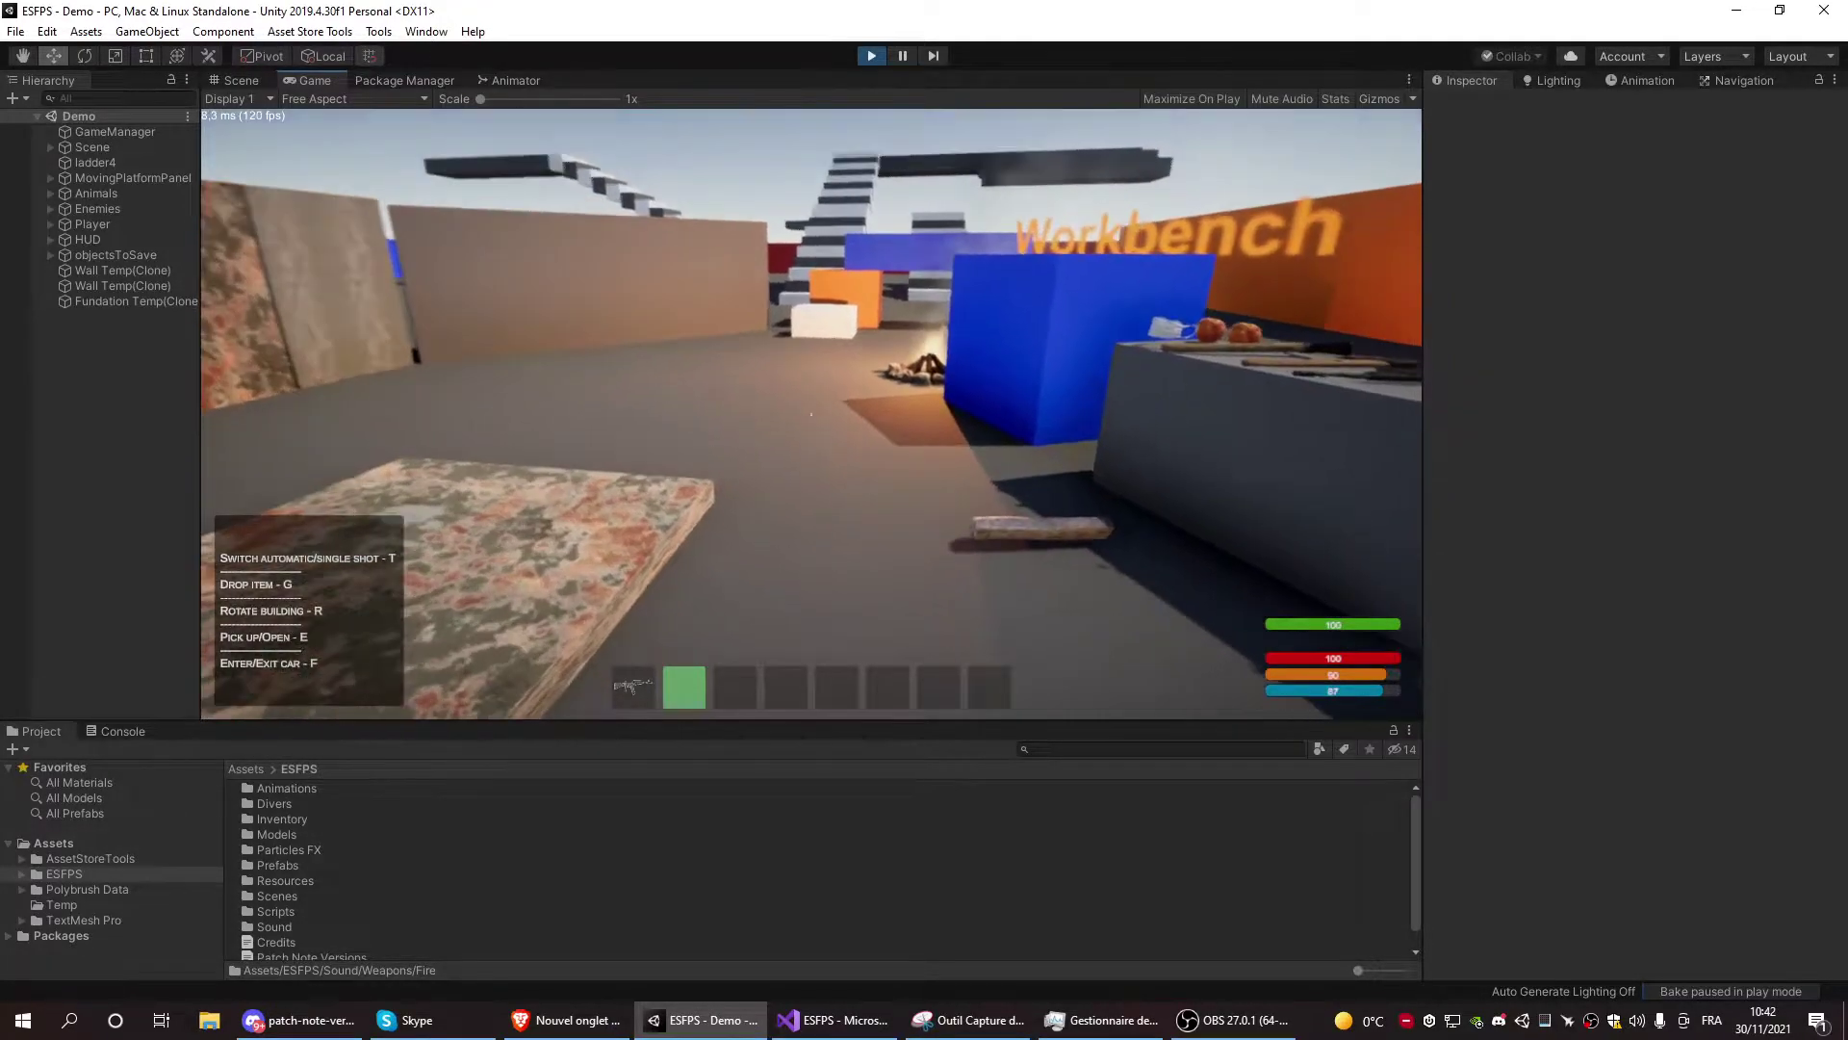
{"action": "key", "text": "w"}
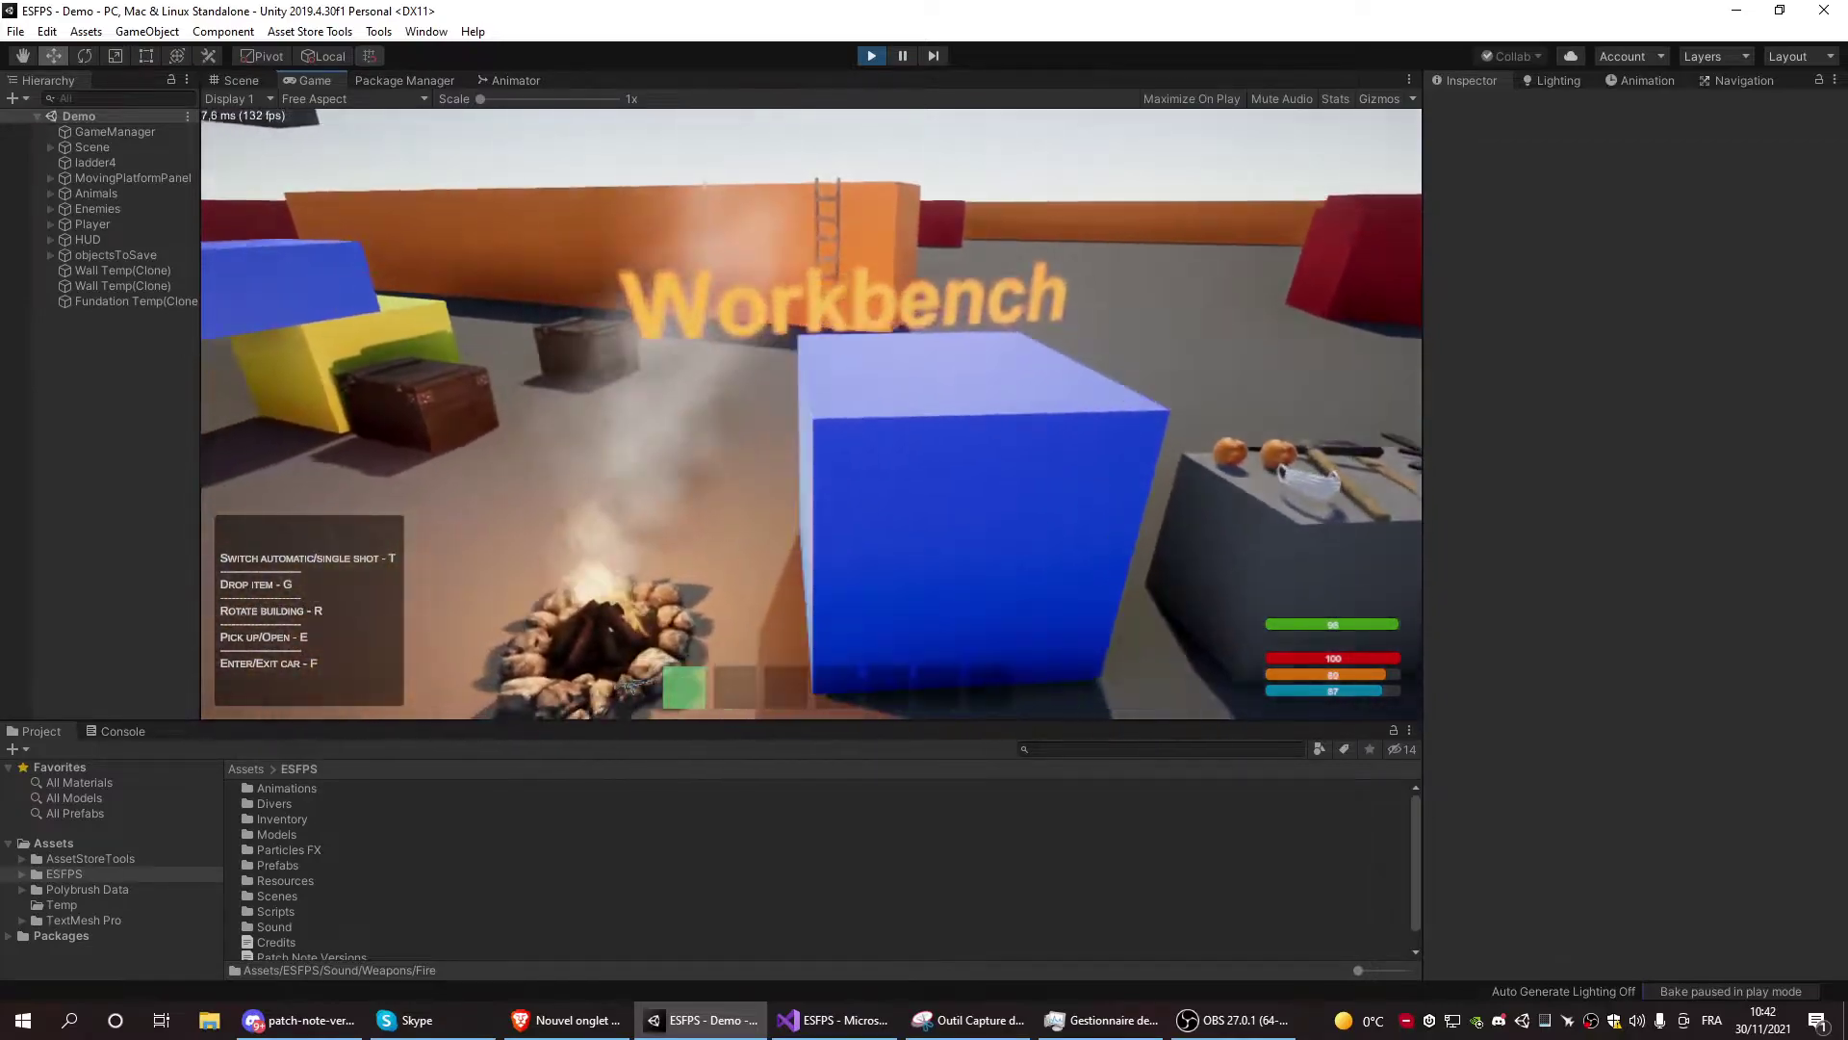
Line up with the blue workbench, pick up the floor wood and open the crafting panel
{"action": "key", "text": "w"}
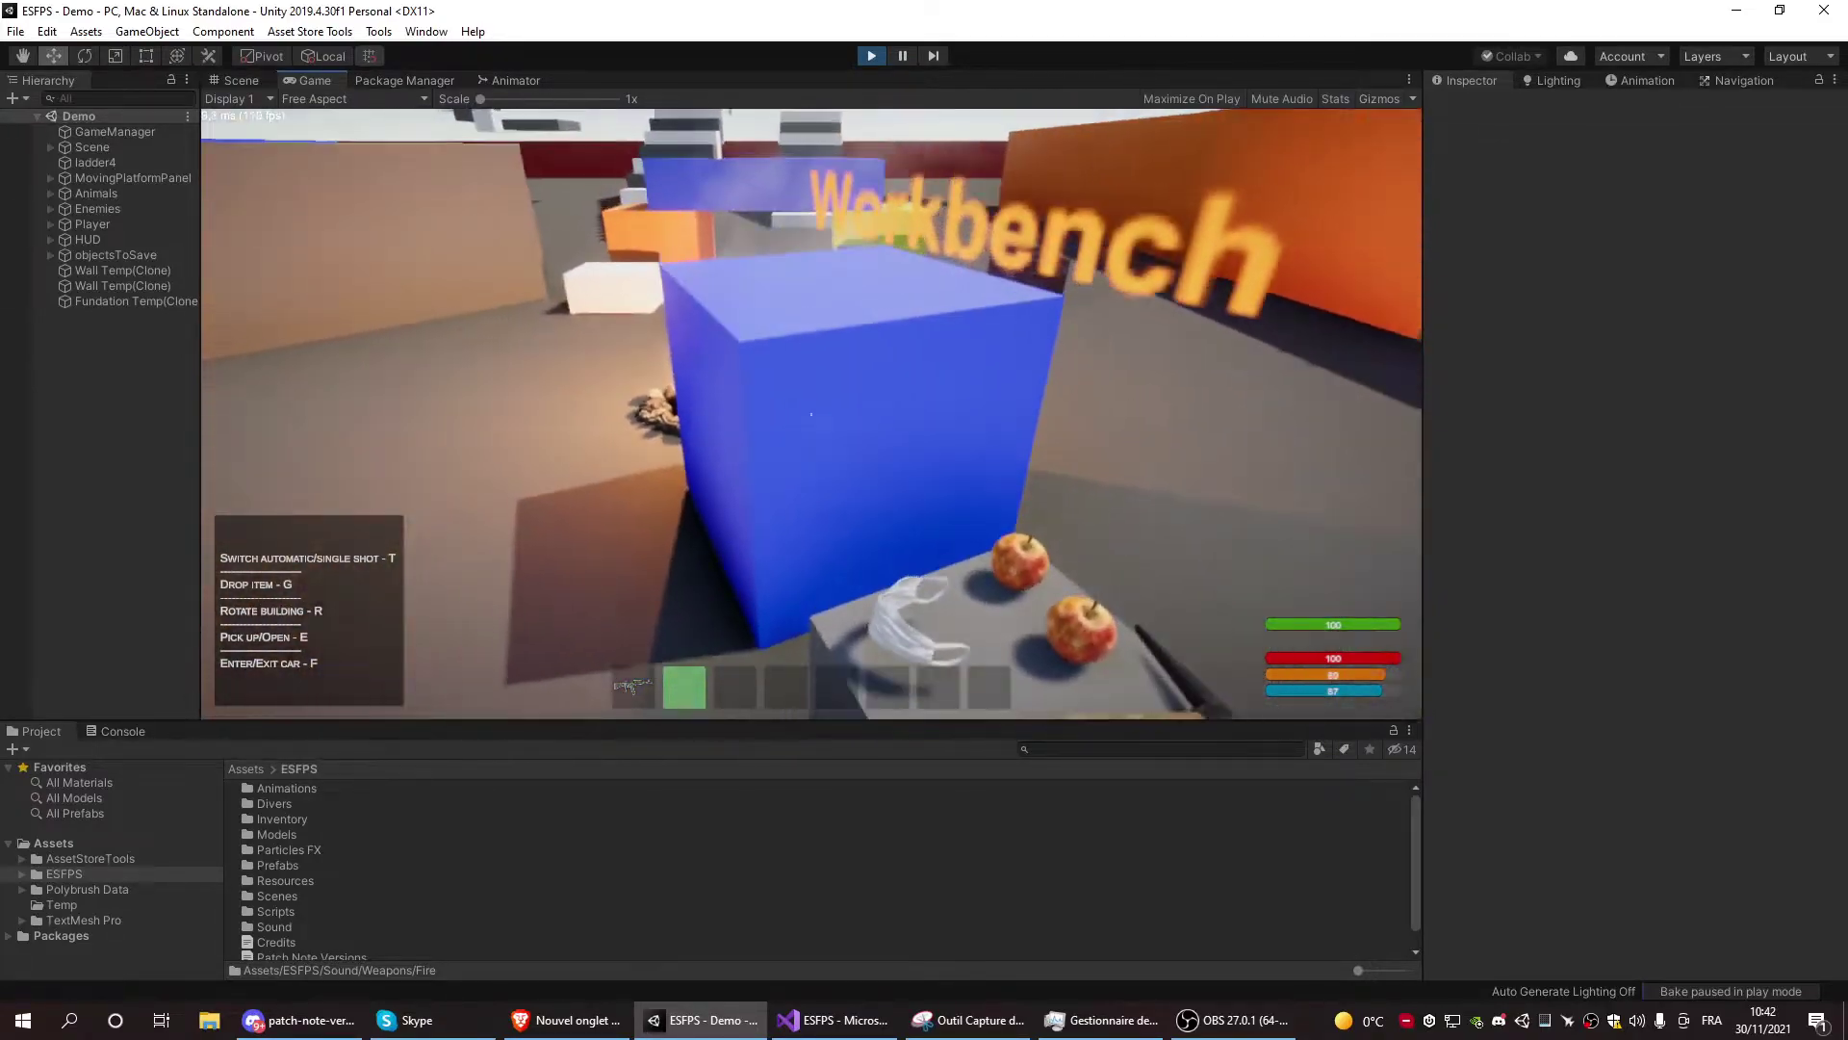
{"action": "key", "text": "w"}
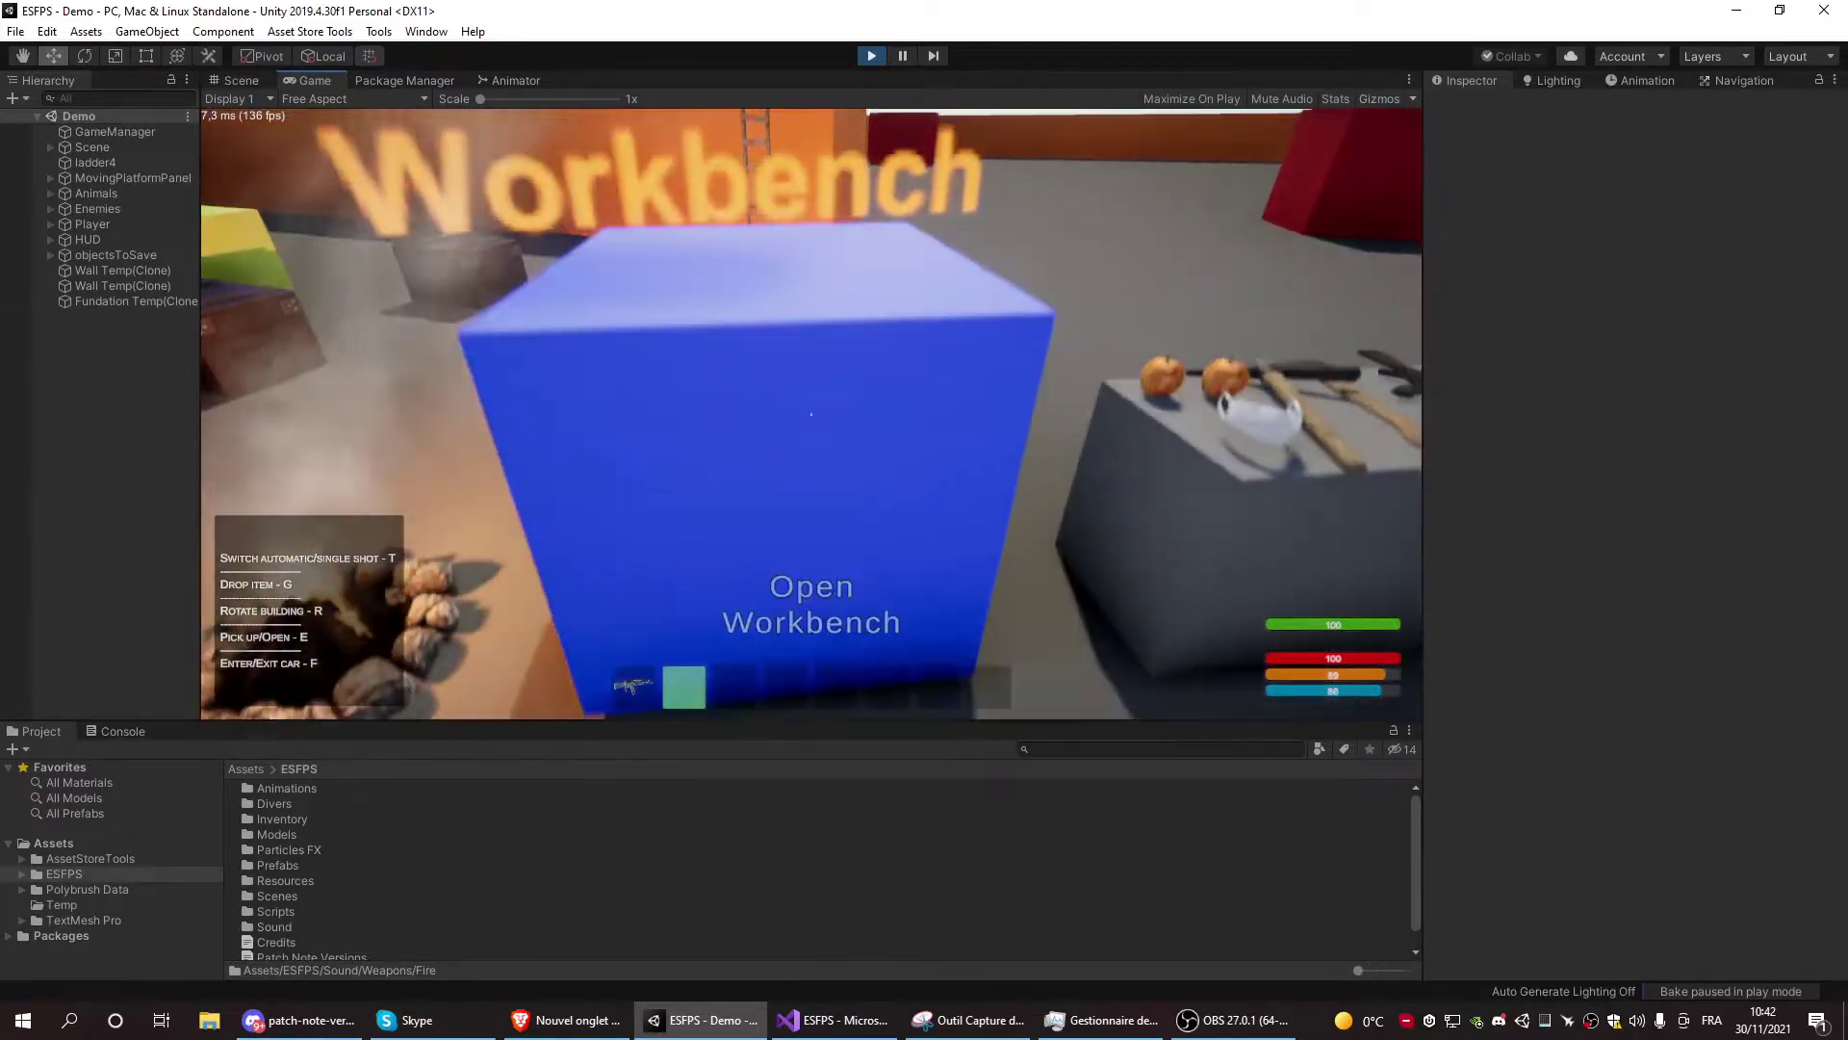
{"action": "key", "text": "s"}
{"action": "key", "text": "w"}
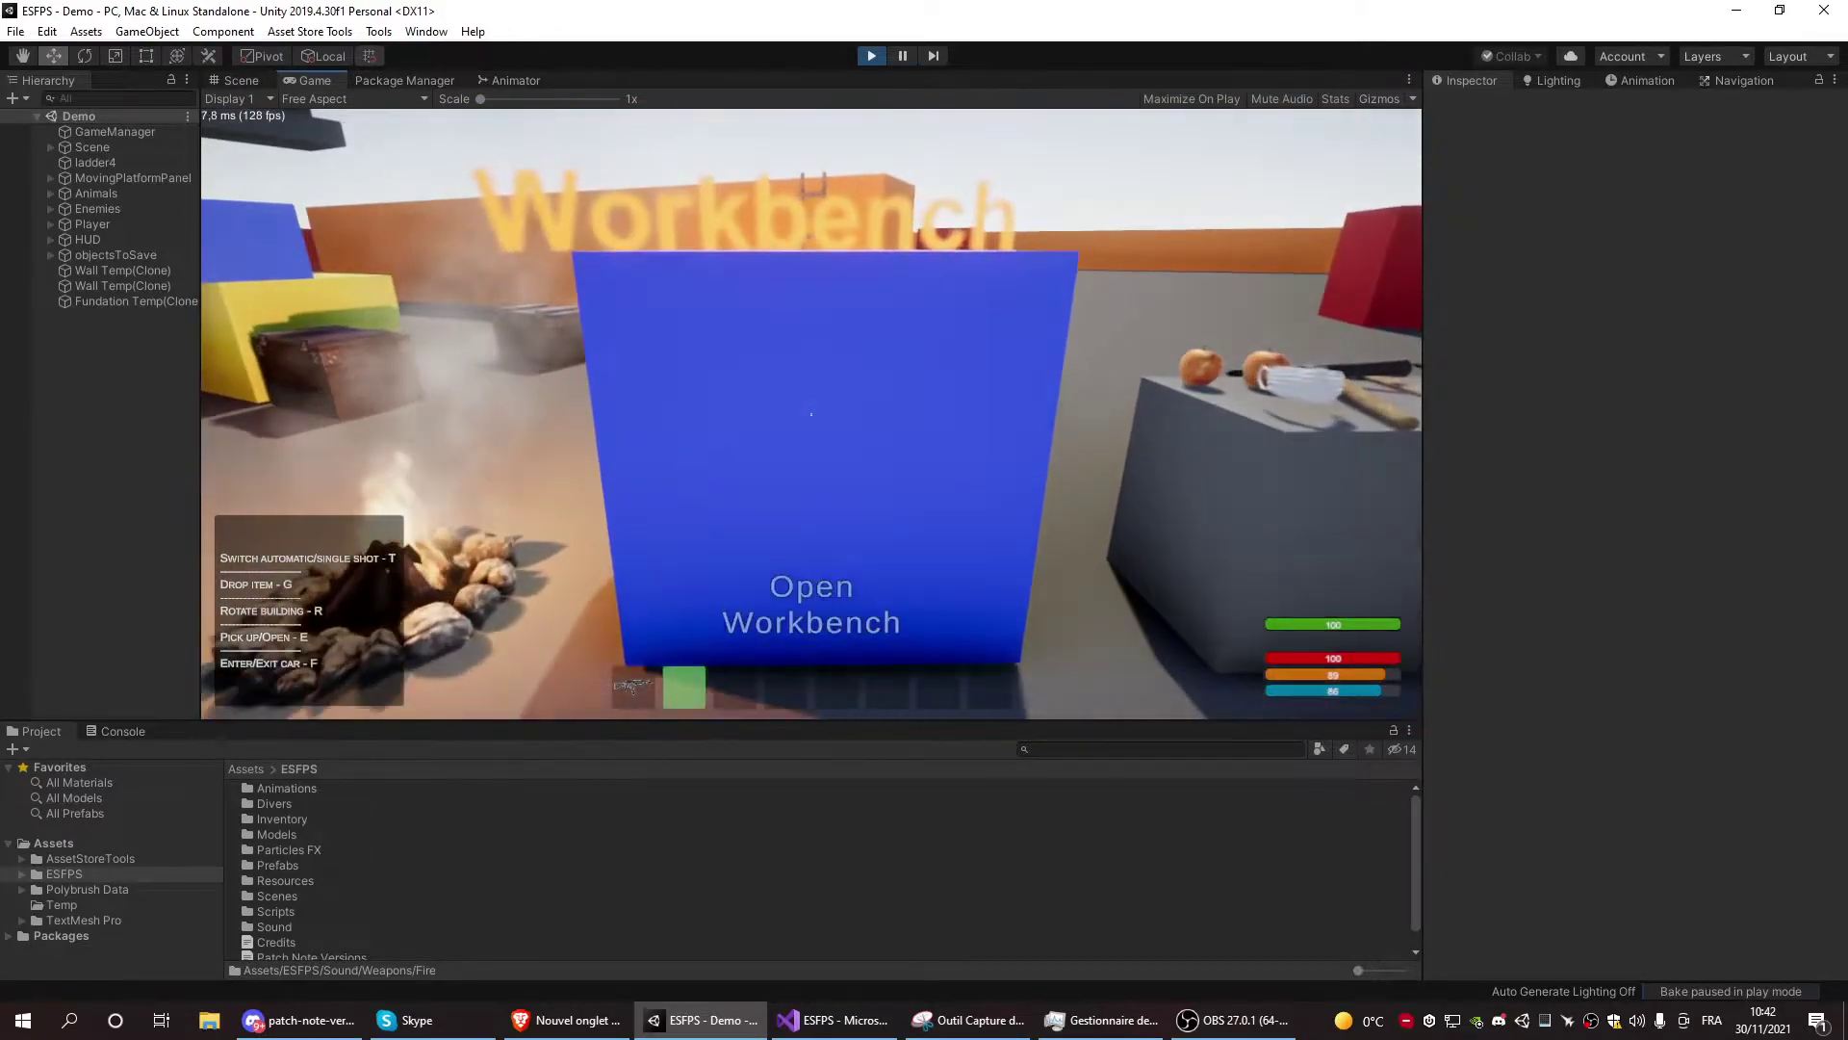
{"action": "key", "text": "d"}
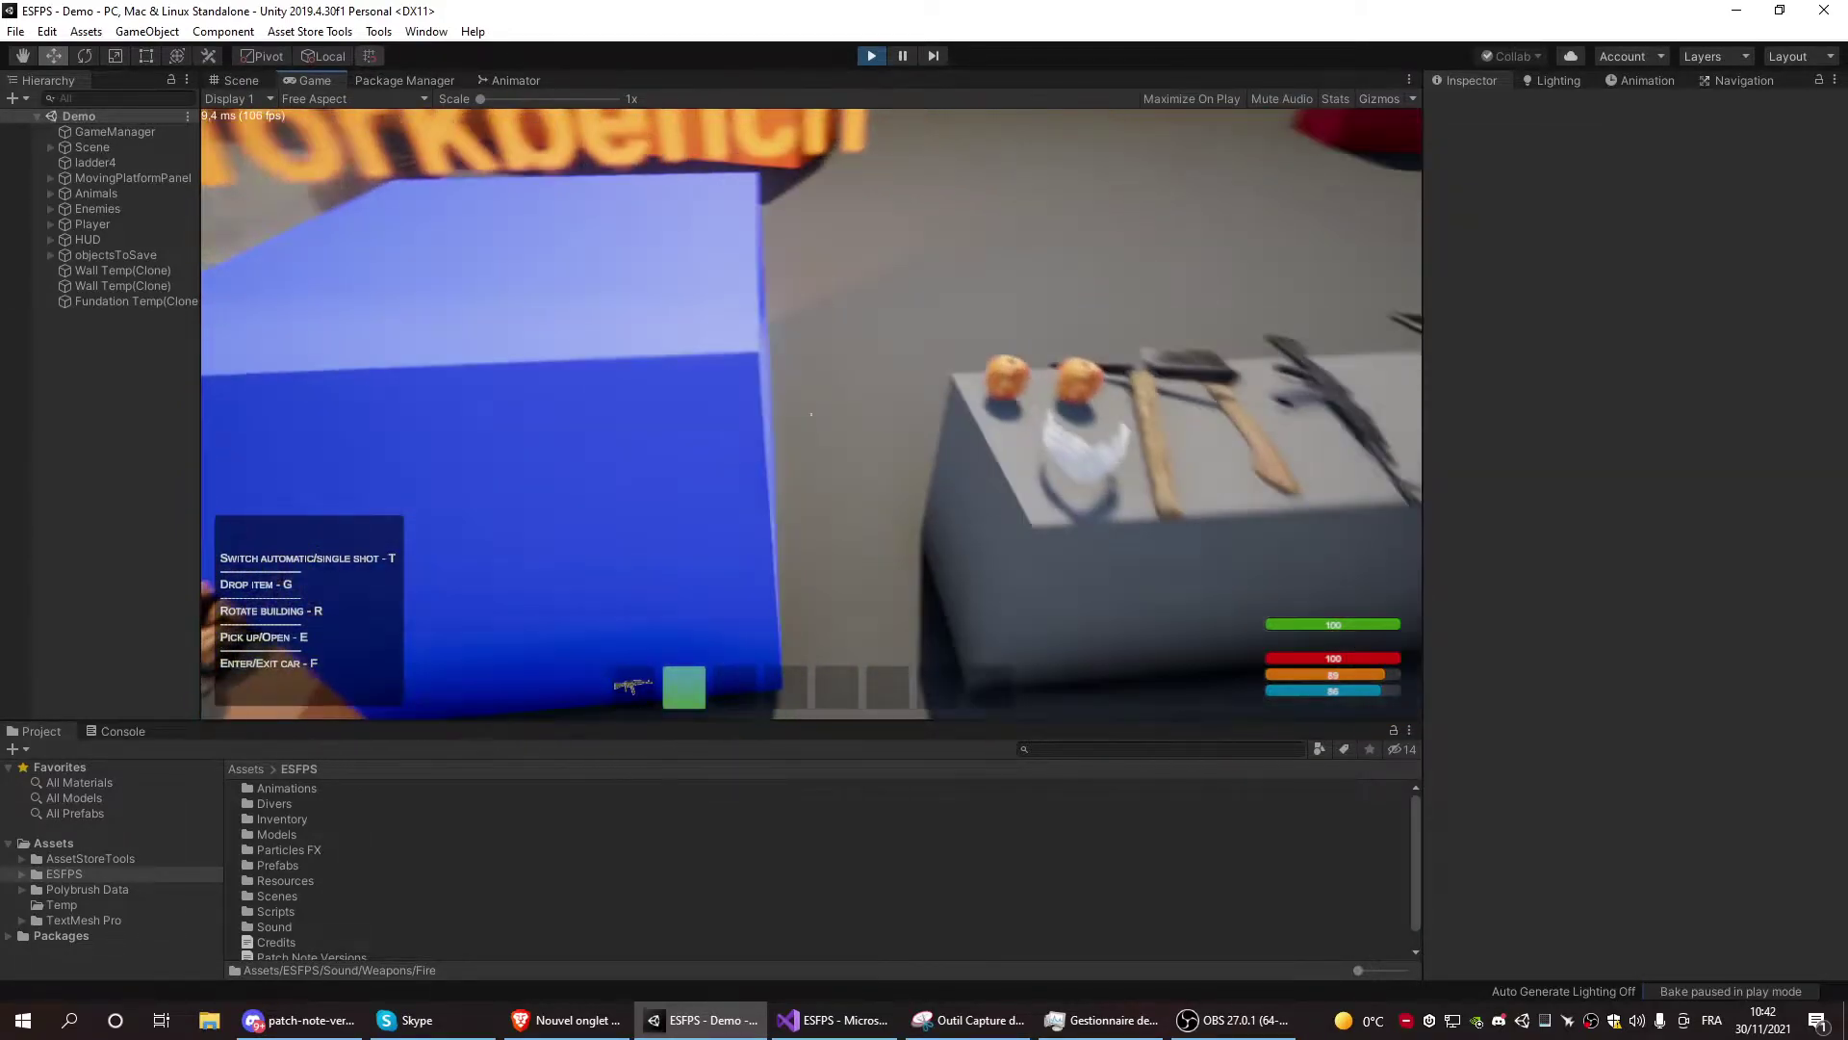
{"action": "key", "text": "e"}
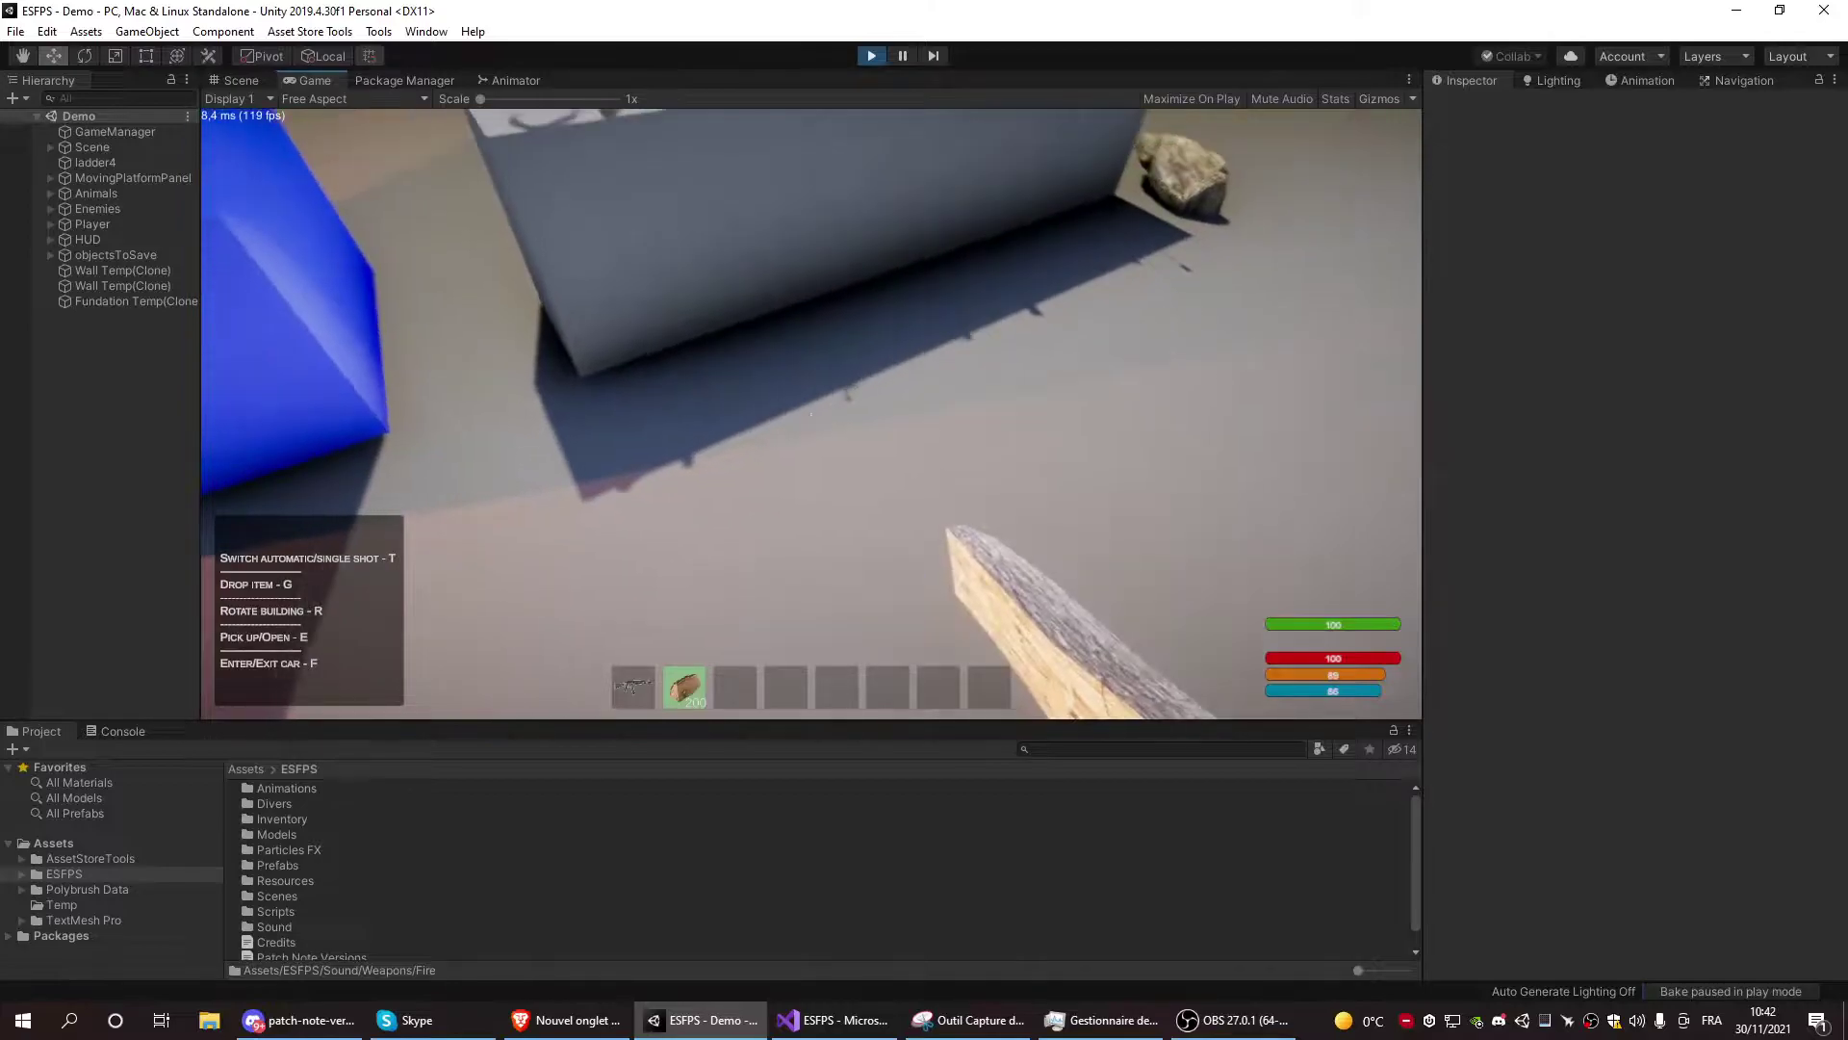
{"action": "key", "text": "w"}
{"action": "key", "text": "e"}
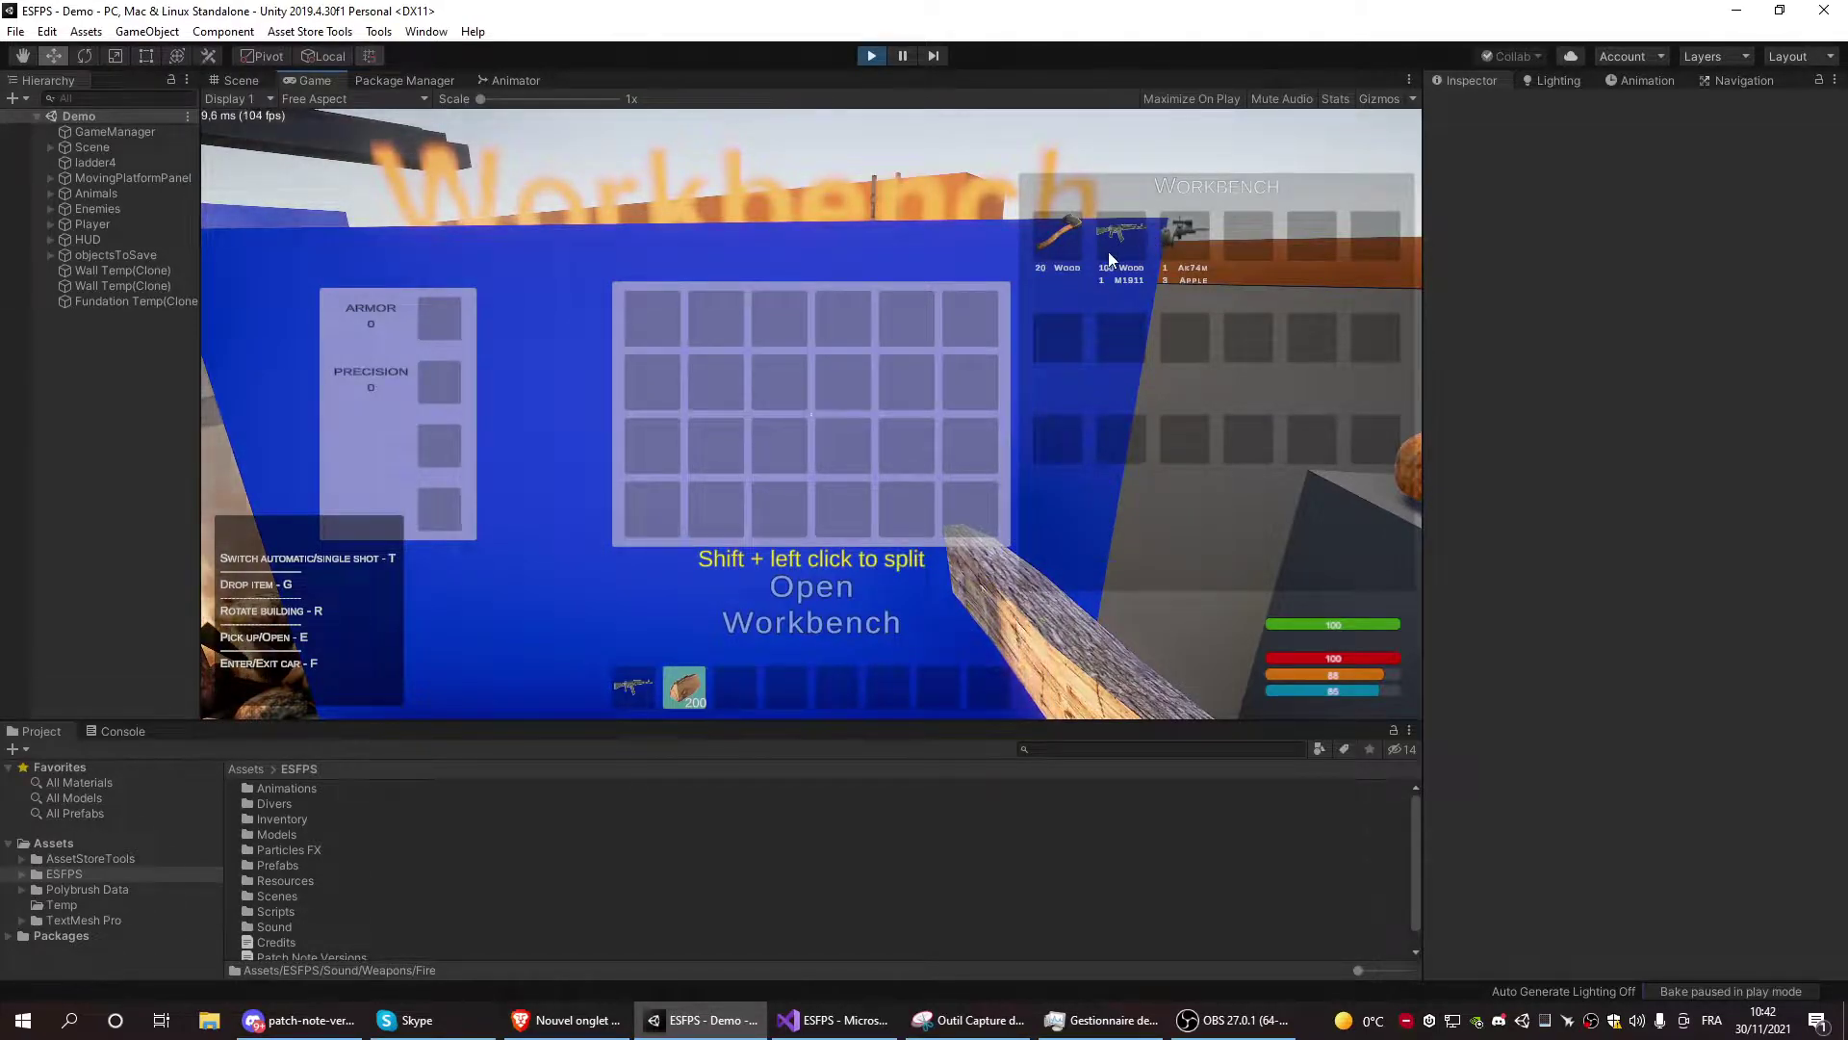
Split the 180 wood stack into slot 4 and craft two wooden axes, leaving 150 wood
{"action": "left_click", "coordinate": [1060, 235]}
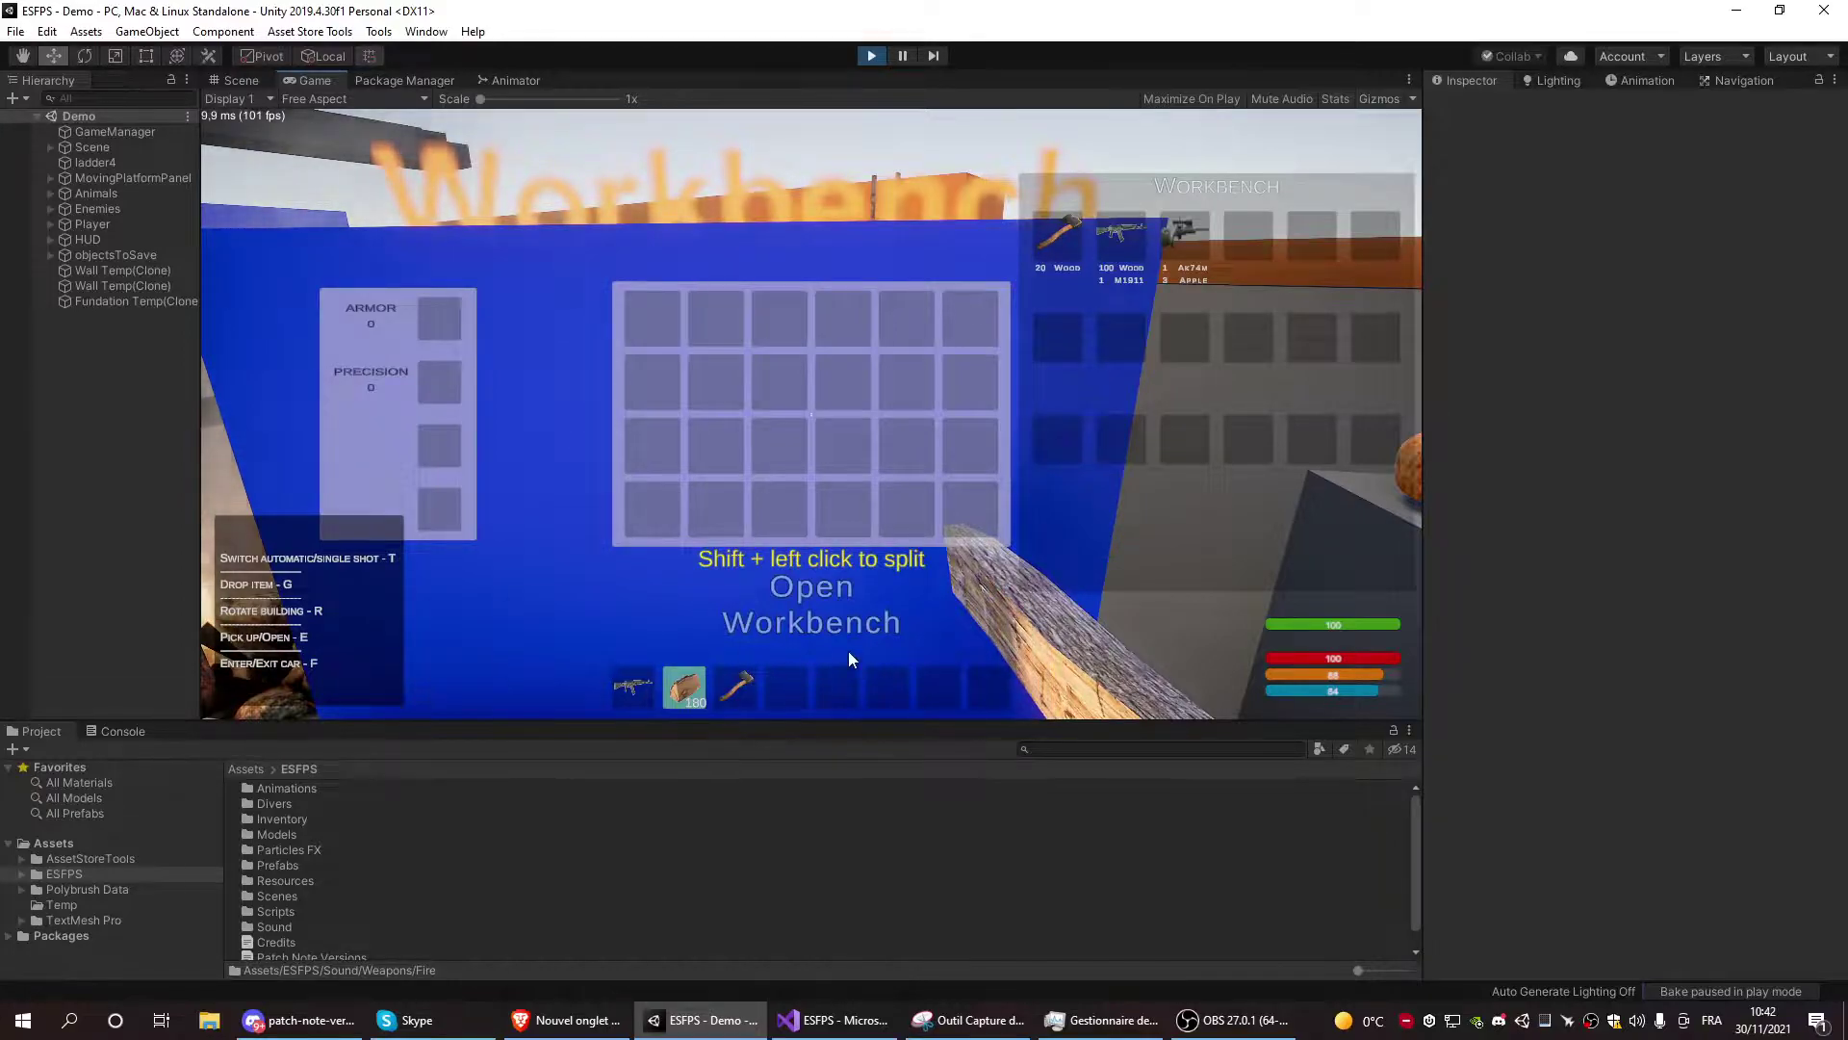
{"action": "left_click", "coordinate": [697, 687], "text": "shift"}
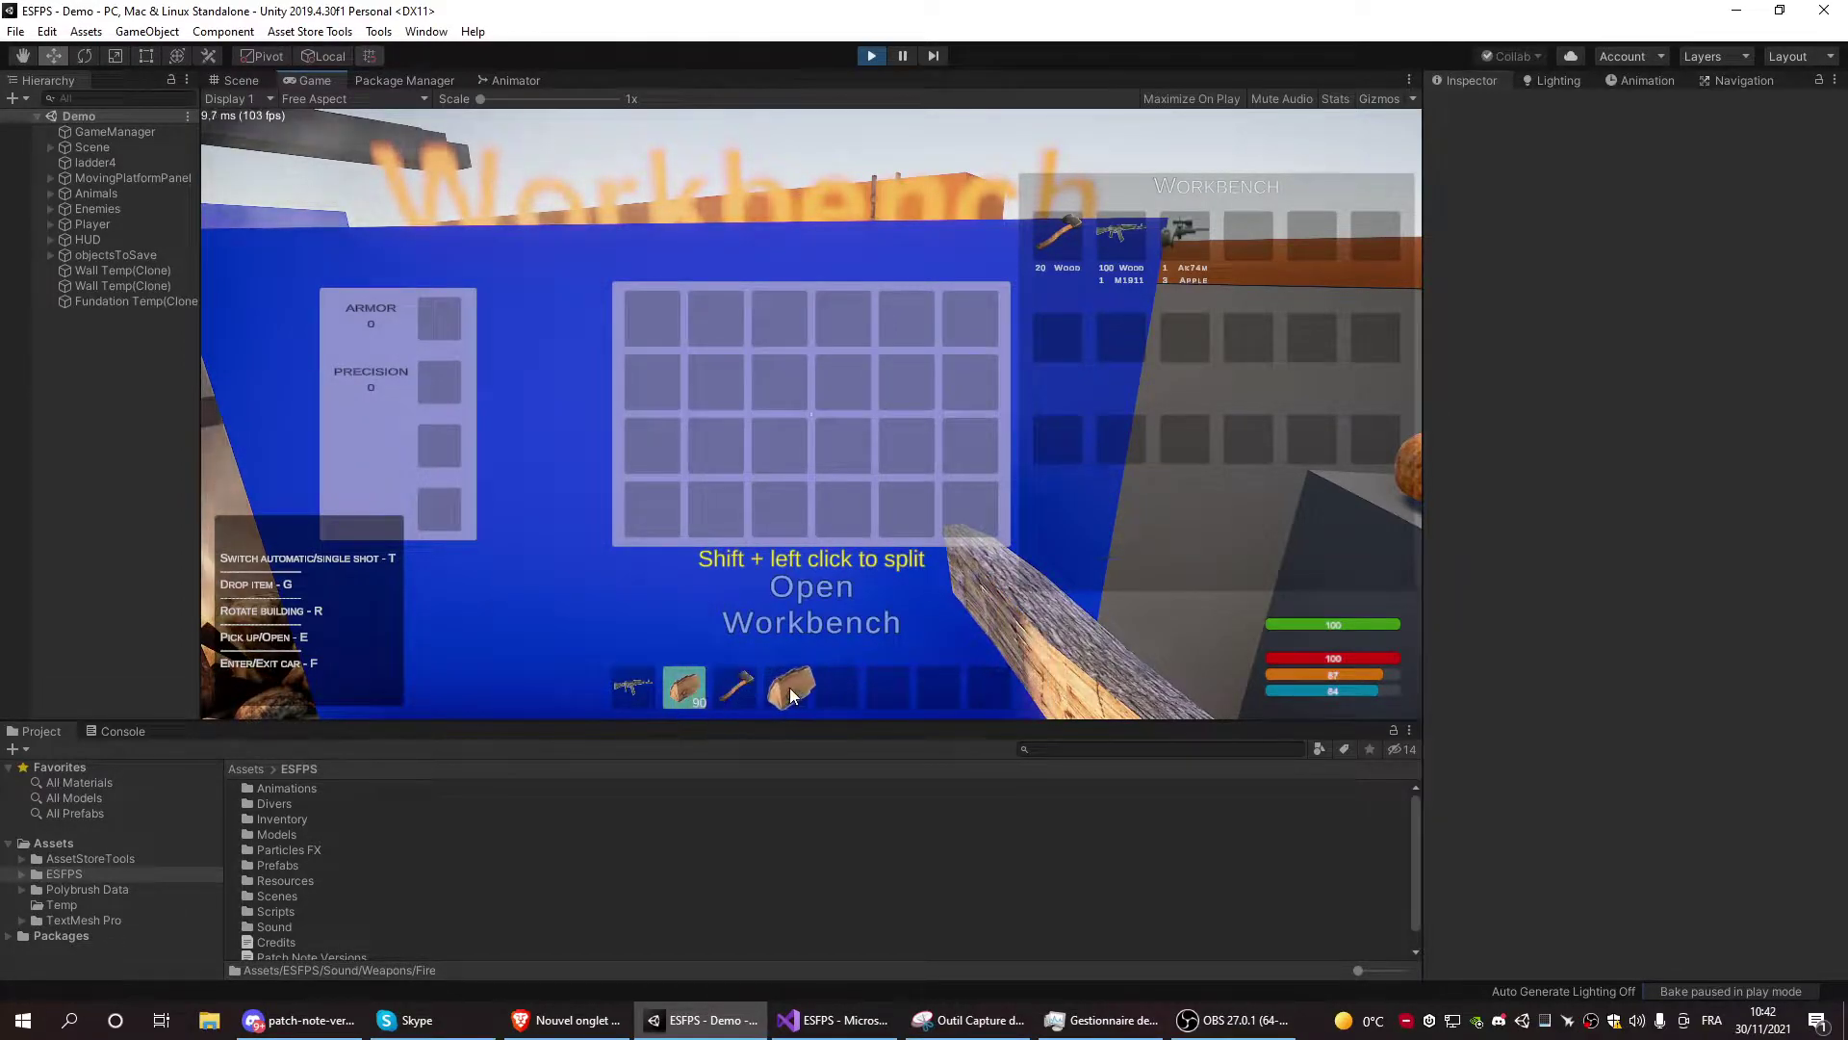
{"action": "left_click", "coordinate": [684, 685], "text": "shift"}
{"action": "left_click", "coordinate": [791, 688]}
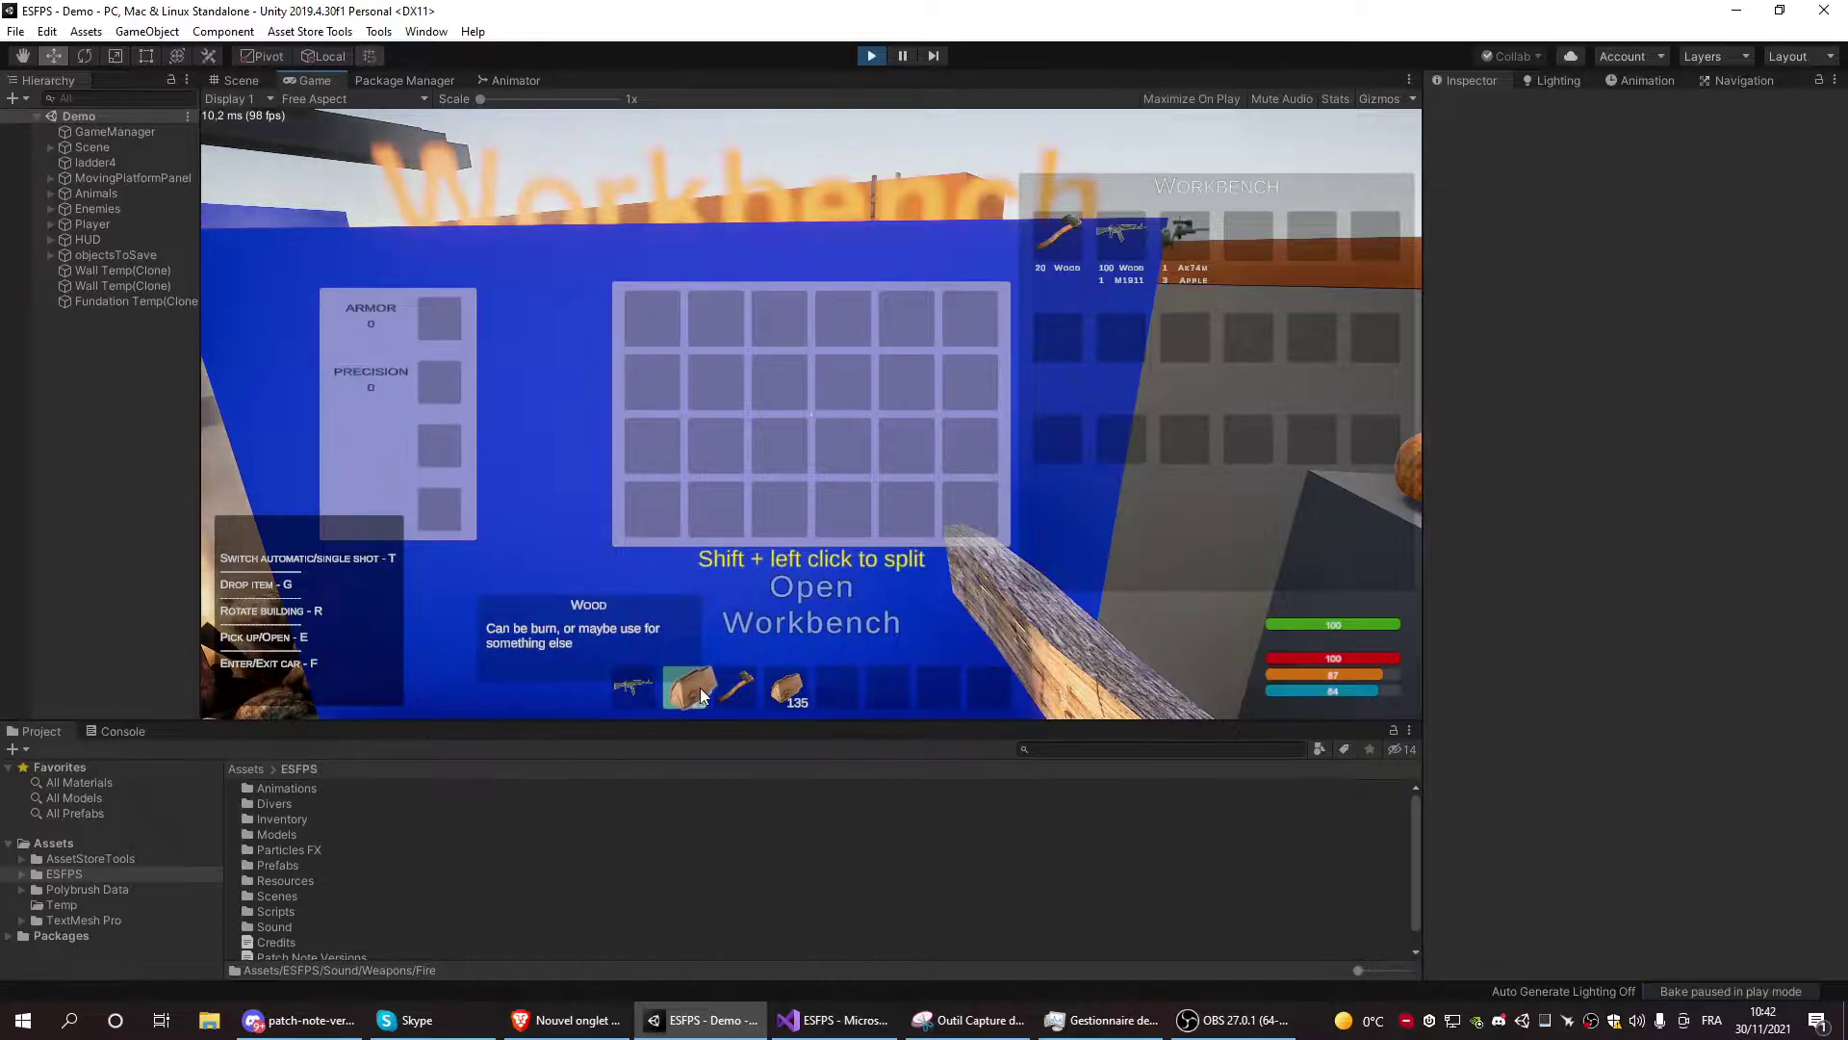
{"action": "left_click", "coordinate": [700, 687], "text": "shift"}
{"action": "left_click", "coordinate": [793, 688]}
{"action": "left_click", "coordinate": [700, 686], "text": "shift"}
{"action": "left_click", "coordinate": [790, 689]}
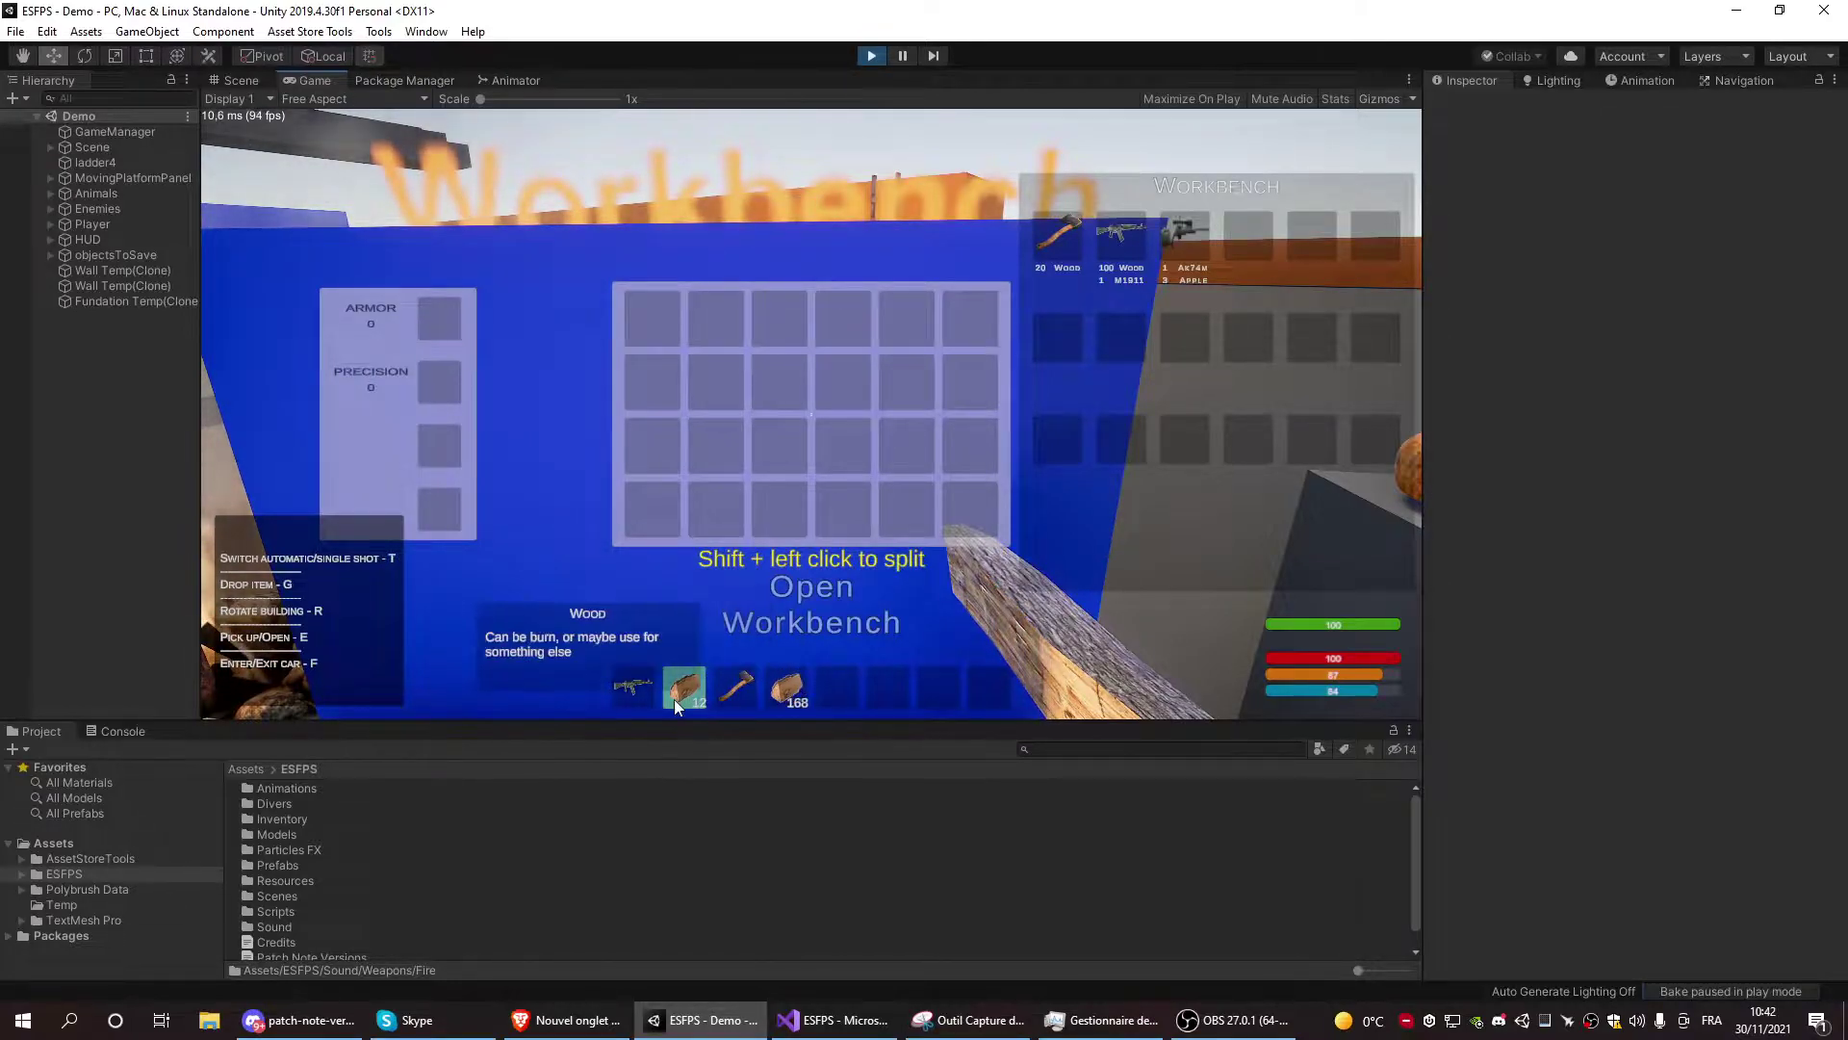
{"action": "left_click", "coordinate": [1065, 244]}
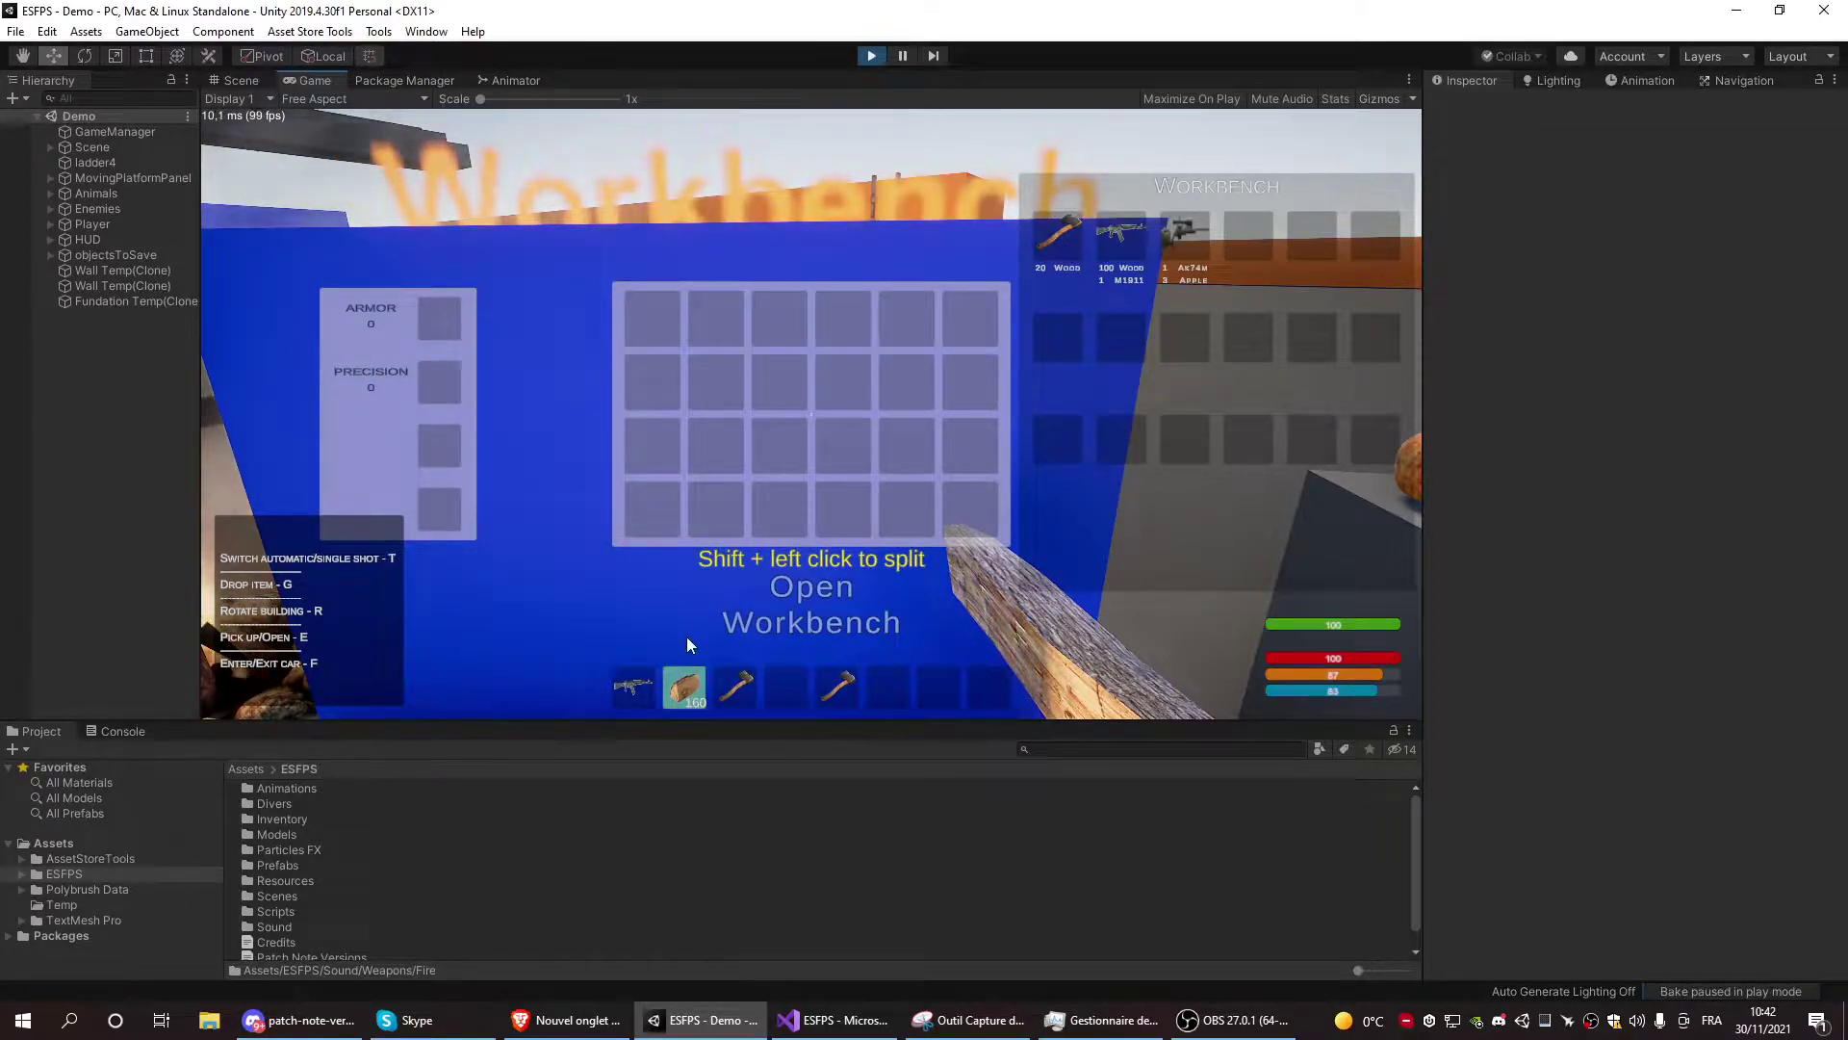
Close the workbench, drop the wood log and hatchet, and equip the new axe
{"action": "key", "text": "e"}
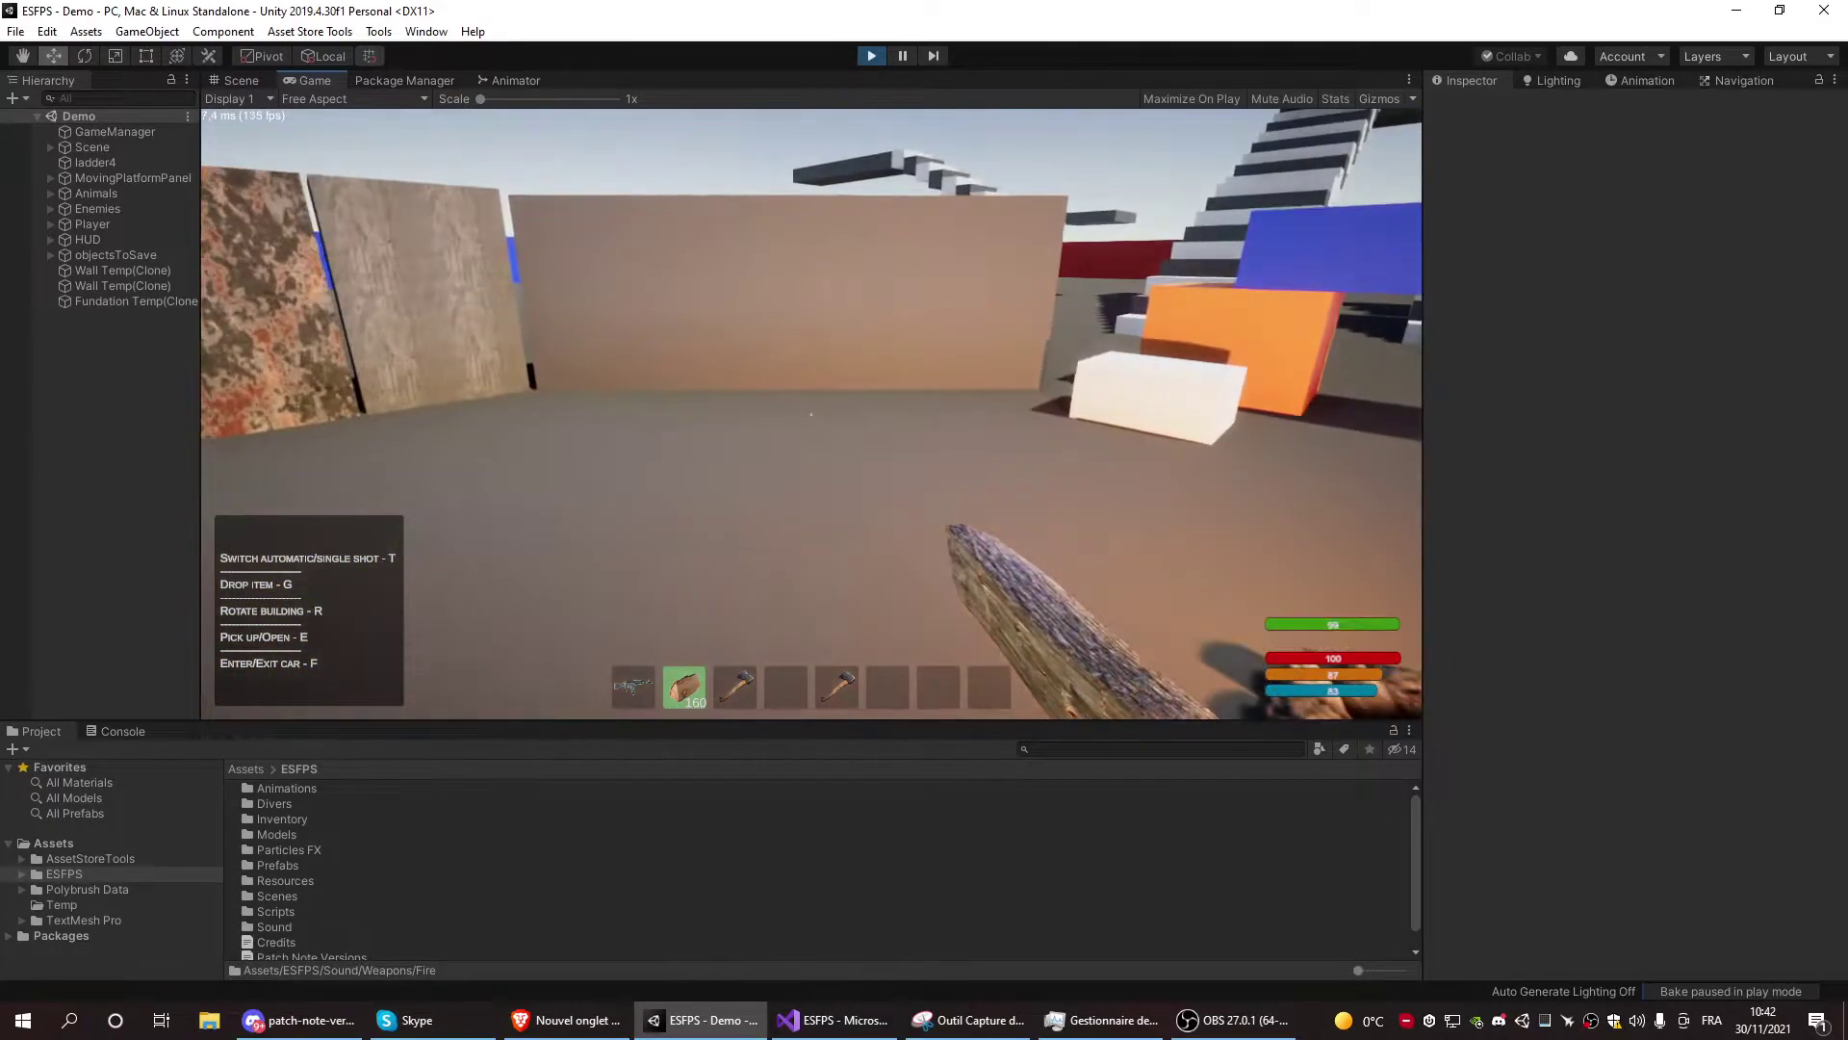
{"action": "key", "text": "g"}
{"action": "key", "text": "3"}
{"action": "key", "text": "g"}
{"action": "key", "text": "5"}
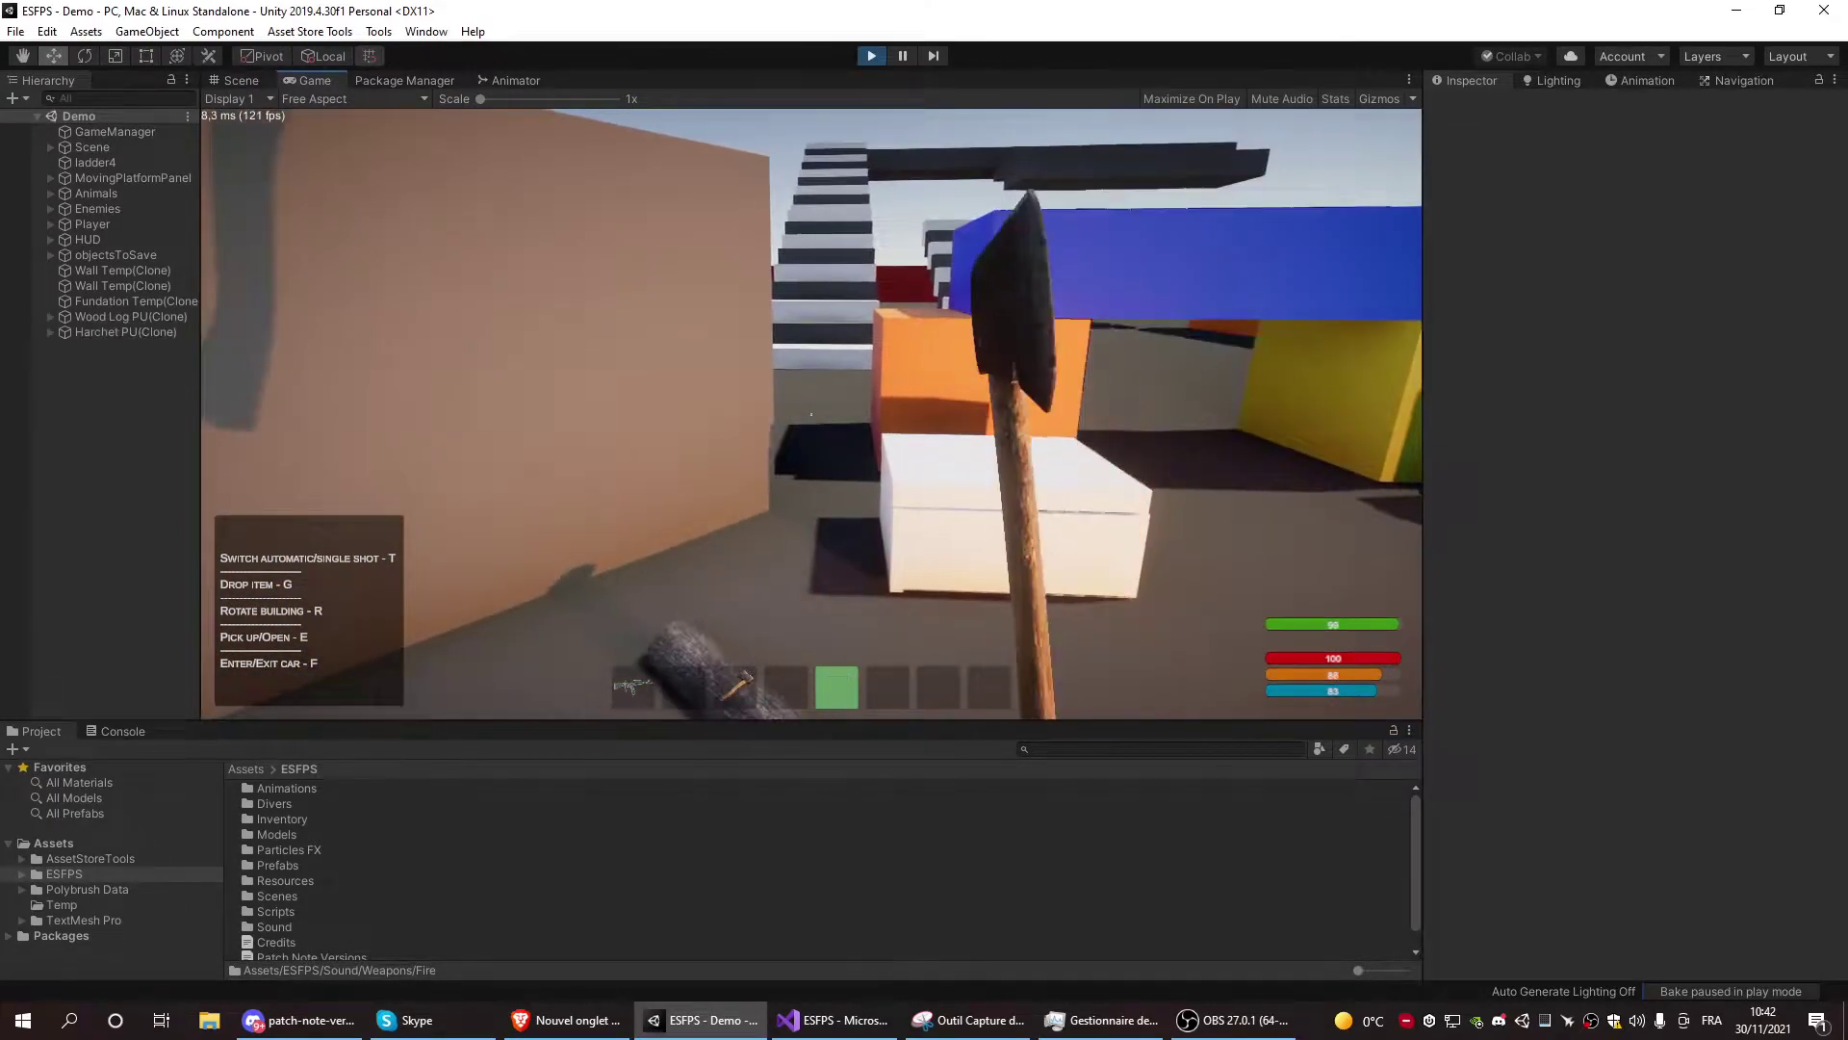
{"action": "scroll", "coordinate": [811, 415], "scroll_direction": "up", "scroll_amount": 1}
{"action": "scroll", "coordinate": [811, 414], "scroll_direction": "up", "scroll_amount": 1}
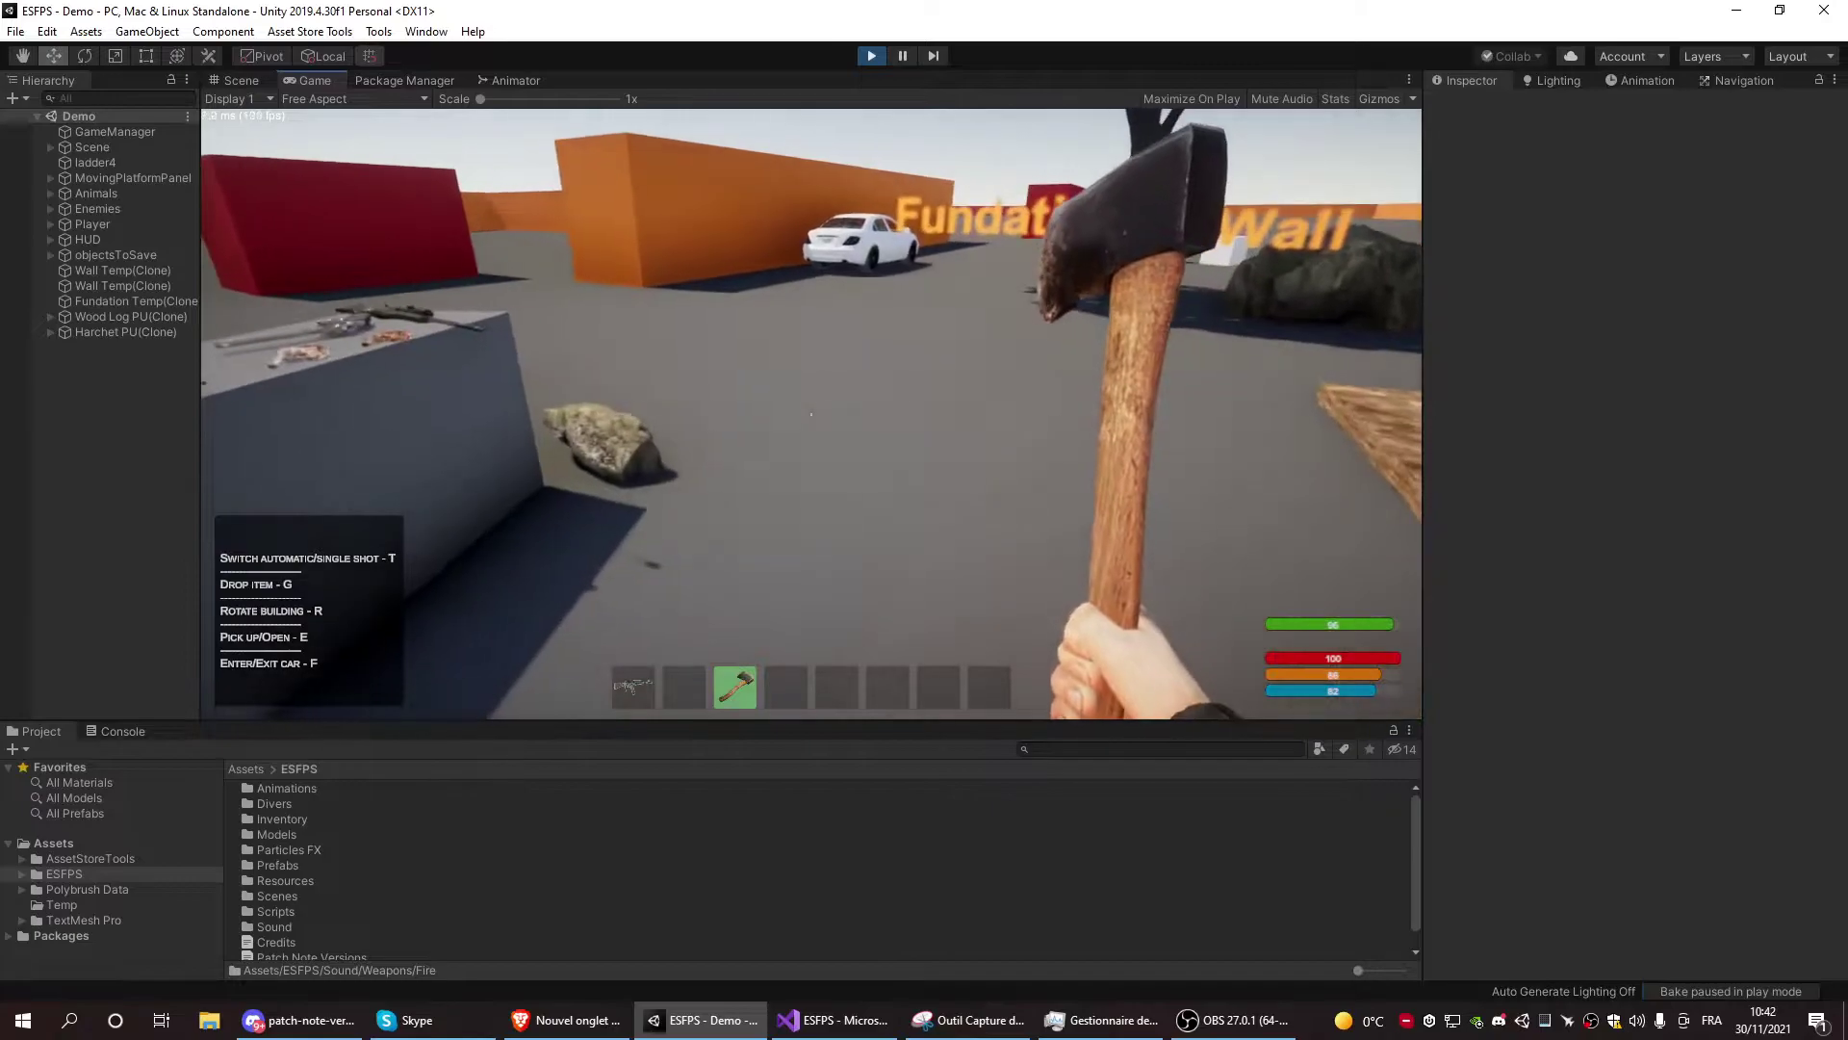
Check the inventory, then walk forward onto the red step of the platform course
{"action": "key", "text": "Tab"}
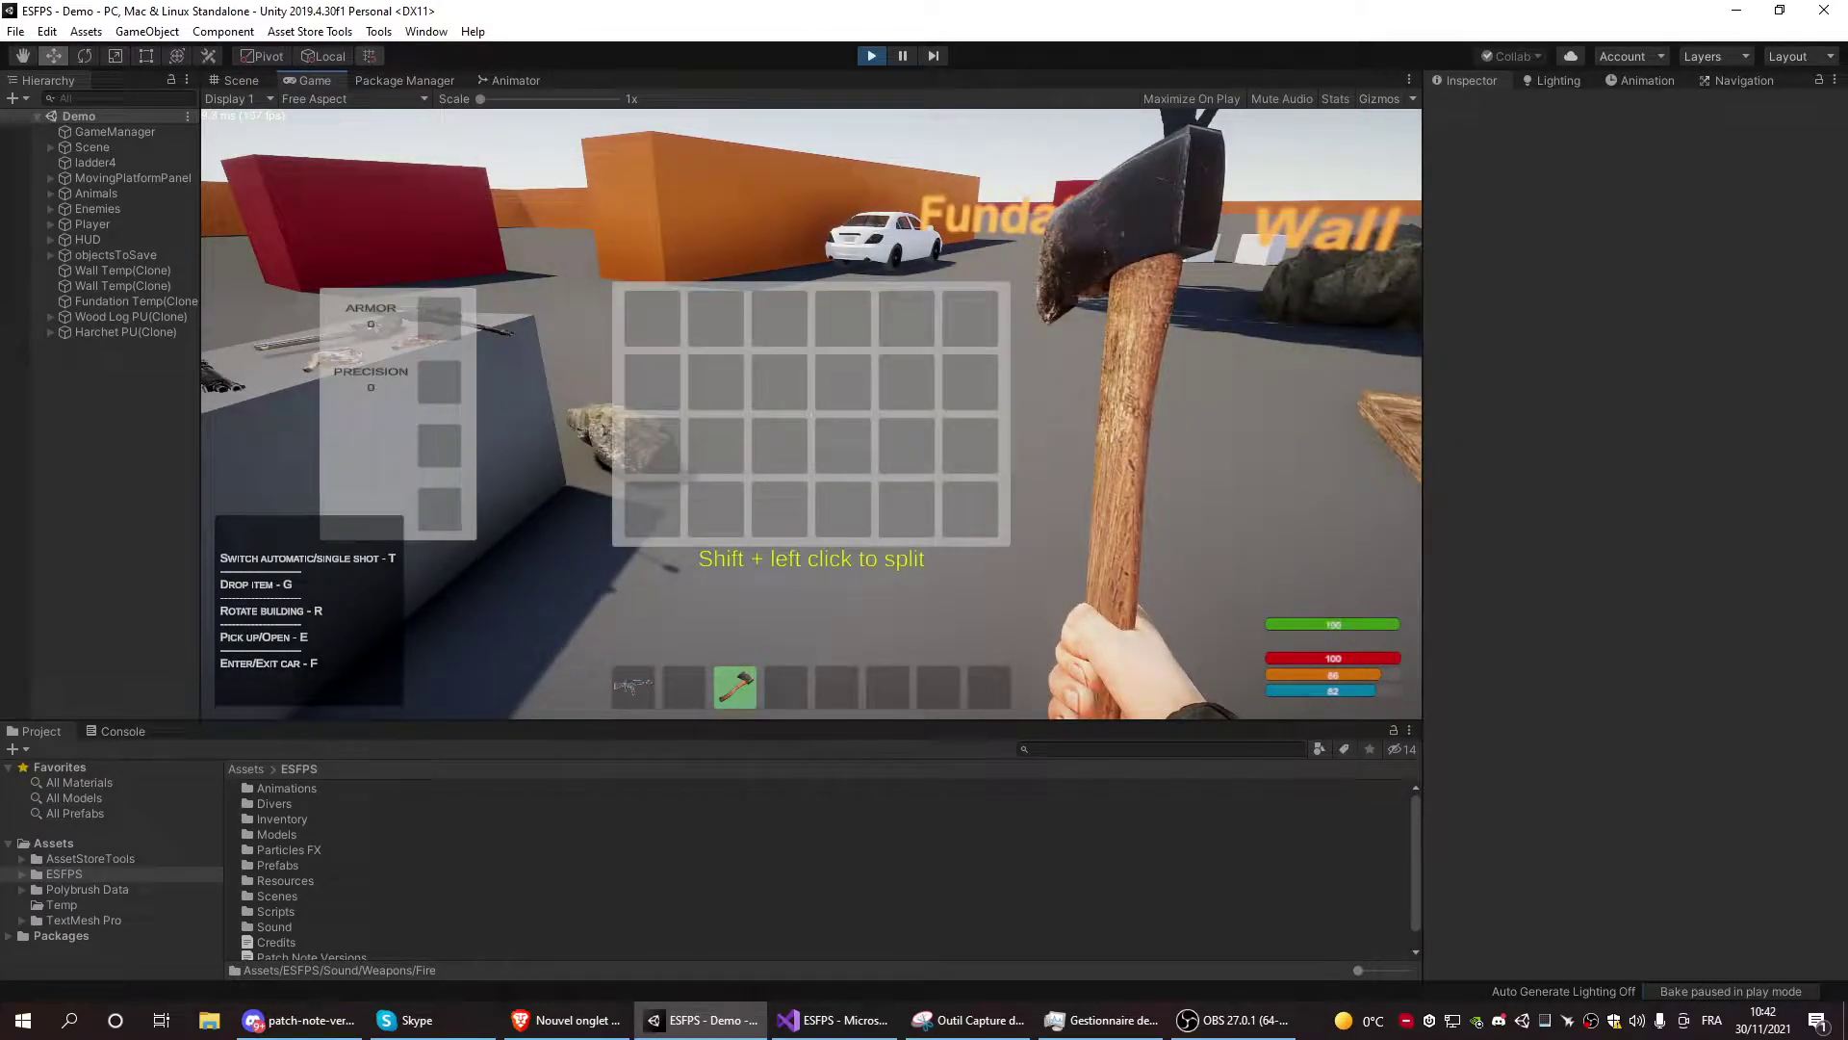
{"action": "key", "text": "Tab"}
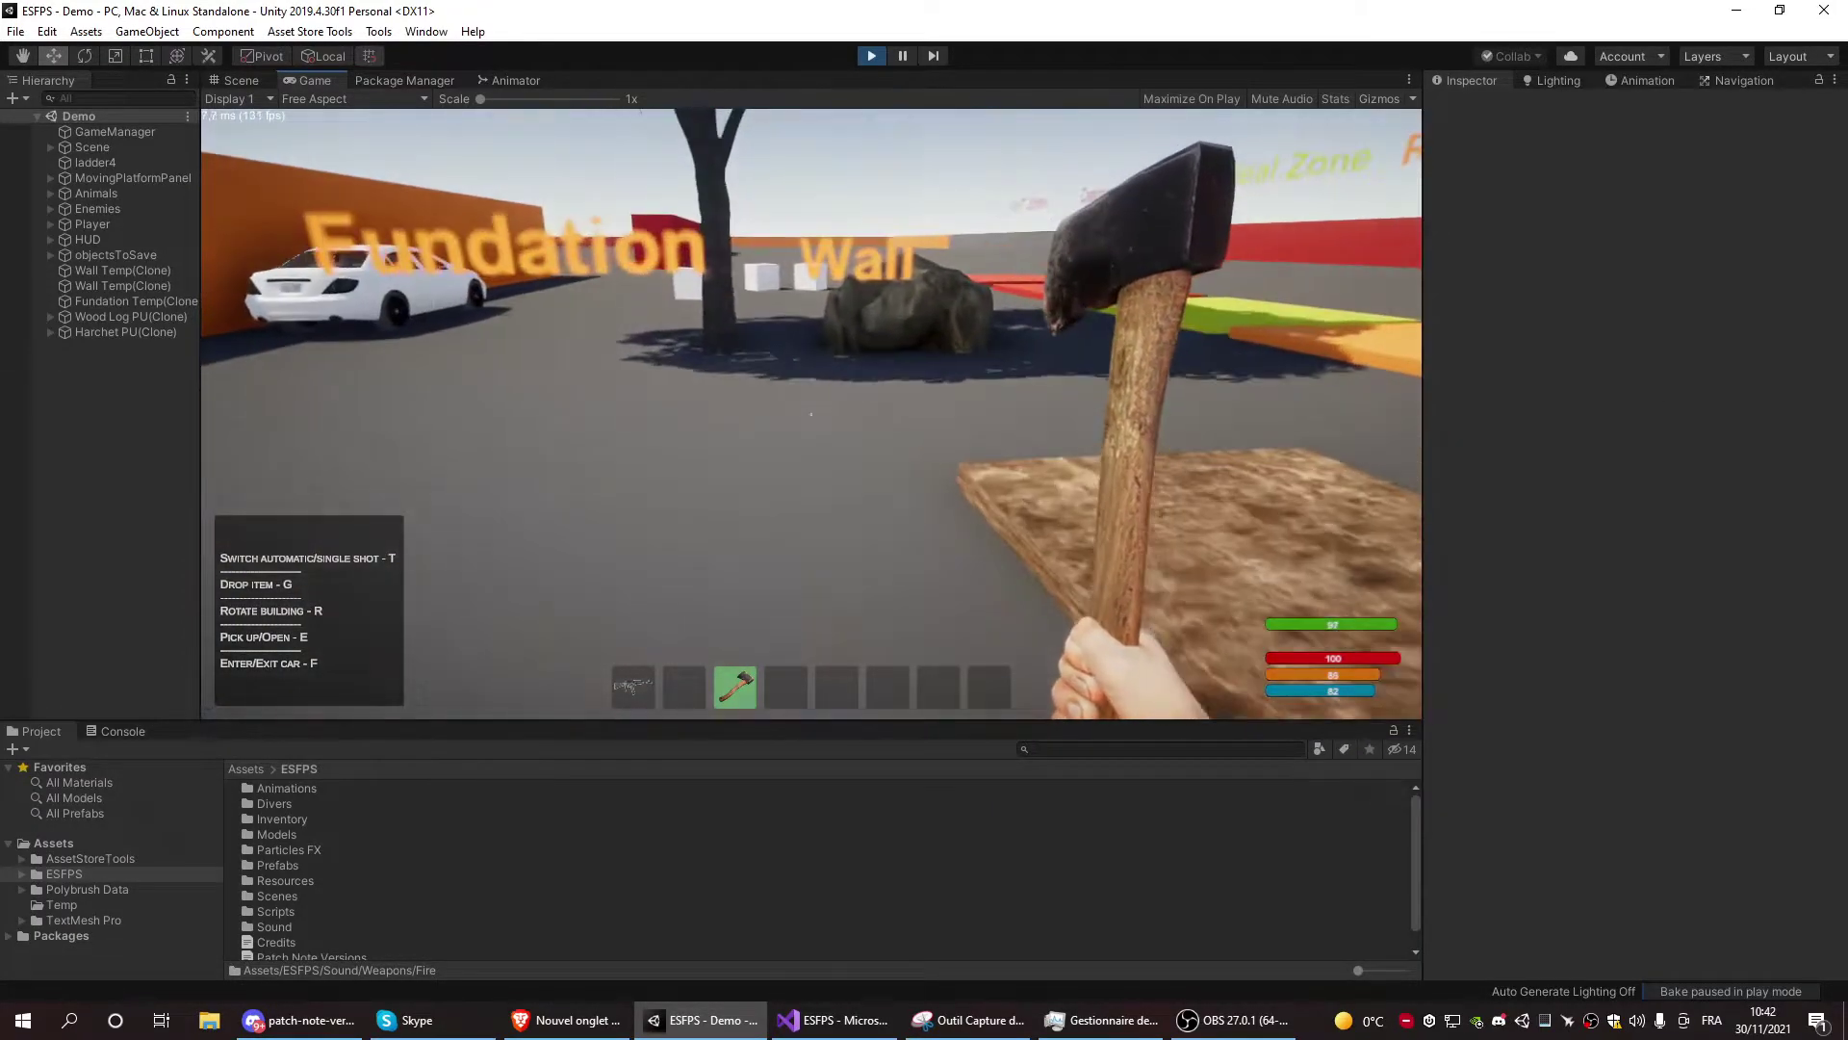
{"action": "scroll", "coordinate": [812, 415], "scroll_direction": "up", "scroll_amount": 1}
{"action": "key", "text": "w"}
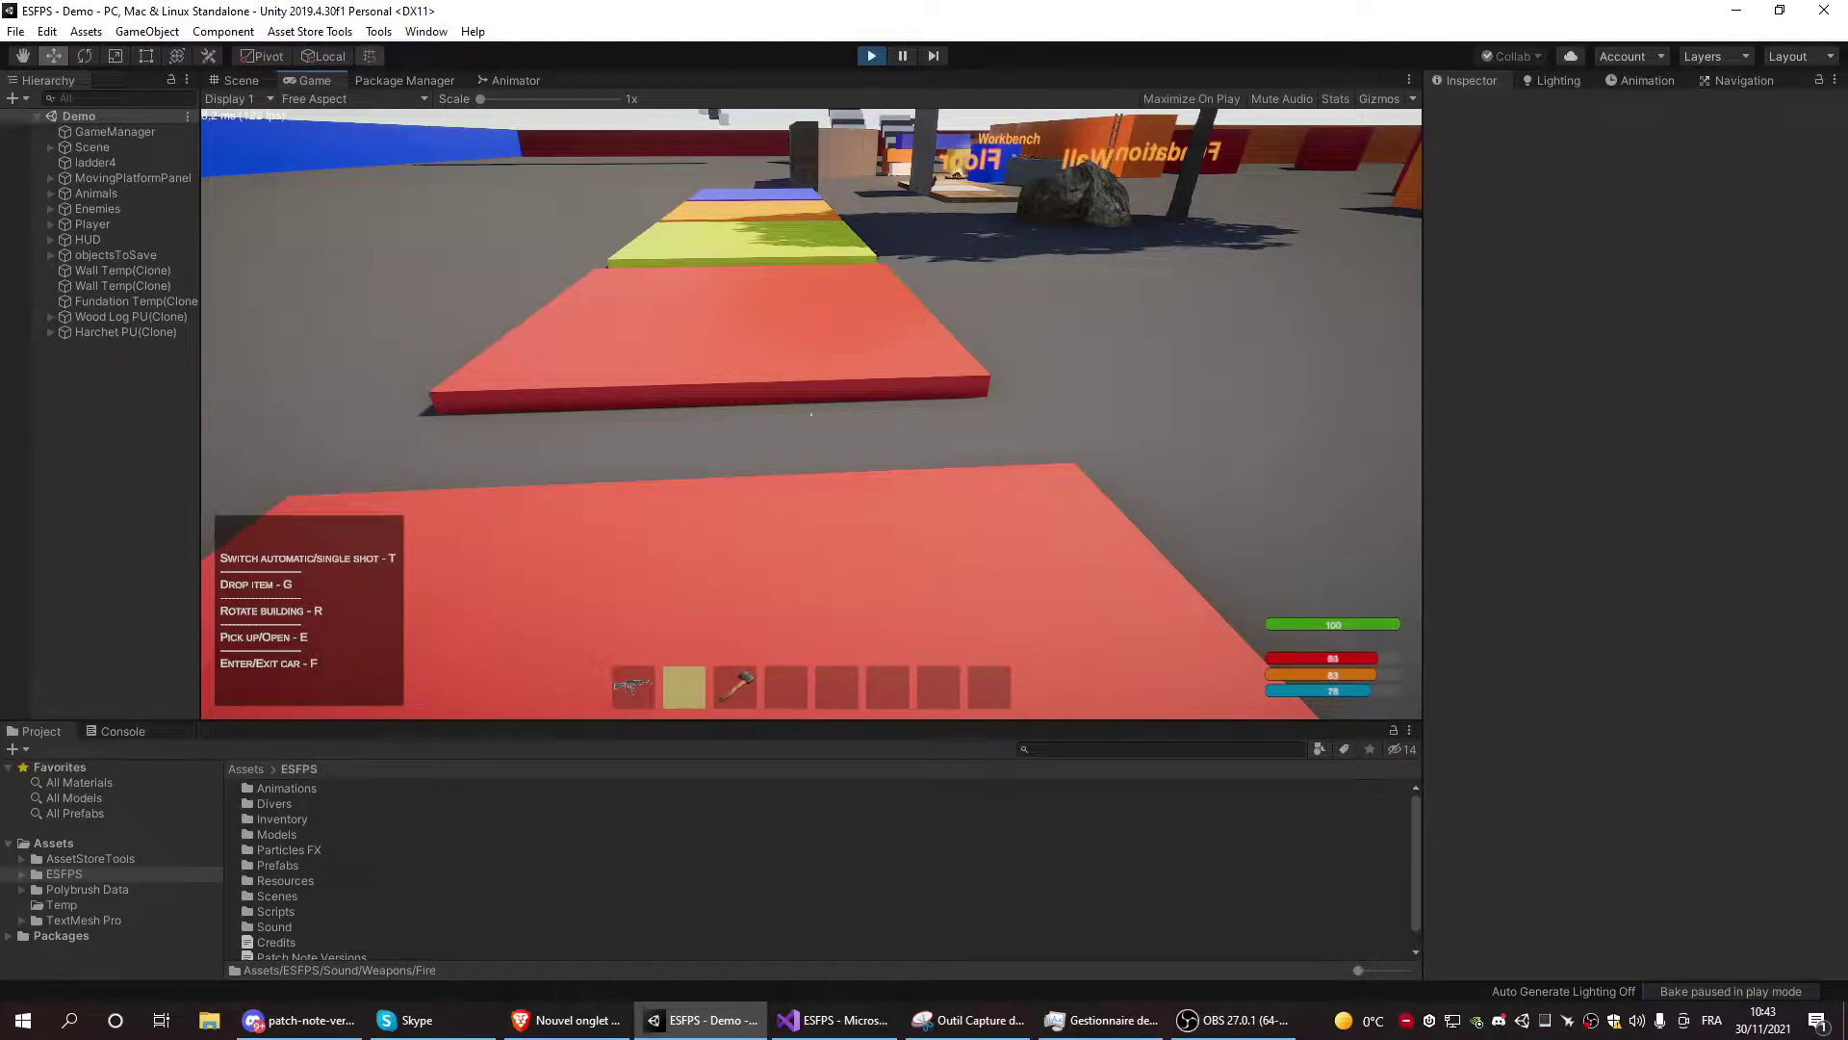
Walk past the workbench to the orange wall's ladder, climb it twice and step back down
{"action": "key", "text": "w"}
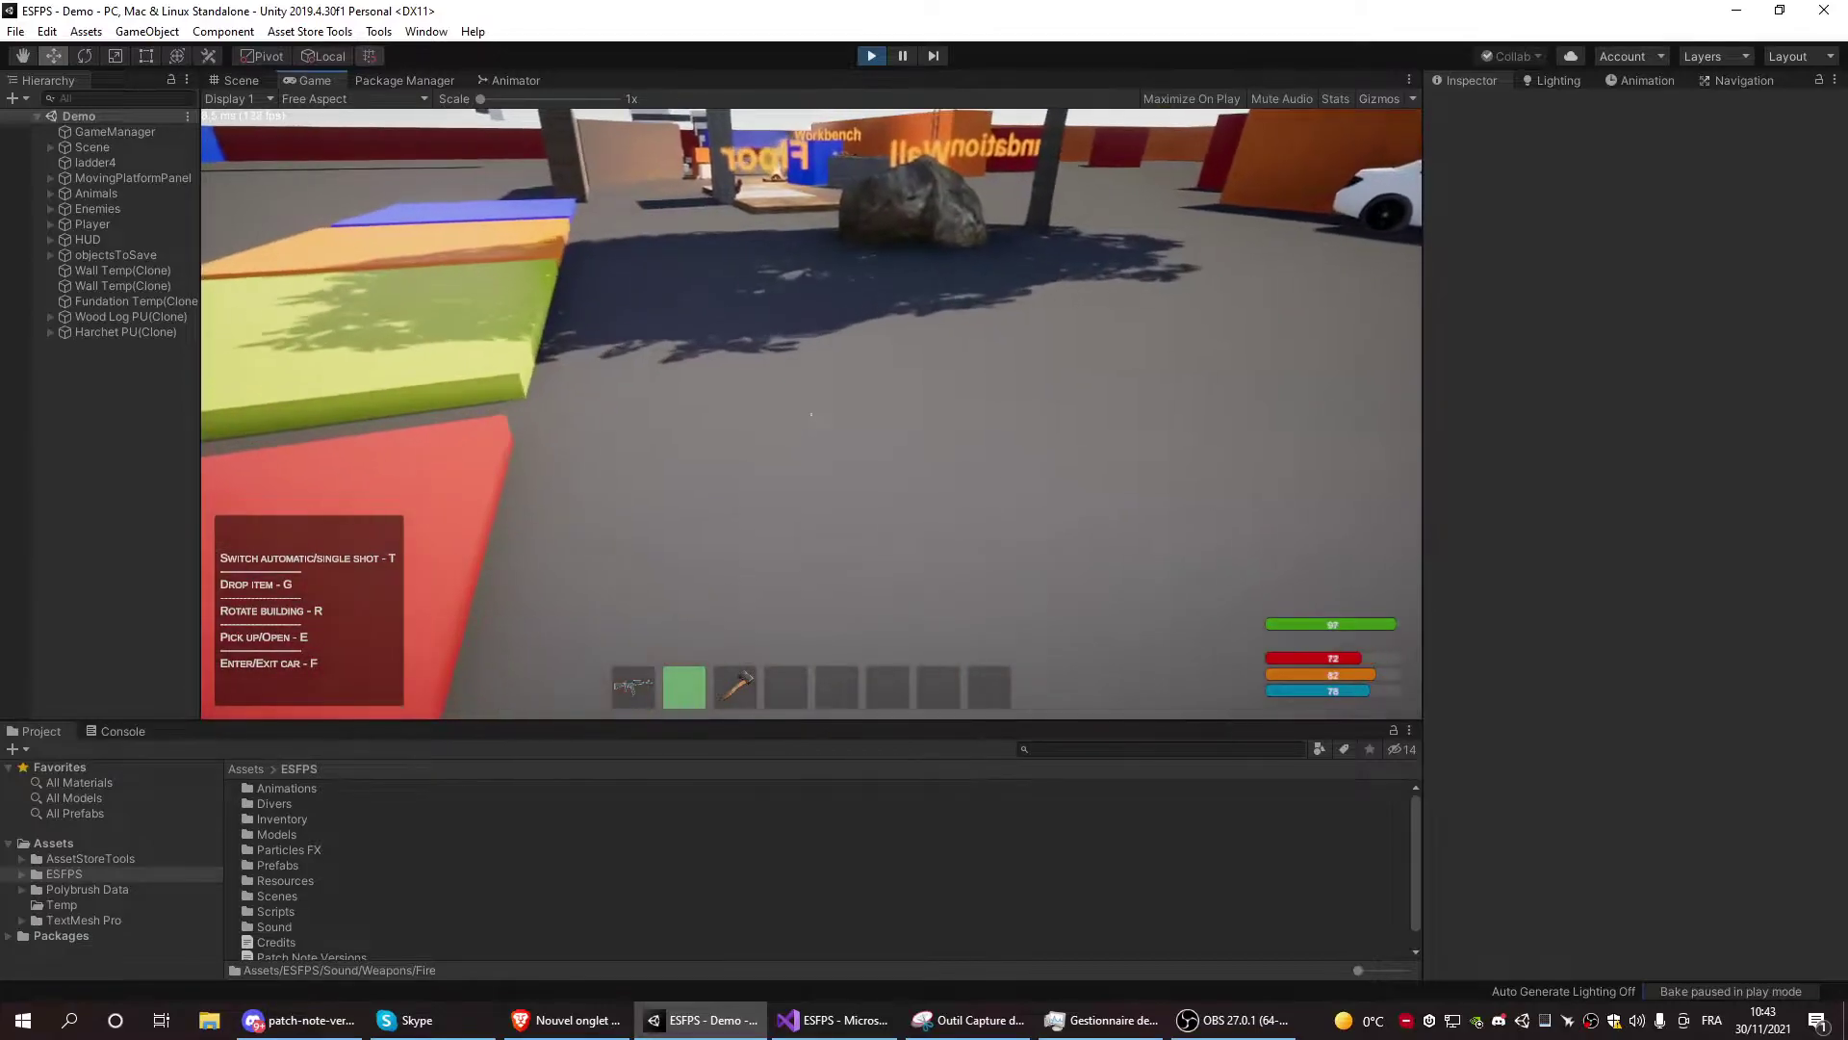
{"action": "key", "text": "w"}
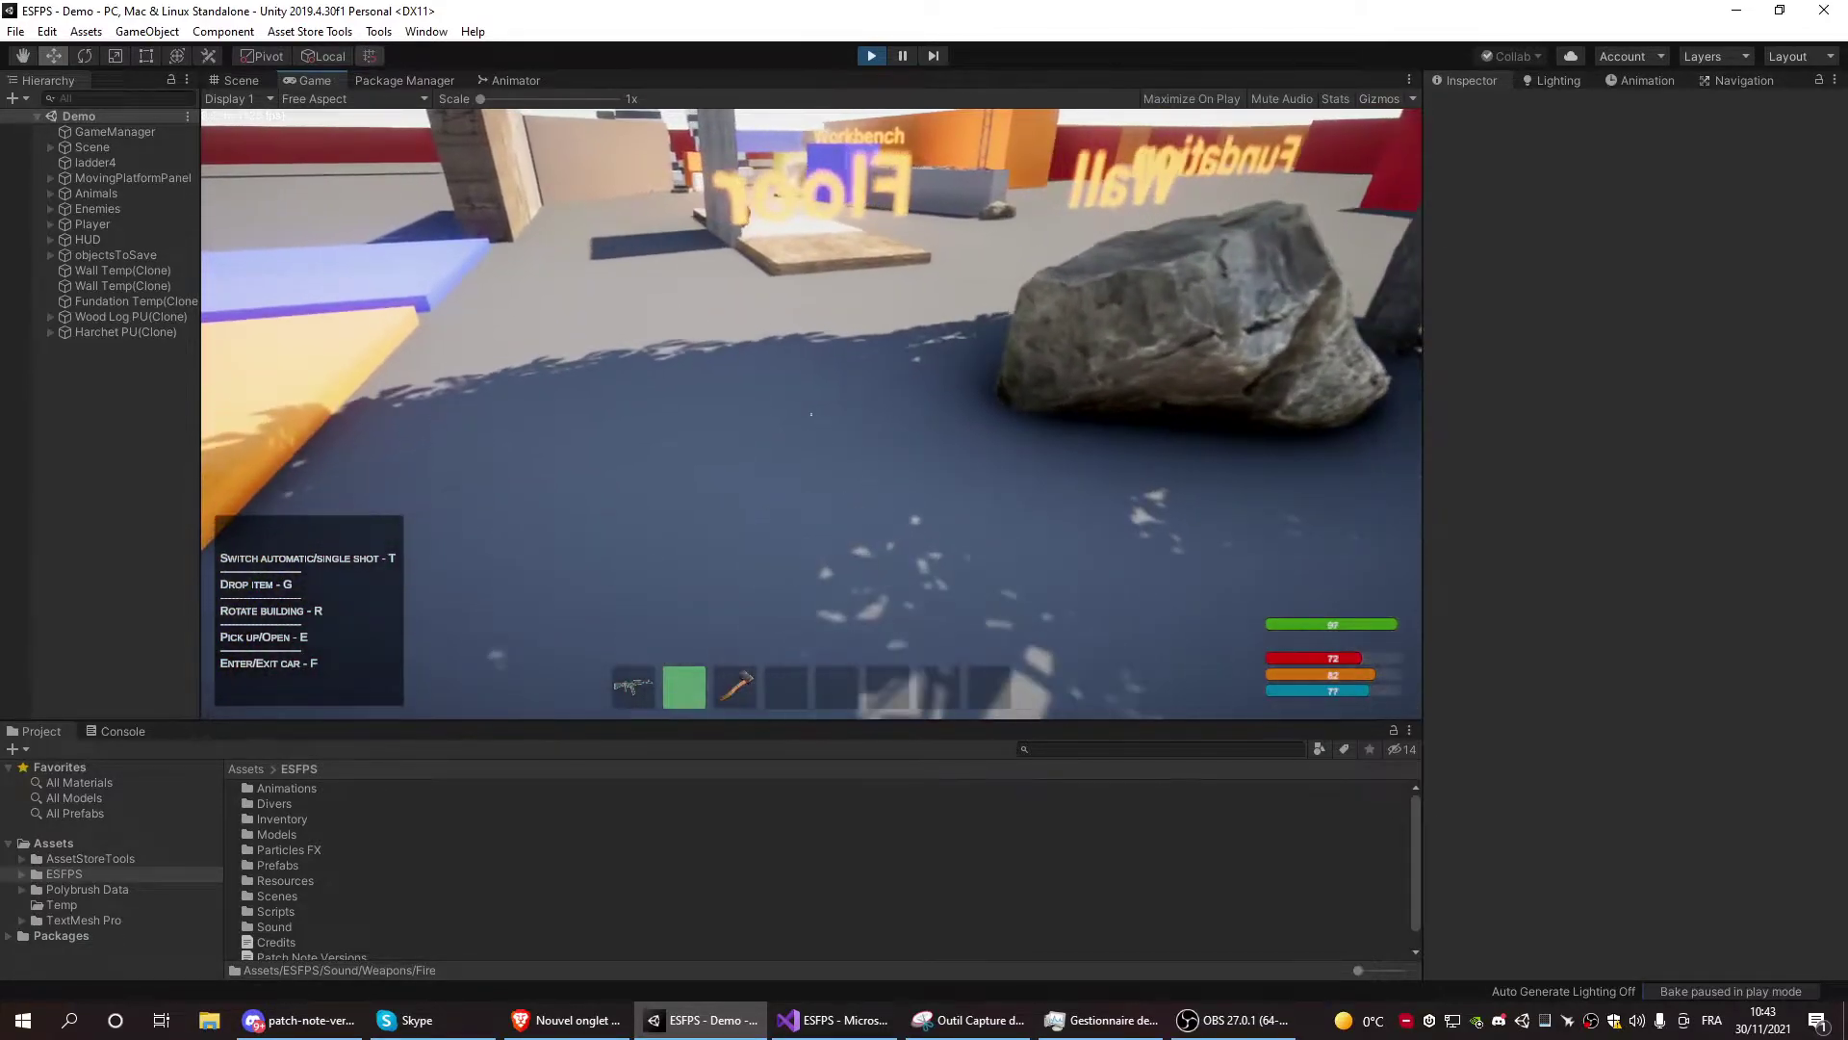
{"action": "key", "text": "w"}
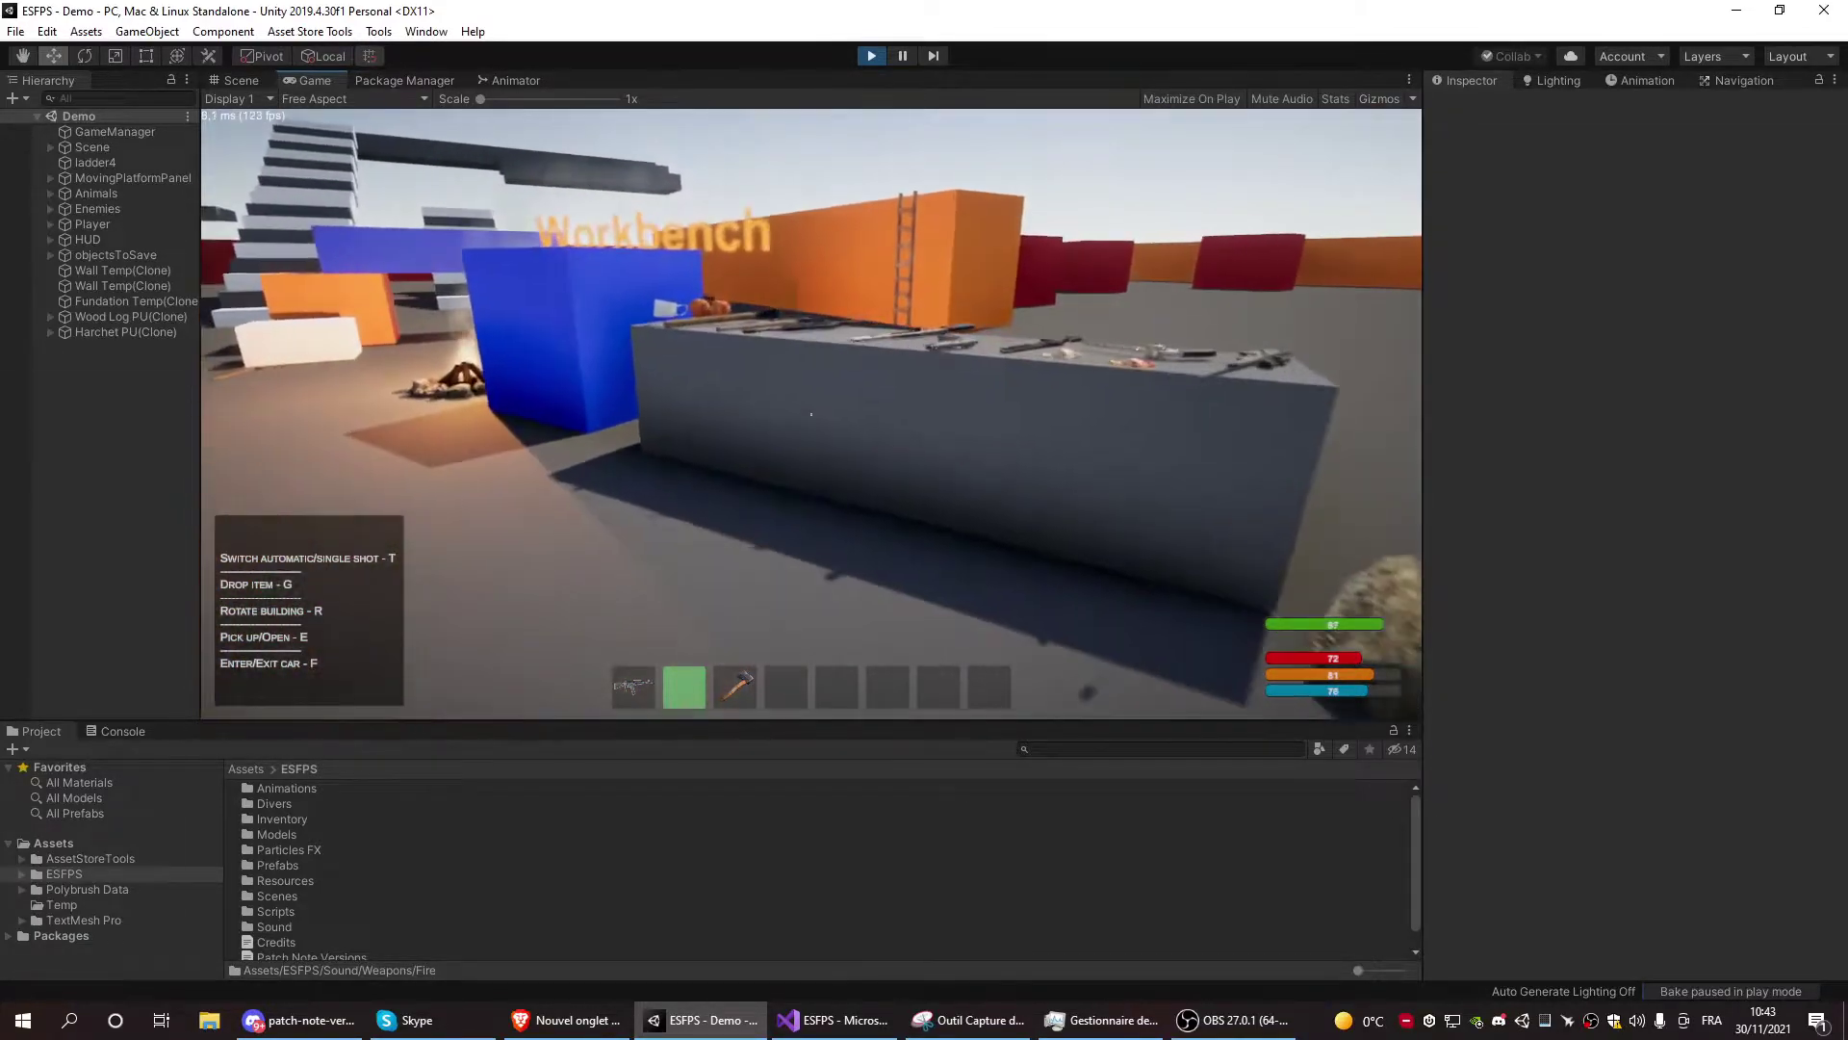
{"action": "key", "text": "w"}
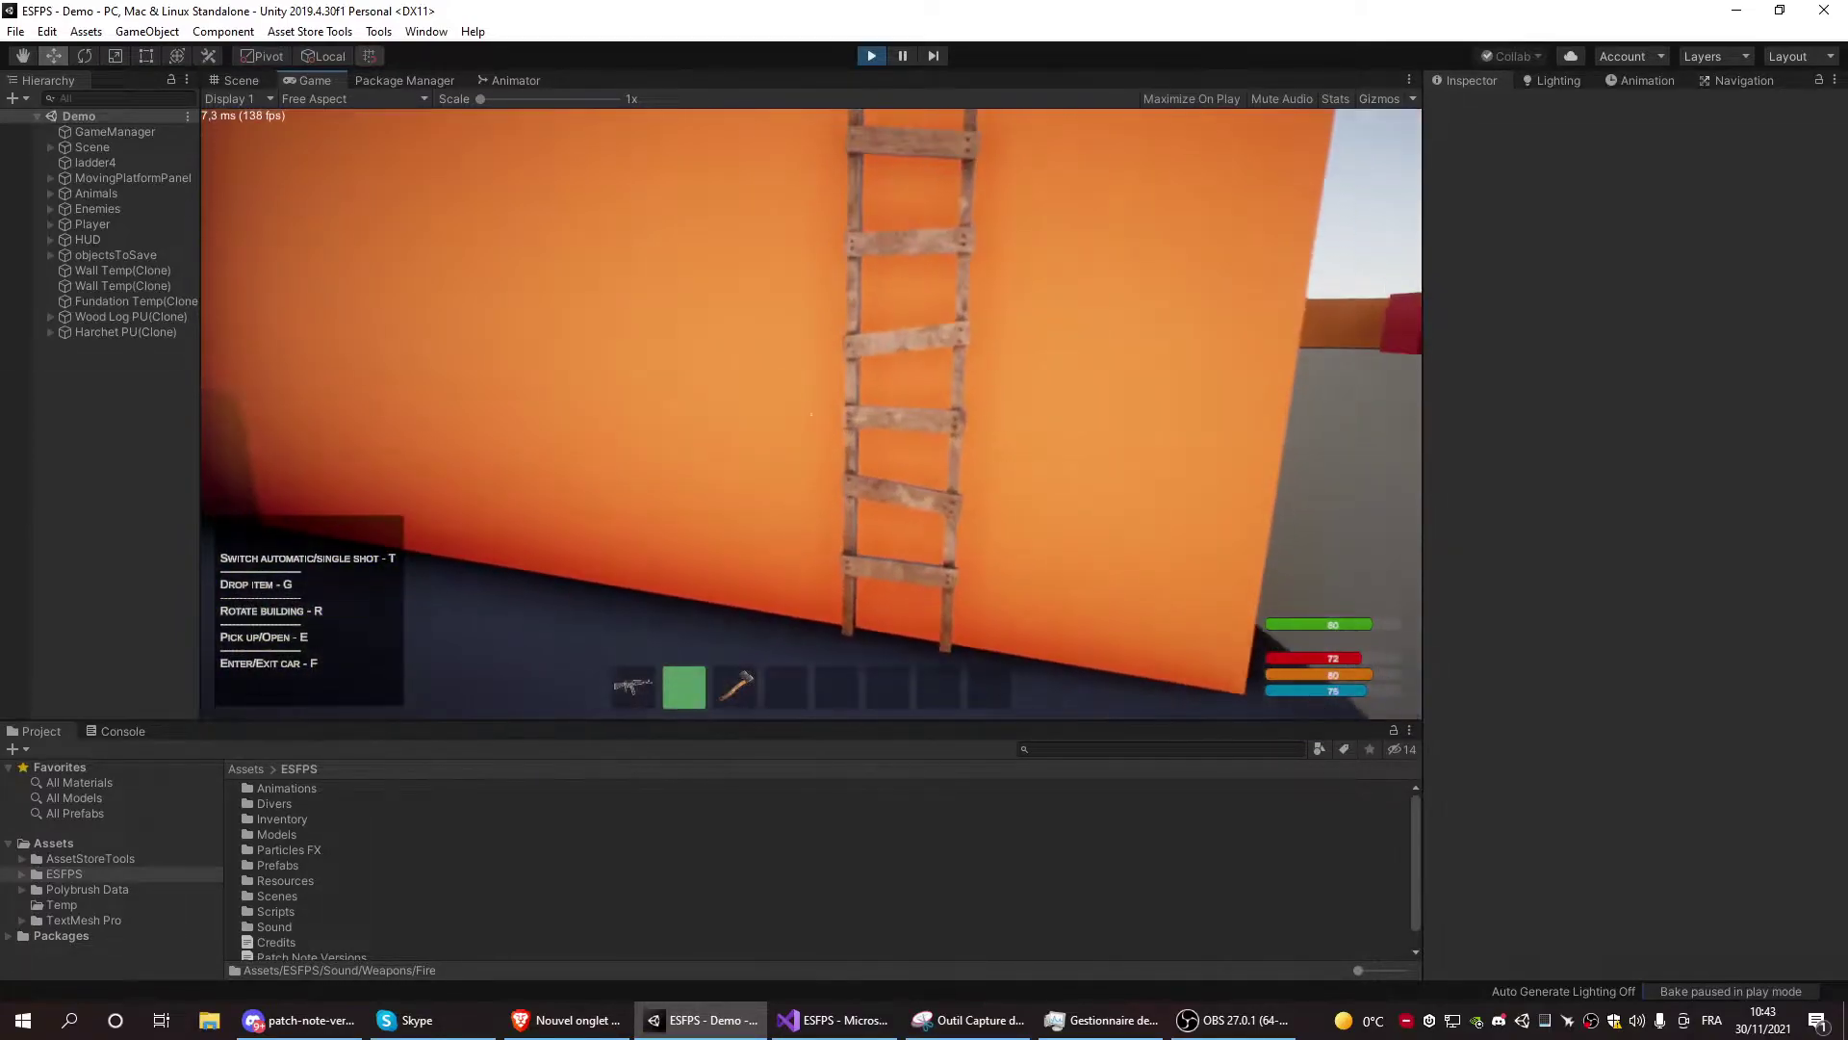
{"action": "key", "text": "w"}
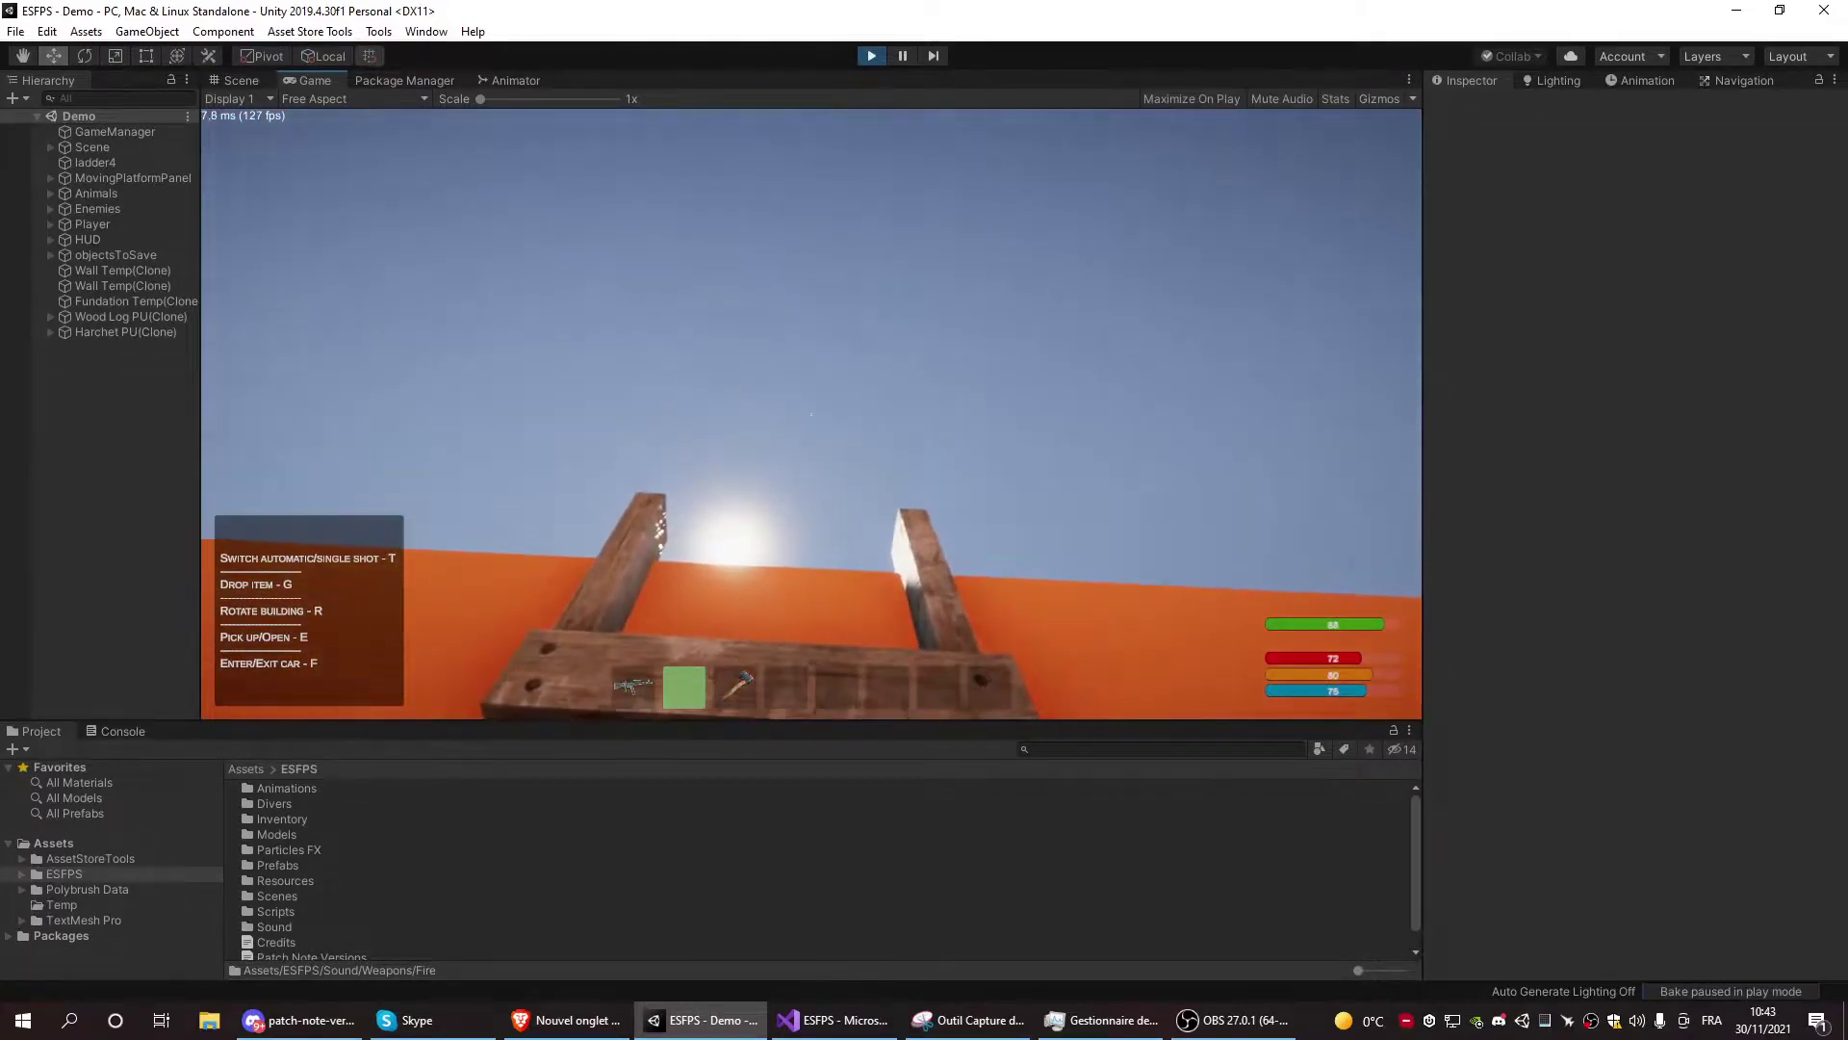
{"action": "key", "text": "w"}
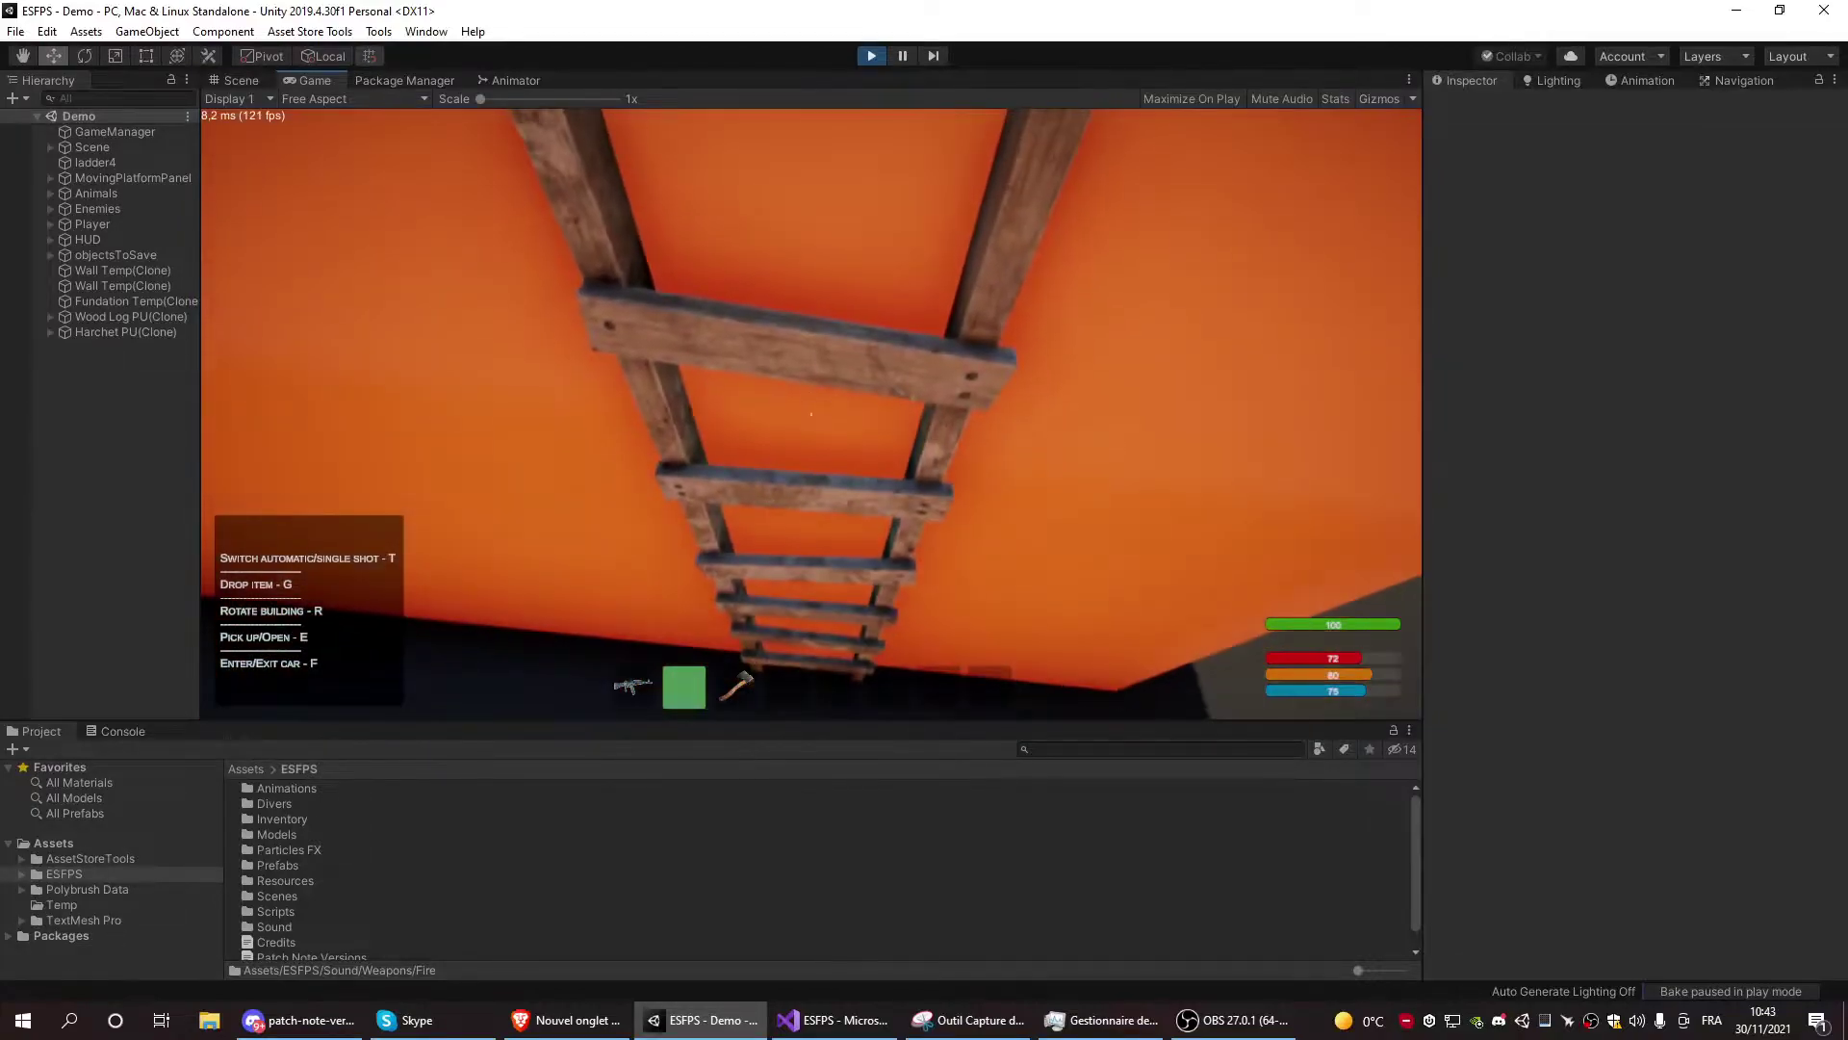
{"action": "key", "text": "w"}
{"action": "key", "text": "w"}
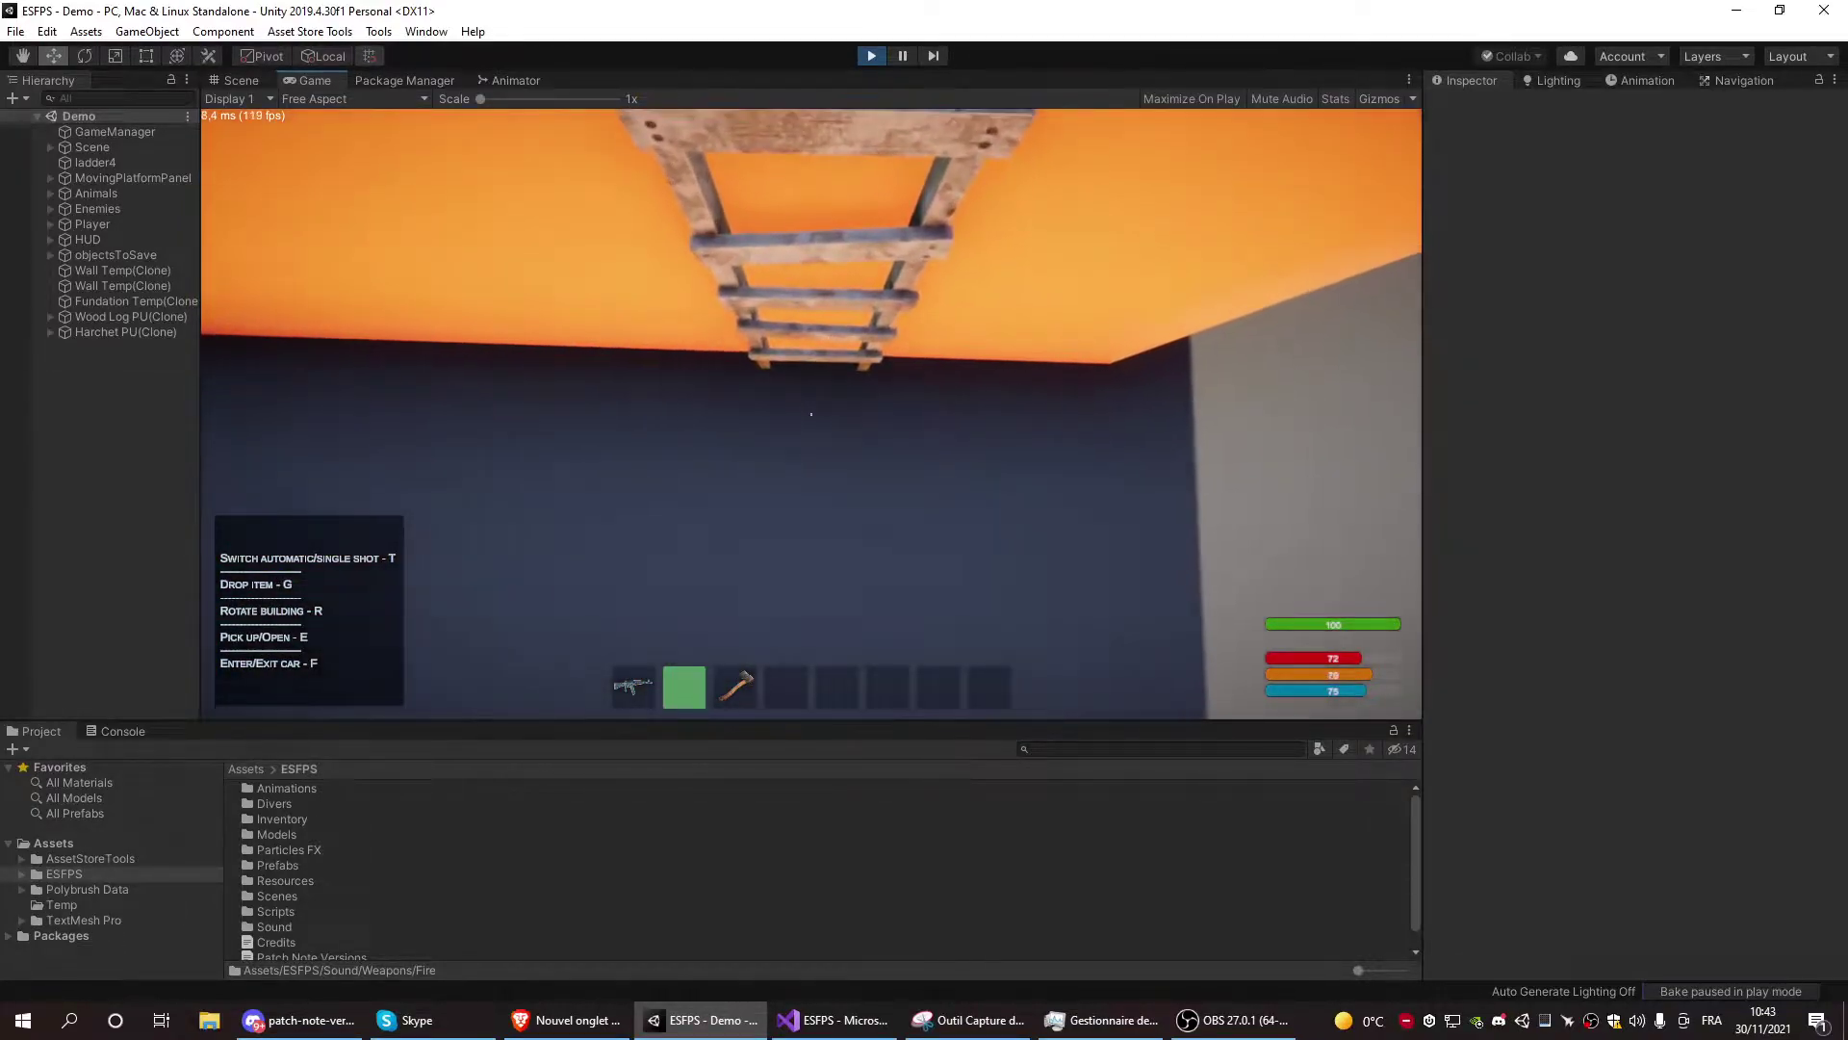
{"action": "key", "text": "w"}
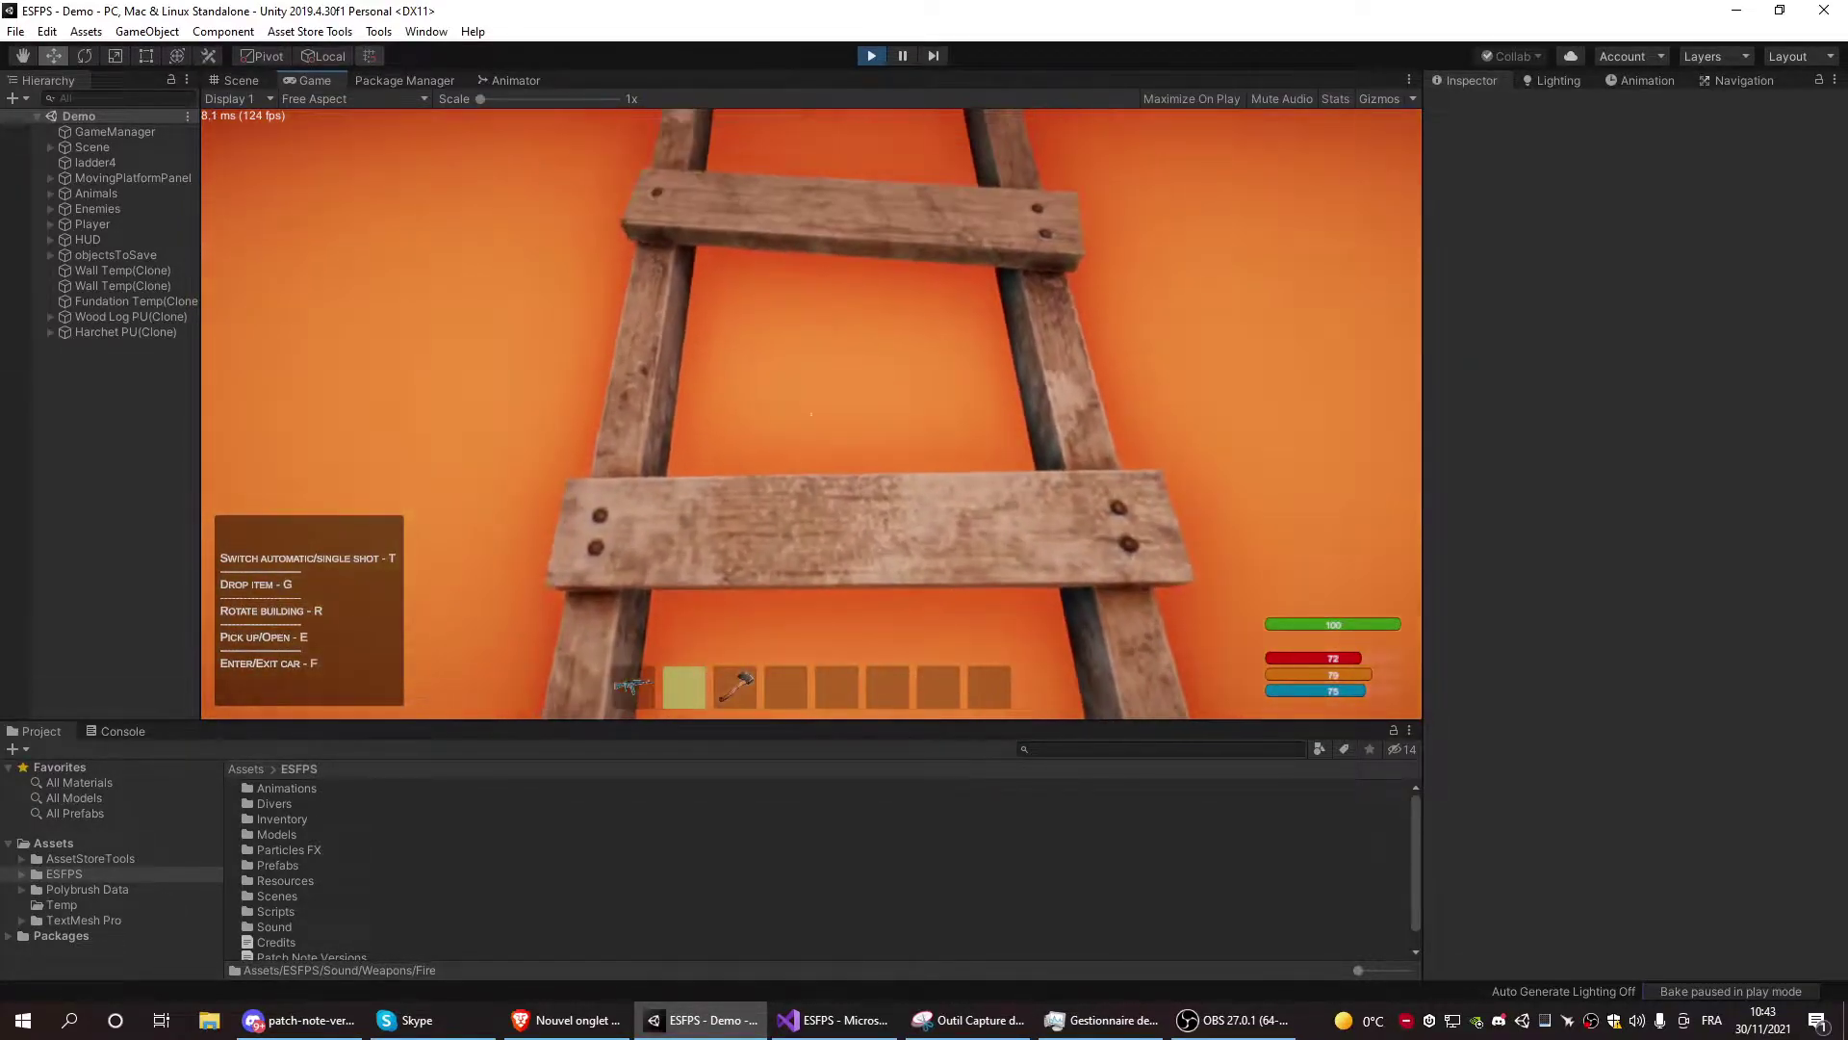
{"action": "key", "text": "w"}
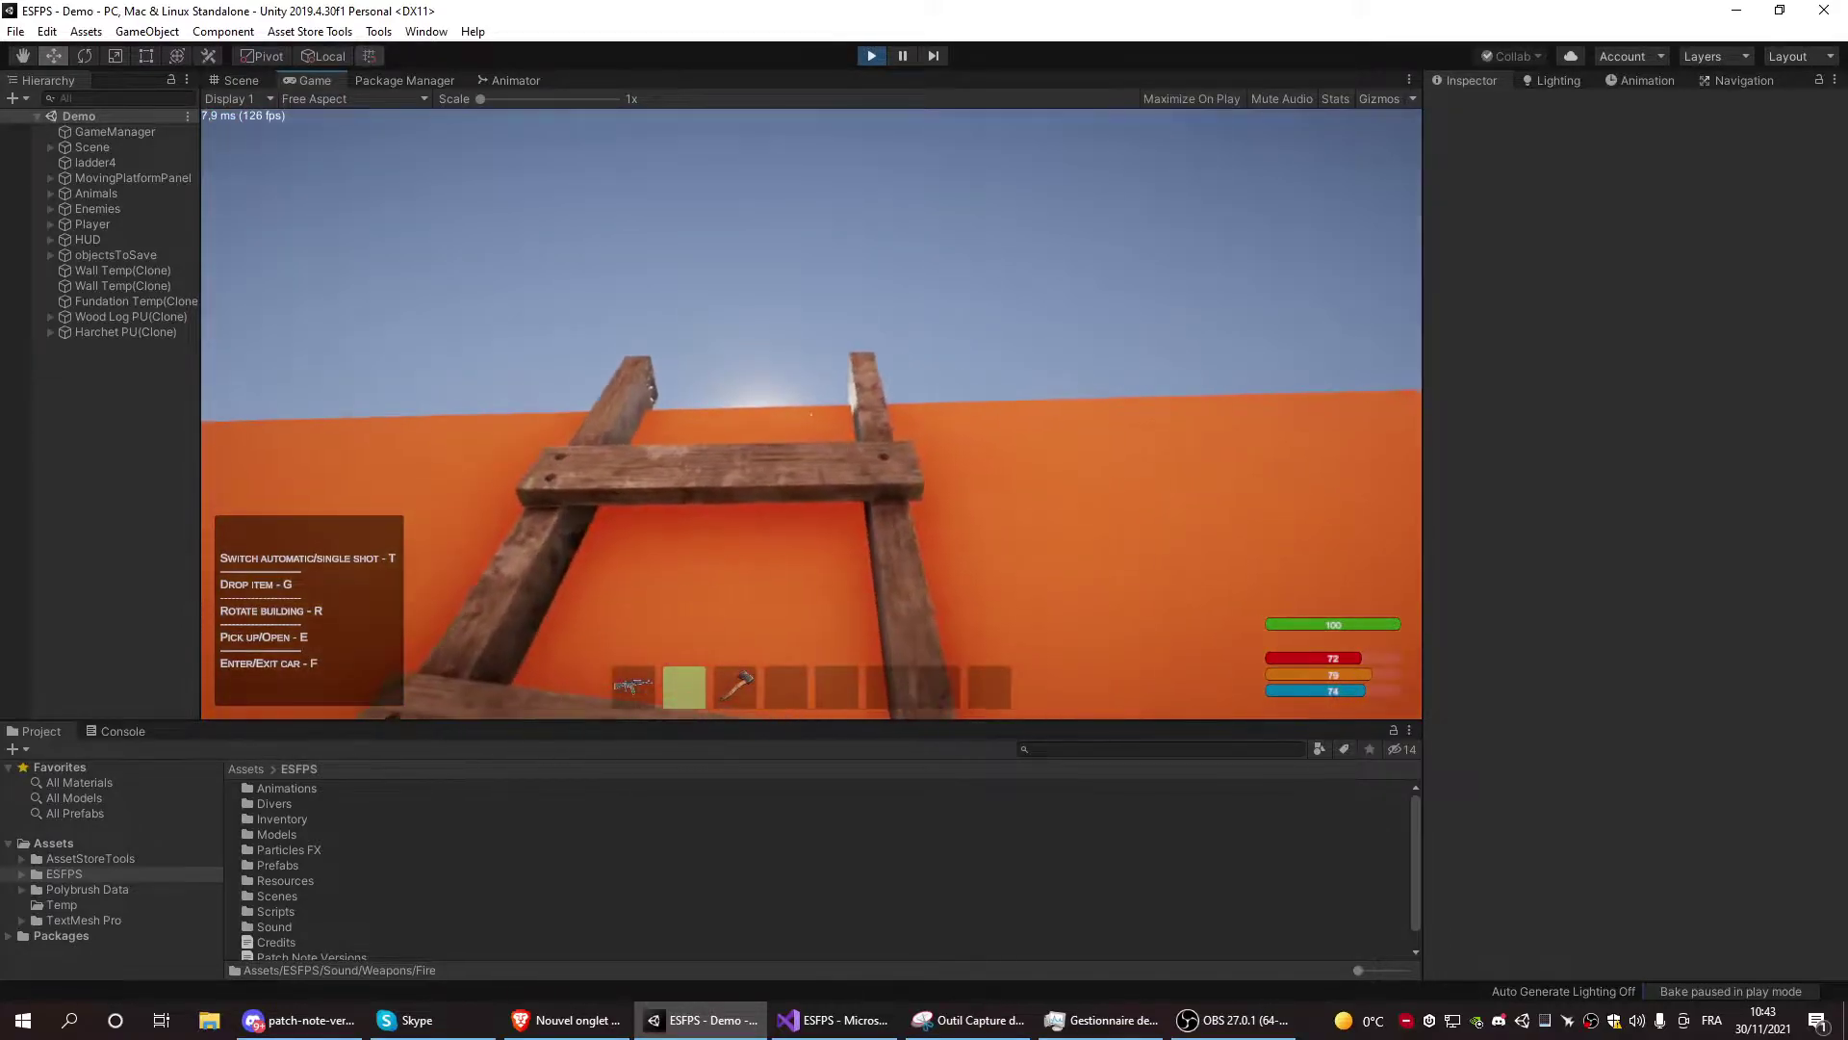
{"action": "key", "text": "w"}
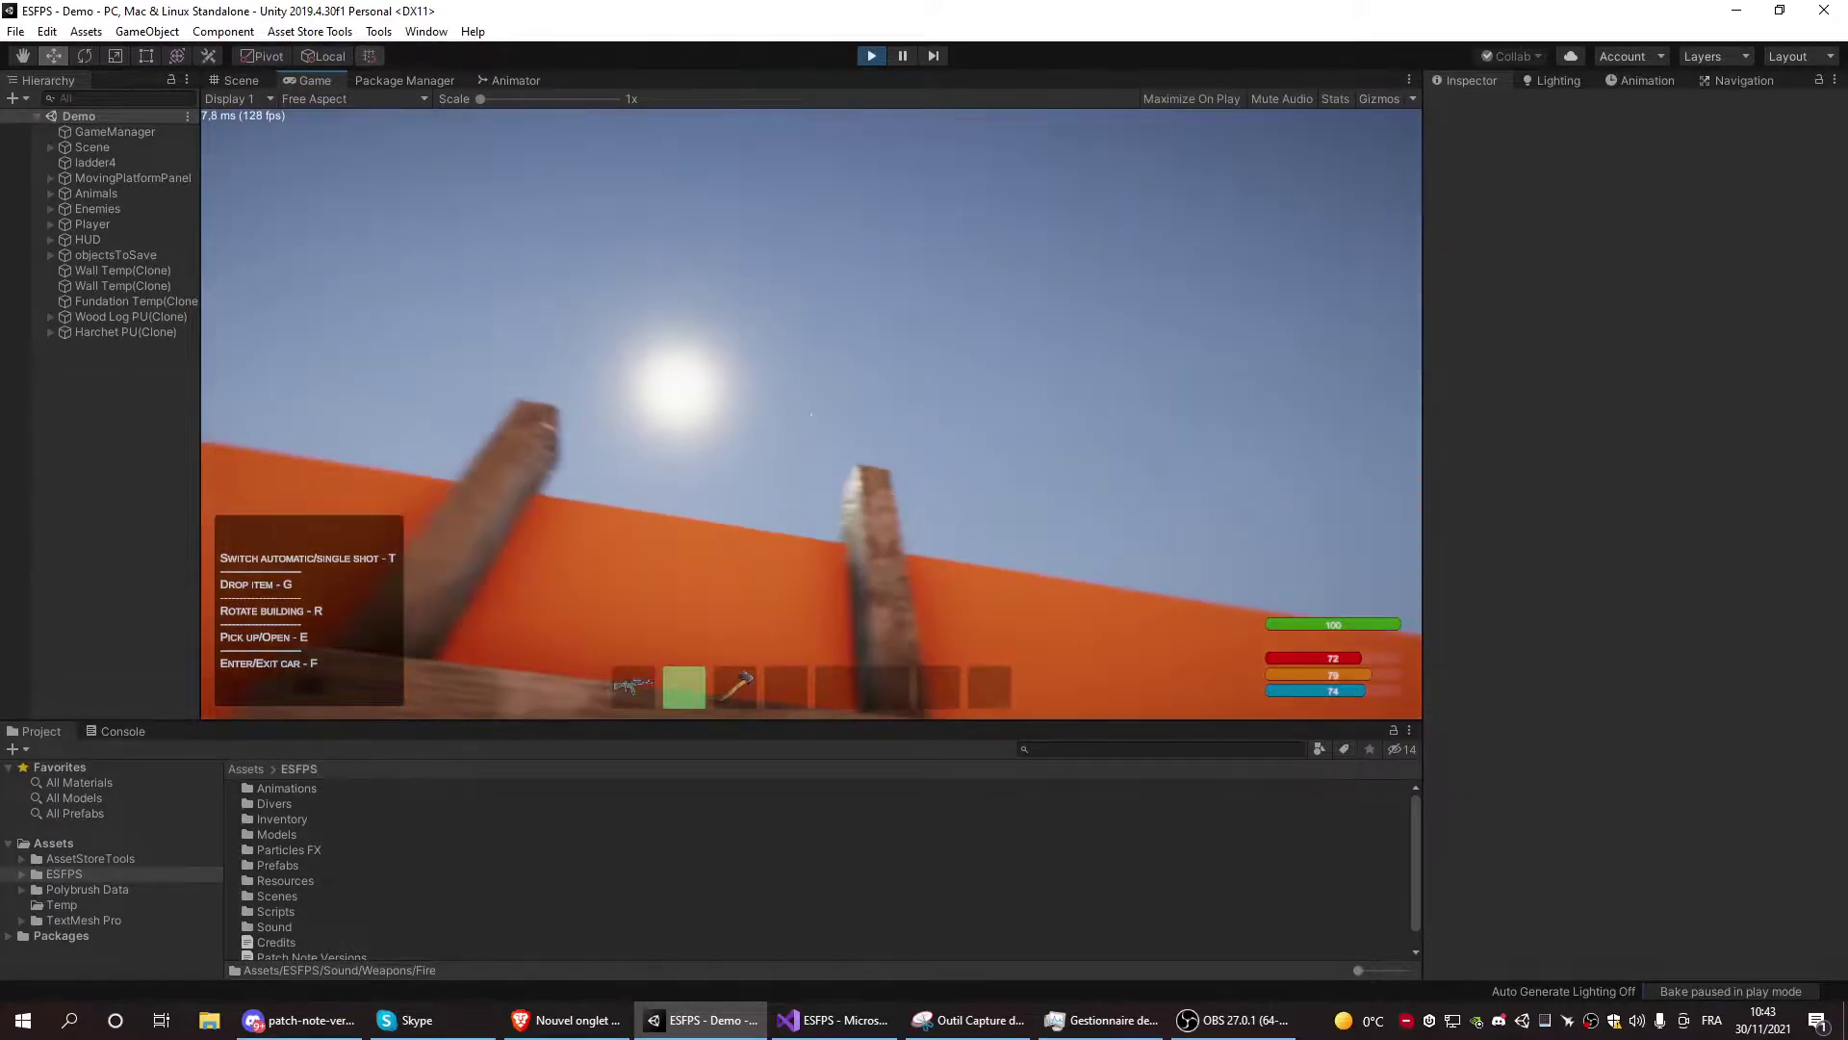
{"action": "key", "text": "w"}
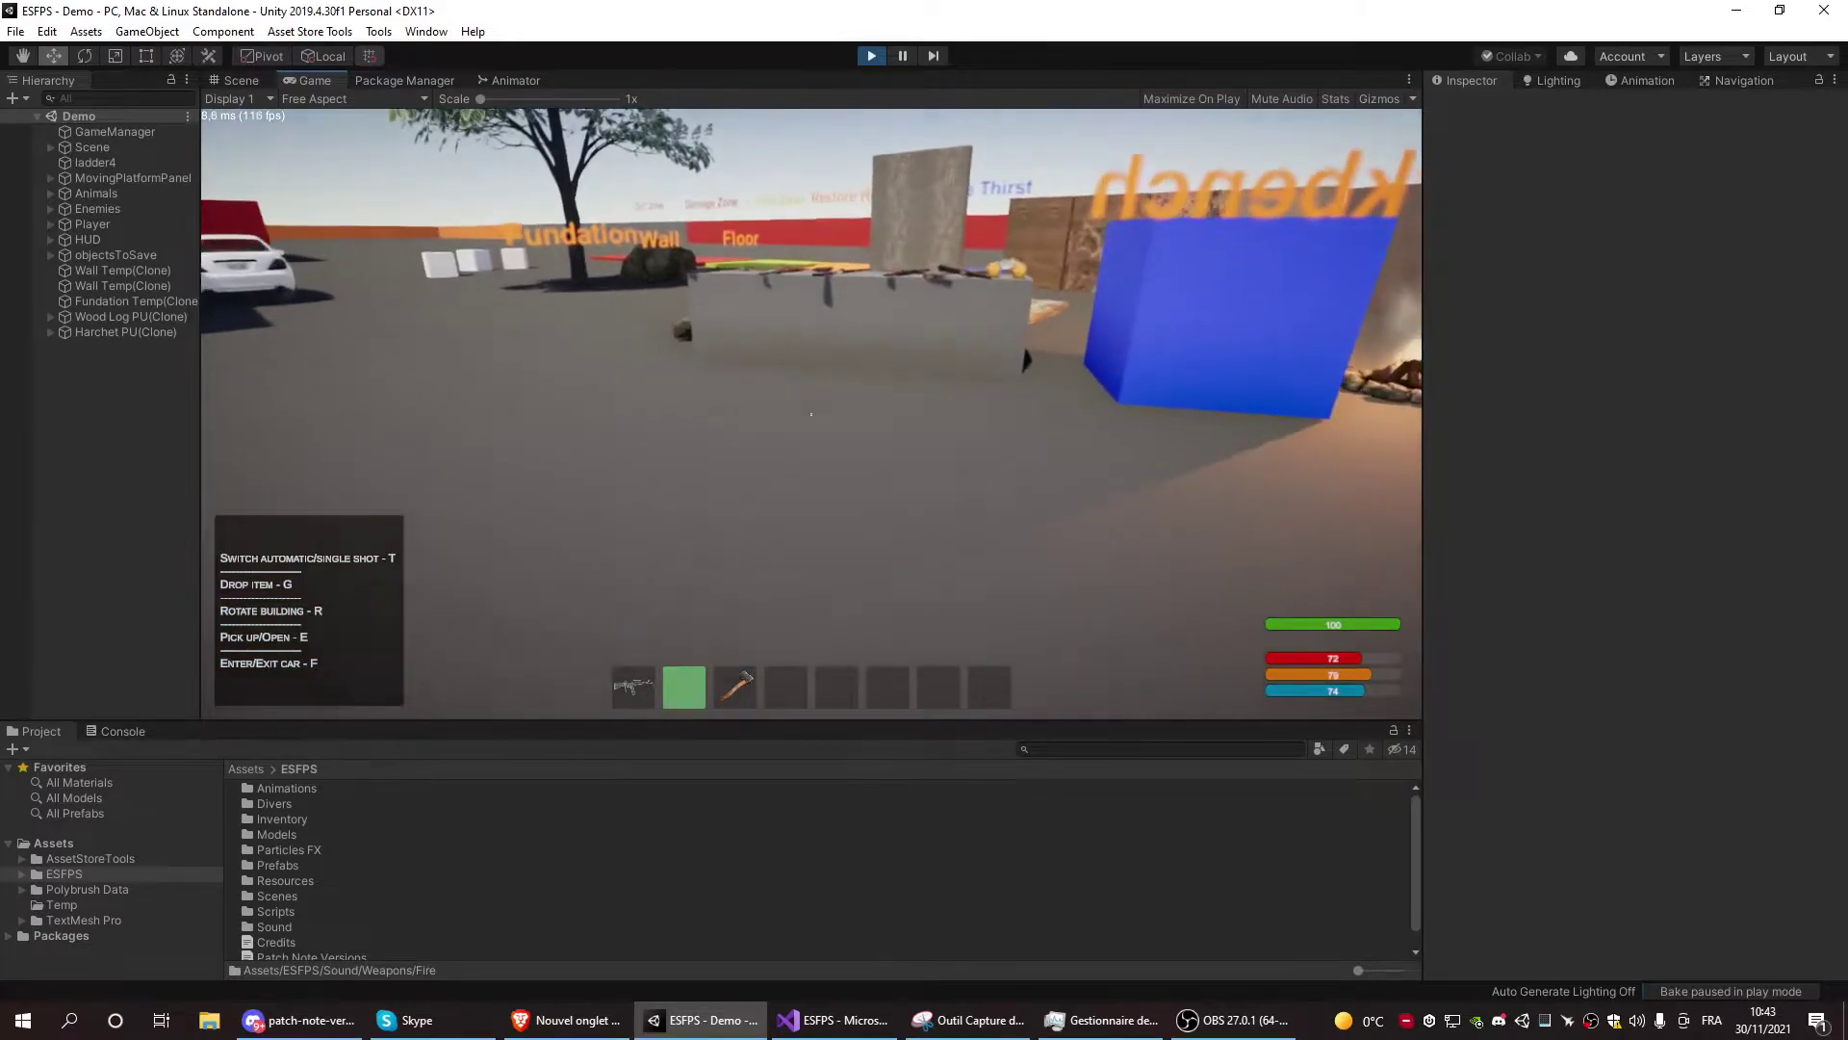
Toggle the player inventory, leaving it open
{"action": "key", "text": "Tab"}
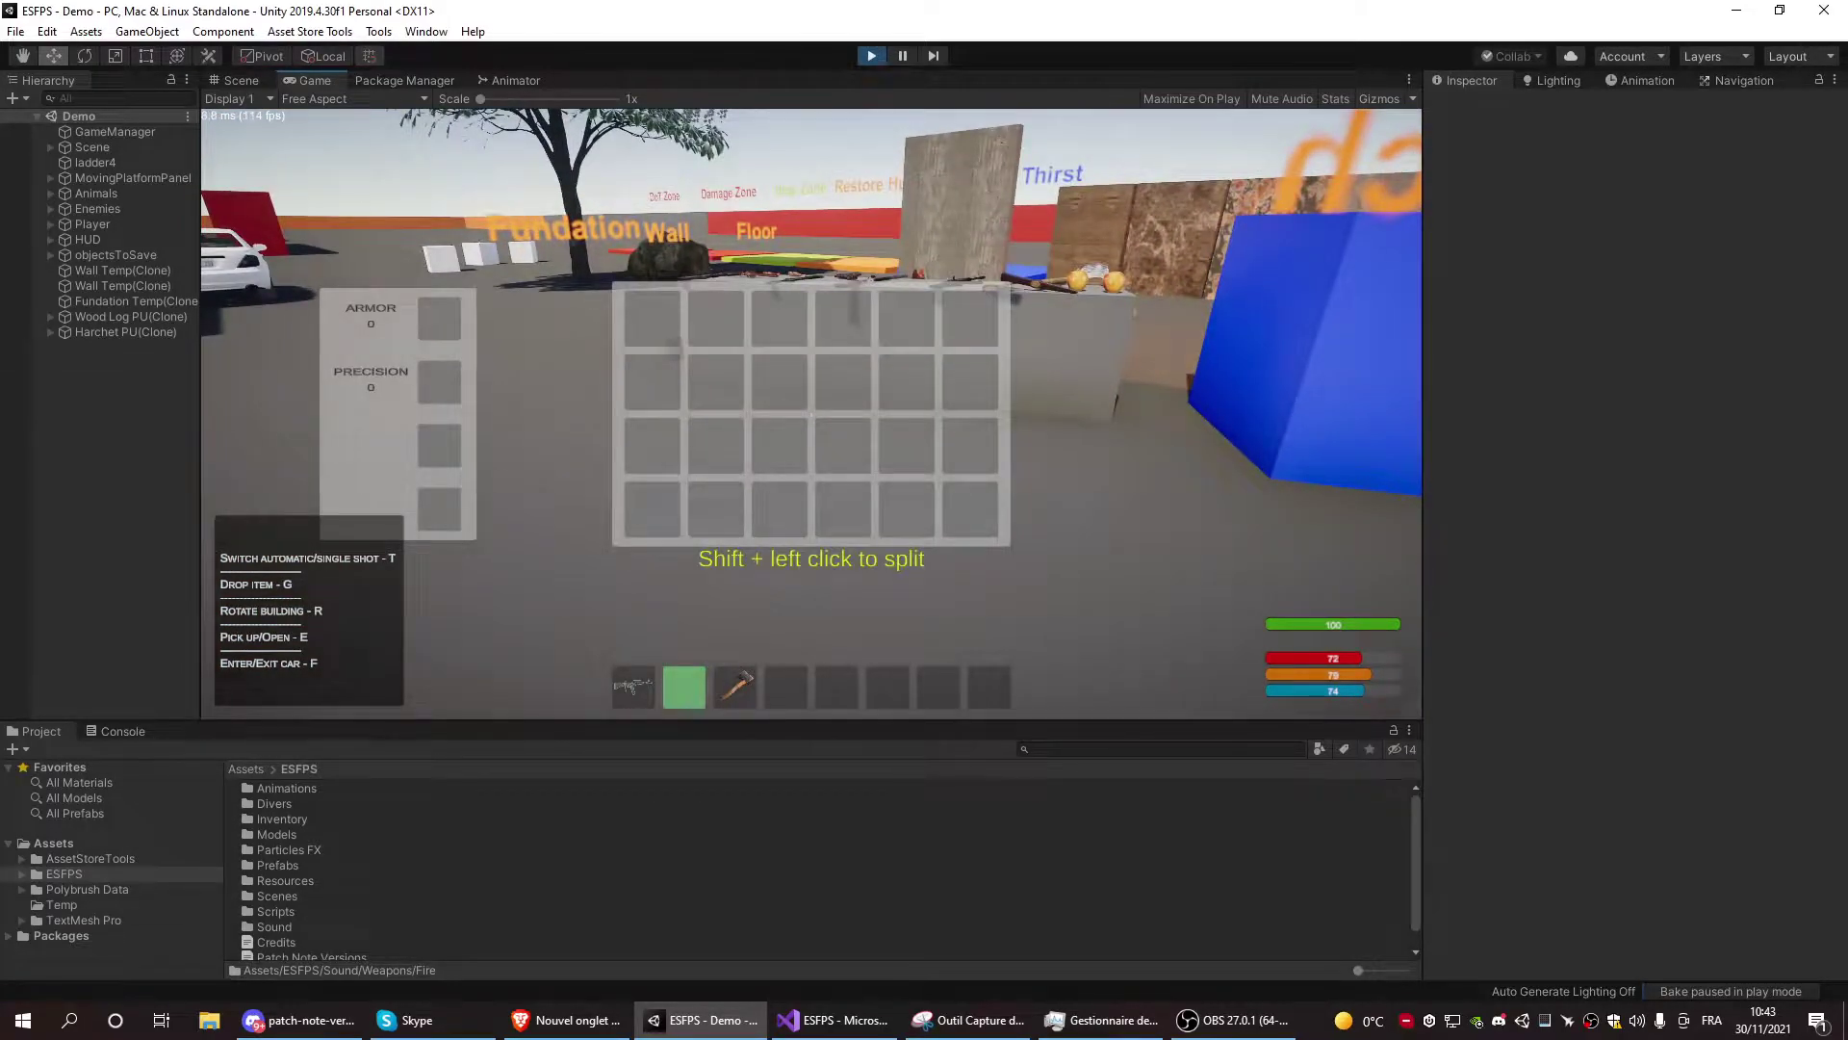
{"action": "key", "text": "Tab"}
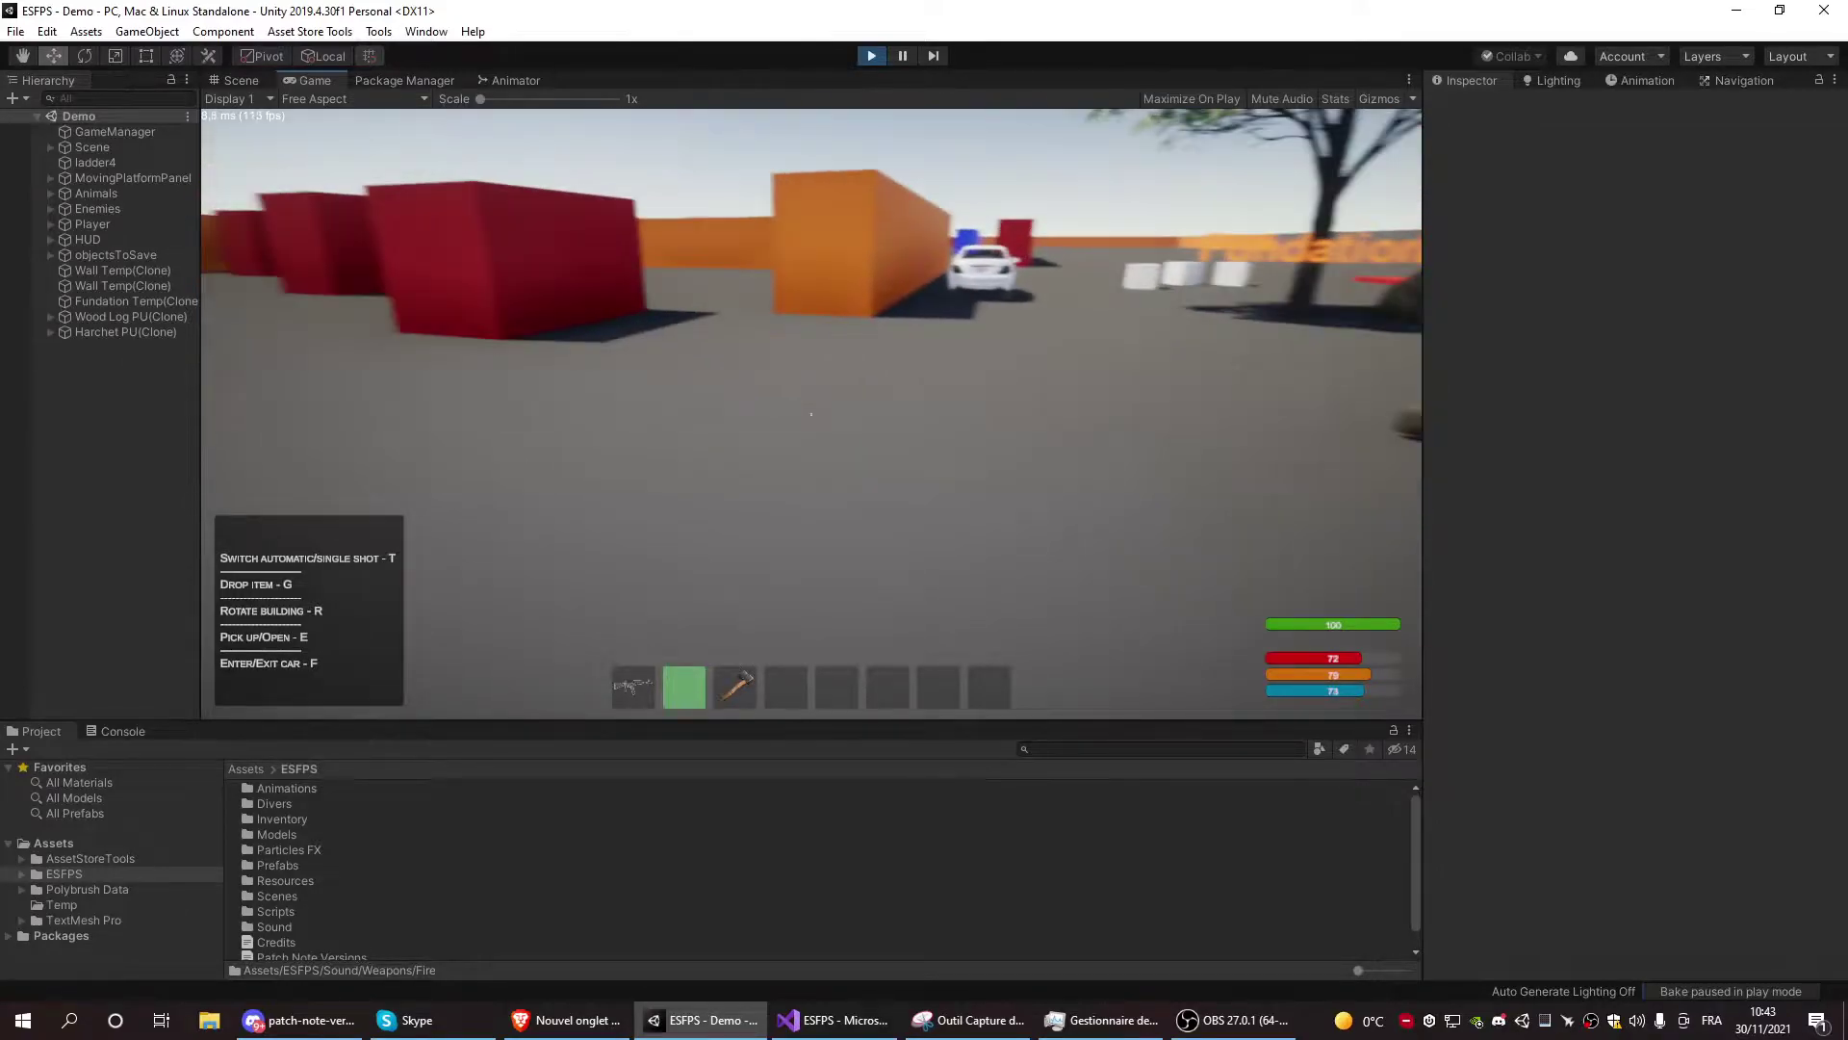
{"action": "key", "text": "Tab"}
Expand Scene in the Hierarchy and select the Sun to view its Day Night Cycle
{"action": "left_click", "coordinate": [51, 150]}
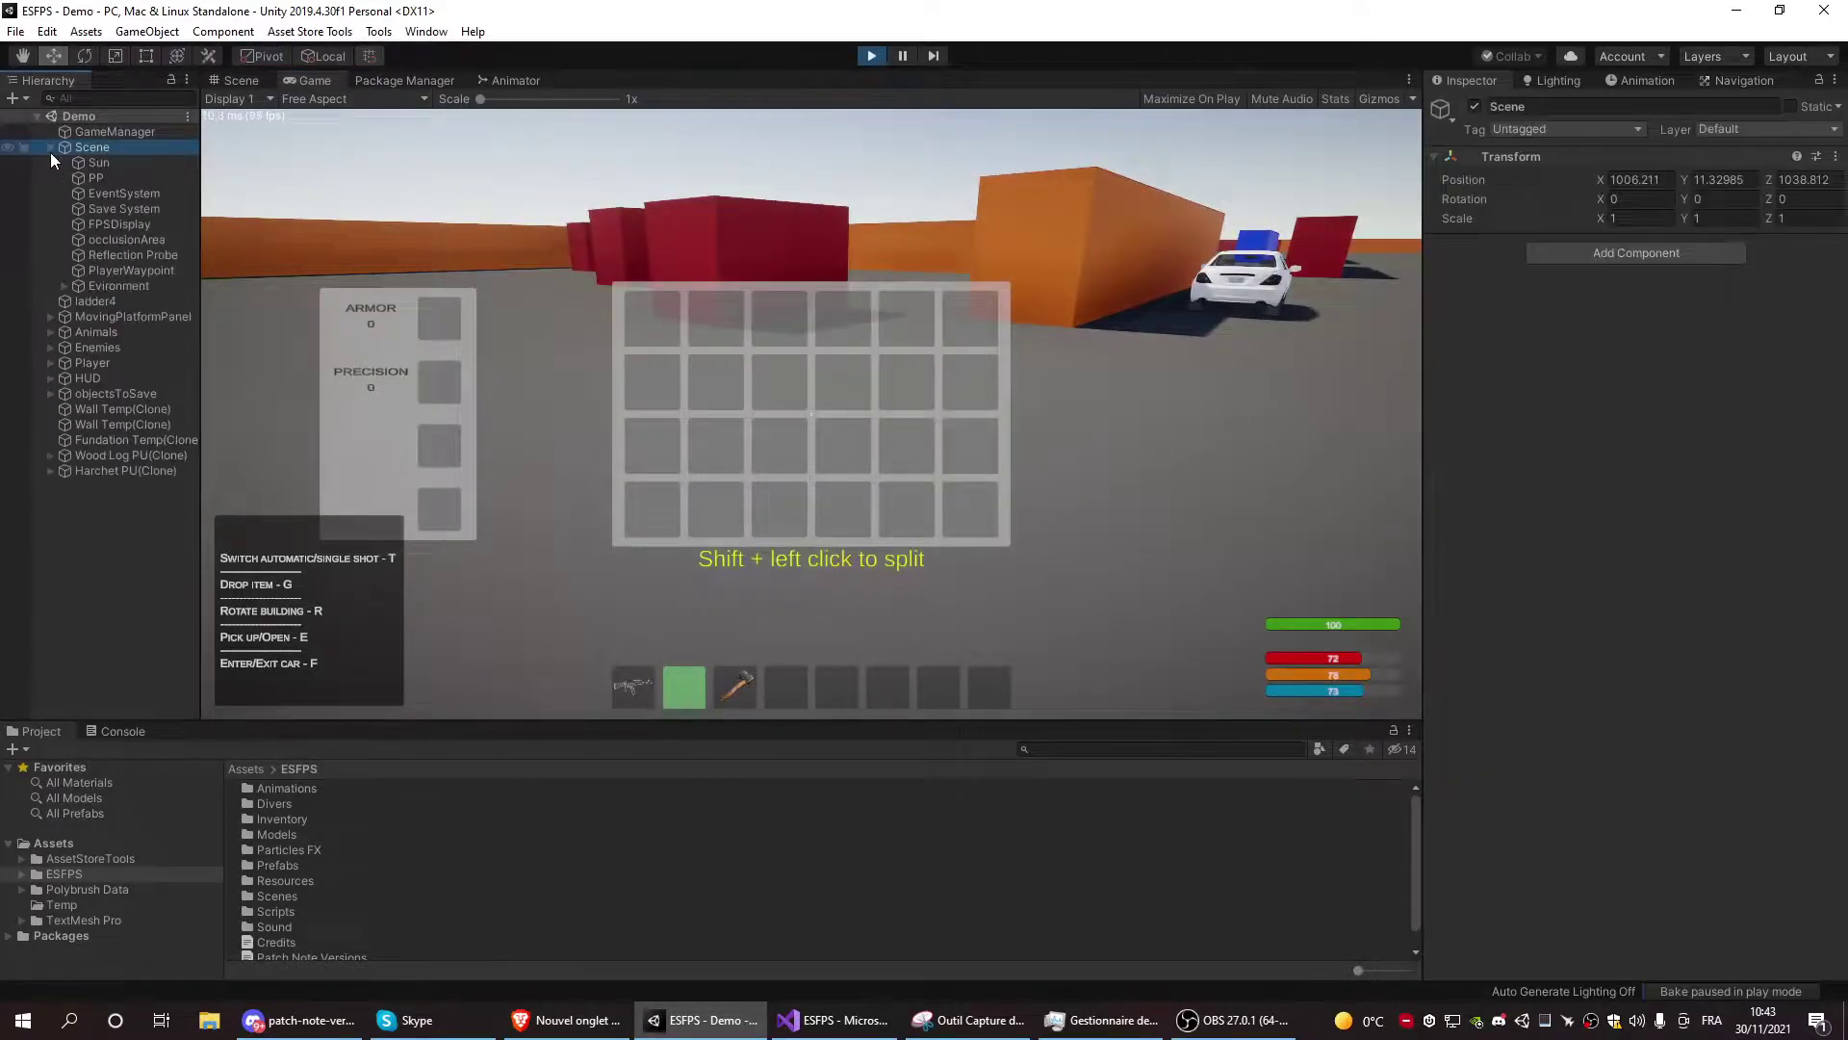
{"action": "left_click", "coordinate": [98, 163]}
{"action": "scroll", "coordinate": [1637, 471], "scroll_direction": "down", "scroll_amount": 3}
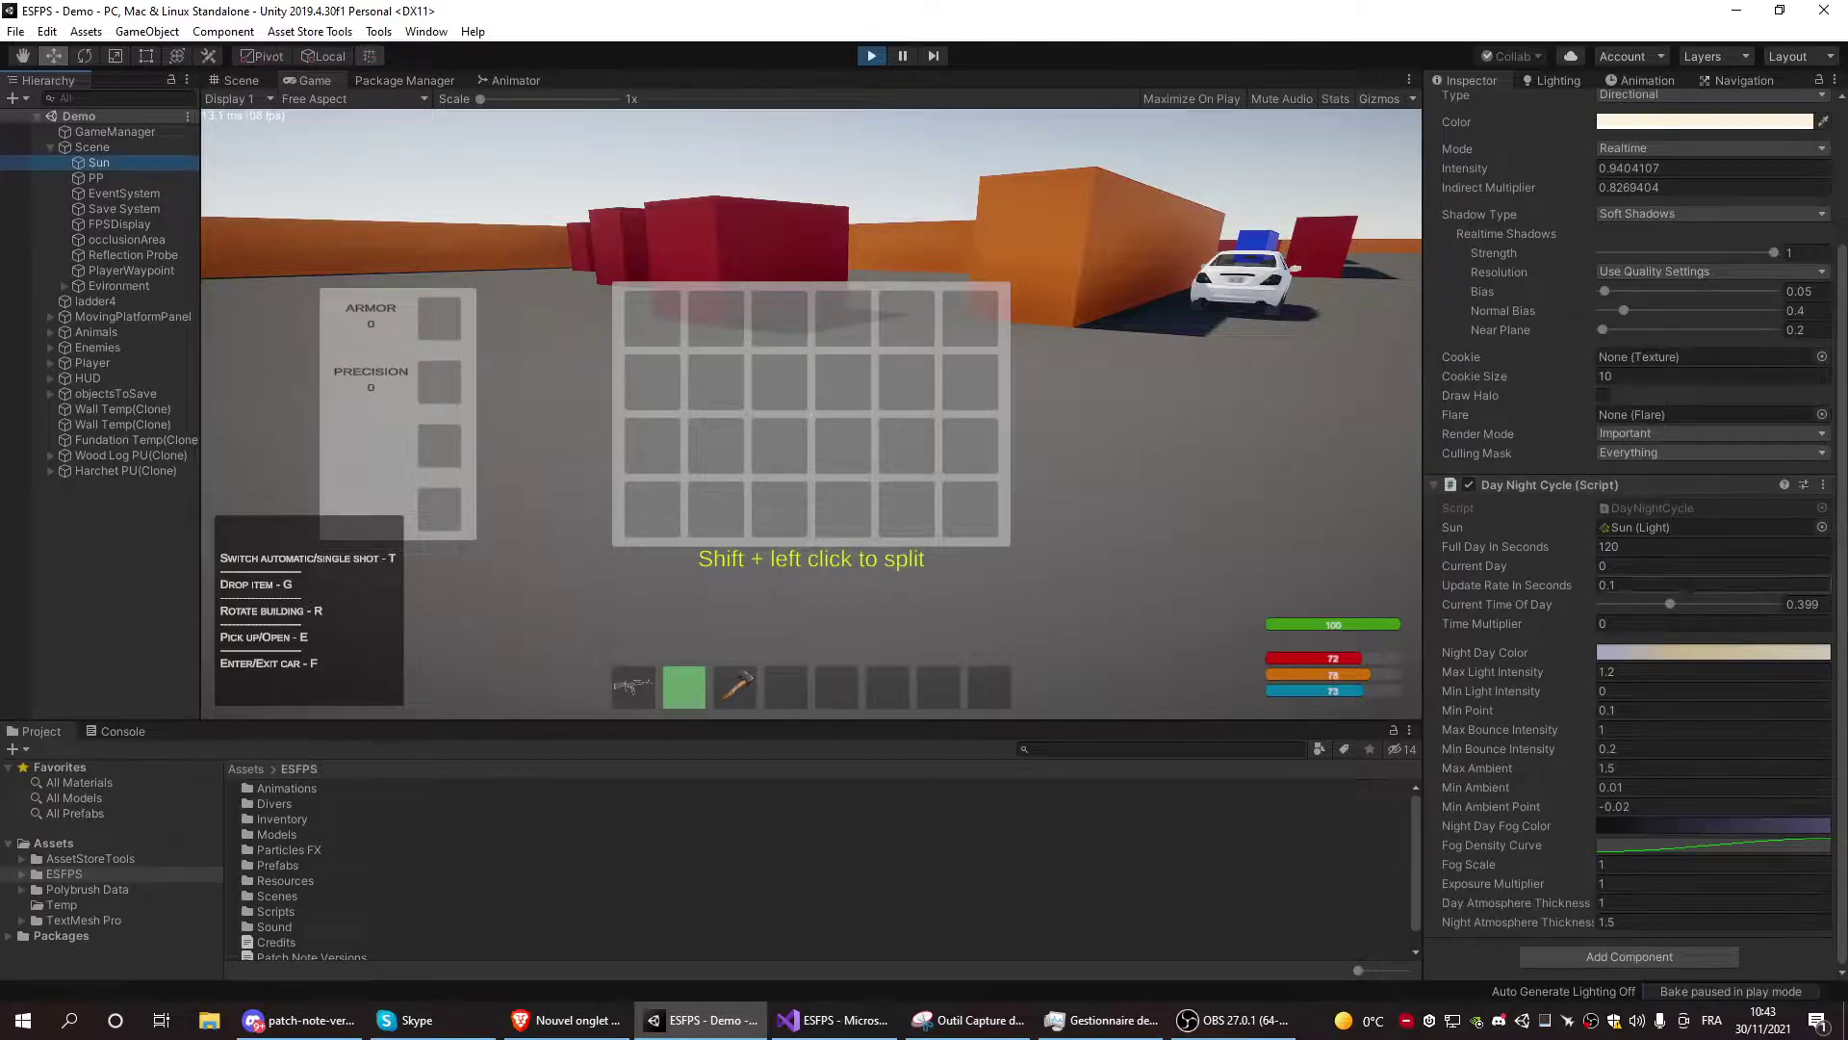
Slide Current Time Of Day through night back to daylight at 0.50514, then close the inventory
{"action": "left_click", "coordinate": [1079, 518]}
{"action": "key", "text": "Tab"}
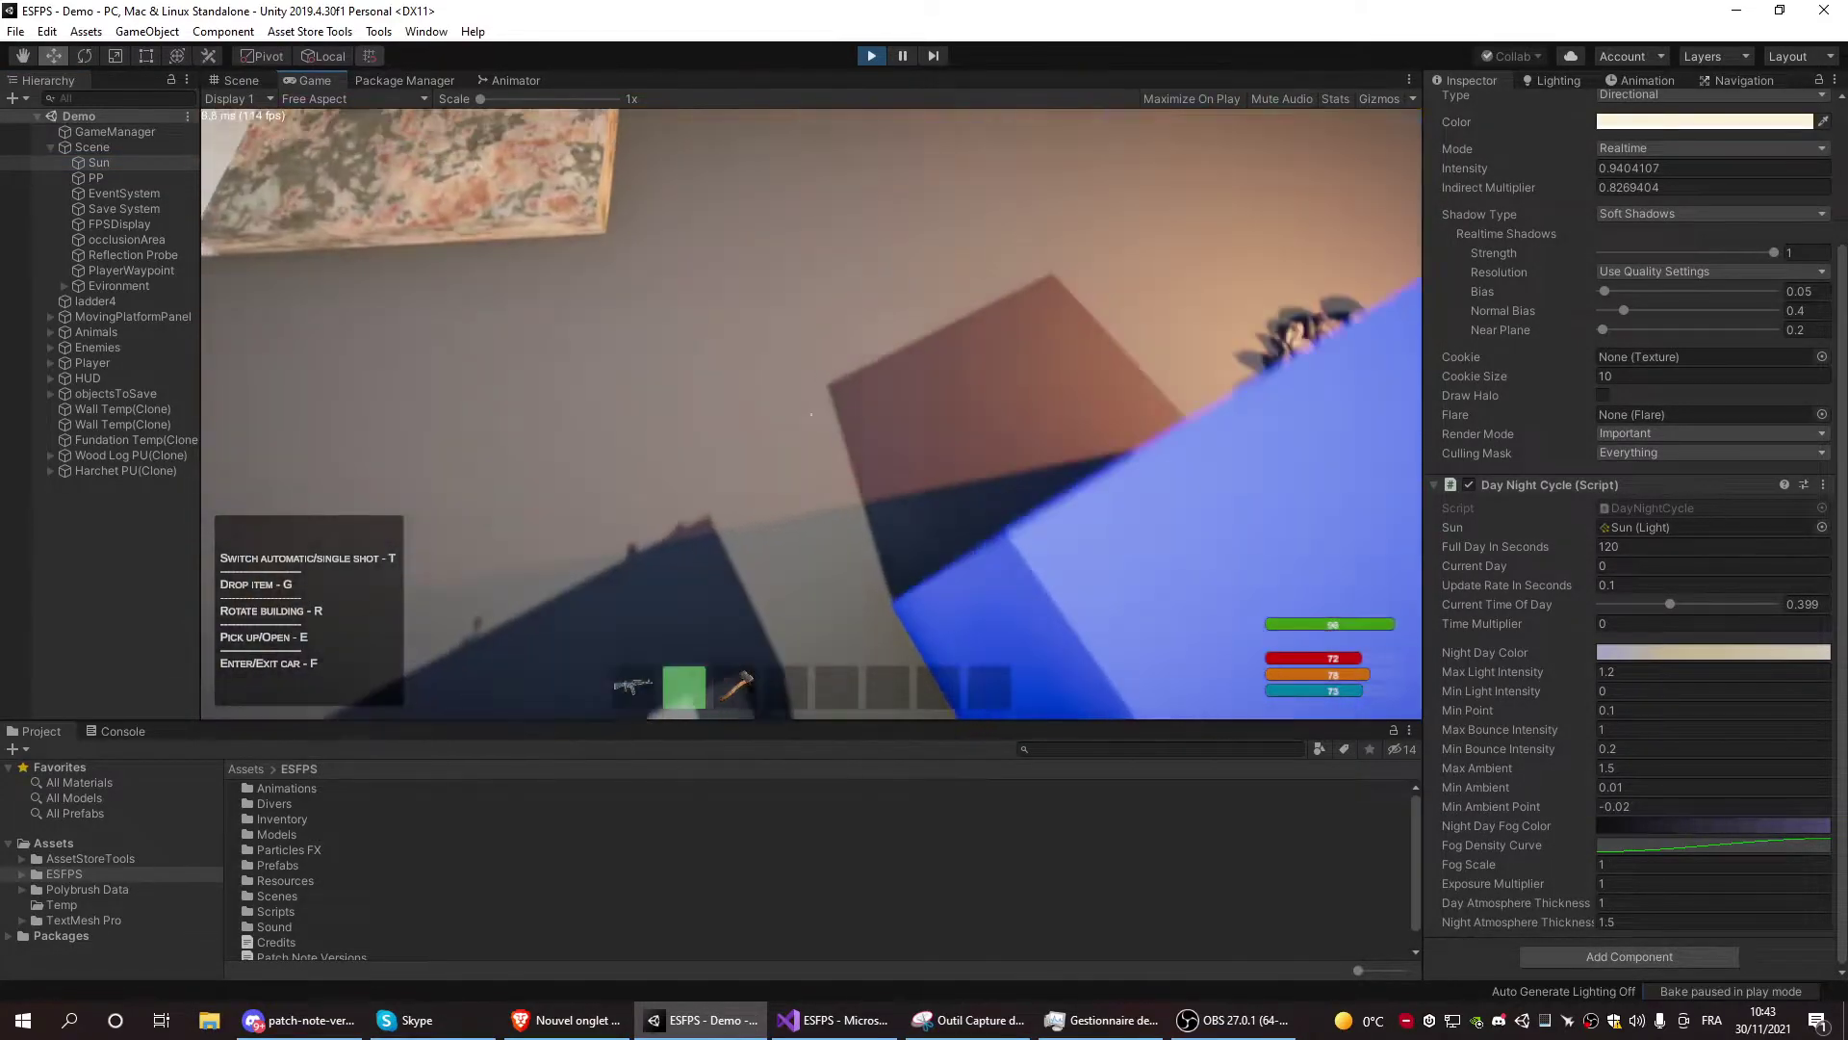
{"action": "key", "text": "w"}
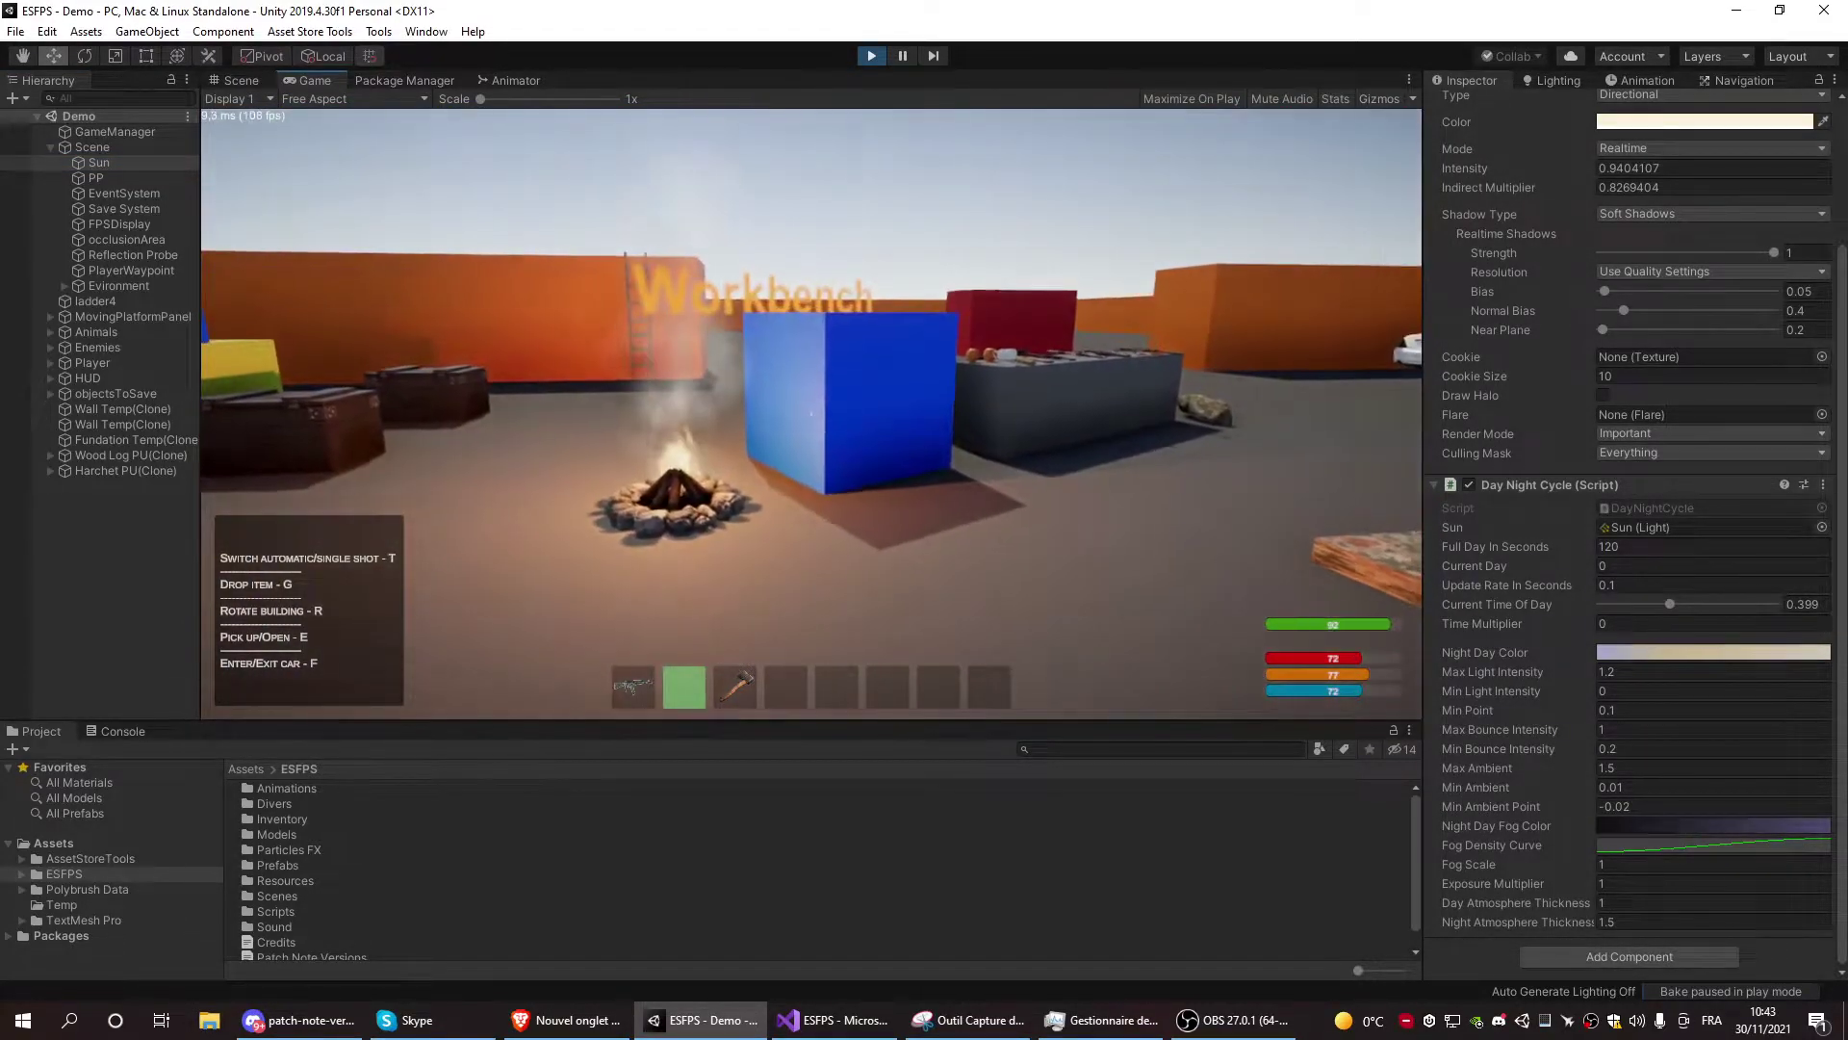
{"action": "key", "text": "Tab"}
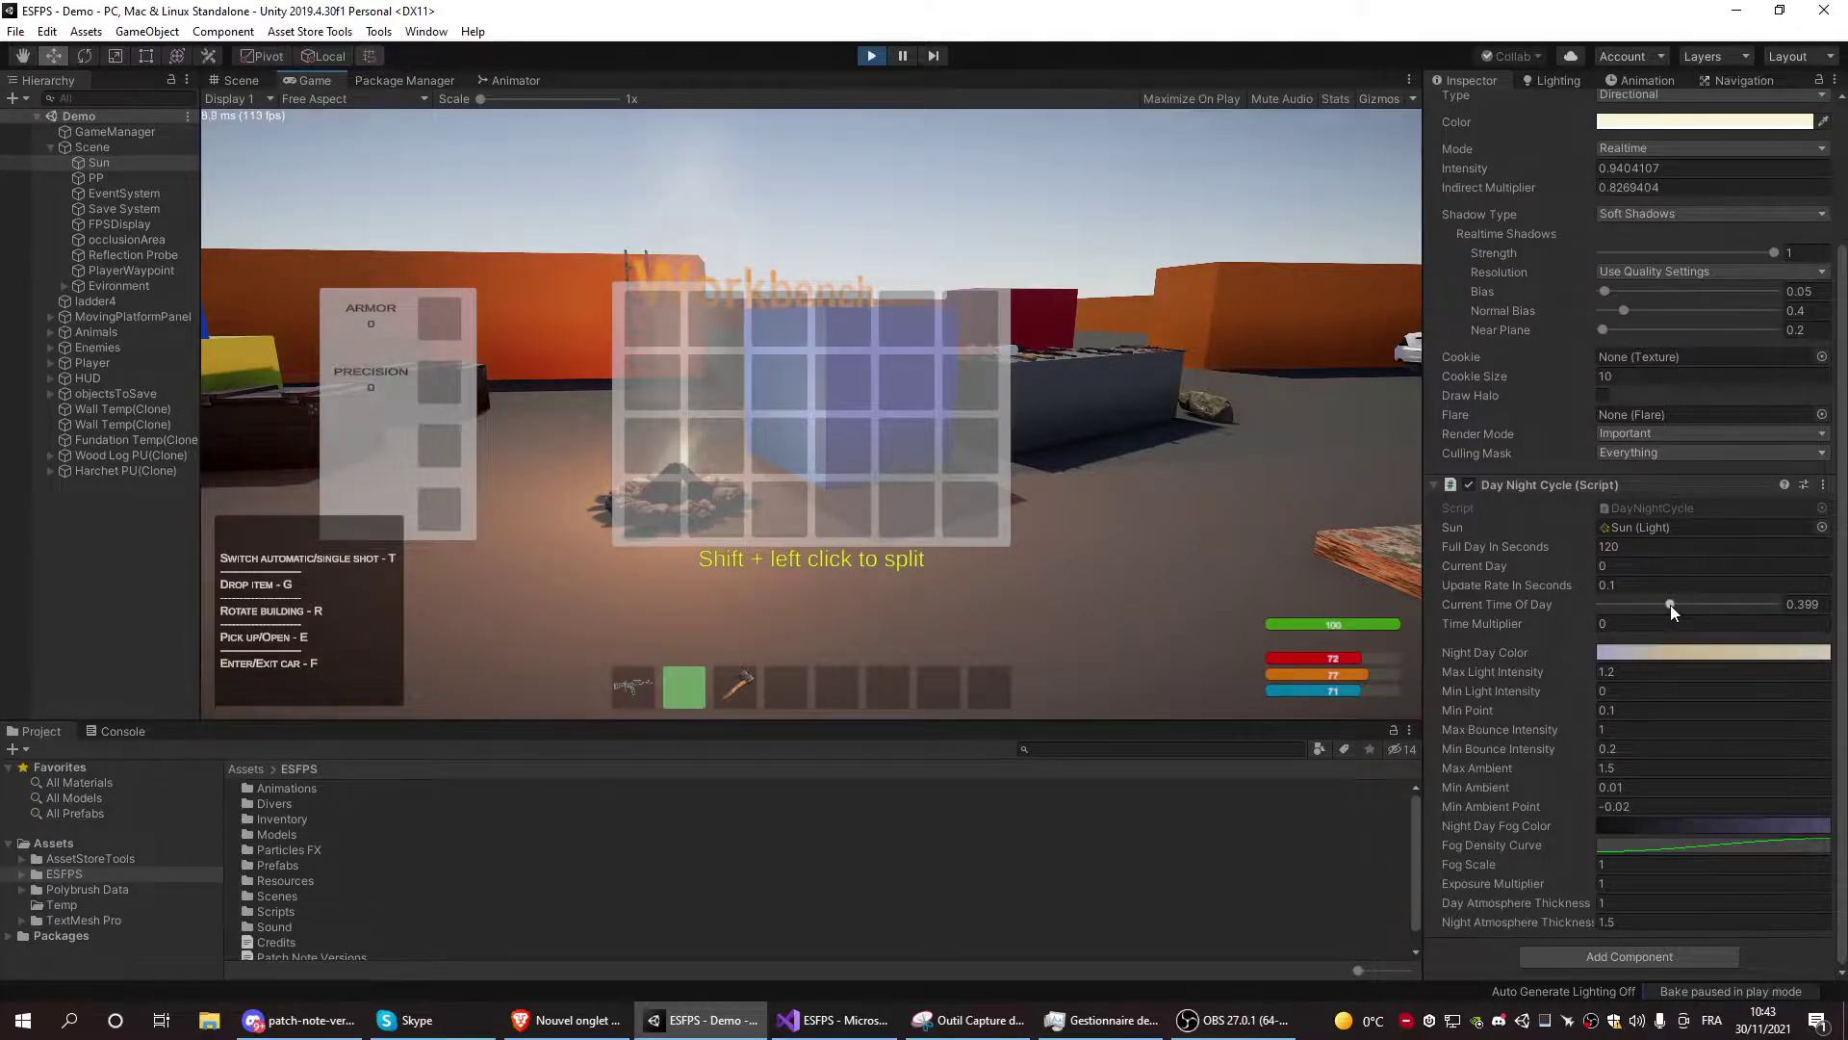
{"action": "mouse_move", "coordinate": [1670, 606]}
{"action": "left_mouse_down"}
{"action": "mouse_move", "coordinate": [1606, 604]}
{"action": "mouse_move", "coordinate": [1768, 606]}
{"action": "mouse_move", "coordinate": [1691, 606]}
{"action": "left_mouse_up"}
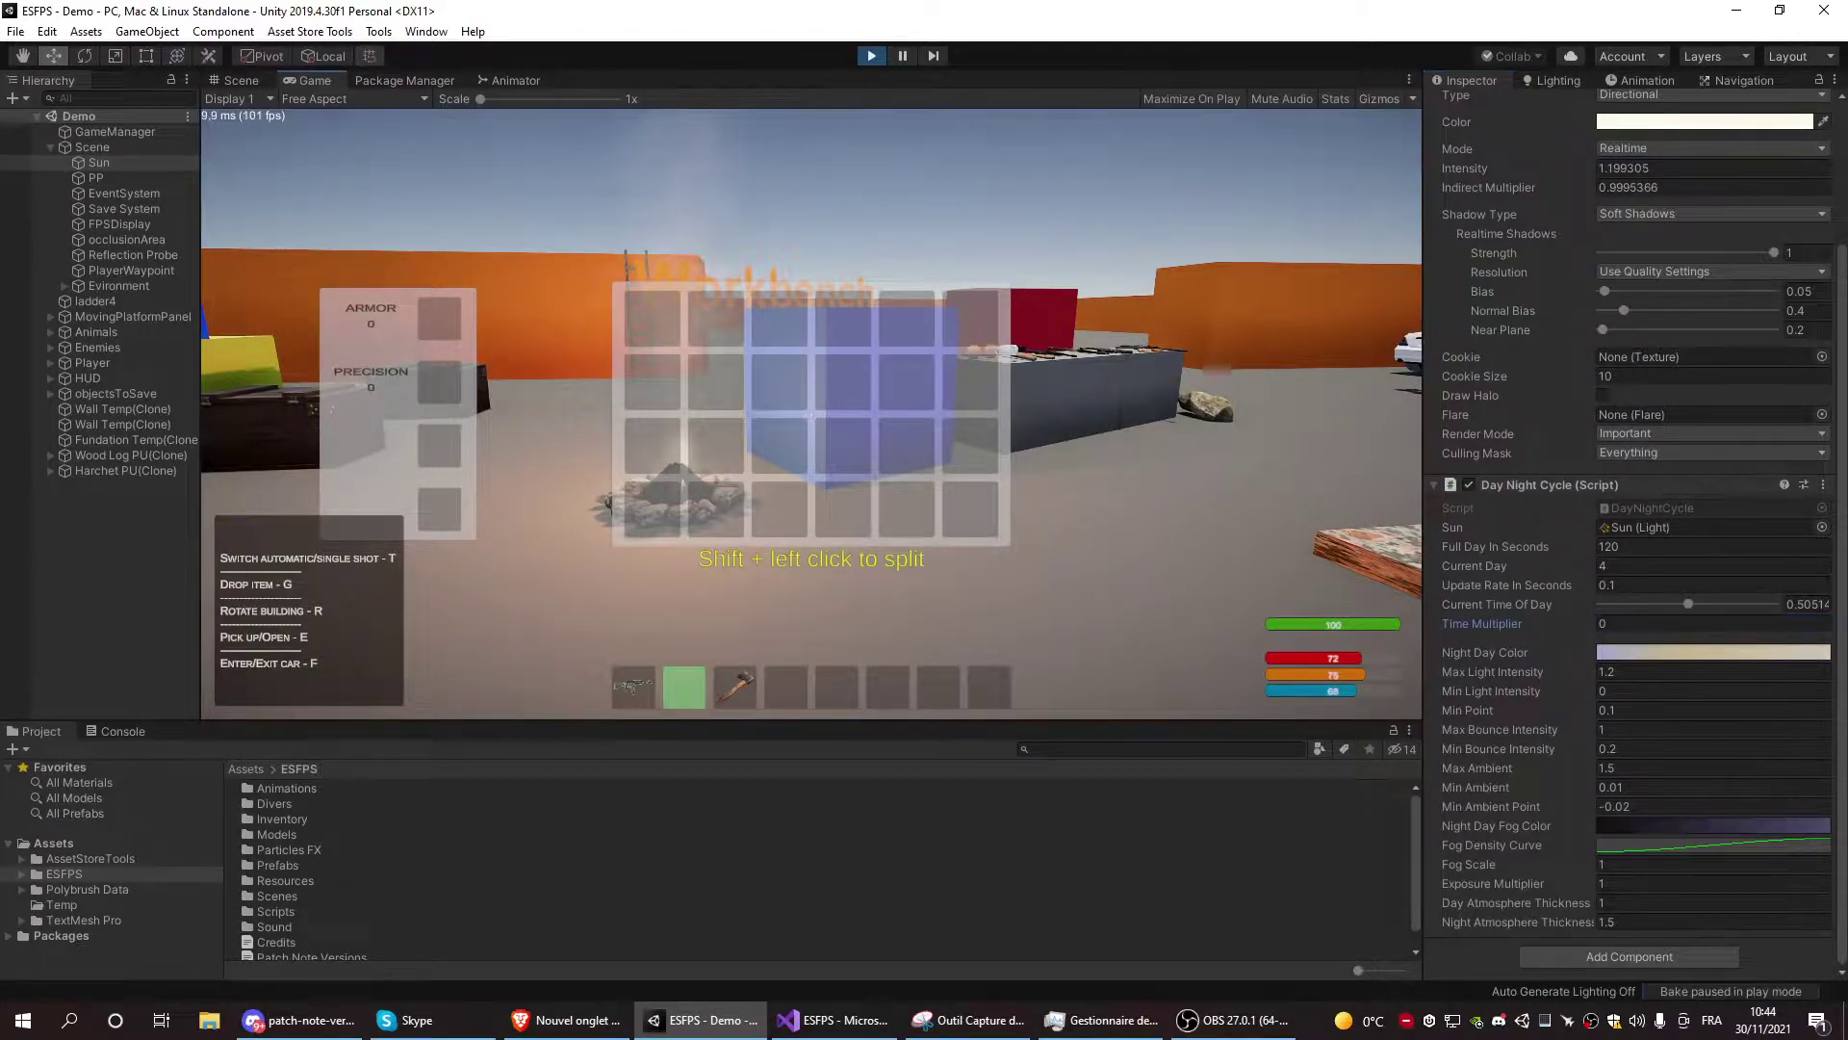
{"action": "key", "text": "Tab"}
Equip the axe, inspect Rock01's Gatherable component in the Scene view, then return to Game
{"action": "key", "text": "w"}
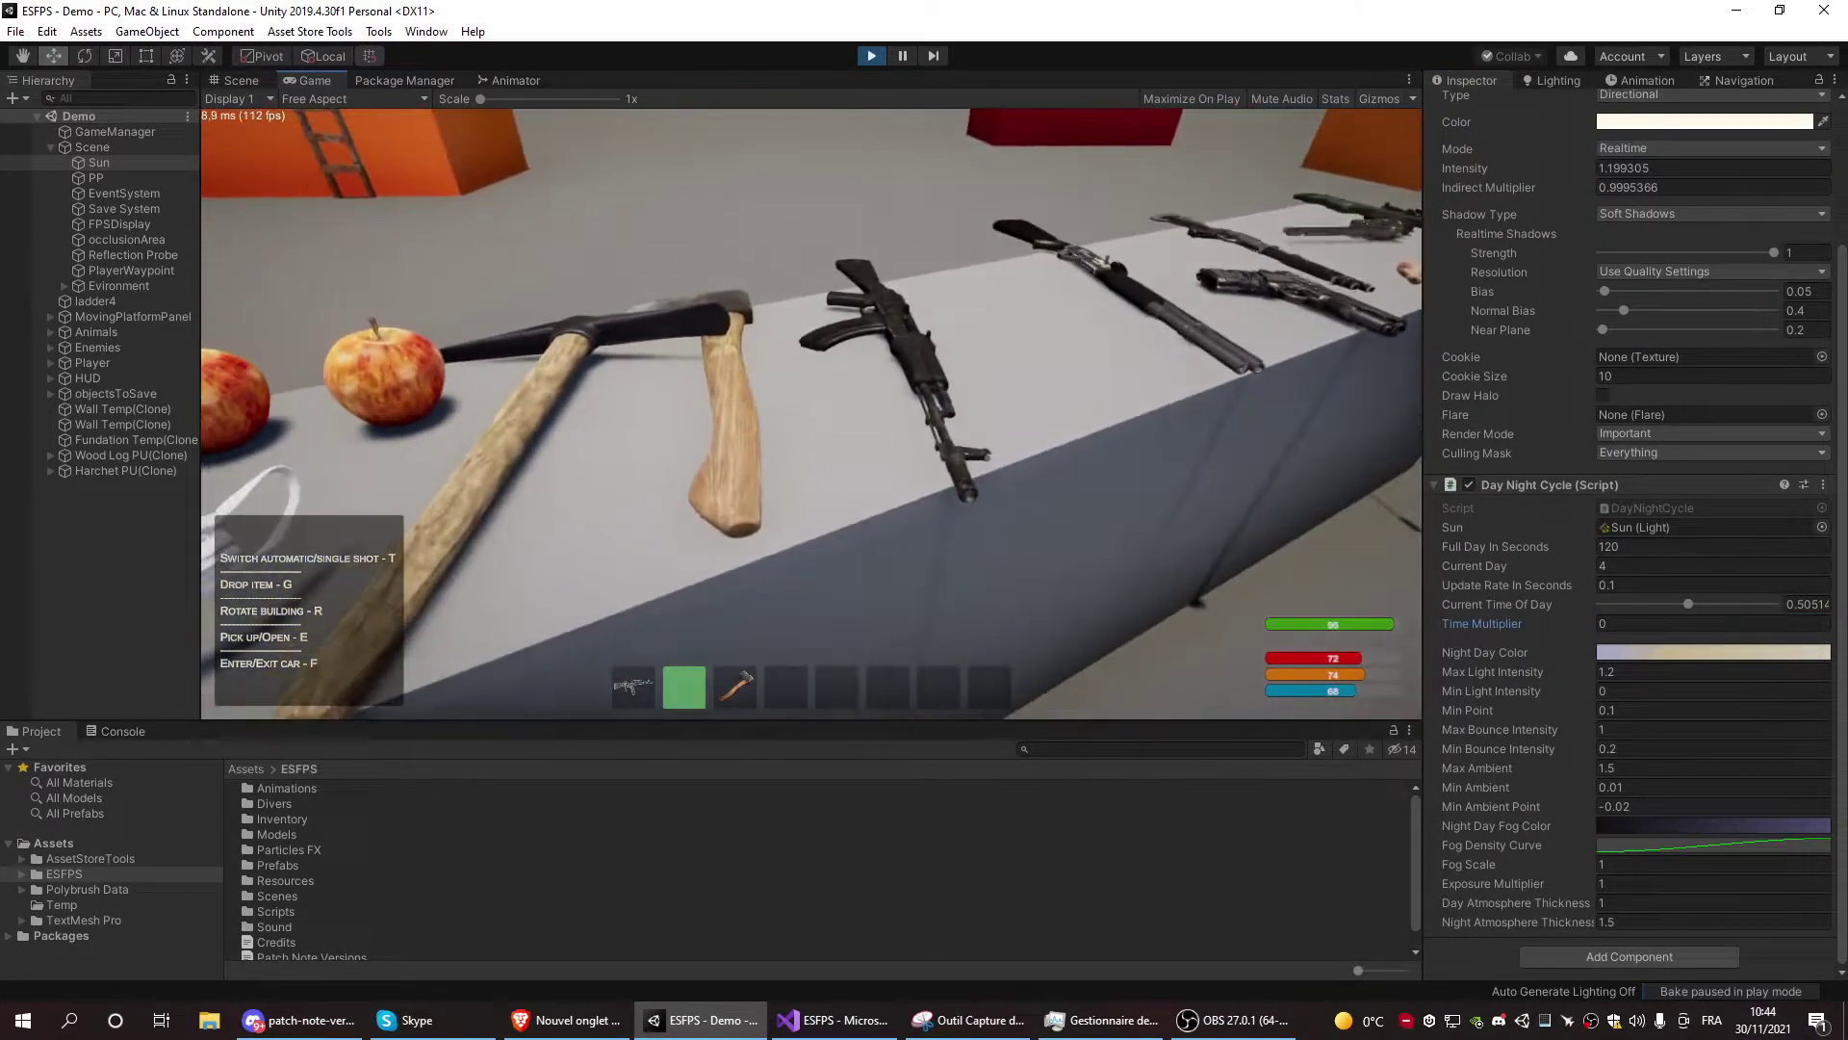
{"action": "key", "text": "3"}
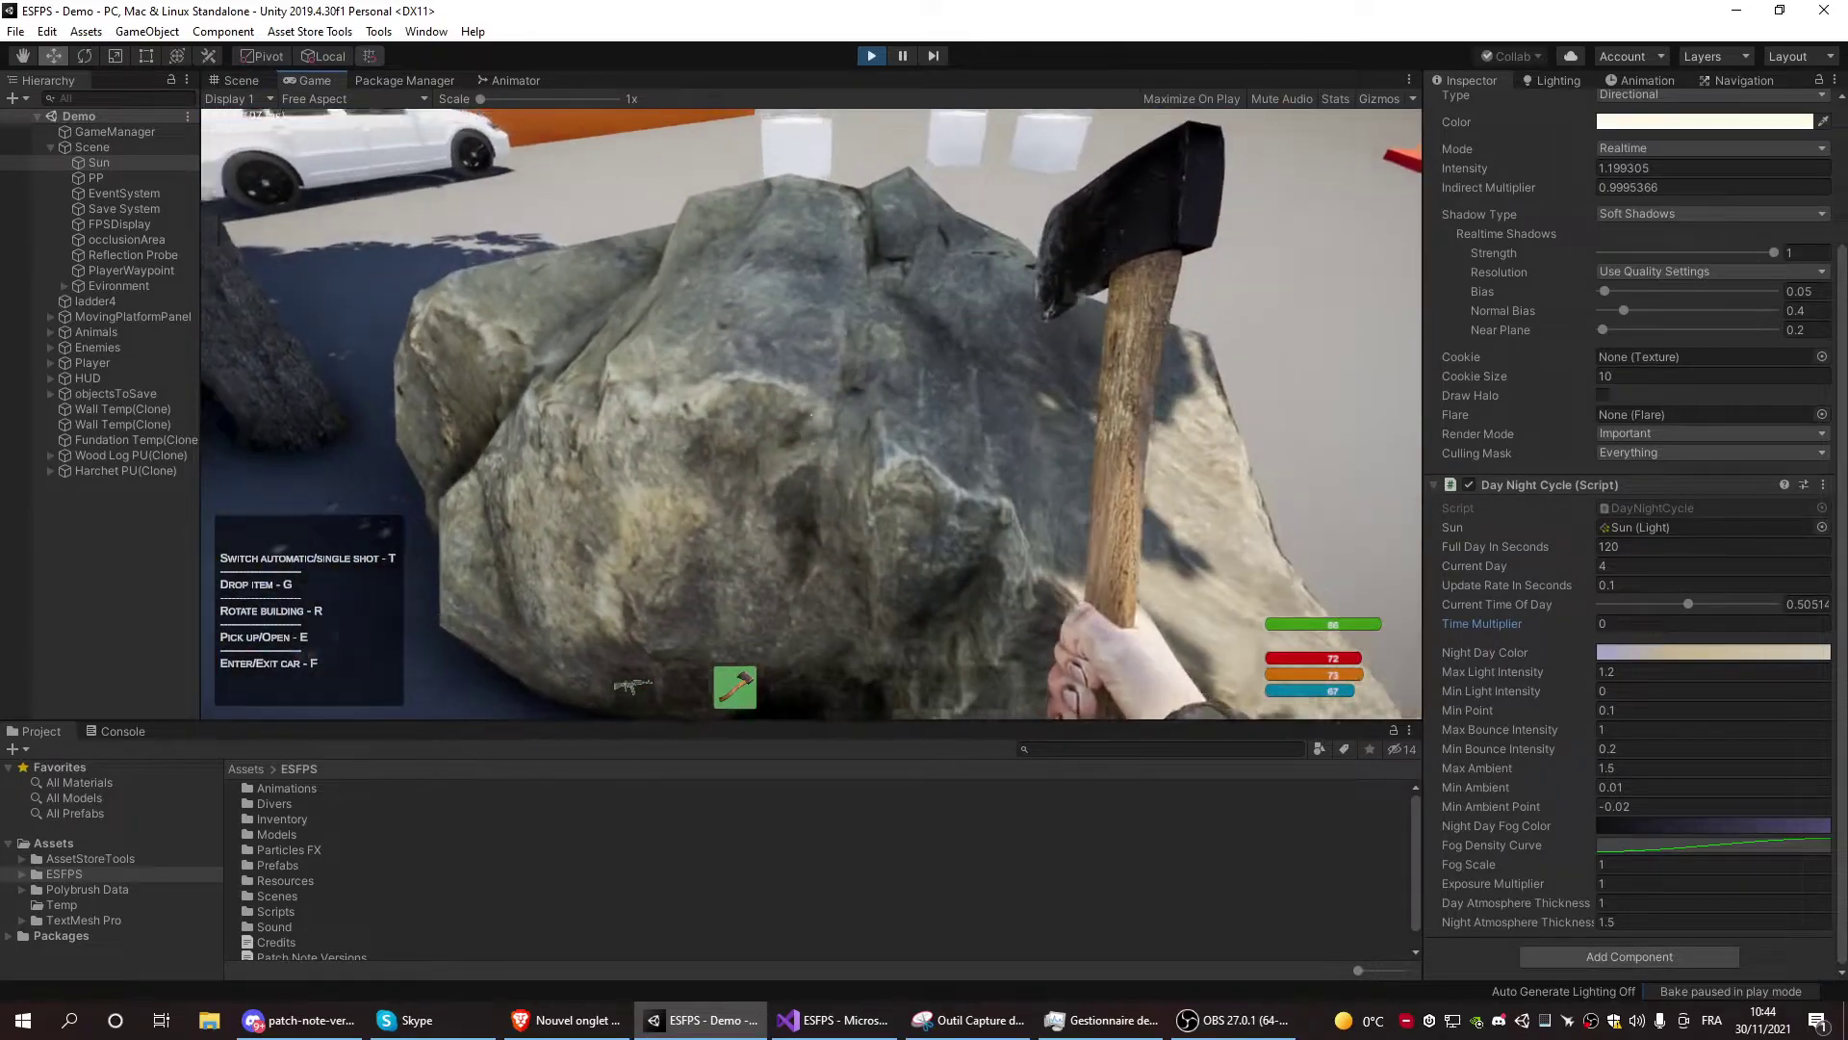
{"action": "key", "text": "Tab"}
{"action": "left_click", "coordinate": [228, 85]}
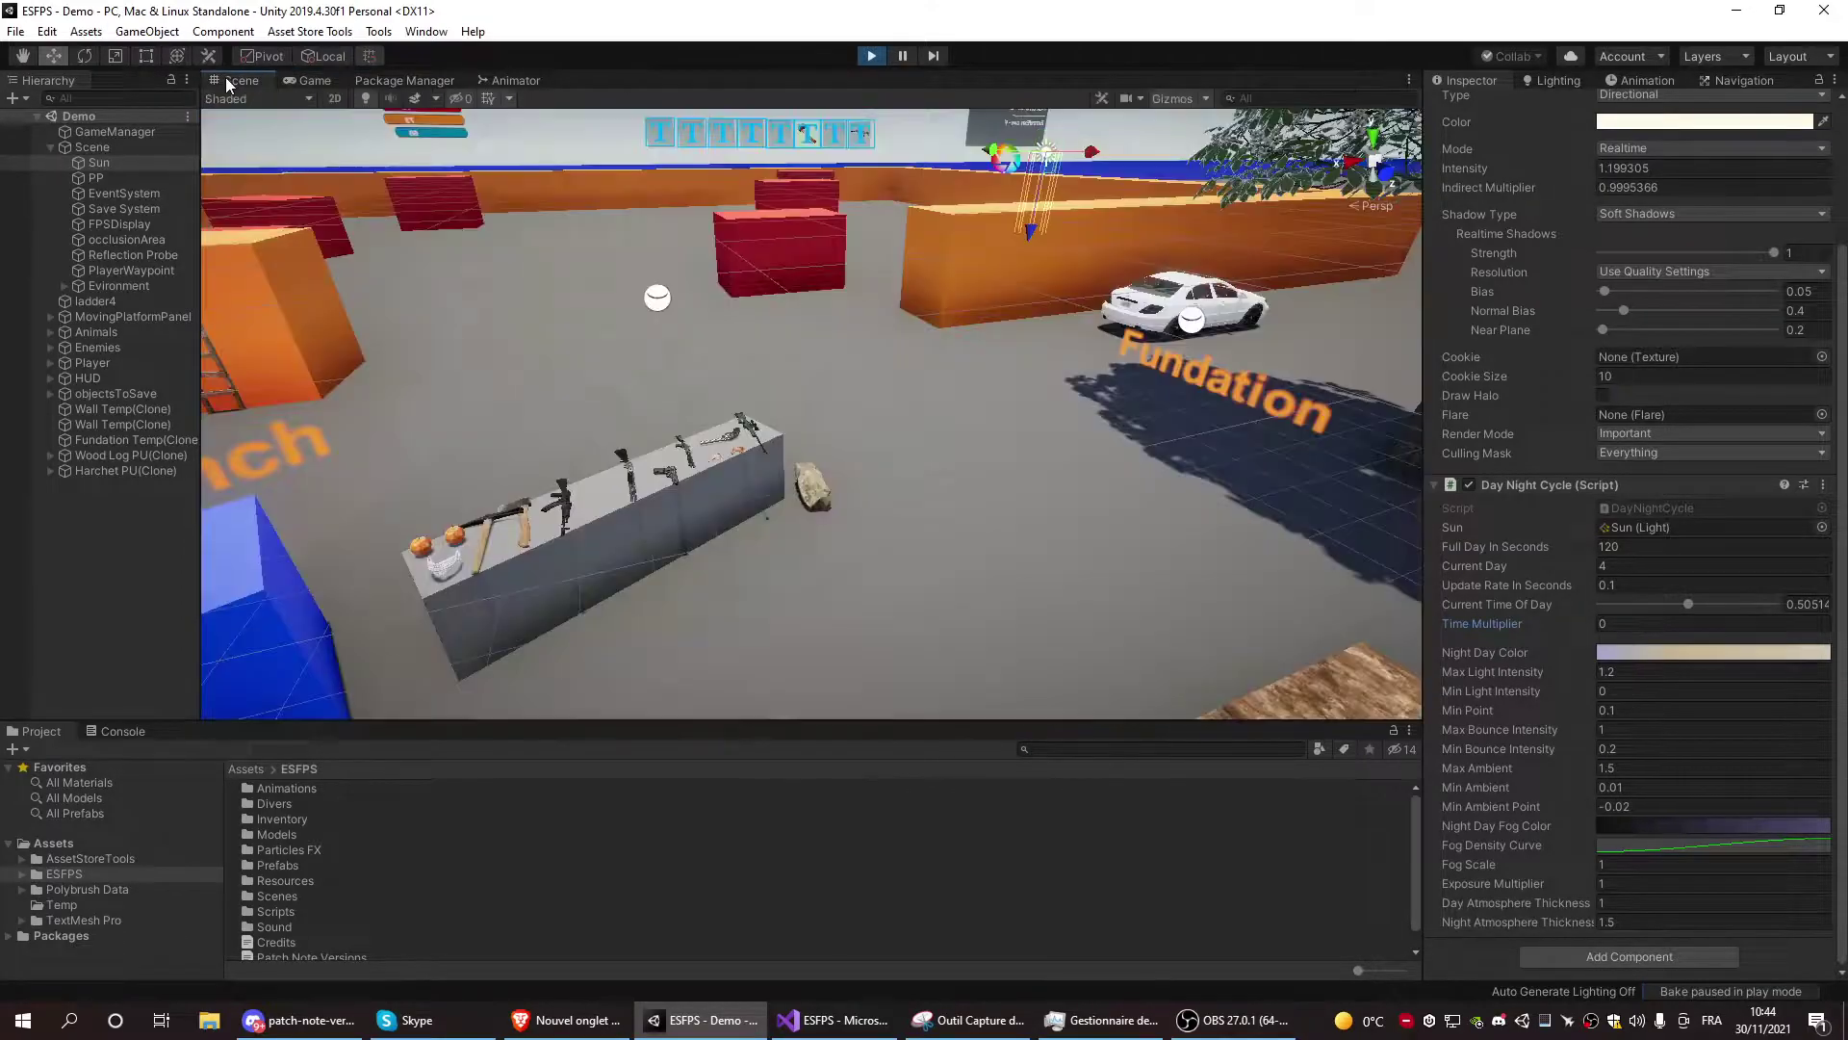
{"action": "mouse_move", "coordinate": [979, 416]}
{"action": "right_mouse_down"}
{"action": "mouse_move", "coordinate": [953, 566]}
{"action": "mouse_move", "coordinate": [850, 304]}
{"action": "right_mouse_up"}
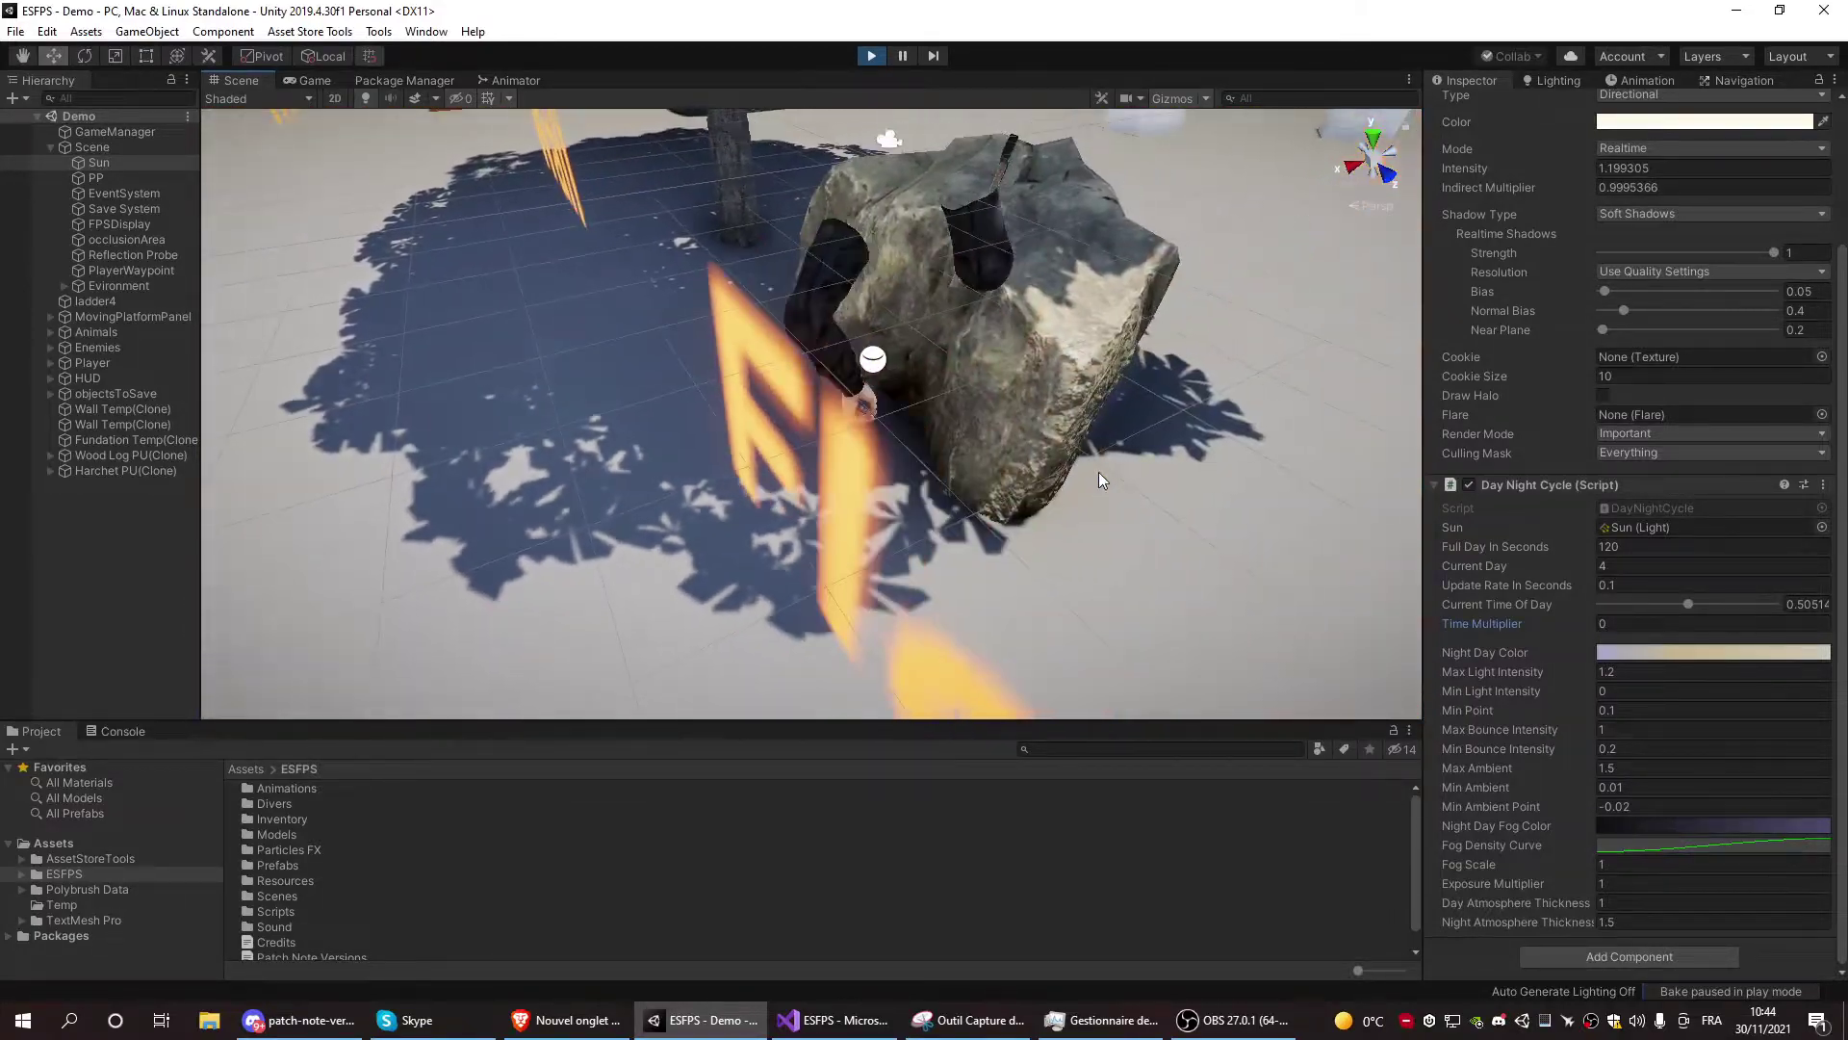
{"action": "left_click", "coordinate": [850, 306]}
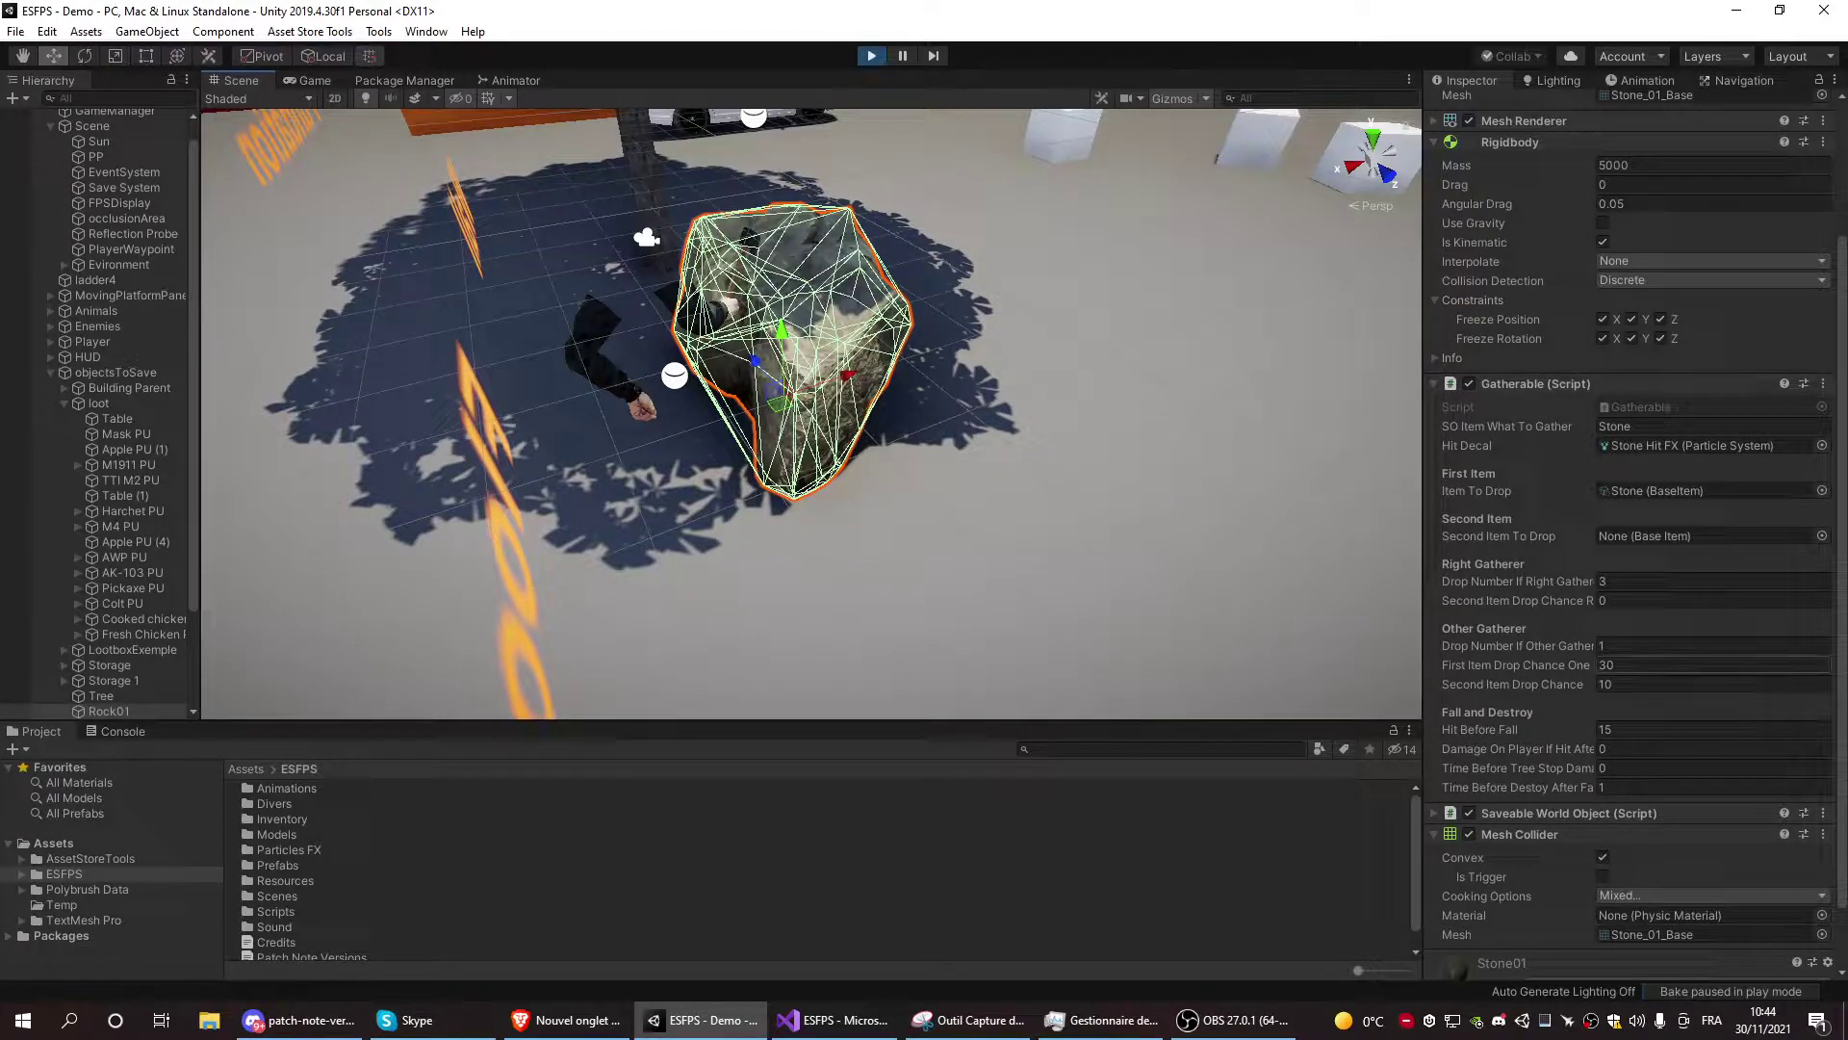
{"action": "left_click", "coordinate": [315, 82]}
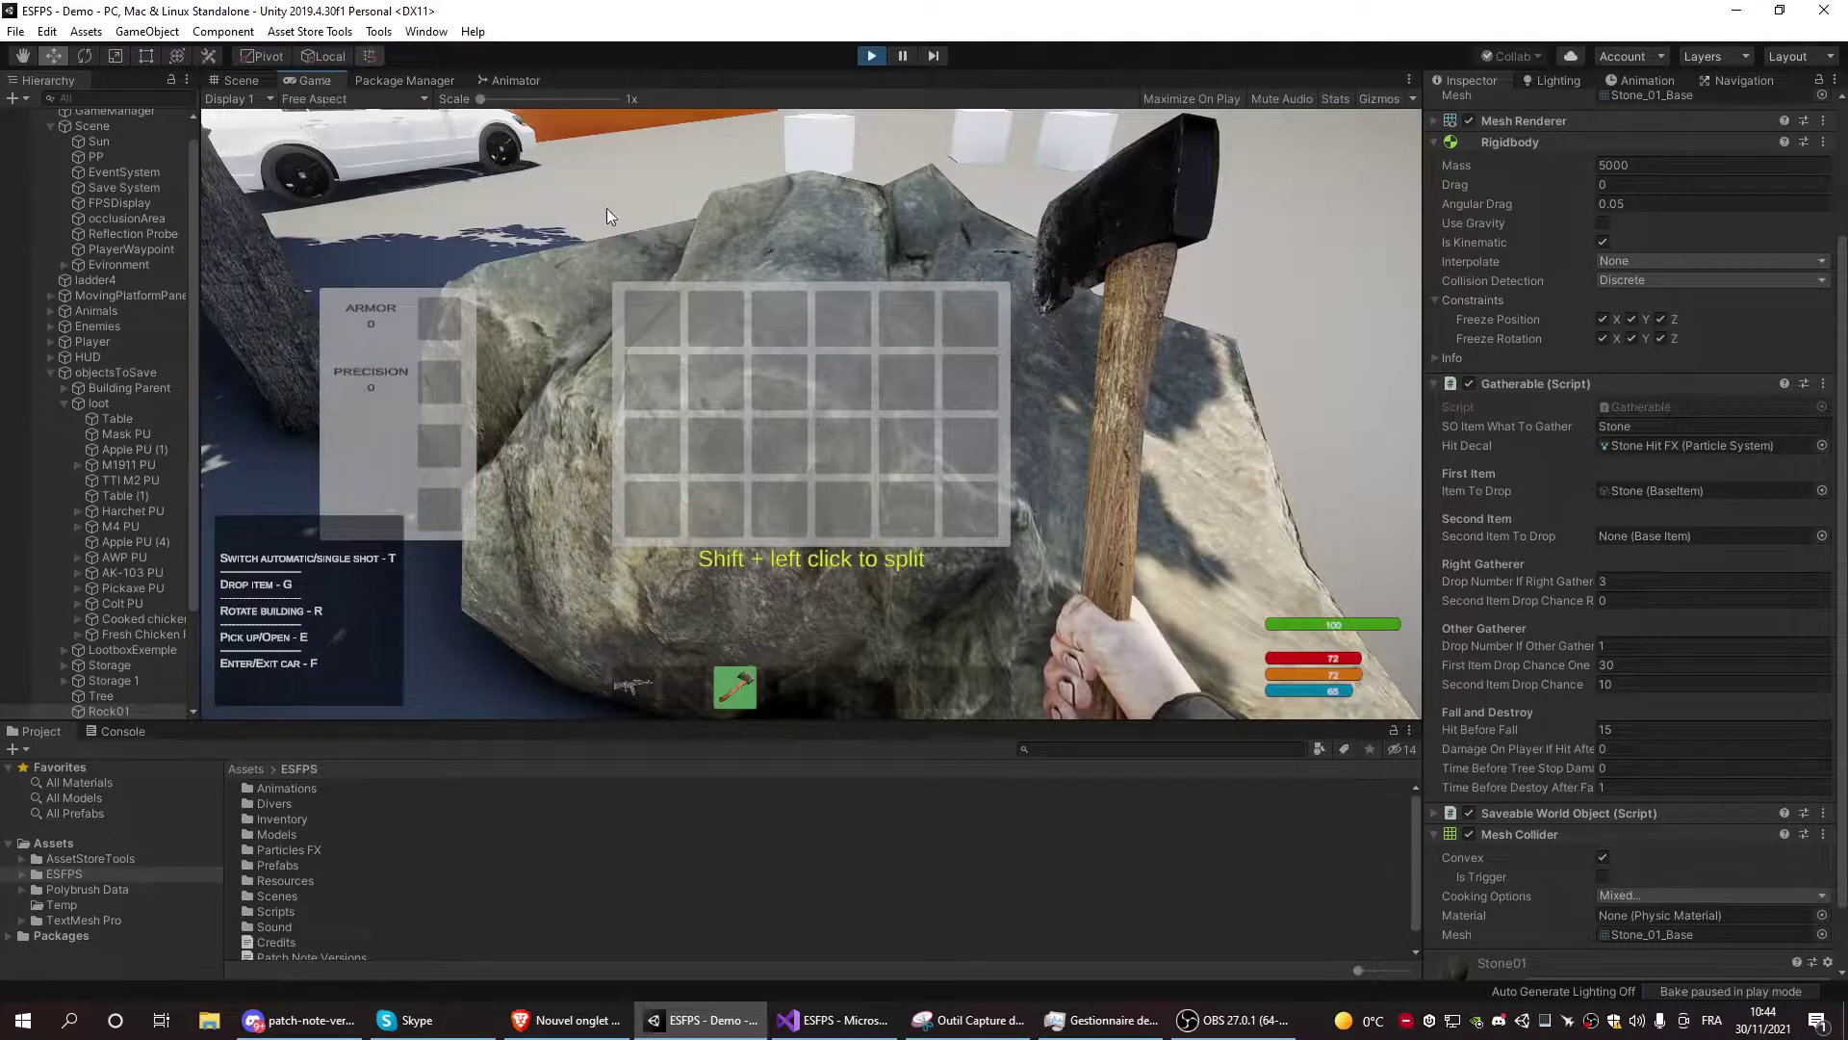
Strike the rock and chop the tree with the axe until wood reaches 6 and stone 3, then drop the stones
{"action": "key", "text": "Tab"}
{"action": "key", "text": "w"}
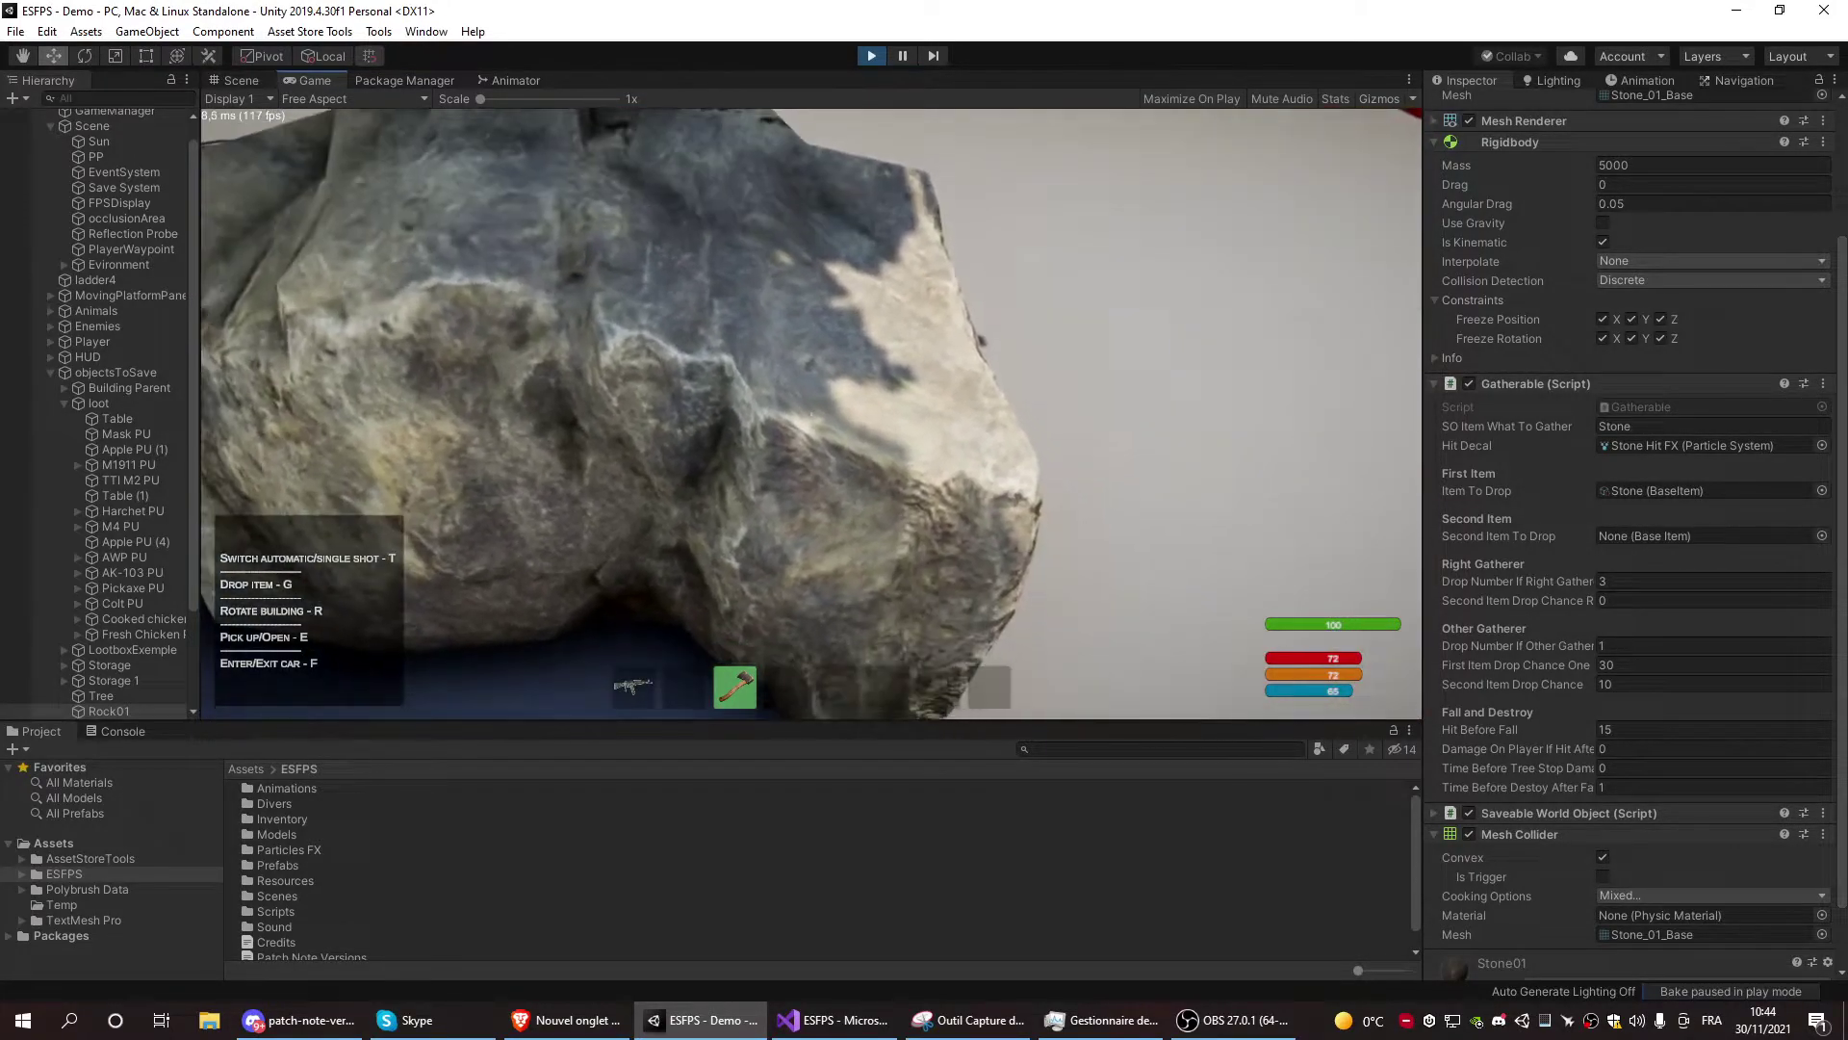
{"action": "left_click", "coordinate": [812, 414]}
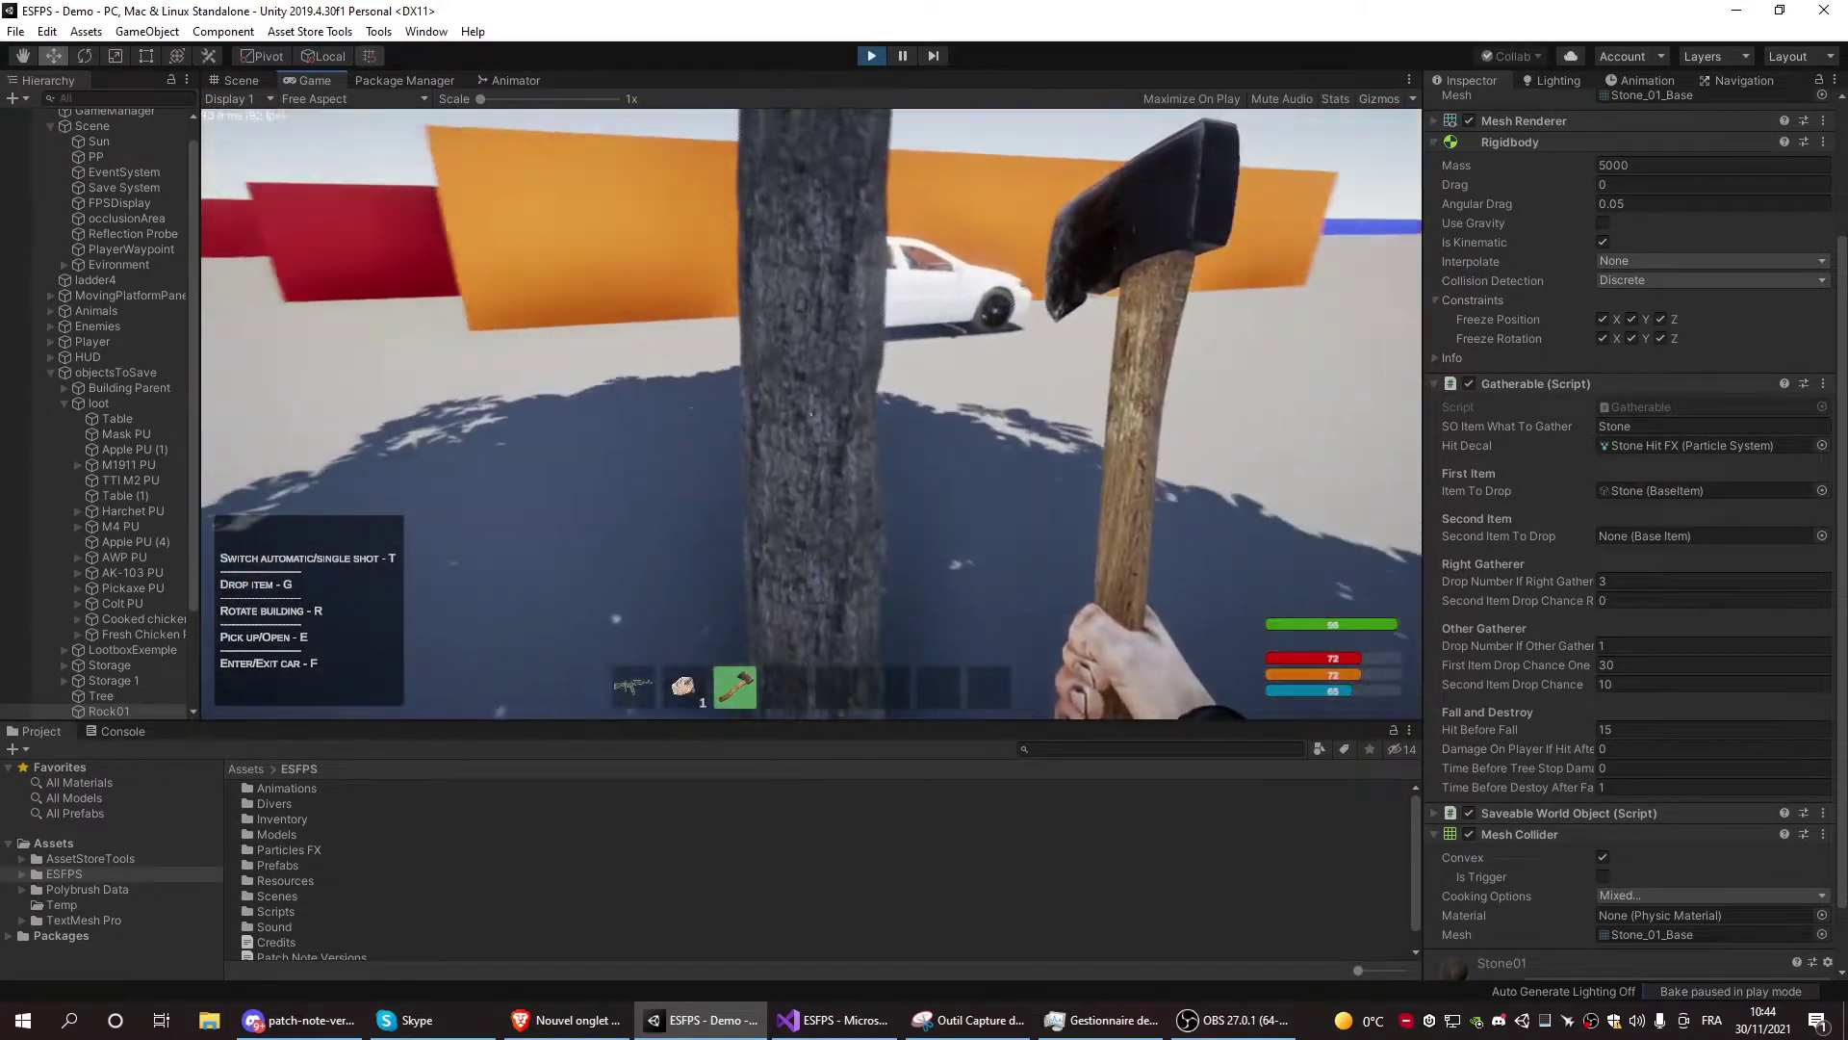
{"action": "key", "text": "w"}
{"action": "left_click", "coordinate": [812, 415]}
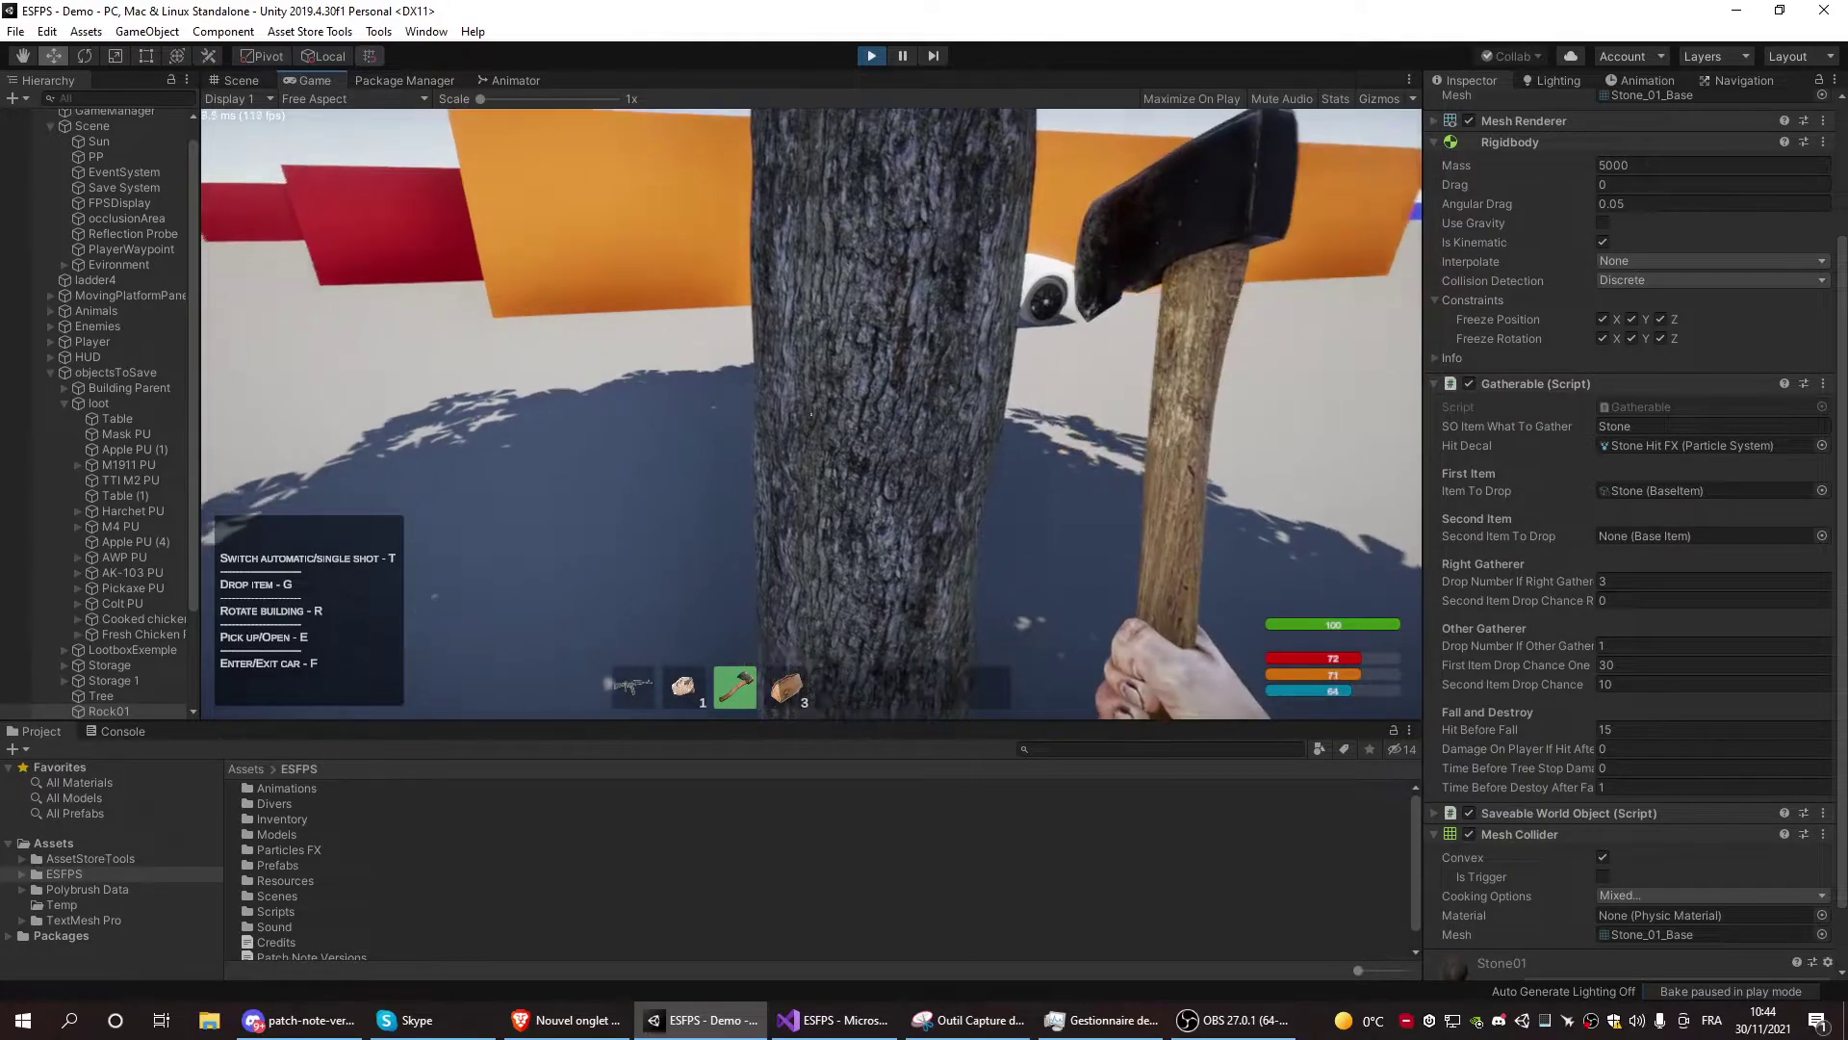
{"action": "left_click", "coordinate": [811, 415]}
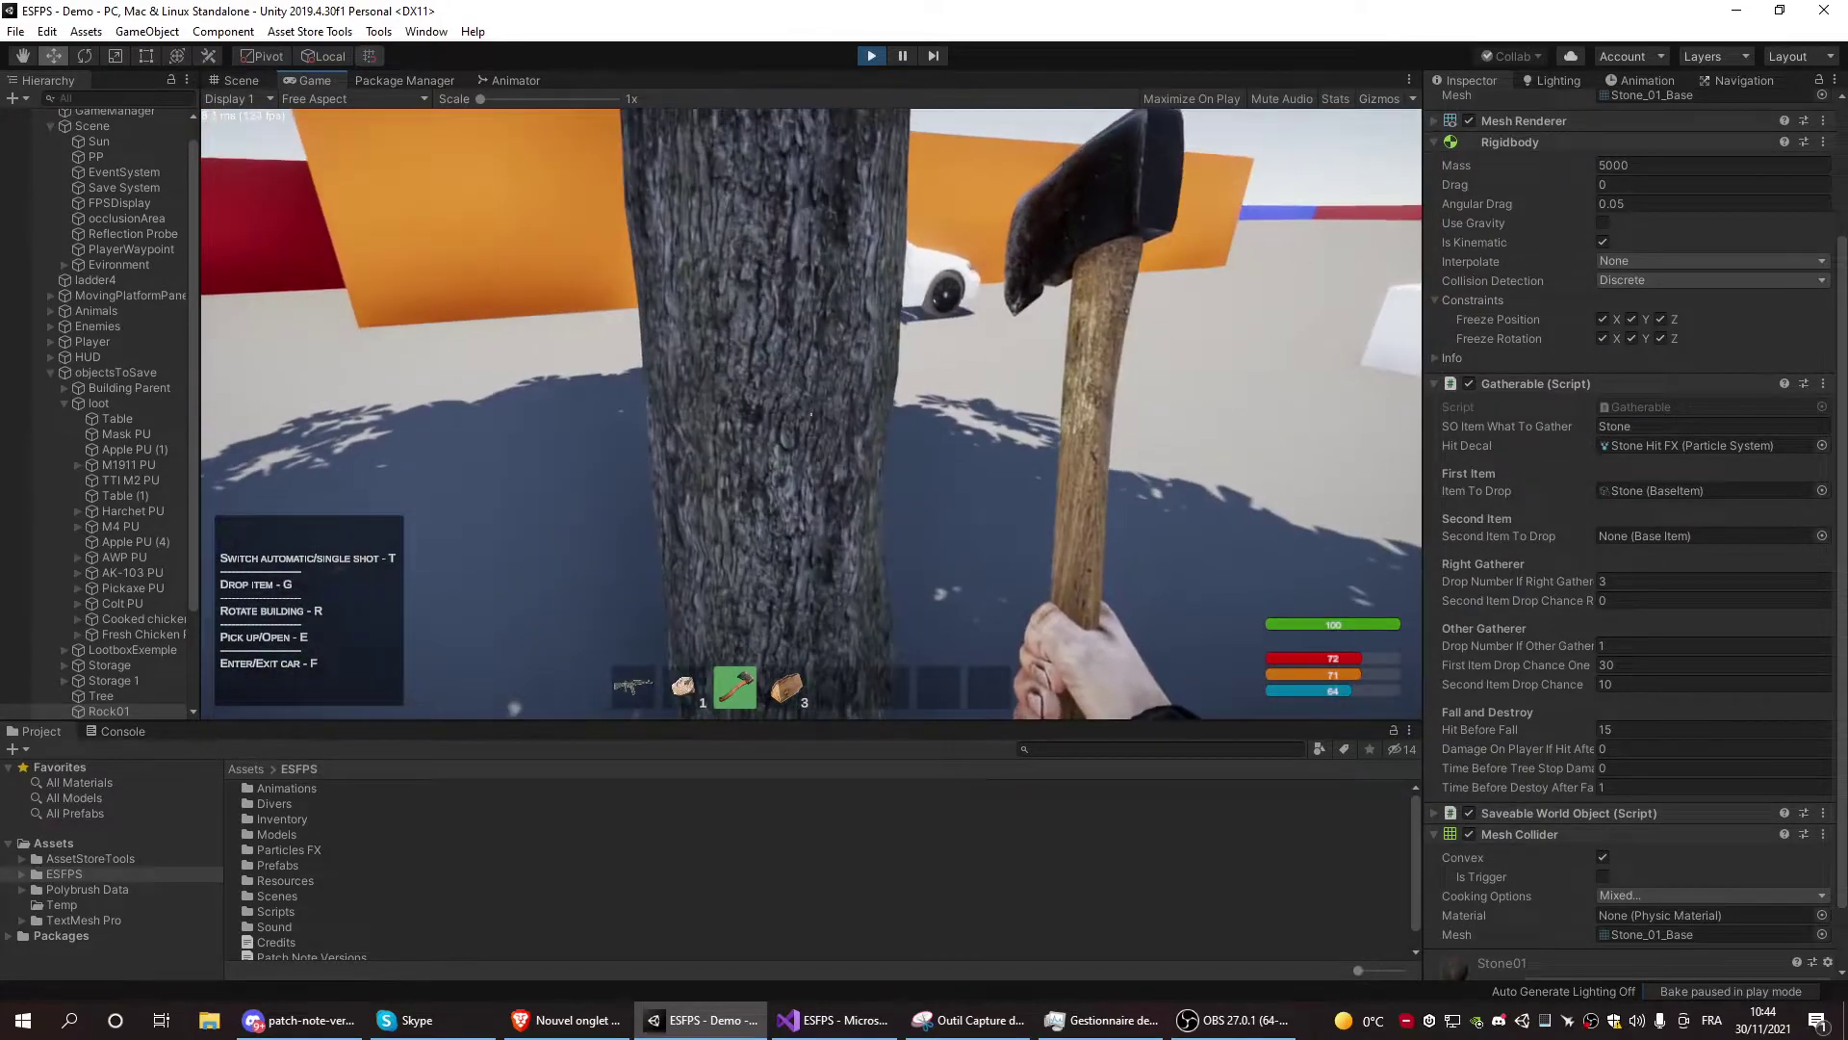
{"action": "left_click", "coordinate": [811, 415]}
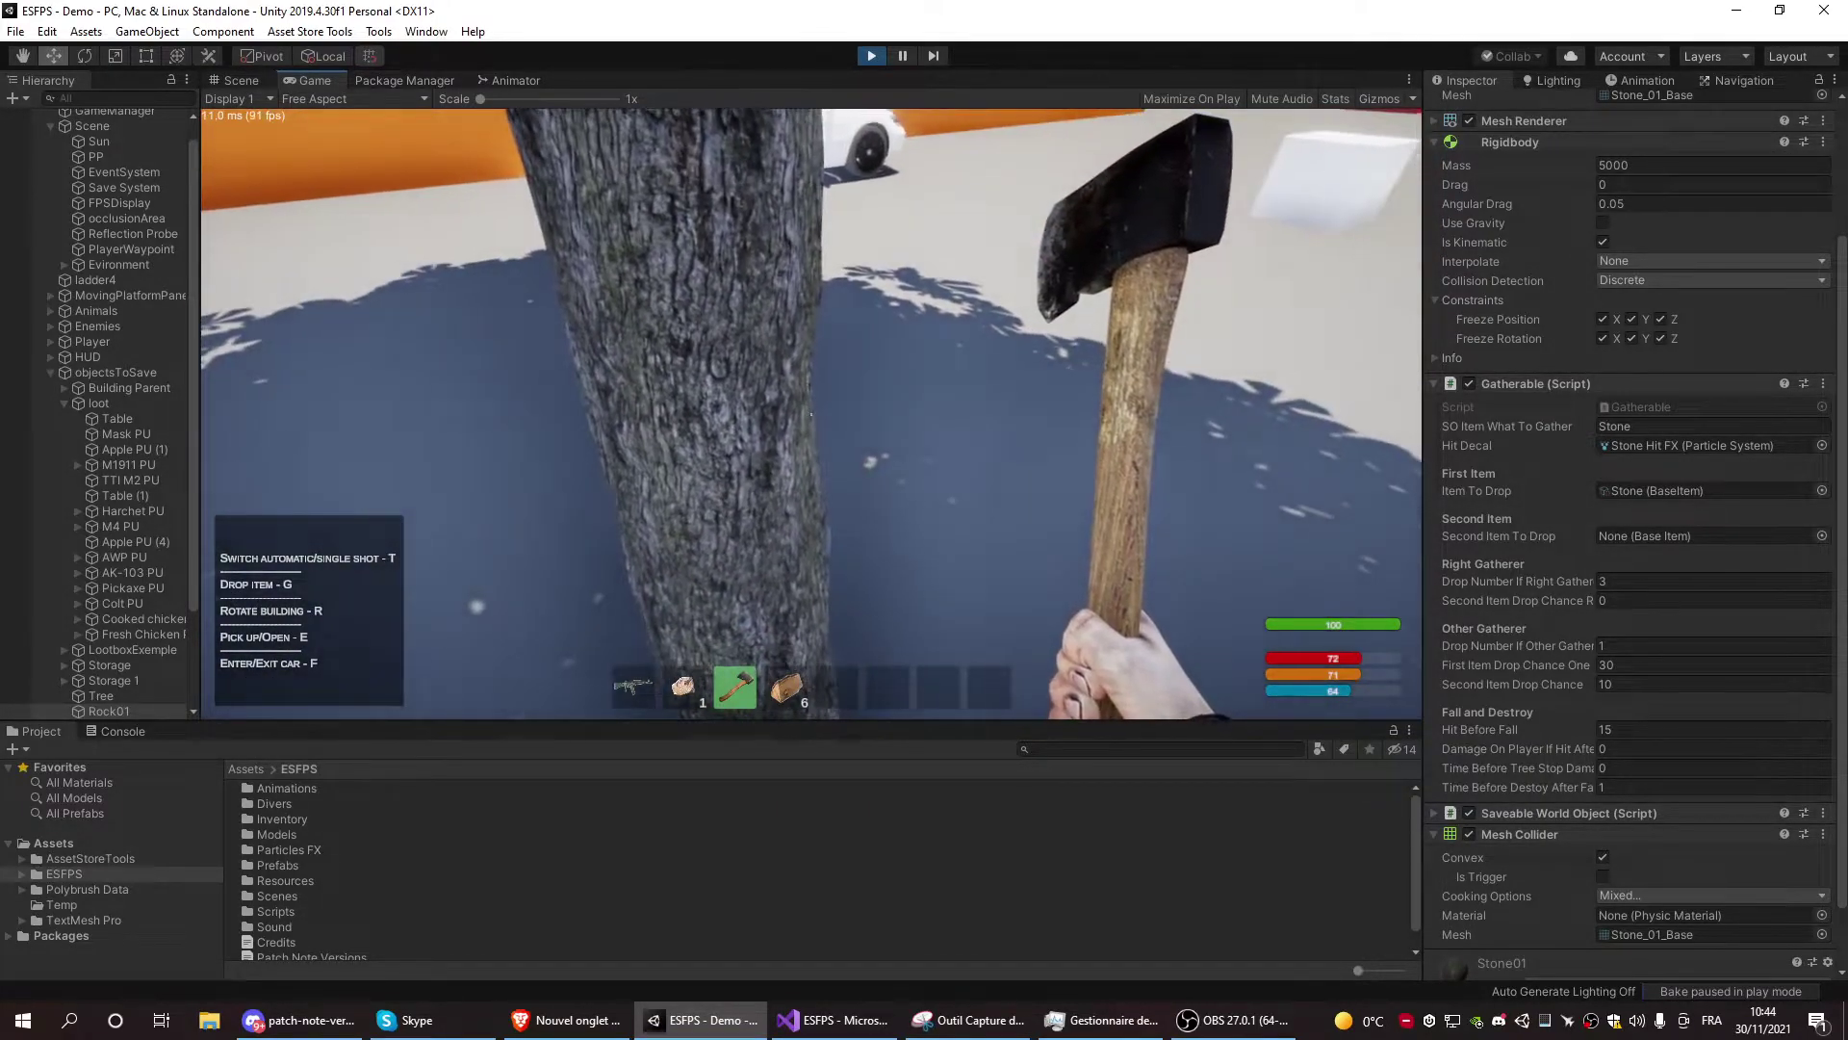
{"action": "left_click", "coordinate": [813, 415]}
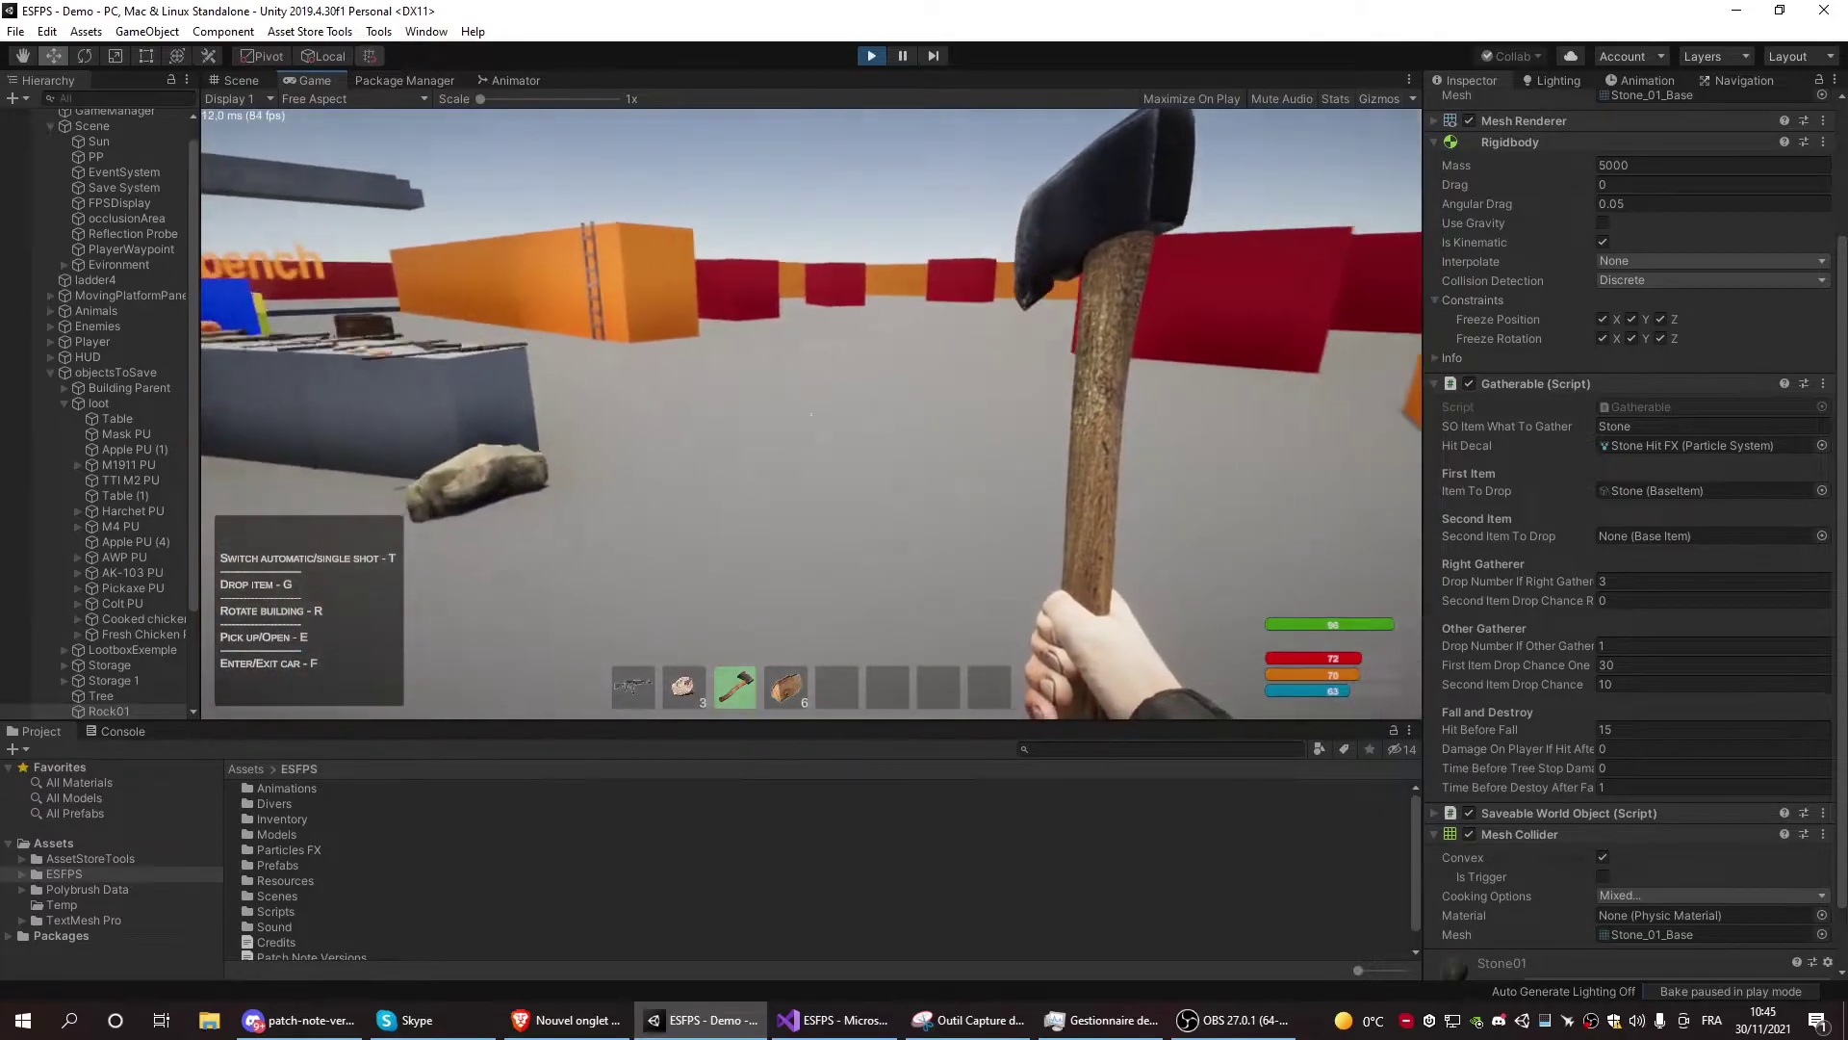
{"action": "key", "text": "g"}
{"action": "key", "text": "3"}
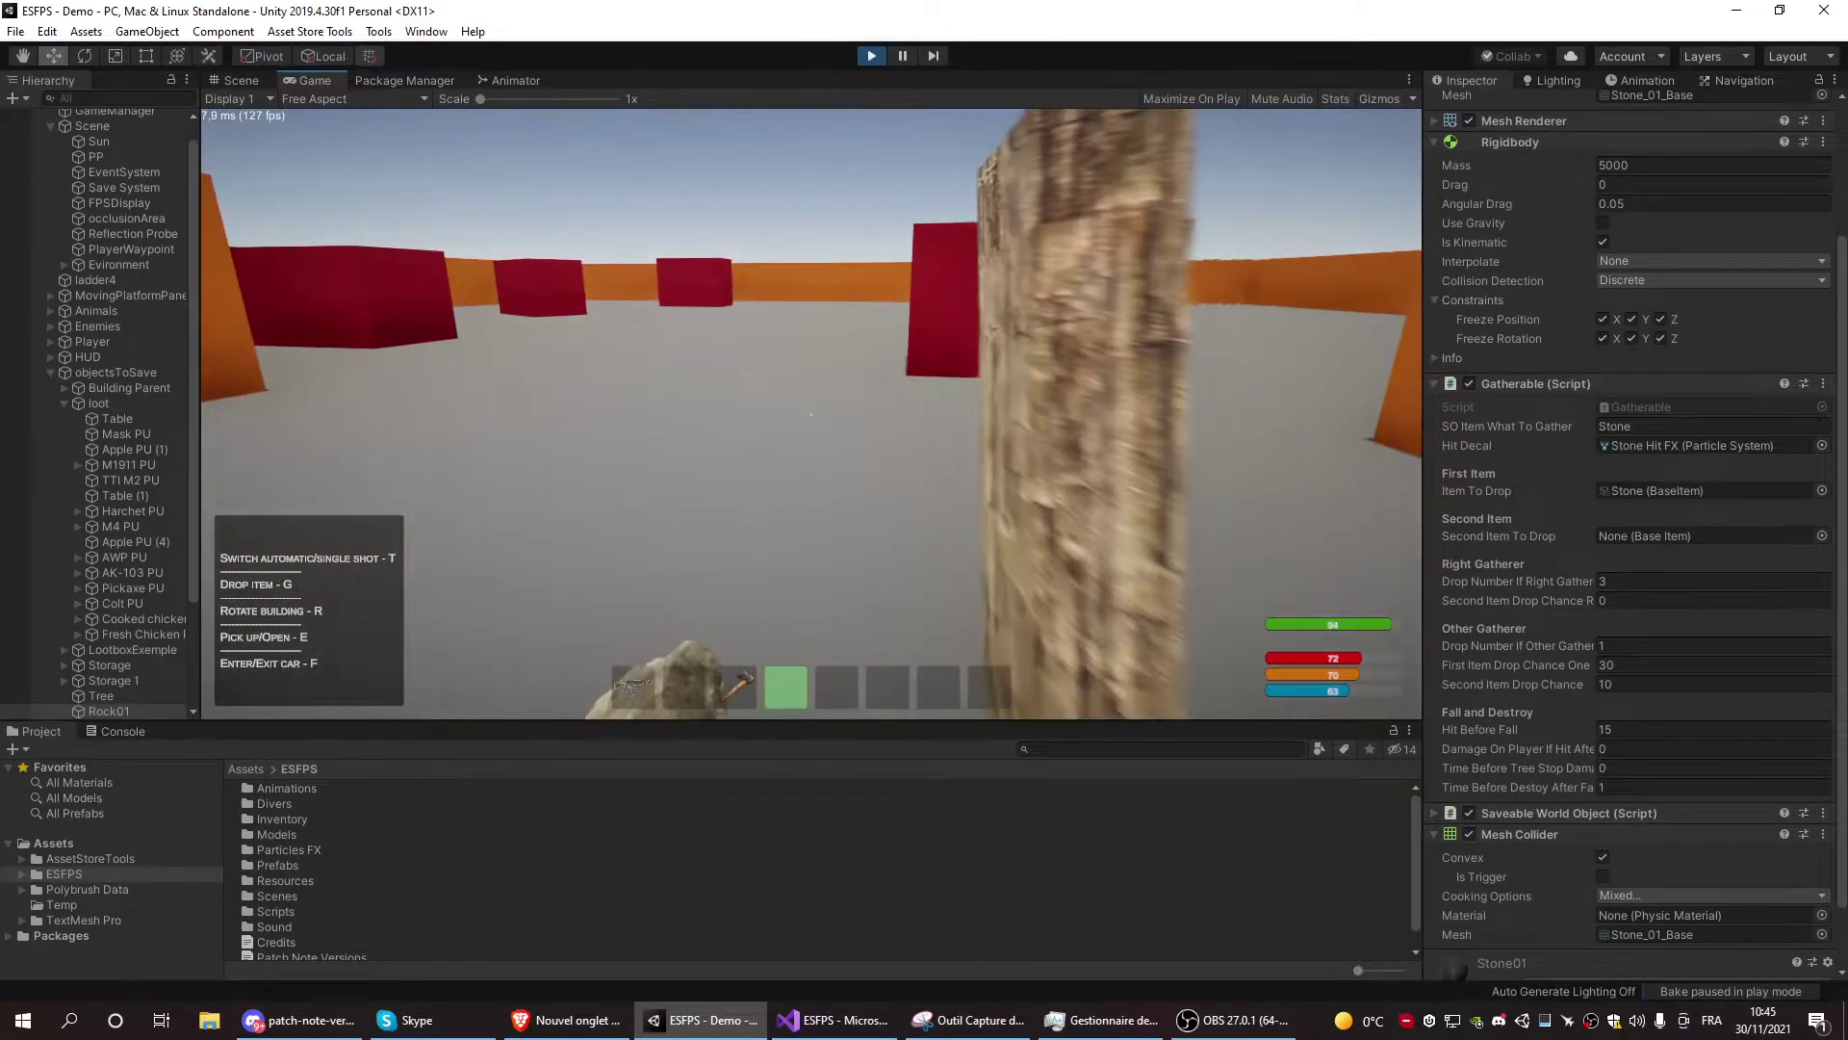
Get into the white car, drive it around the arena, and get out
{"action": "key", "text": "Tab"}
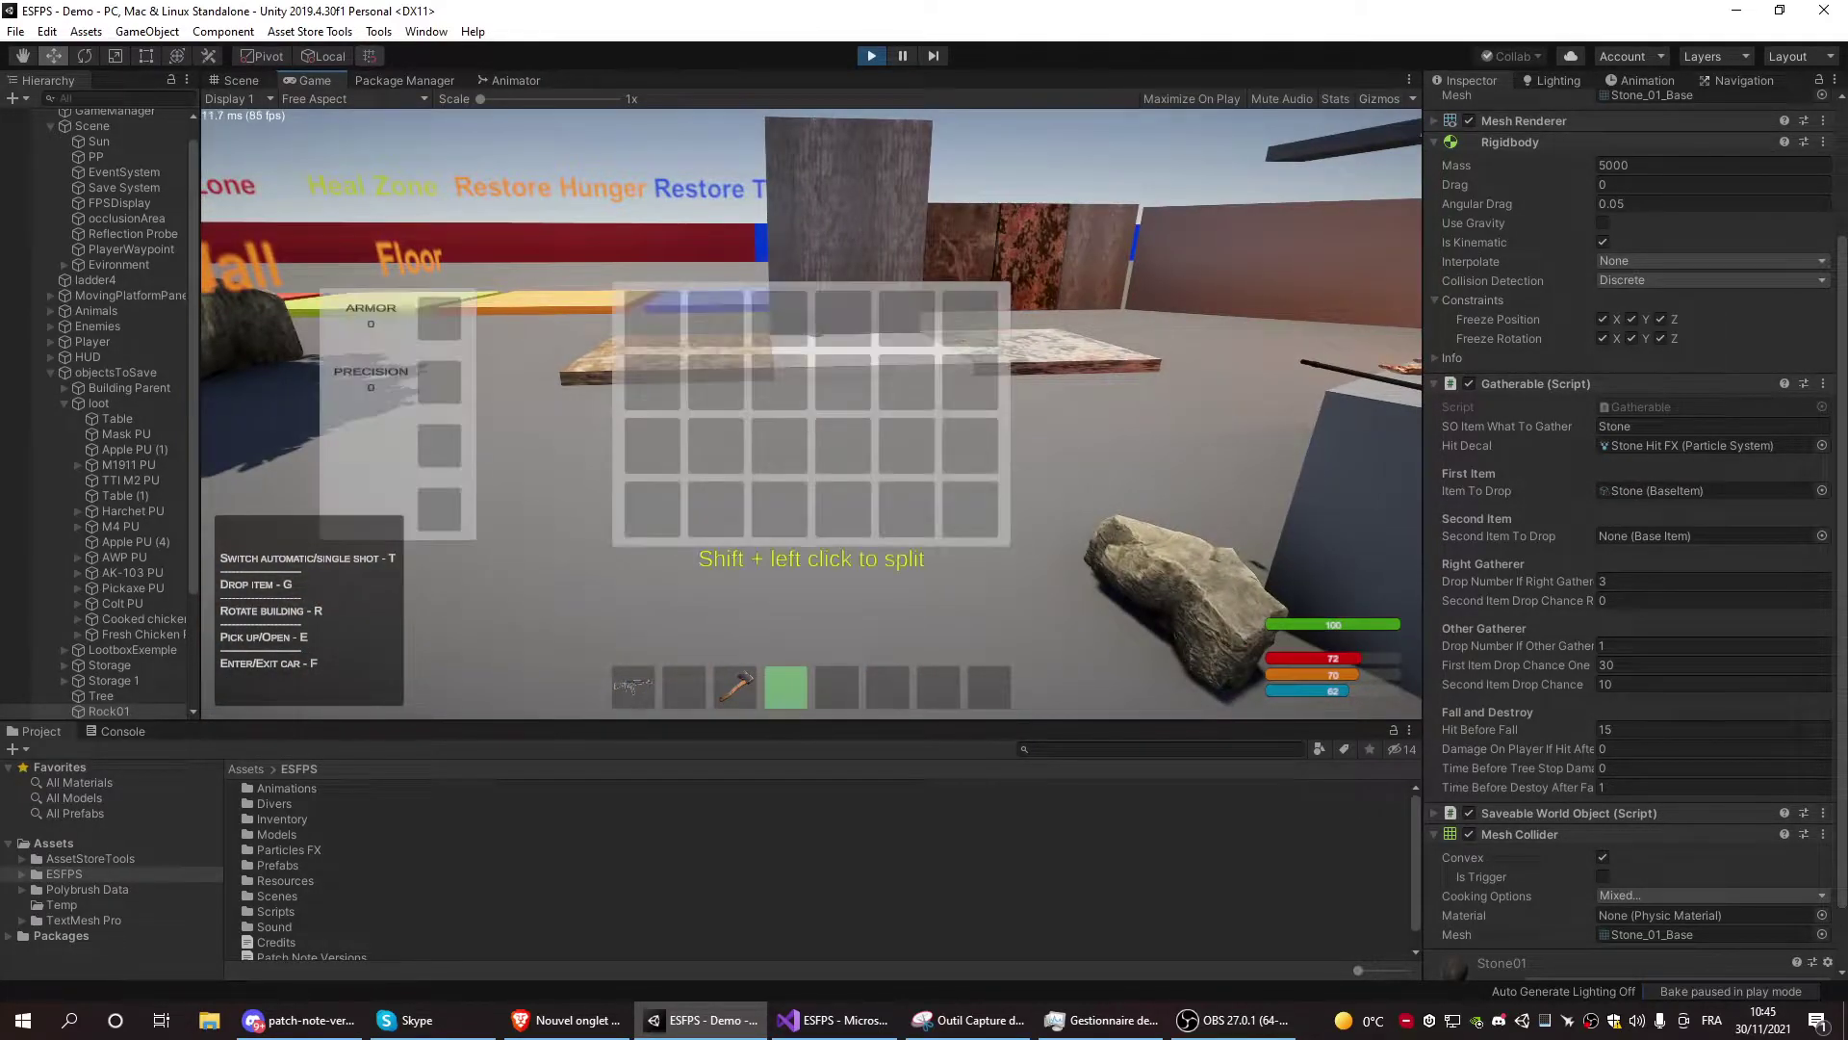
{"action": "key", "text": "Tab"}
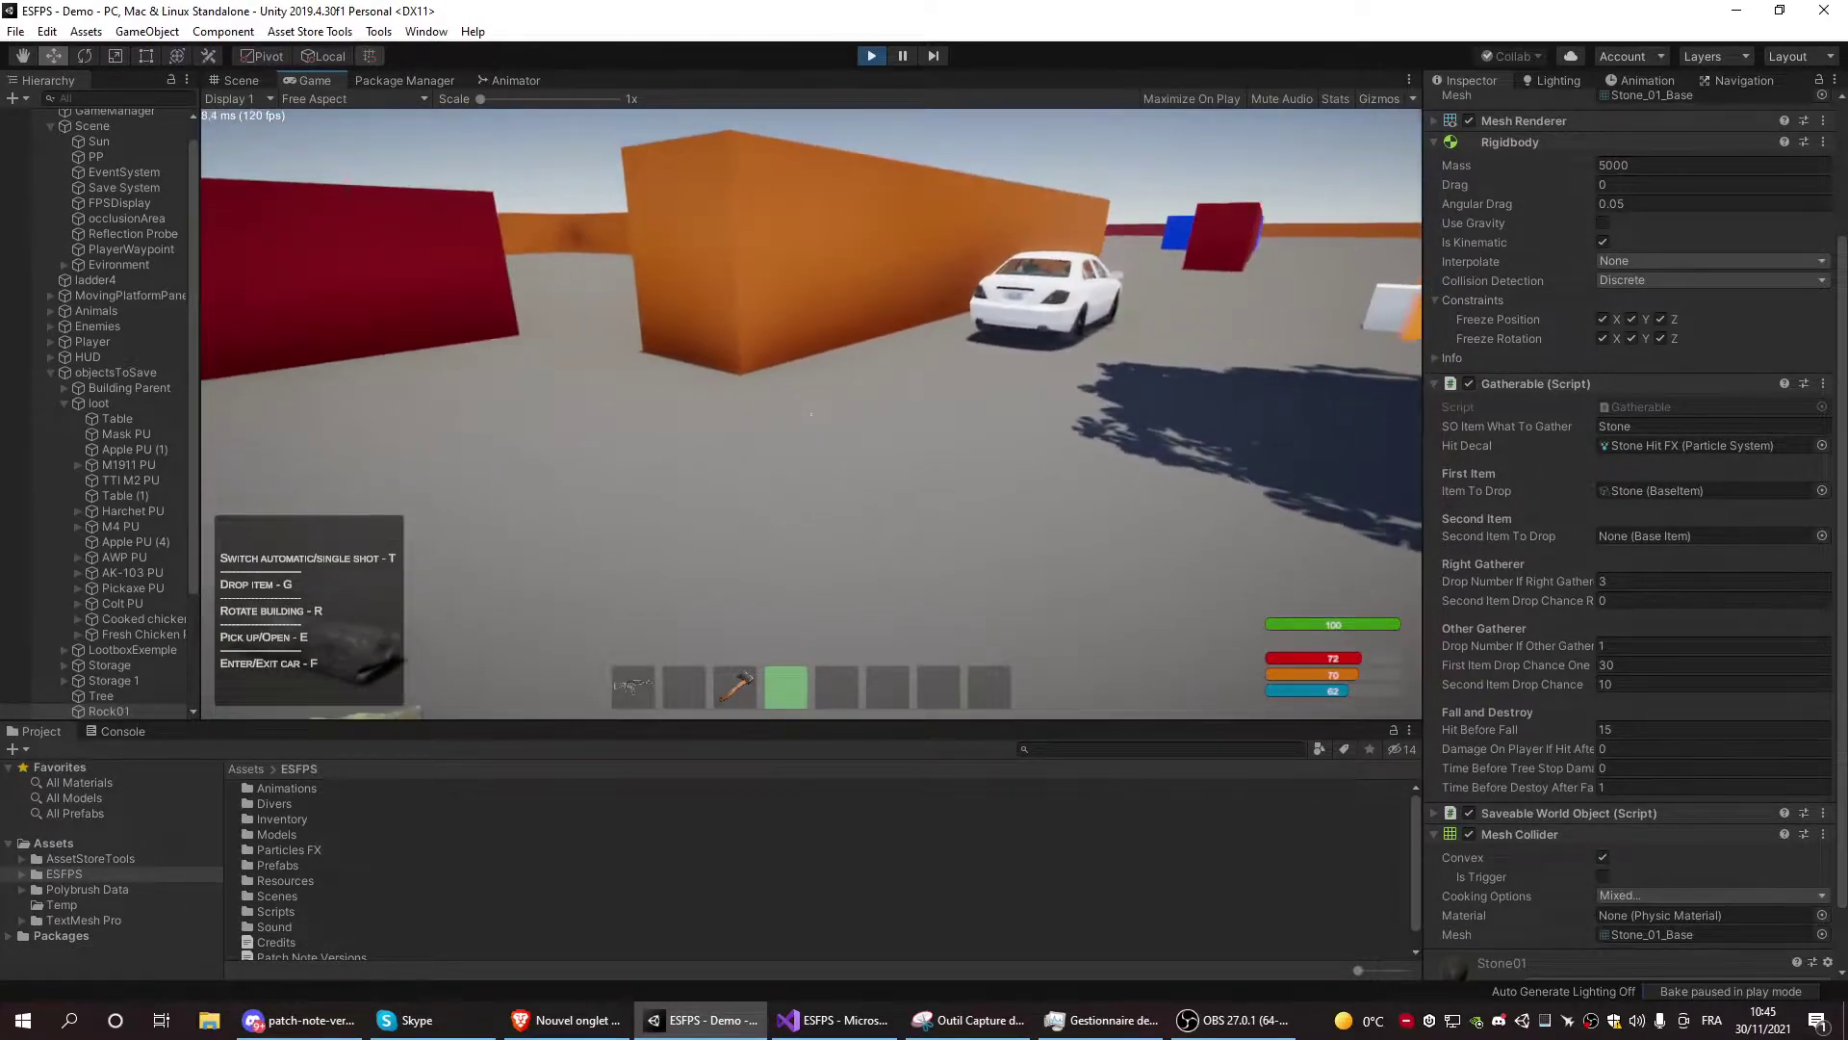
{"action": "key", "text": "Tab"}
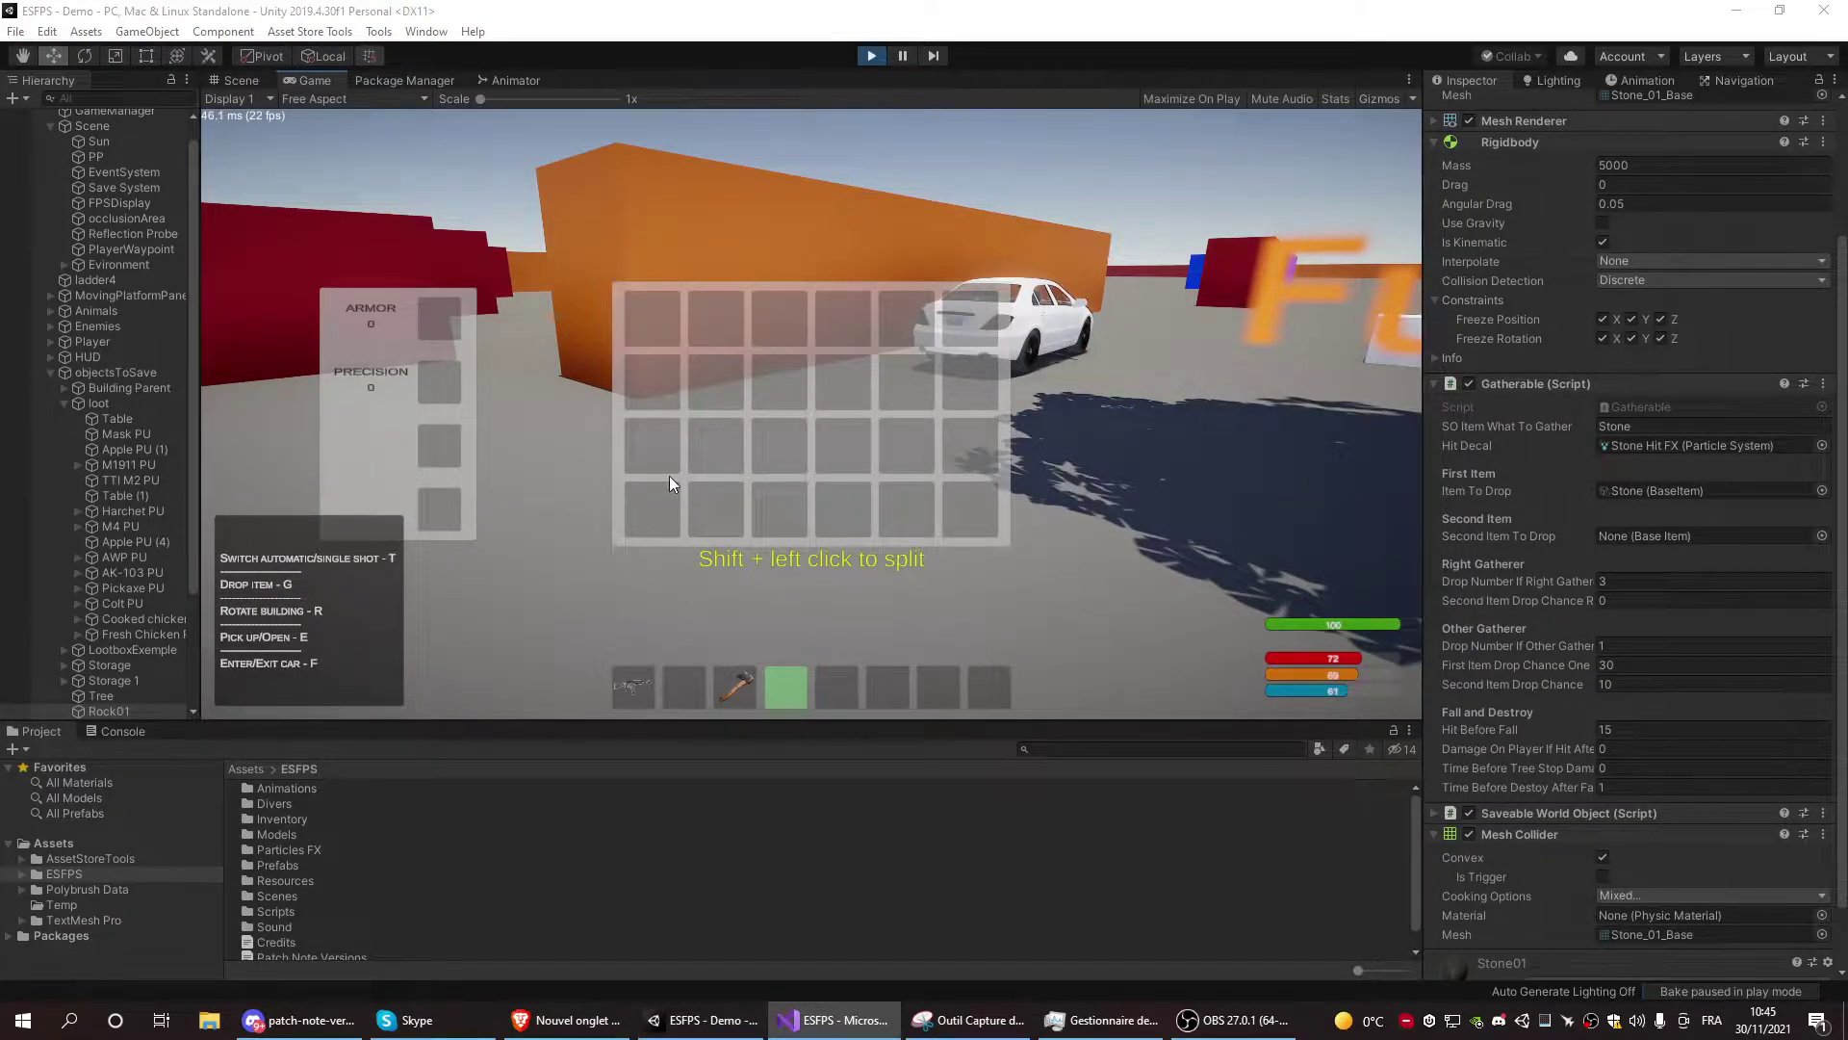
{"action": "key", "text": "Tab"}
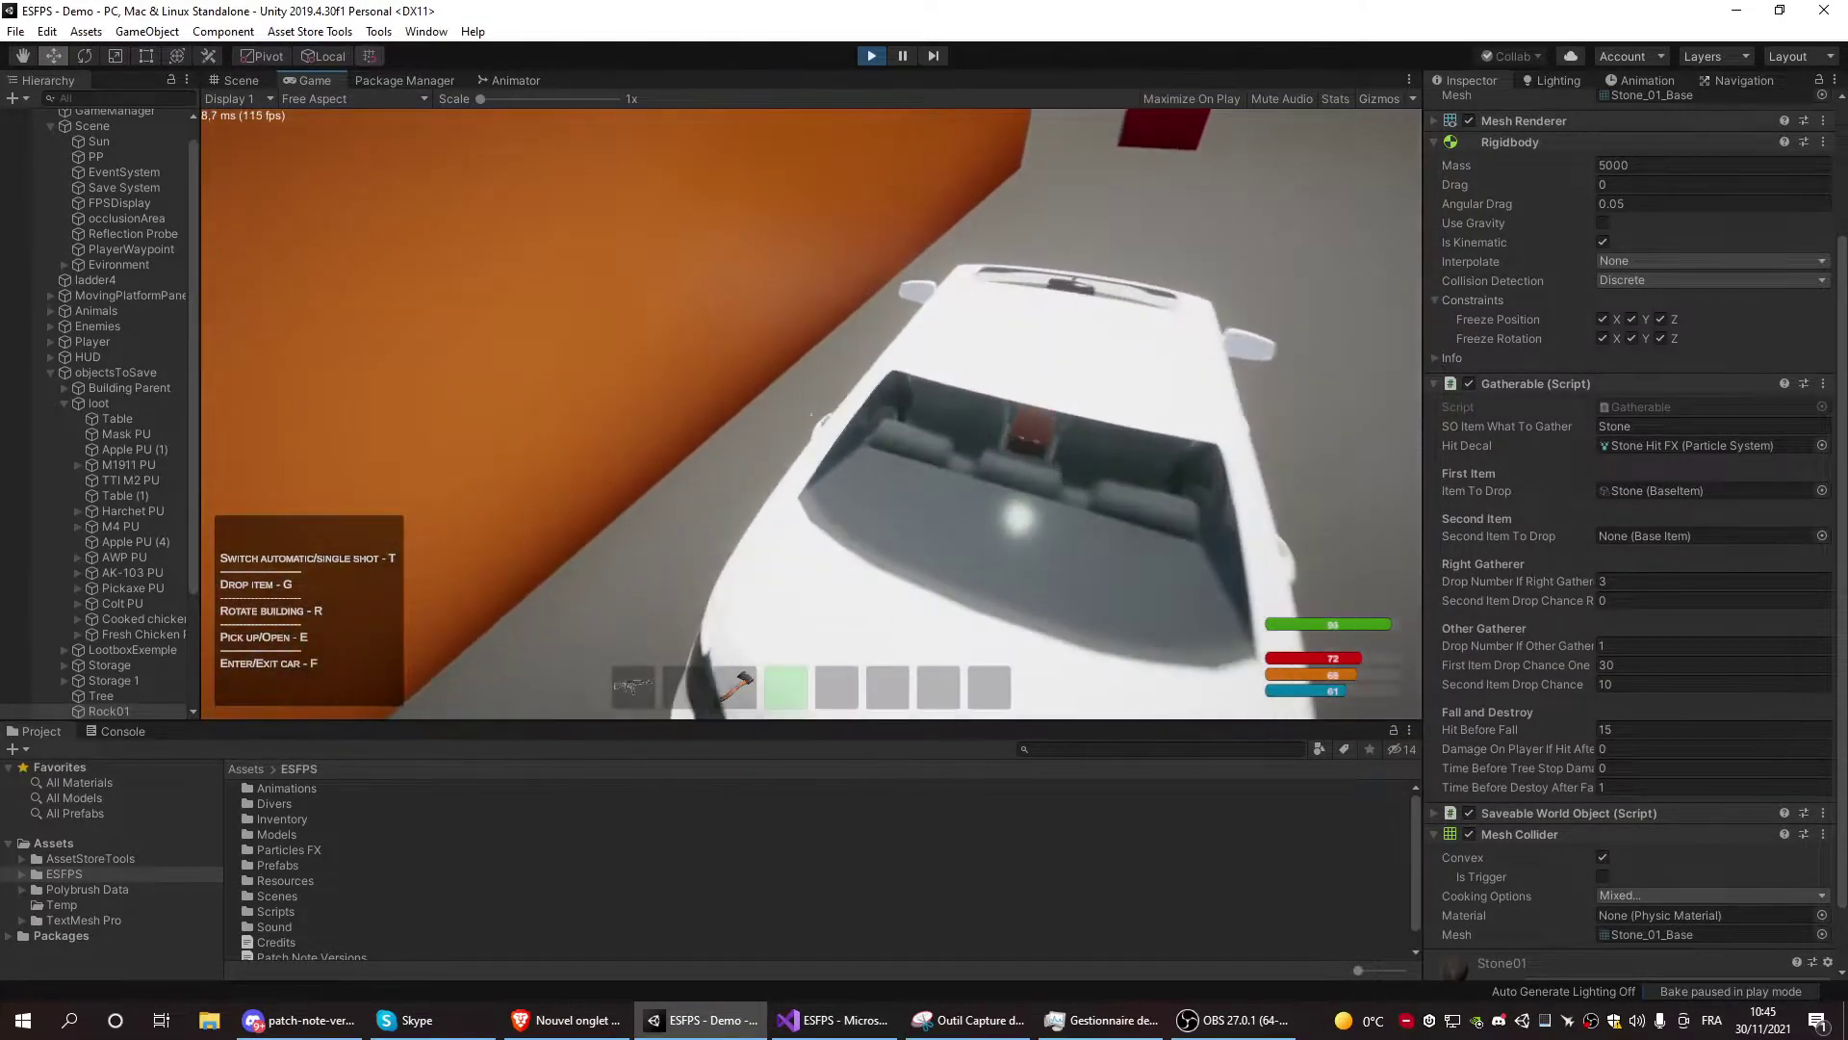
{"action": "key", "text": "f"}
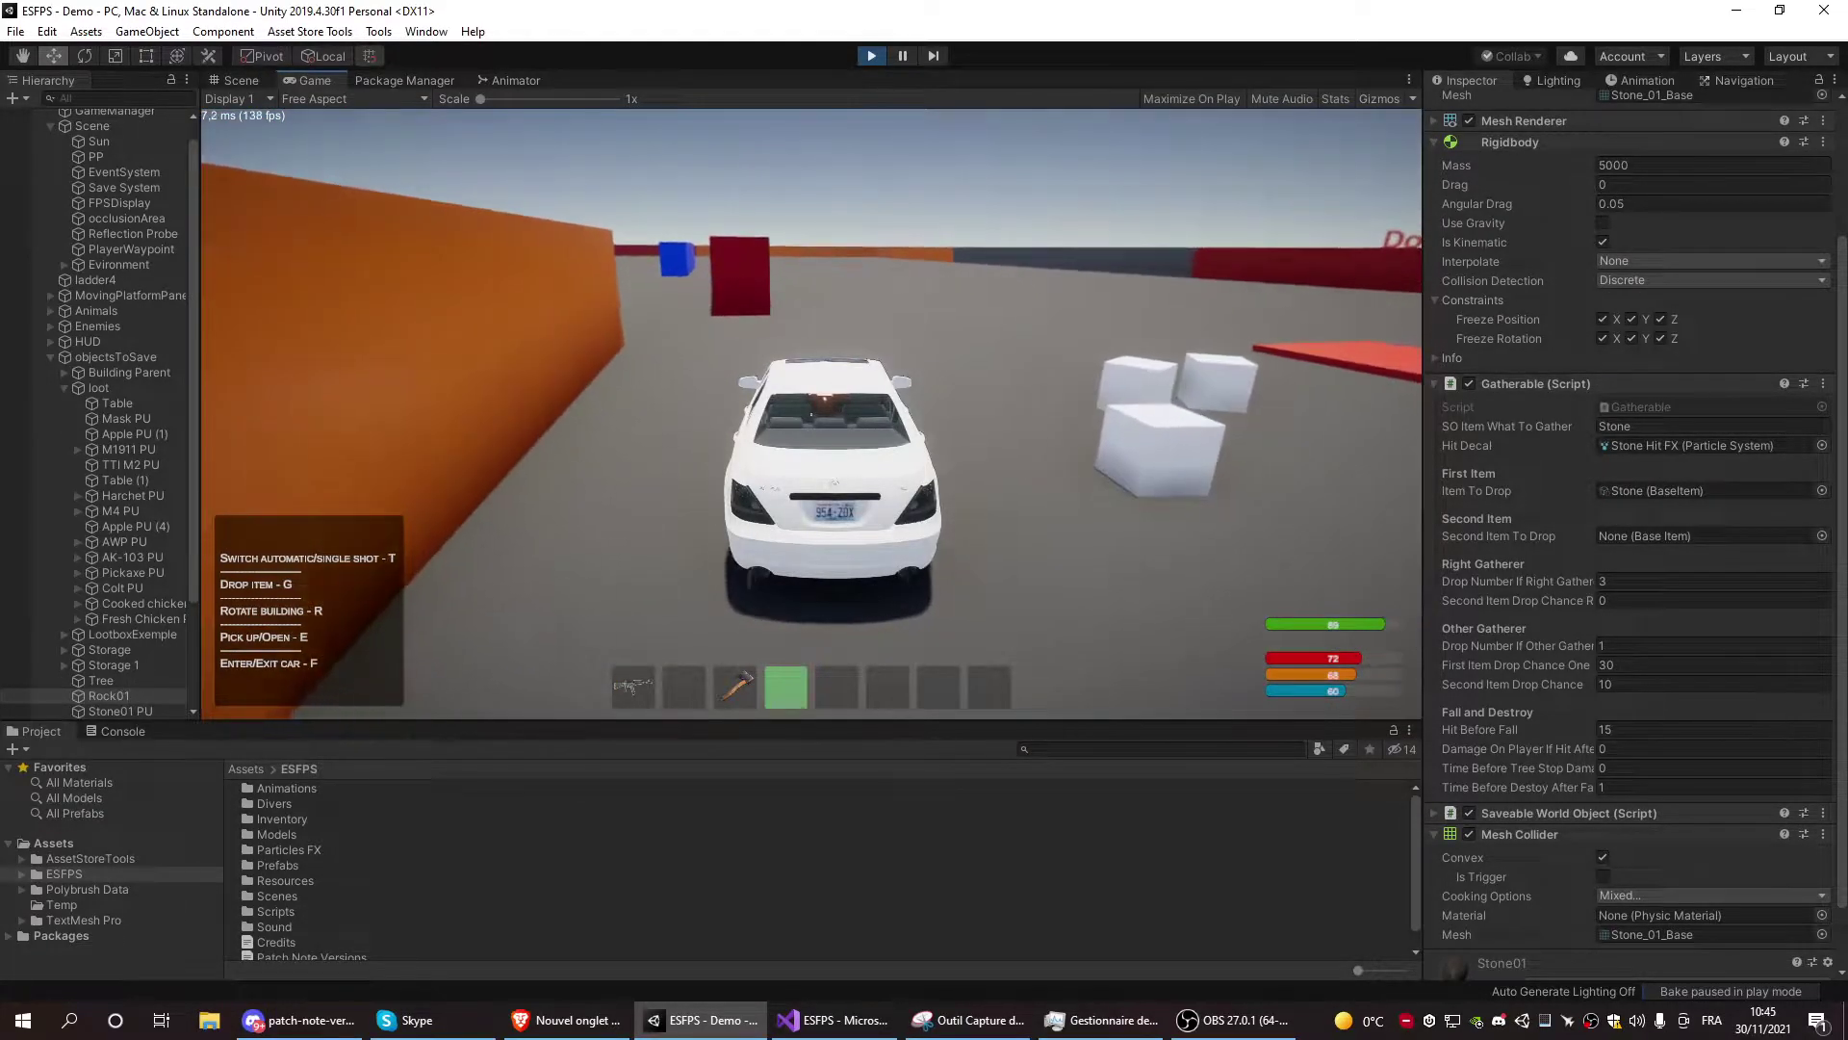
{"action": "key", "text": "d"}
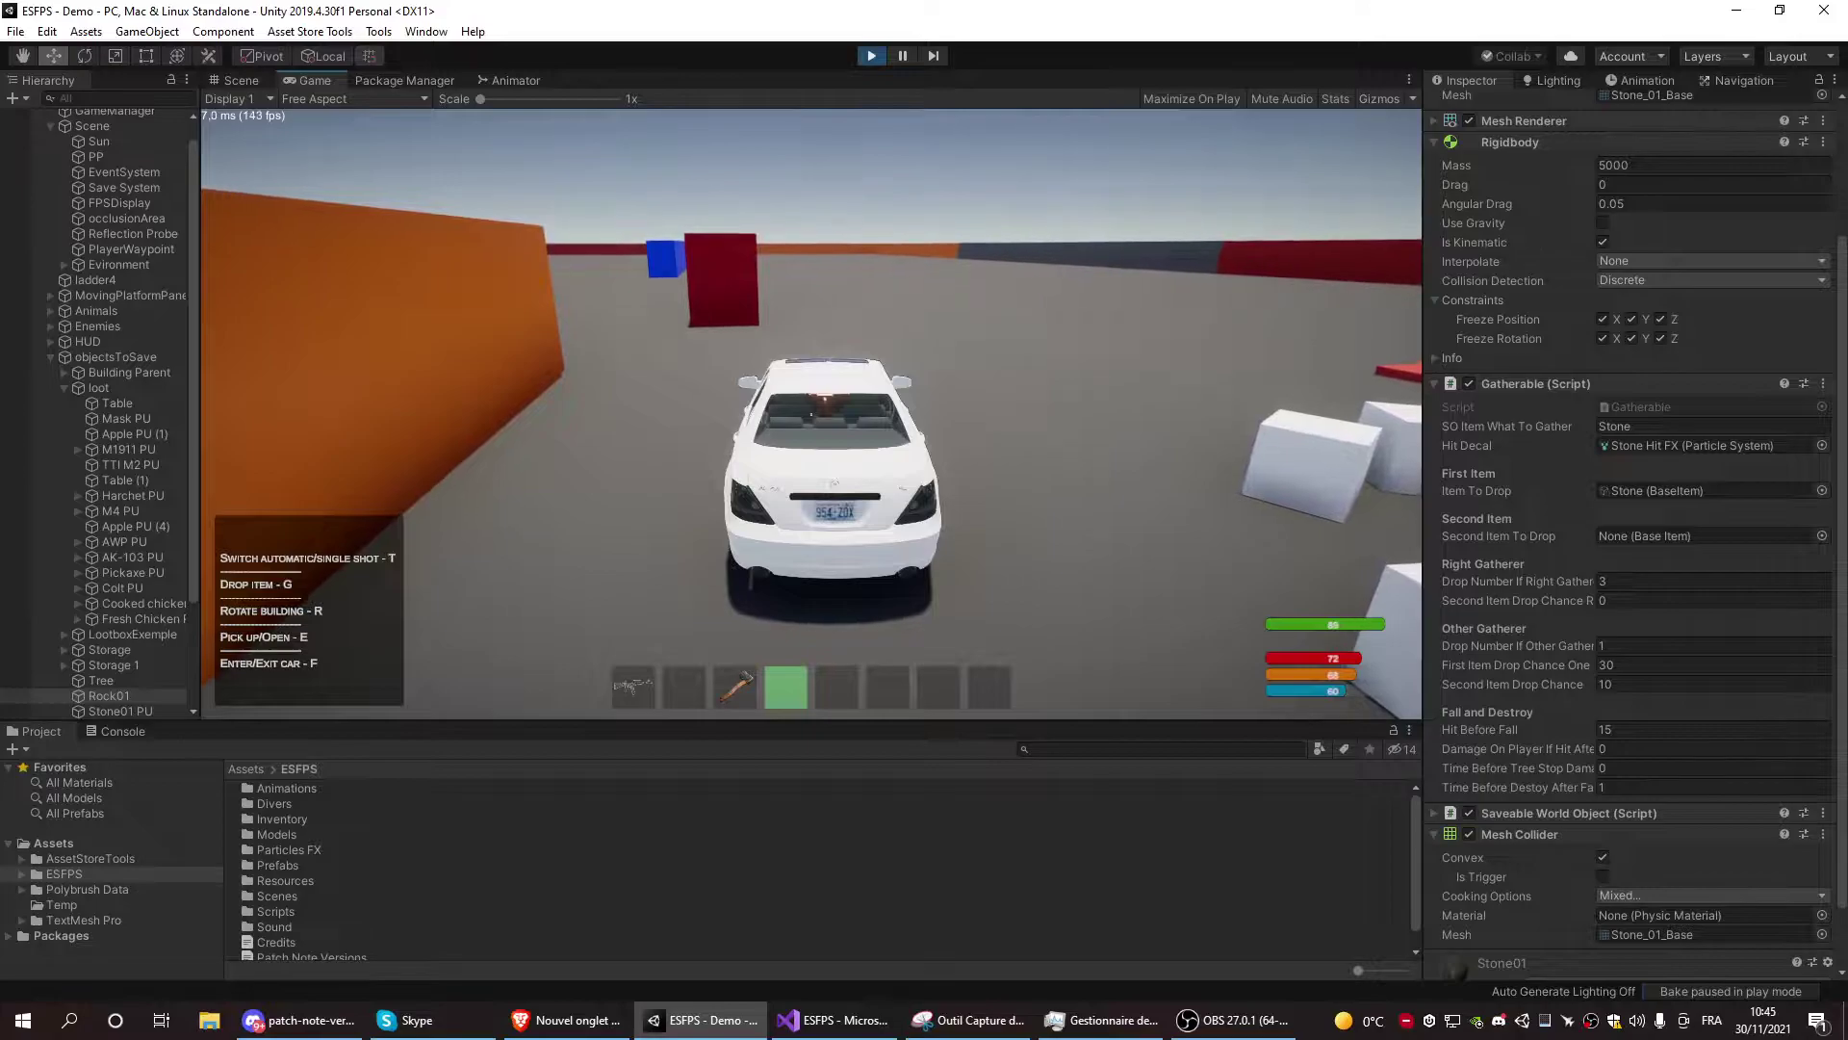
{"action": "key", "text": "f"}
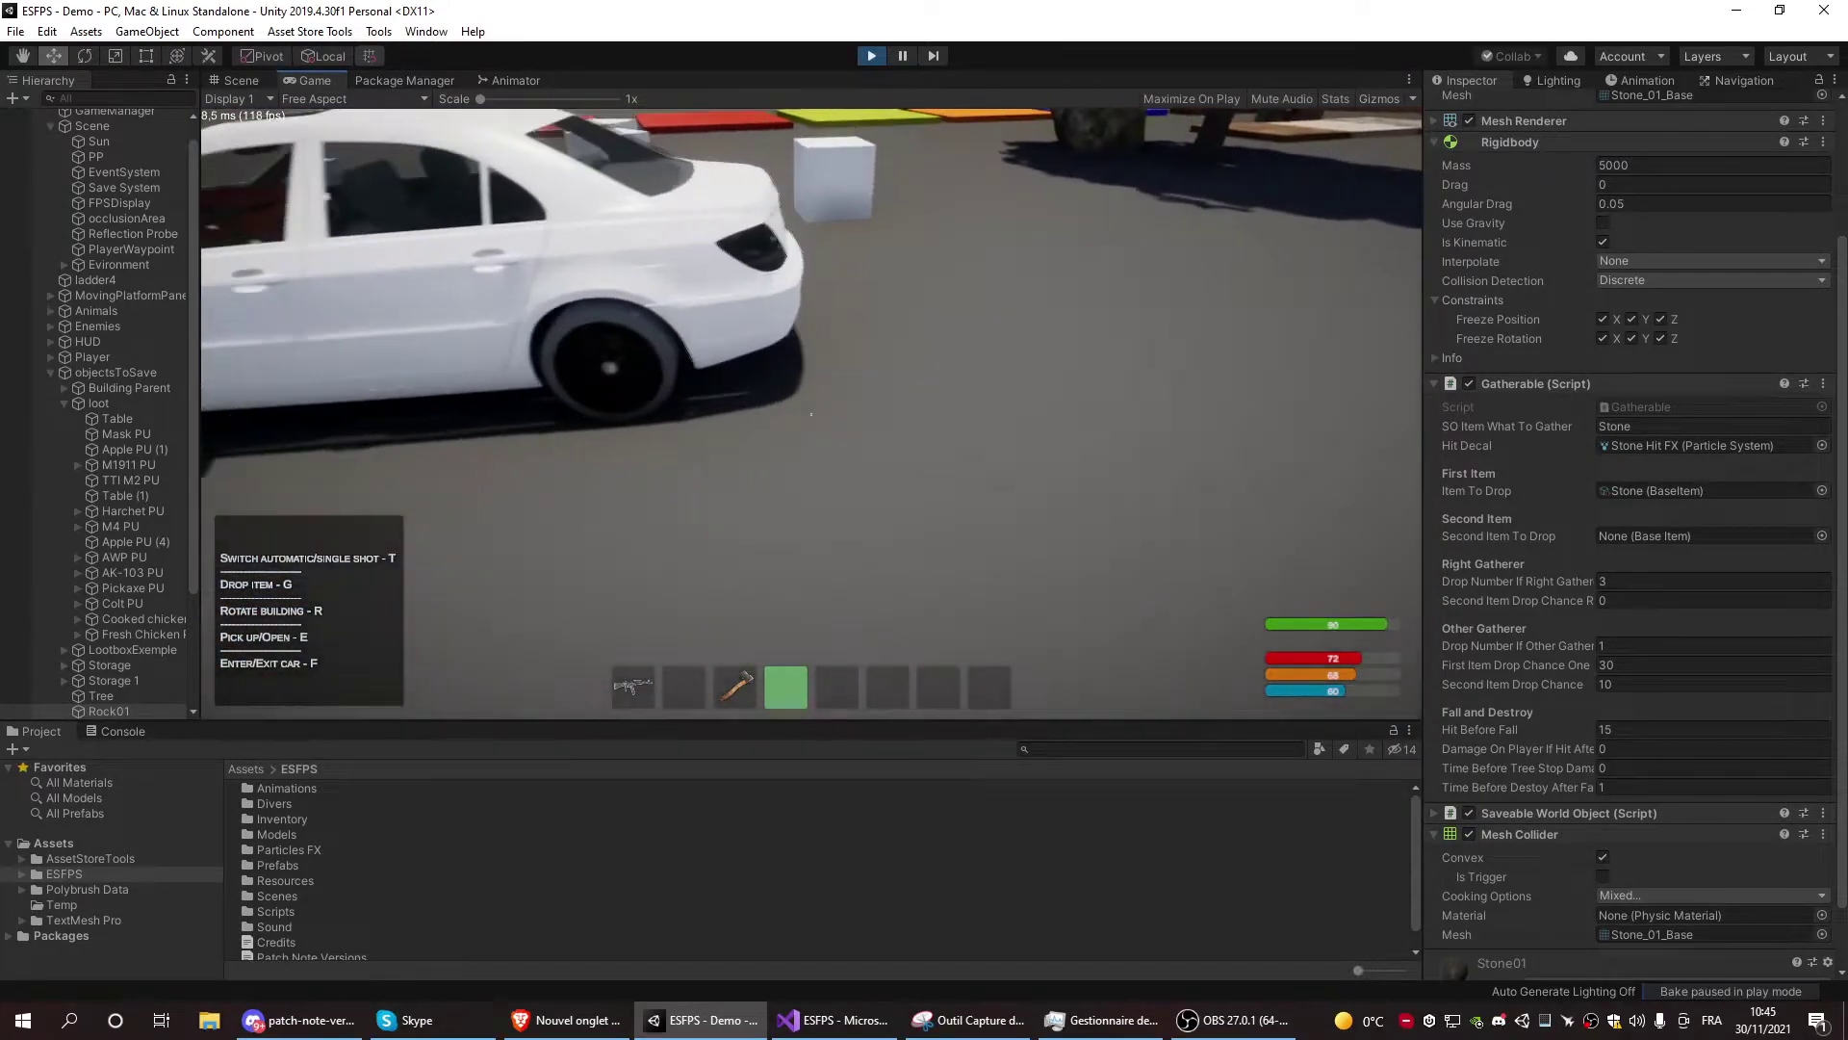
{"action": "key", "text": "f"}
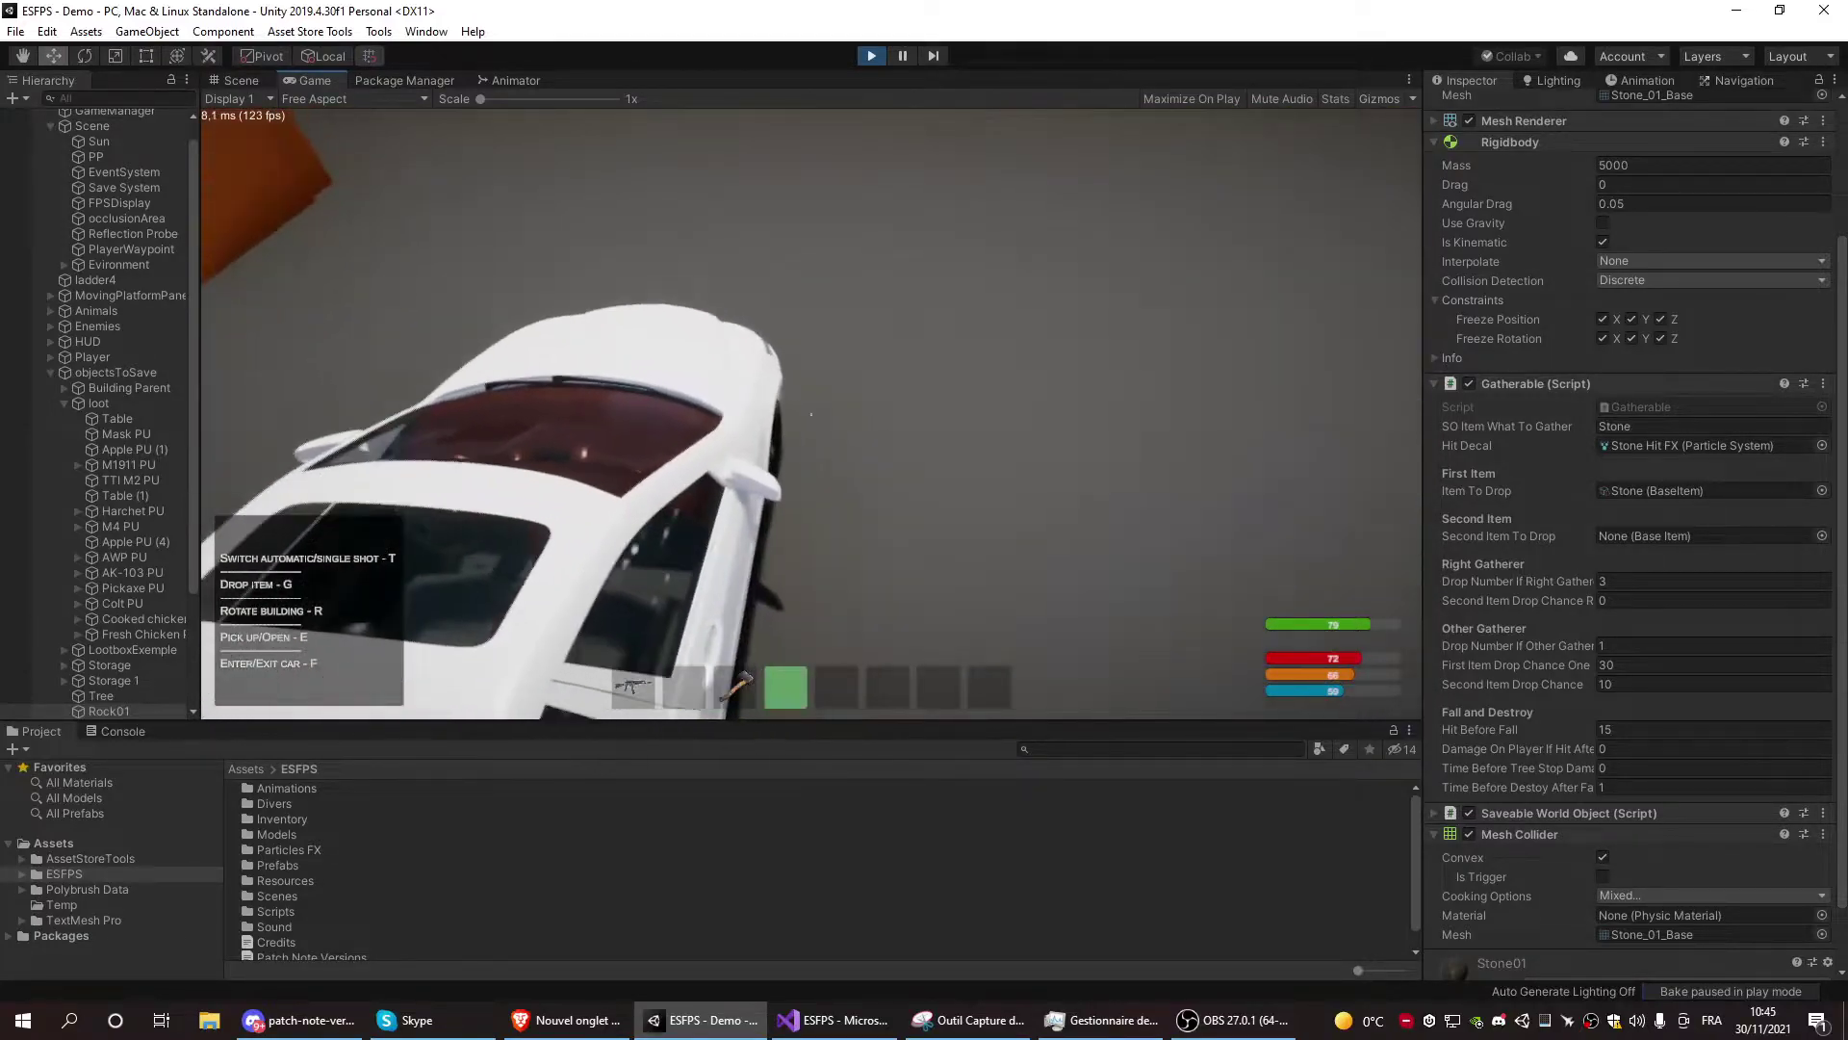
{"action": "key", "text": "f"}
{"action": "key", "text": "f"}
{"action": "key", "text": "f"}
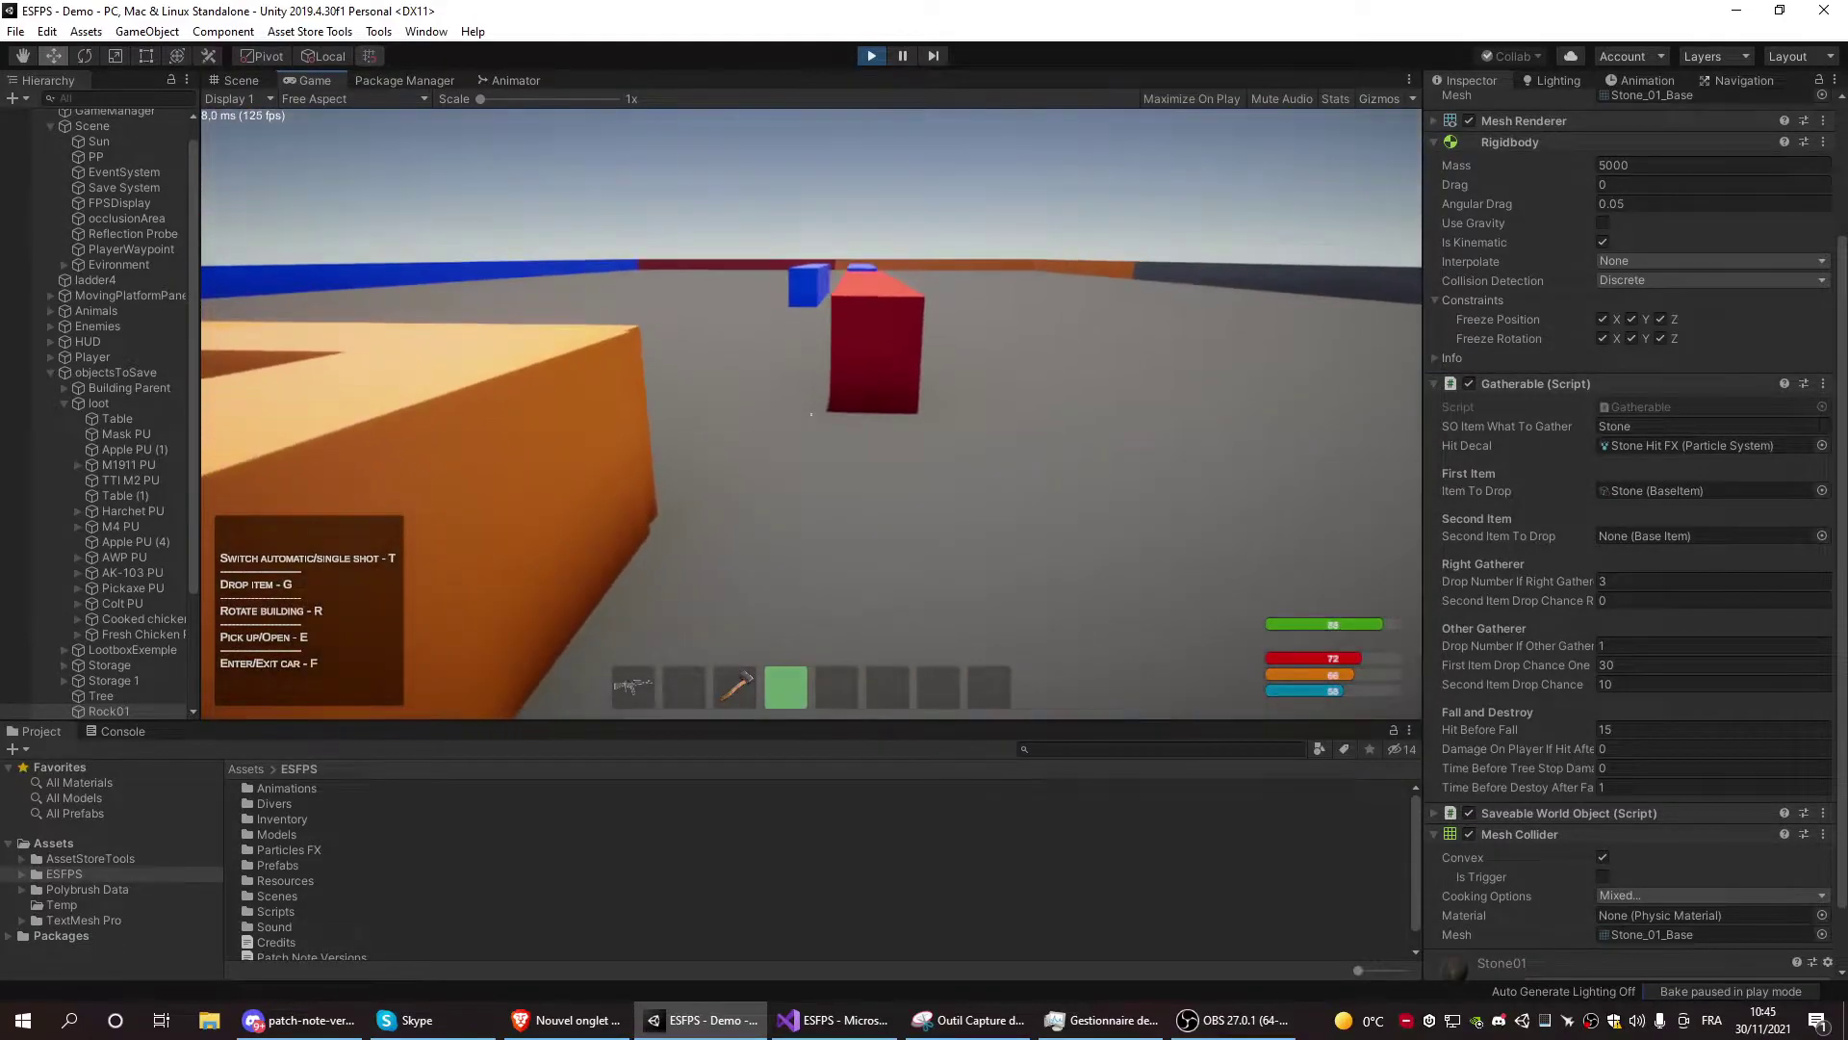
Walk along the orange wall back to the tree area and open the inventory
{"action": "key", "text": "w"}
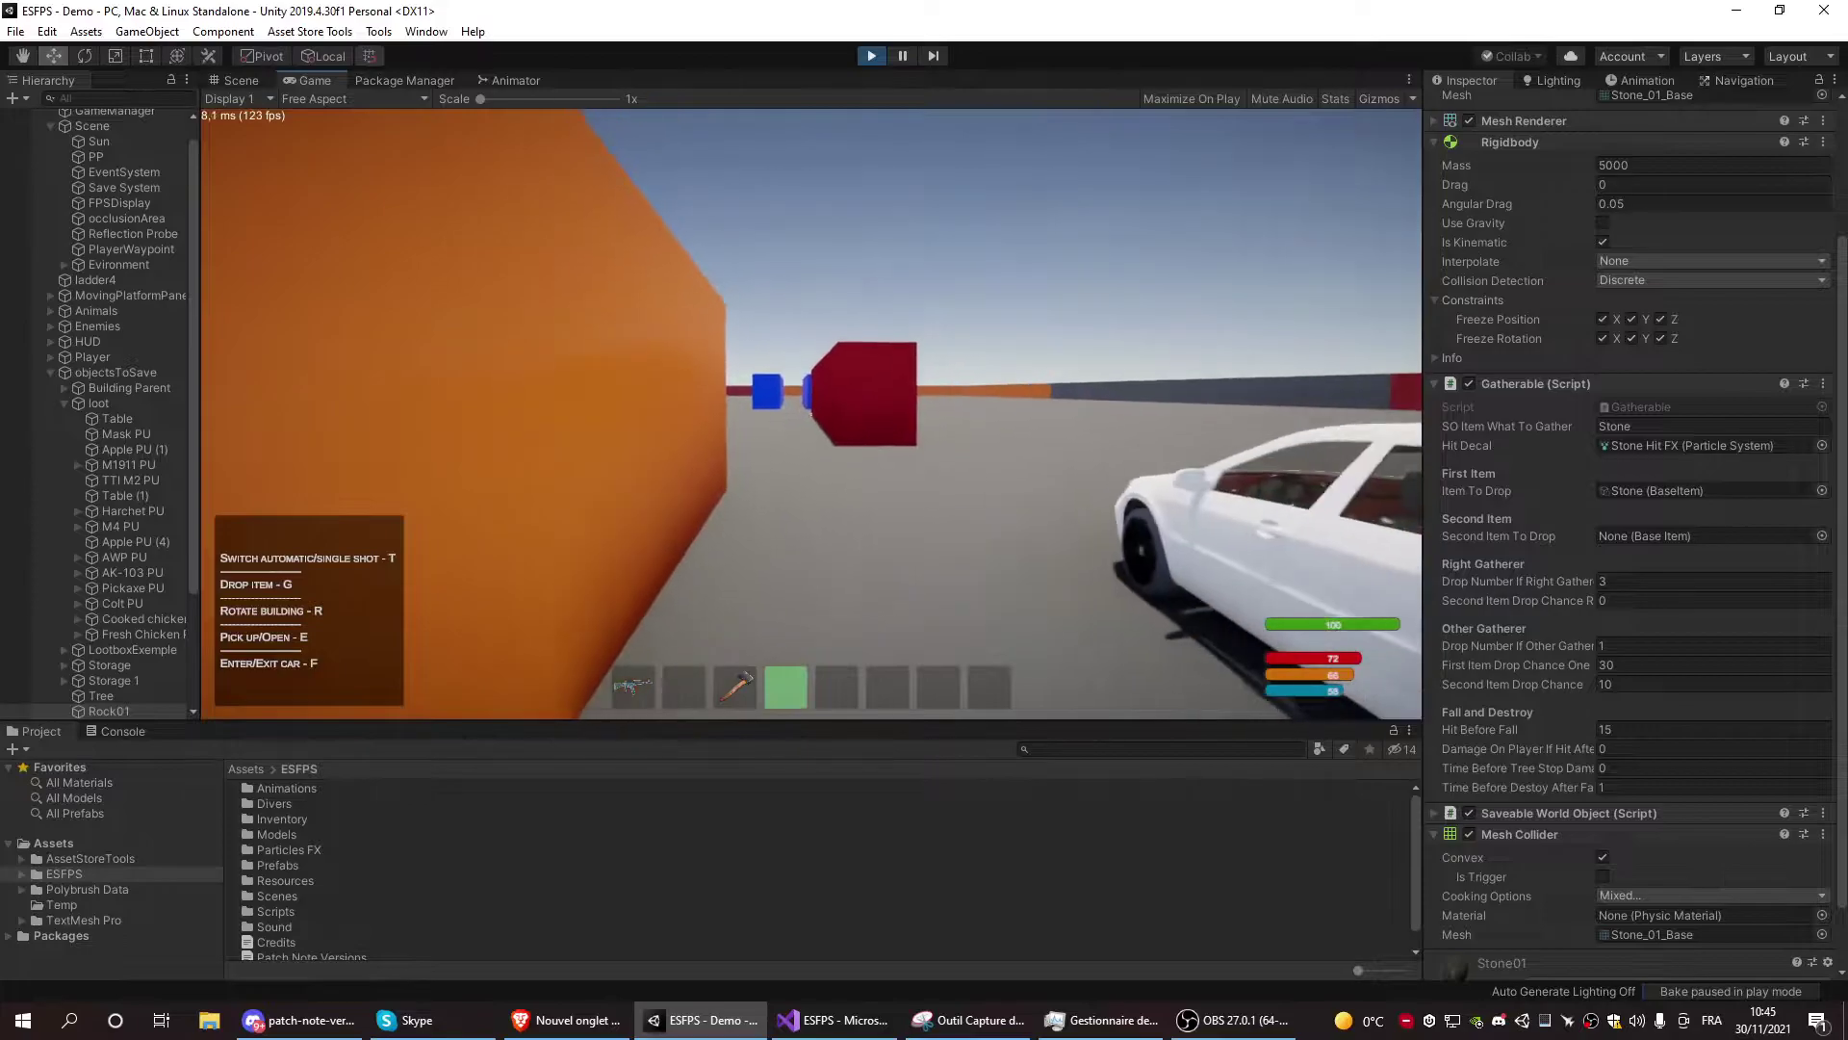
{"action": "key", "text": "w"}
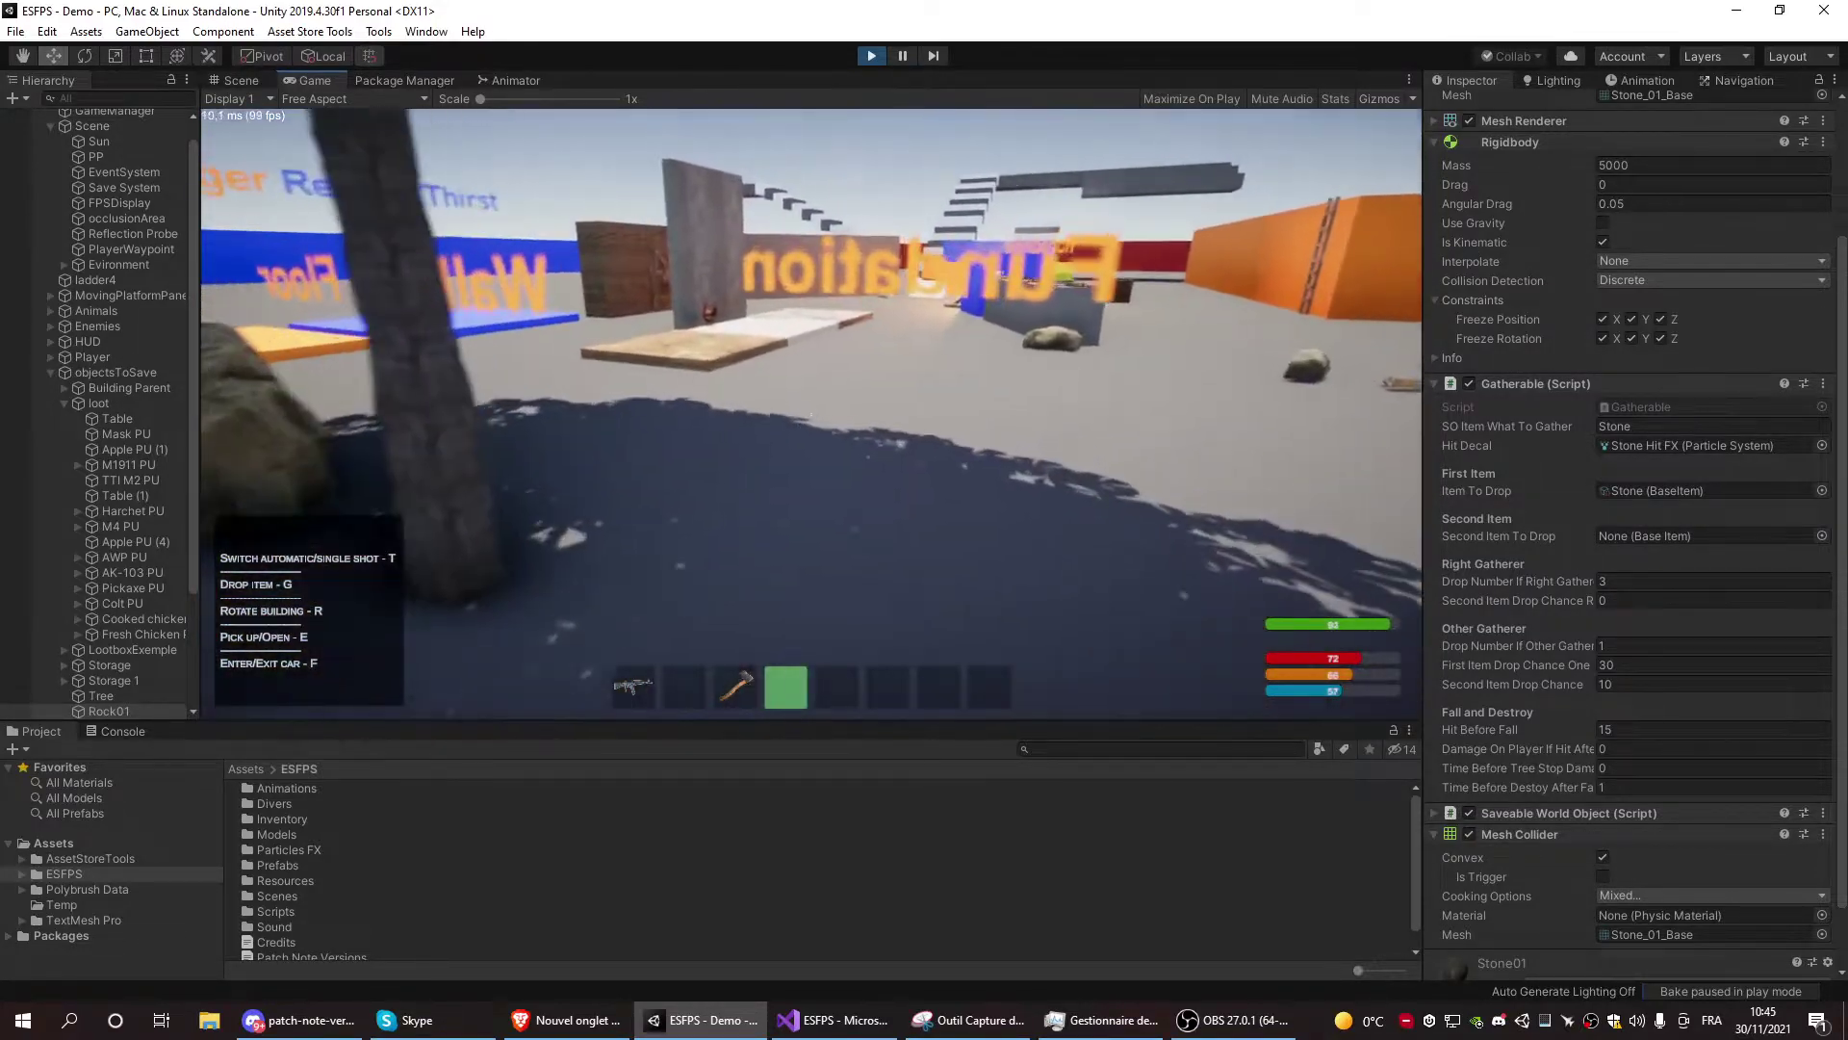
{"action": "key", "text": "Tab"}
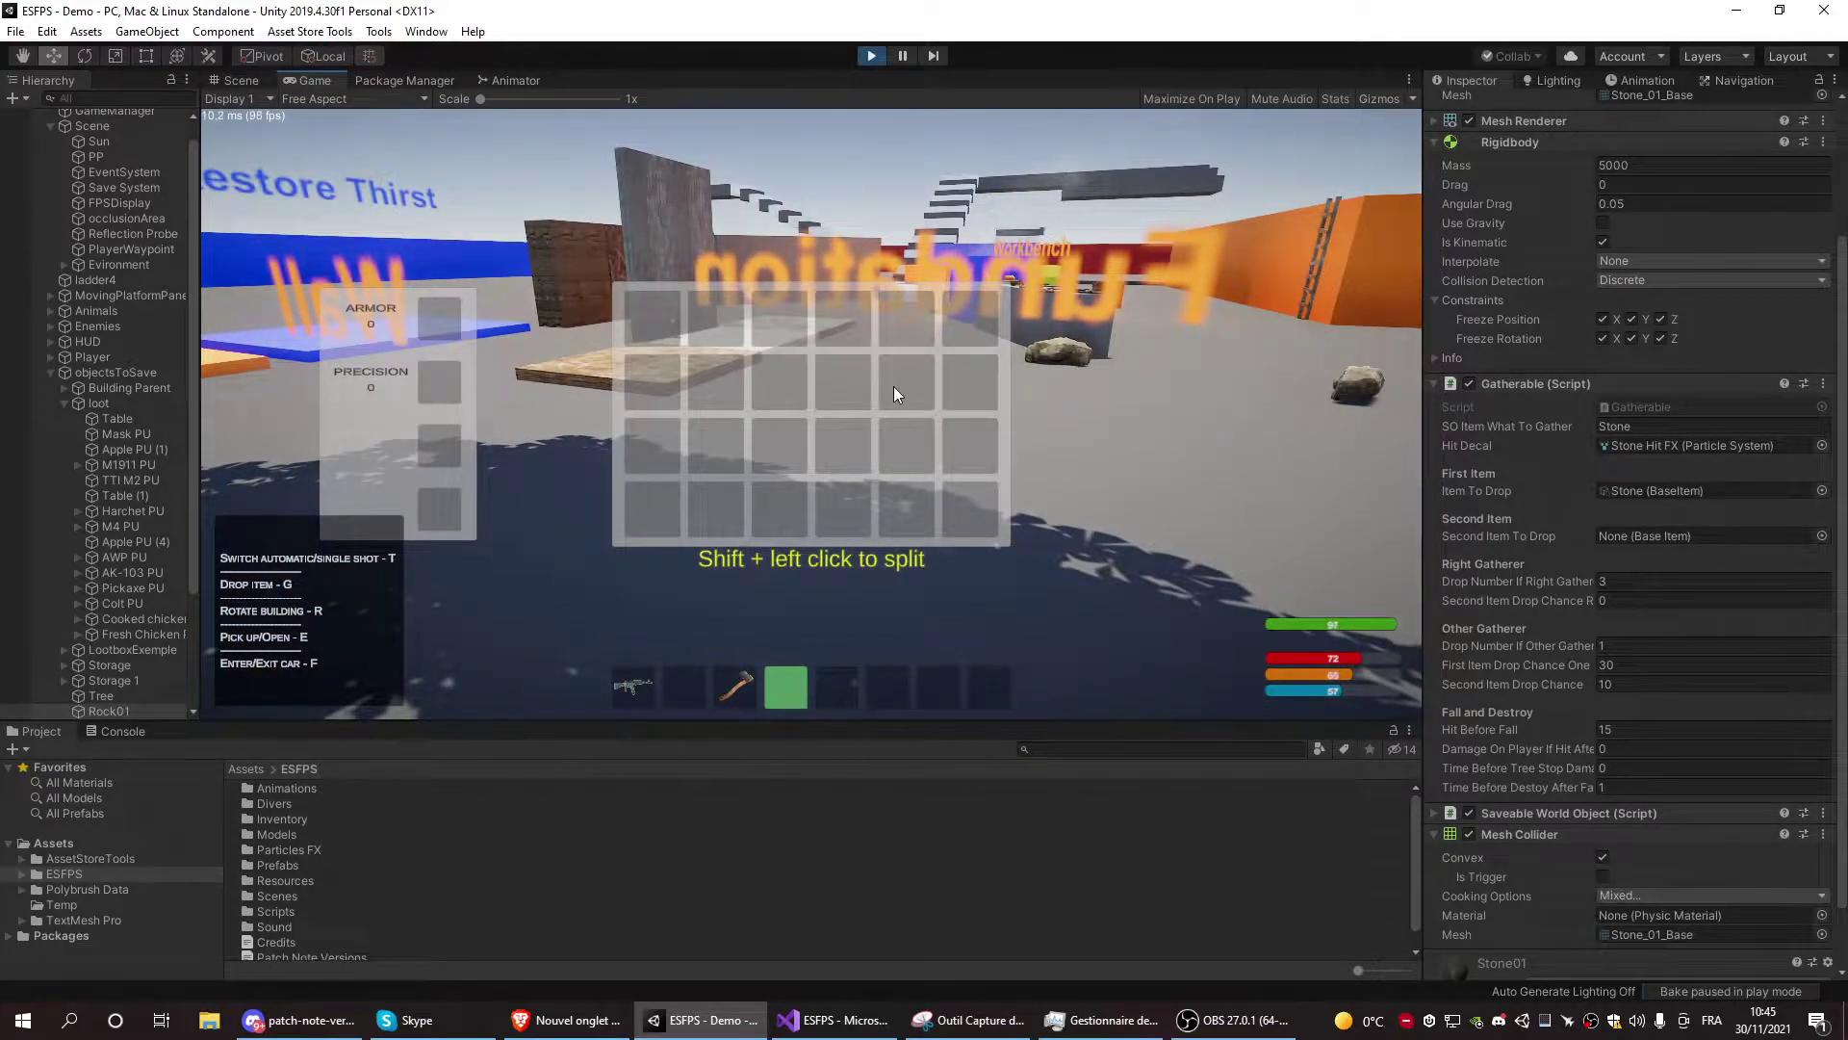
Walk toward the weapons table and move the axe into the last hotbar slot
{"action": "key", "text": "Tab"}
{"action": "key", "text": "w"}
{"action": "key", "text": "Tab"}
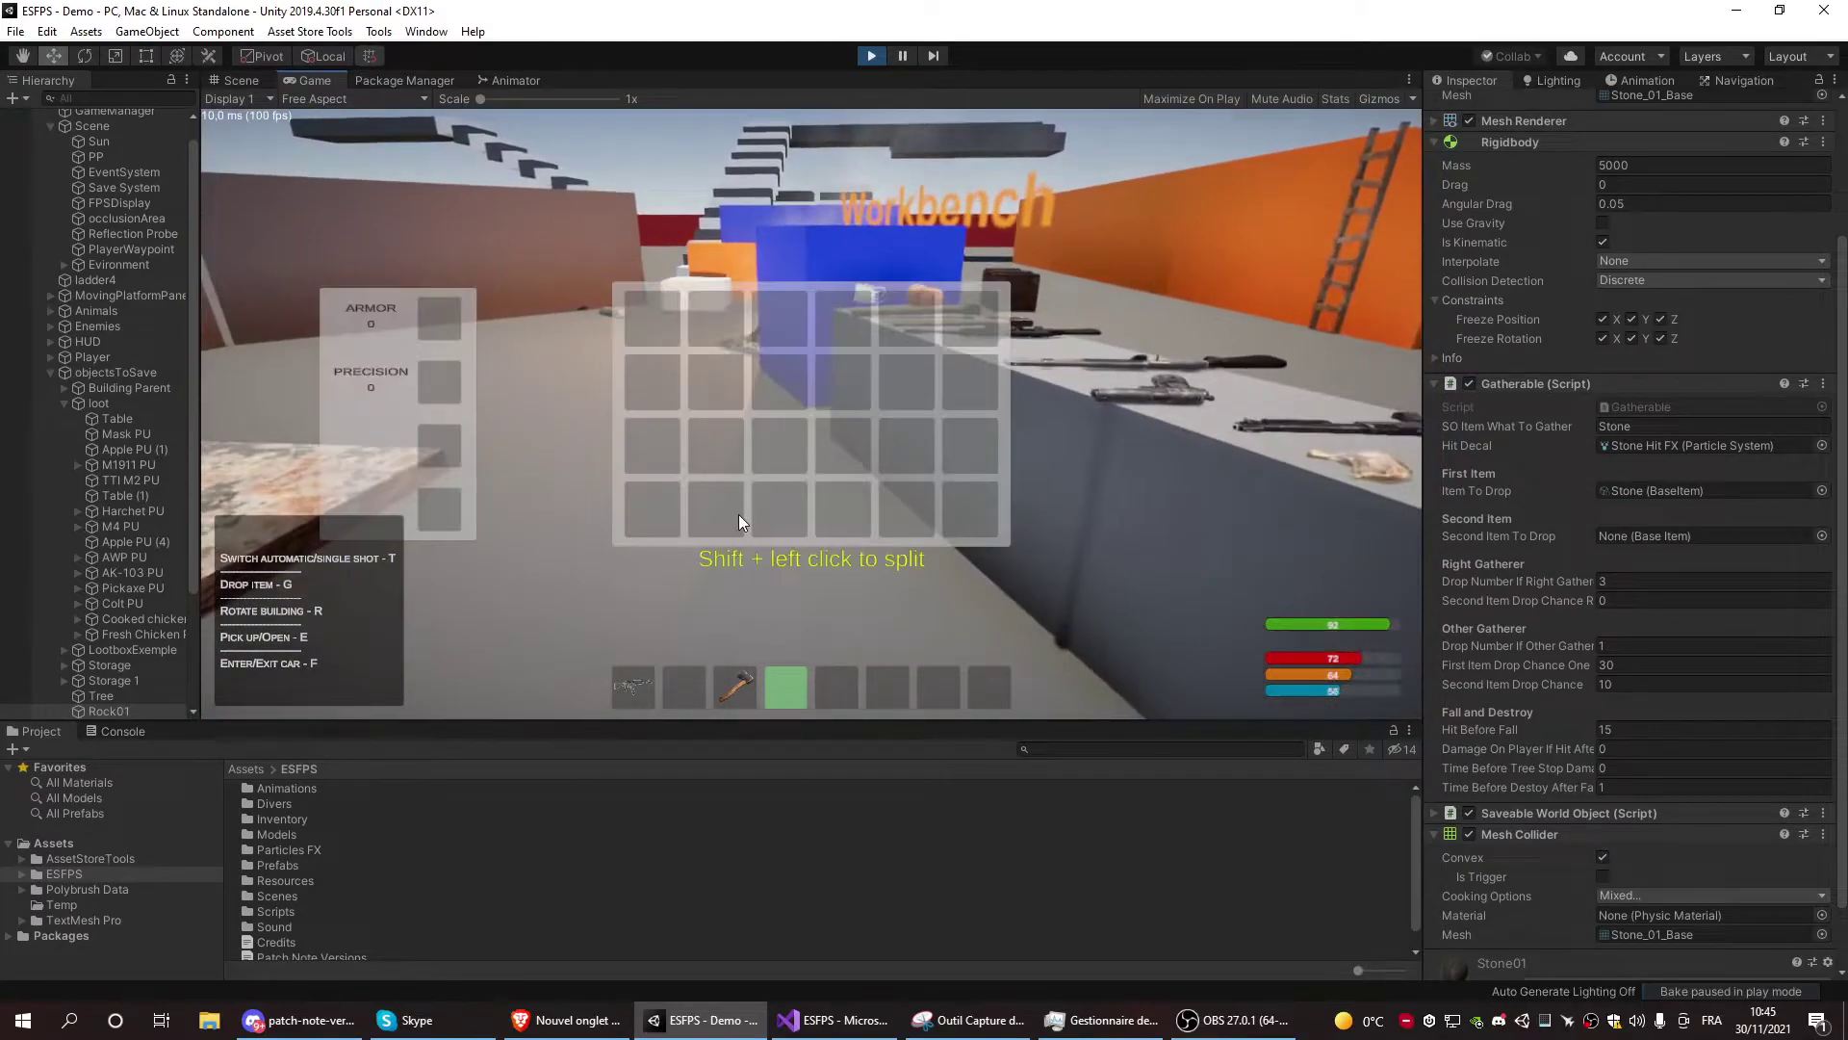
{"action": "left_click_drag", "start_coordinate": [756, 683], "coordinate": [1010, 687]}
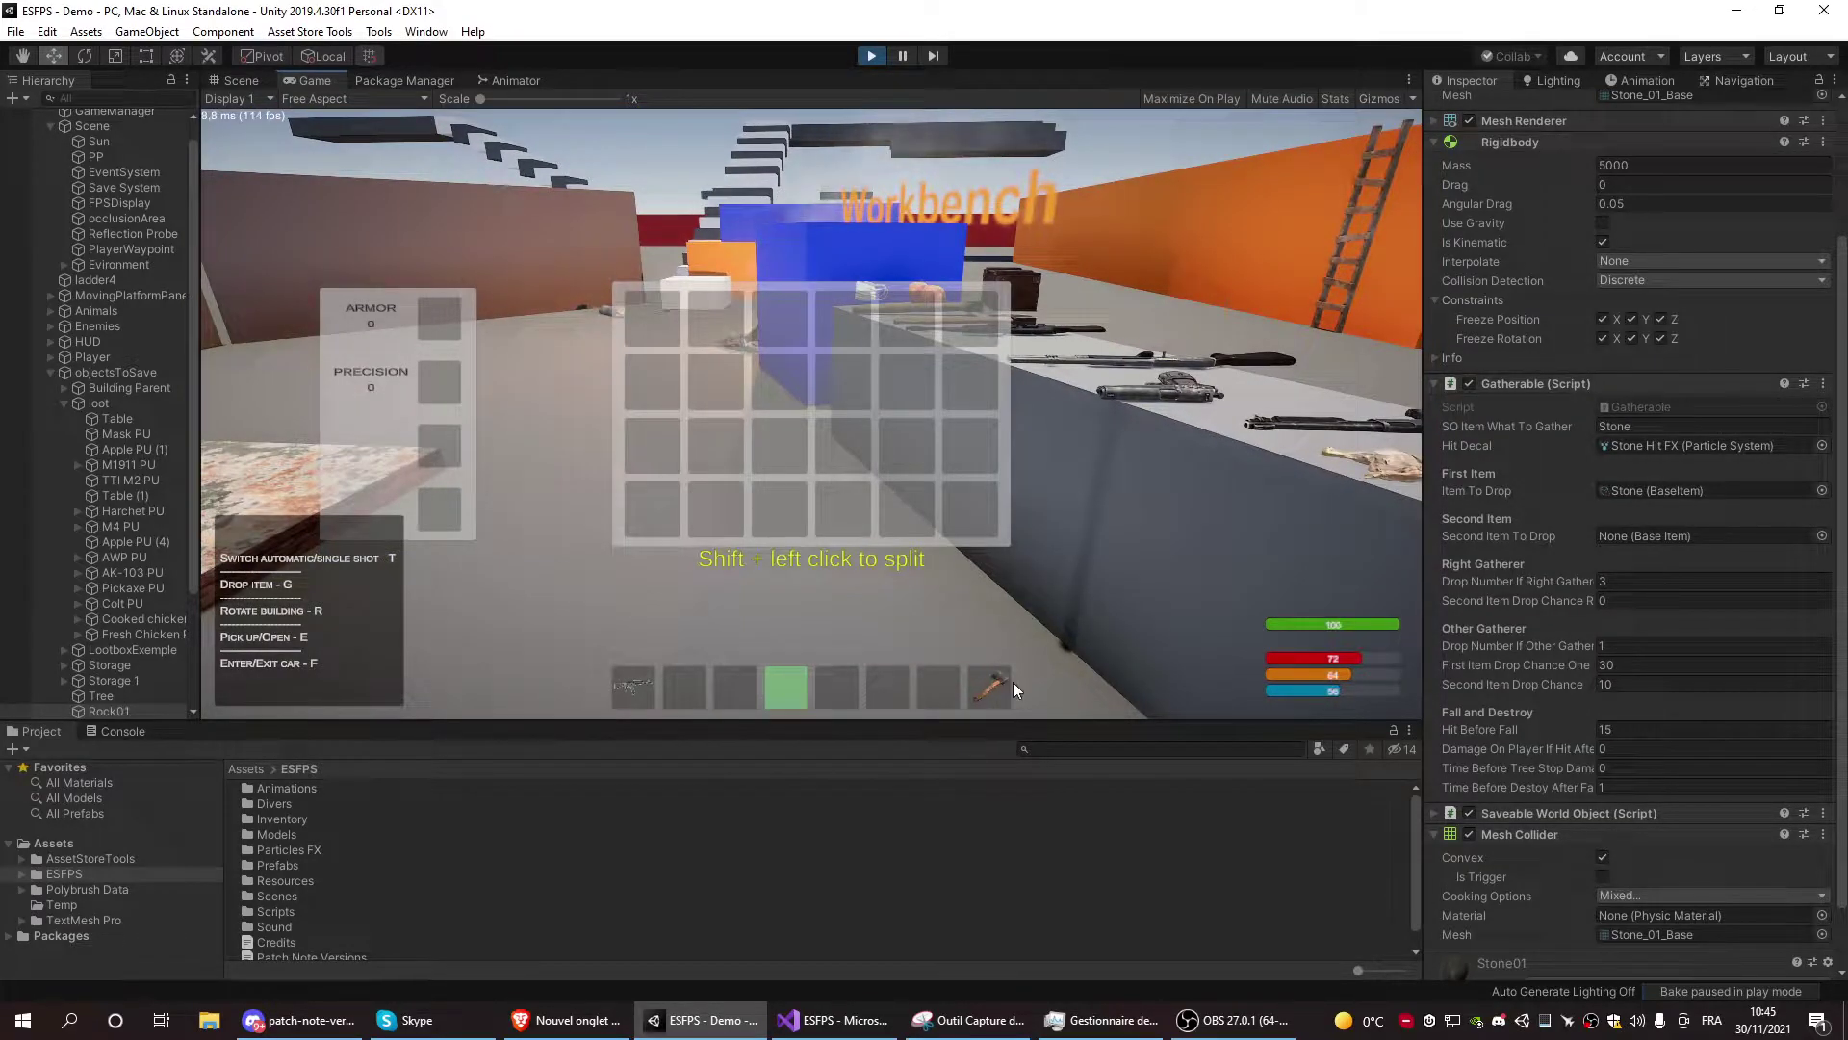
{"action": "key", "text": "Tab"}
Pick up the AK103, shotgun, M1911, M4, Colt revolver and AWP, then hold the AK103
{"action": "key", "text": "w"}
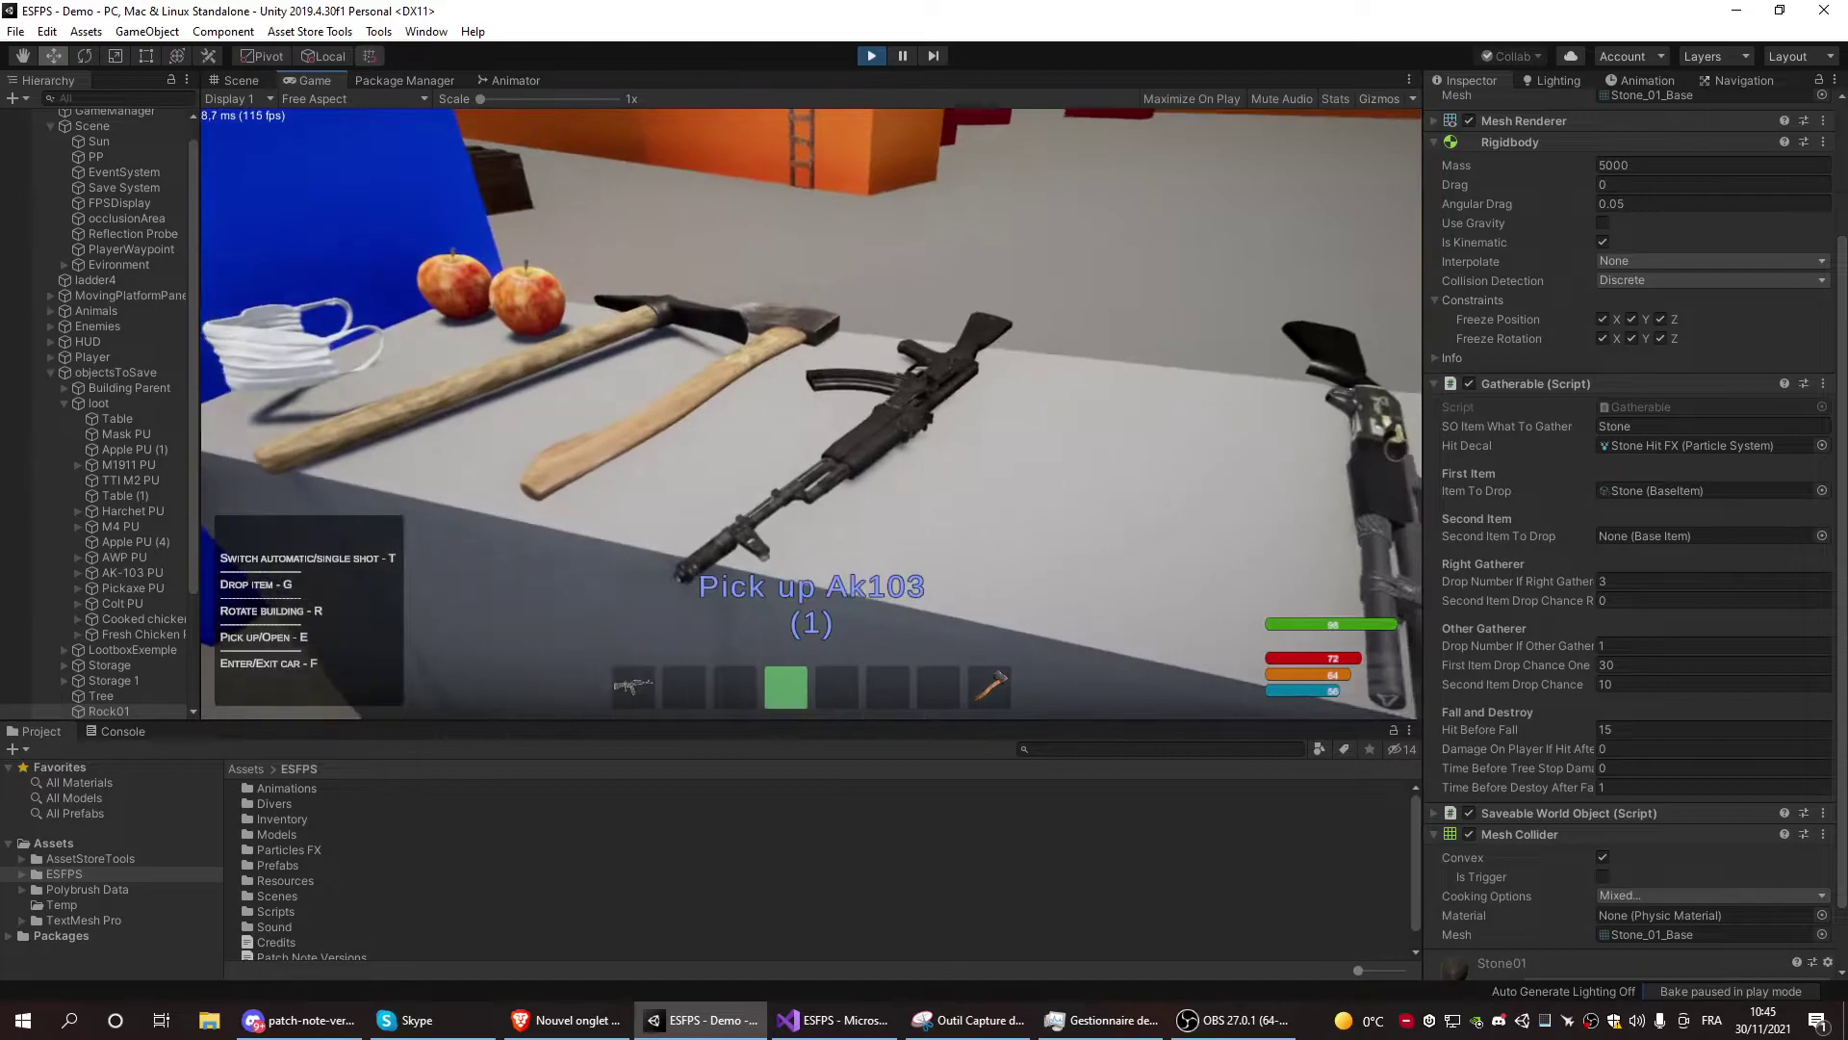
{"action": "key", "text": "e"}
{"action": "key", "text": "w"}
{"action": "key", "text": "e"}
{"action": "key", "text": "e"}
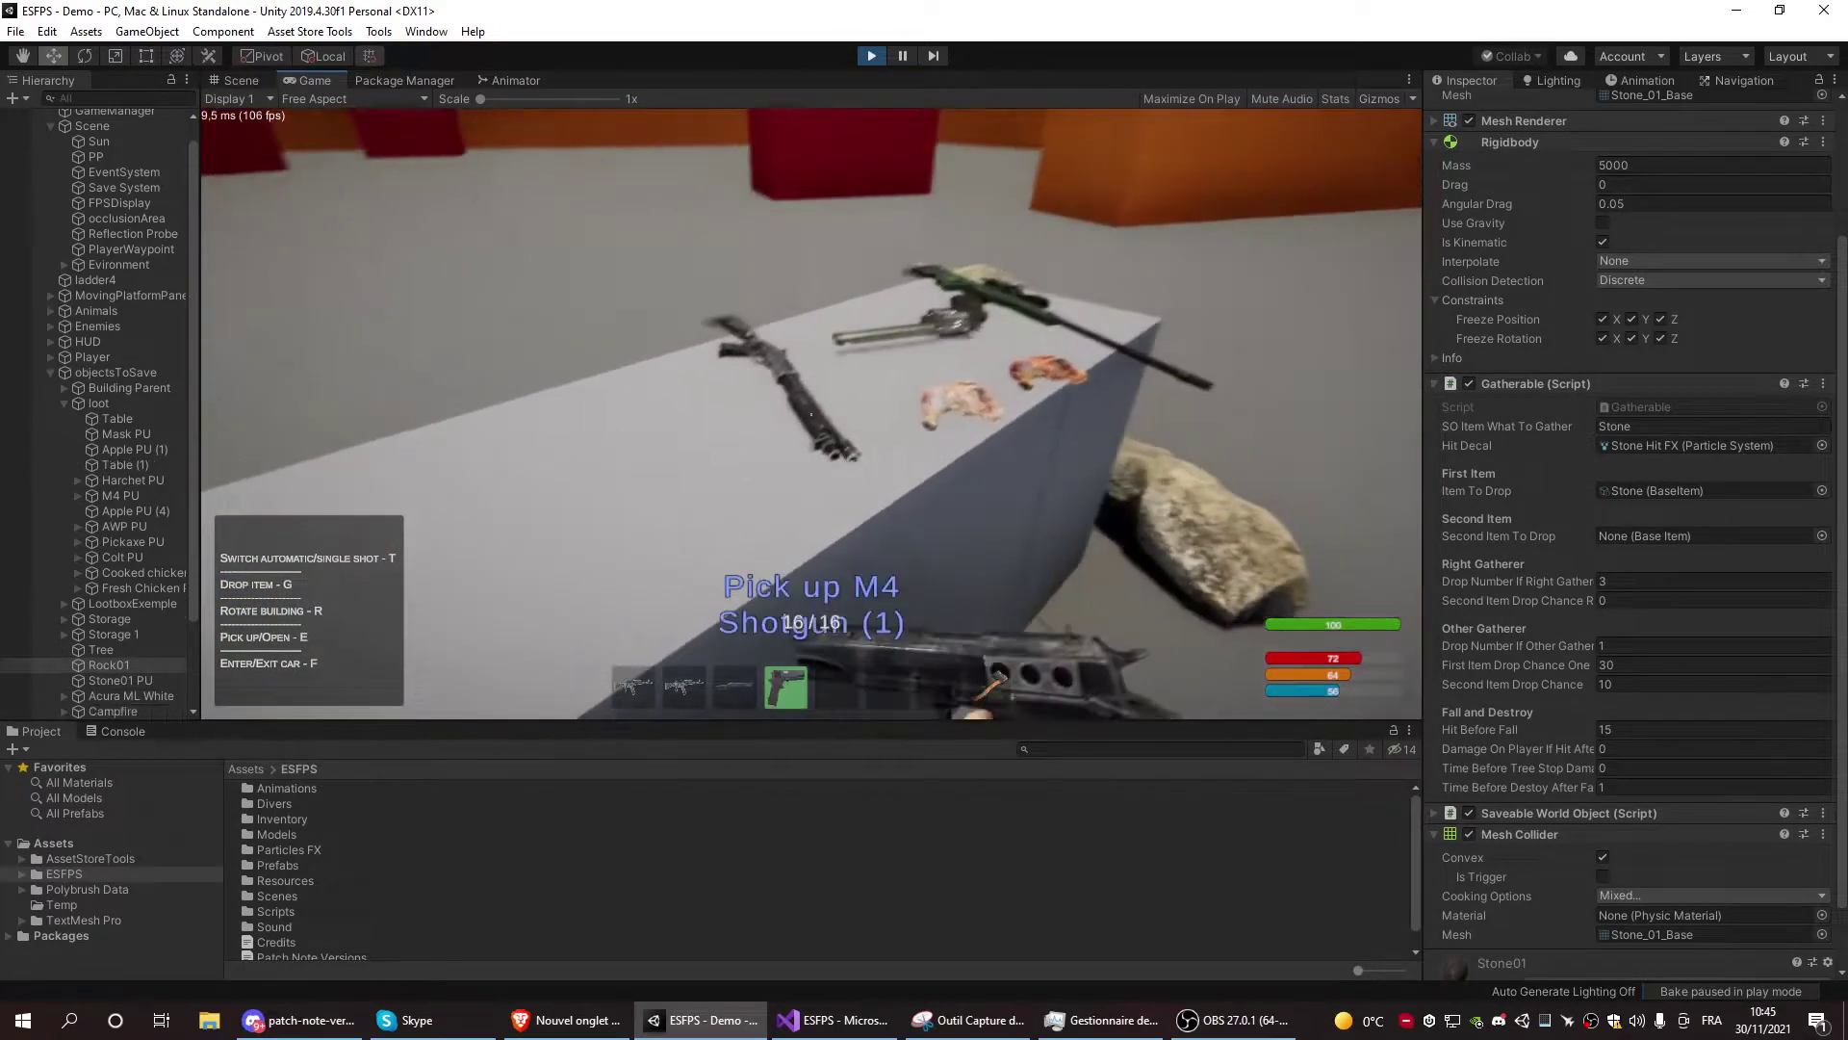
{"action": "key", "text": "e"}
{"action": "key", "text": "e"}
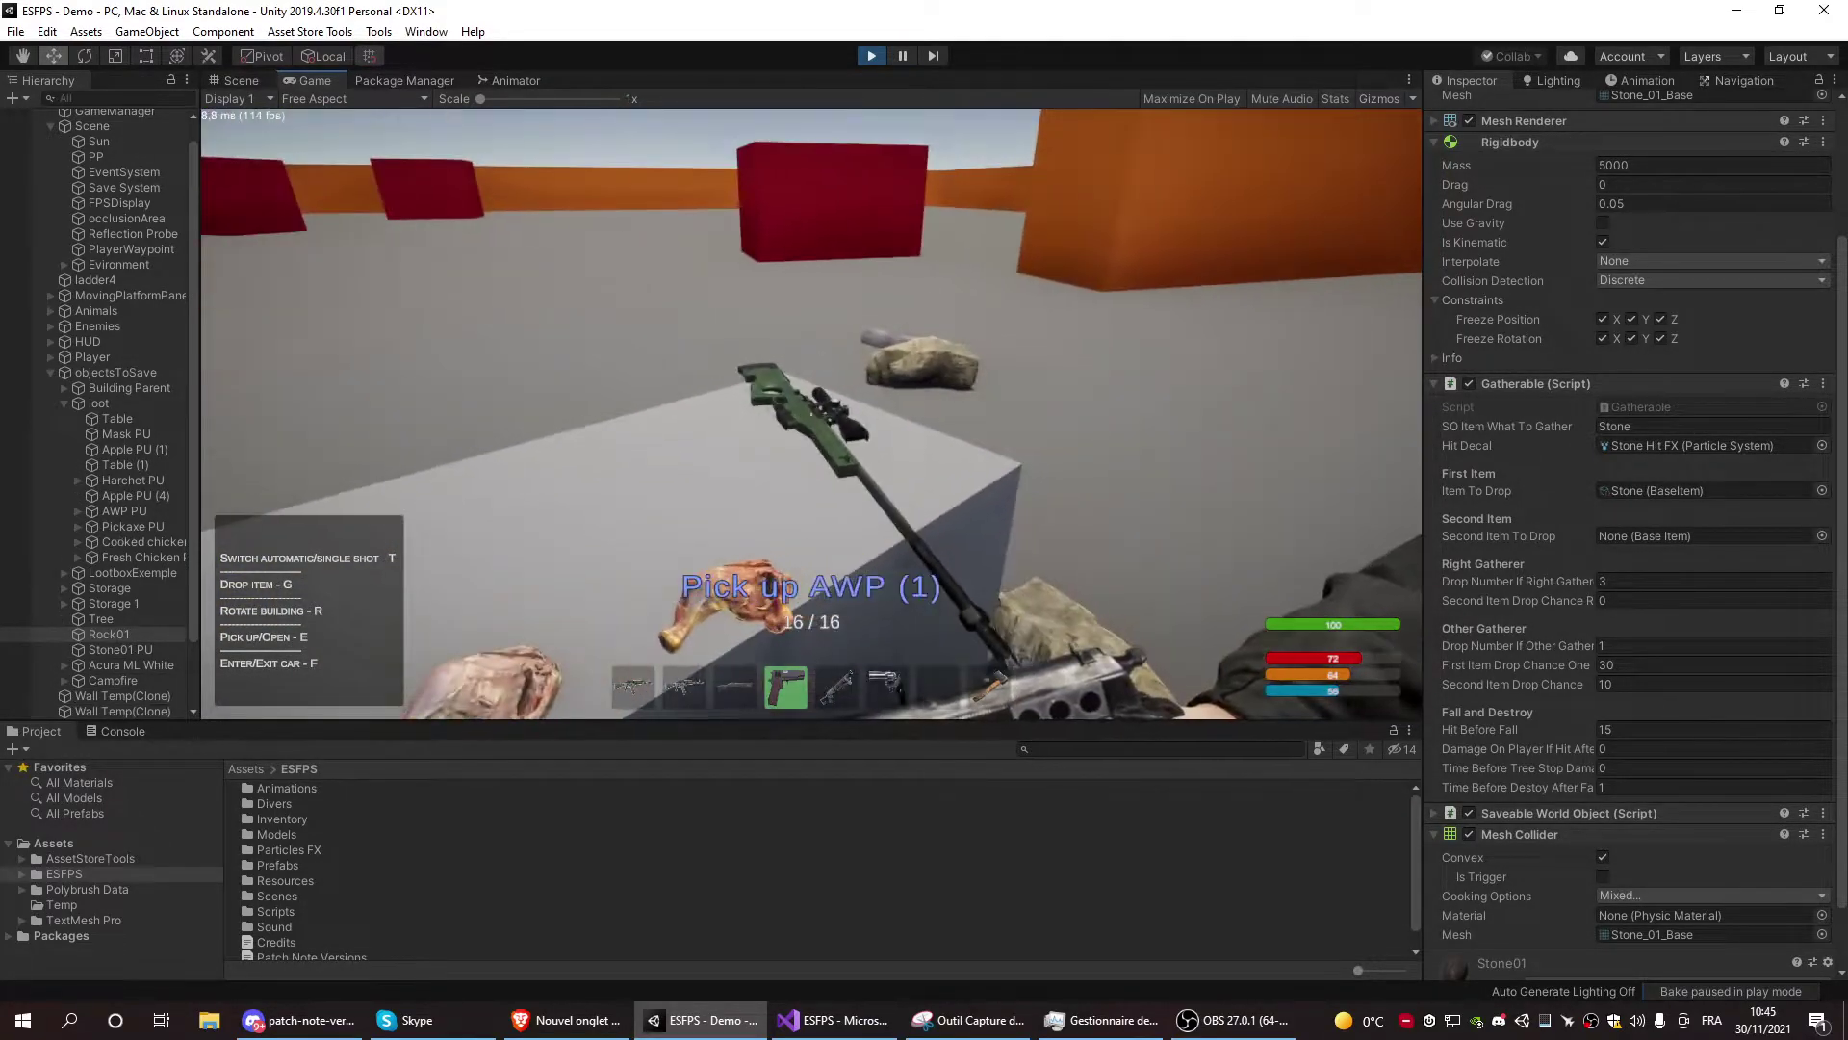
{"action": "key", "text": "e"}
{"action": "key", "text": "1"}
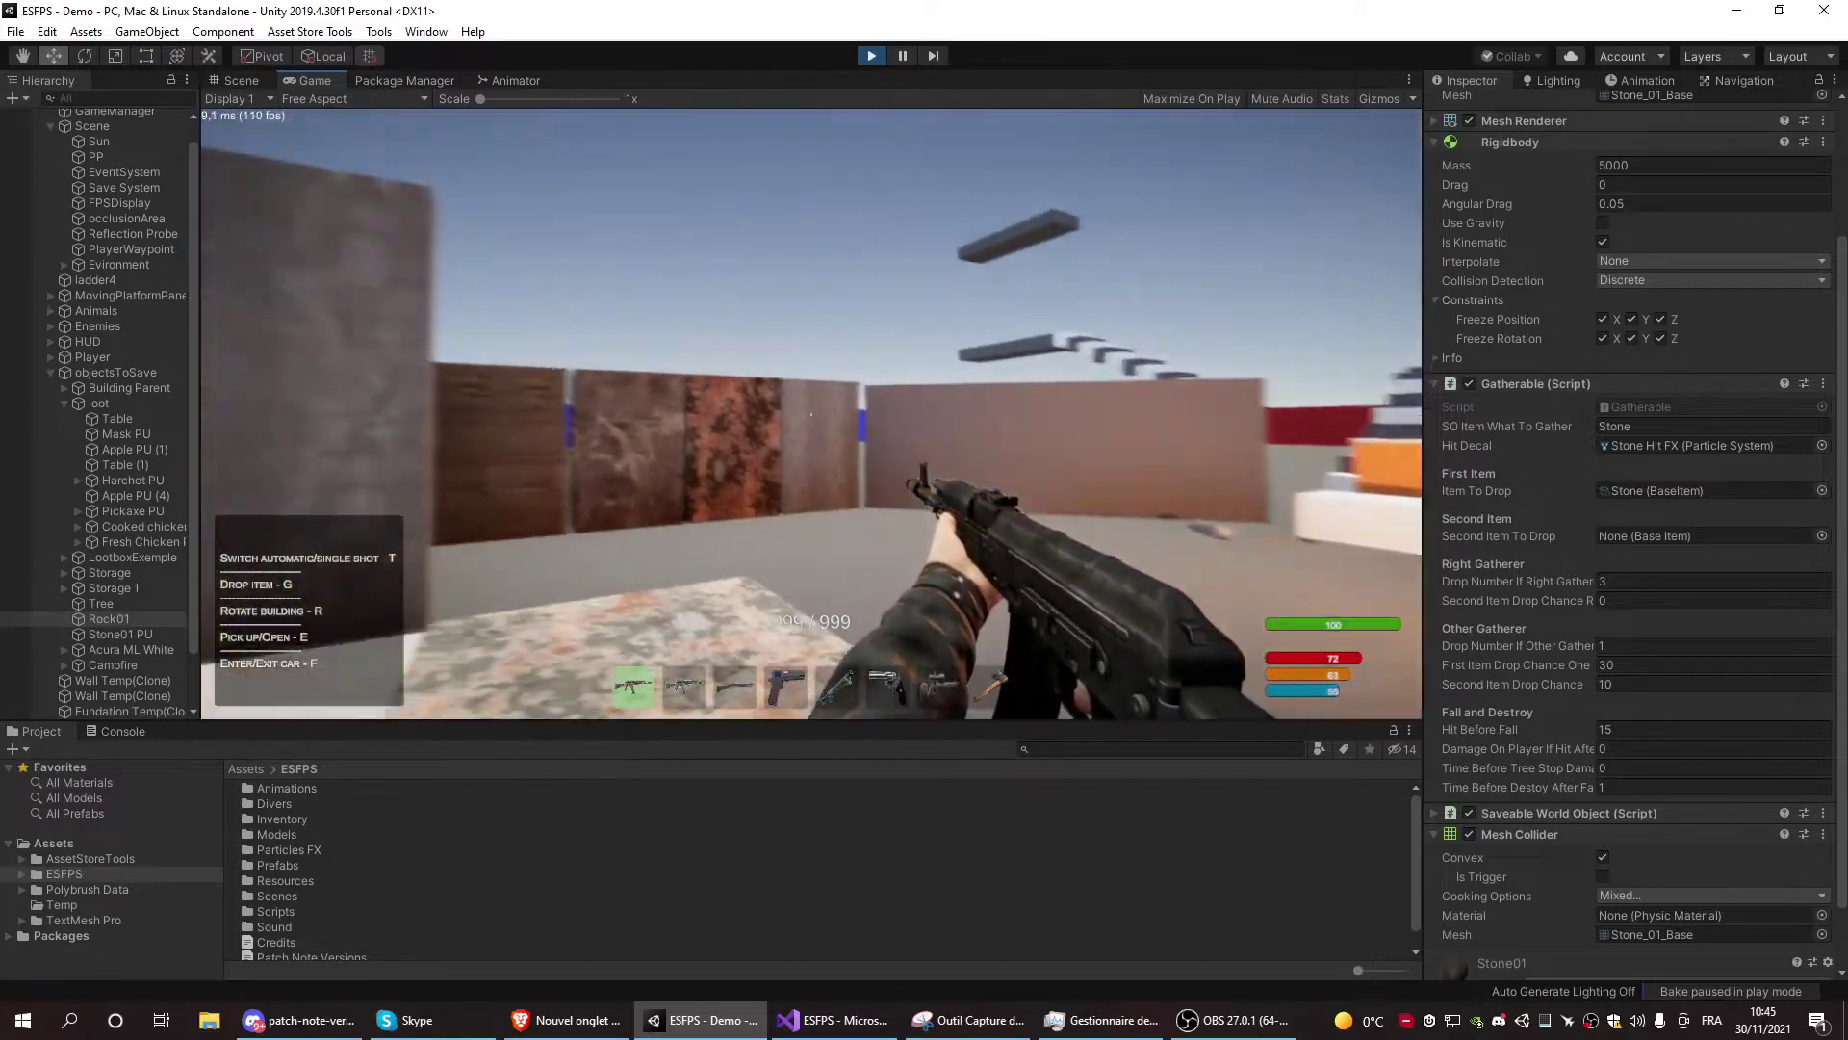
Aim down the sights with the AK, the pistol and the shotgun
{"action": "key", "text": "w"}
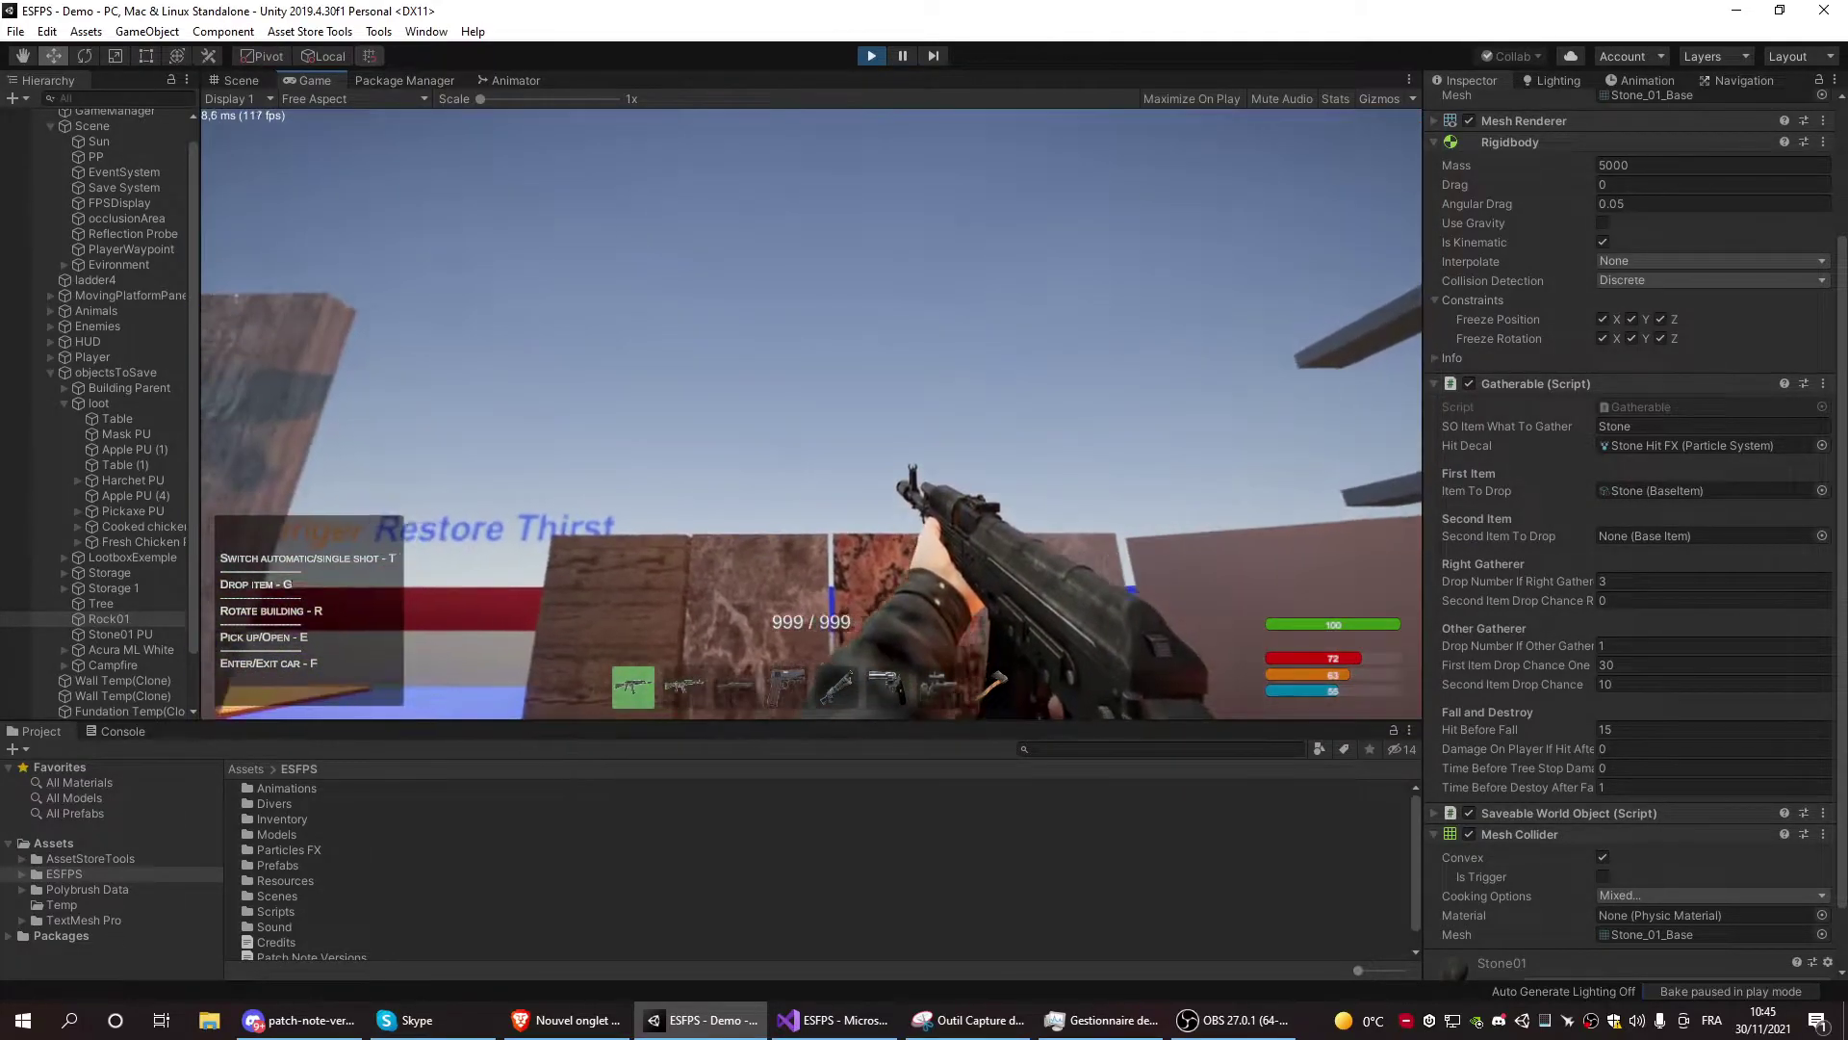
{"action": "right_click", "coordinate": [812, 414]}
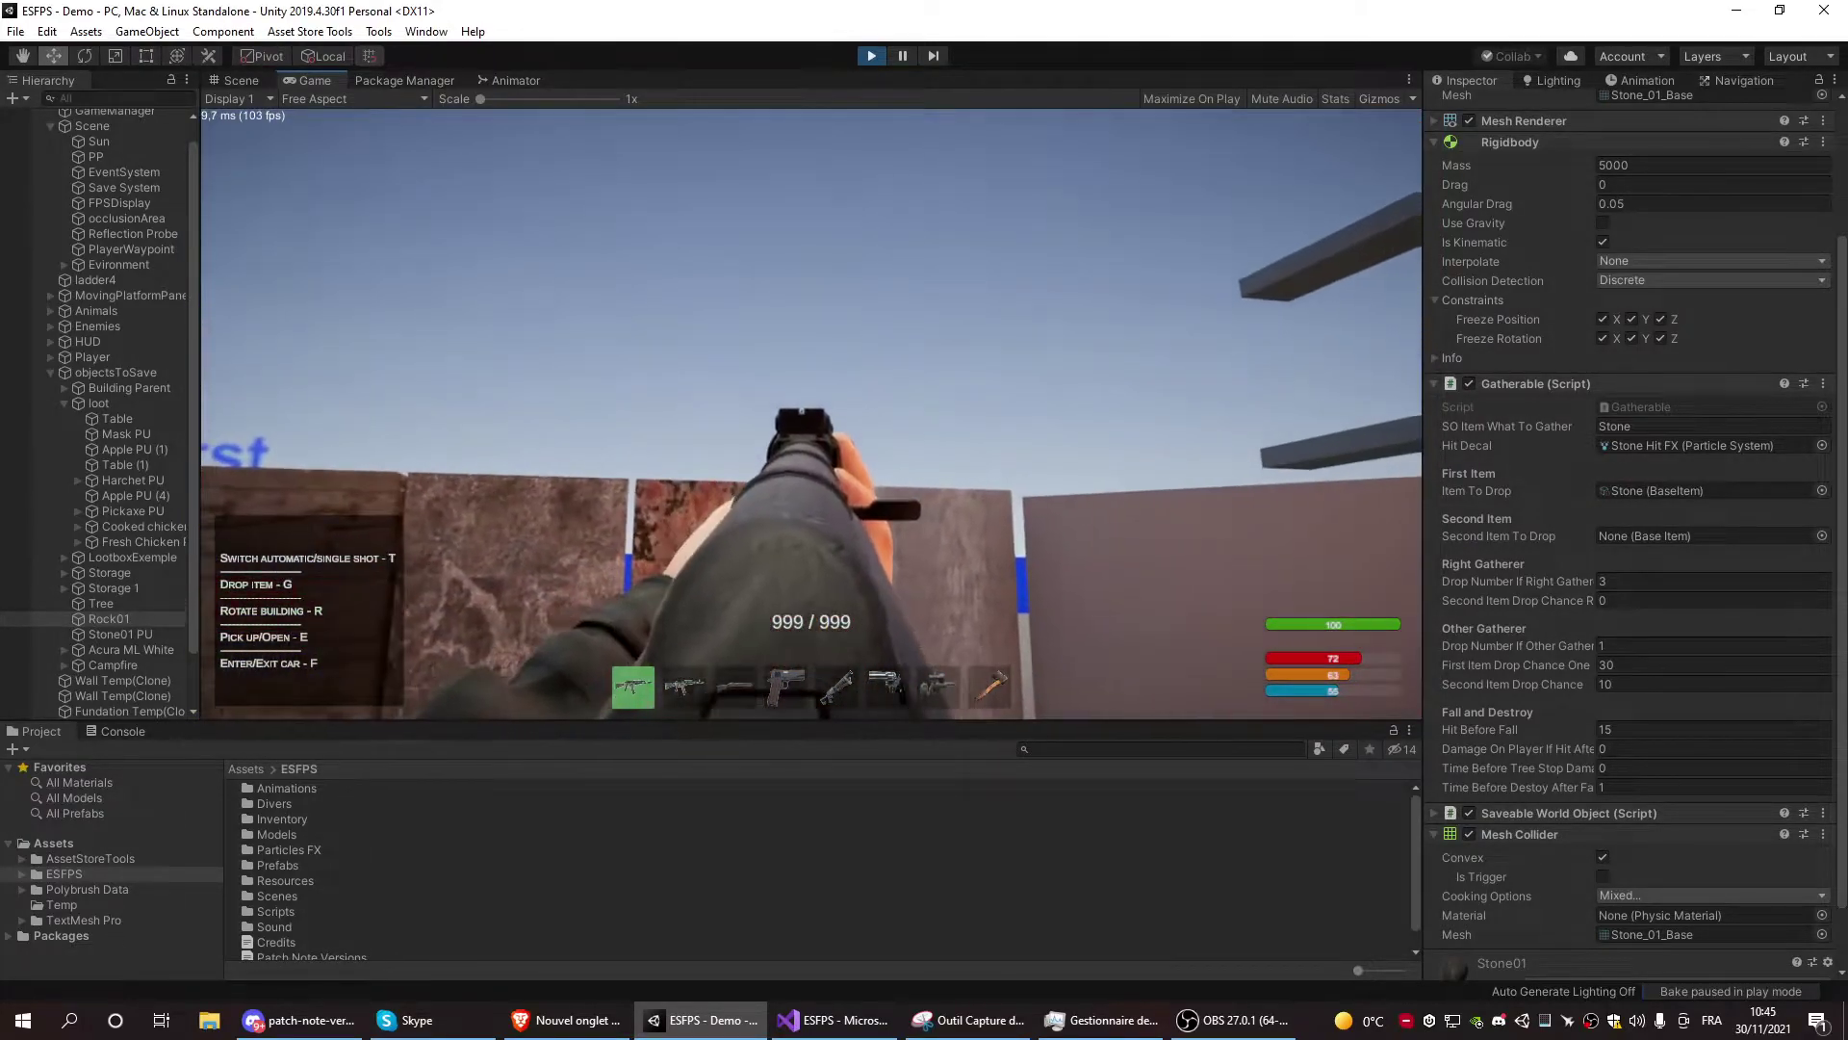
{"action": "right_click", "coordinate": [811, 413]}
{"action": "key", "text": "w"}
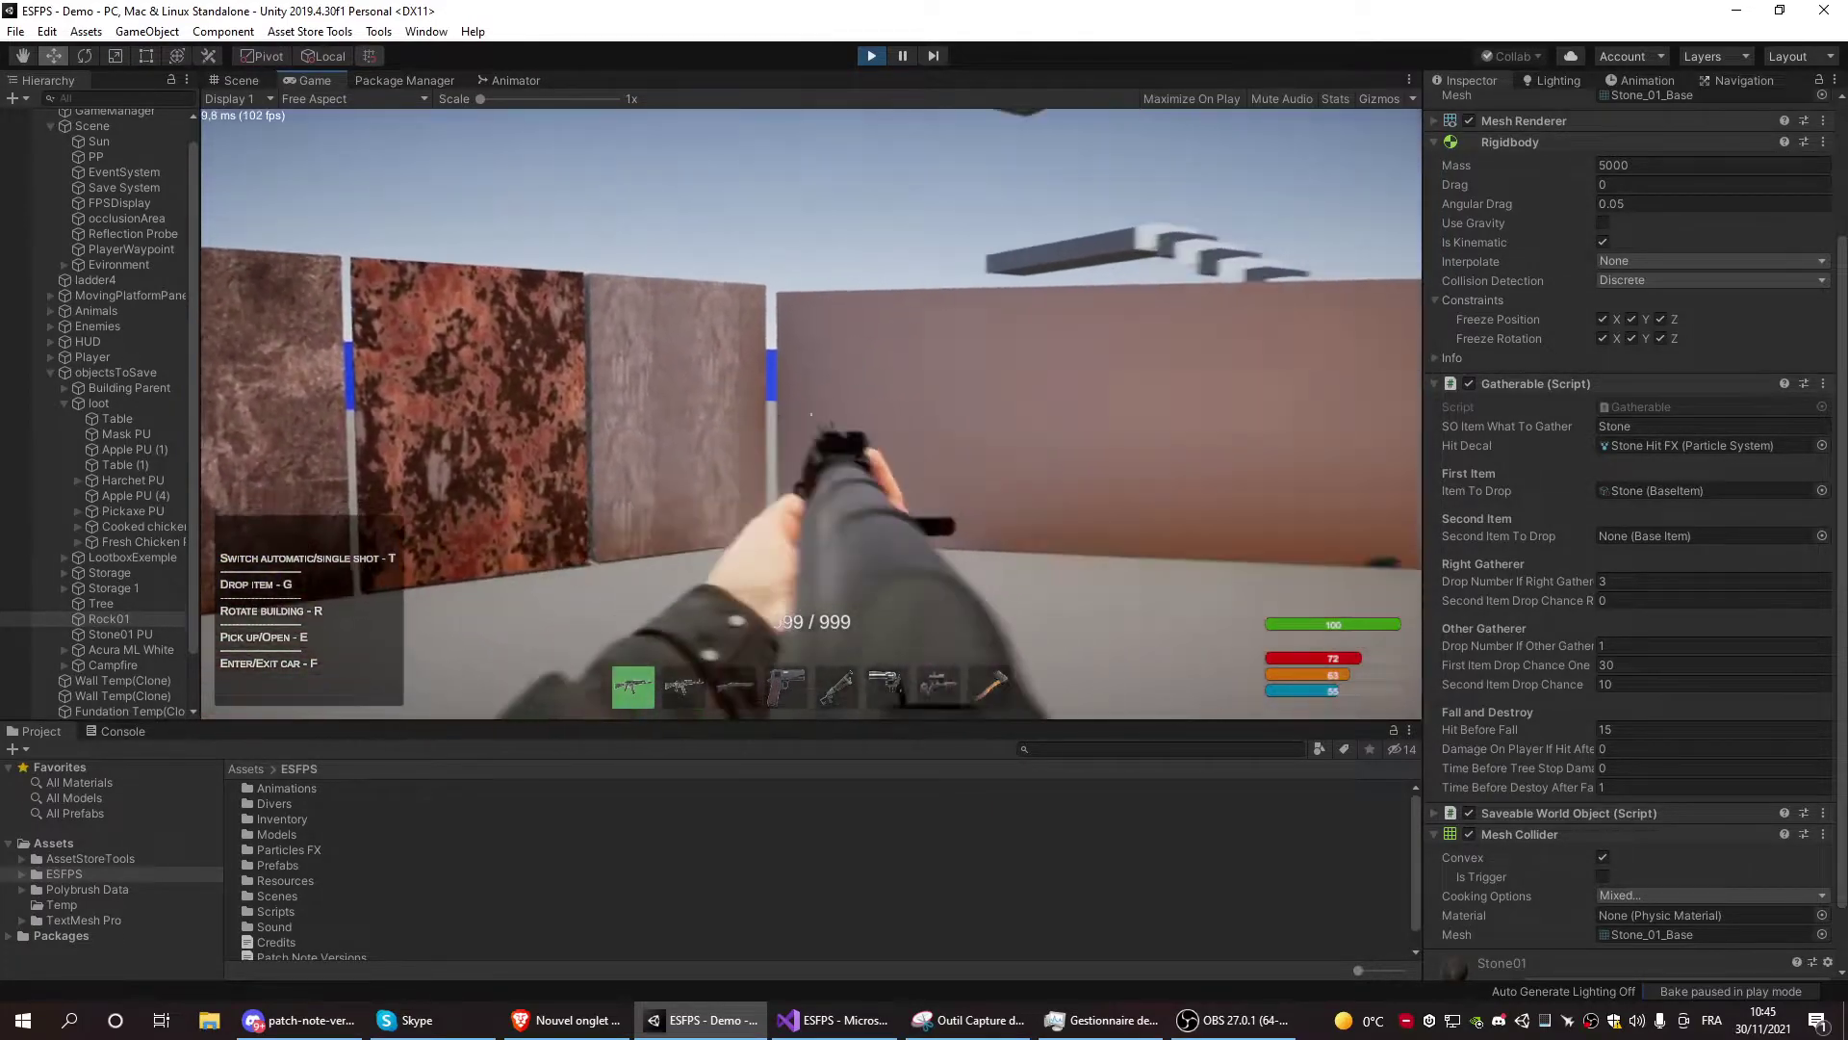
{"action": "key", "text": "s"}
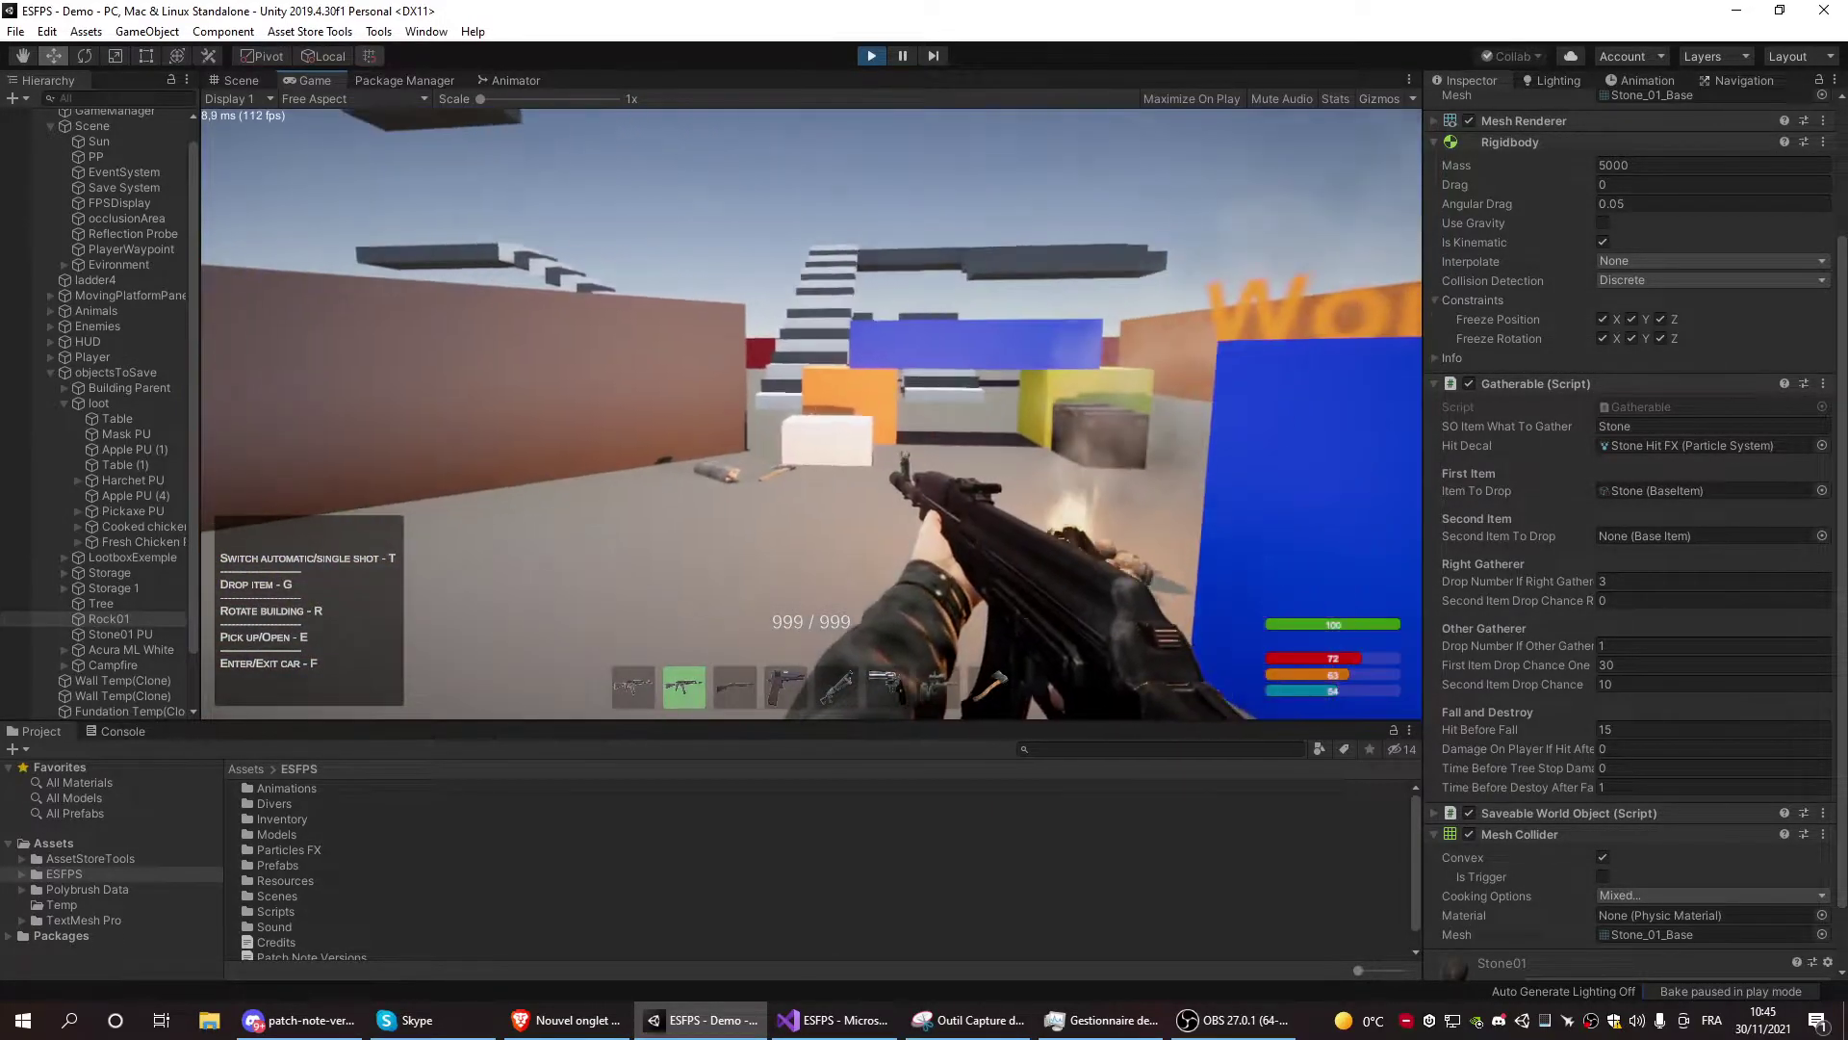
{"action": "right_click", "coordinate": [811, 415]}
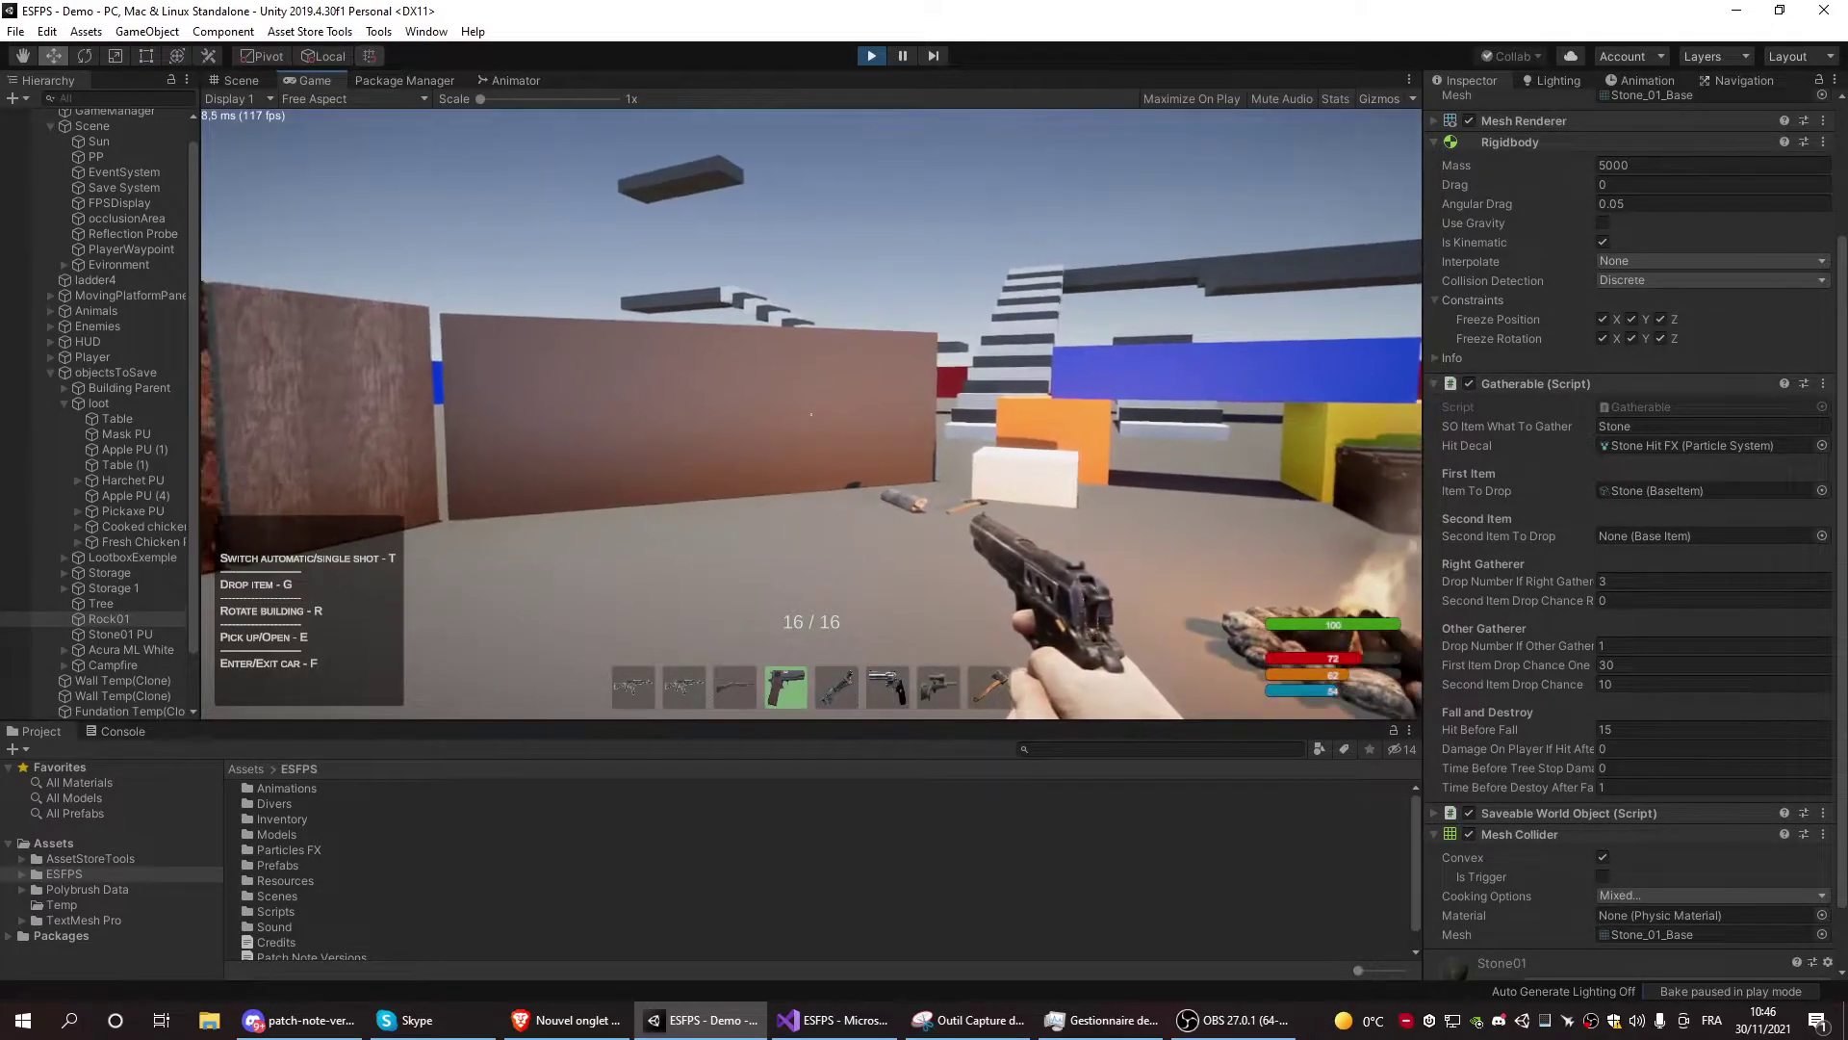
{"action": "right_click", "coordinate": [812, 414]}
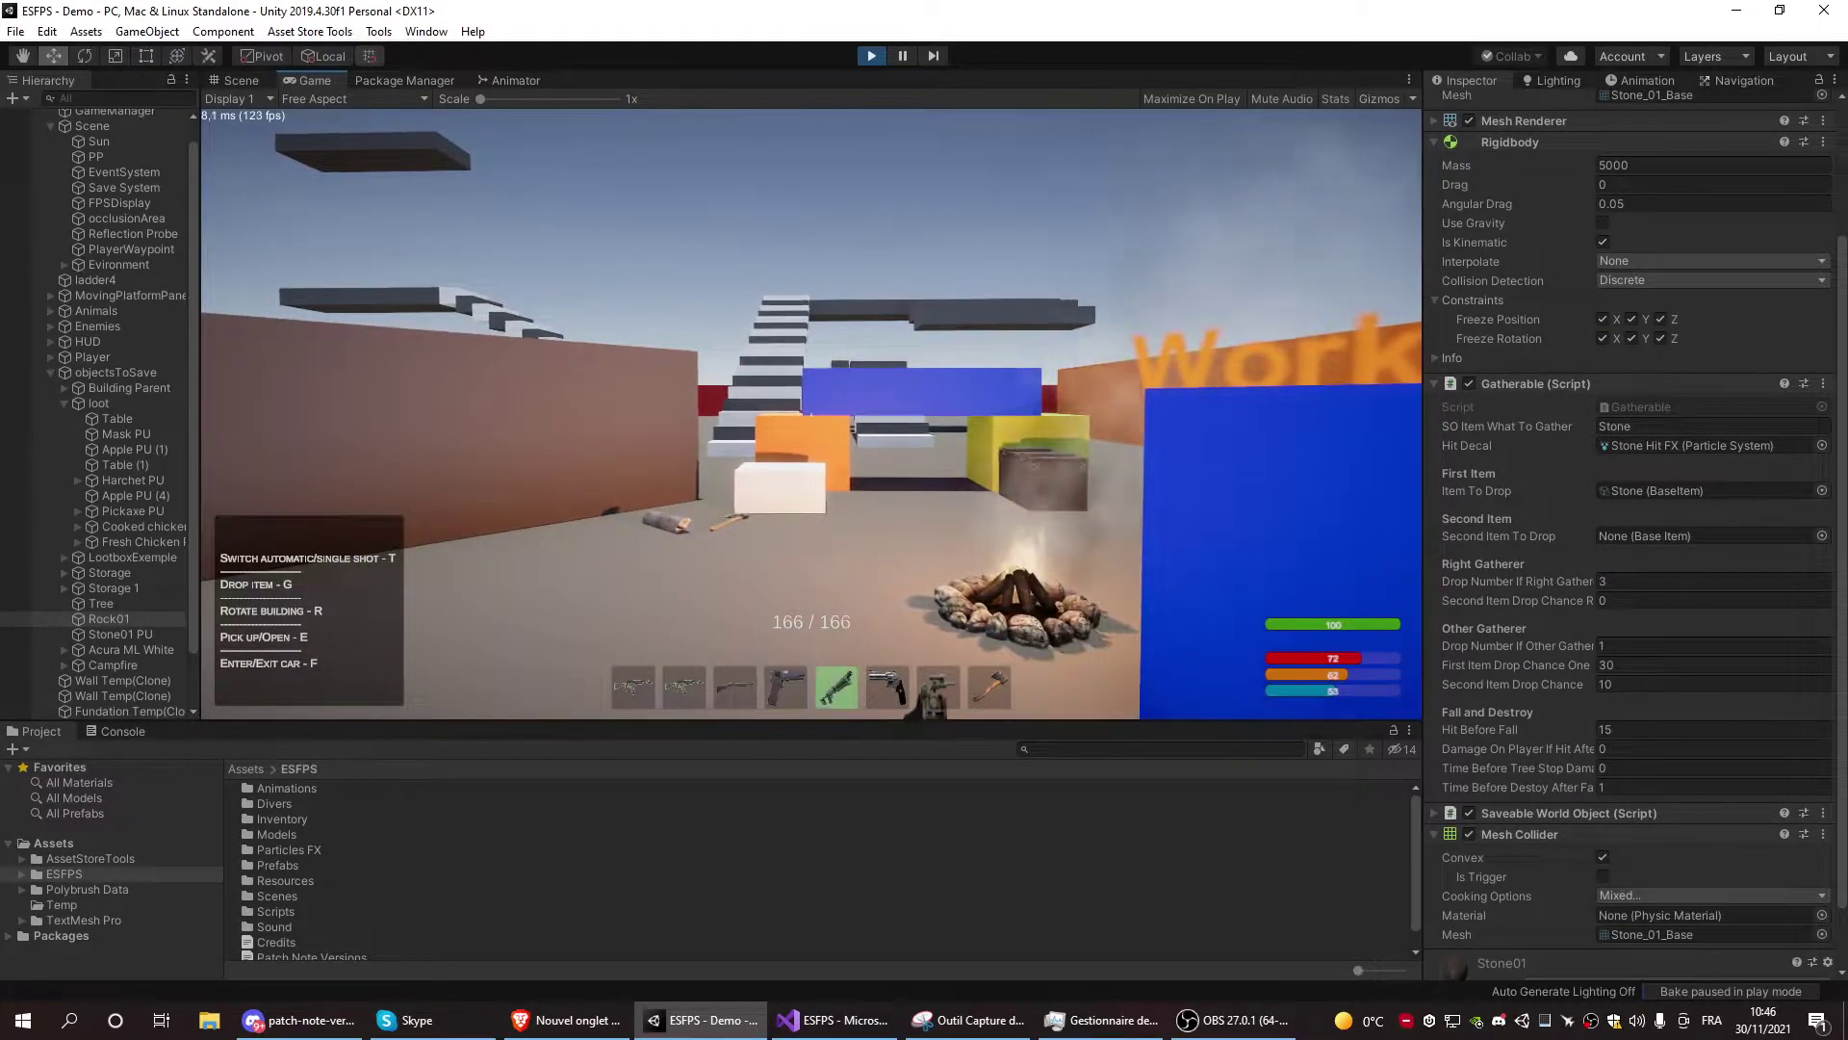
{"action": "right_click", "coordinate": [812, 414]}
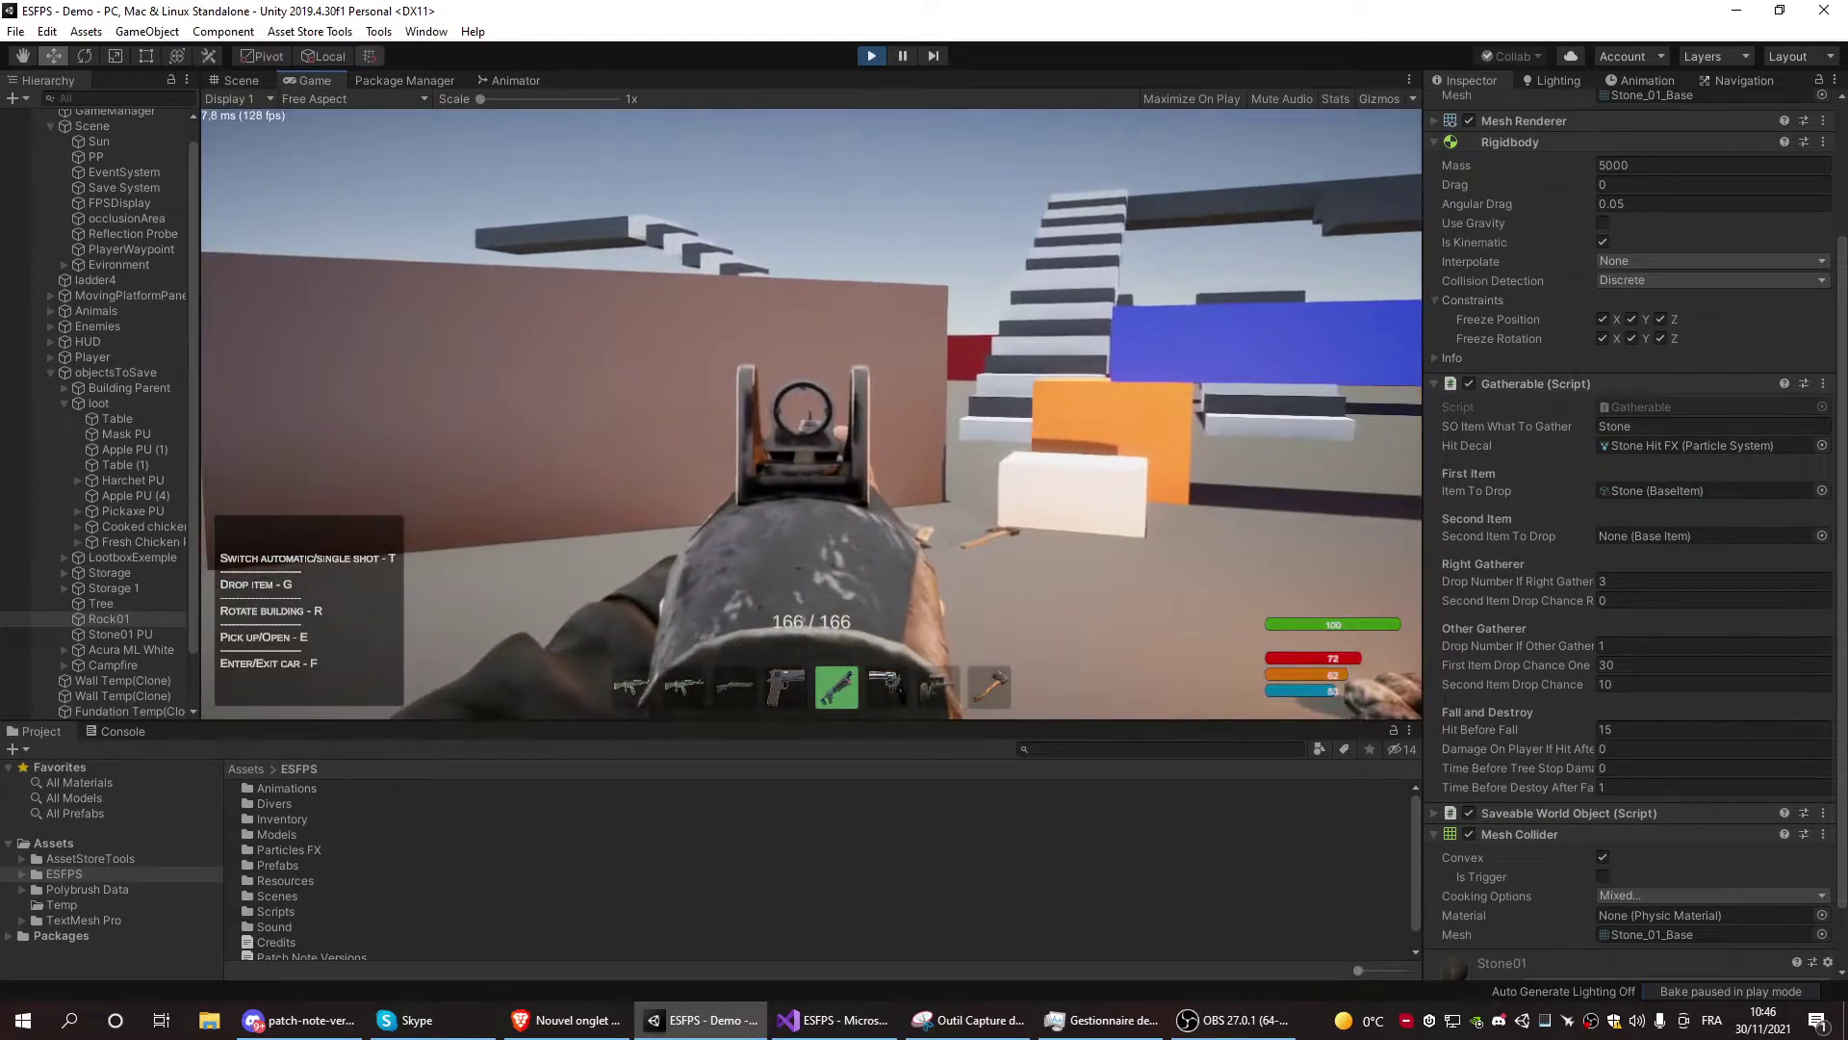
Switch to the revolver and fire three shots into the grey table
{"action": "key", "text": "6"}
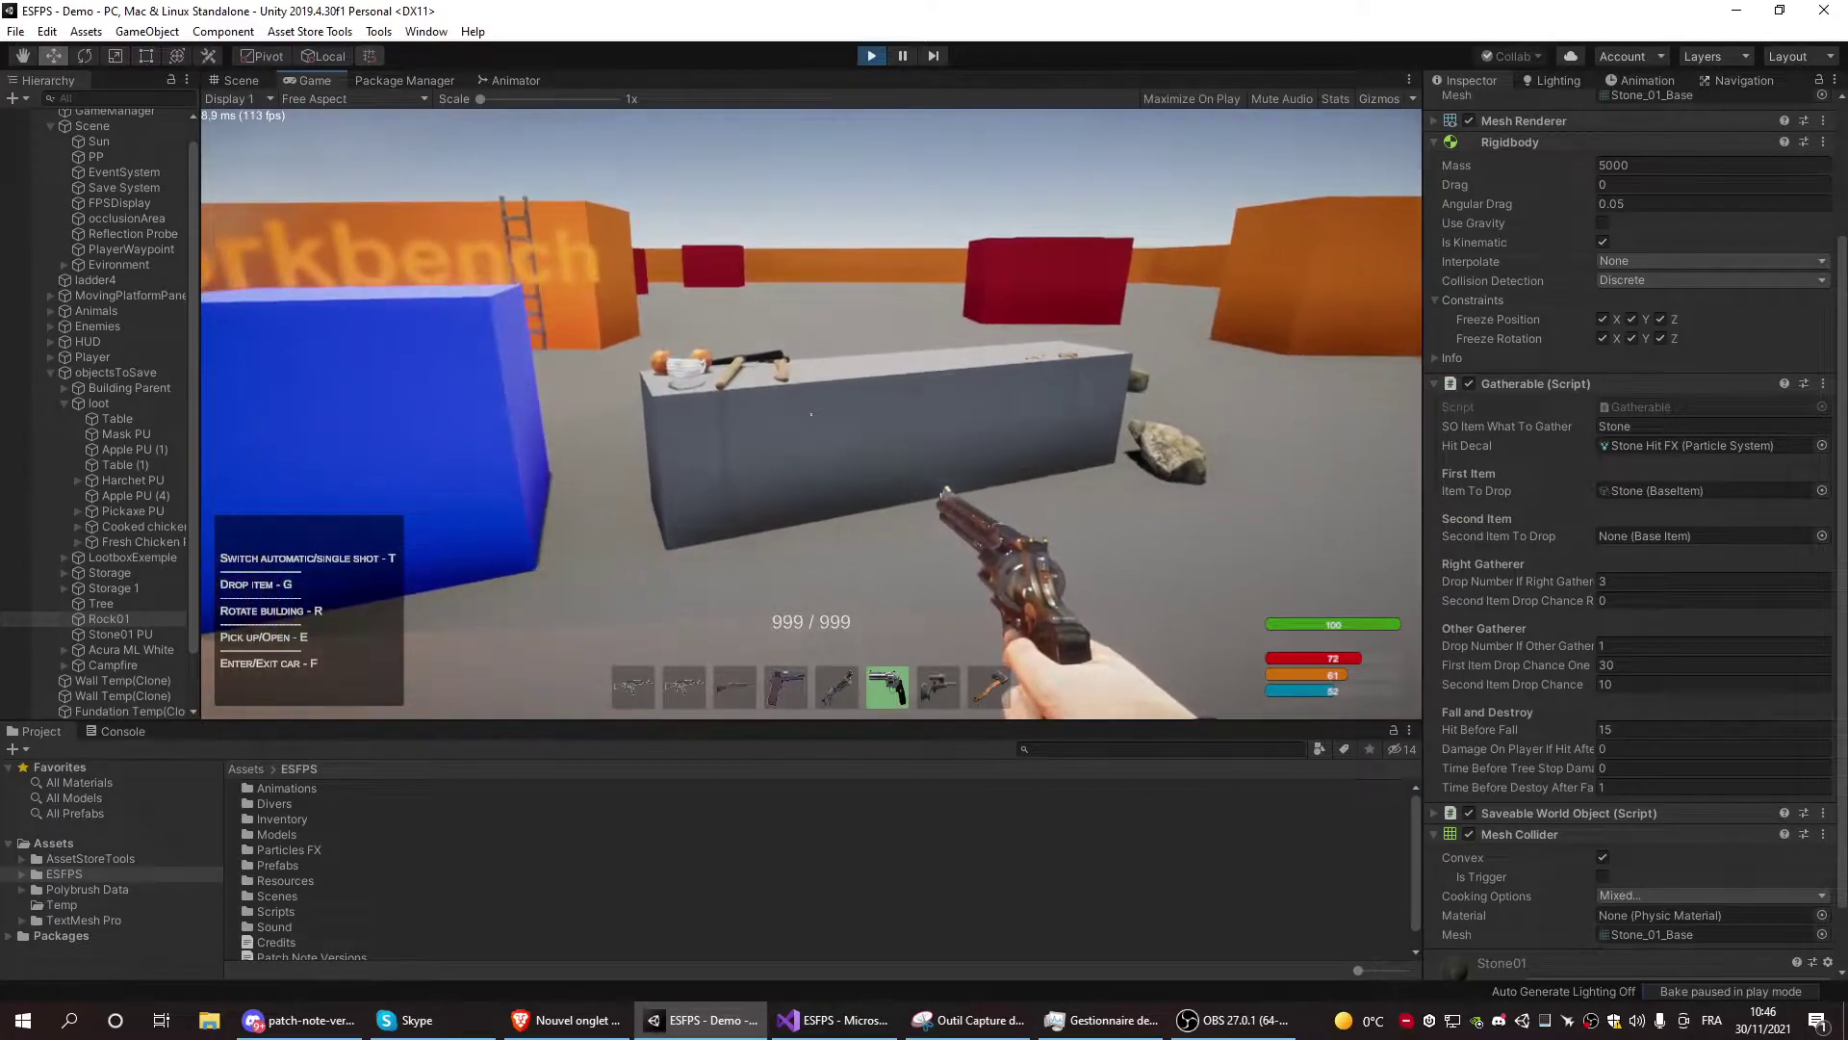
{"action": "left_click", "coordinate": [812, 415]}
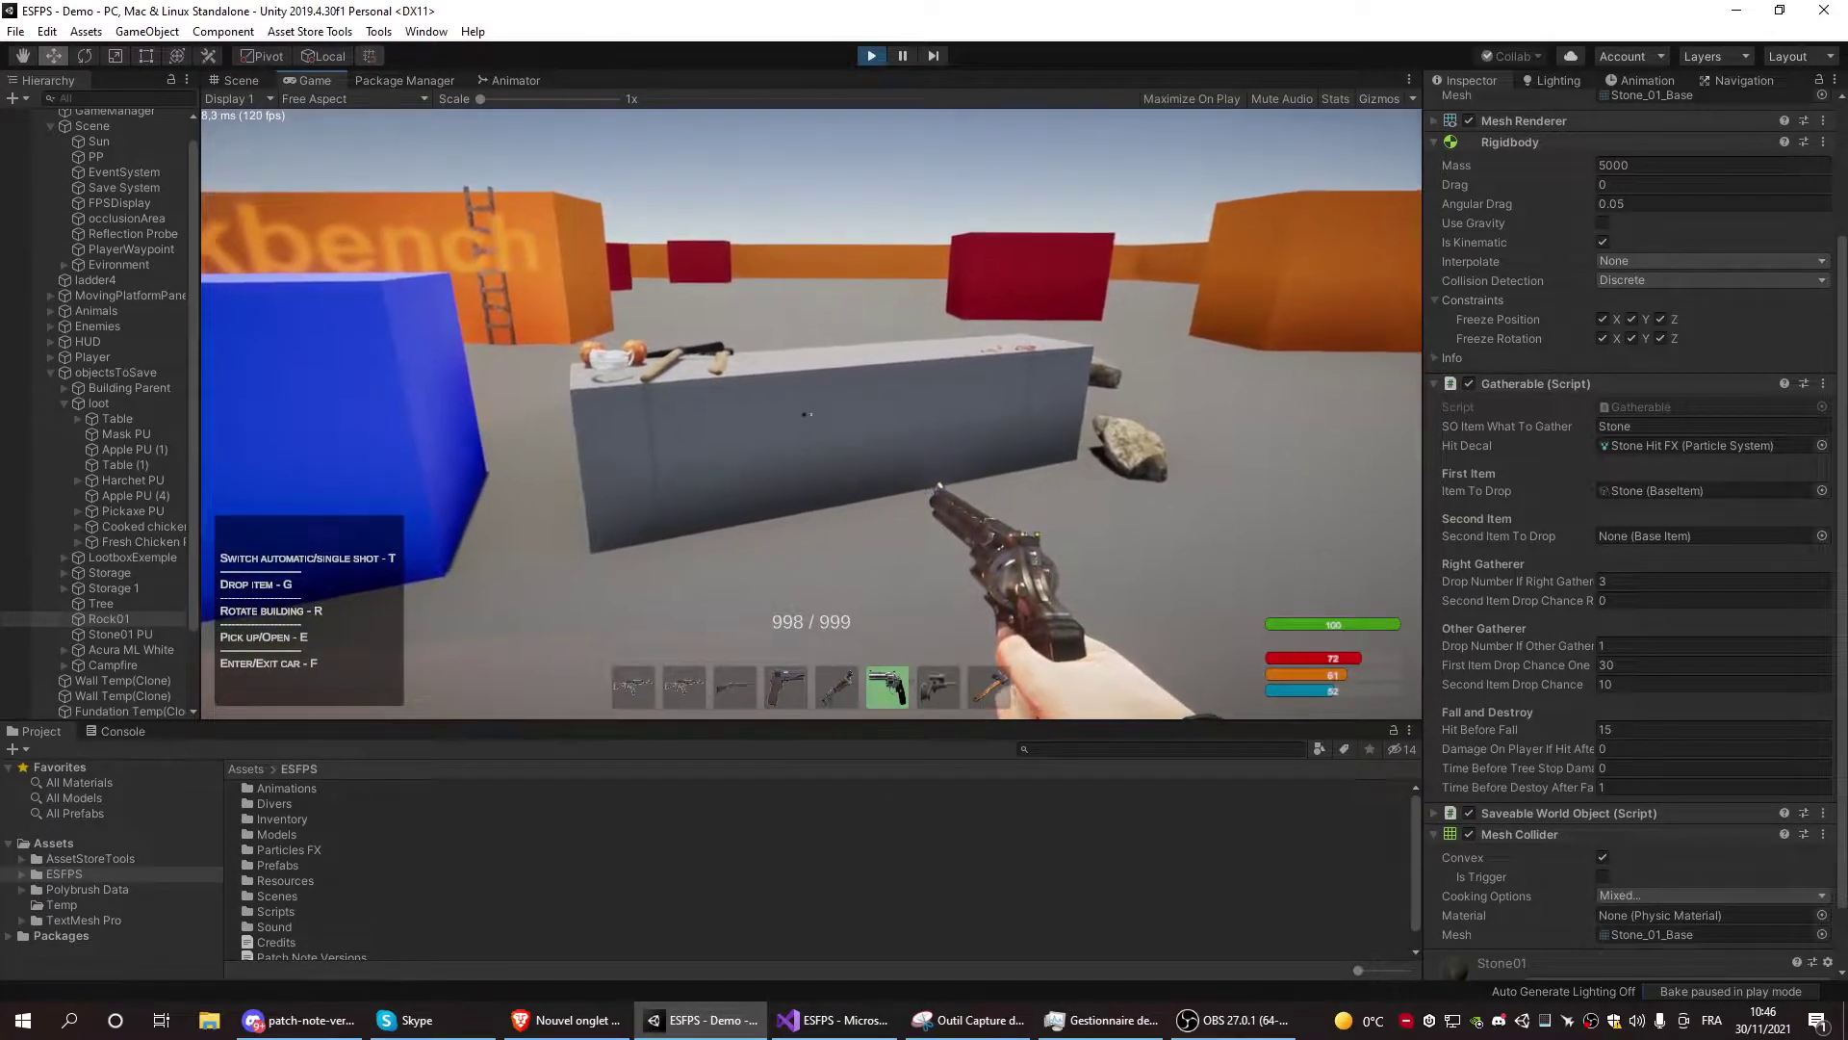
{"action": "left_click", "coordinate": [812, 414]}
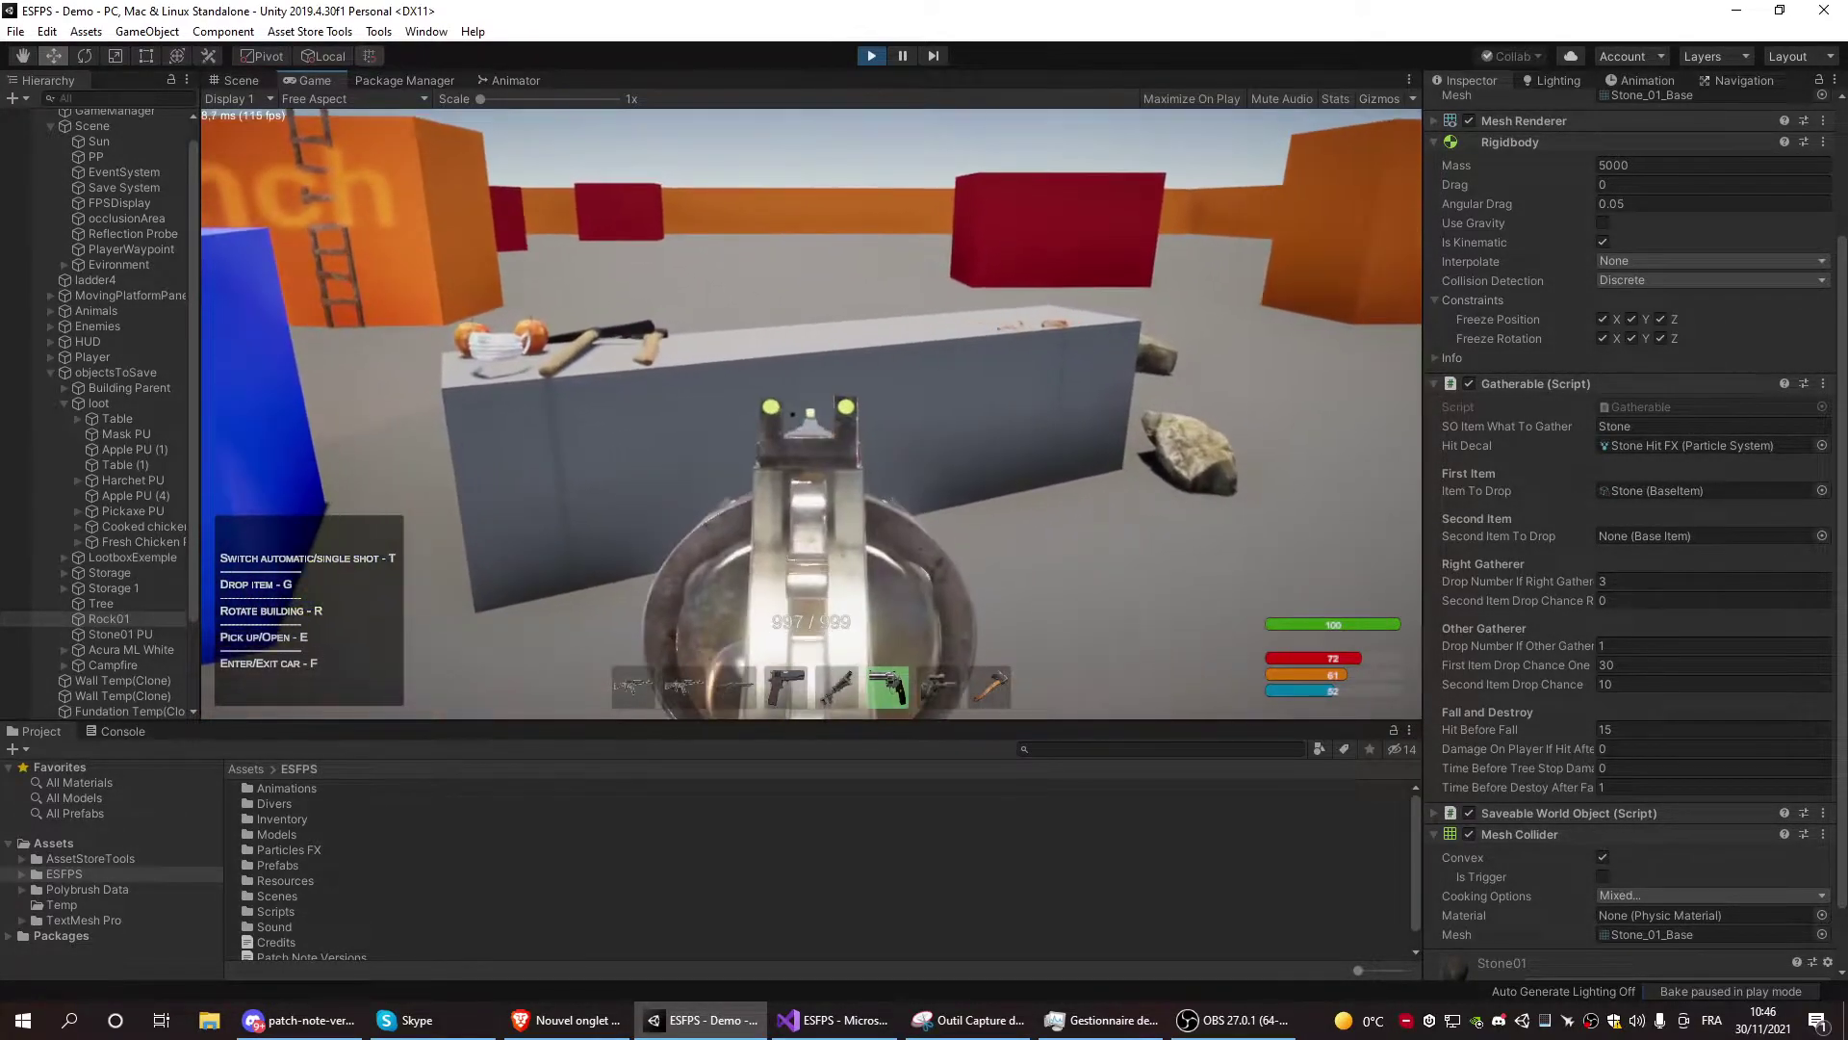
{"action": "left_click", "coordinate": [812, 414]}
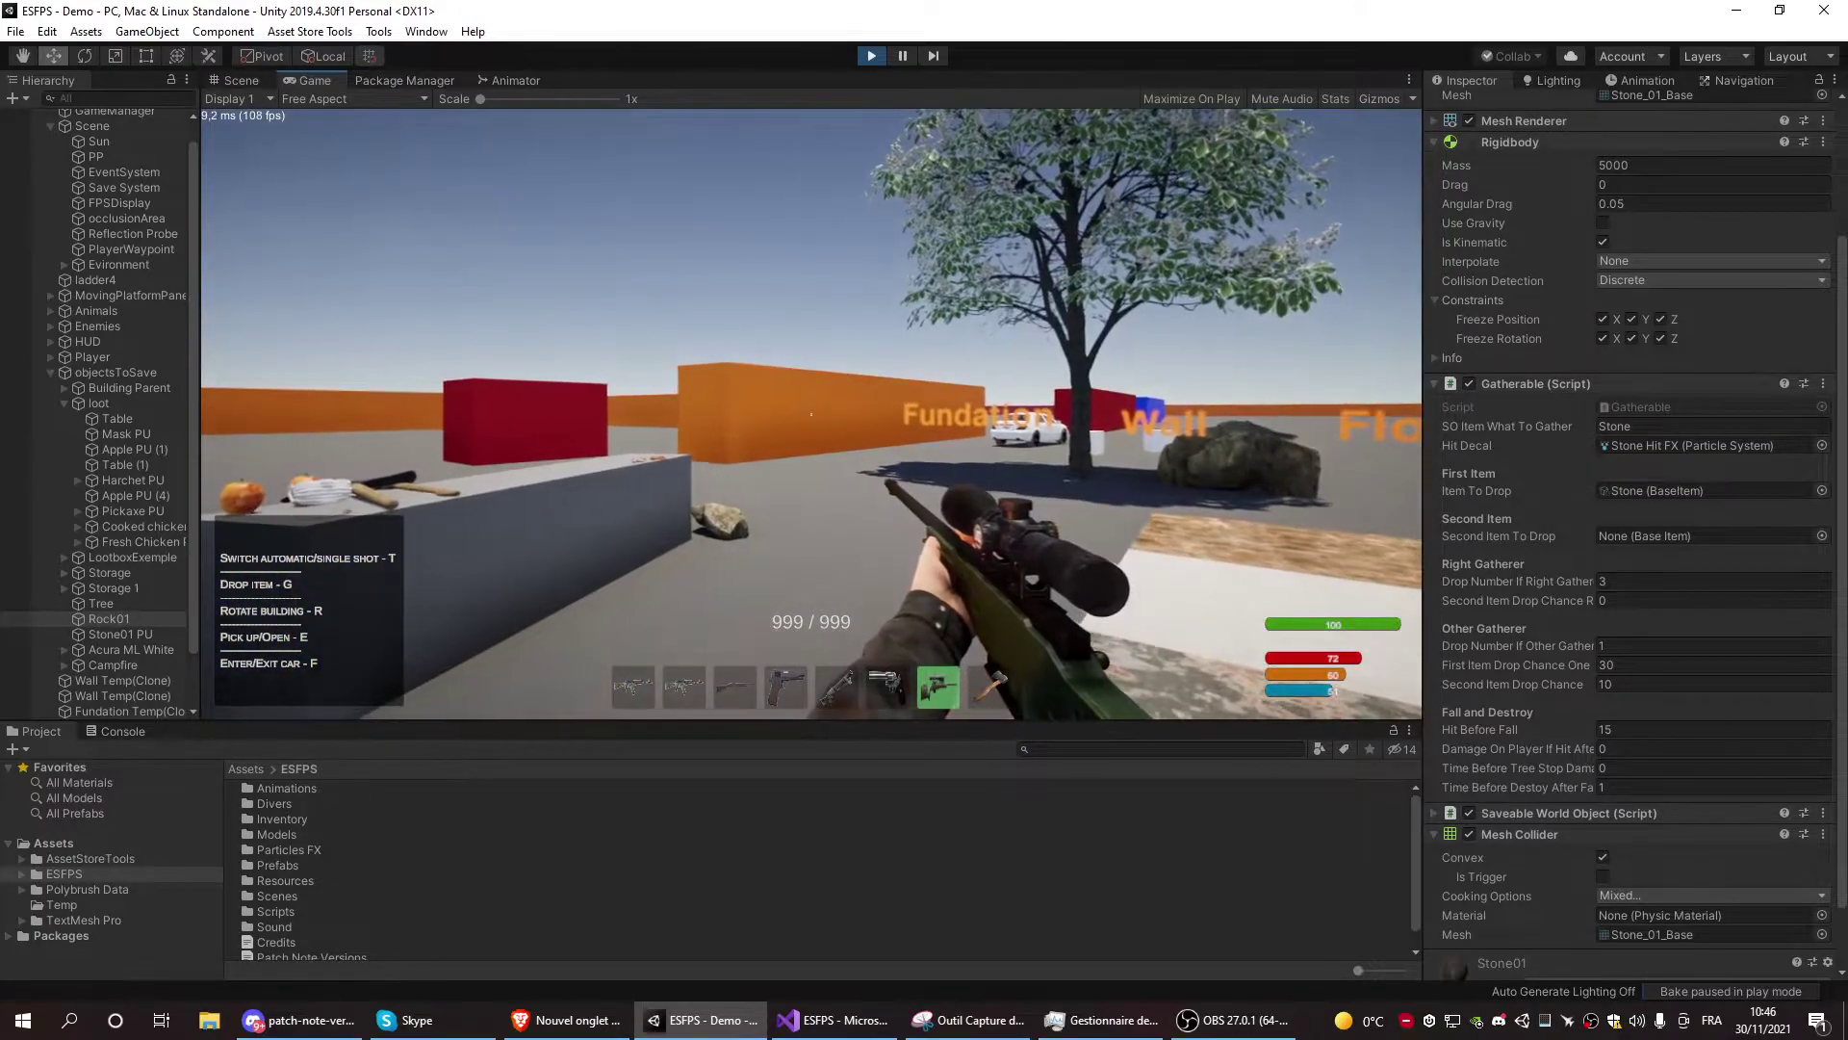
Look through the sniper scope and fire a shot at the walls
{"action": "key", "text": "Tab"}
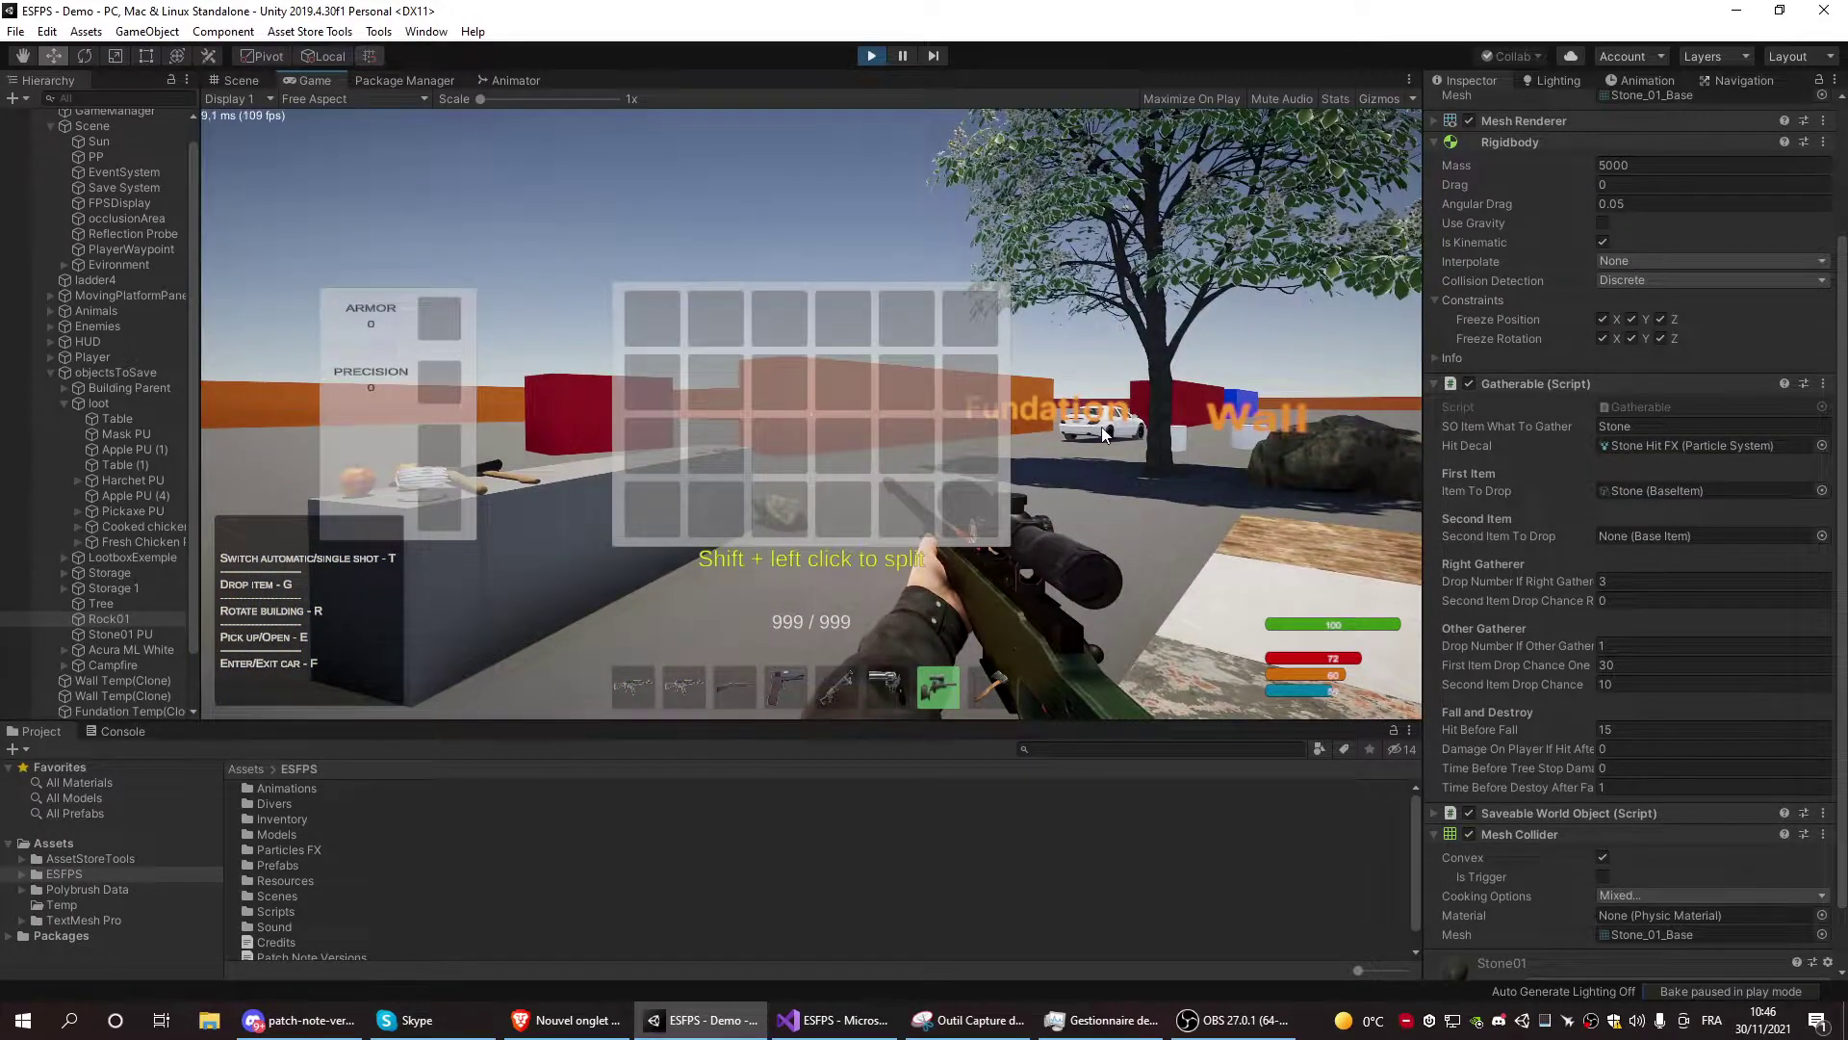
{"action": "key", "text": "Tab"}
{"action": "right_click", "coordinate": [811, 415]}
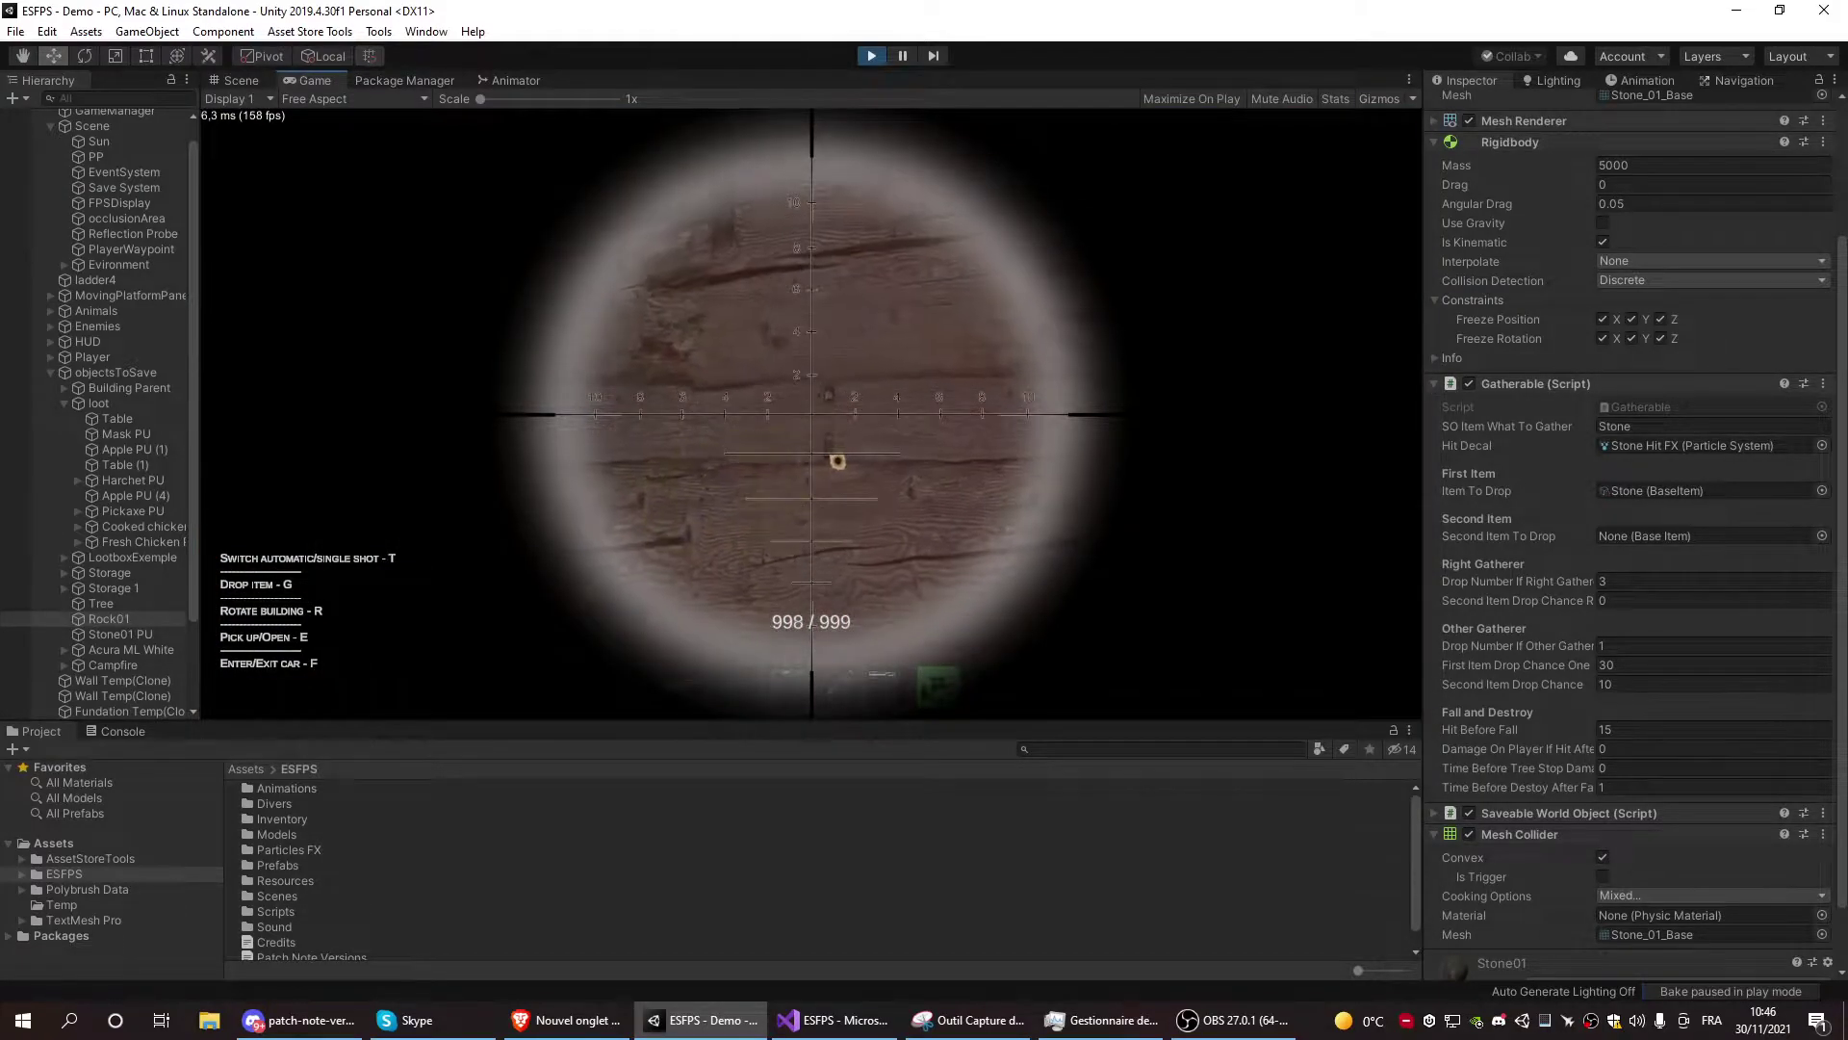
{"action": "left_click", "coordinate": [812, 415]}
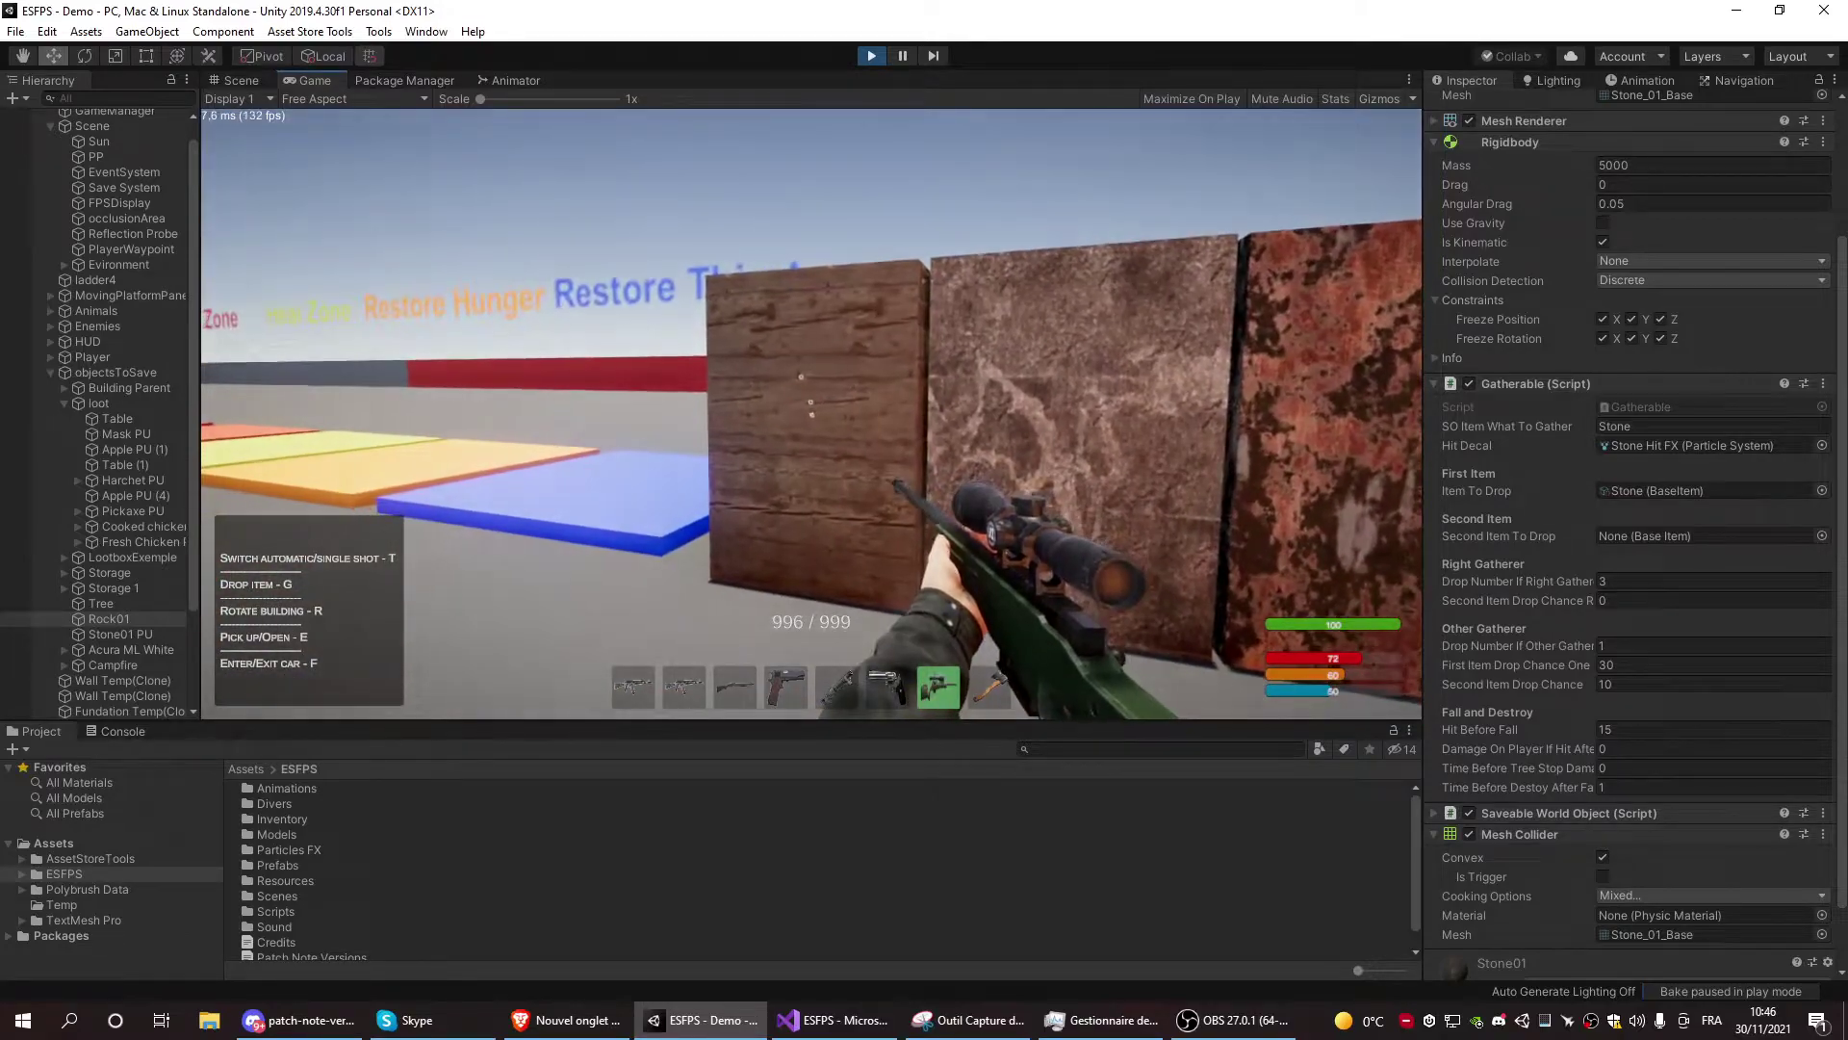
Walk up to the walls and empty the pistol into the stone blocks and rusty wall
{"action": "key", "text": "w"}
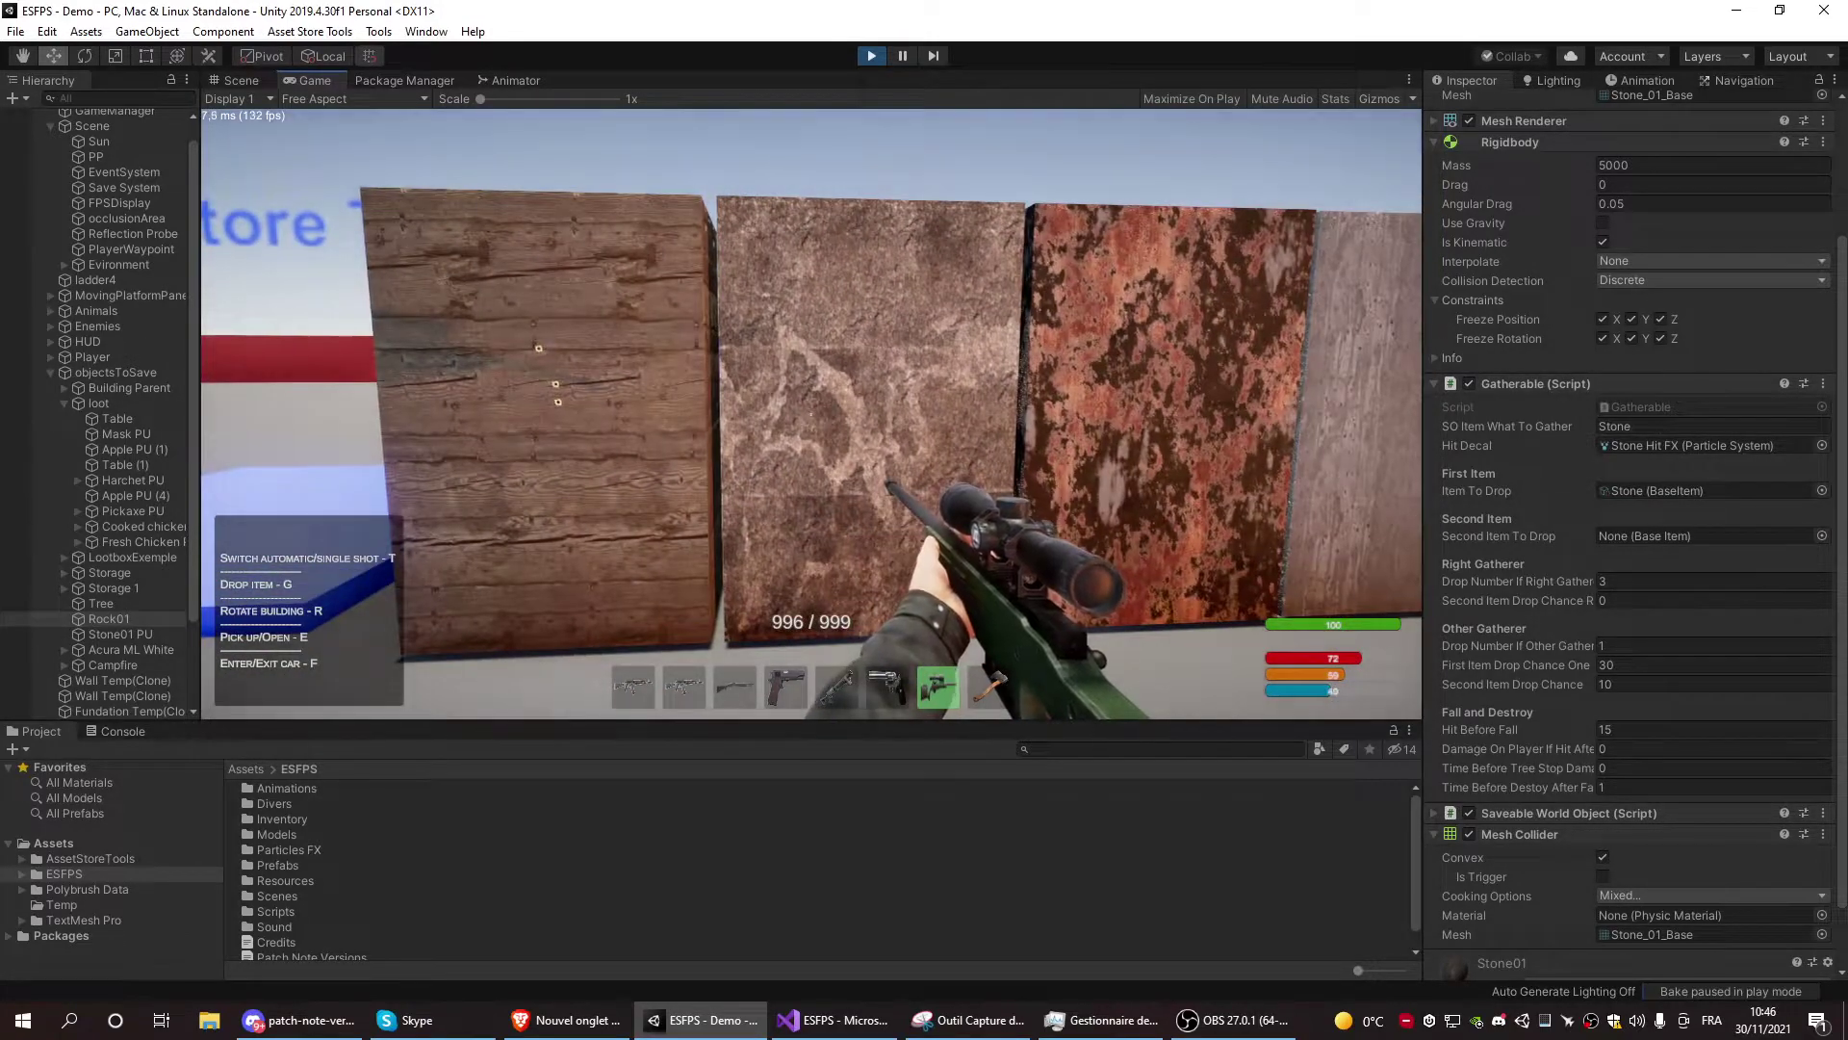
{"action": "left_click", "coordinate": [812, 414]}
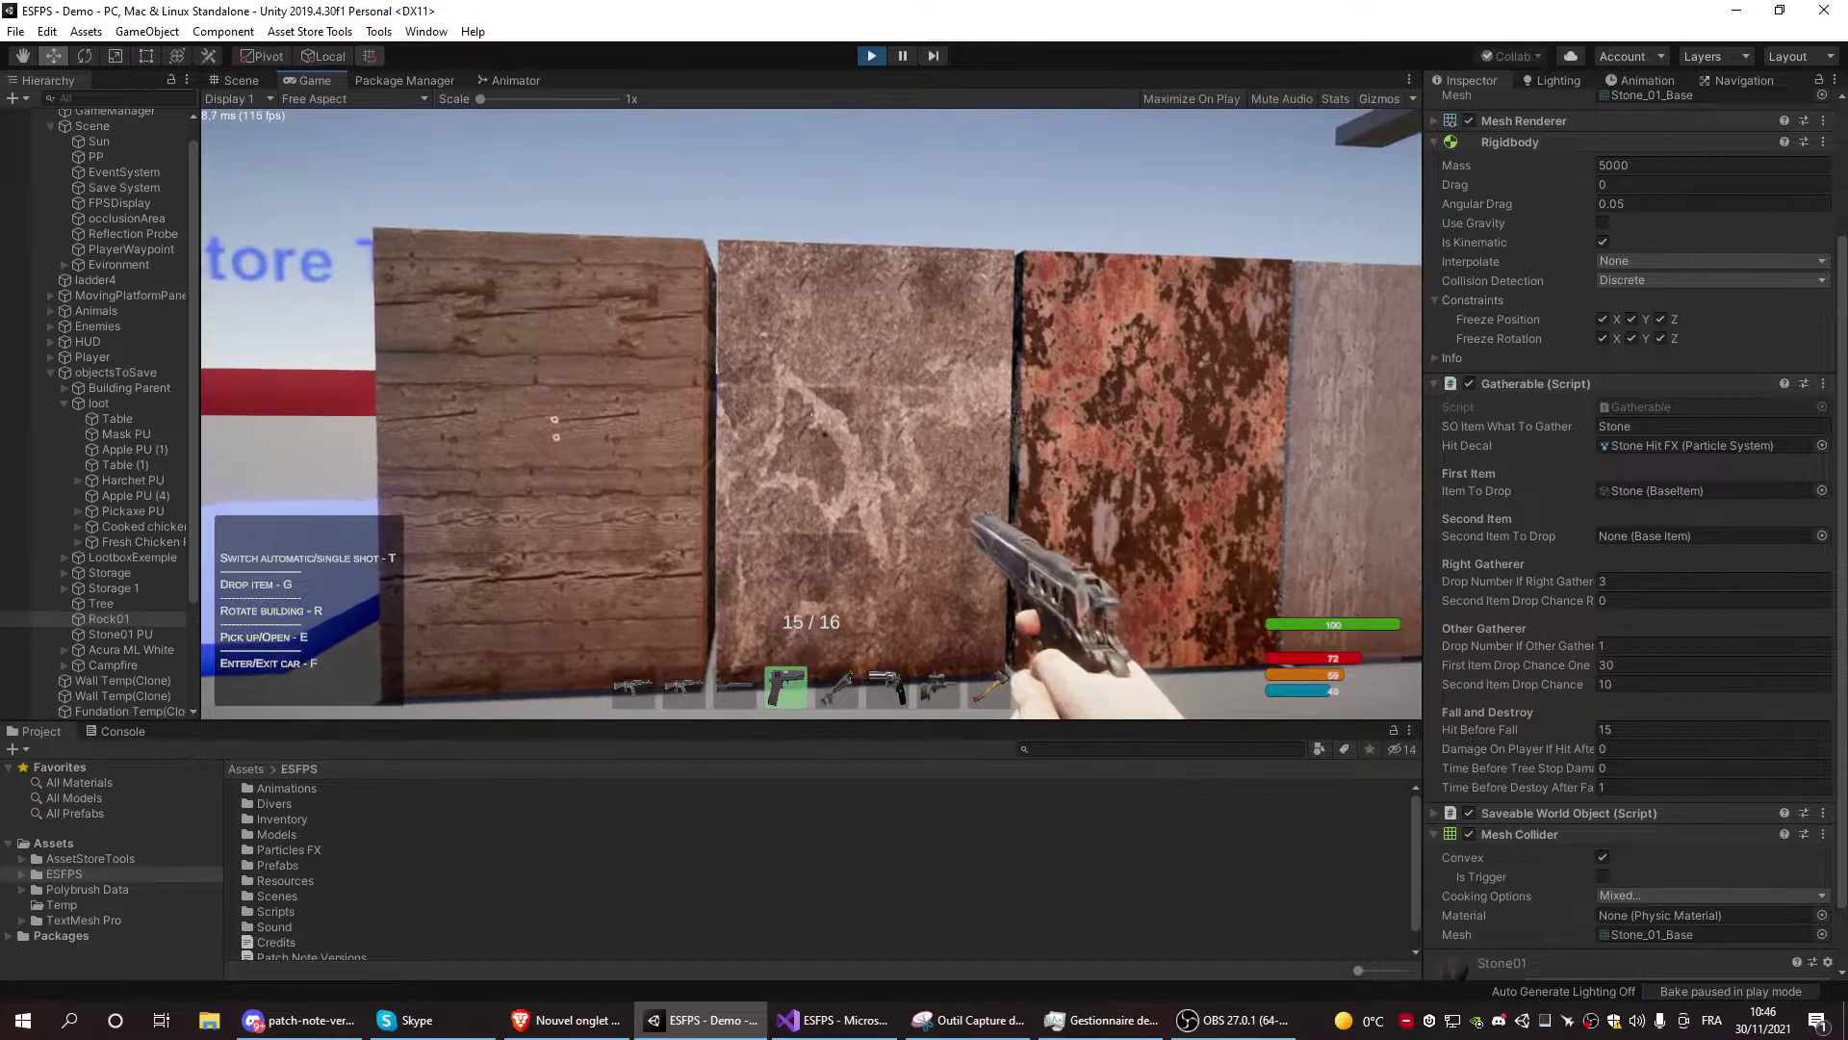
{"action": "left_click", "coordinate": [812, 415]}
{"action": "left_click", "coordinate": [812, 415]}
{"action": "left_click", "coordinate": [811, 415]}
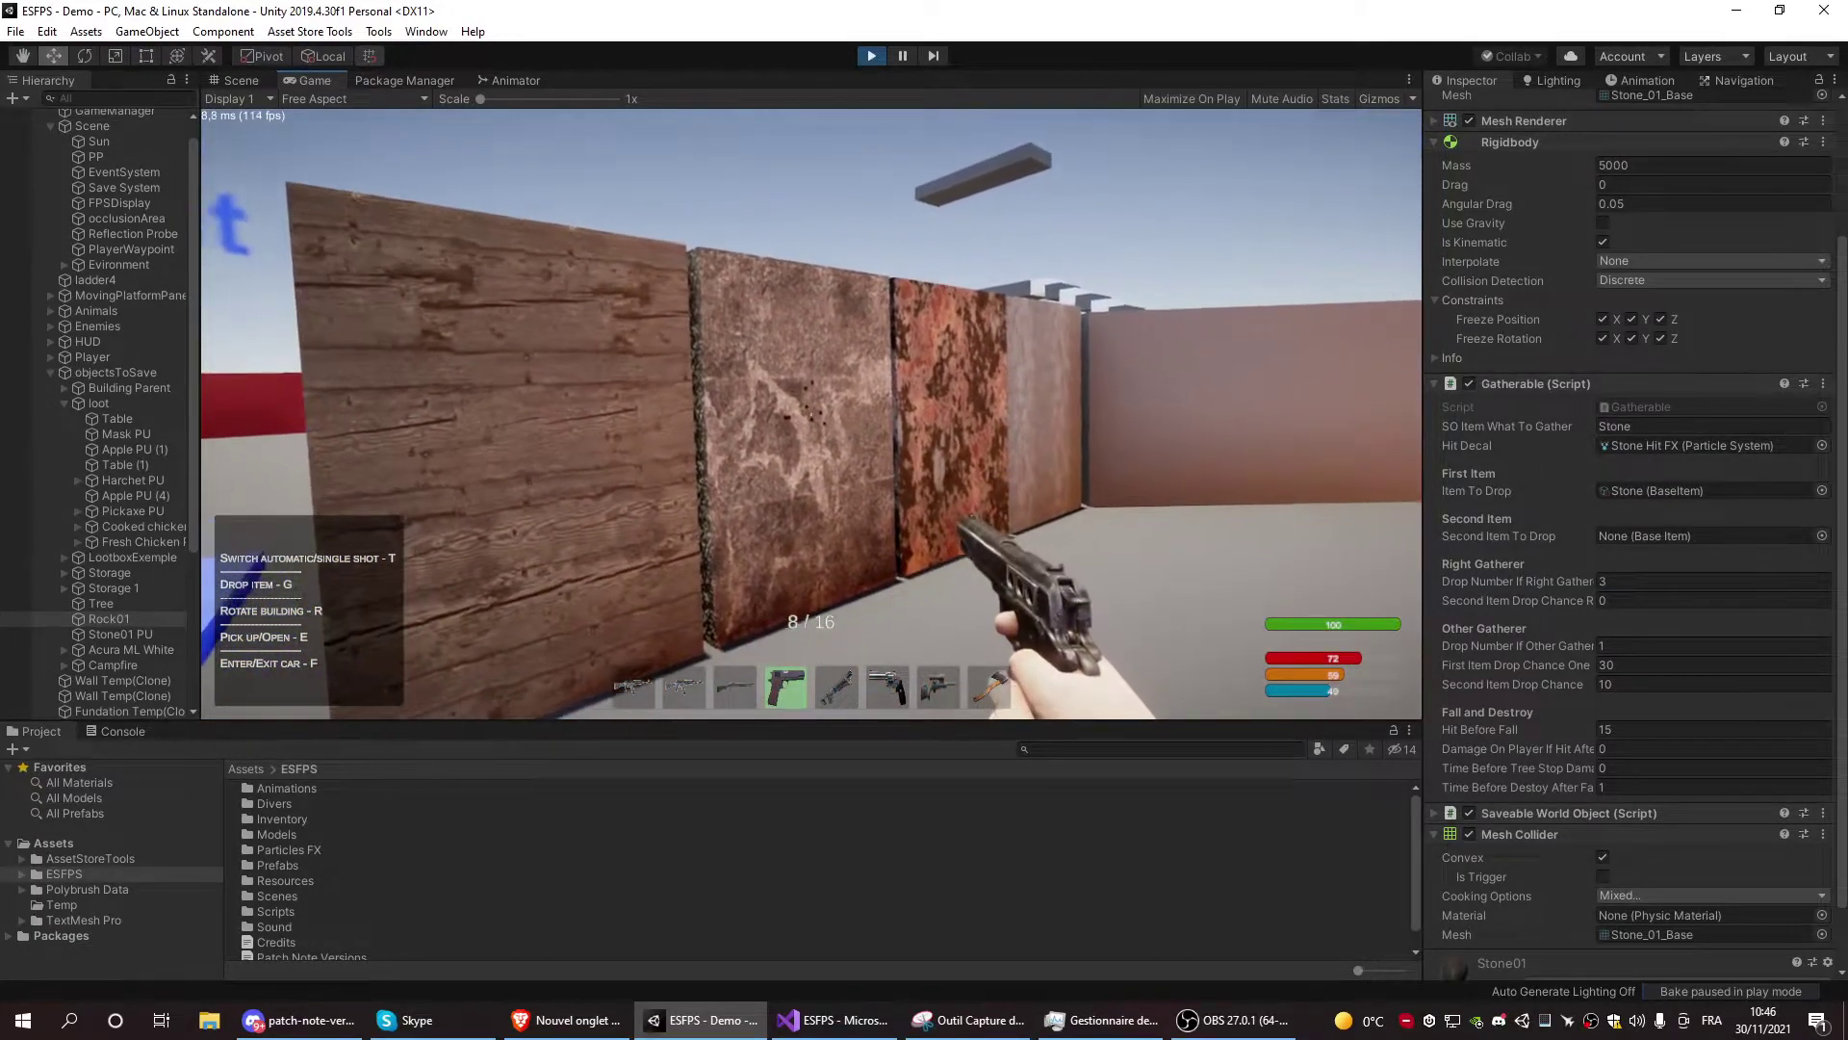
{"action": "left_click", "coordinate": [812, 414]}
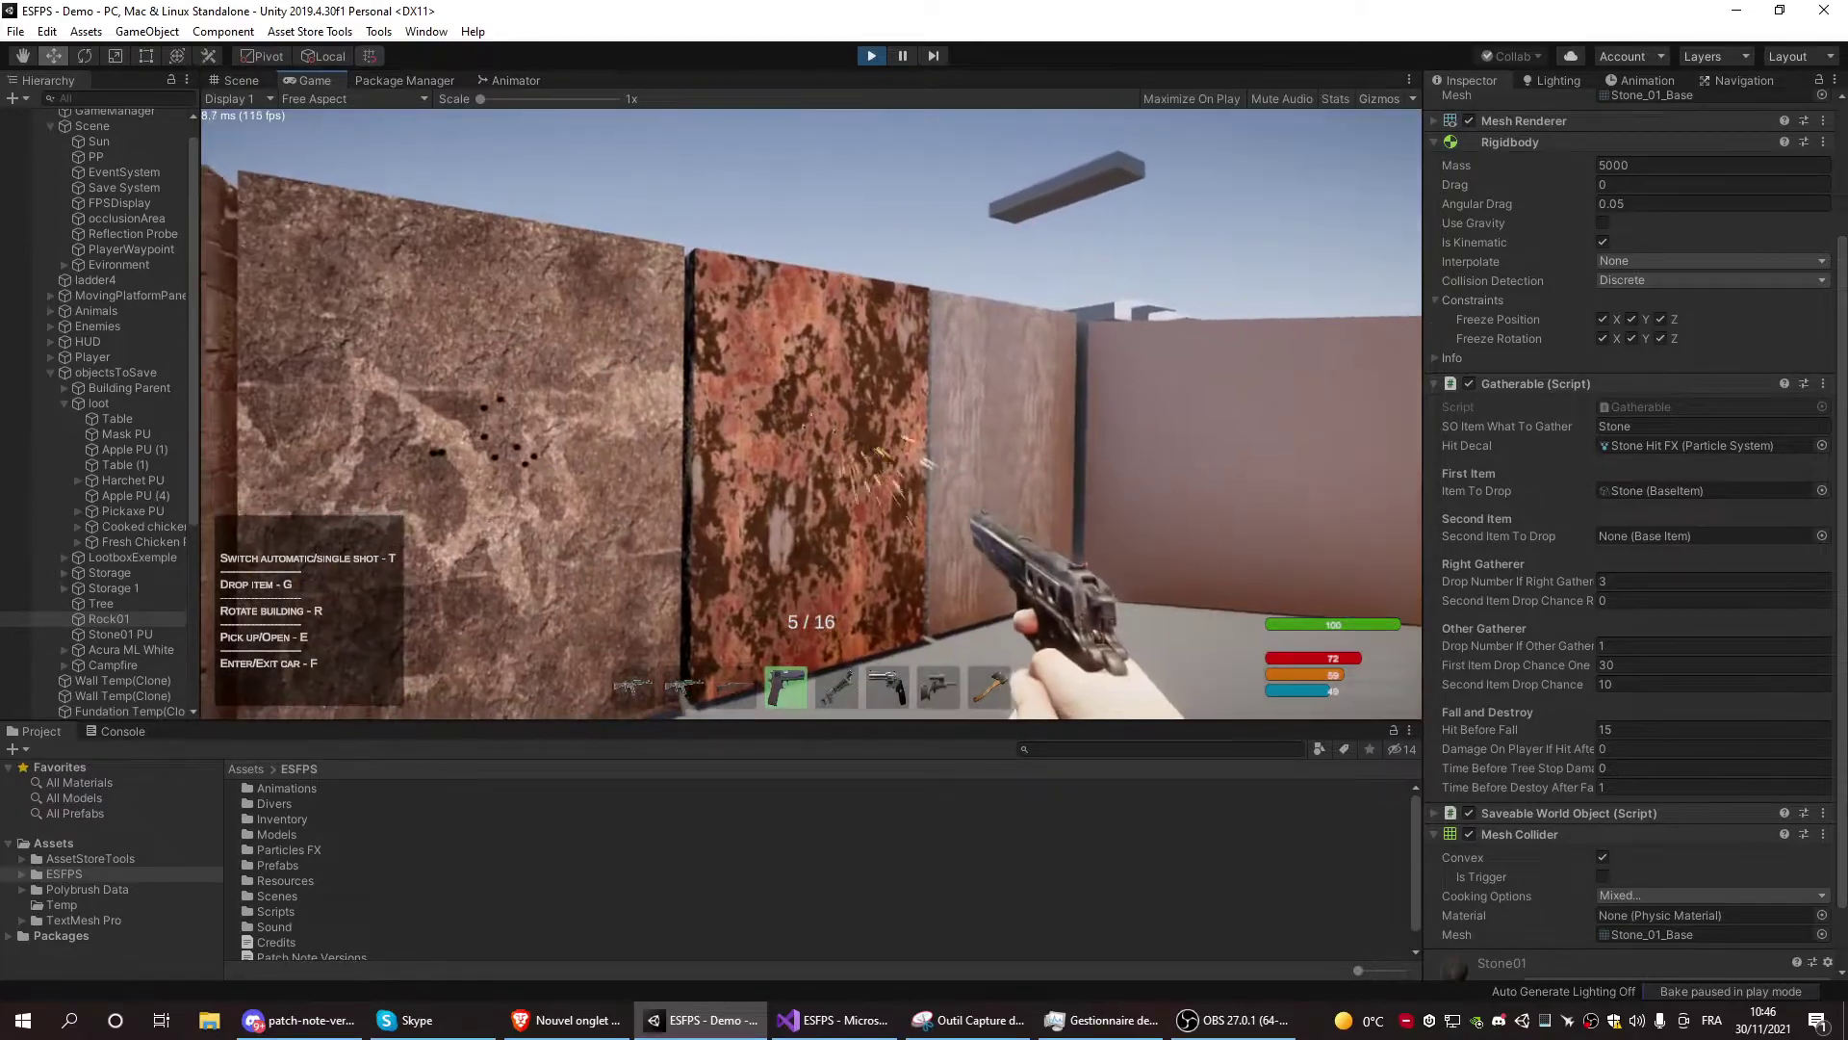
{"action": "left_click", "coordinate": [812, 415]}
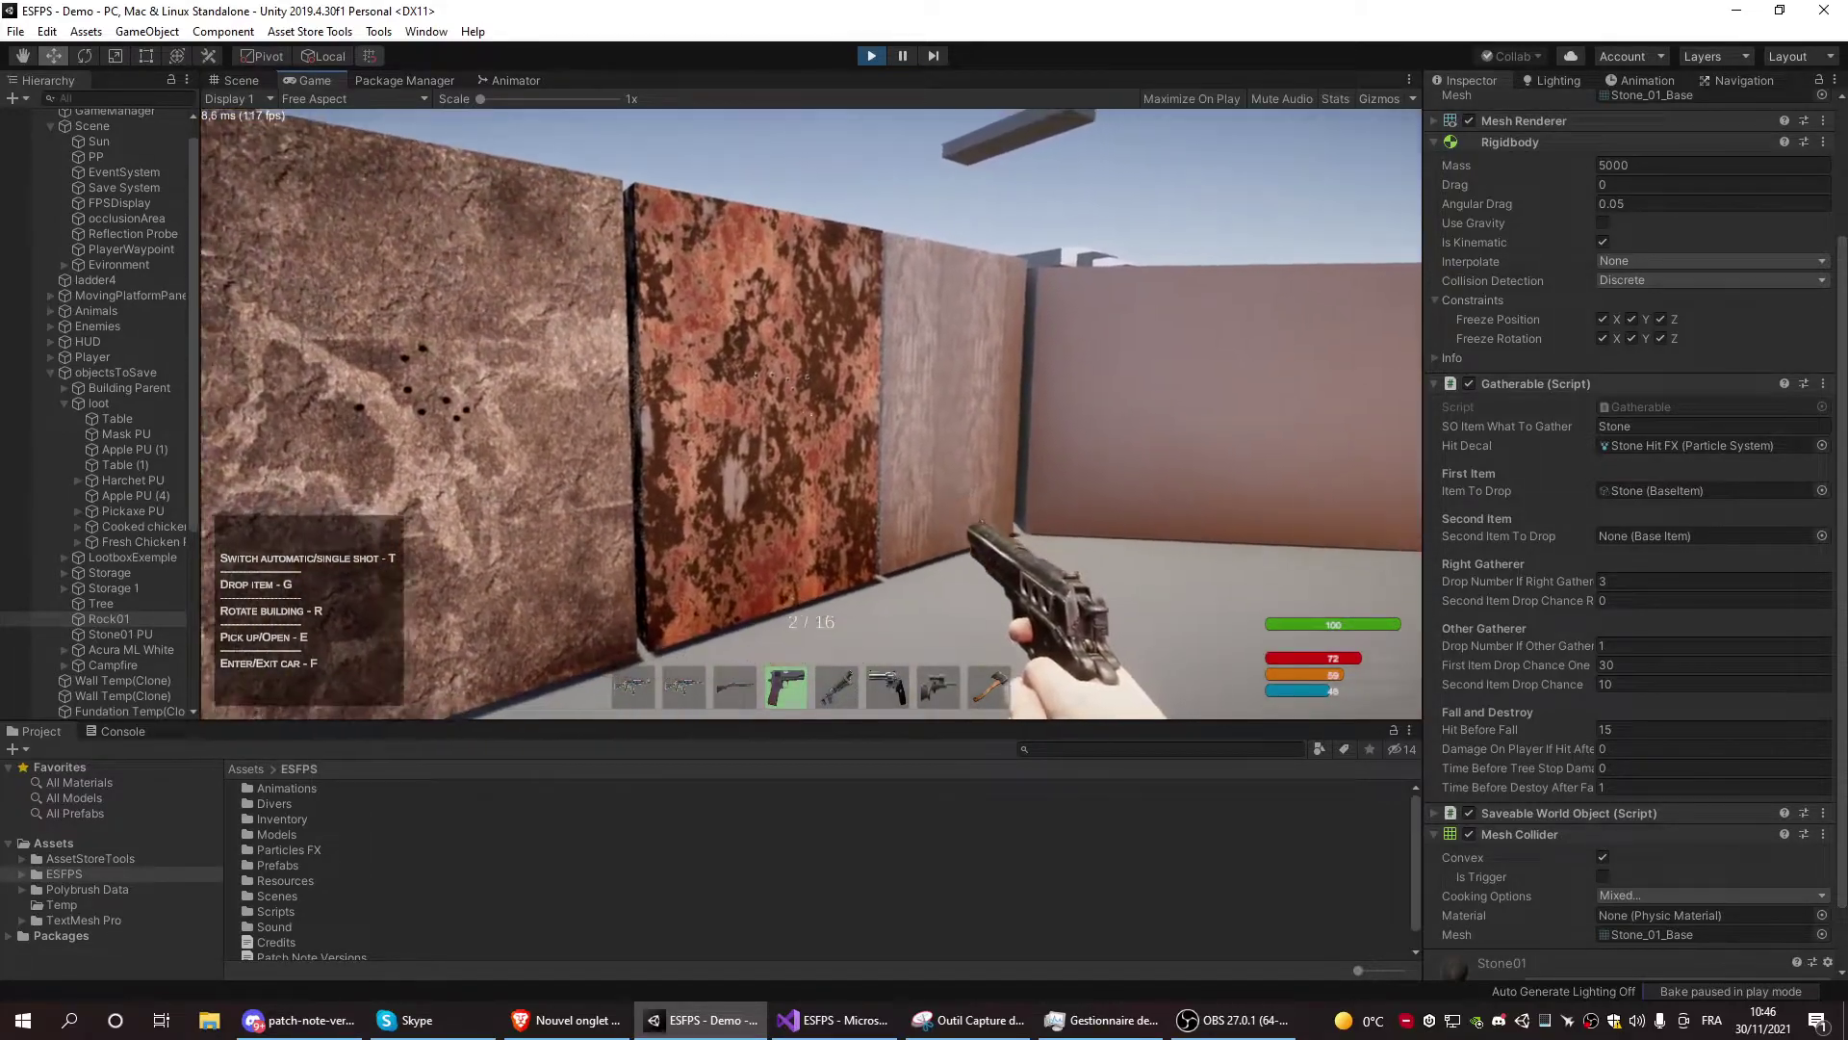
{"action": "left_click", "coordinate": [811, 415]}
Switch to the shotgun and fire two shots at the walls
{"action": "key", "text": "5"}
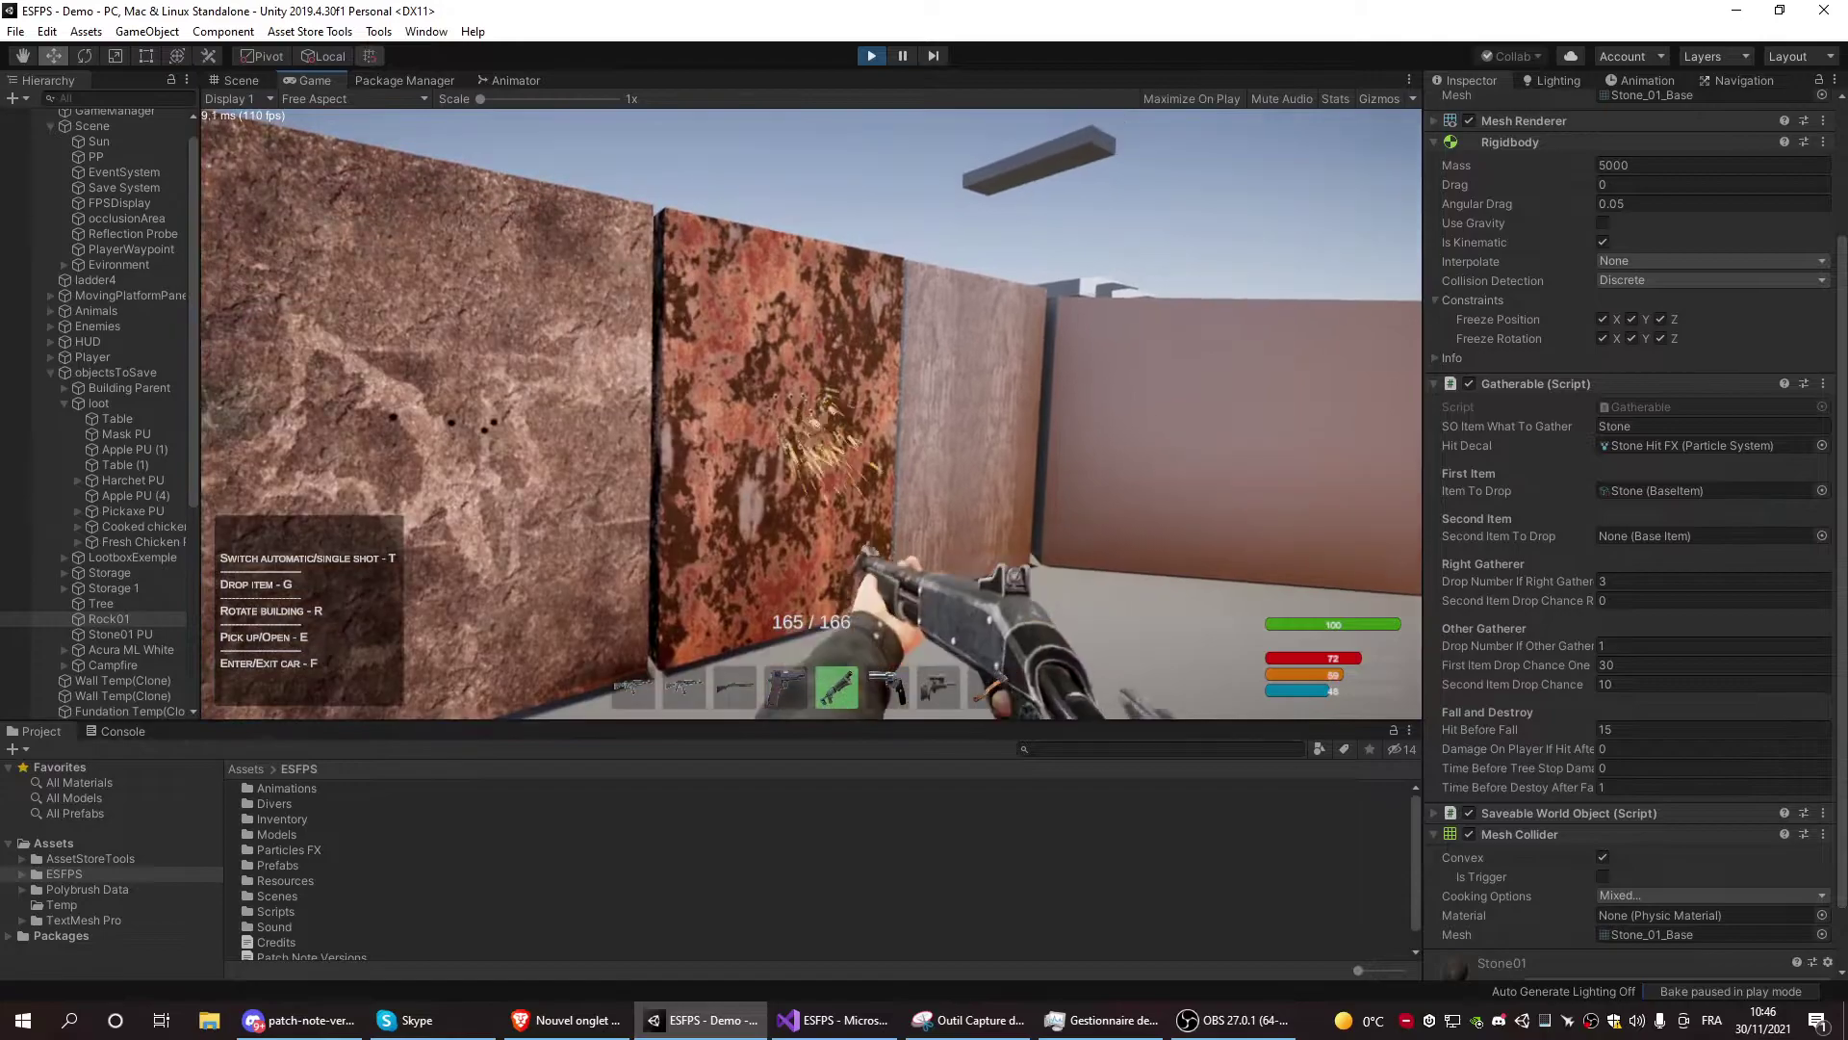
{"action": "left_click", "coordinate": [812, 415]}
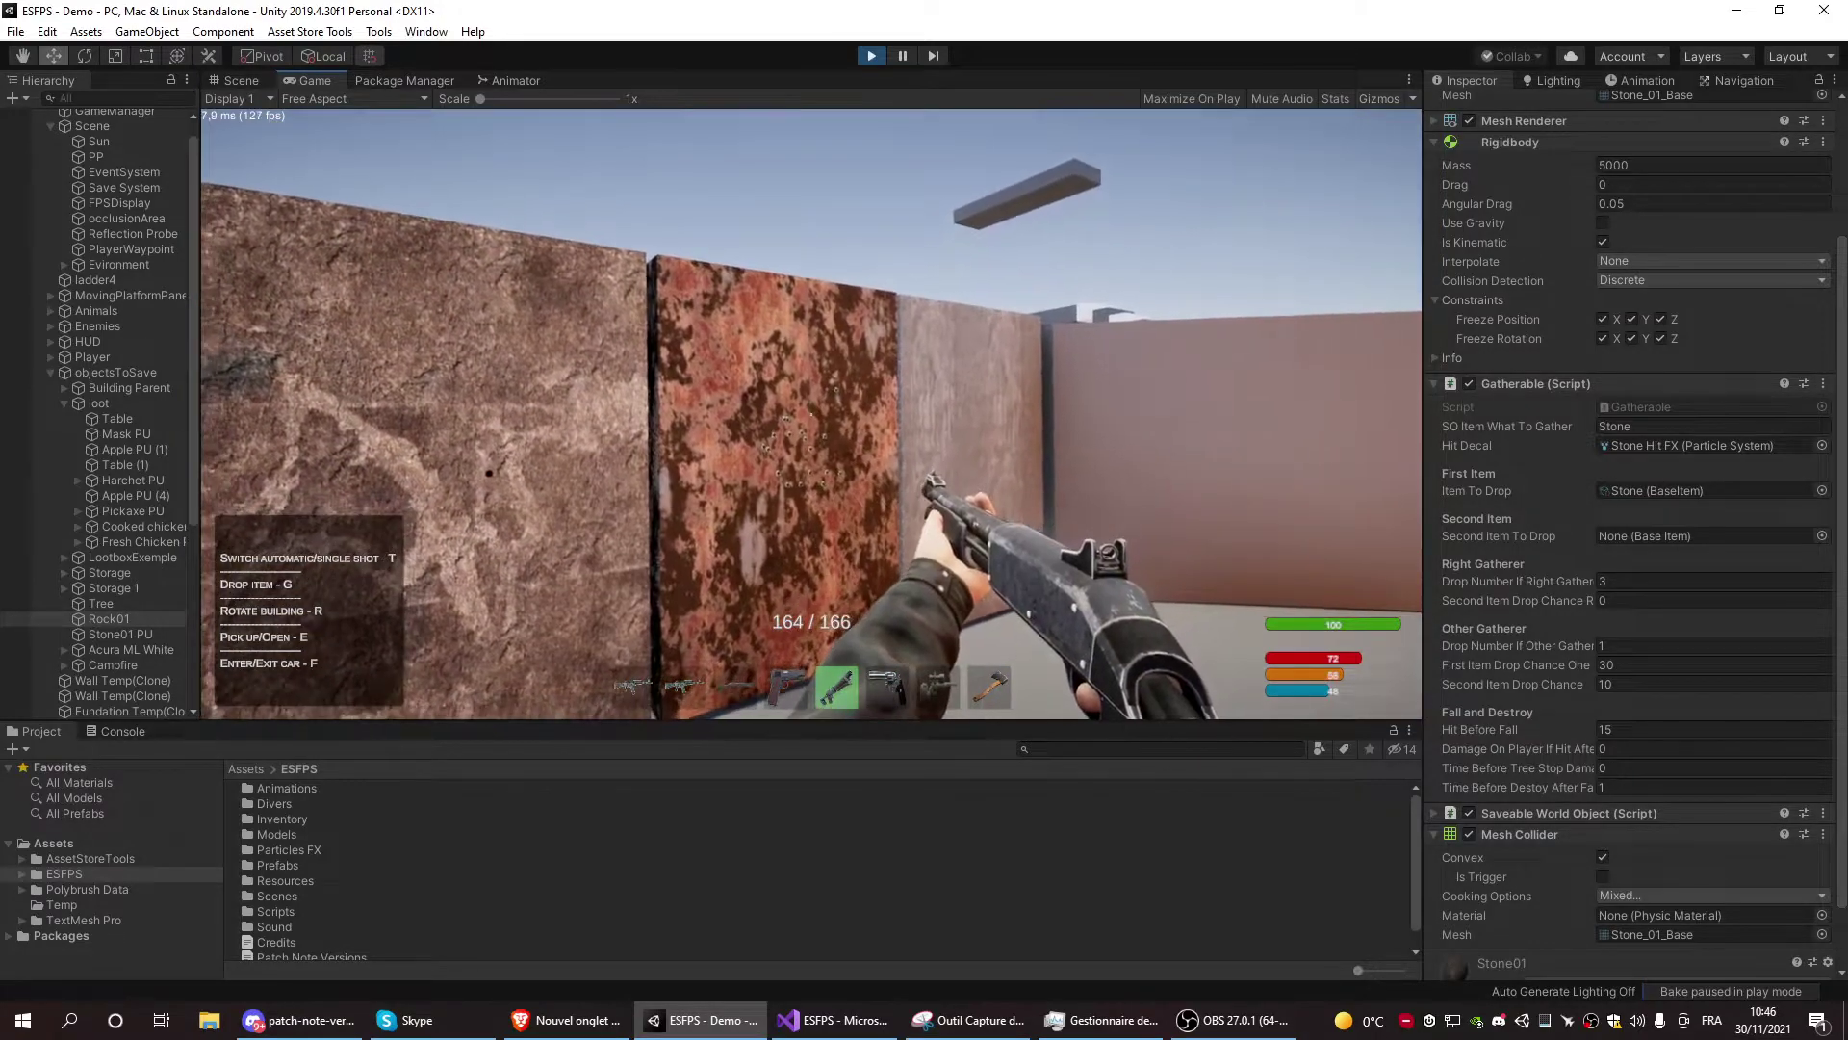
{"action": "left_click", "coordinate": [811, 414]}
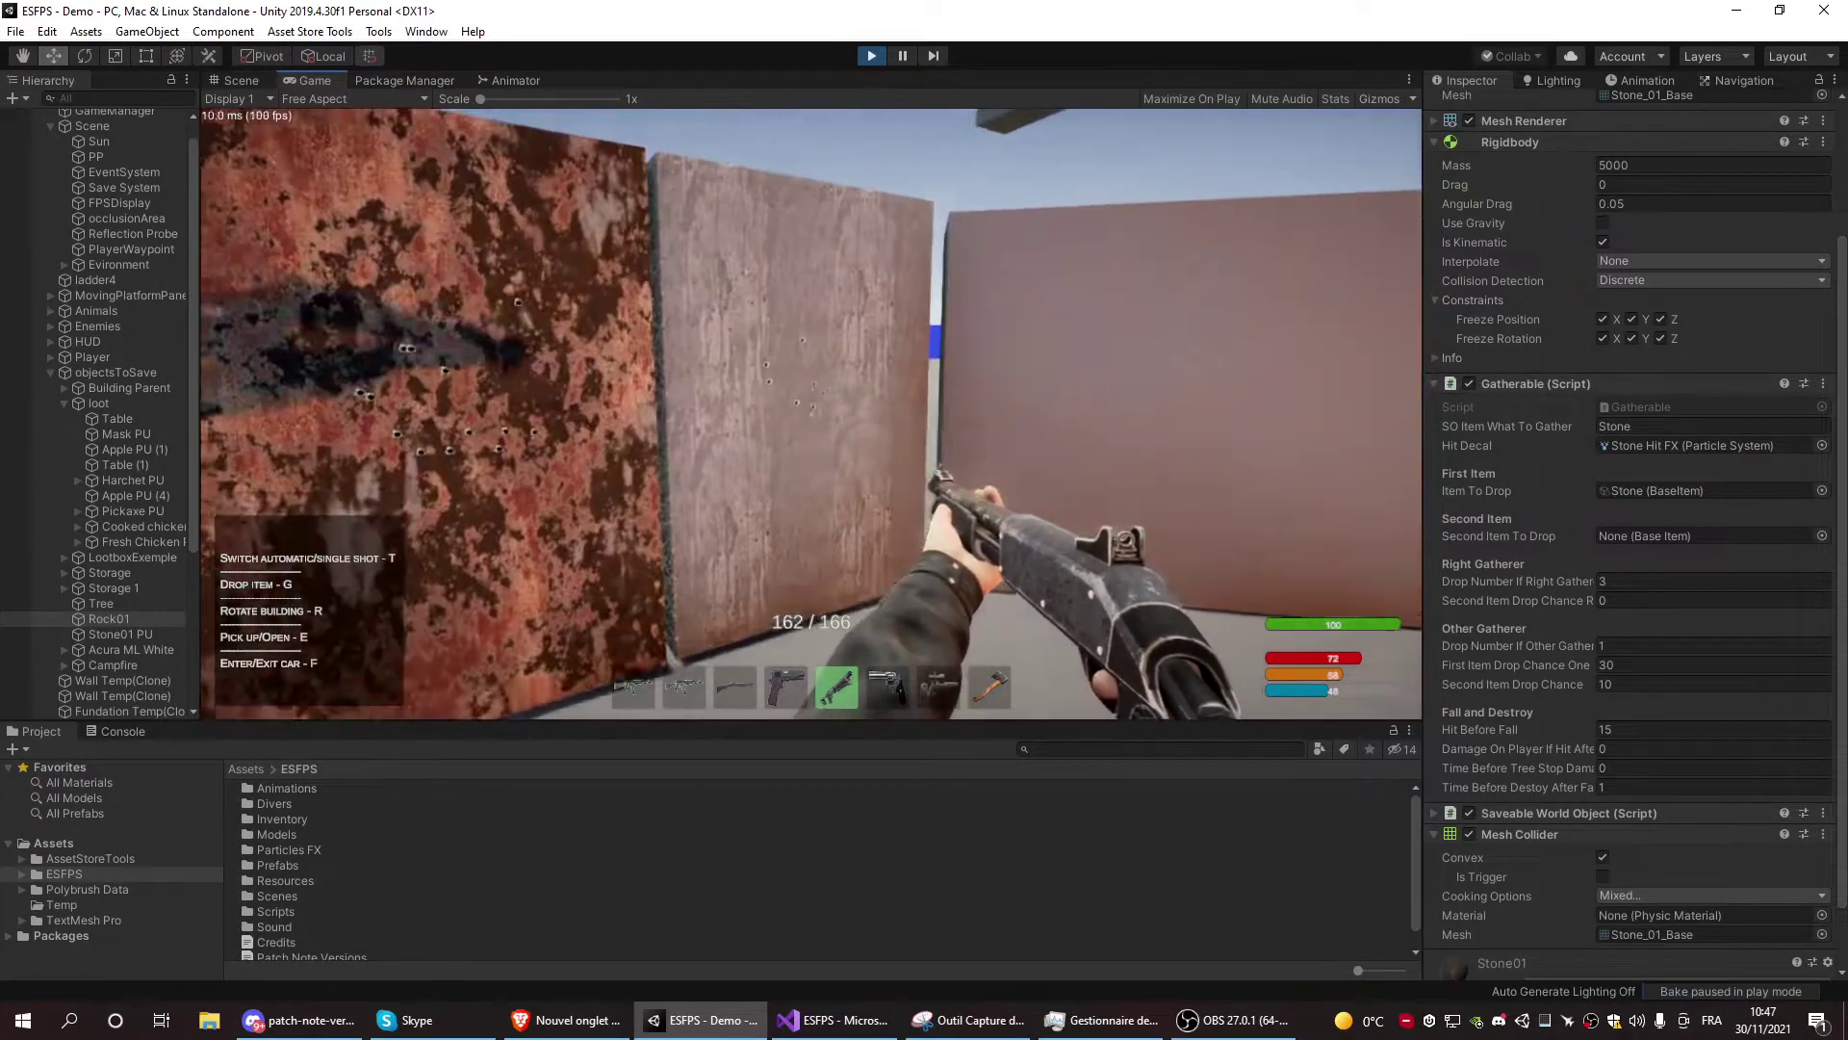
Fire a final shotgun shot, then walk onto the concrete block by the tree
{"action": "left_click", "coordinate": [812, 415]}
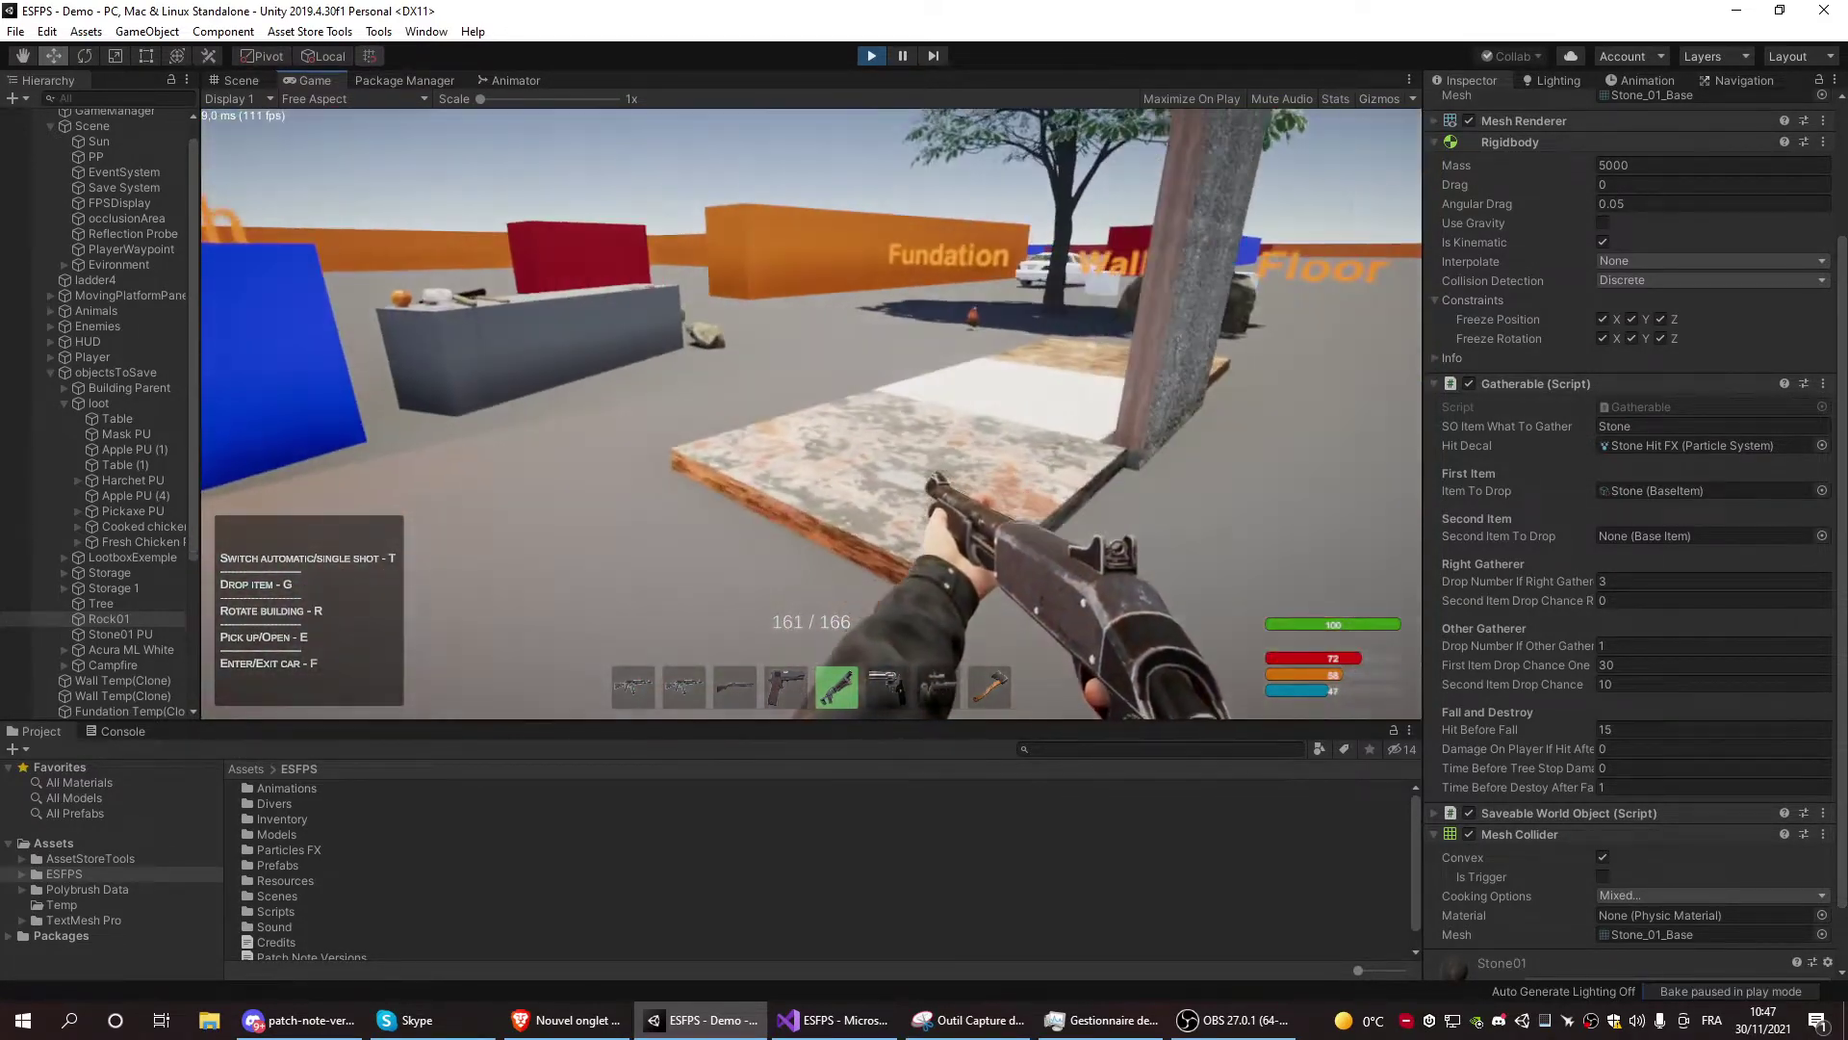
{"action": "key", "text": "Tab"}
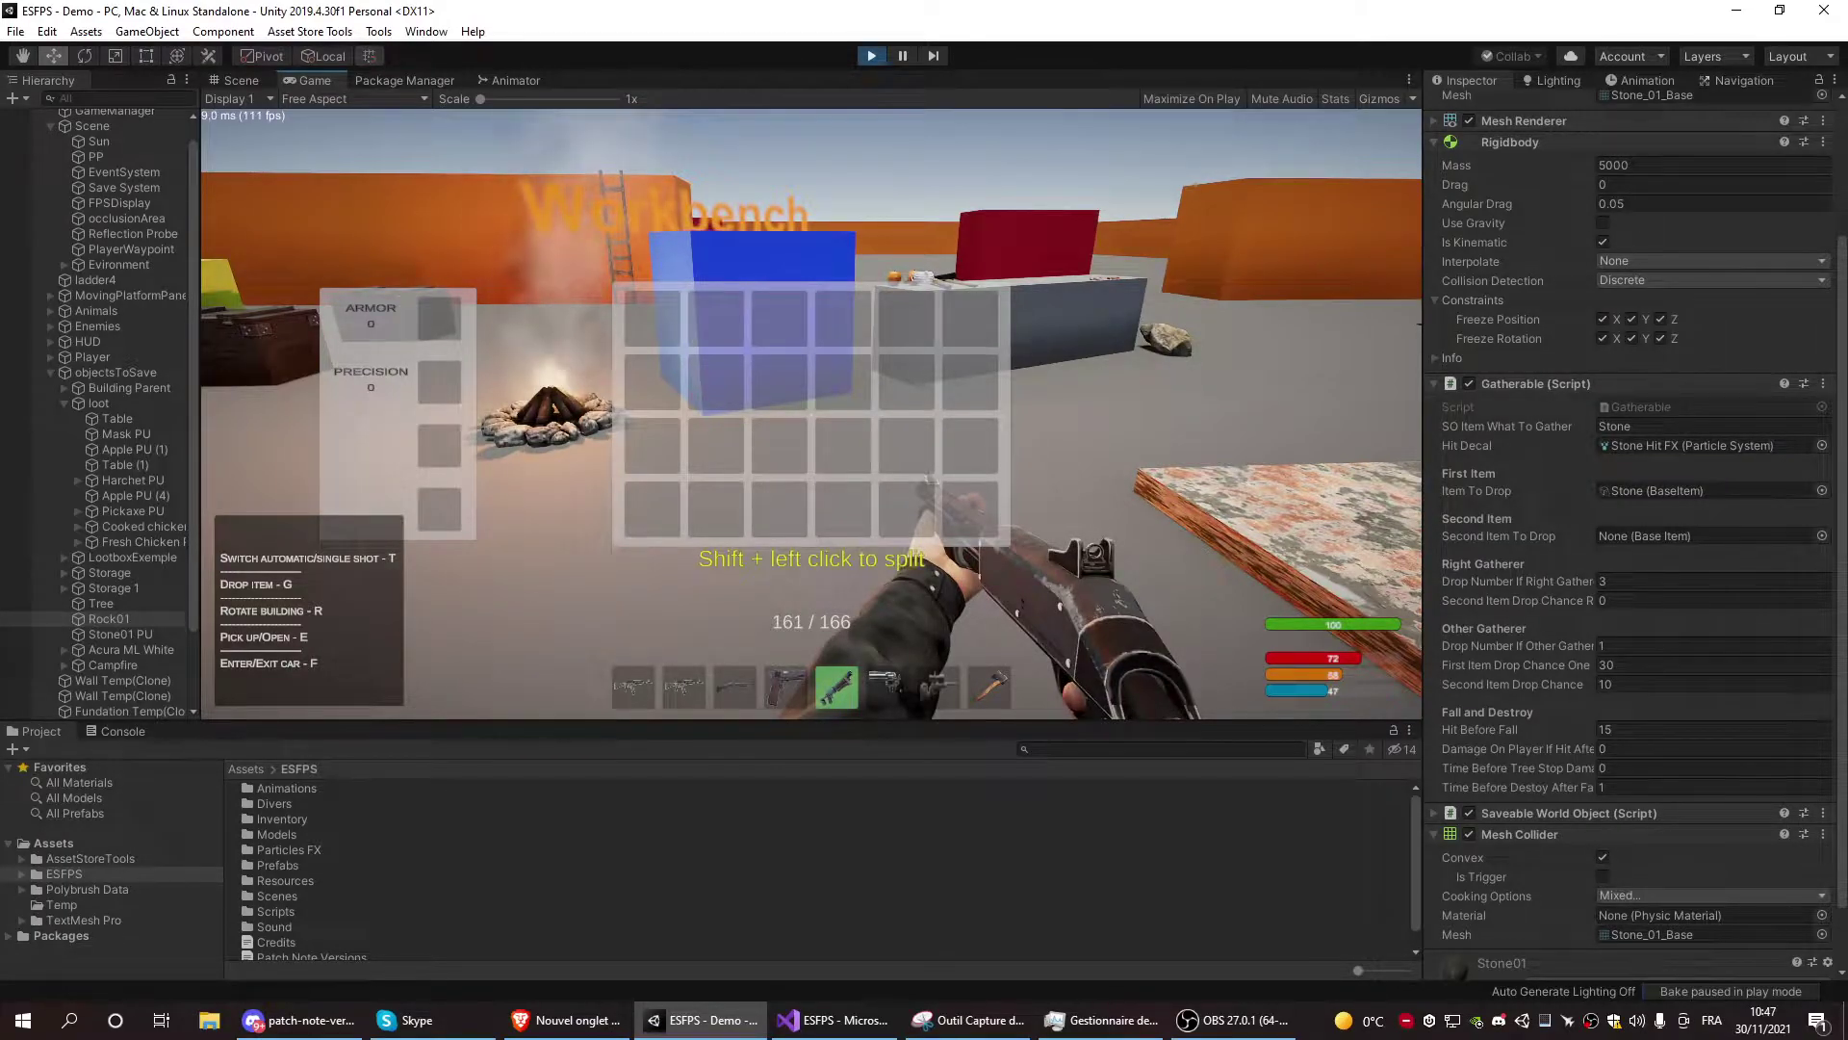
{"action": "key", "text": "Tab"}
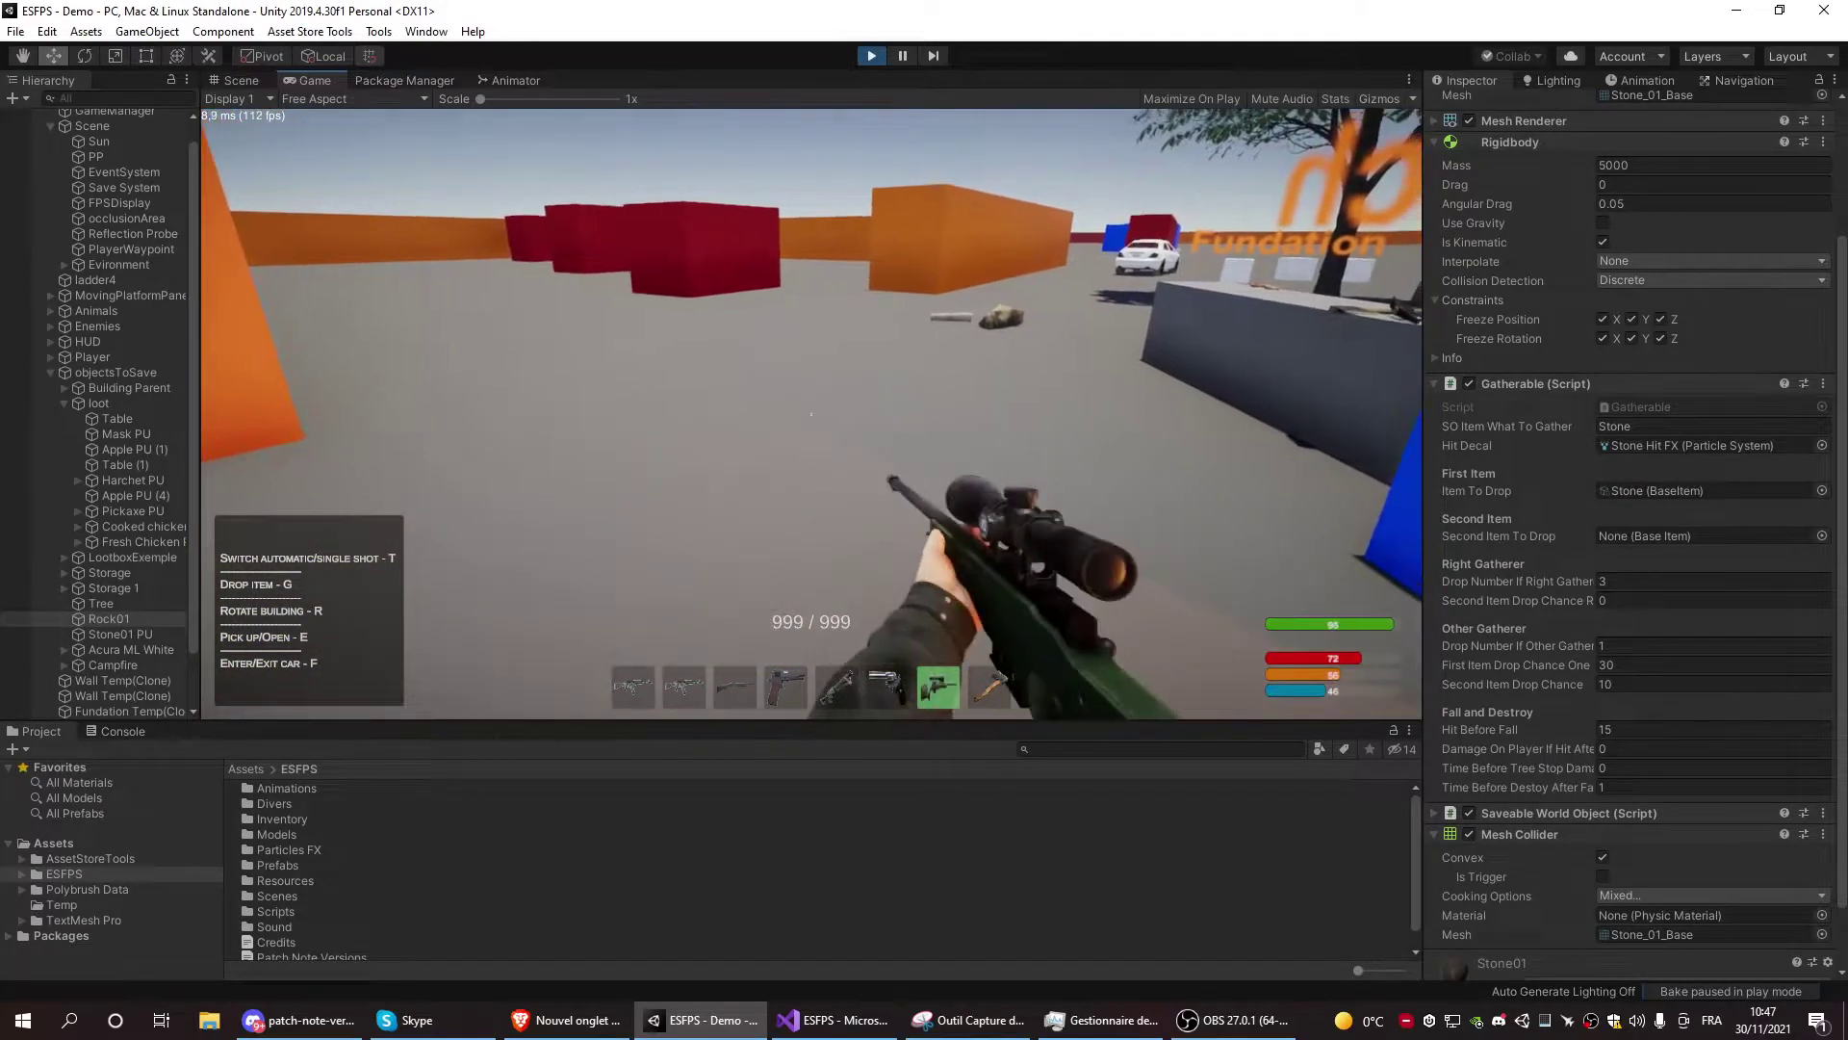
{"action": "key", "text": "w"}
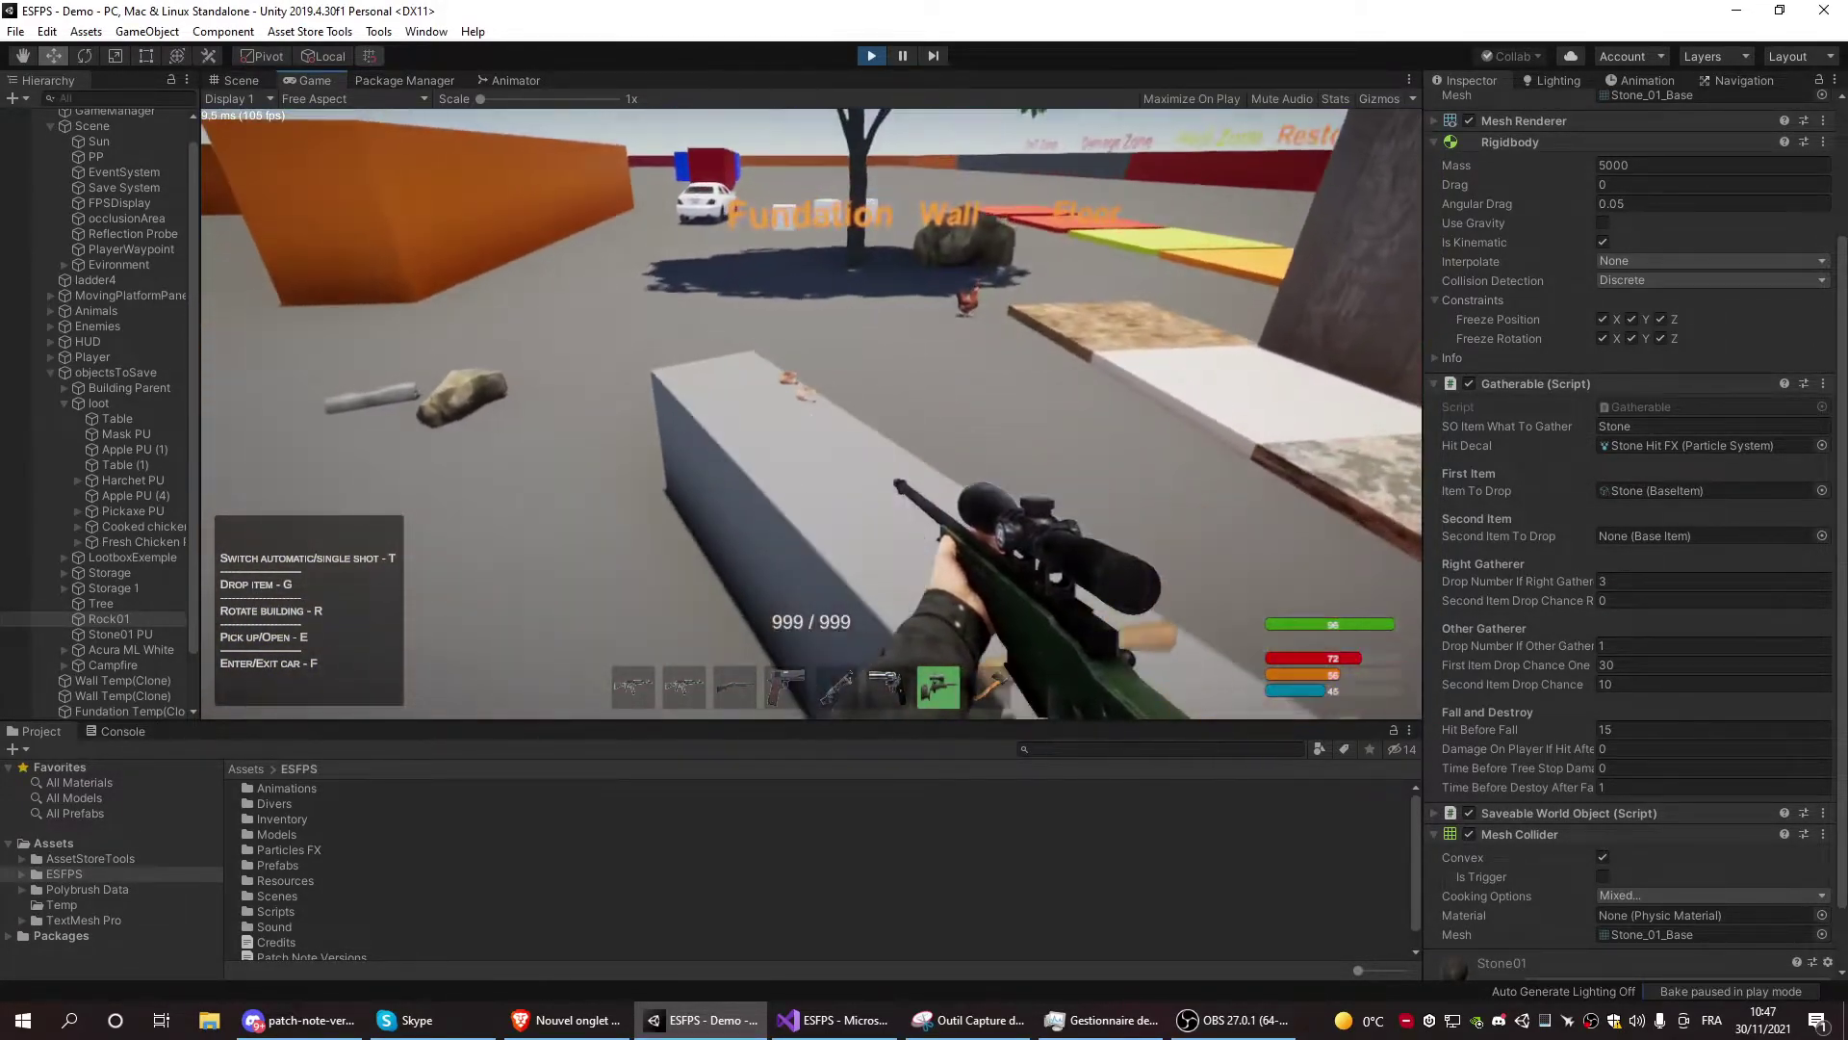
{"action": "key", "text": "w"}
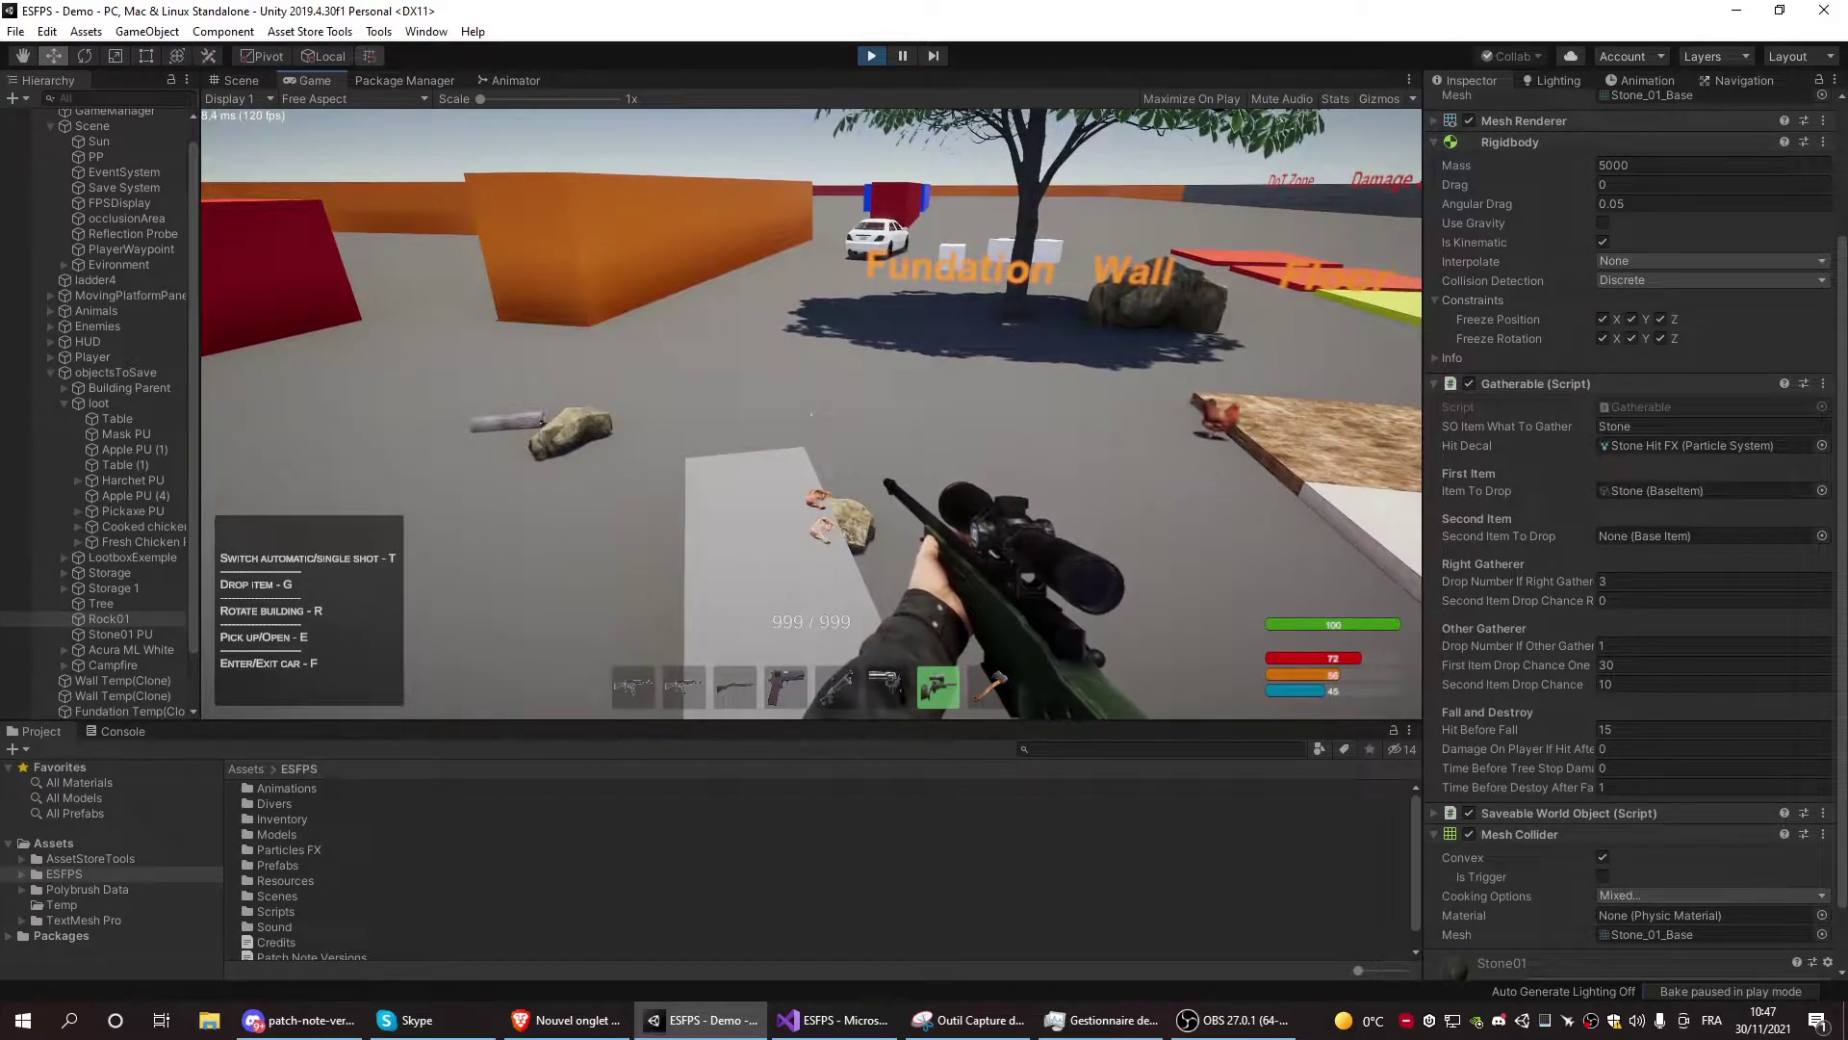
Scope in on the chicken, then walk off the table across the yard toward the tree
{"action": "key", "text": "Tab"}
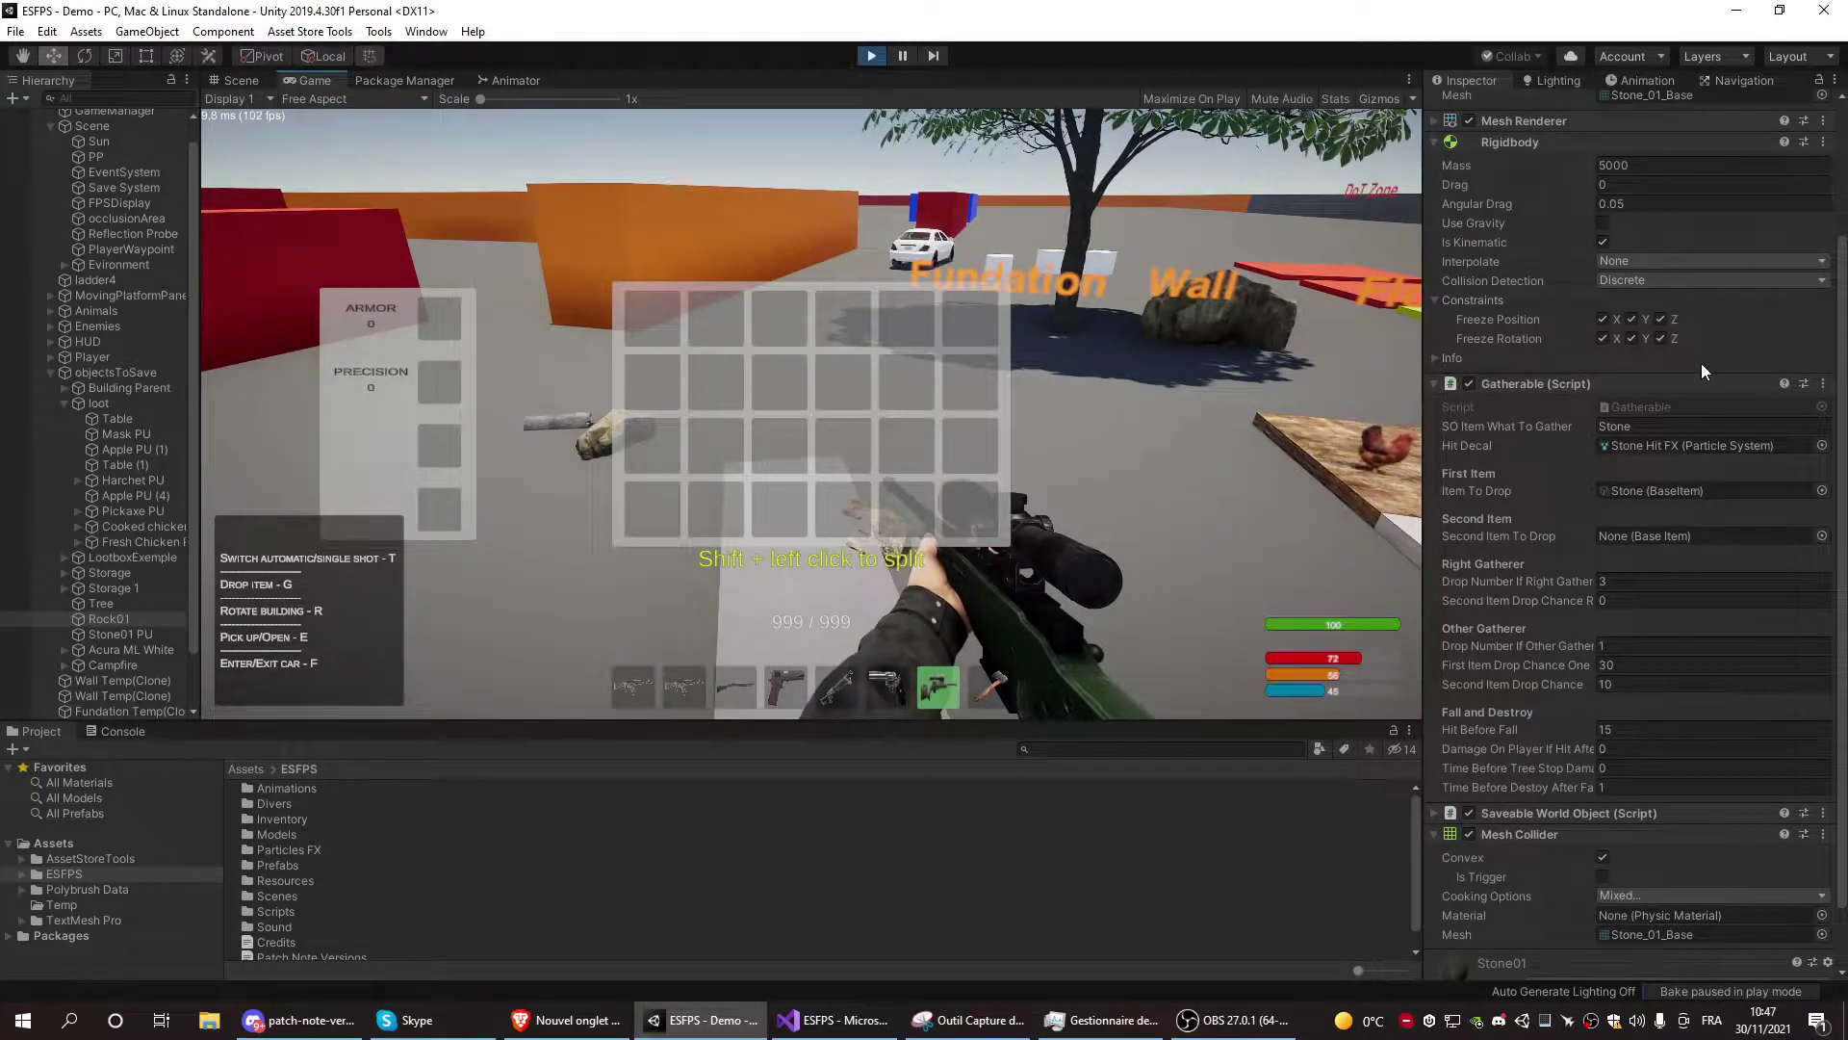
{"action": "key", "text": "Tab"}
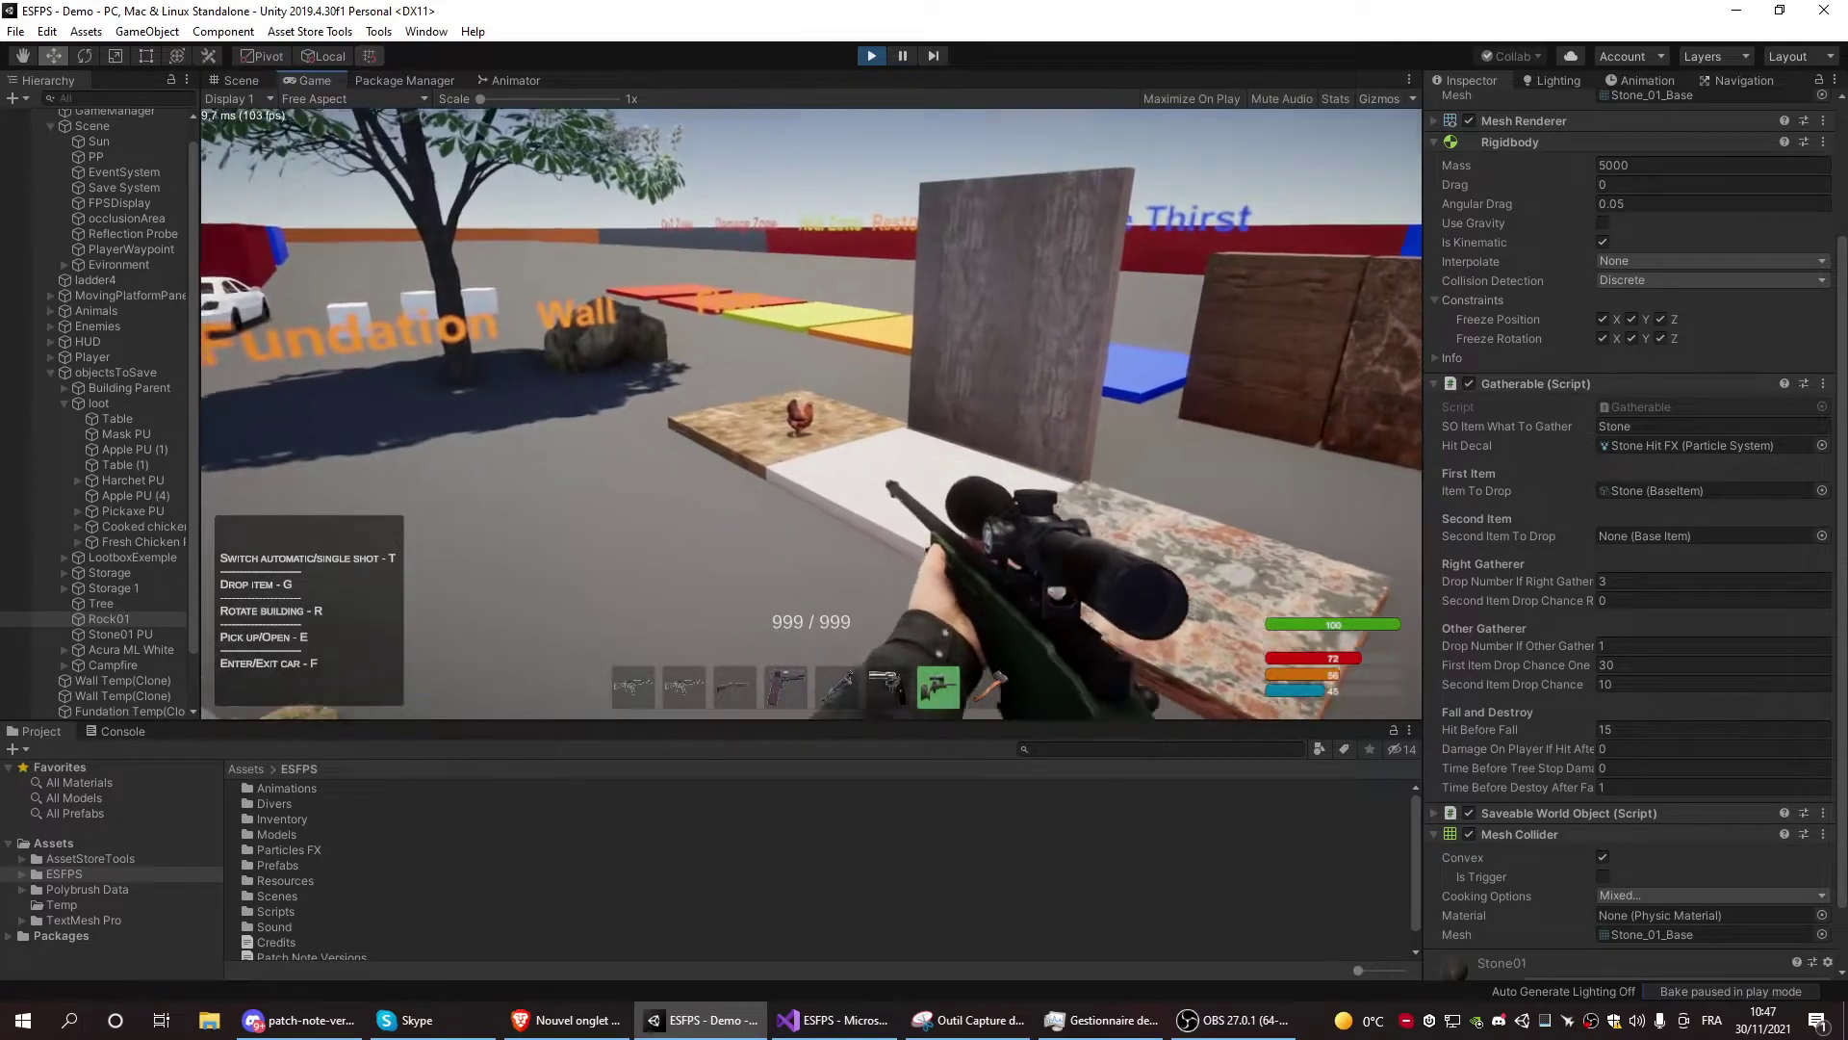
{"action": "right_click", "coordinate": [812, 415]}
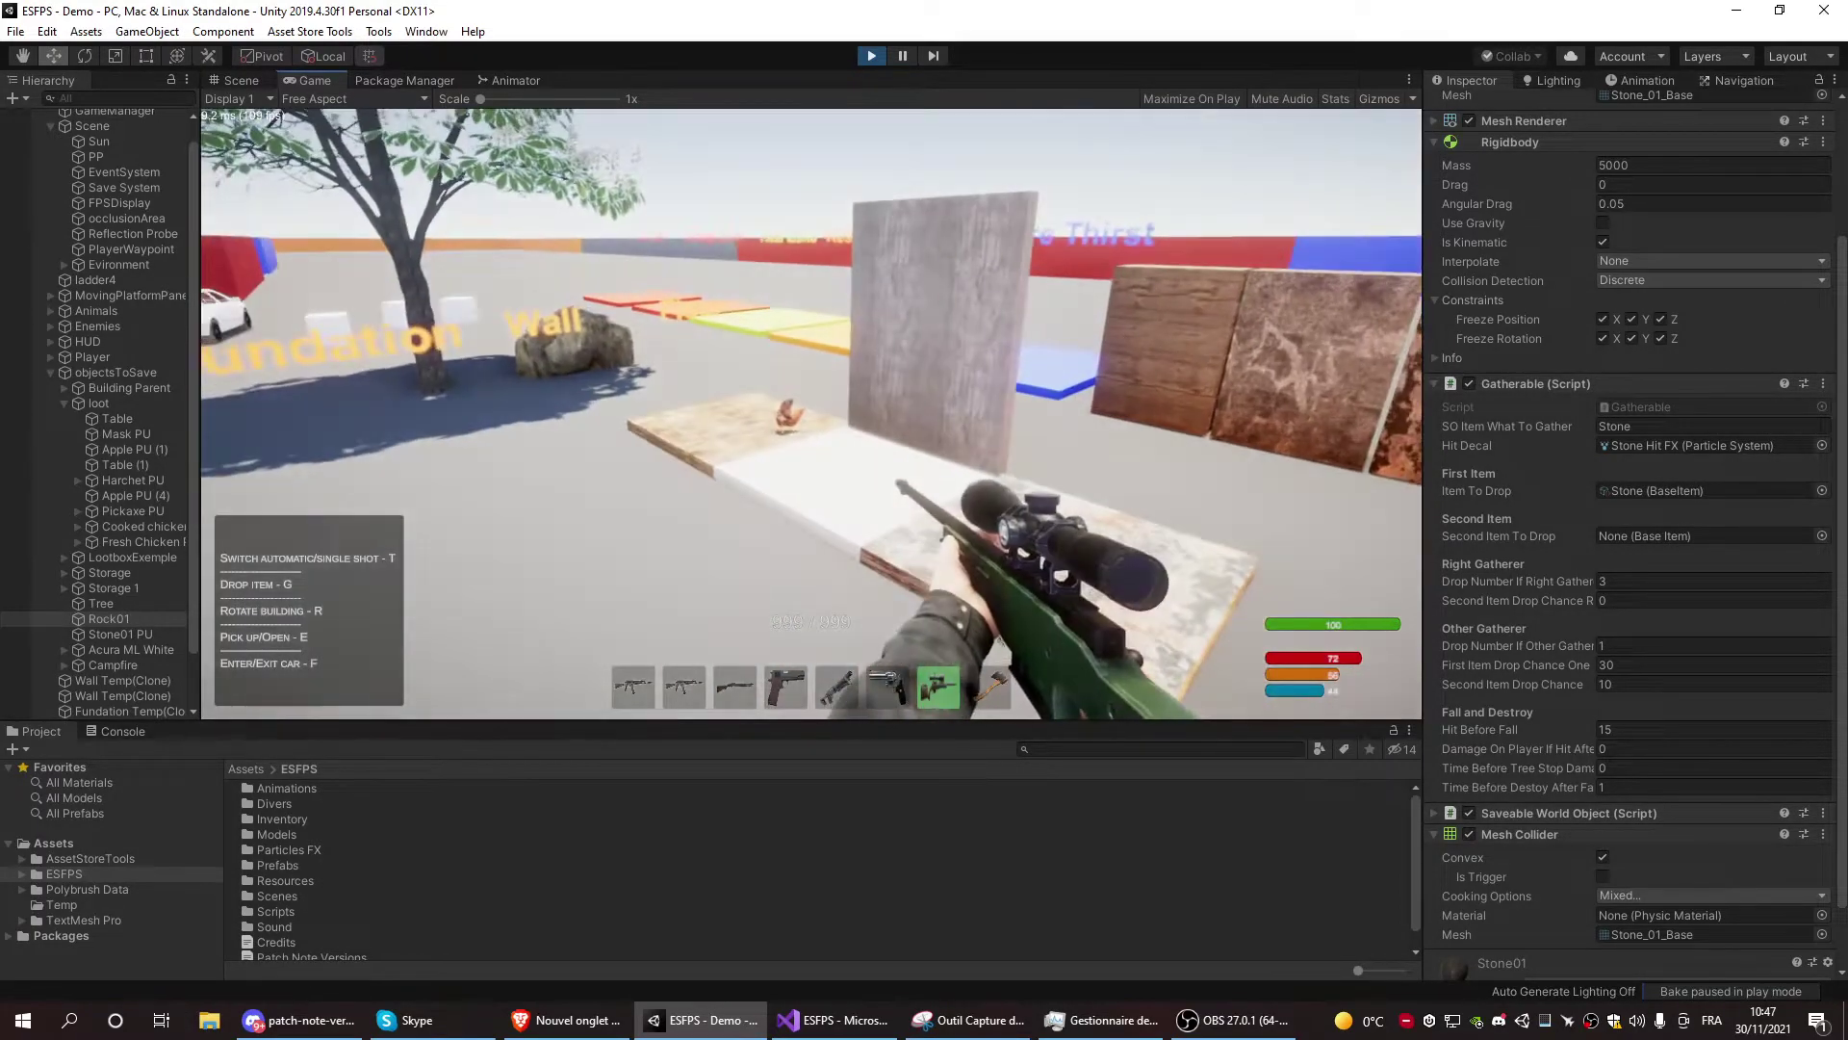
{"action": "key", "text": "w"}
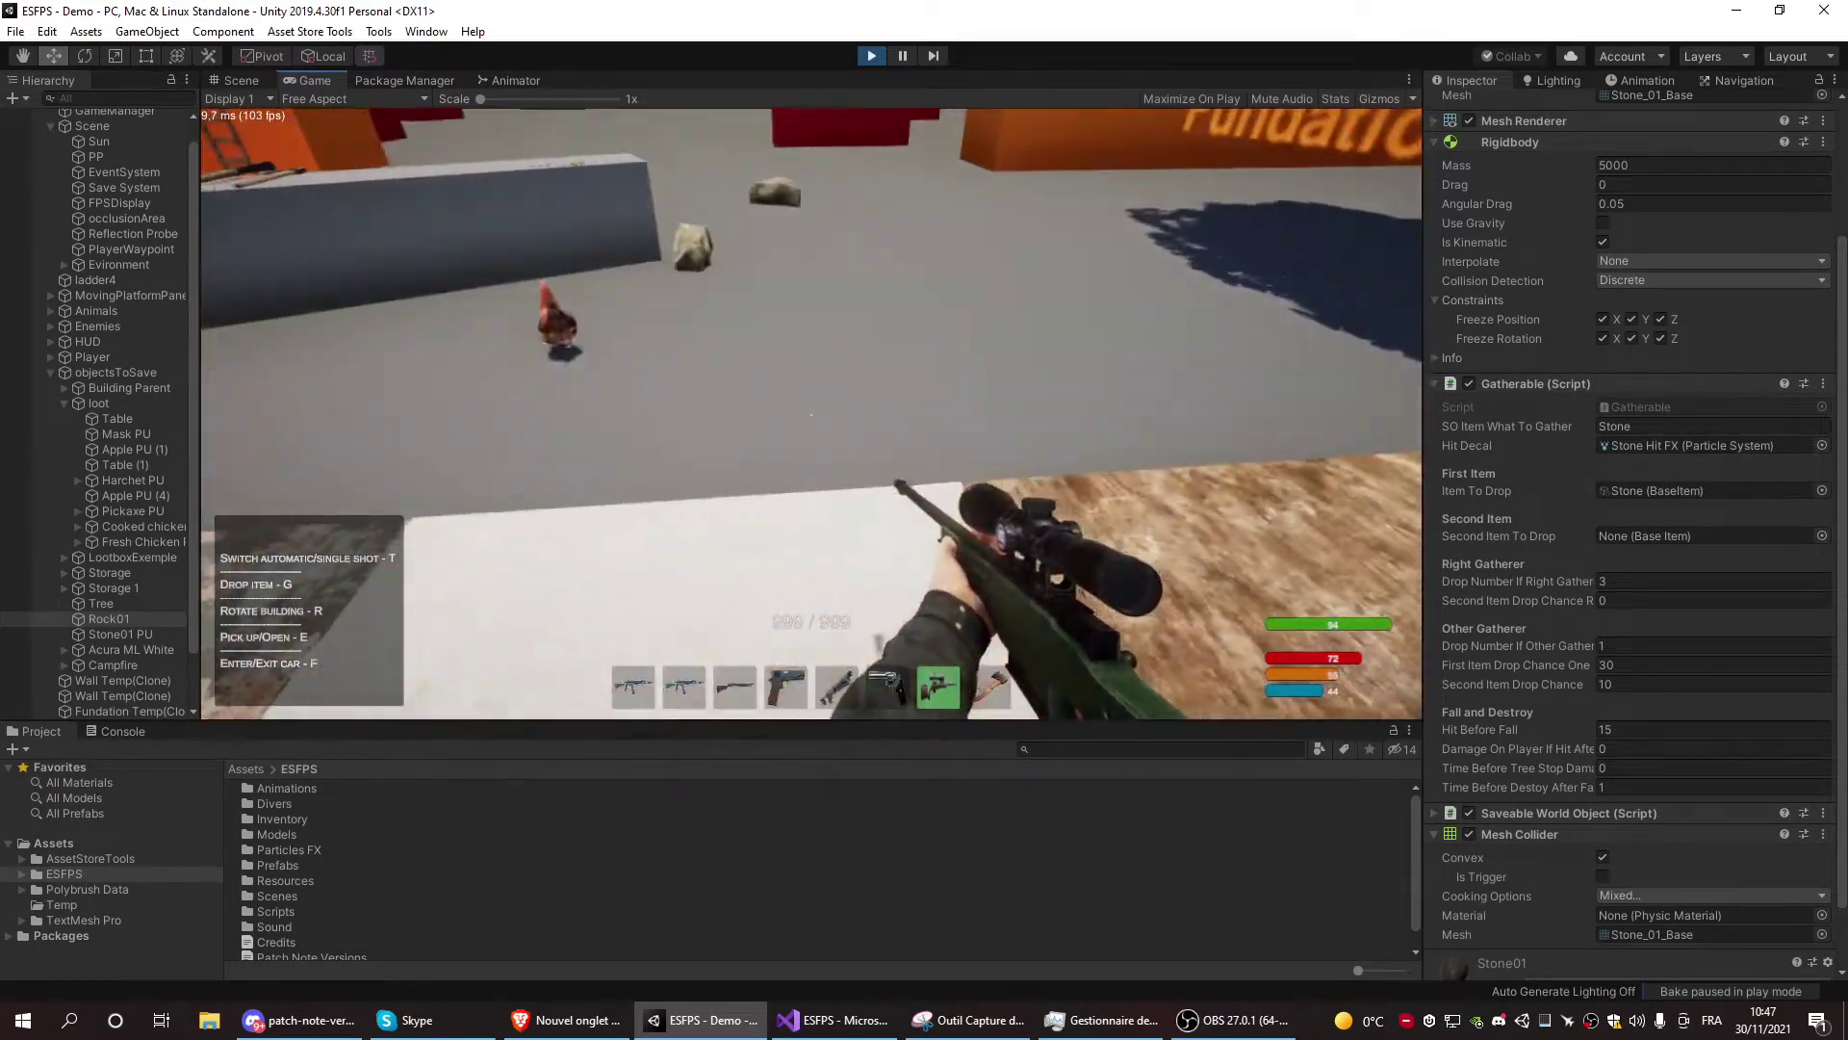
{"action": "key", "text": "w"}
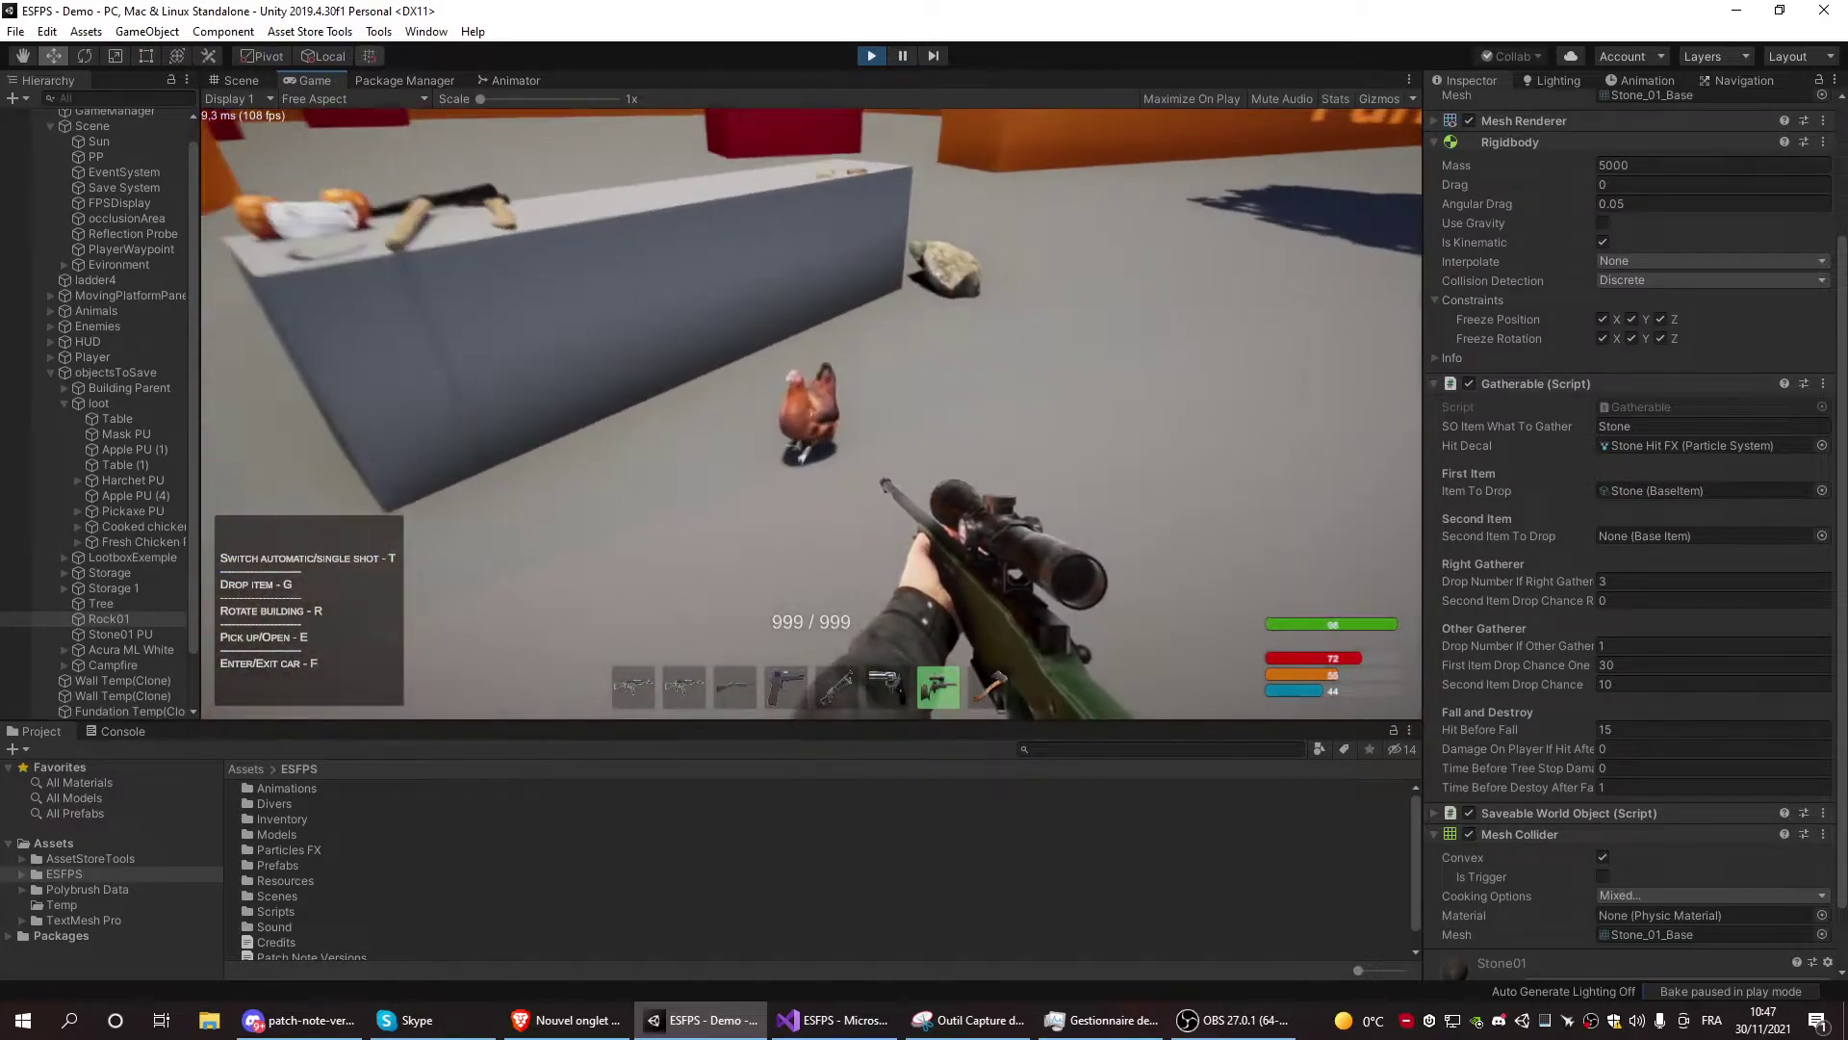
{"action": "key", "text": "w"}
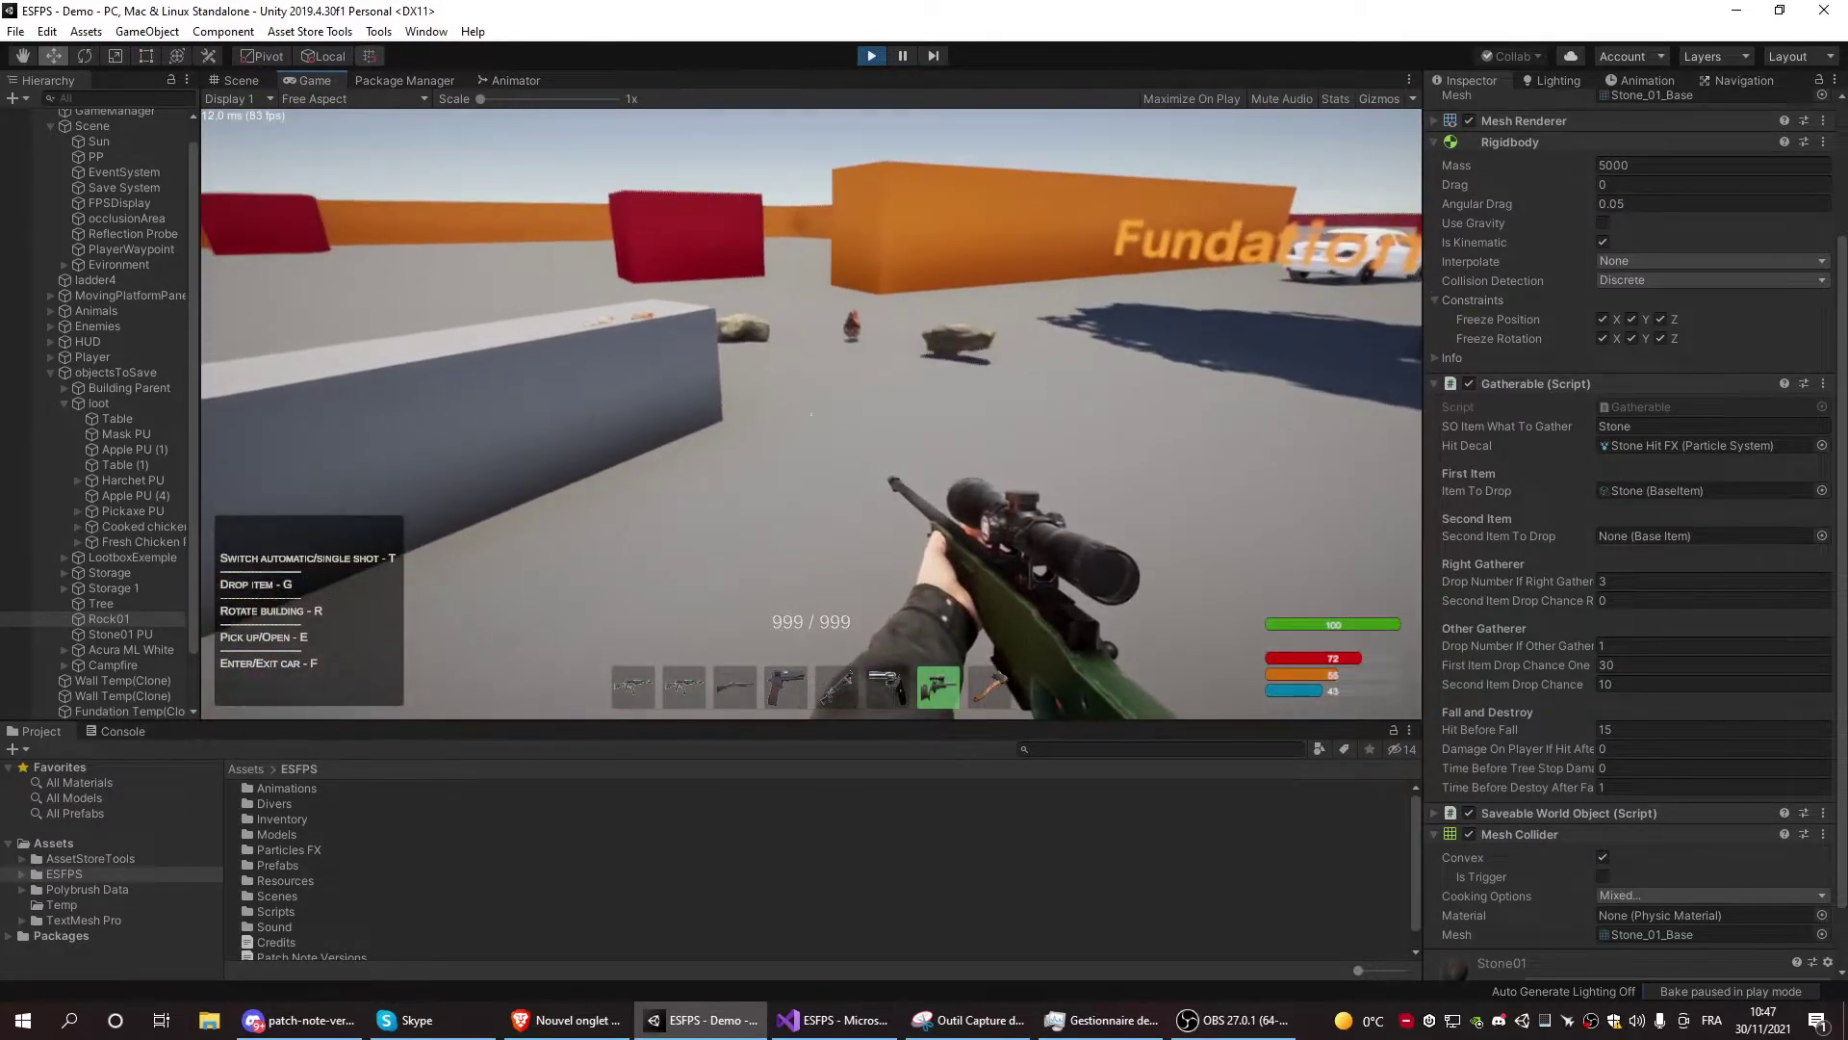
{"action": "key", "text": "w"}
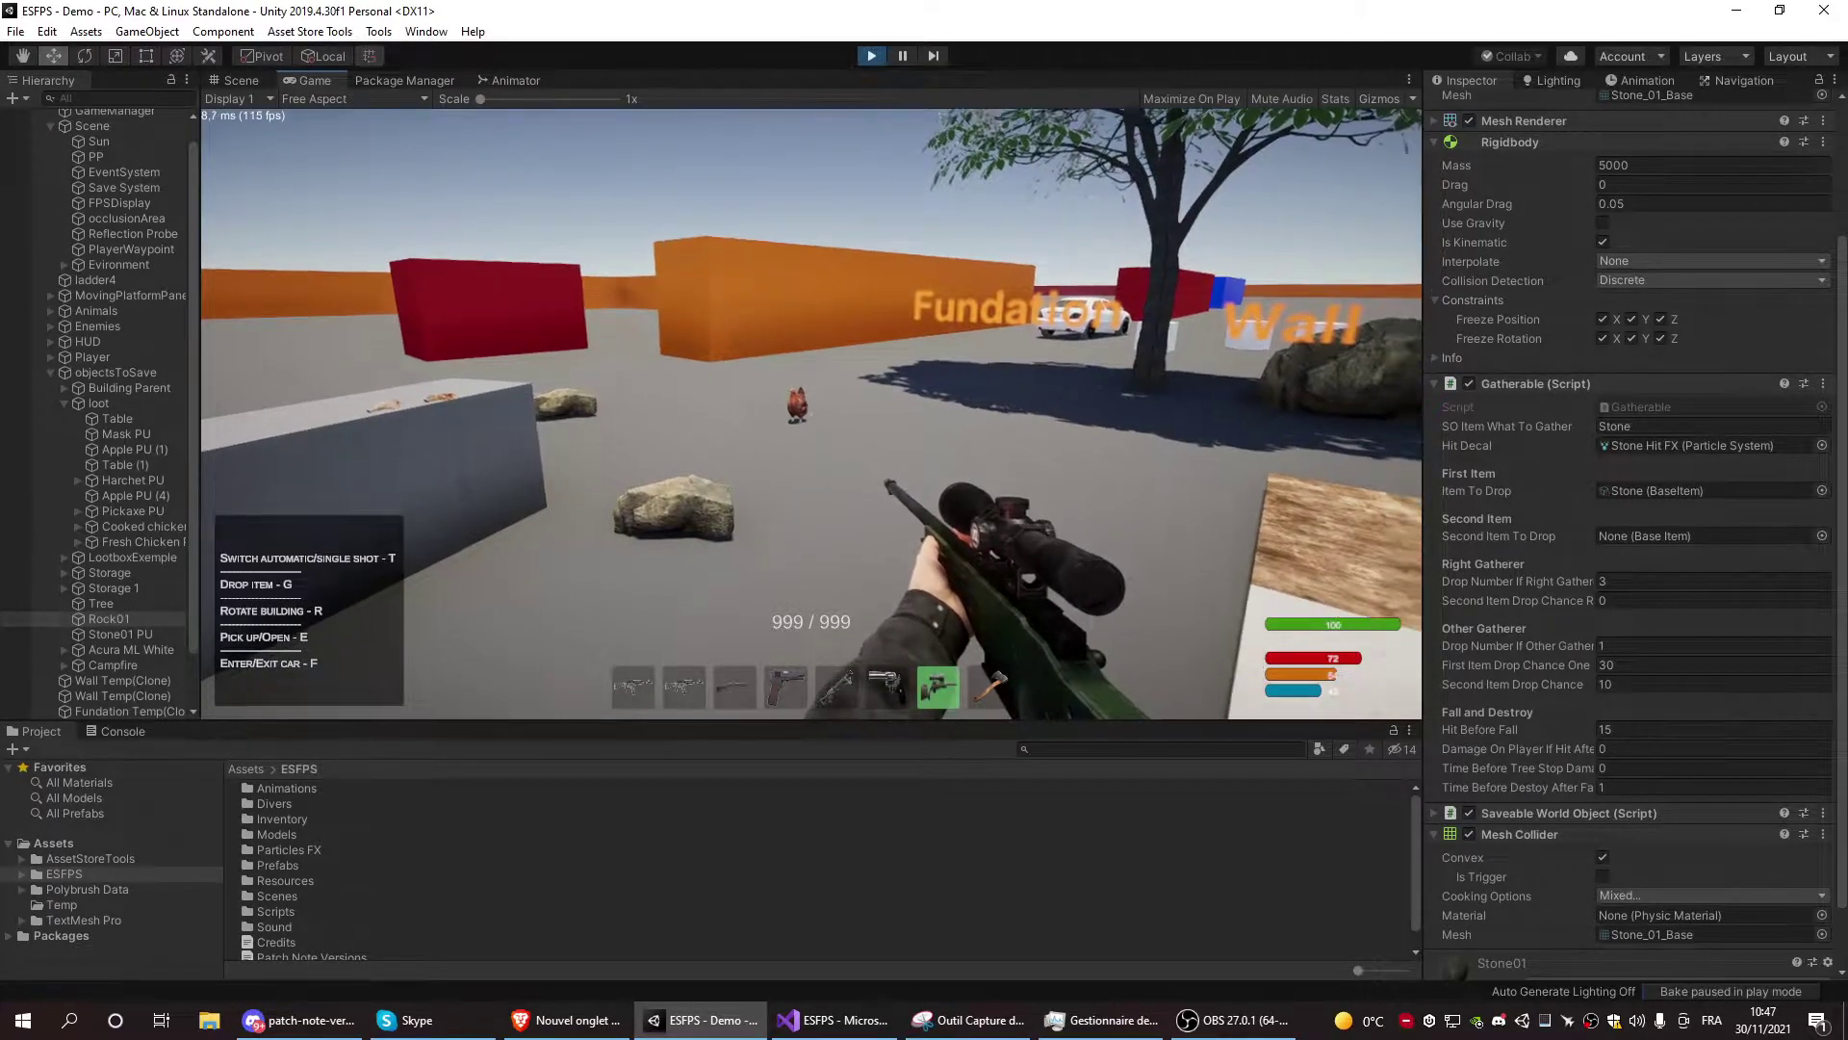
Scope in with the AWP and shoot the chicken, then the zombie, leaving 997 / 999 ammo
{"action": "right_click", "coordinate": [812, 414]}
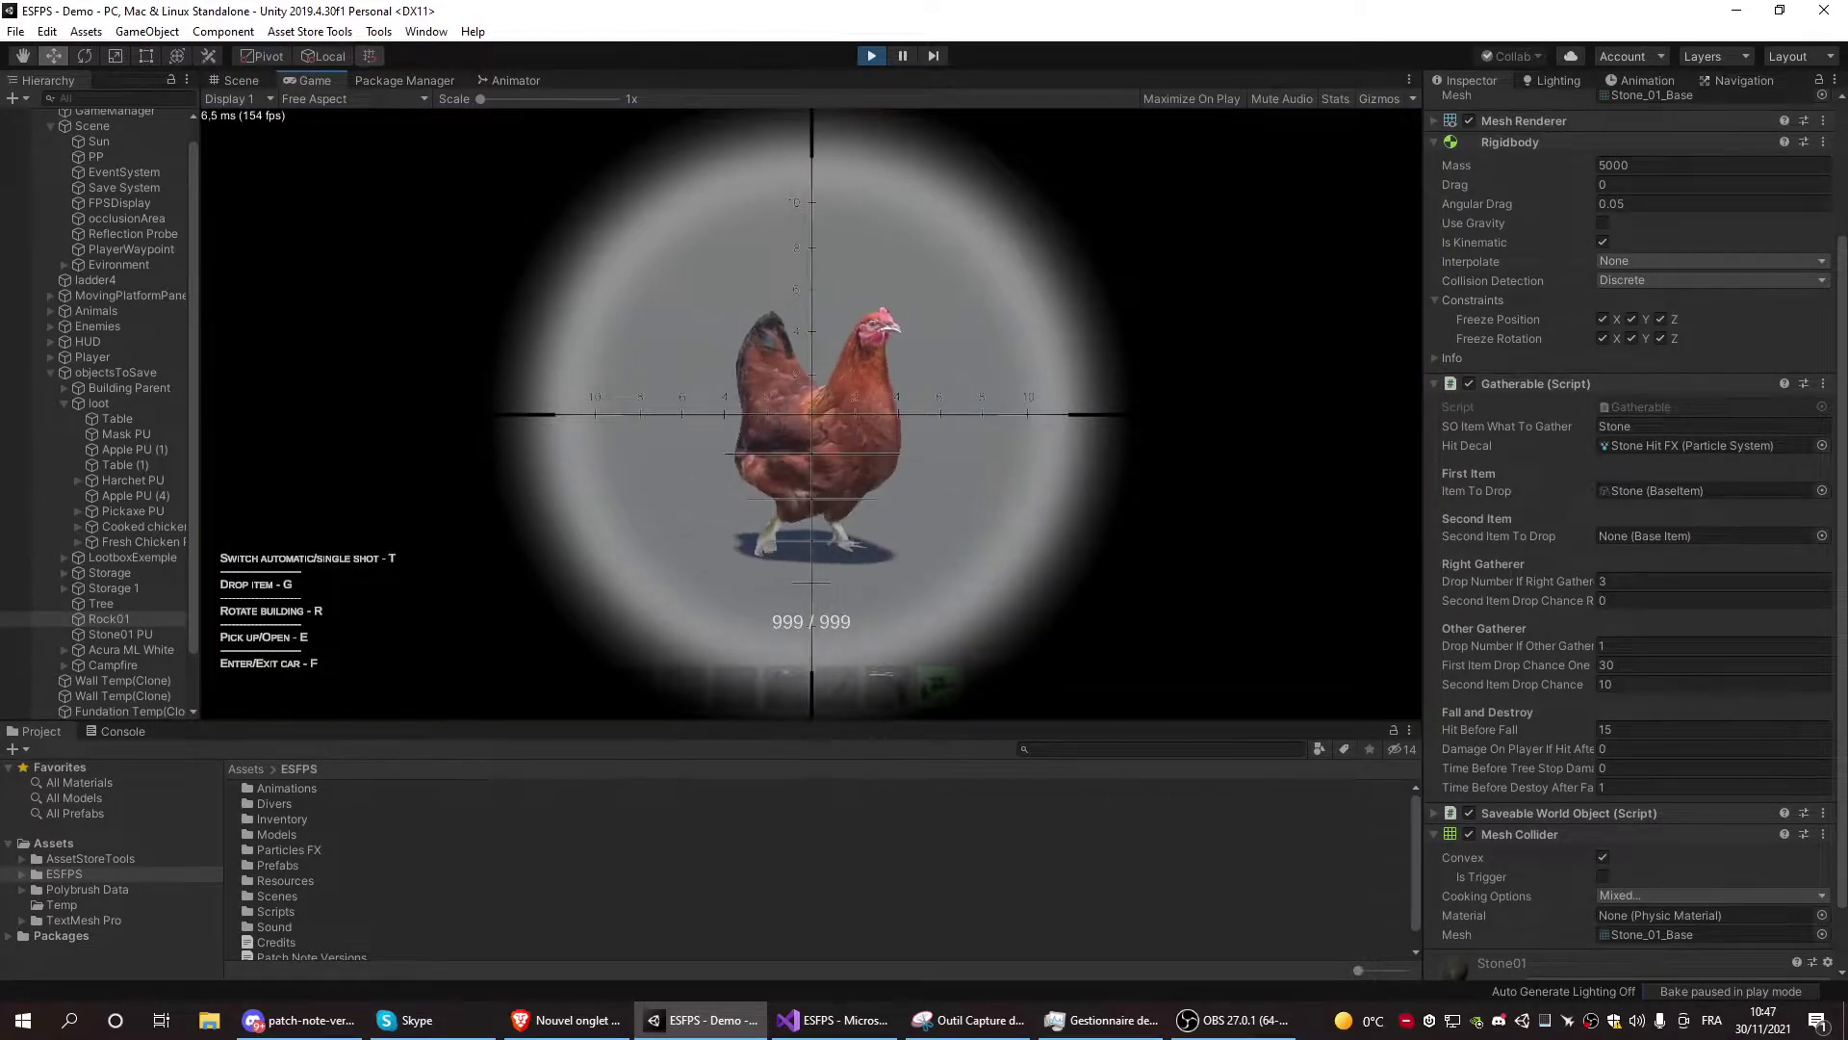
{"action": "right_click", "coordinate": [811, 414]}
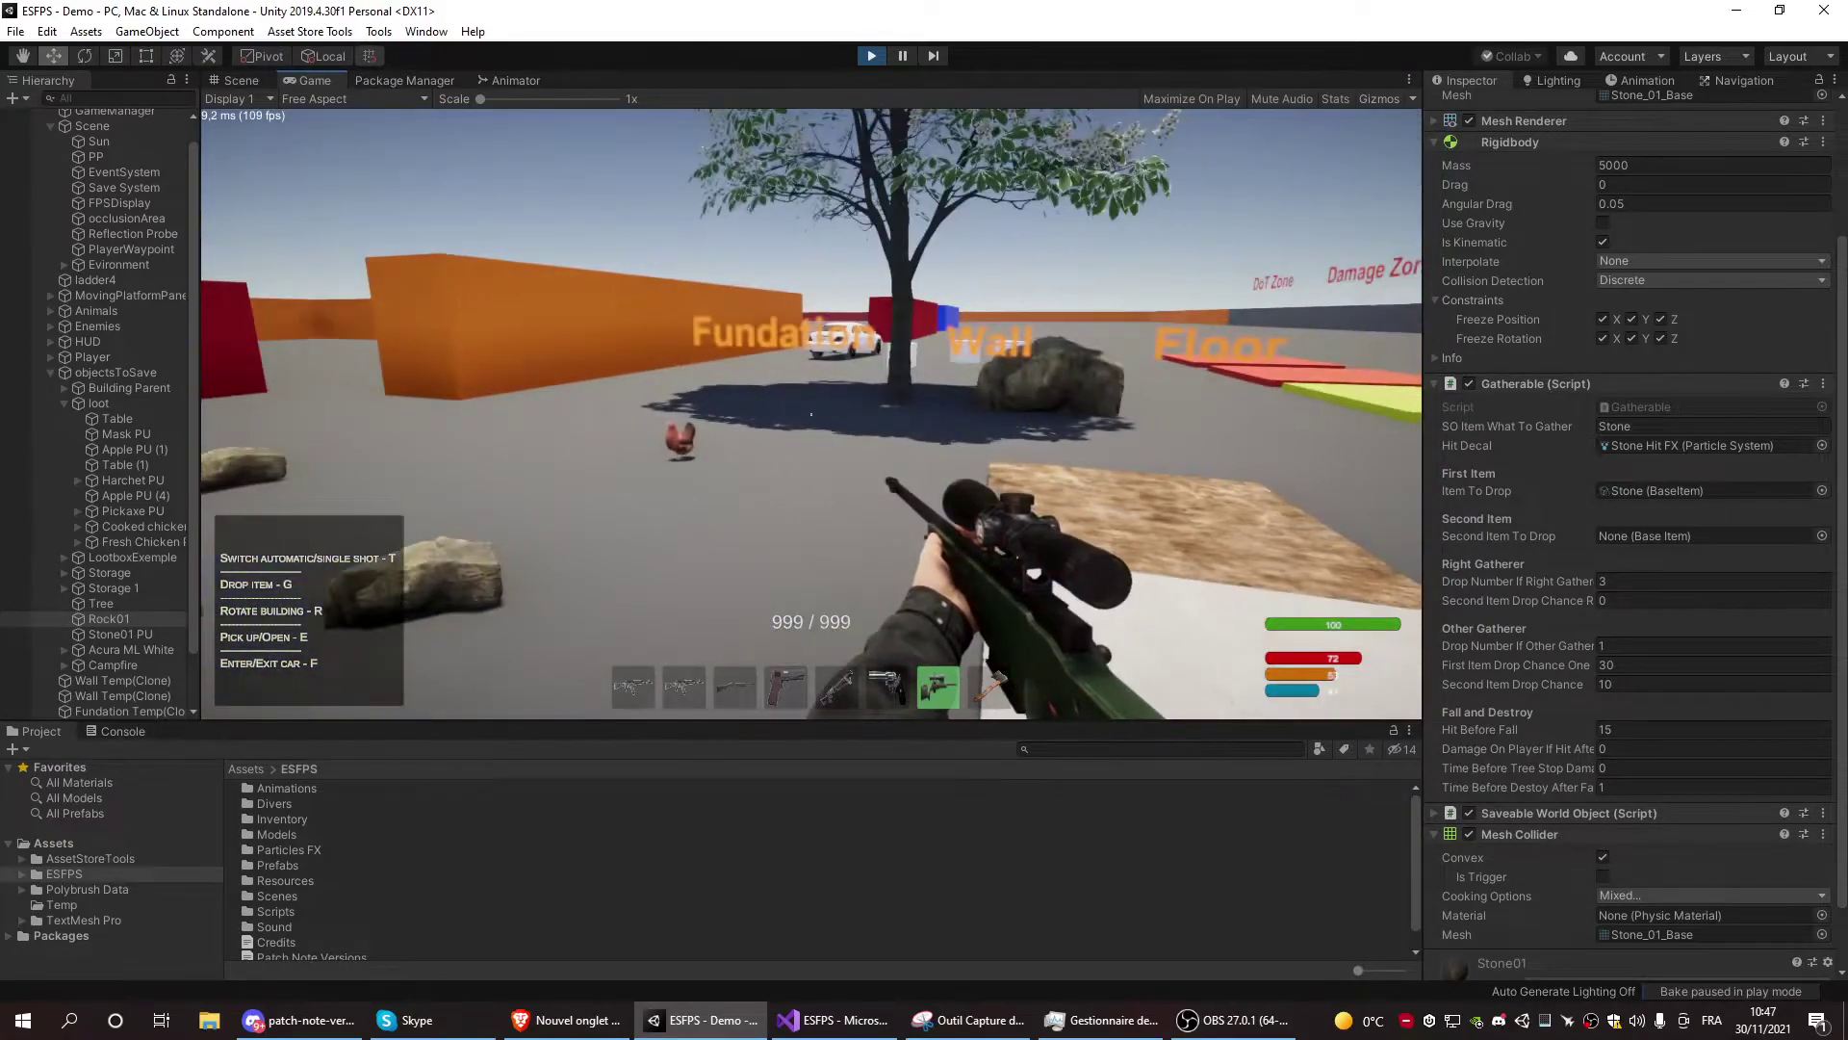
{"action": "right_click", "coordinate": [812, 414]}
{"action": "left_click", "coordinate": [812, 414]}
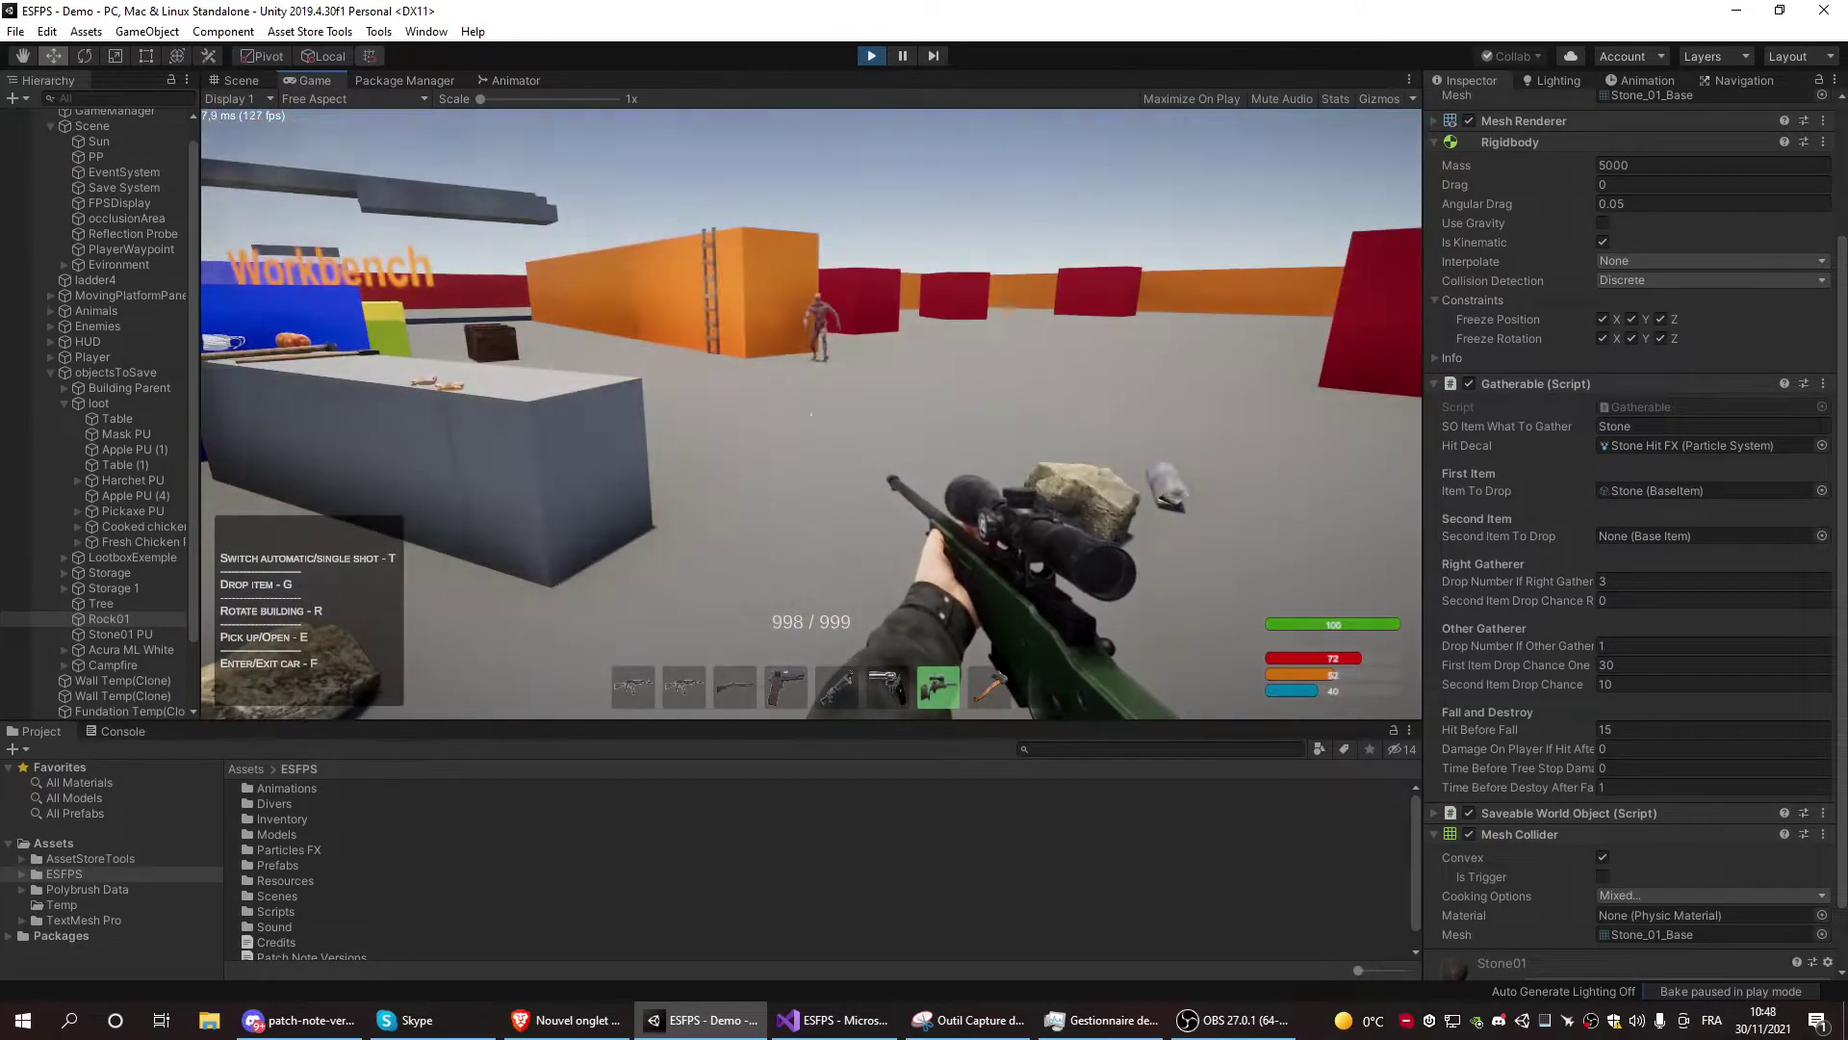
{"action": "right_click", "coordinate": [811, 414]}
{"action": "left_click", "coordinate": [811, 414]}
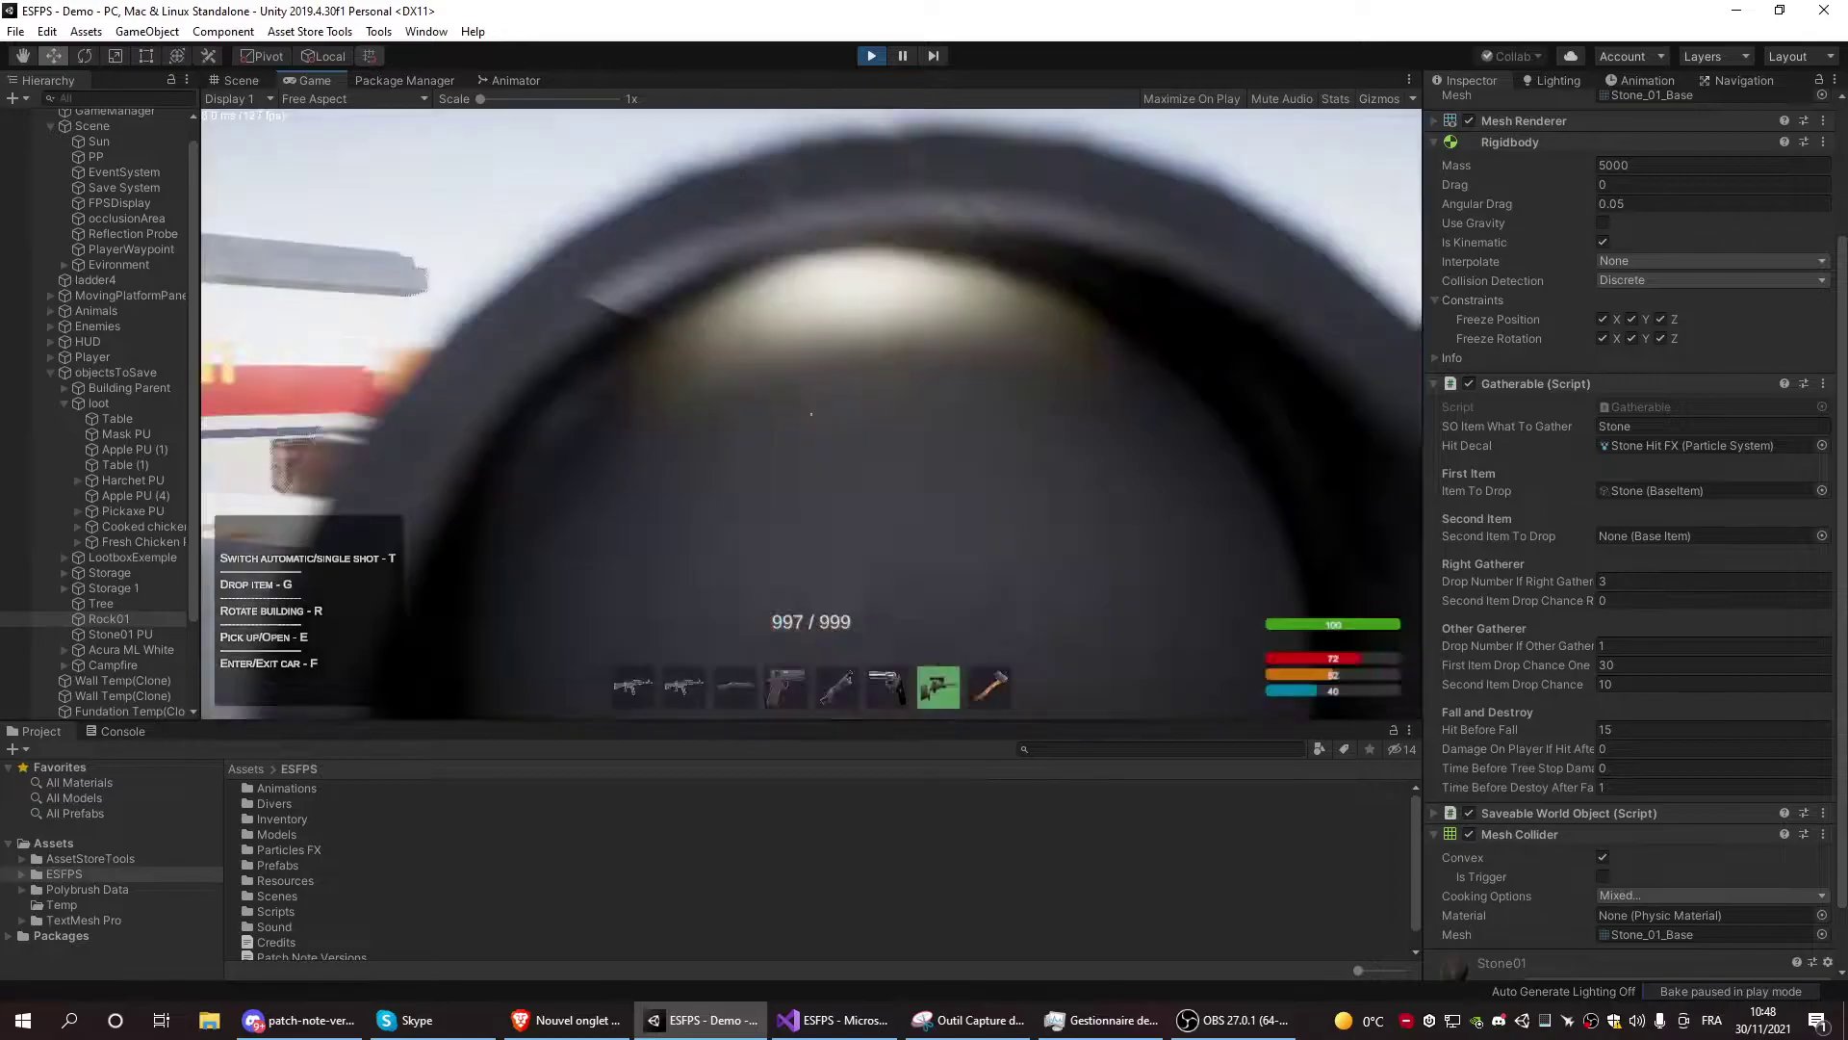
Walk past the dead zombie and the orange walls up to the red block
{"action": "key", "text": "w"}
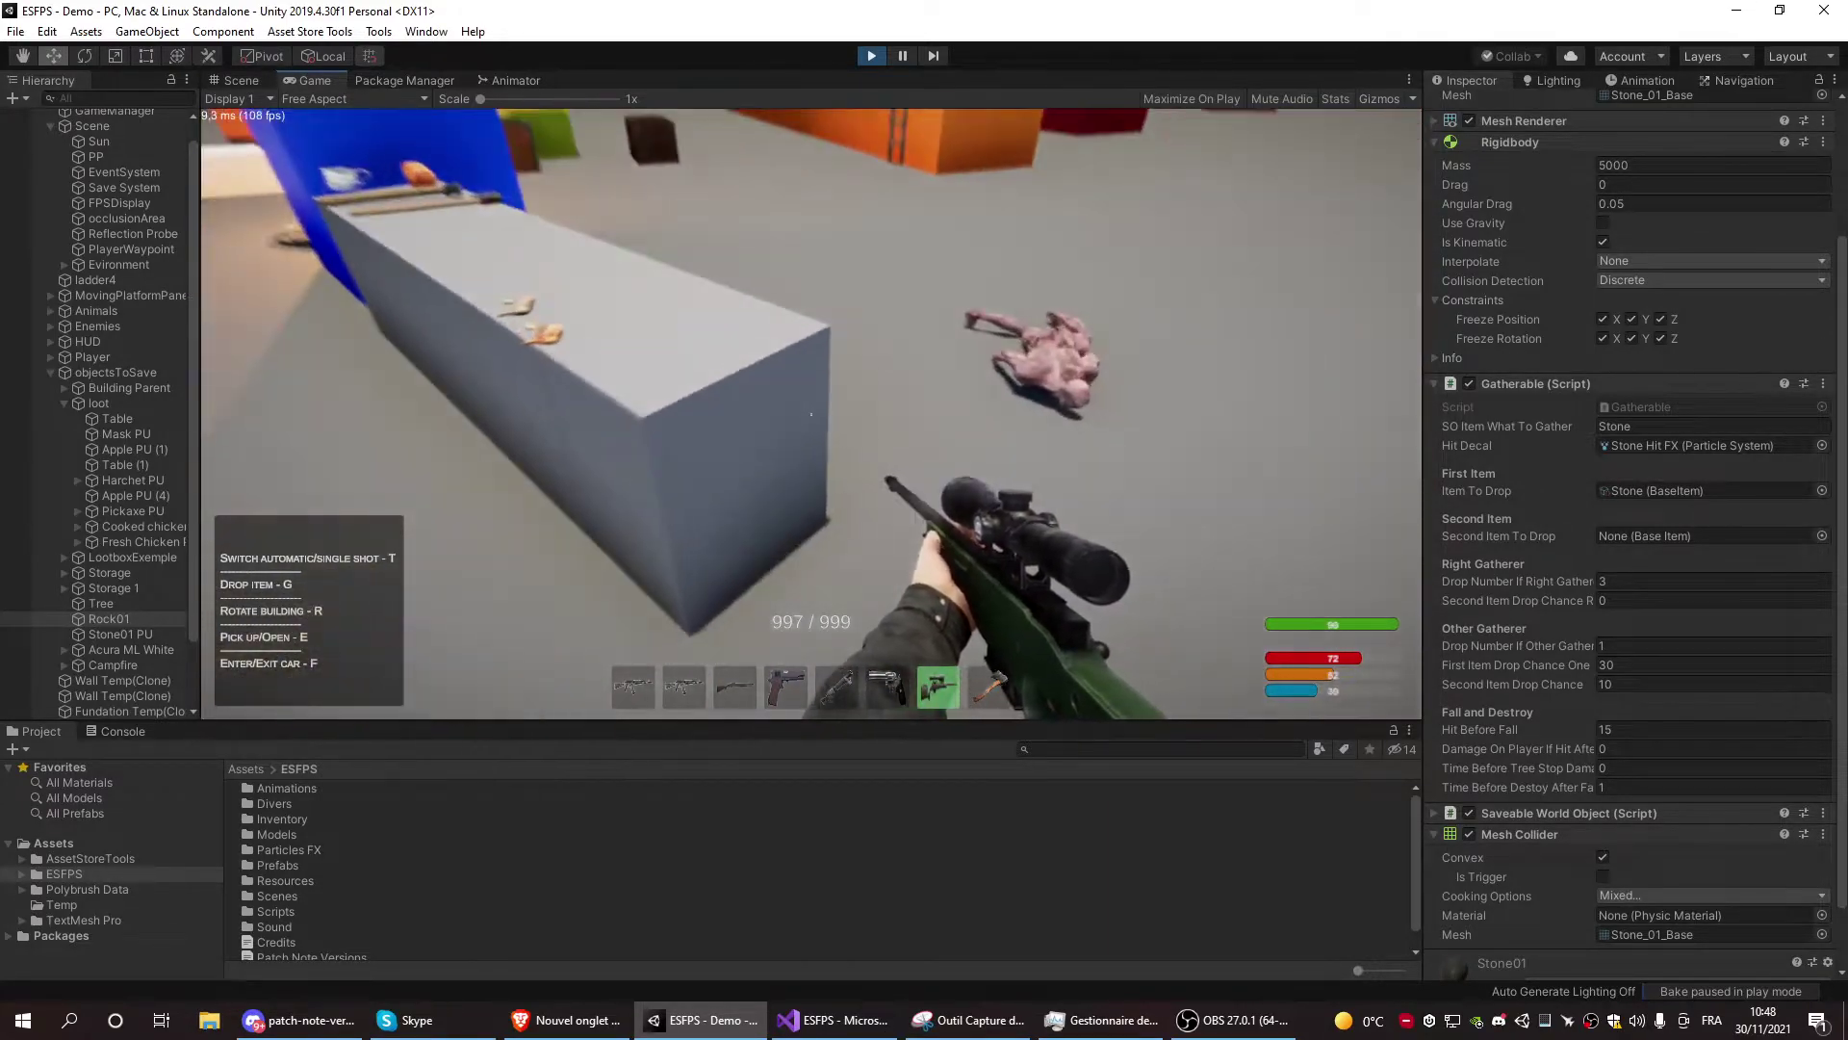
{"action": "key", "text": "w"}
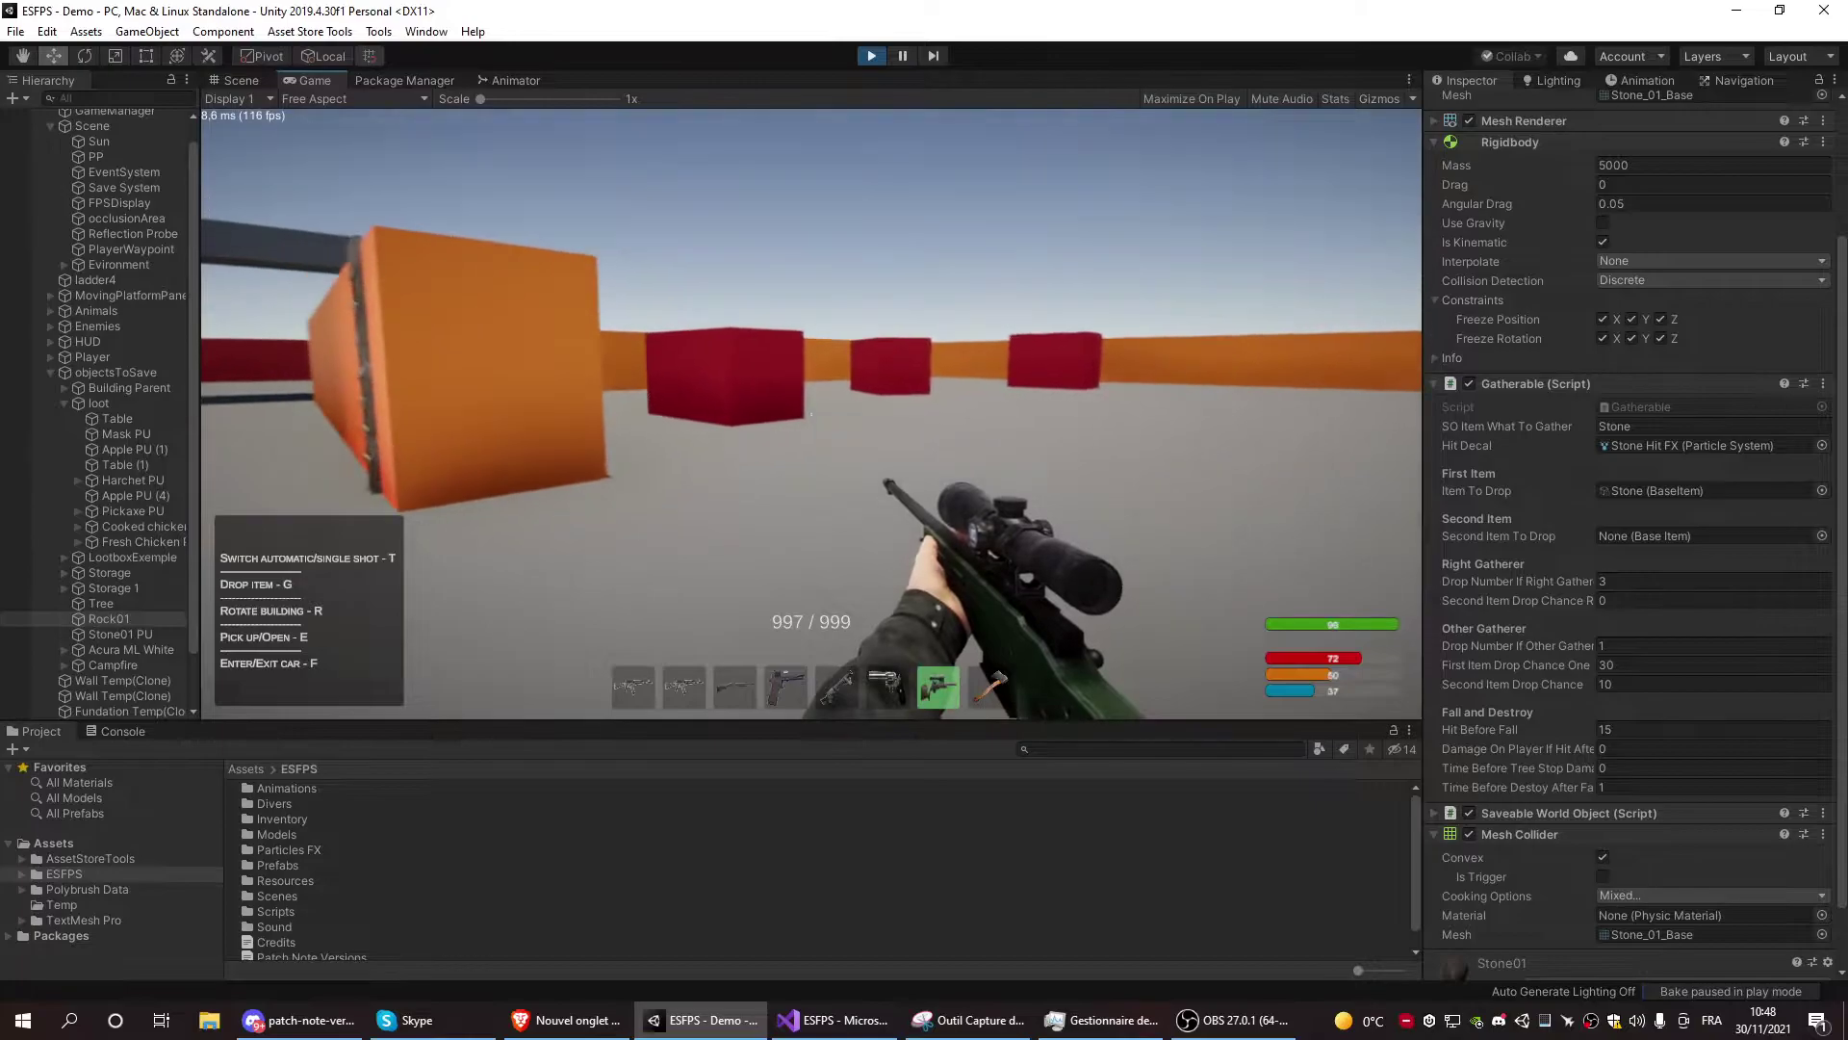
{"action": "key", "text": "w"}
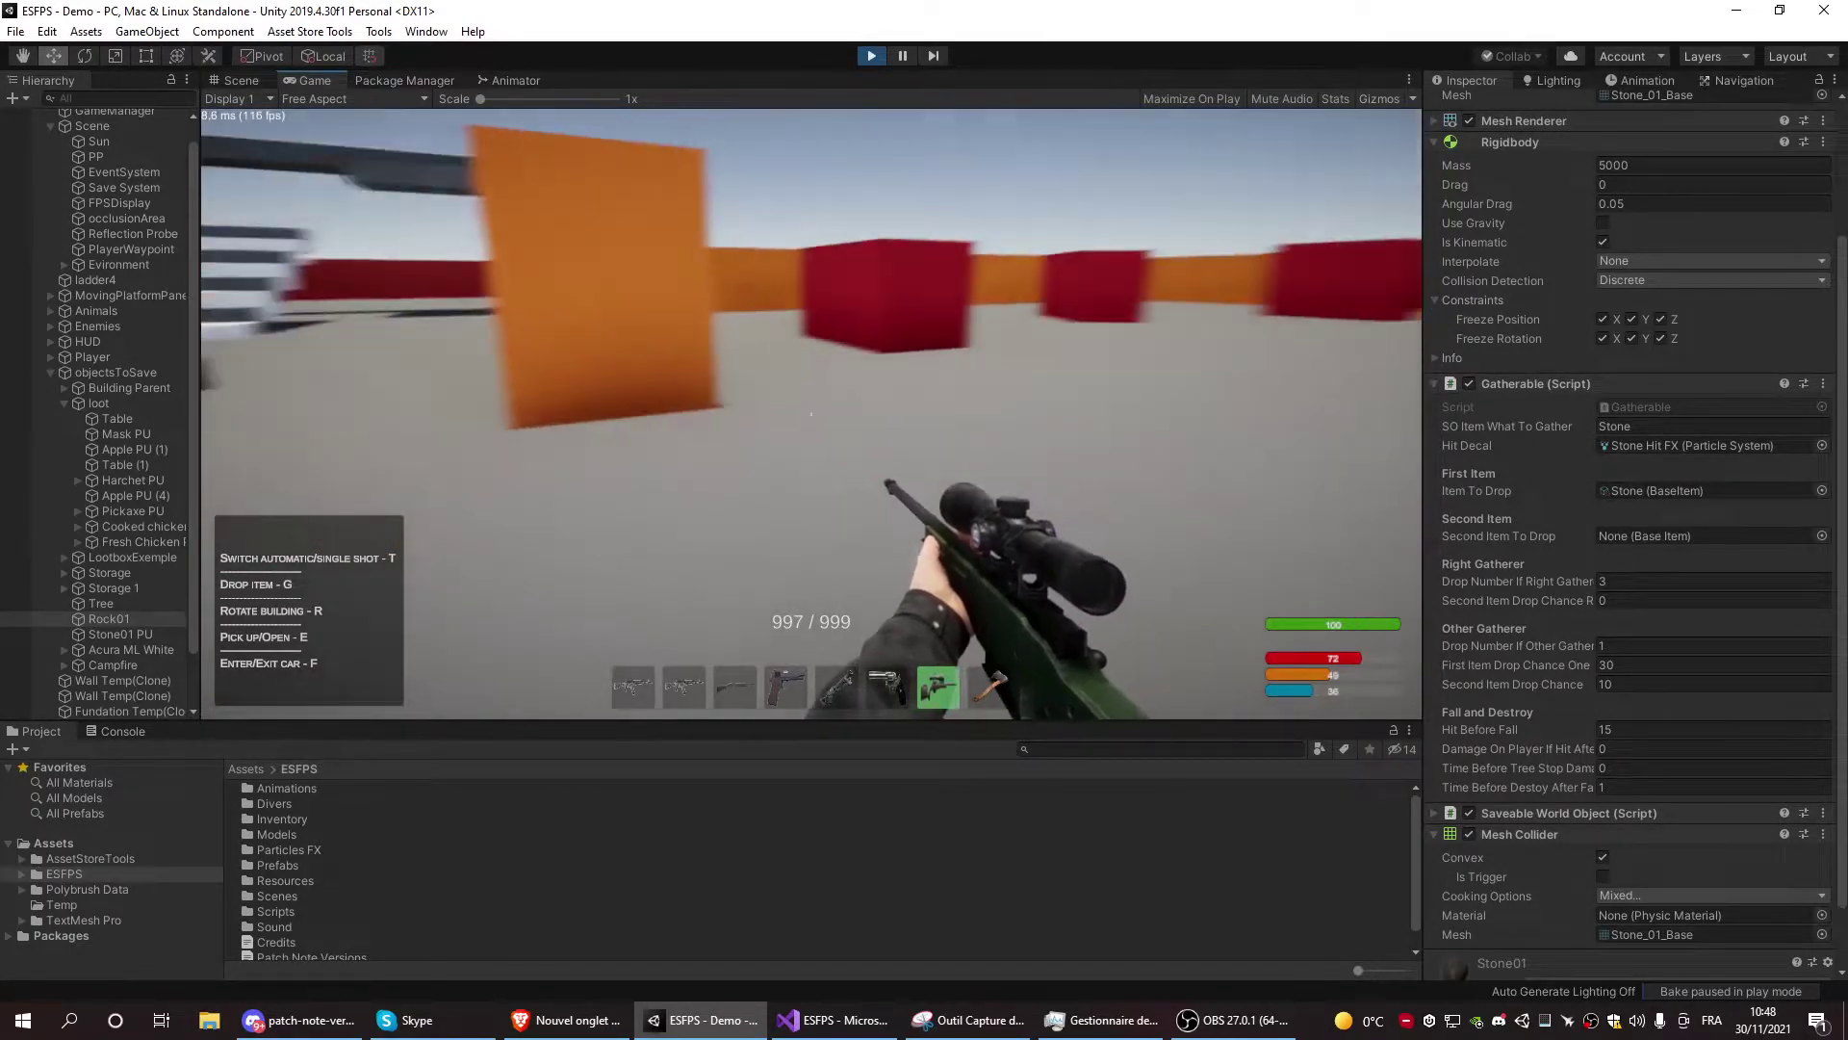
{"action": "key", "text": "w"}
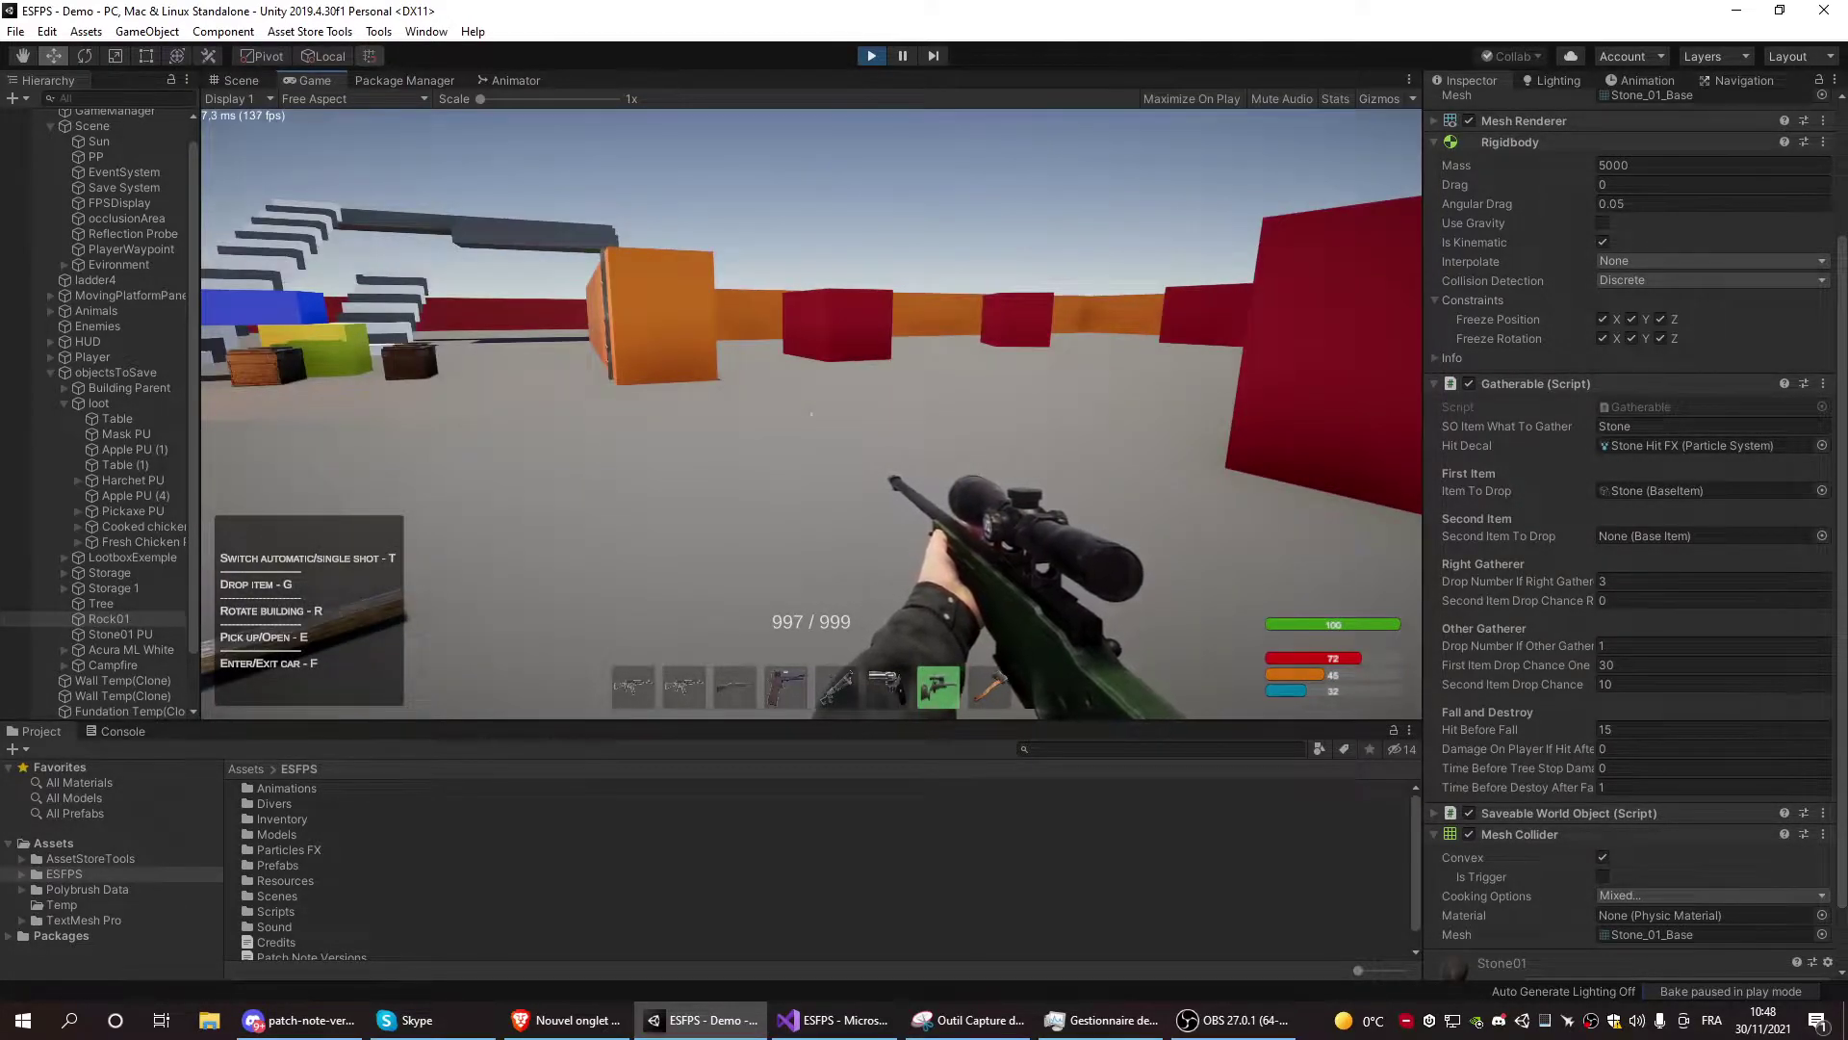
Equip the pistol with a full 16 / 16 magazine, aim it, and reopen the inventory
{"action": "key", "text": "Tab"}
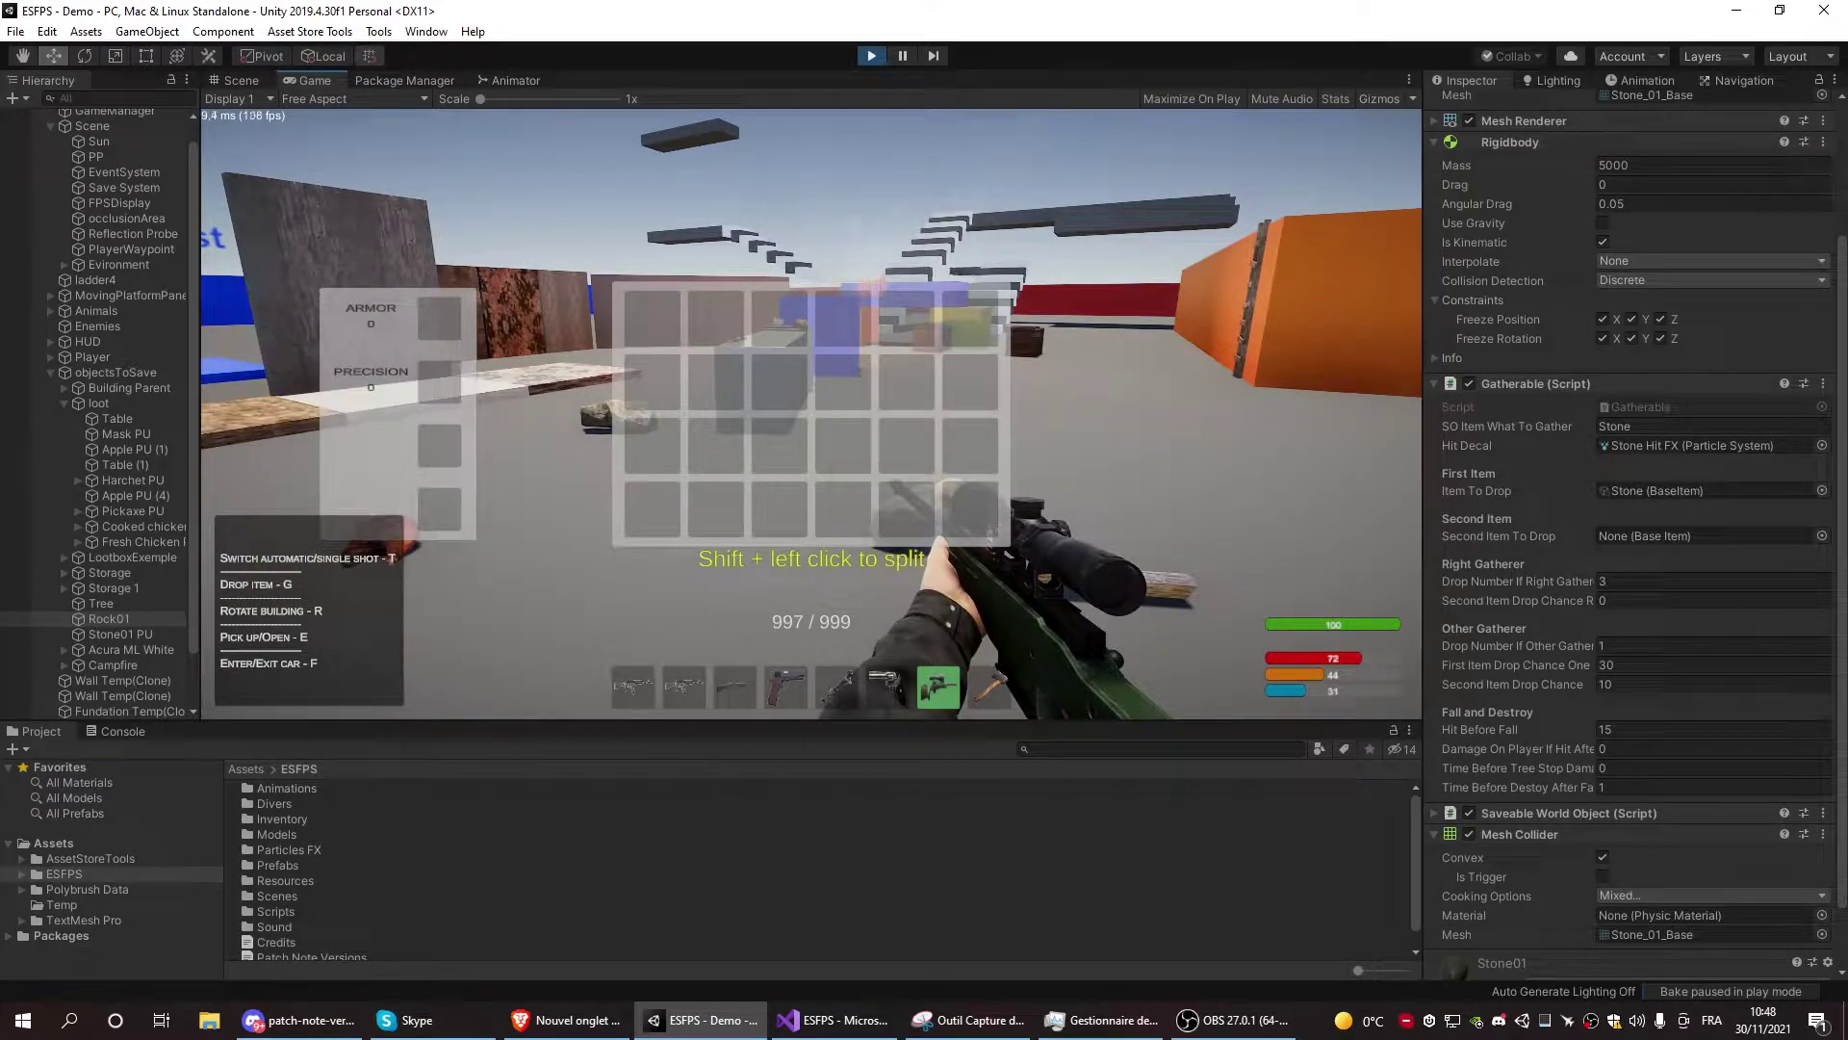
{"action": "key", "text": "Tab"}
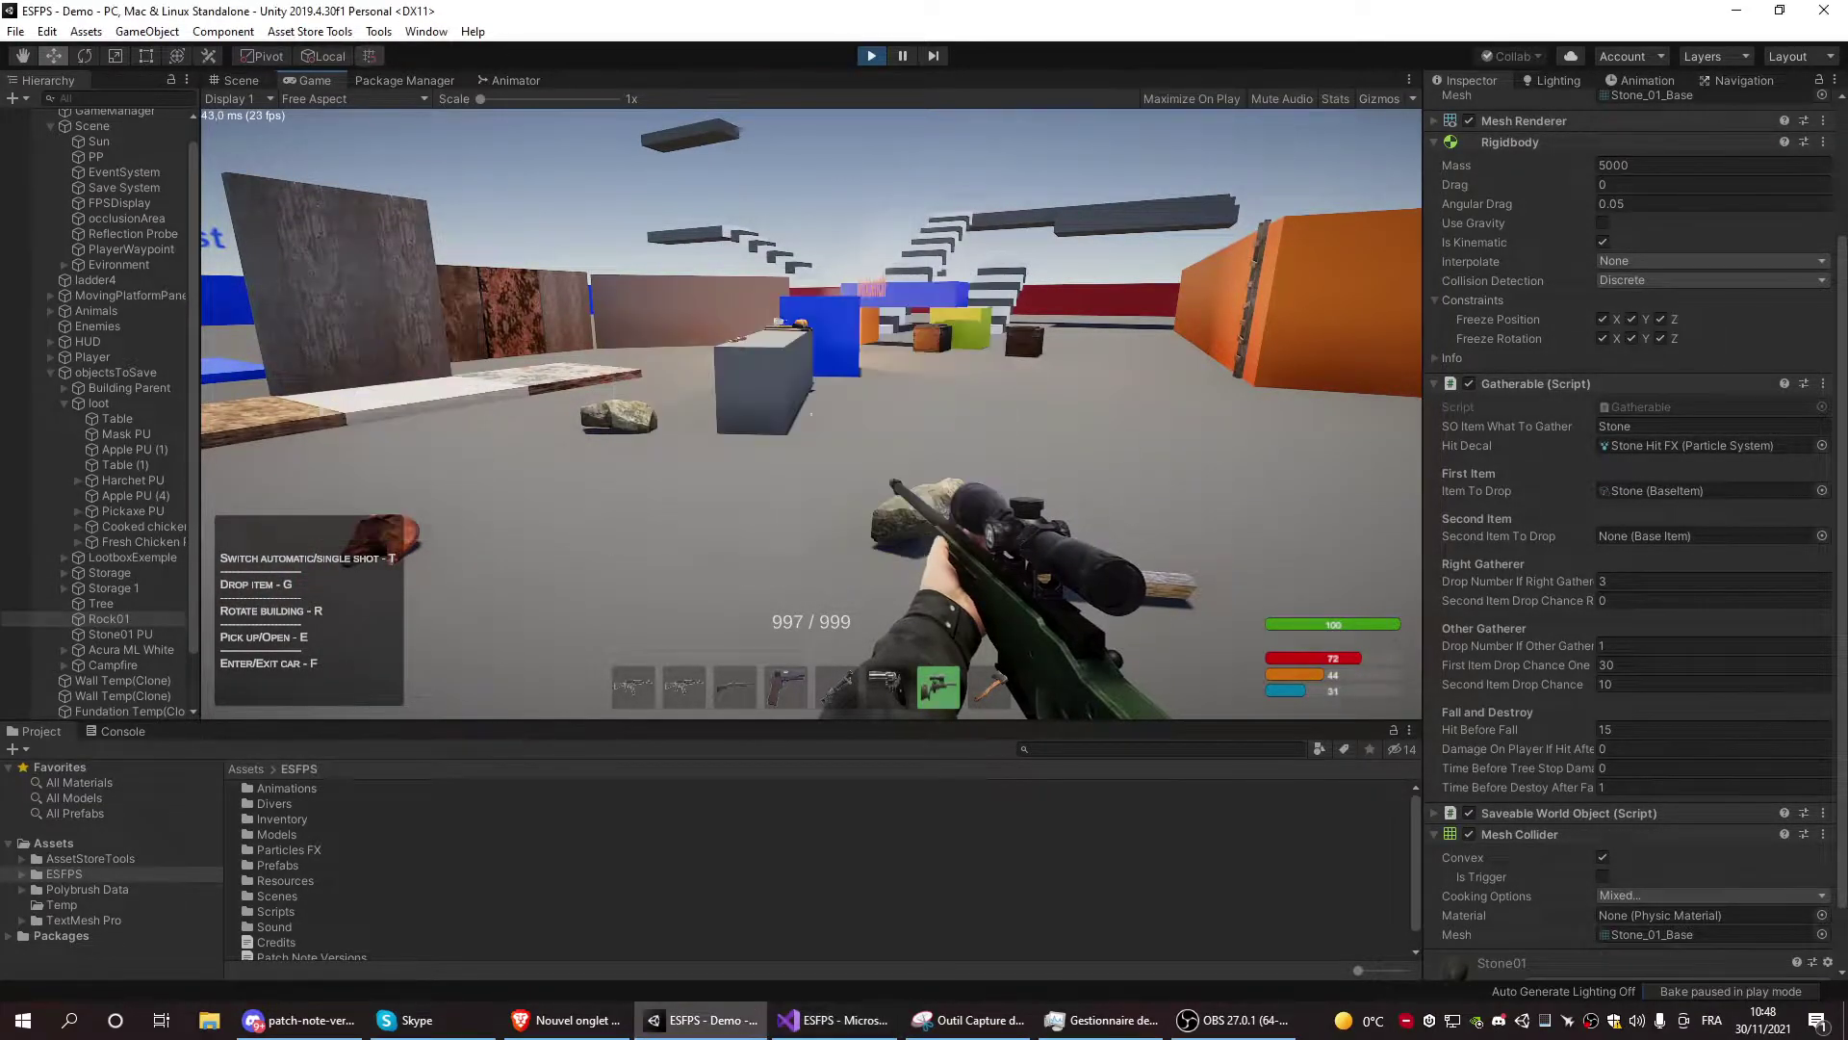
{"action": "scroll", "coordinate": [812, 415], "scroll_direction": "up", "scroll_amount": 3}
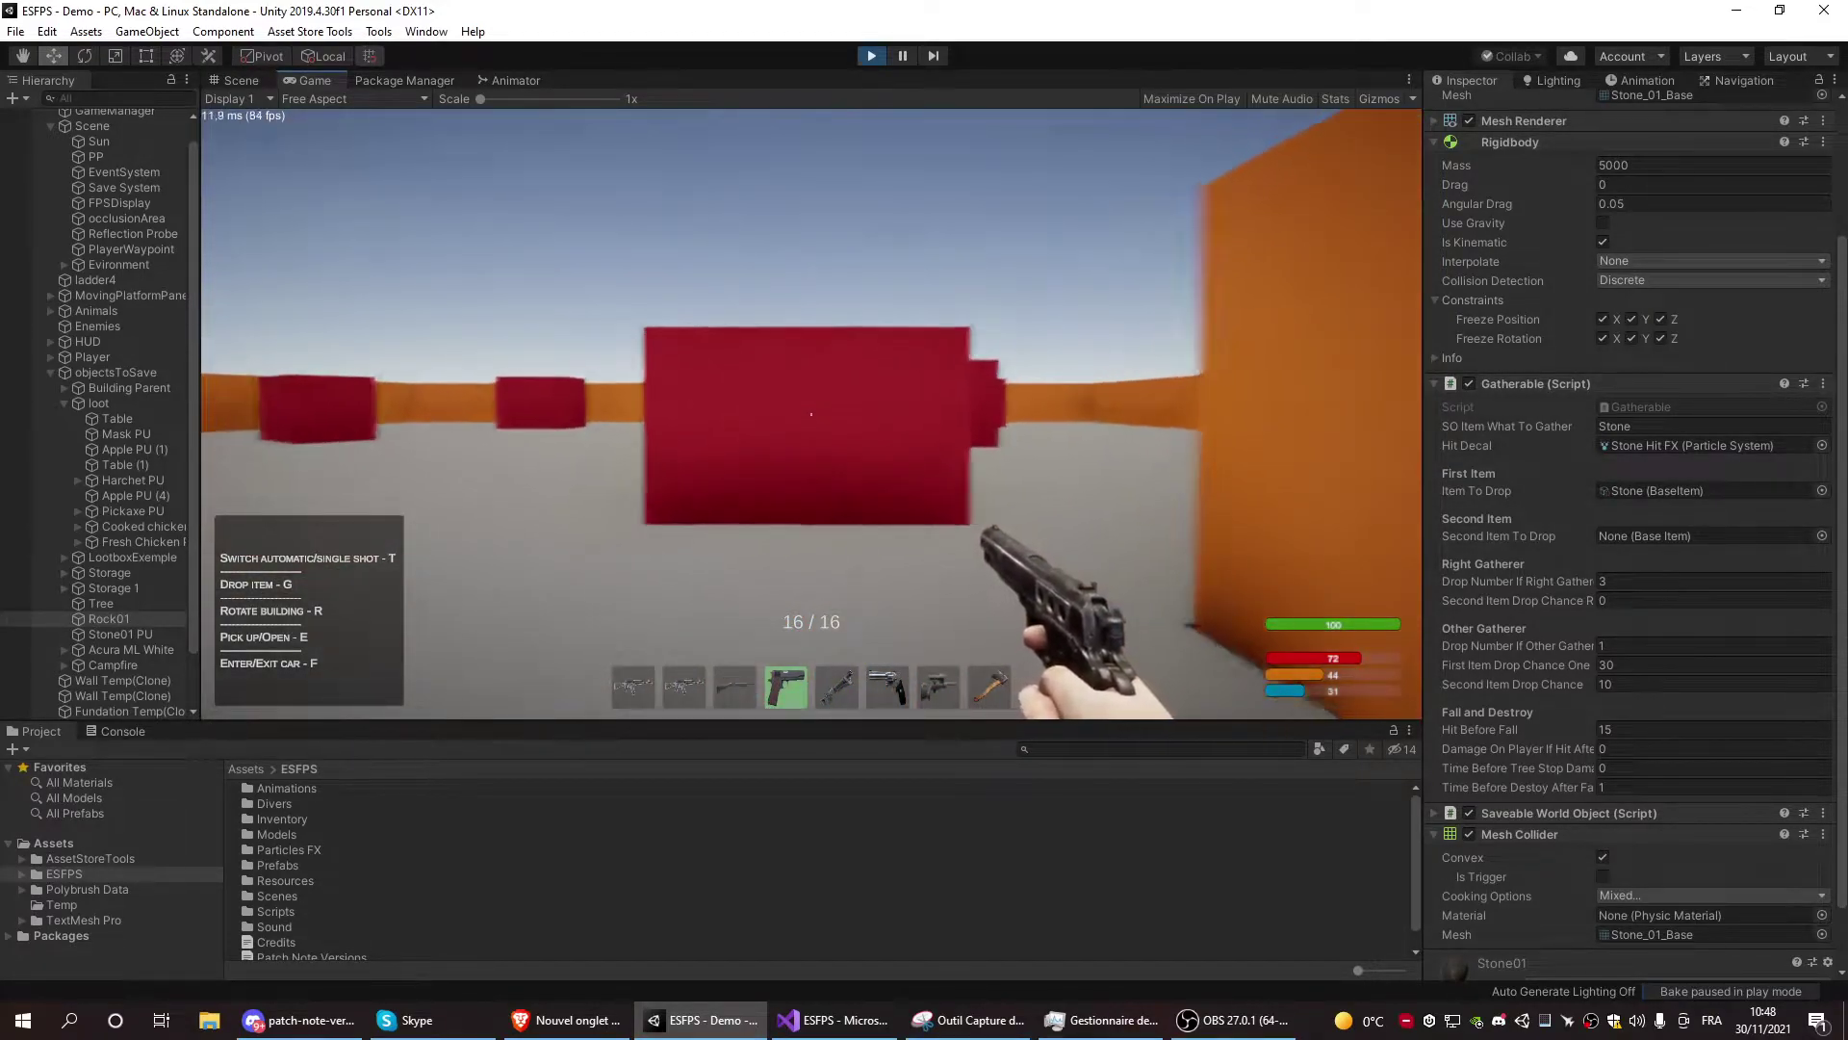
{"action": "key", "text": "w"}
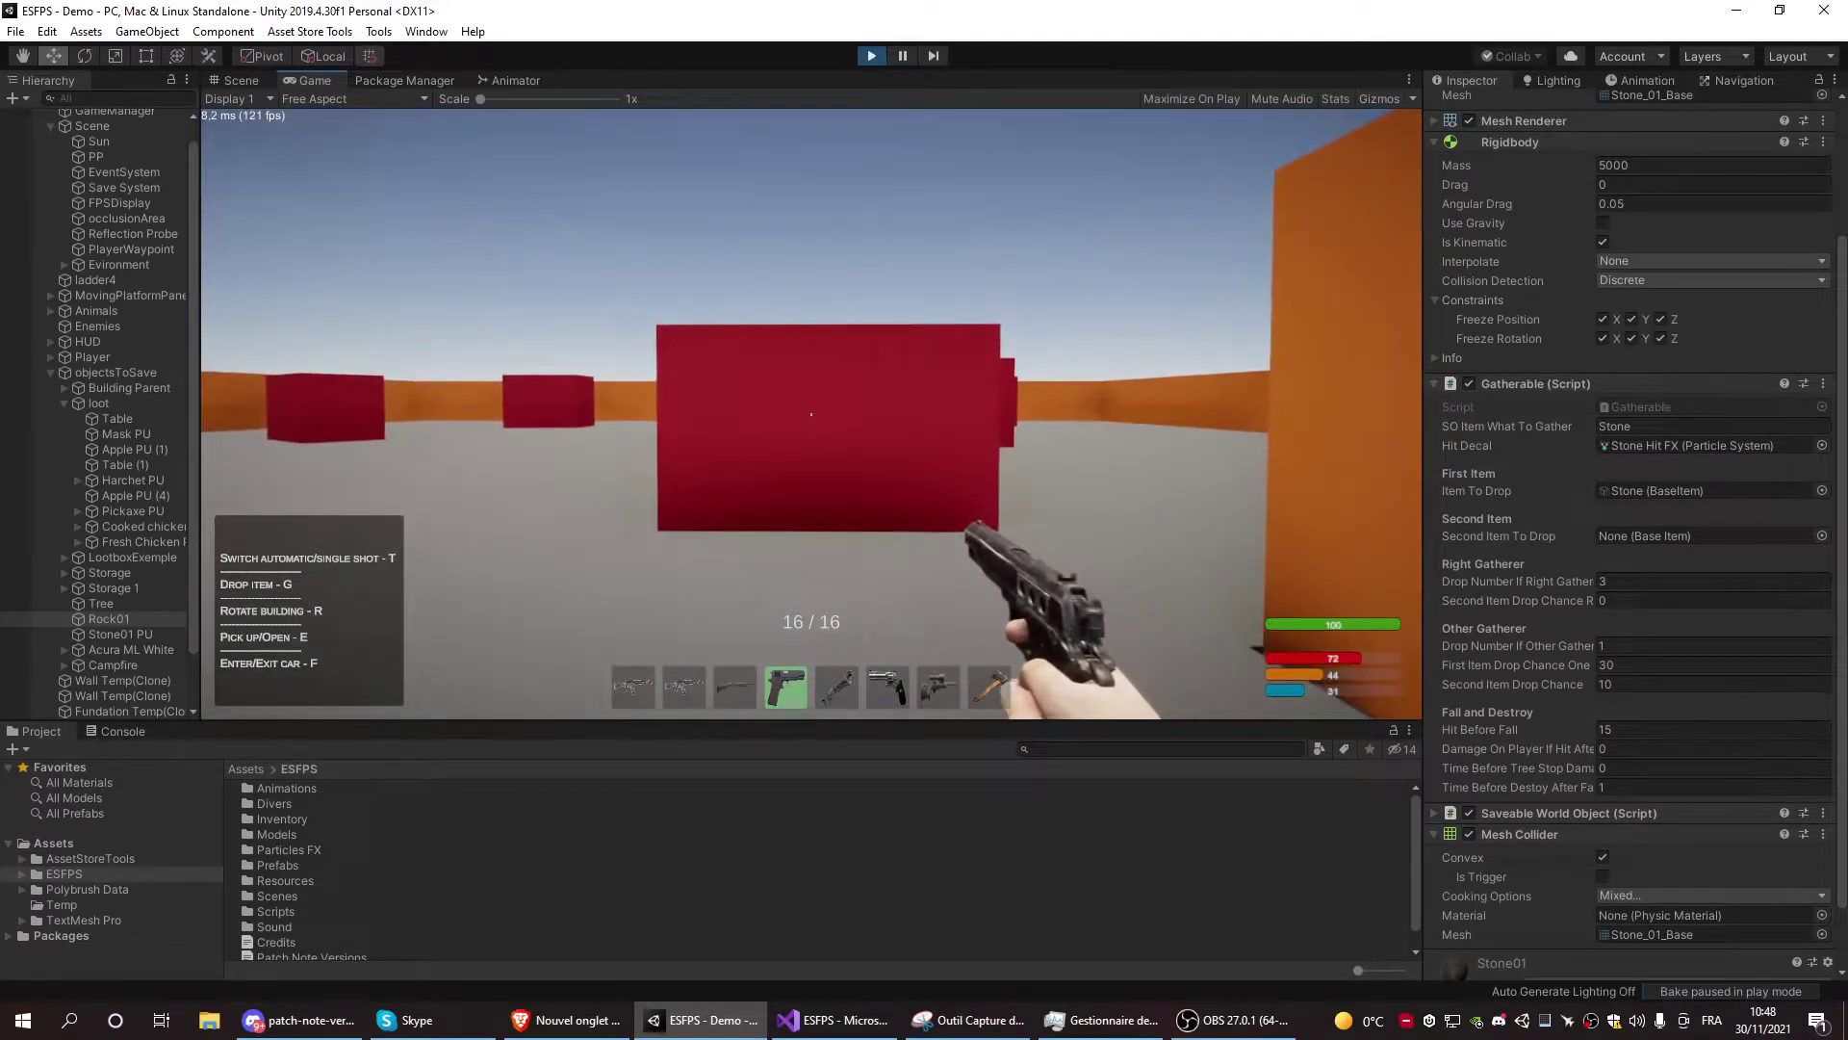
{"action": "right_click", "coordinate": [812, 415]}
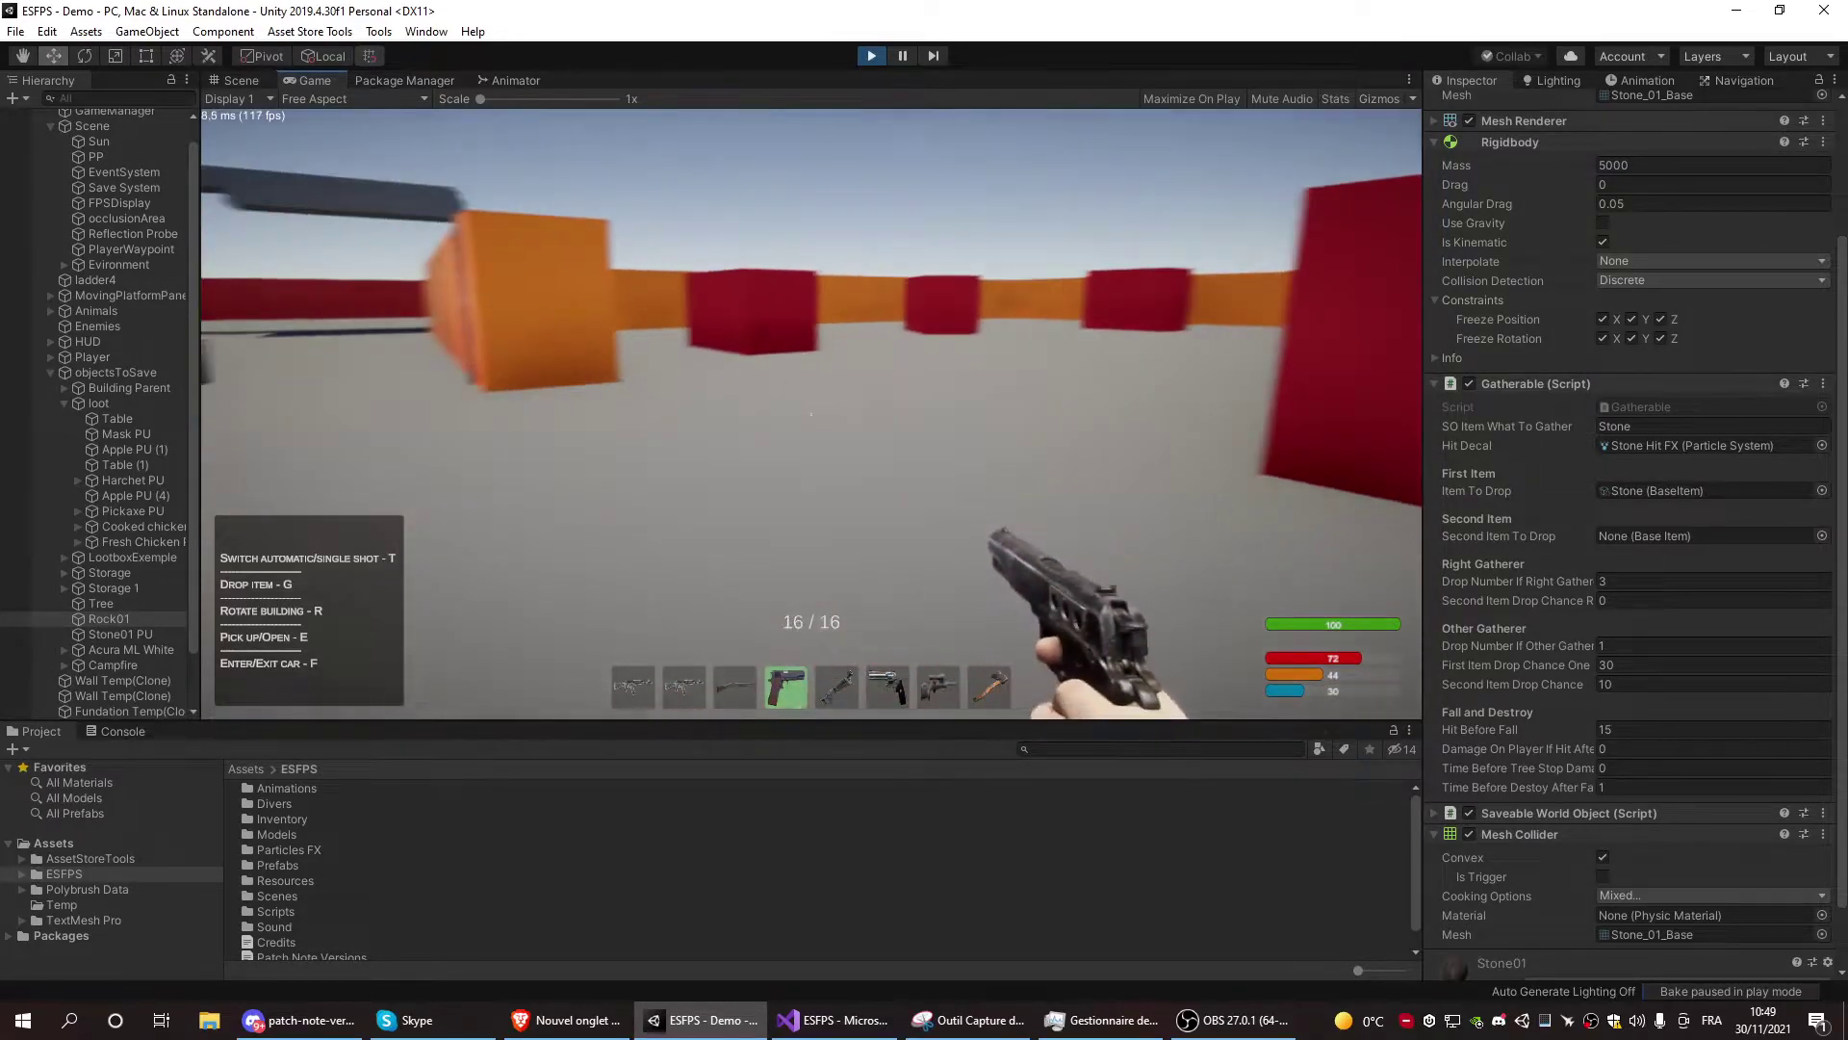
{"action": "key", "text": "Tab"}
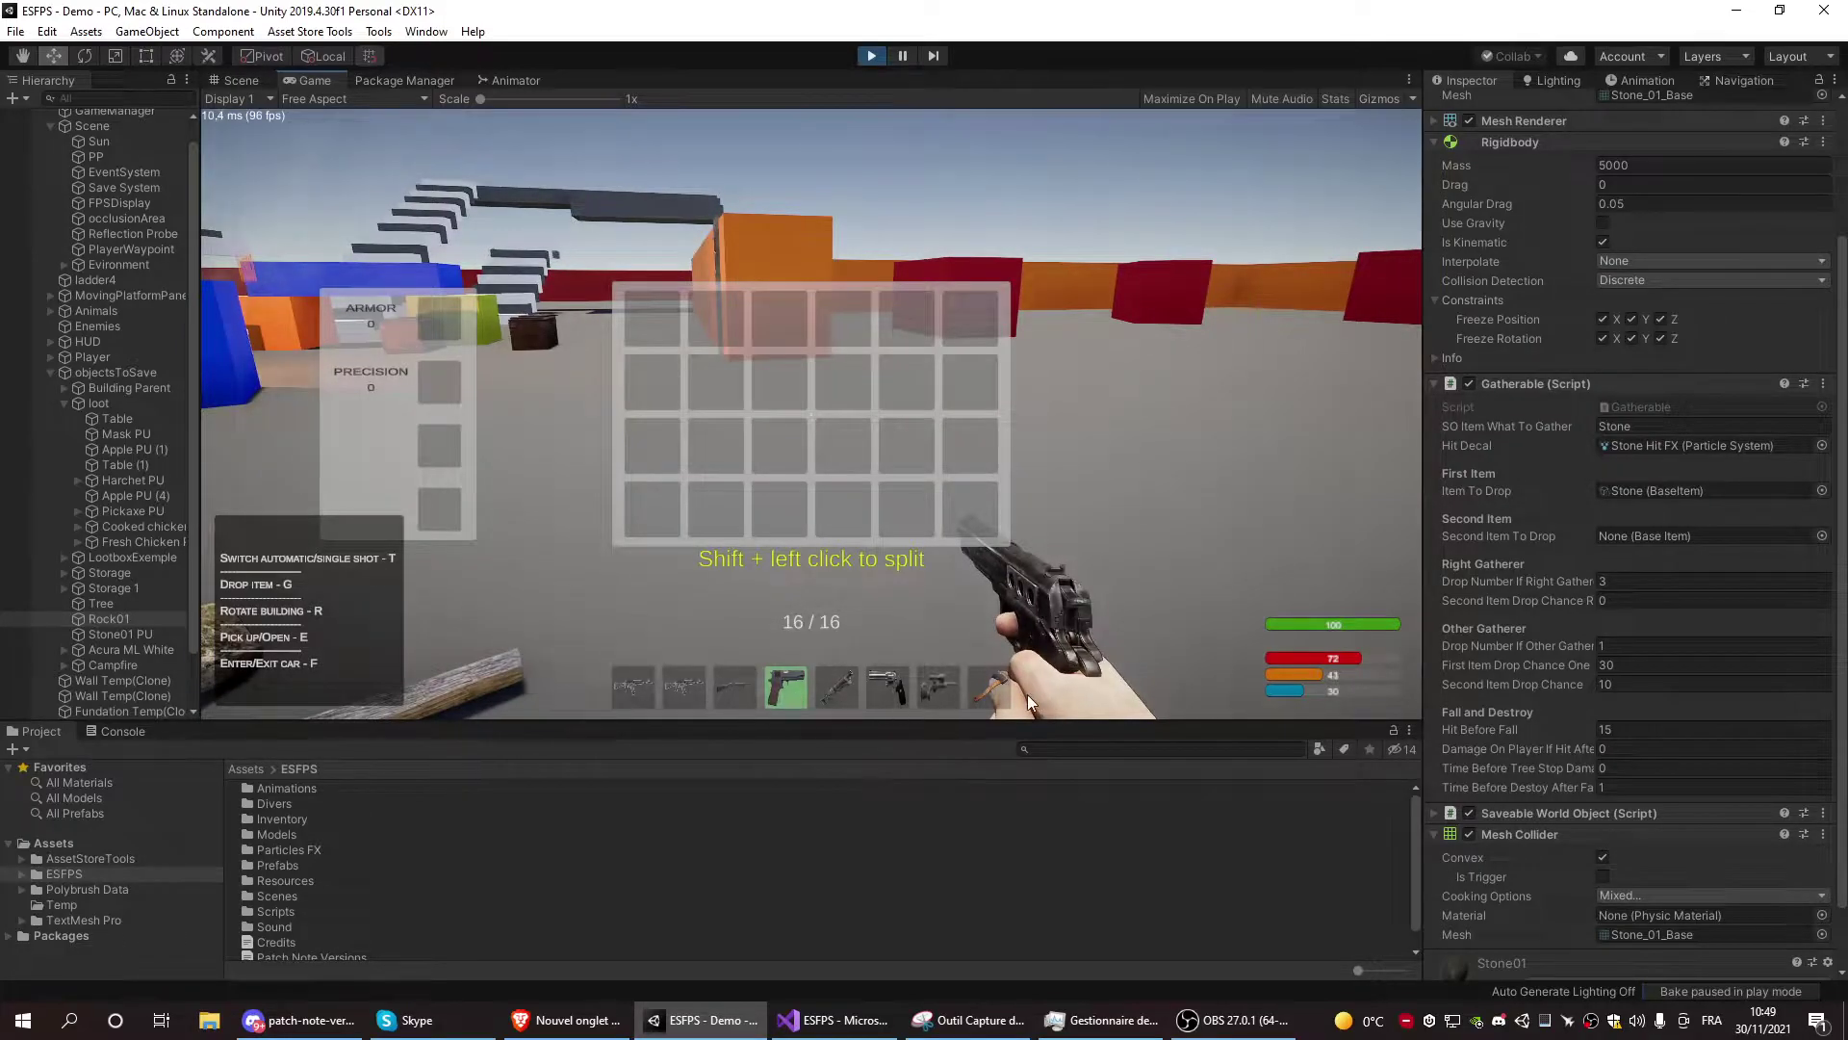
Pick up both apples from the table and check the 2 apples in the first inventory slot
{"action": "key", "text": "Tab"}
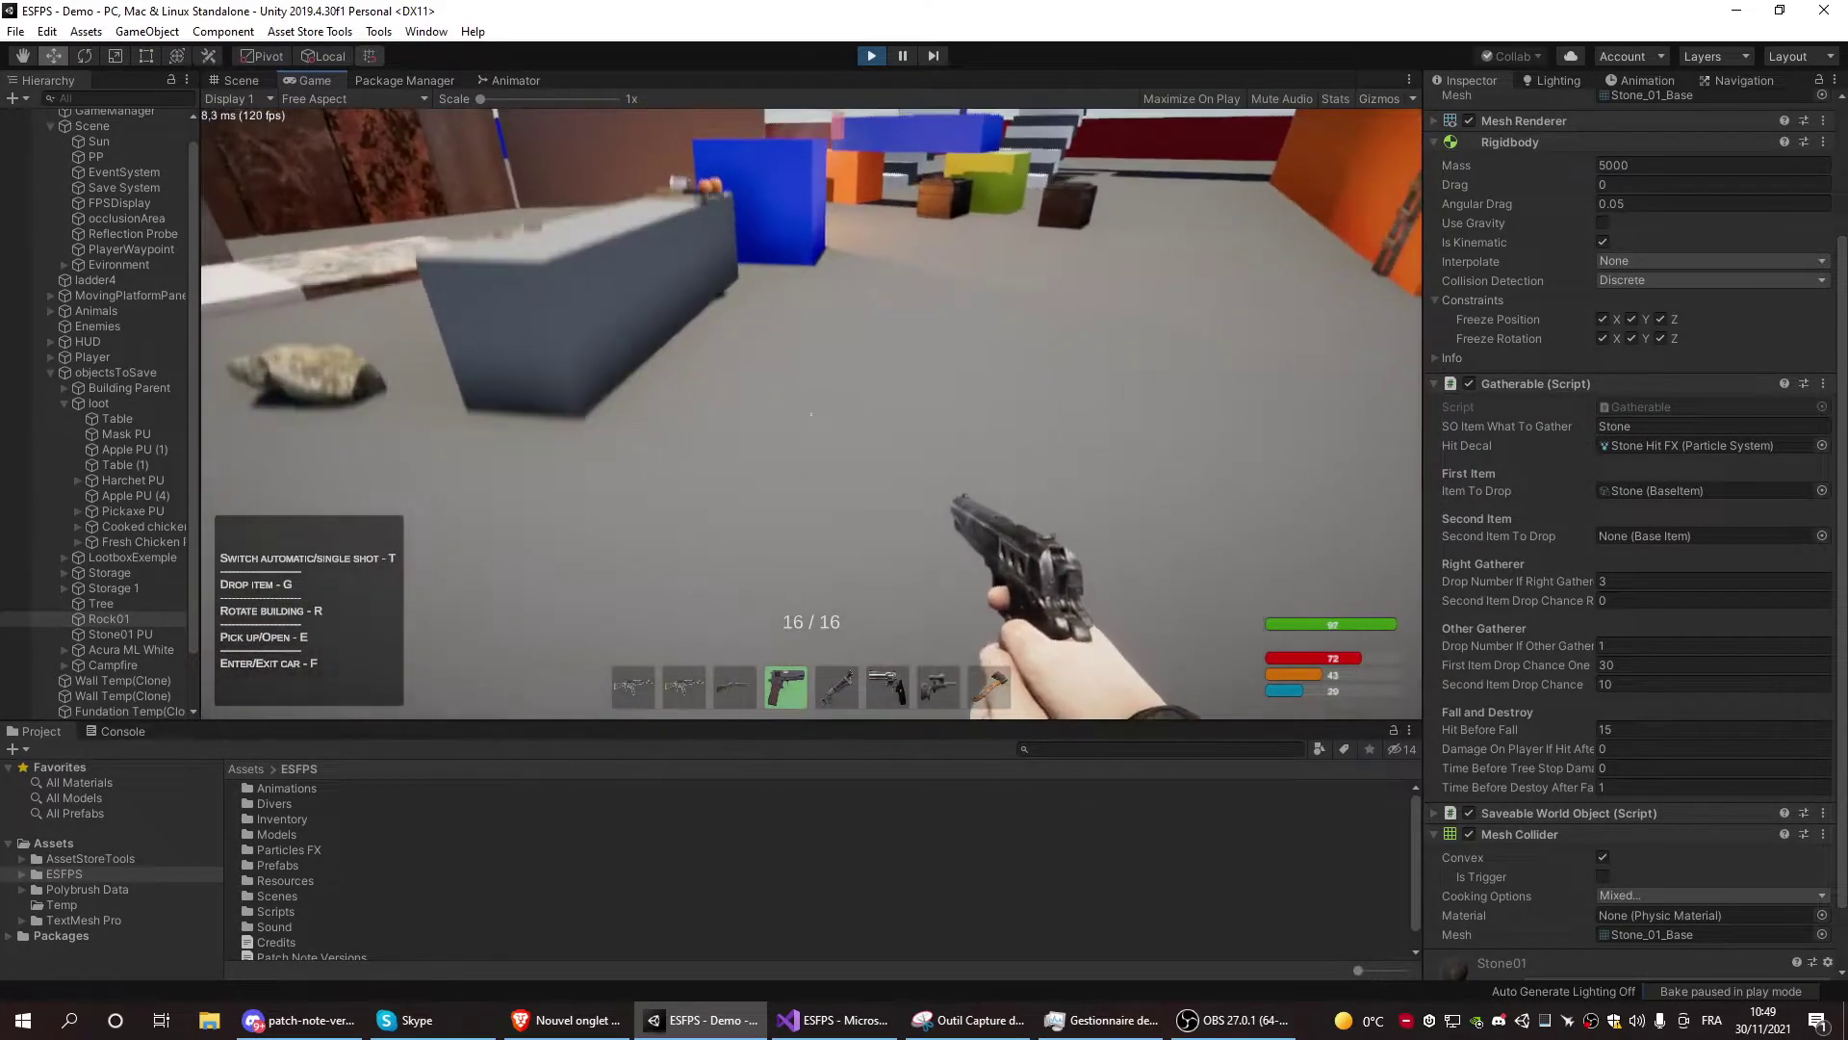
{"action": "key", "text": "e"}
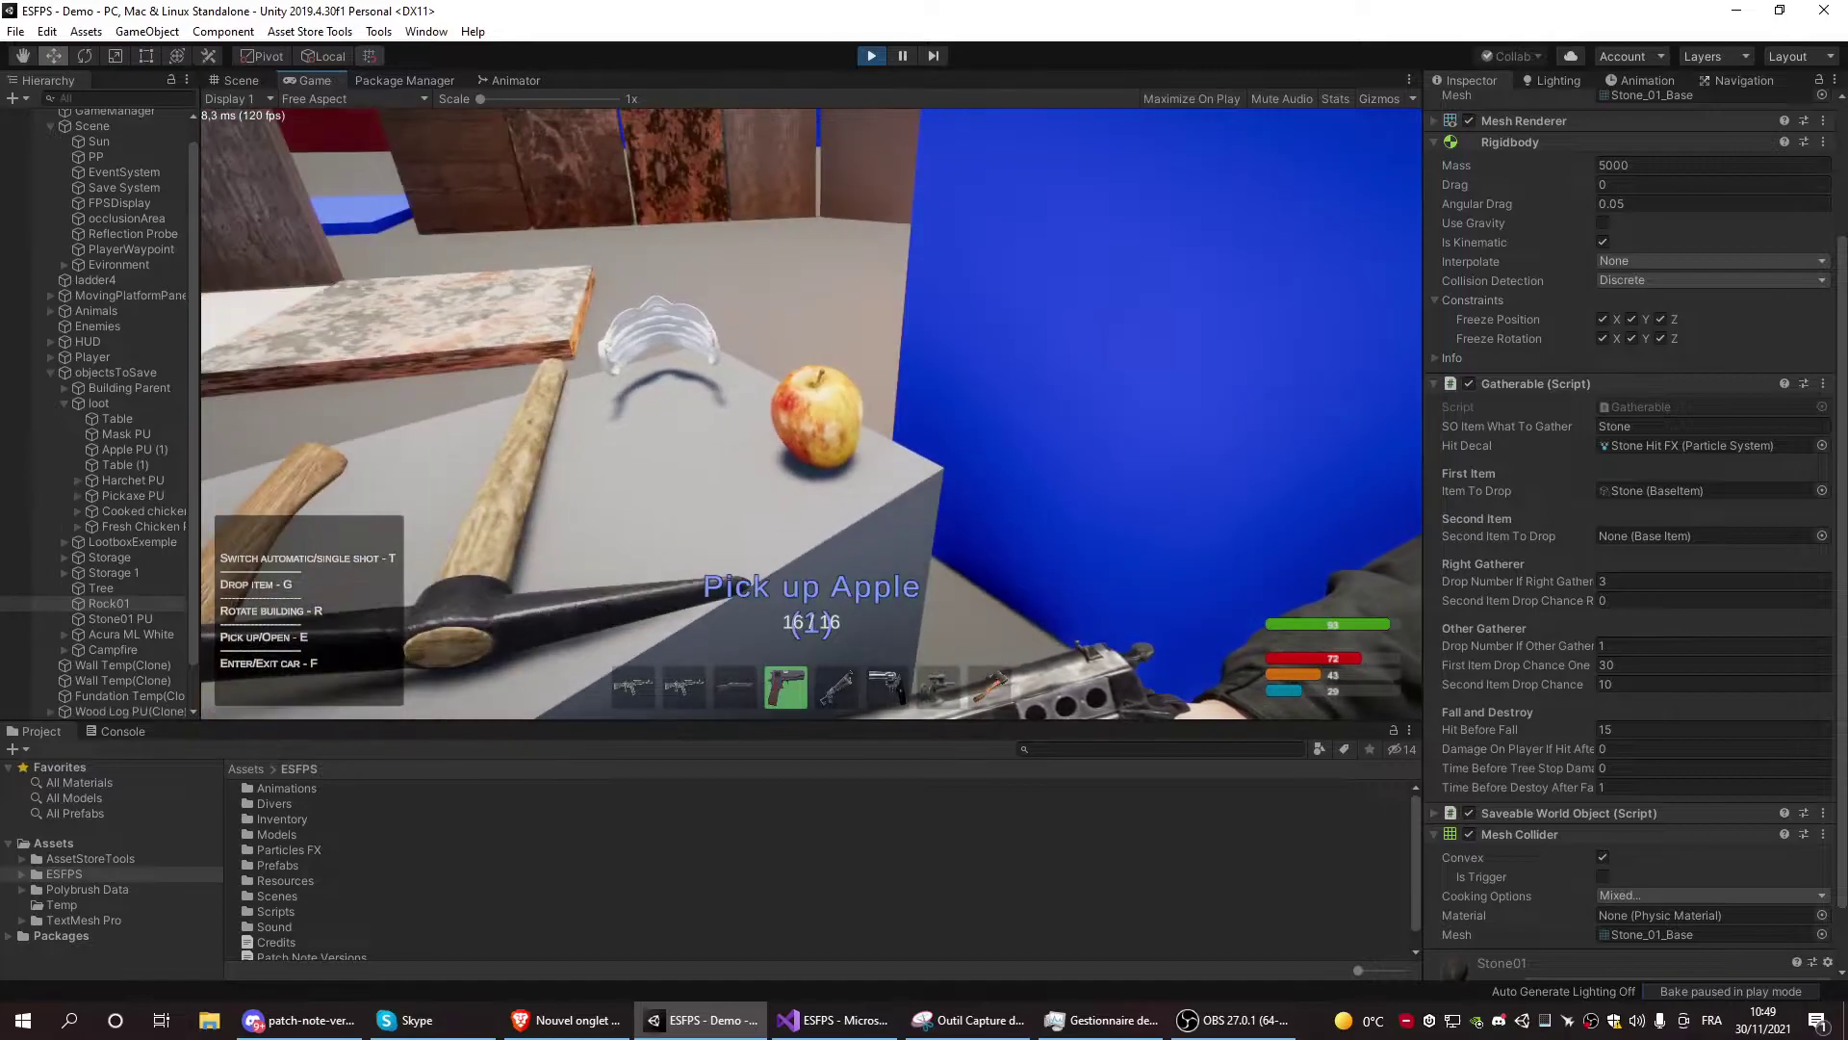
{"action": "key", "text": "e"}
{"action": "key", "text": "Tab"}
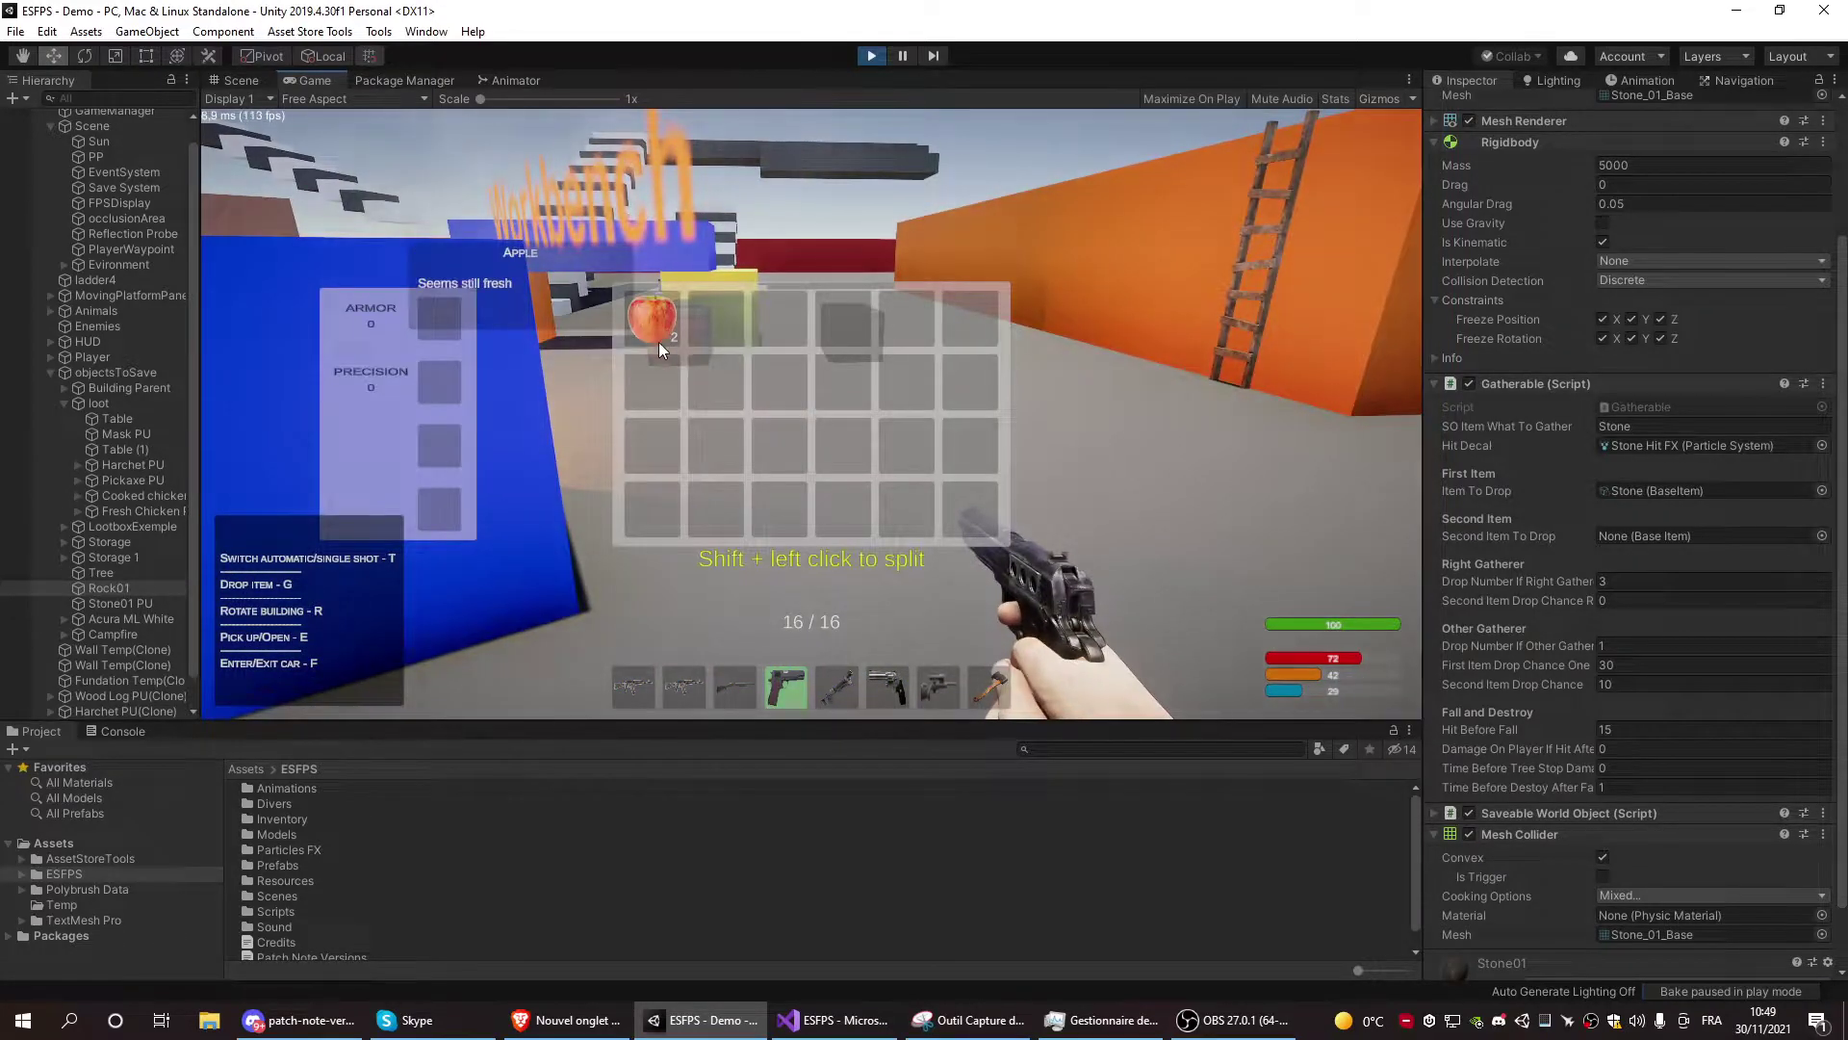
{"action": "key", "text": "Tab"}
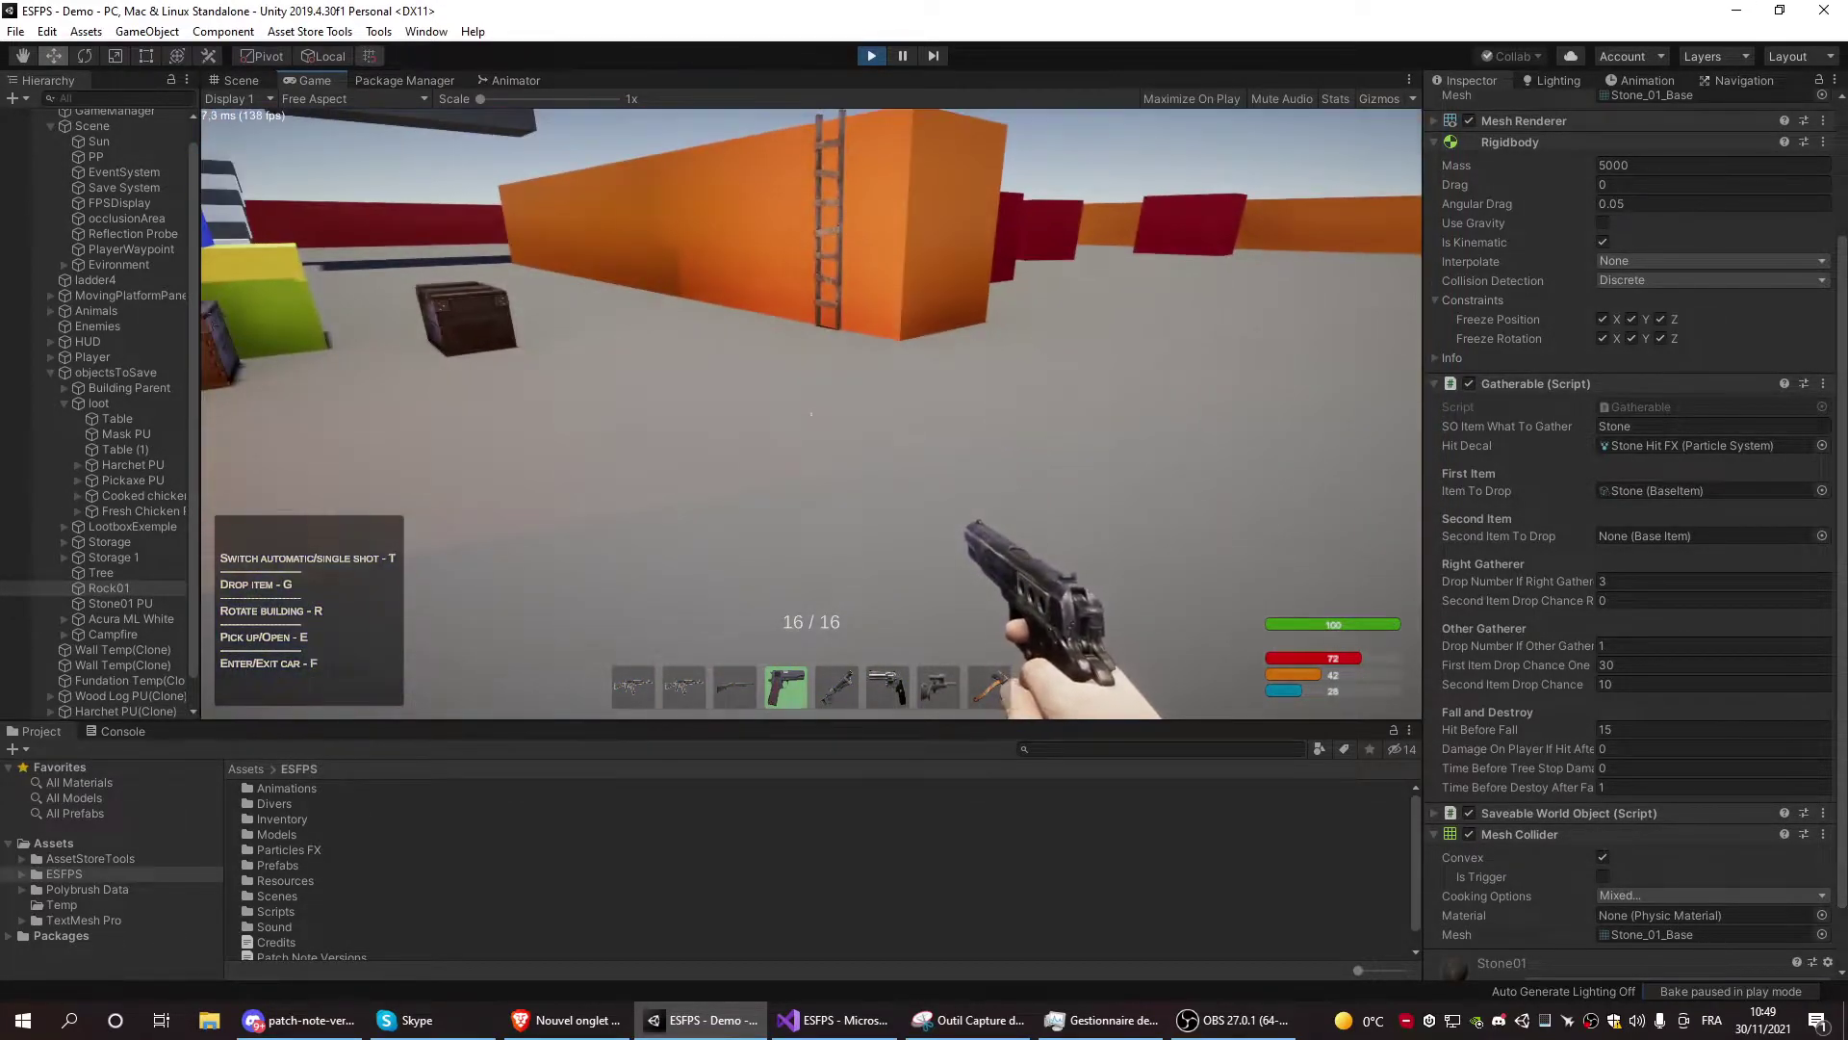
{"action": "key", "text": "Tab"}
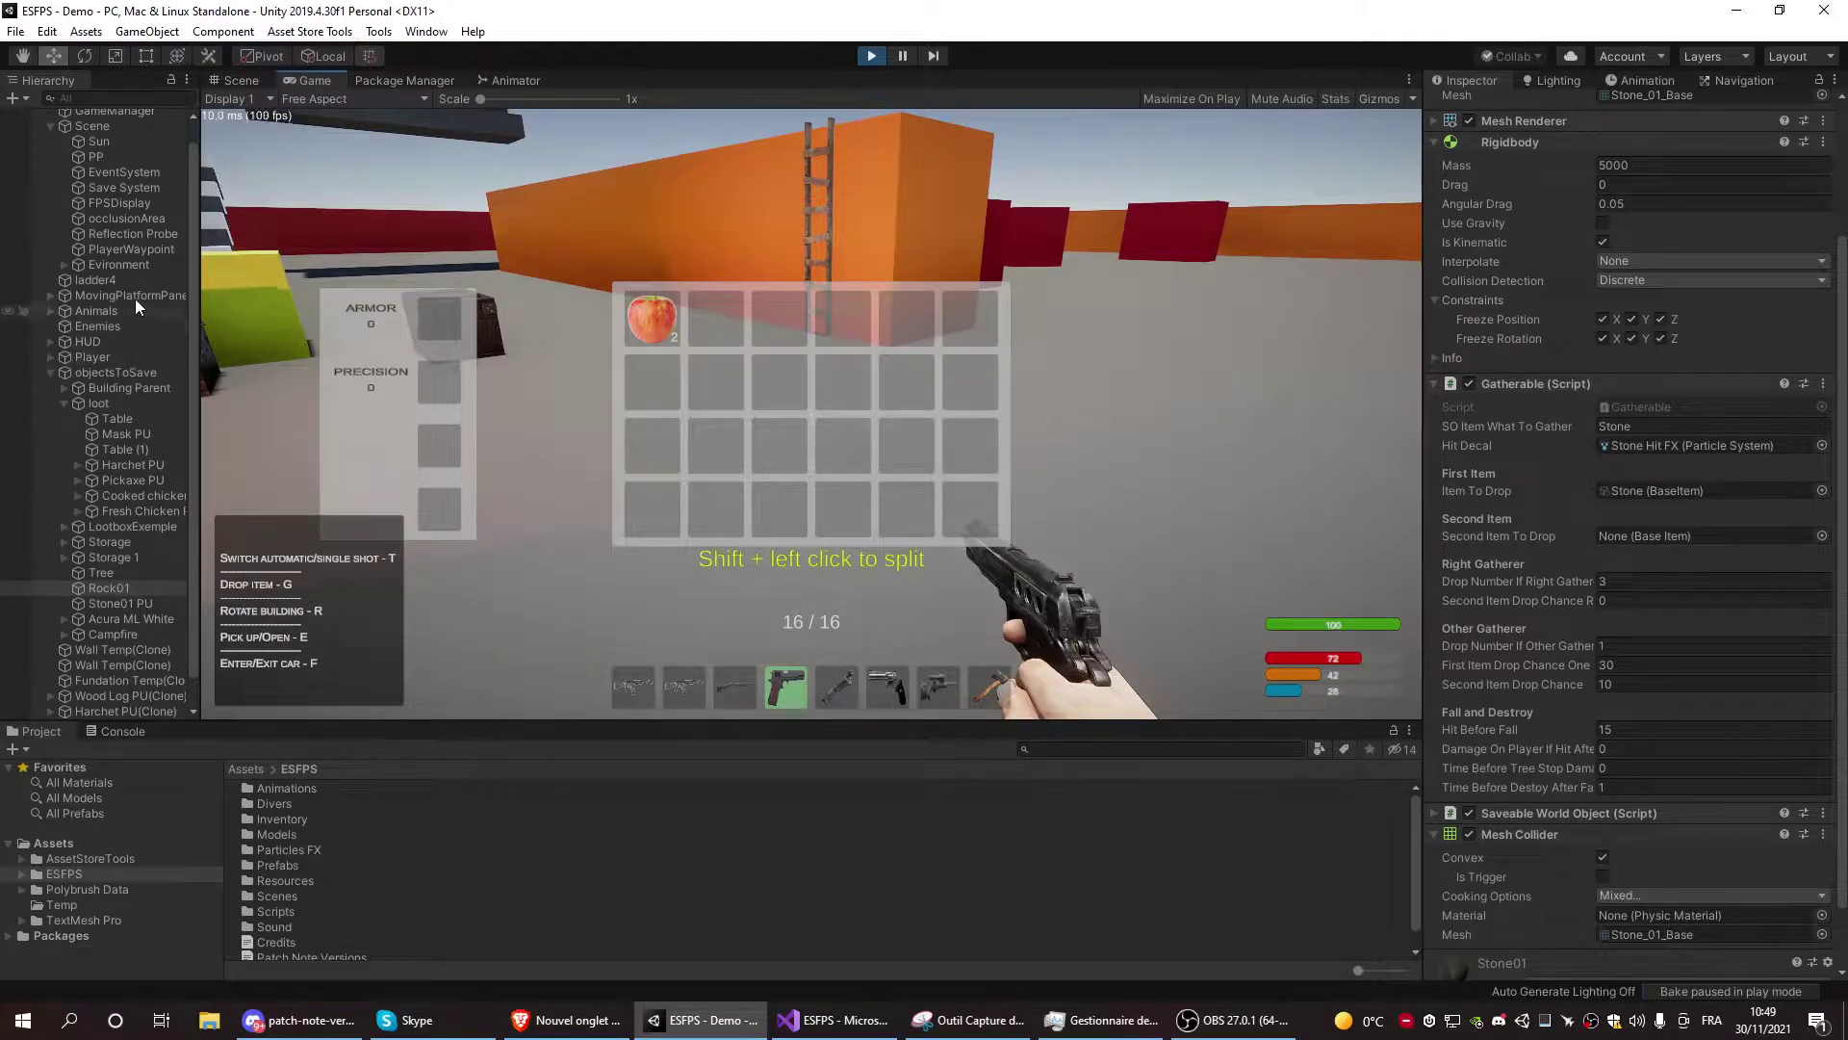
Select the Reflection Probe and focus its Custom Probe Refresh Time Interval of 3
{"action": "left_click", "coordinate": [133, 234]}
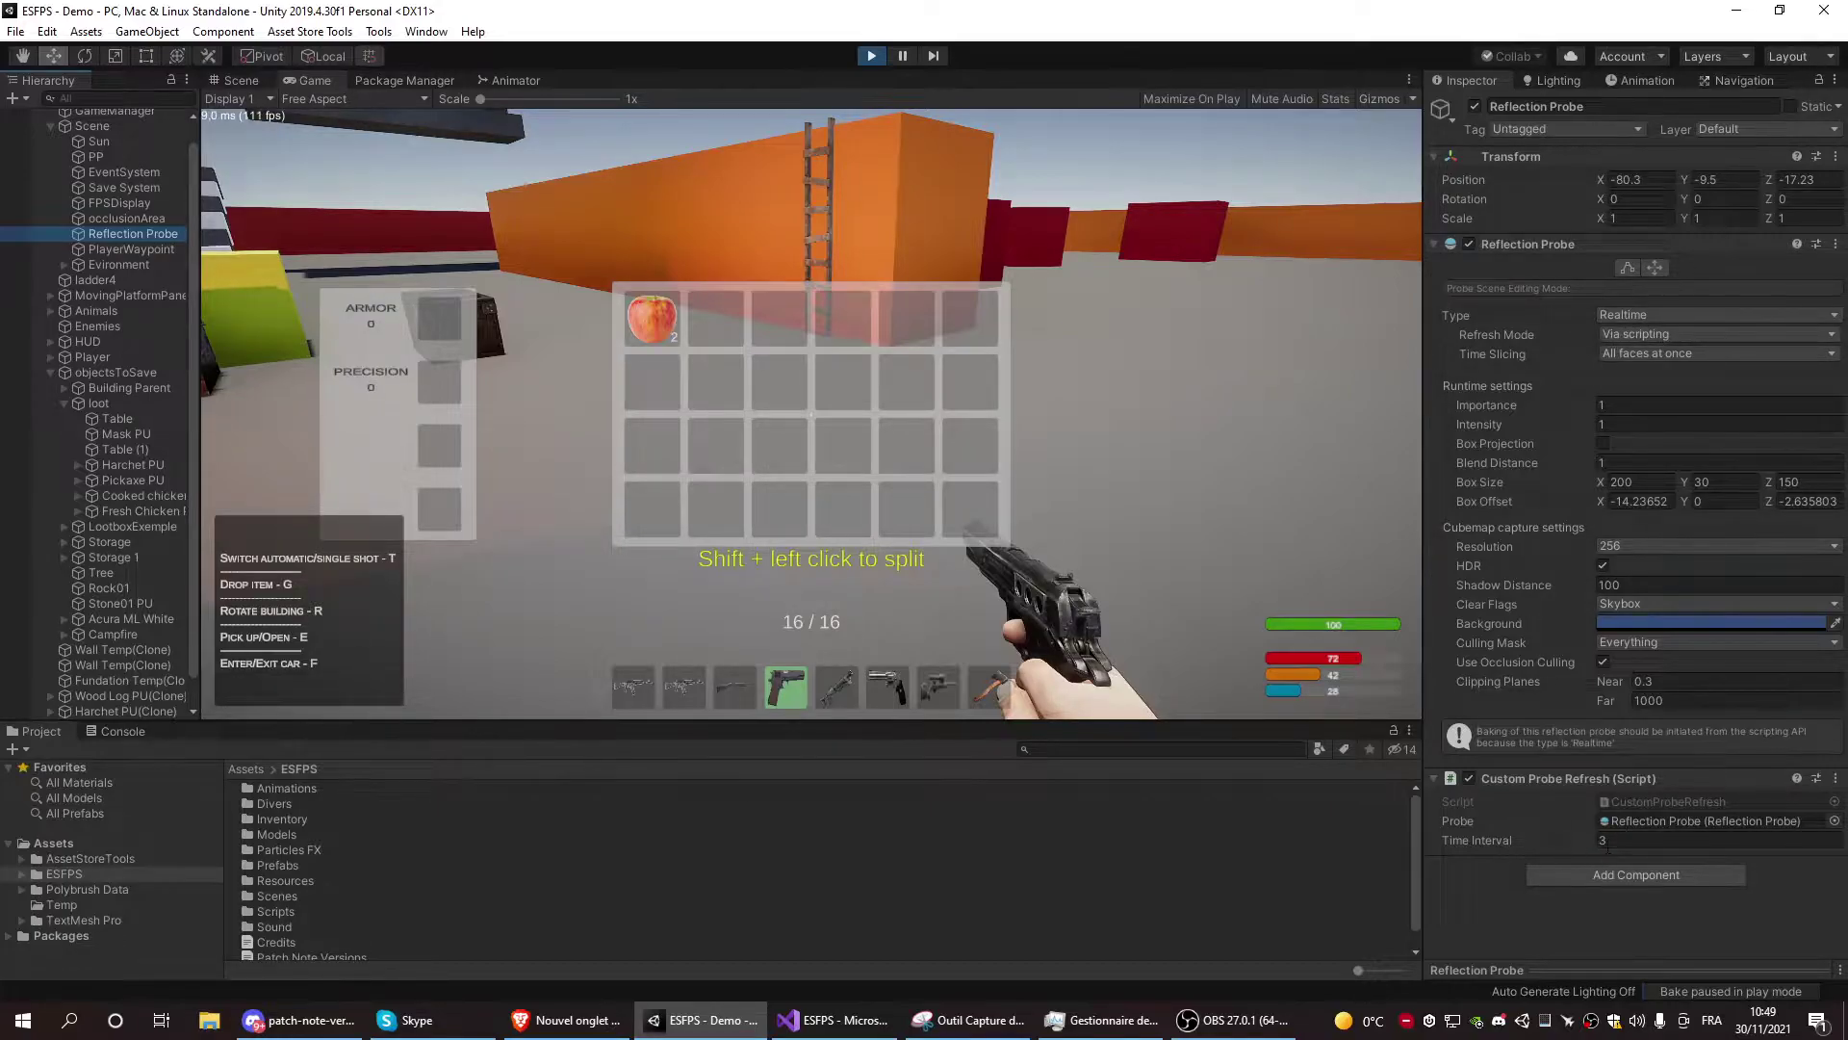
{"action": "left_click", "coordinate": [1524, 845]}
Inspect the Player object's settings, then close the inventory
{"action": "scroll", "coordinate": [111, 242], "scroll_direction": "up", "scroll_amount": 1}
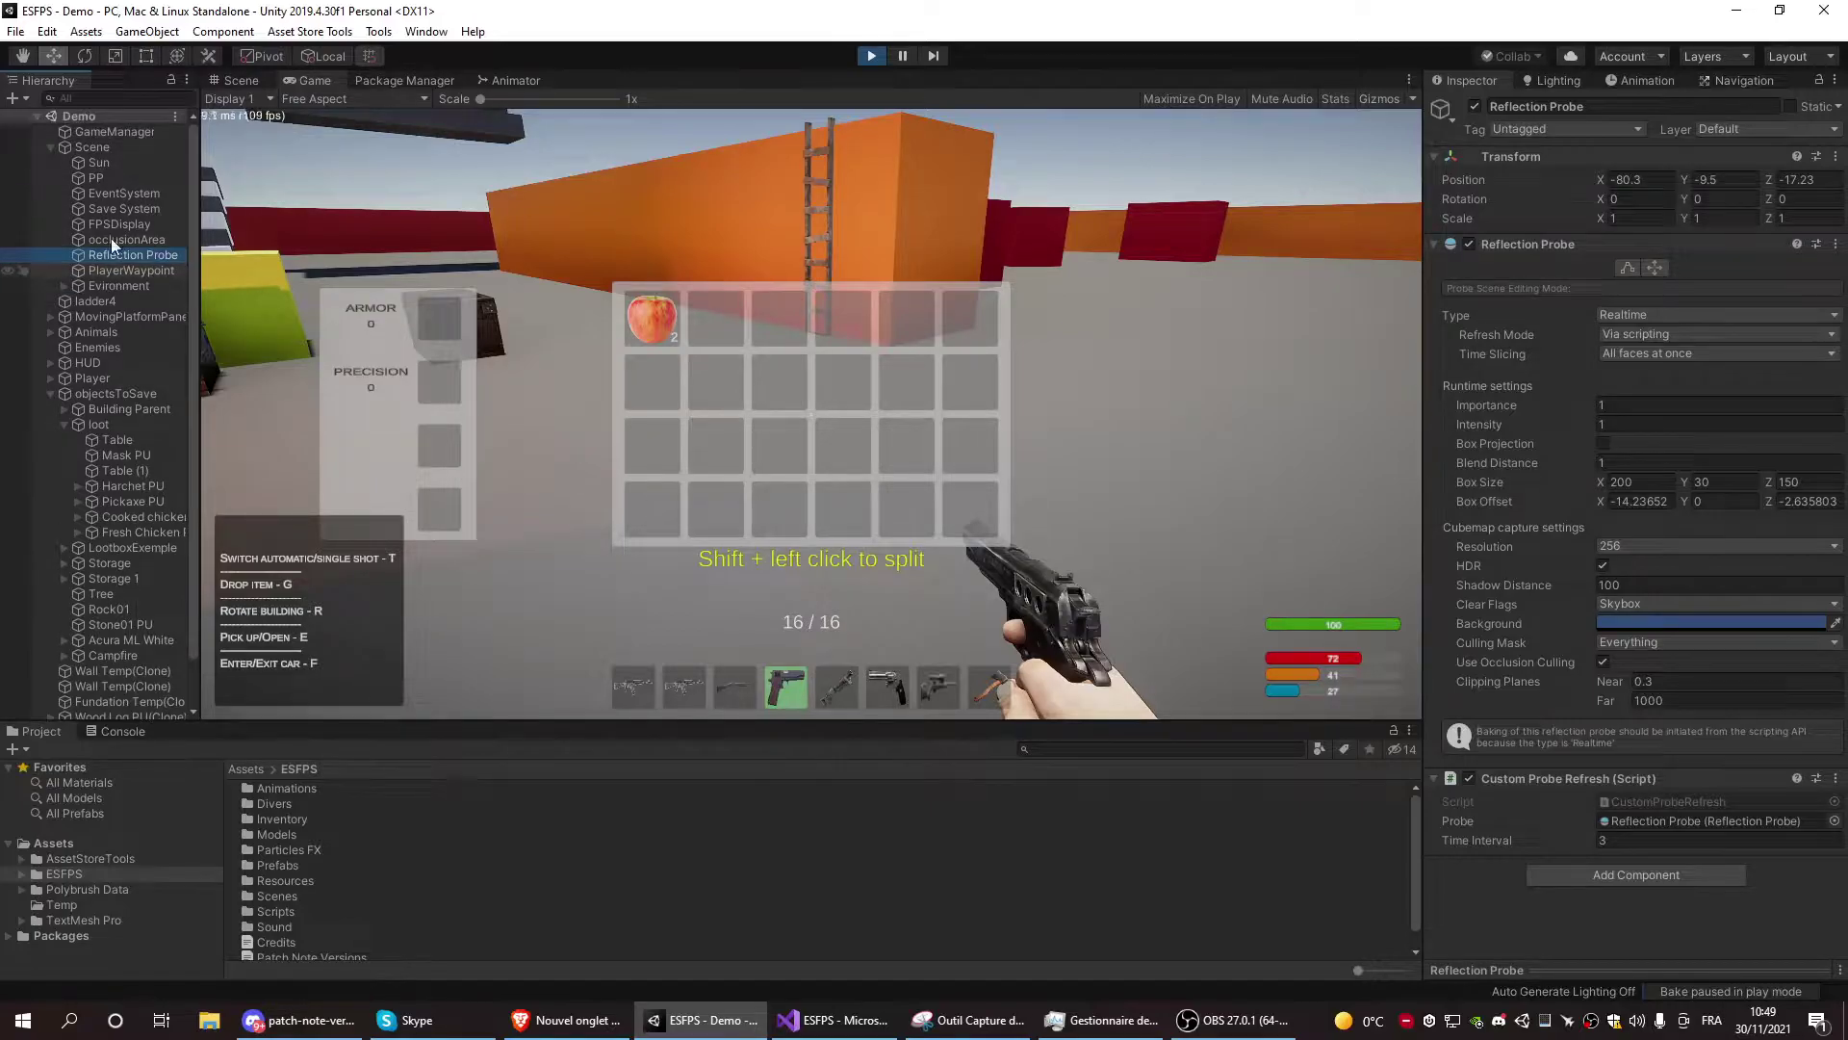
{"action": "left_click", "coordinate": [106, 379]}
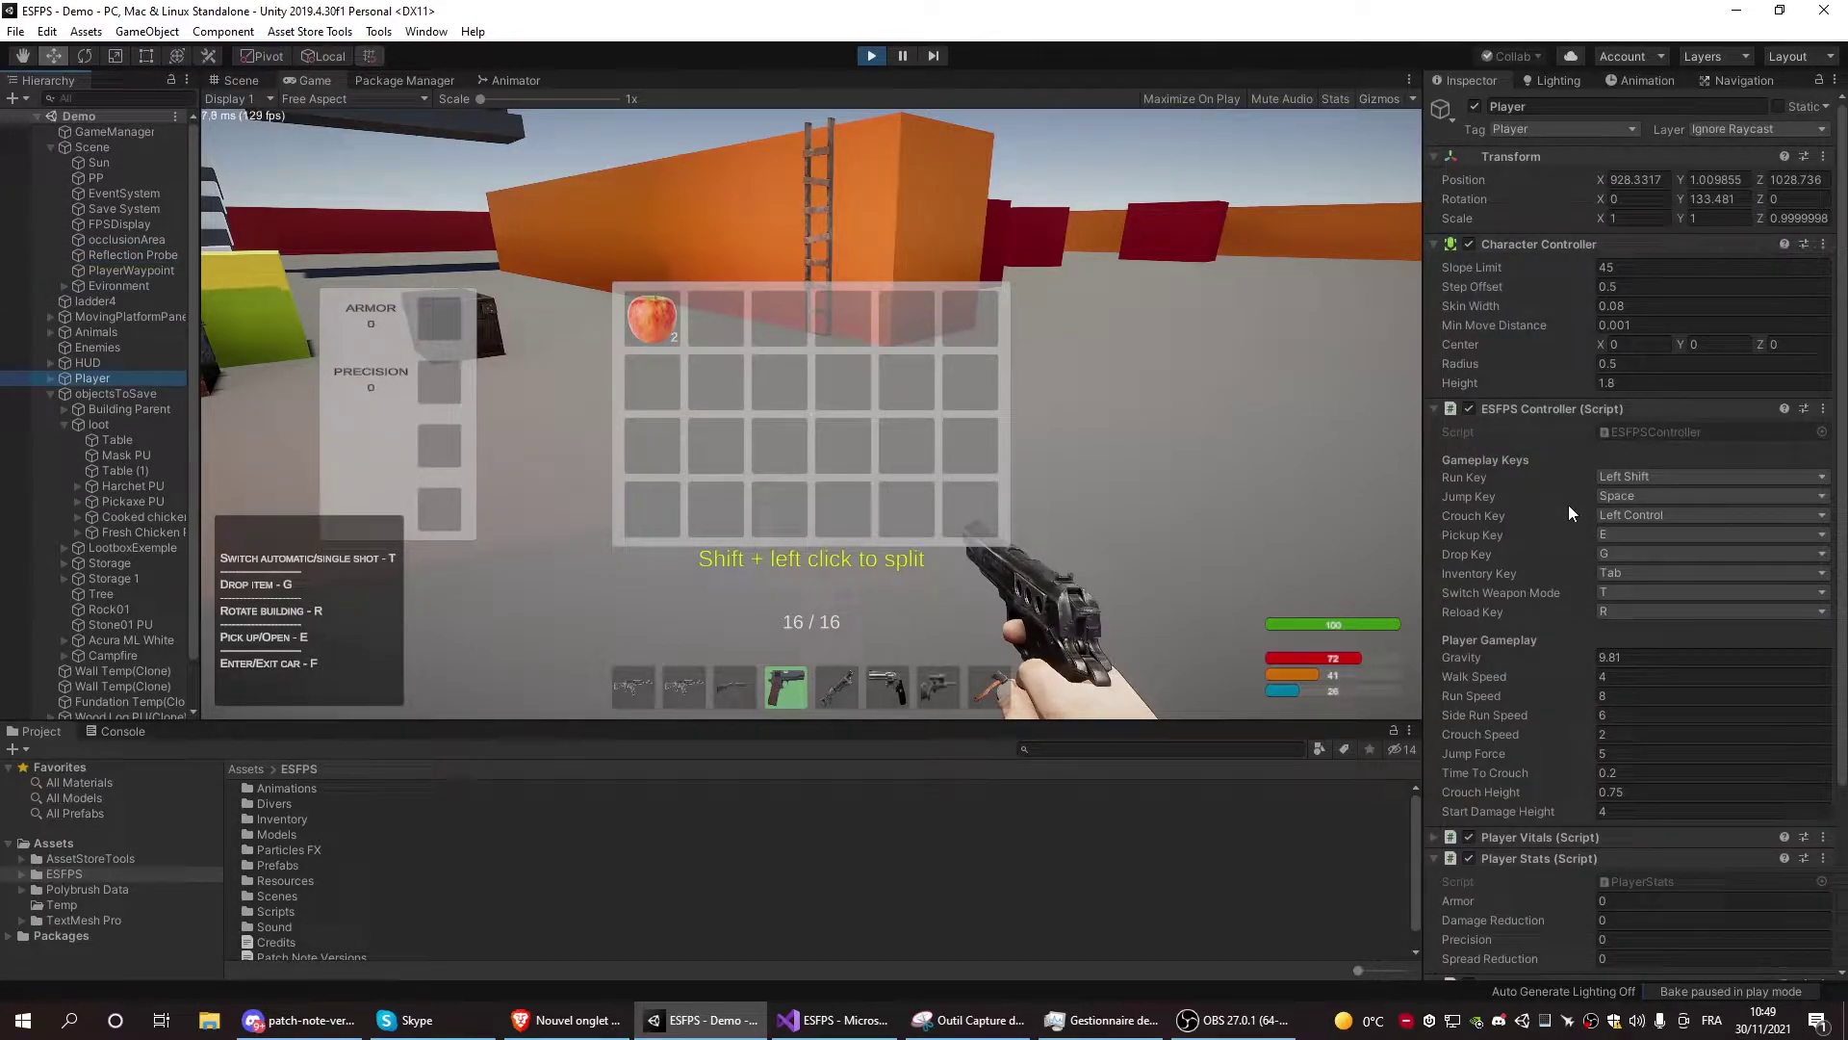
{"action": "key", "text": "Tab"}
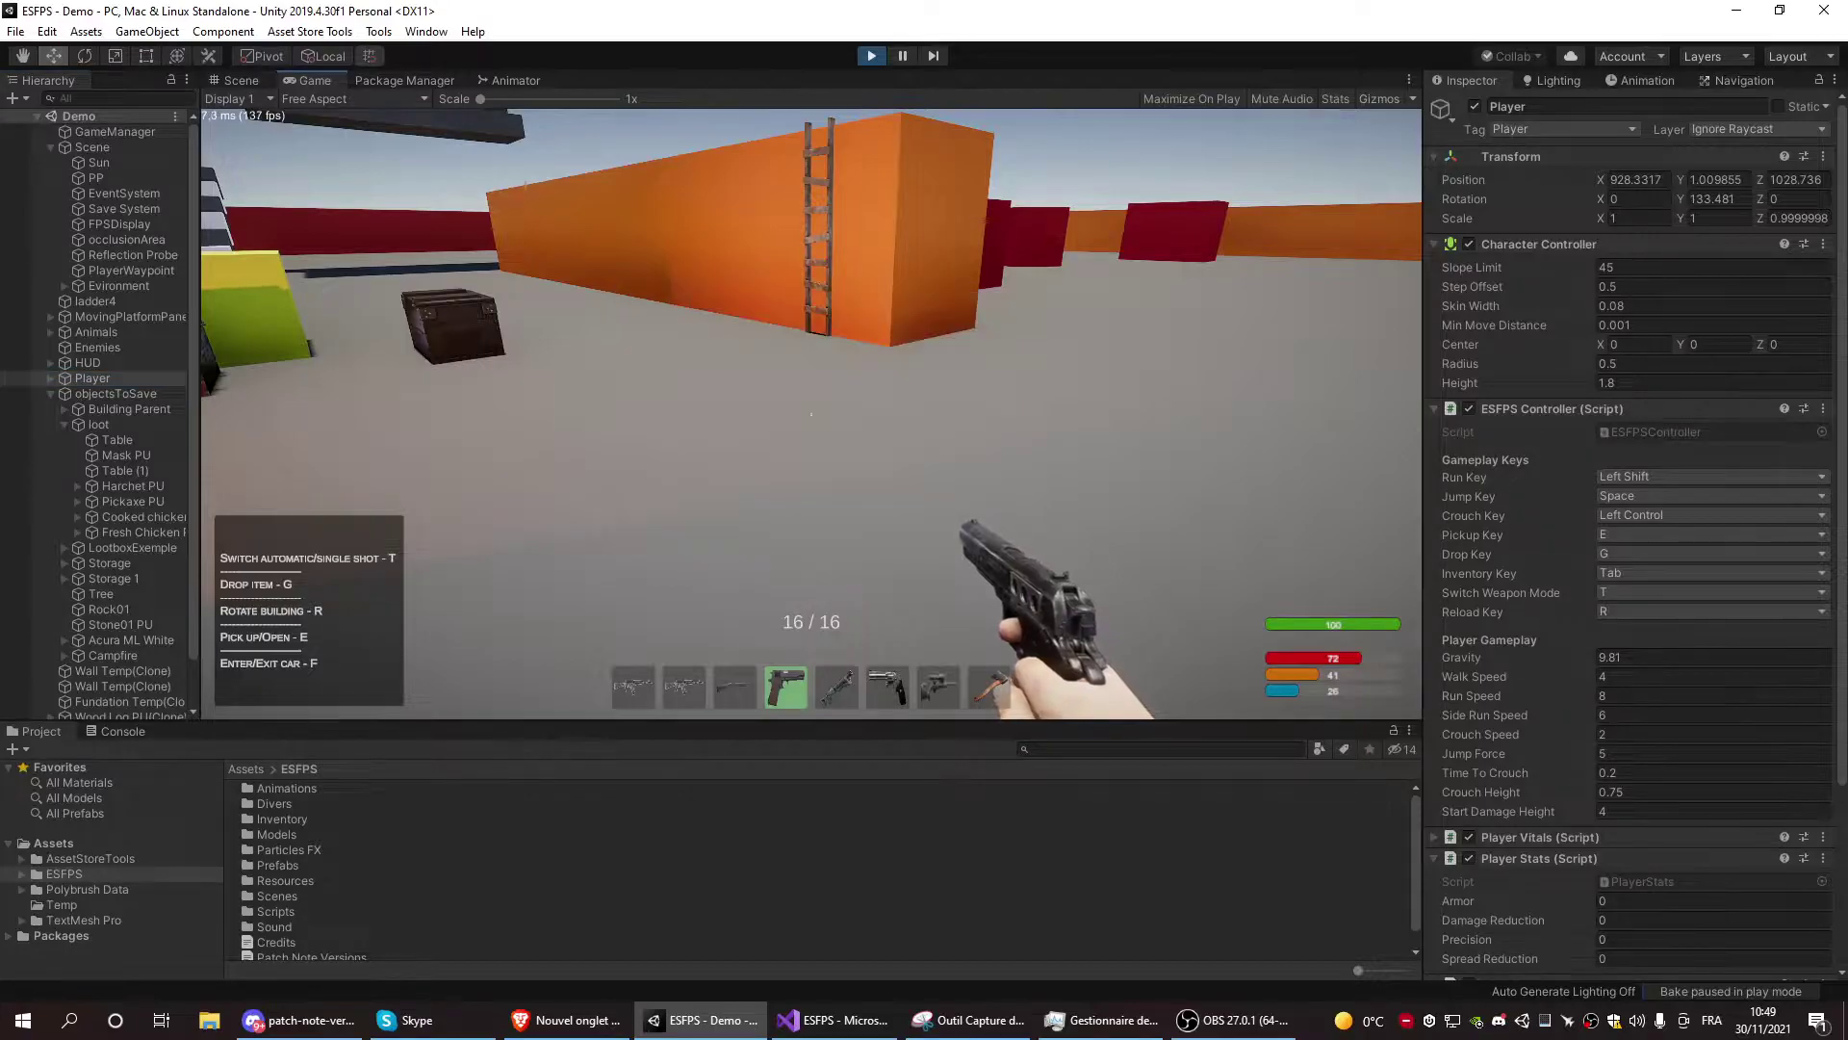
Empty the pistol by firing ten shots at the ground
{"action": "left_click", "coordinate": [812, 416]}
{"action": "left_click", "coordinate": [811, 416]}
{"action": "left_click", "coordinate": [812, 416]}
{"action": "left_click", "coordinate": [812, 415]}
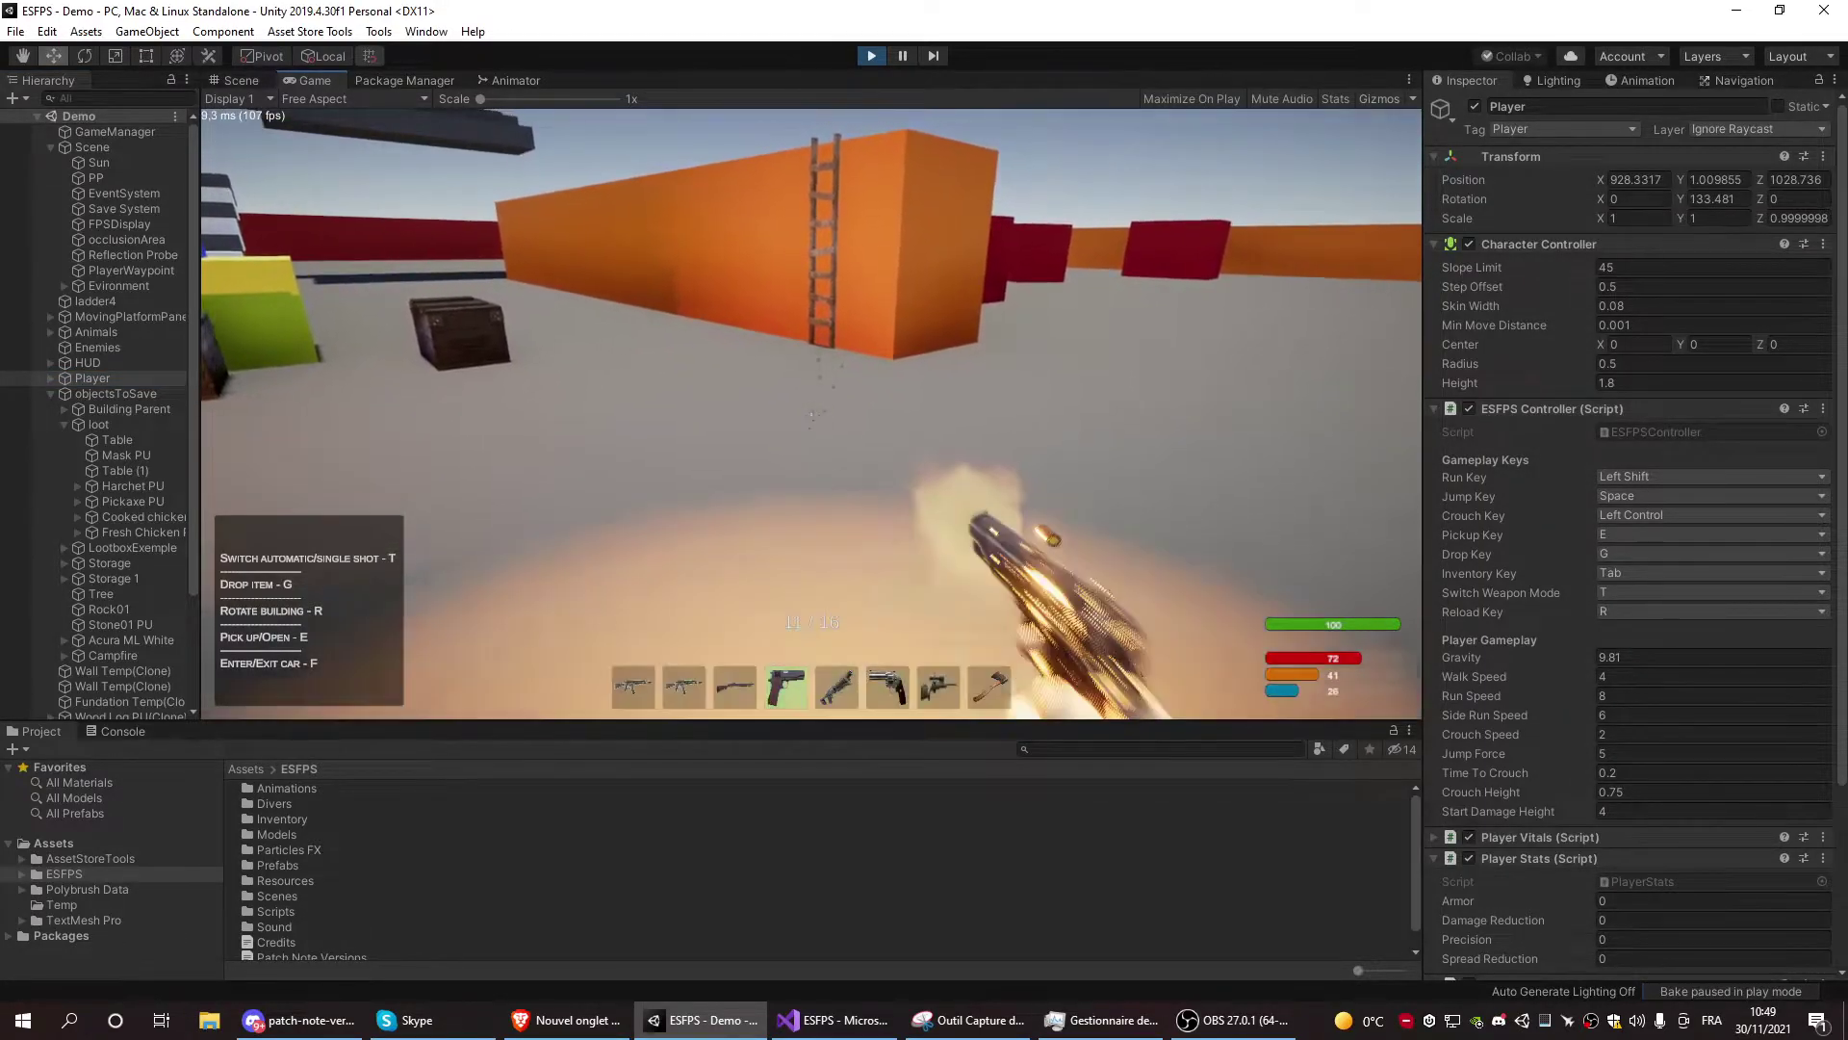
{"action": "left_click", "coordinate": [811, 416]}
{"action": "left_click", "coordinate": [810, 417]}
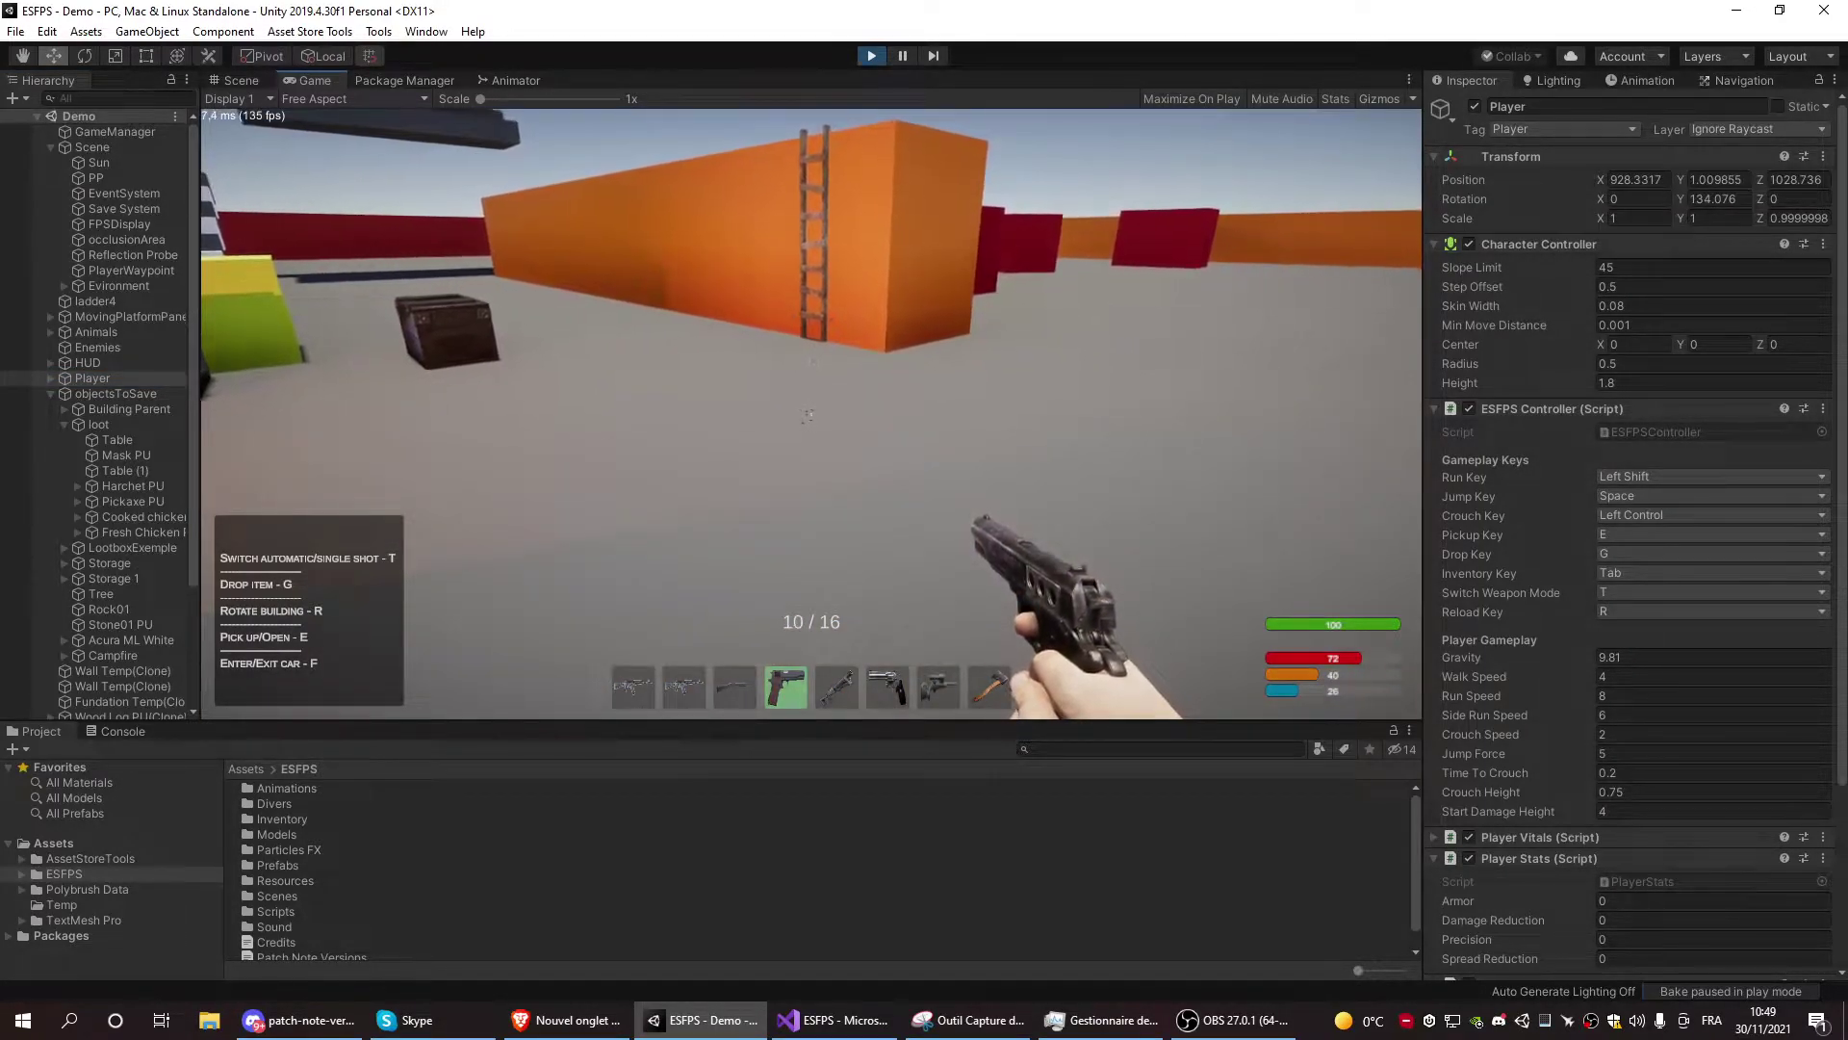
{"action": "left_click", "coordinate": [812, 417]}
{"action": "left_click", "coordinate": [812, 416]}
{"action": "left_click", "coordinate": [812, 416]}
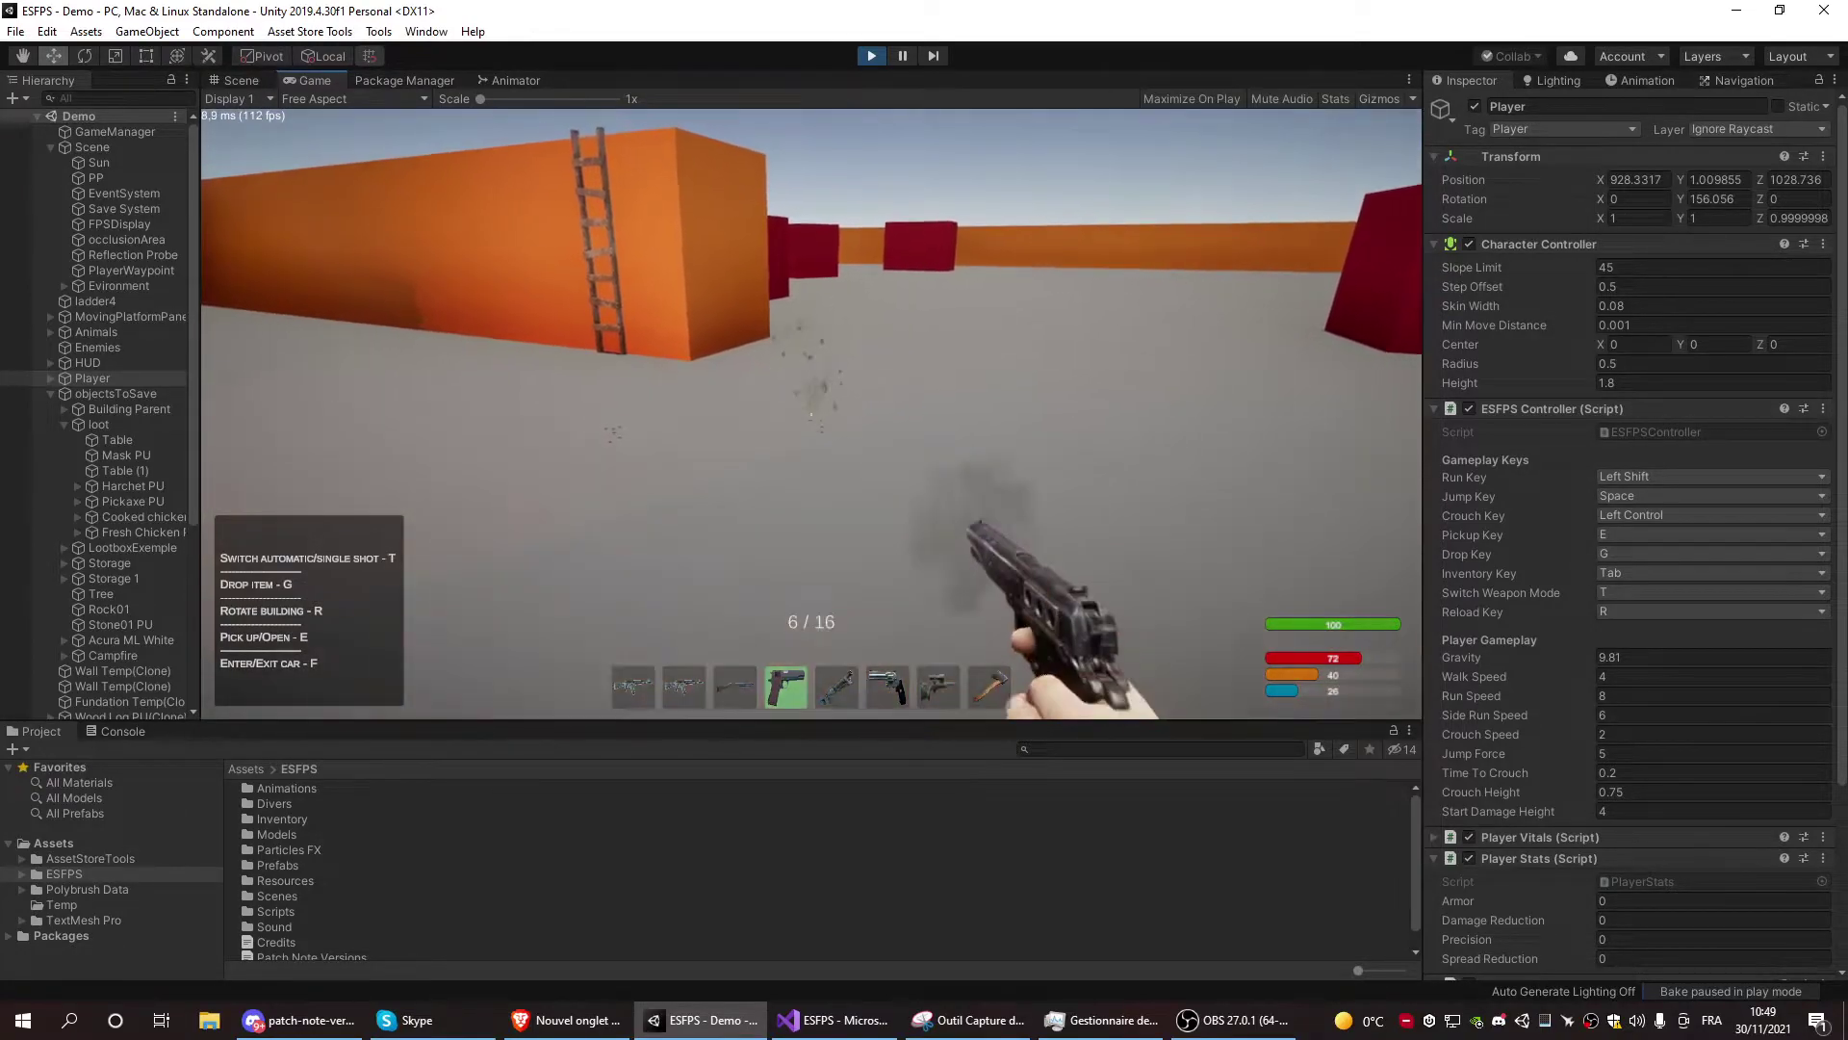
{"action": "left_click", "coordinate": [813, 416]}
{"action": "left_click", "coordinate": [811, 416]}
{"action": "left_click", "coordinate": [812, 417]}
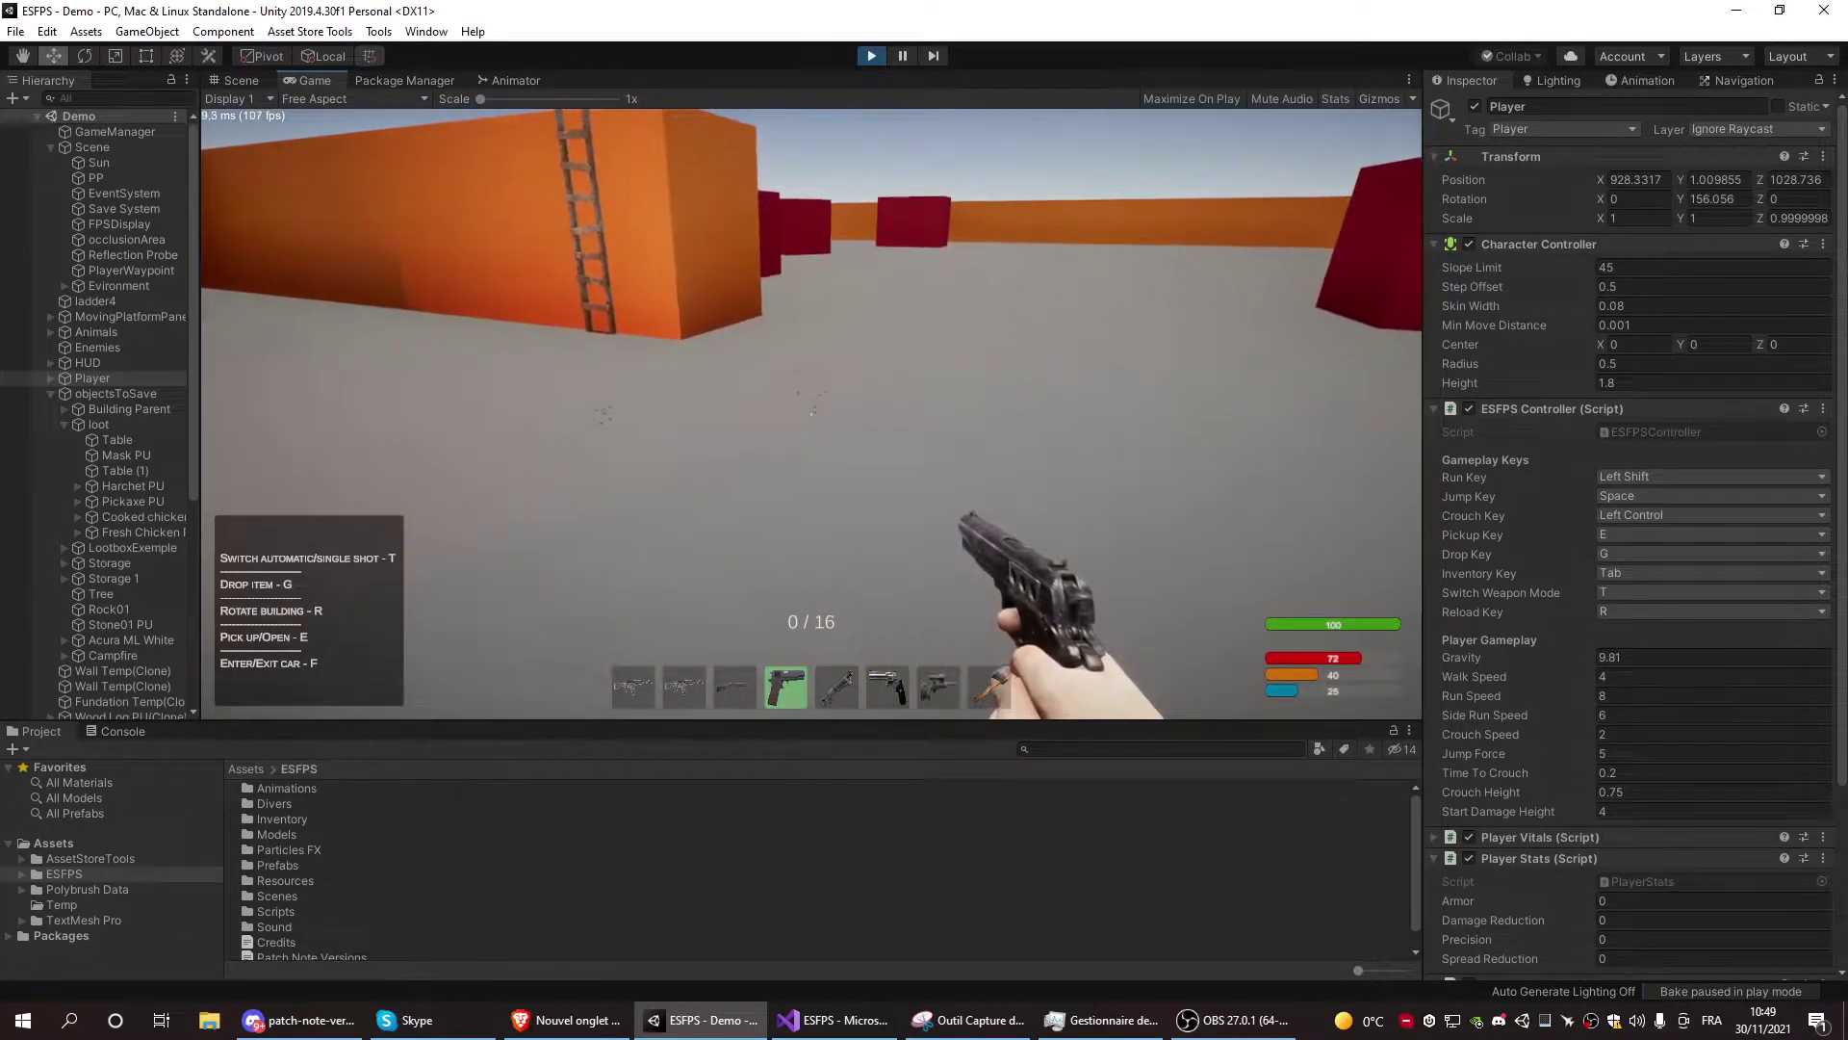
Switch to the shotgun at 166 / 166 and walk up to the campfire
{"action": "scroll", "coordinate": [813, 417], "scroll_direction": "down", "scroll_amount": 1}
{"action": "key", "text": "Tab"}
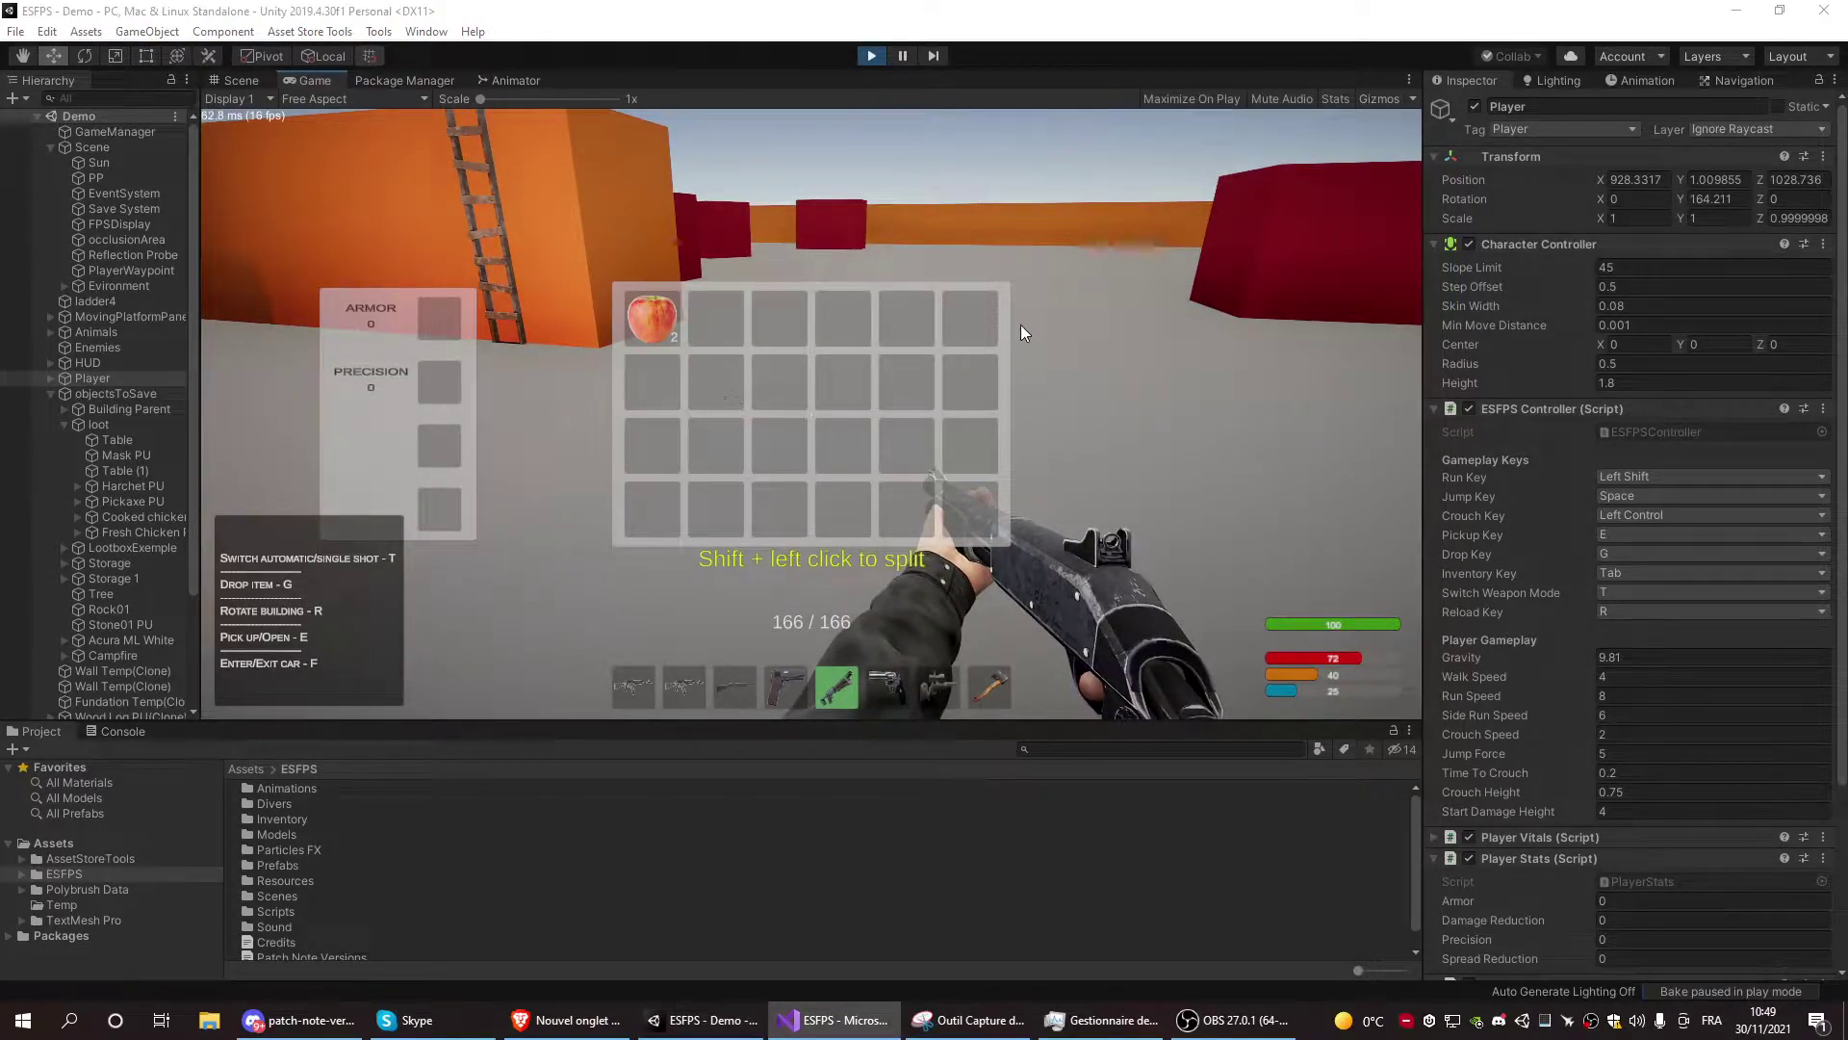
{"action": "key", "text": "Tab"}
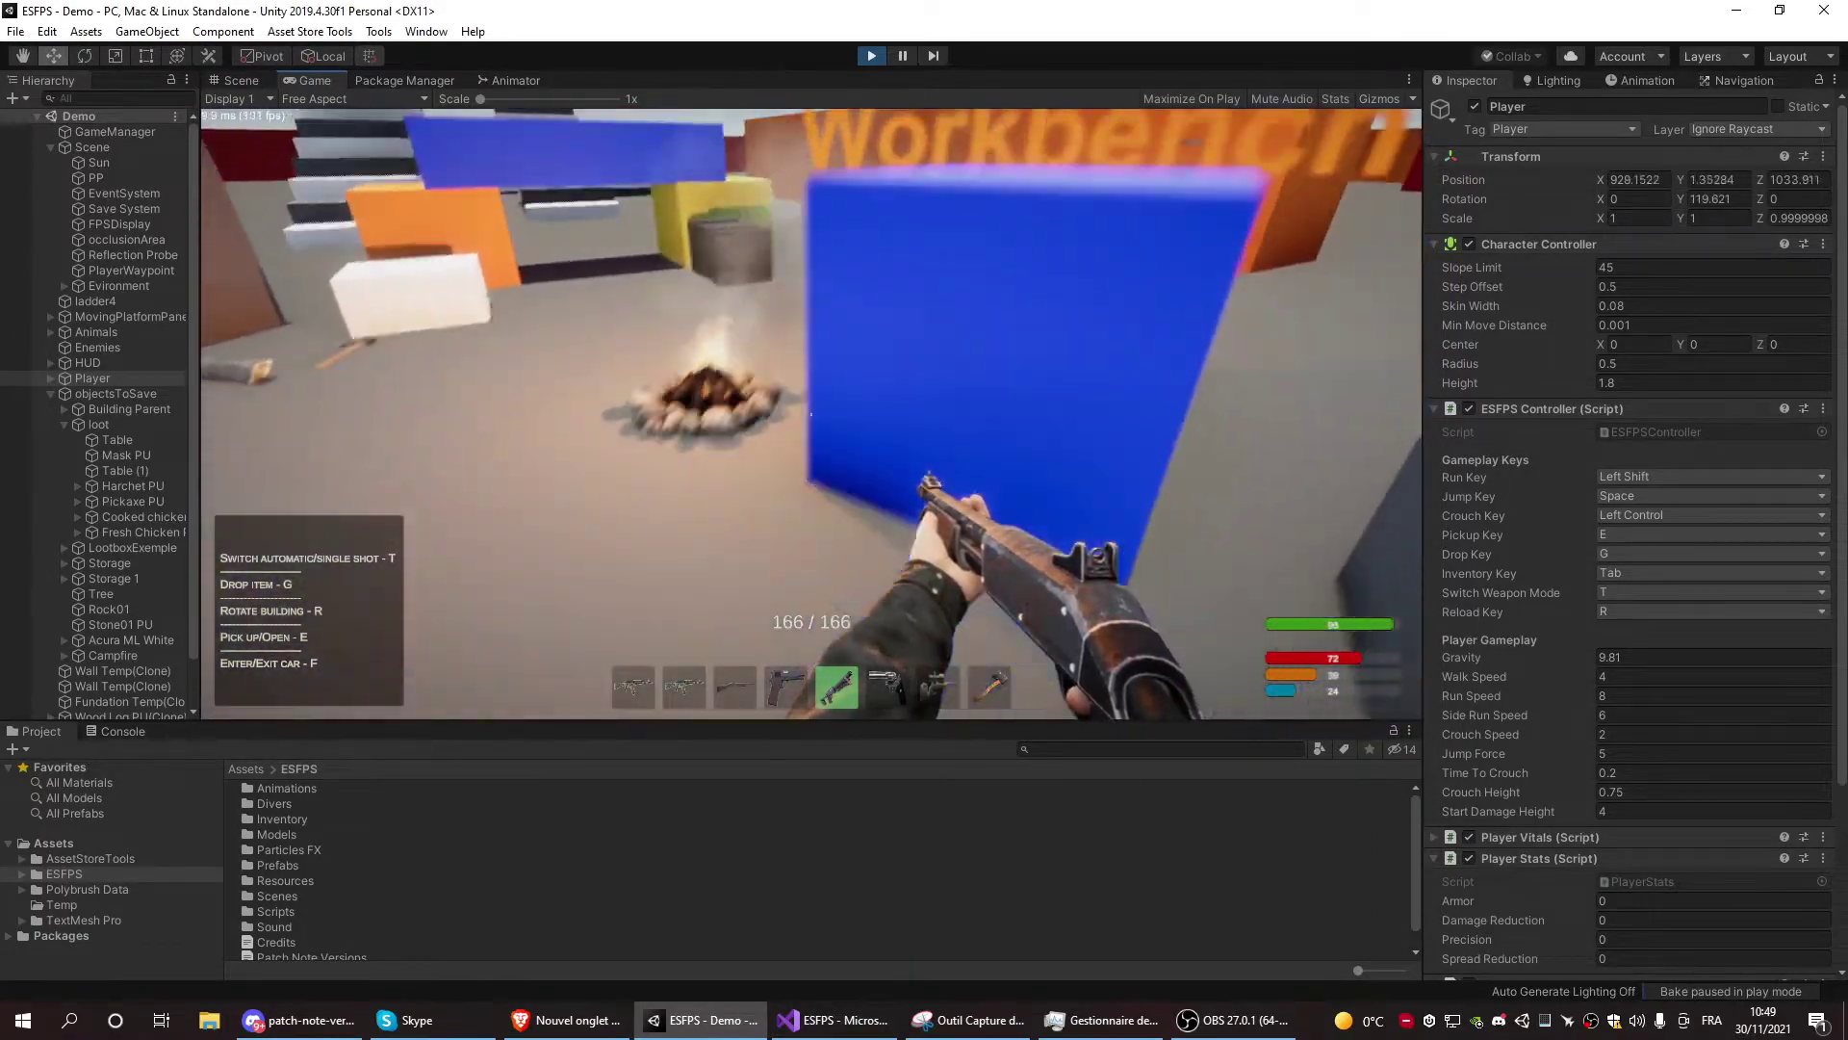
{"action": "key", "text": "w"}
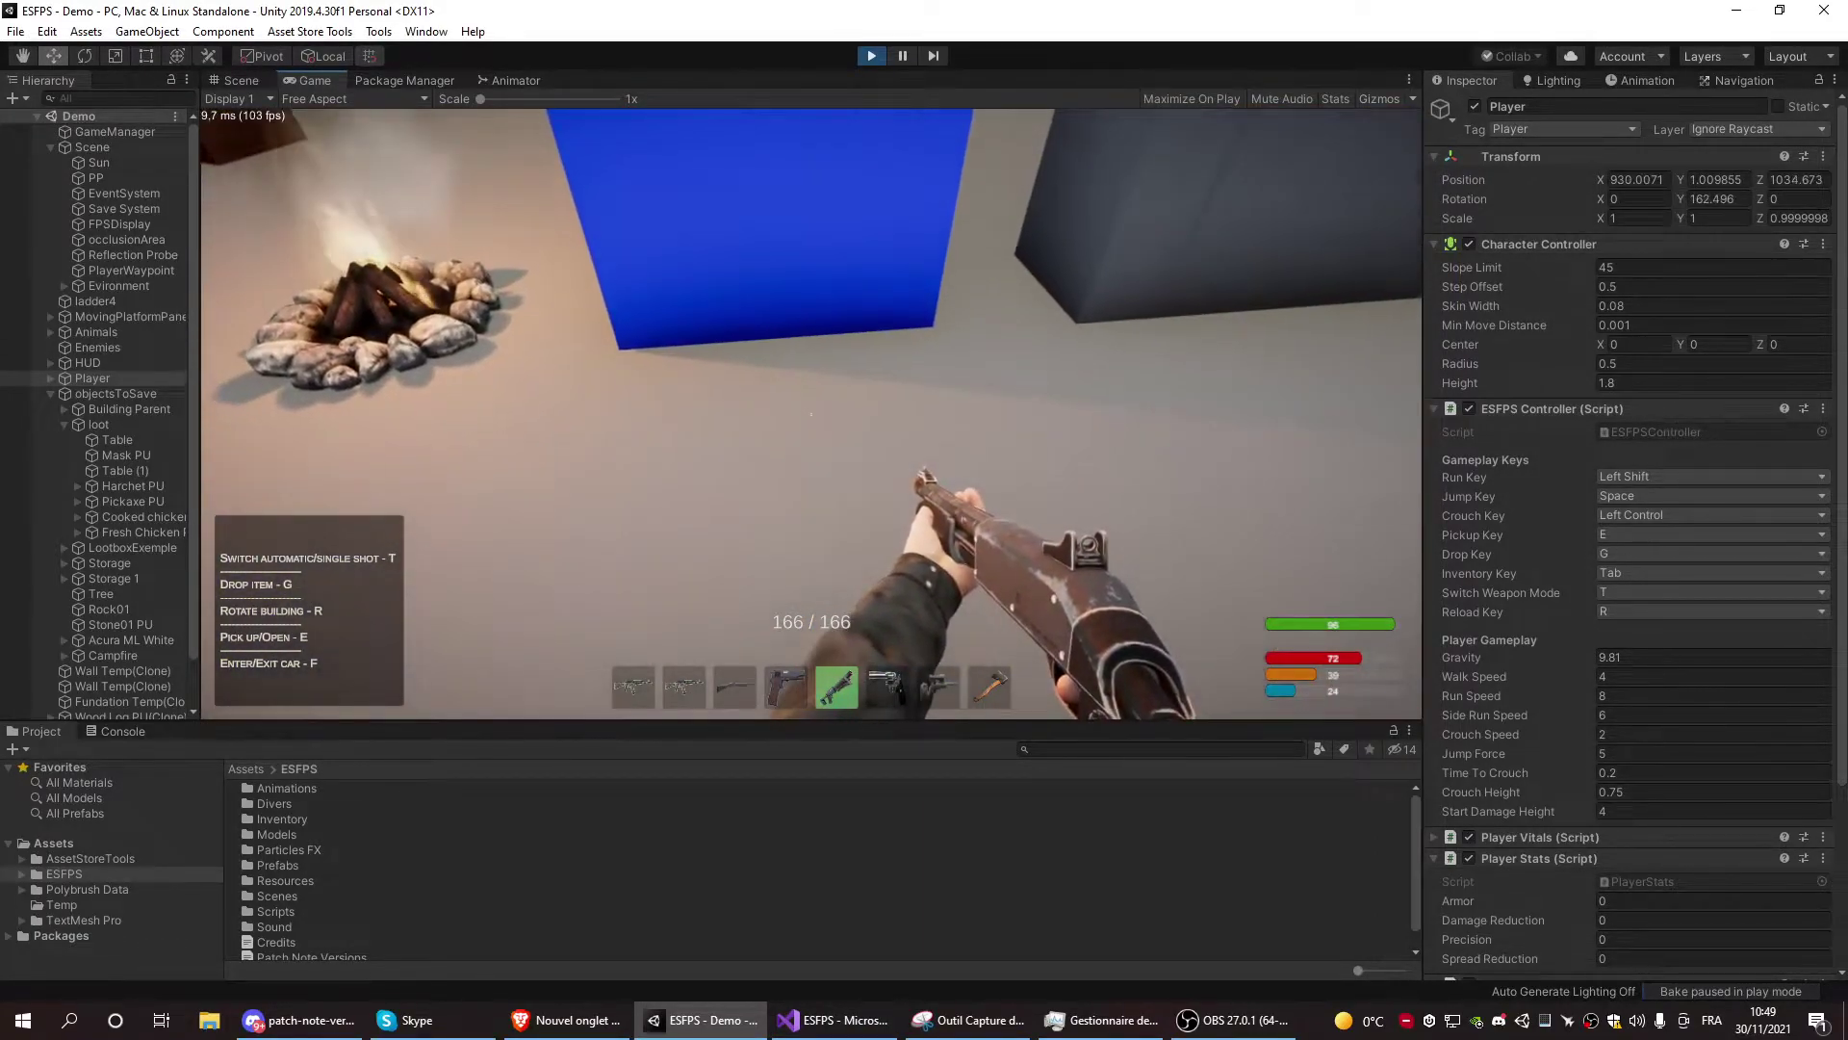
Set the Sun's Current Time Of Day to 0 and view the campfire at night
{"action": "key", "text": "Tab"}
{"action": "left_click", "coordinate": [138, 161]}
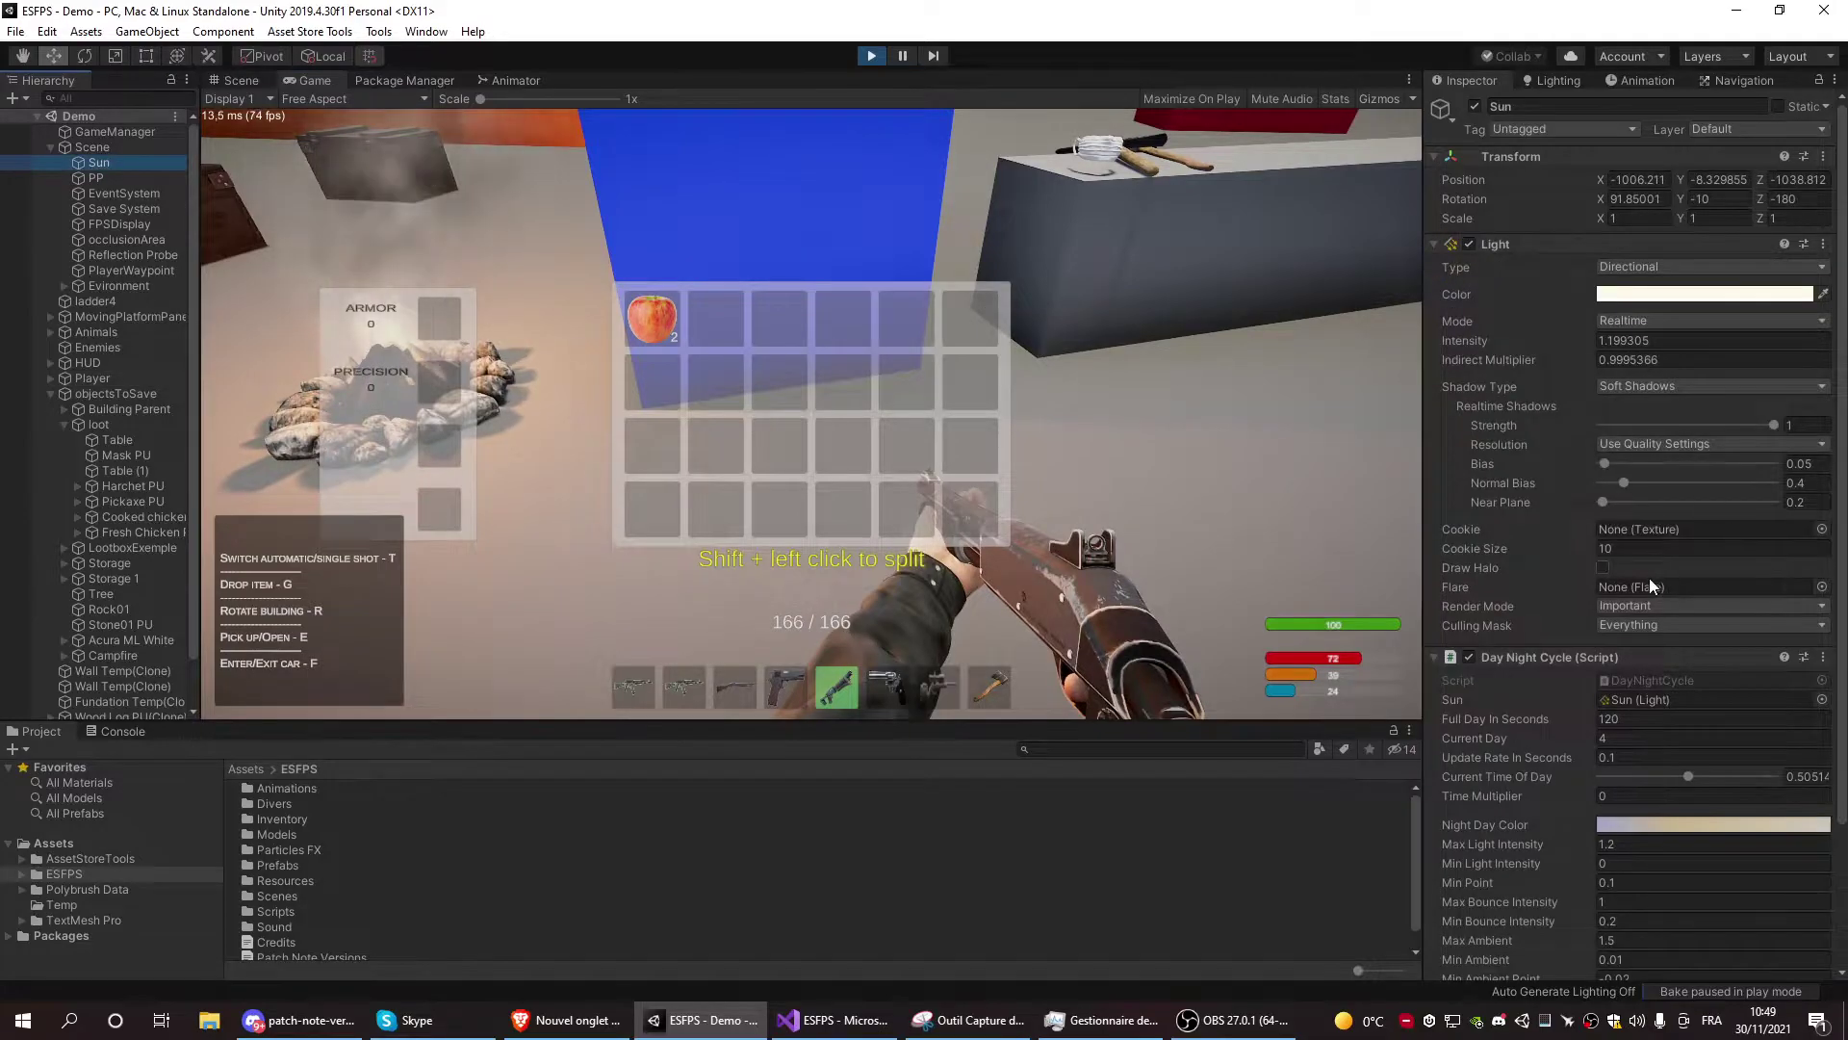
{"action": "left_click_drag", "start_coordinate": [1687, 776], "coordinate": [1578, 779]}
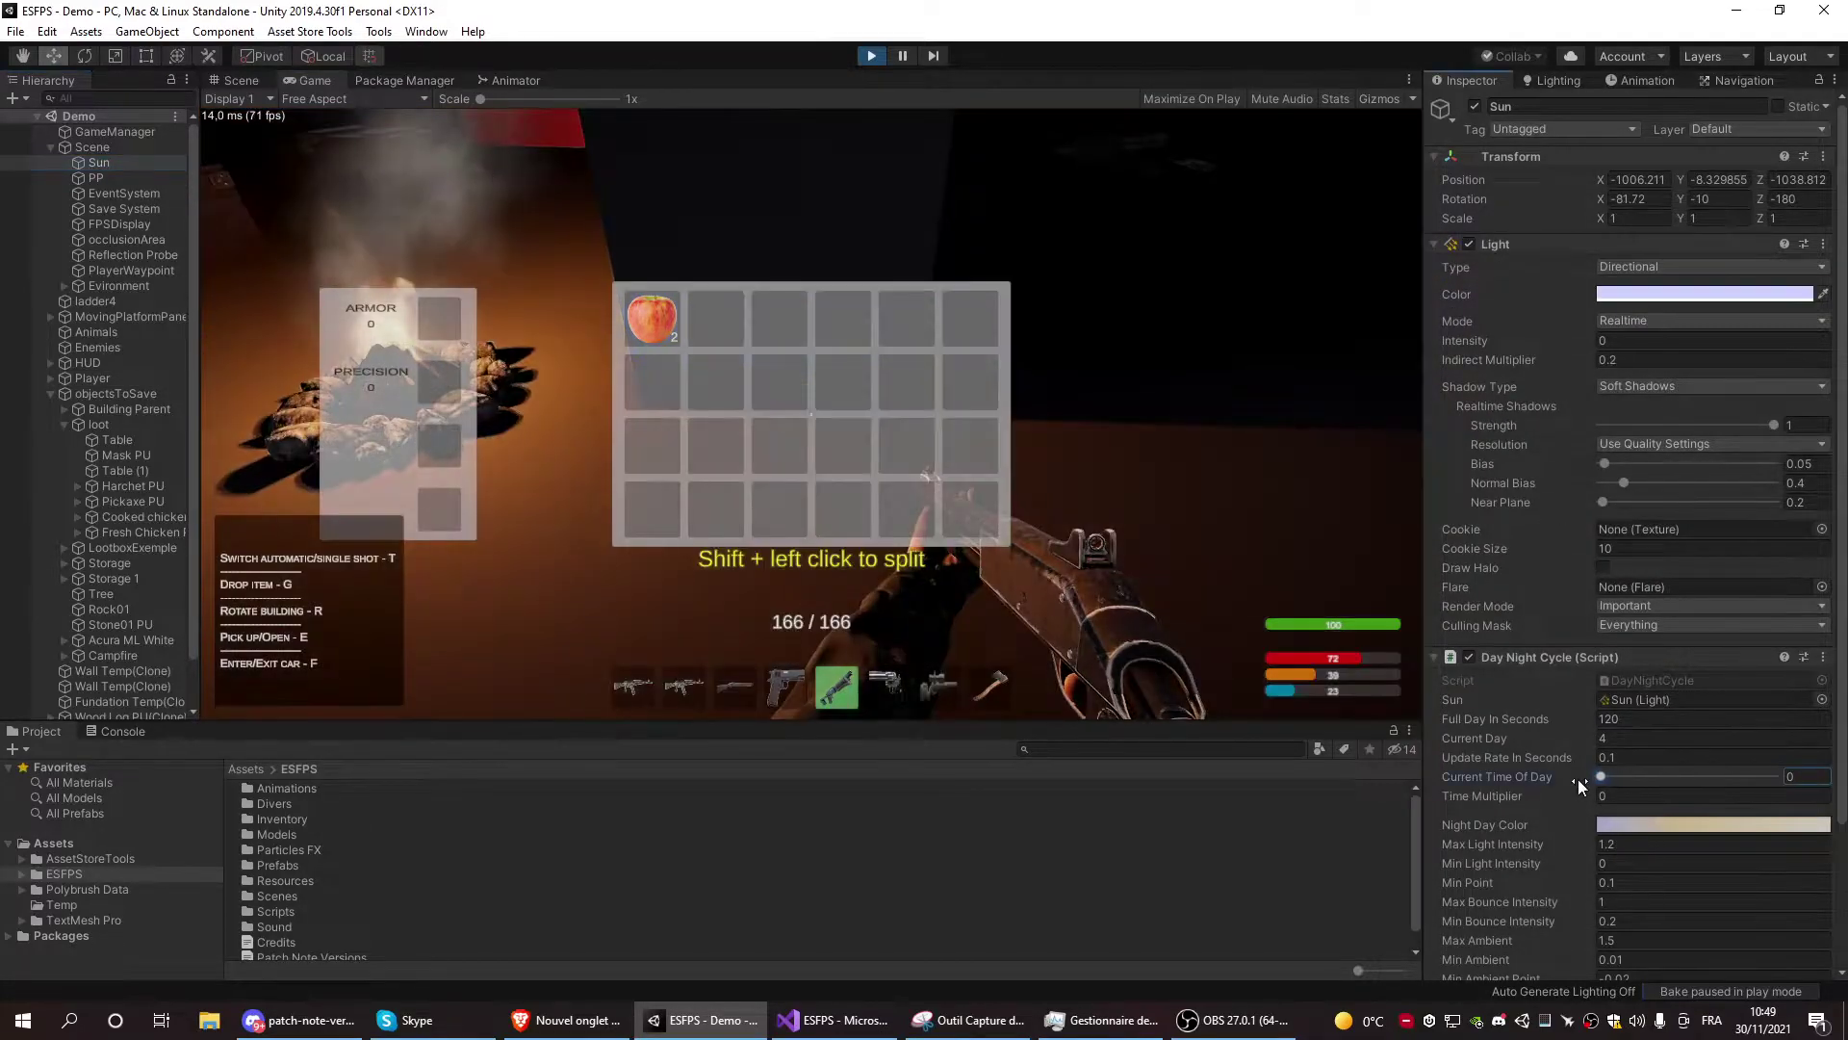
{"action": "left_click", "coordinate": [992, 472]}
{"action": "key", "text": "Tab"}
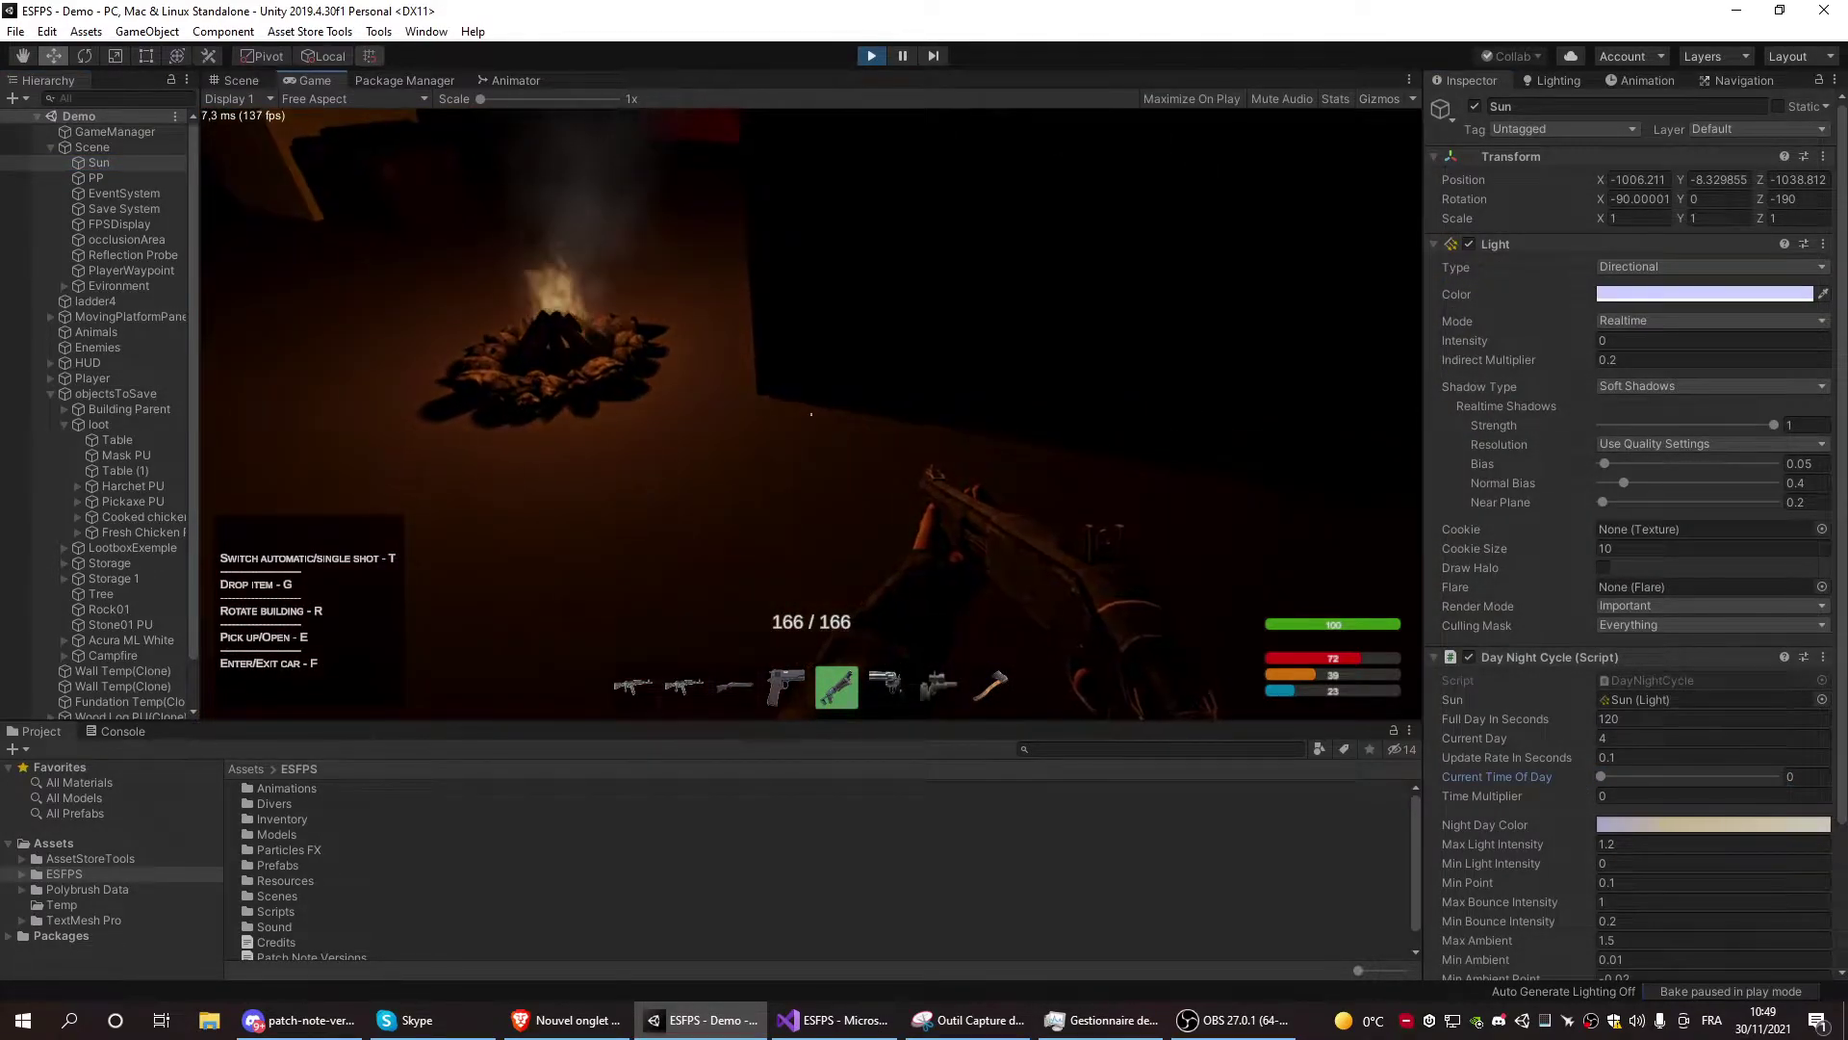
{"action": "key", "text": "s"}
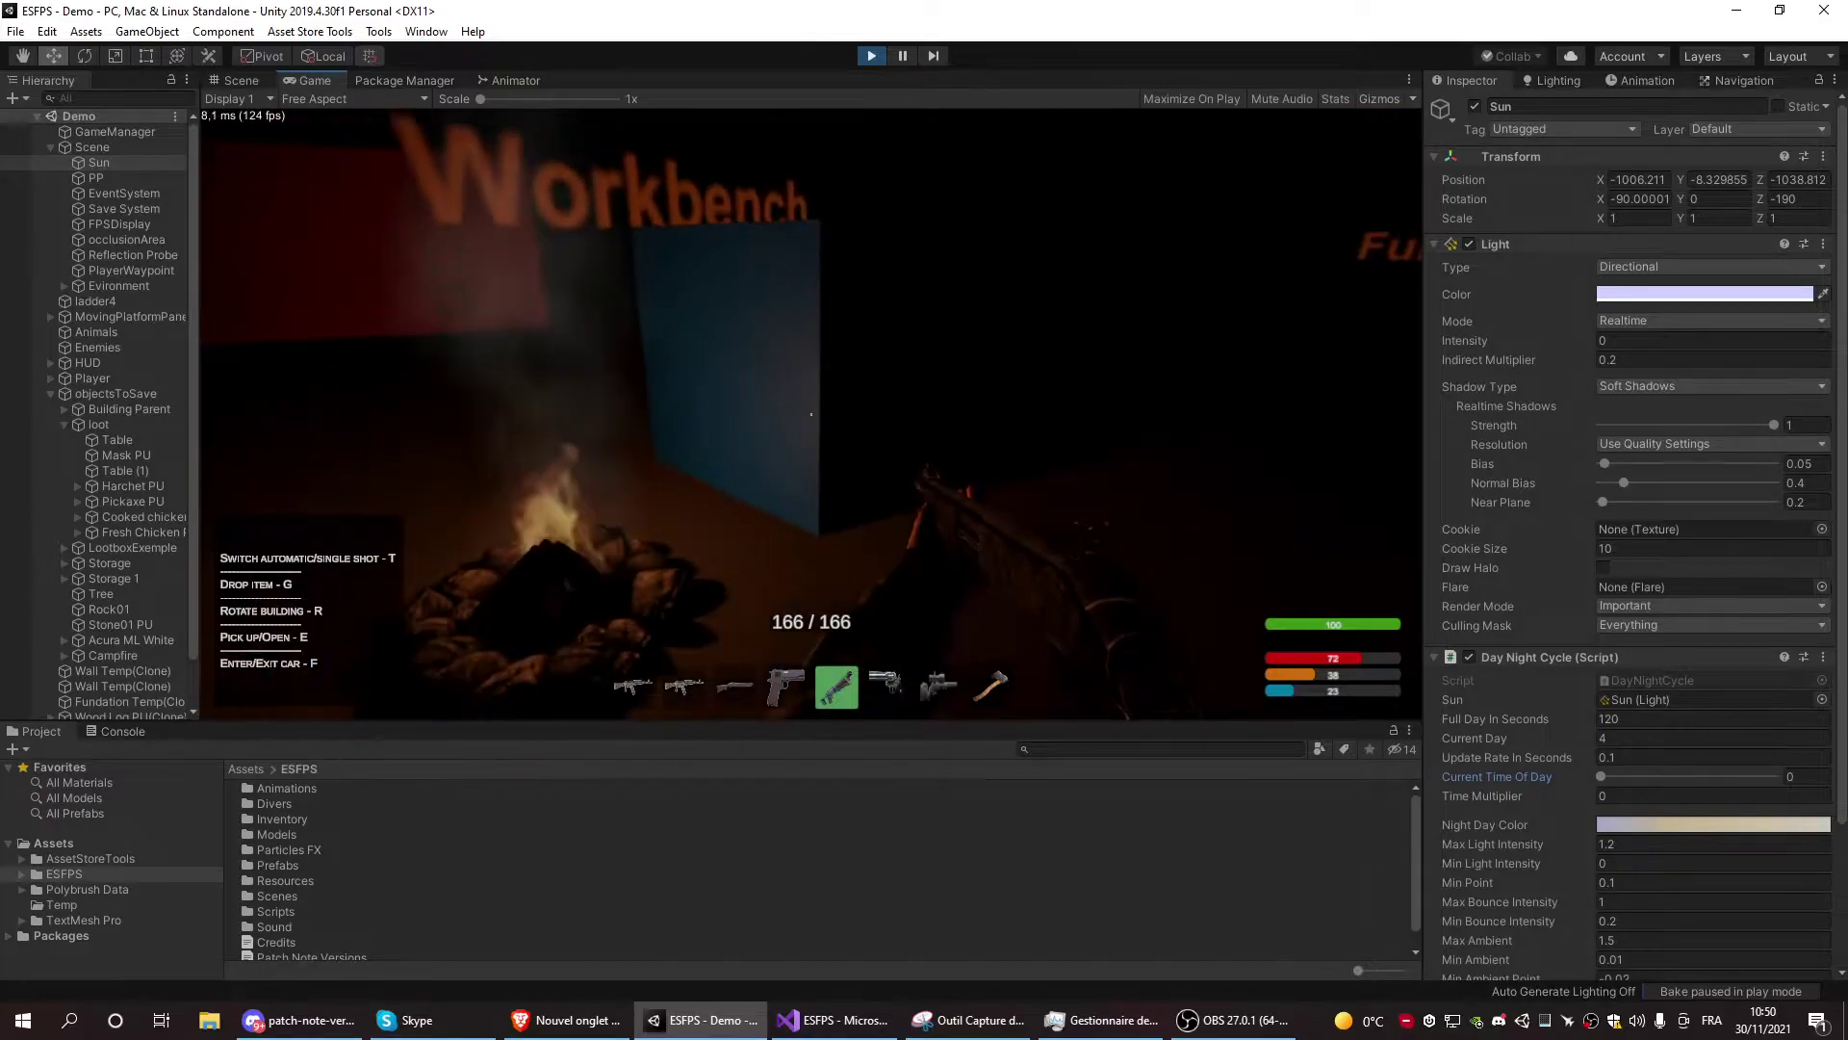
Restore daylight by moving Current Time Of Day back to about 0.406, then resume play
{"action": "key", "text": "Tab"}
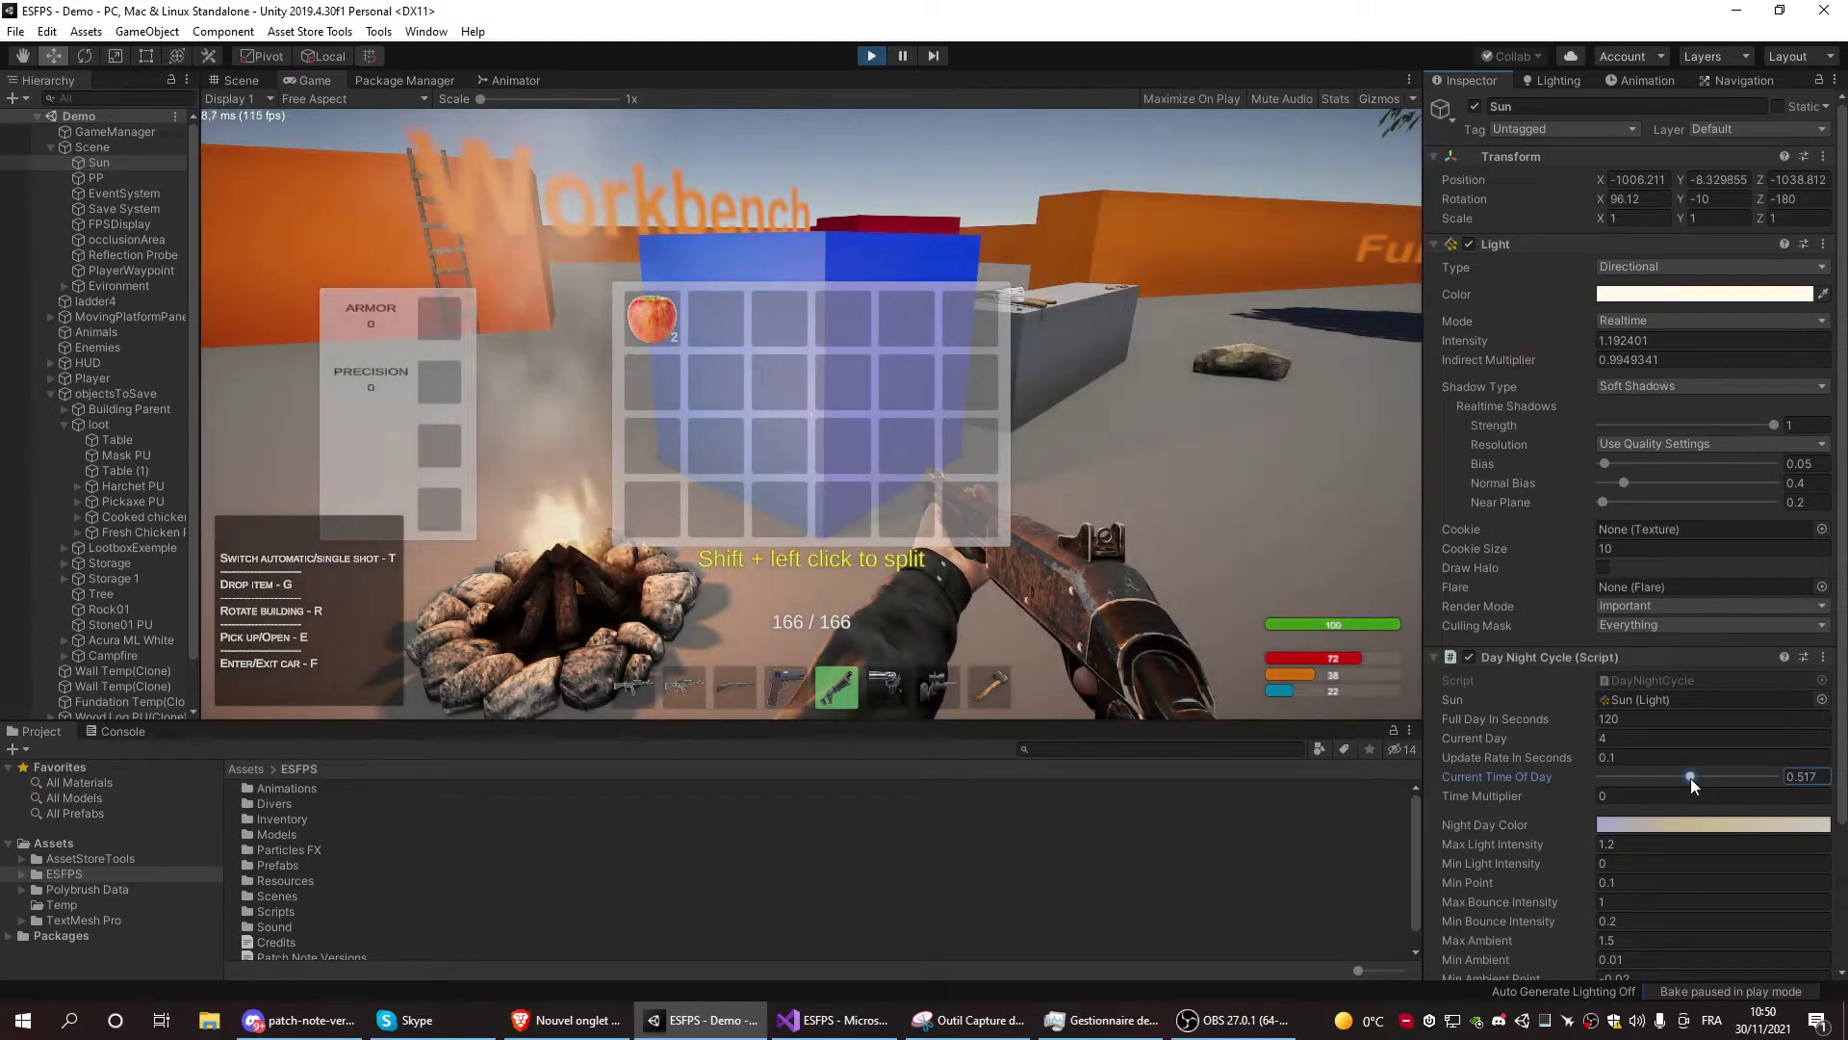
{"action": "left_click_drag", "start_coordinate": [1691, 778], "coordinate": [1670, 785]}
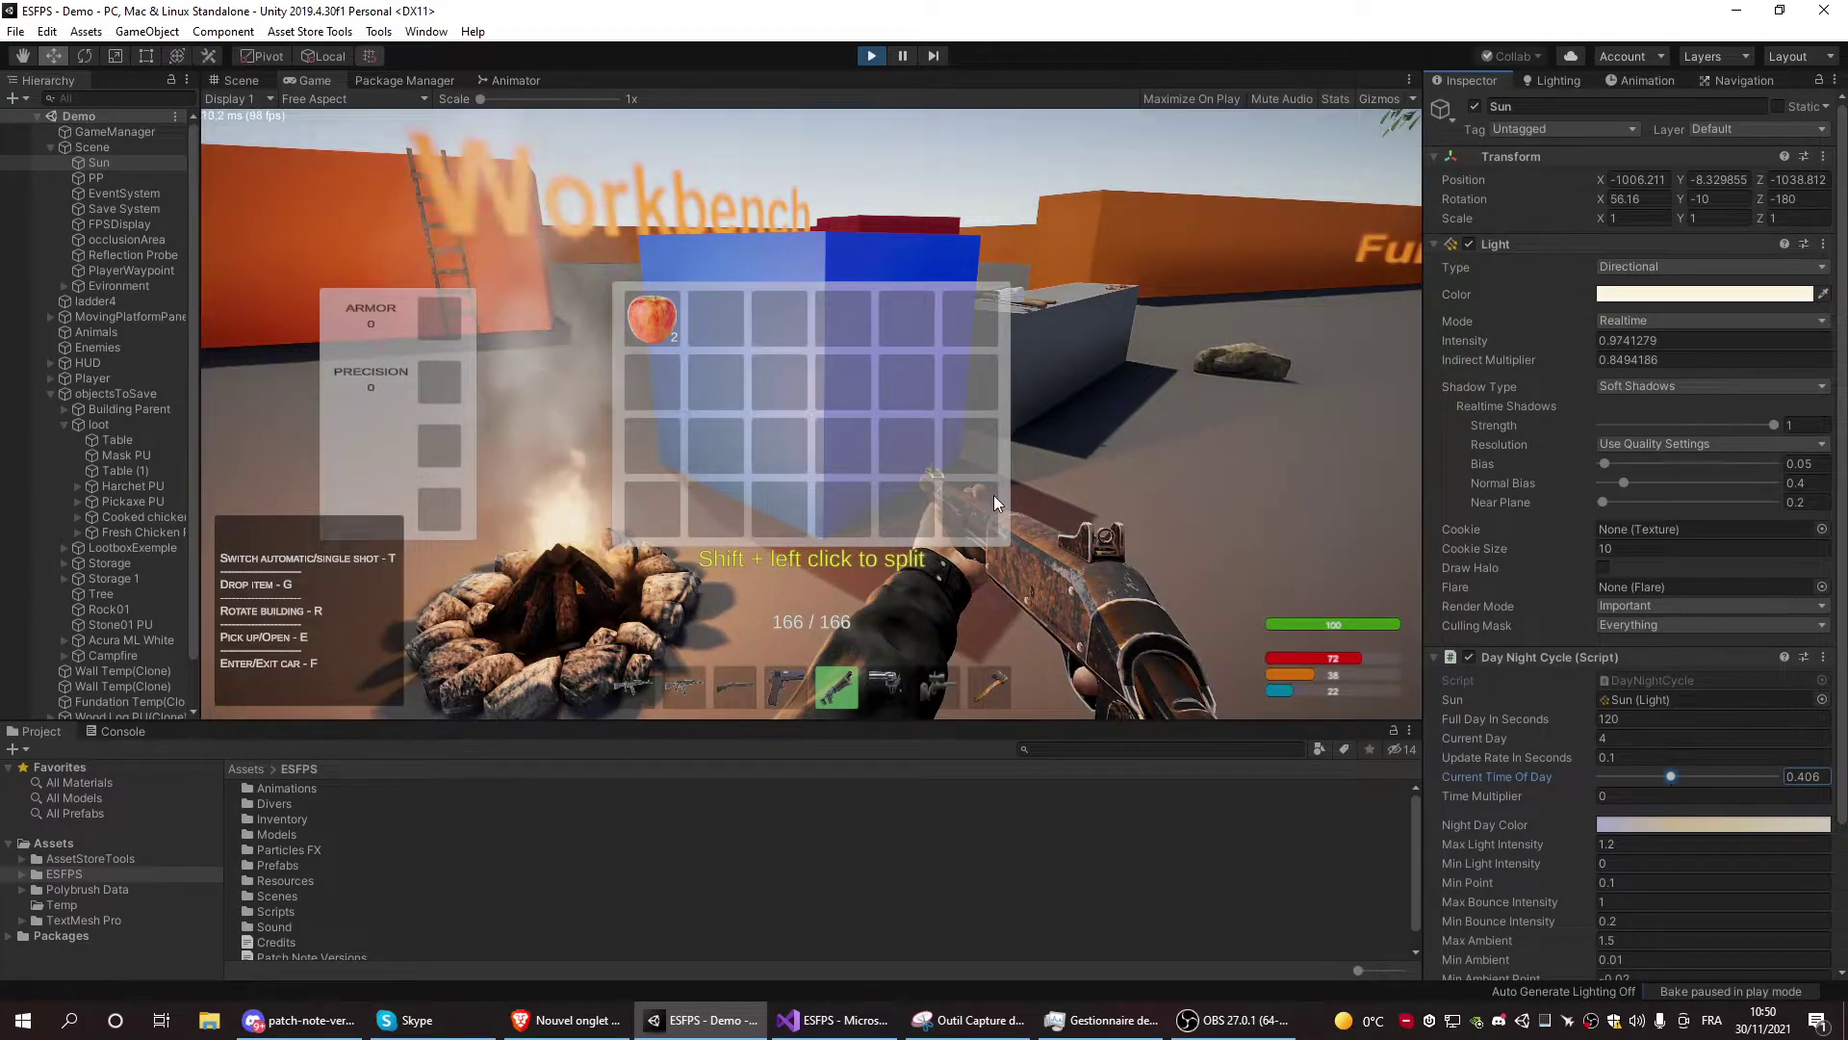
{"action": "left_click", "coordinate": [994, 496]}
{"action": "key", "text": "Tab"}
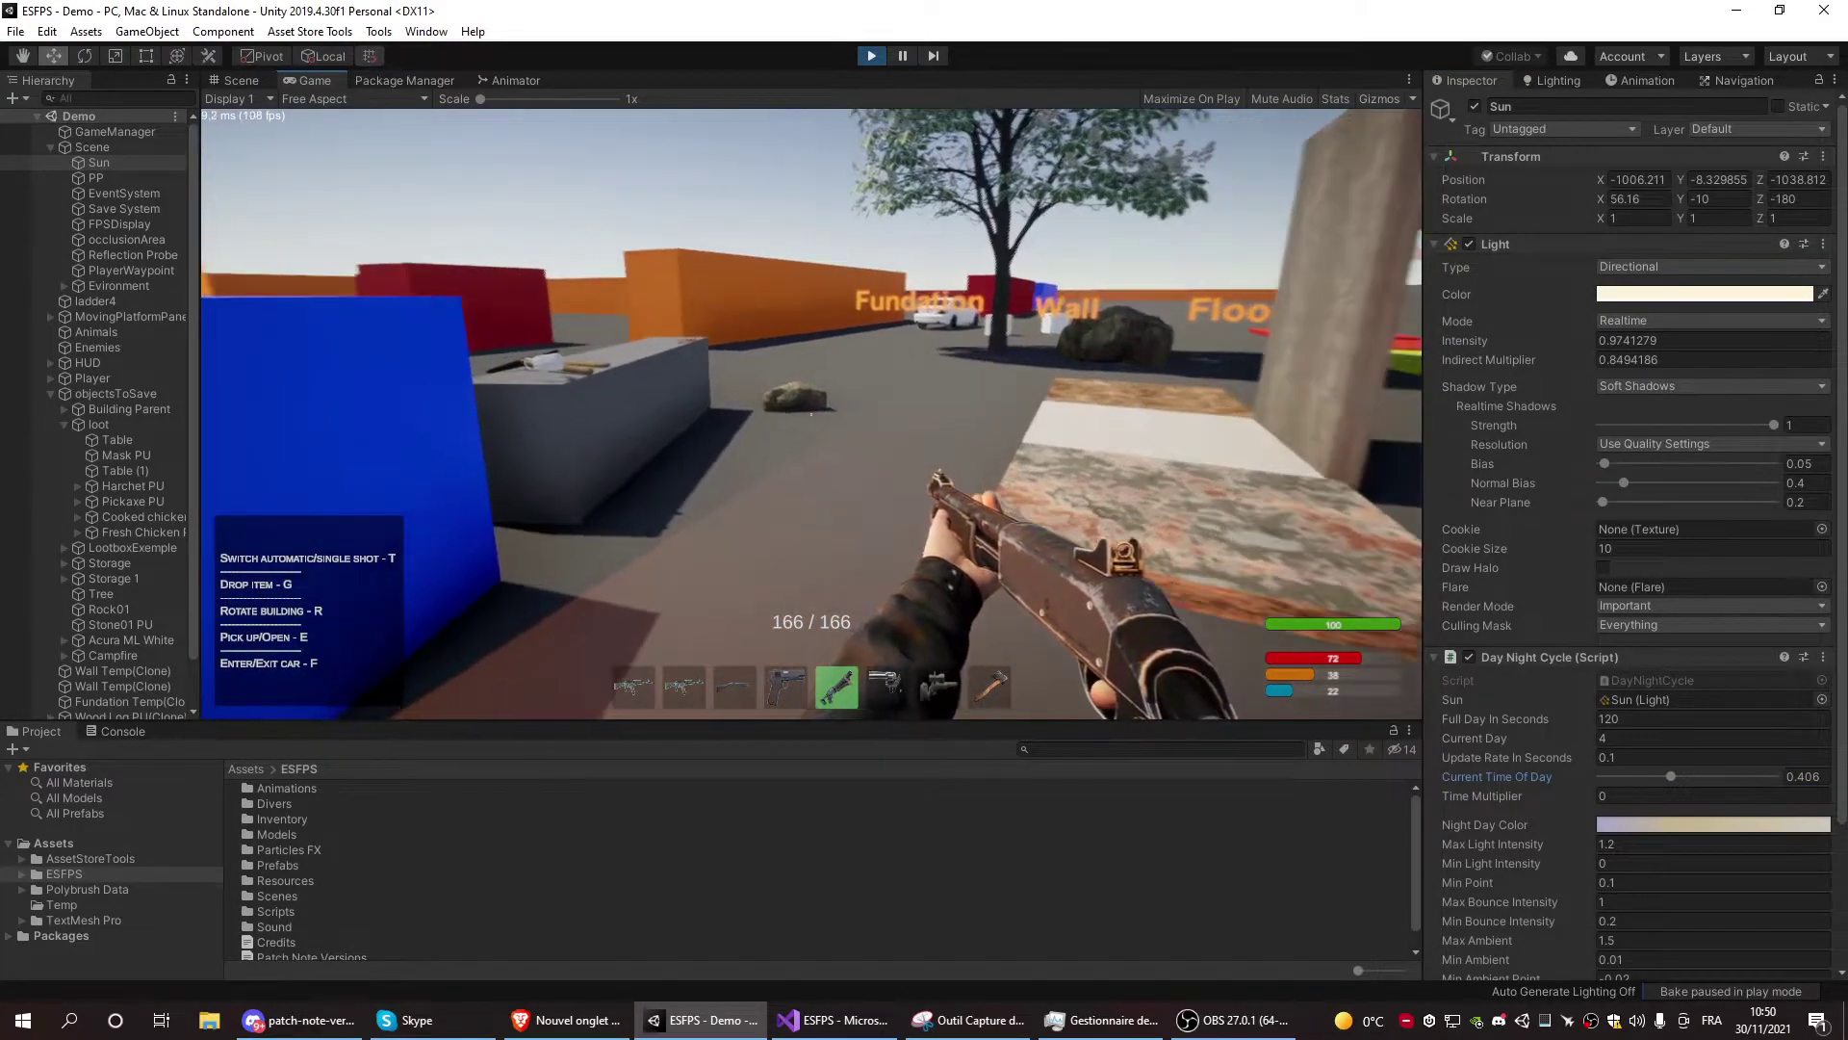
Check the inventory, then fire the revolver twice toward the tree
{"action": "key", "text": "Tab"}
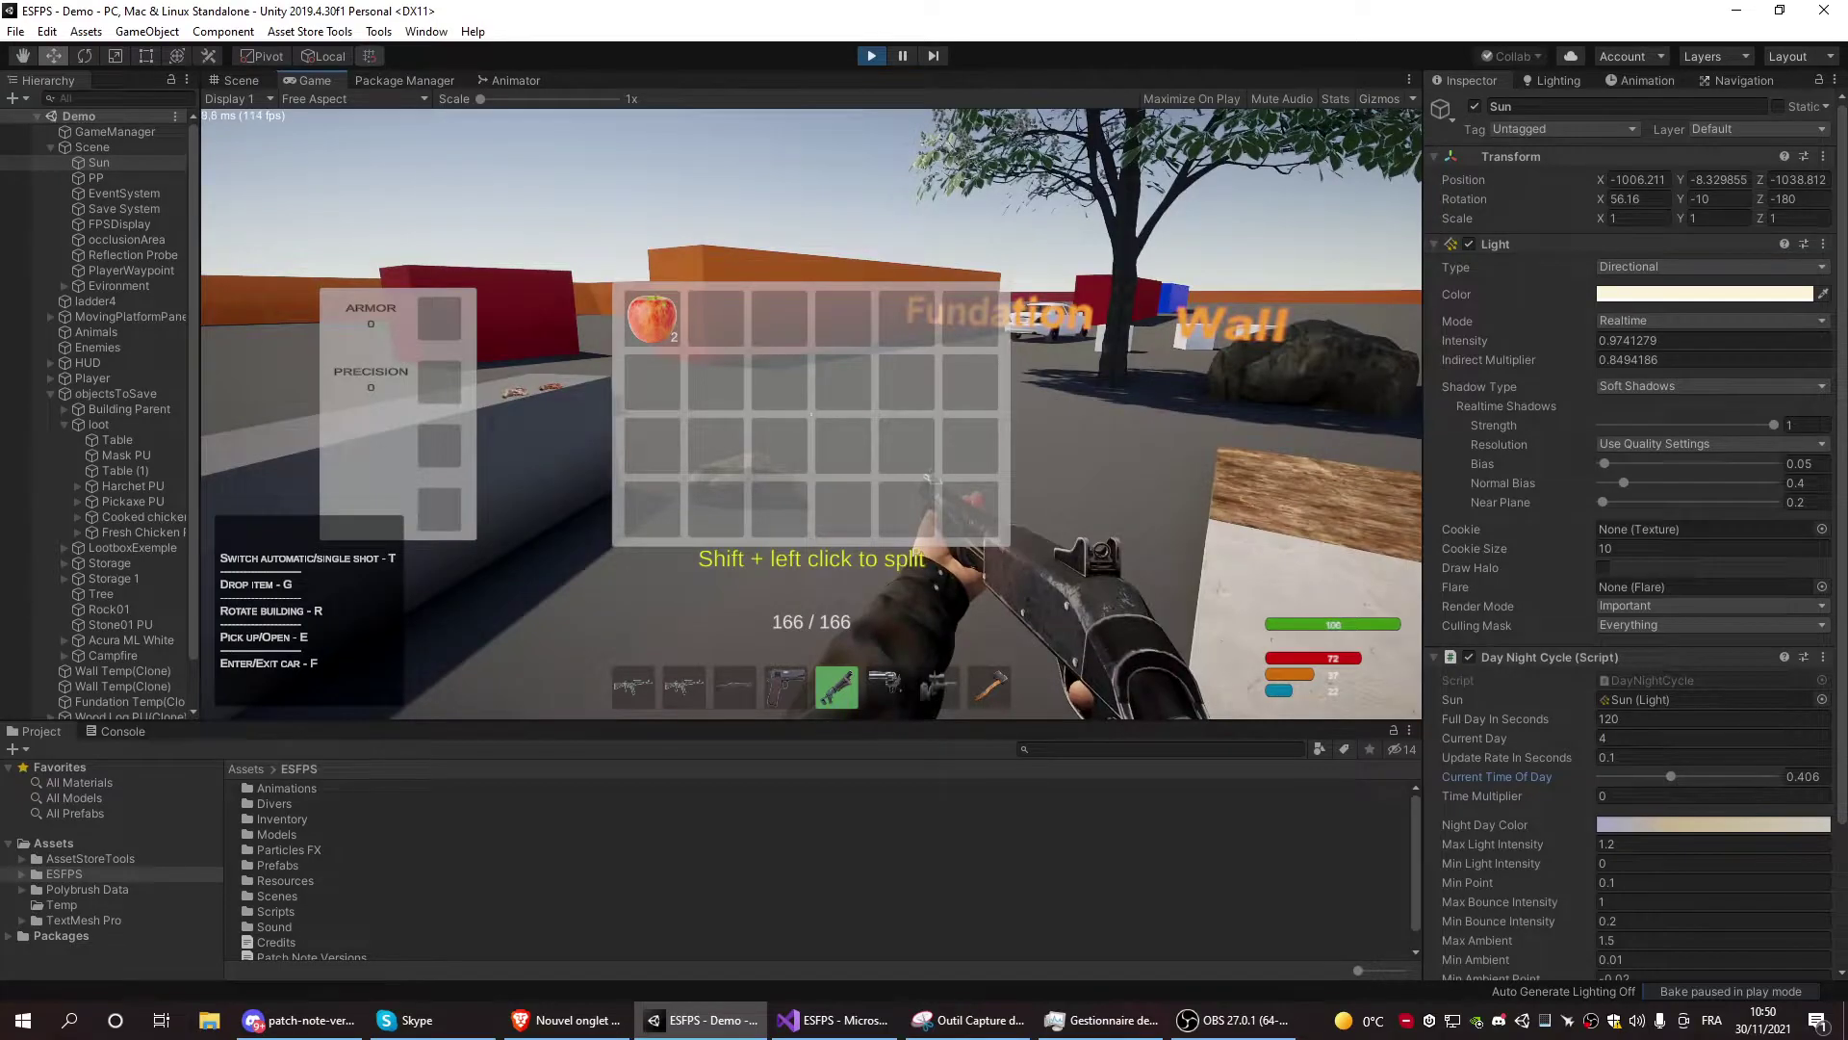
{"action": "key", "text": "Tab"}
{"action": "scroll", "coordinate": [812, 415], "scroll_direction": "down", "scroll_amount": 2}
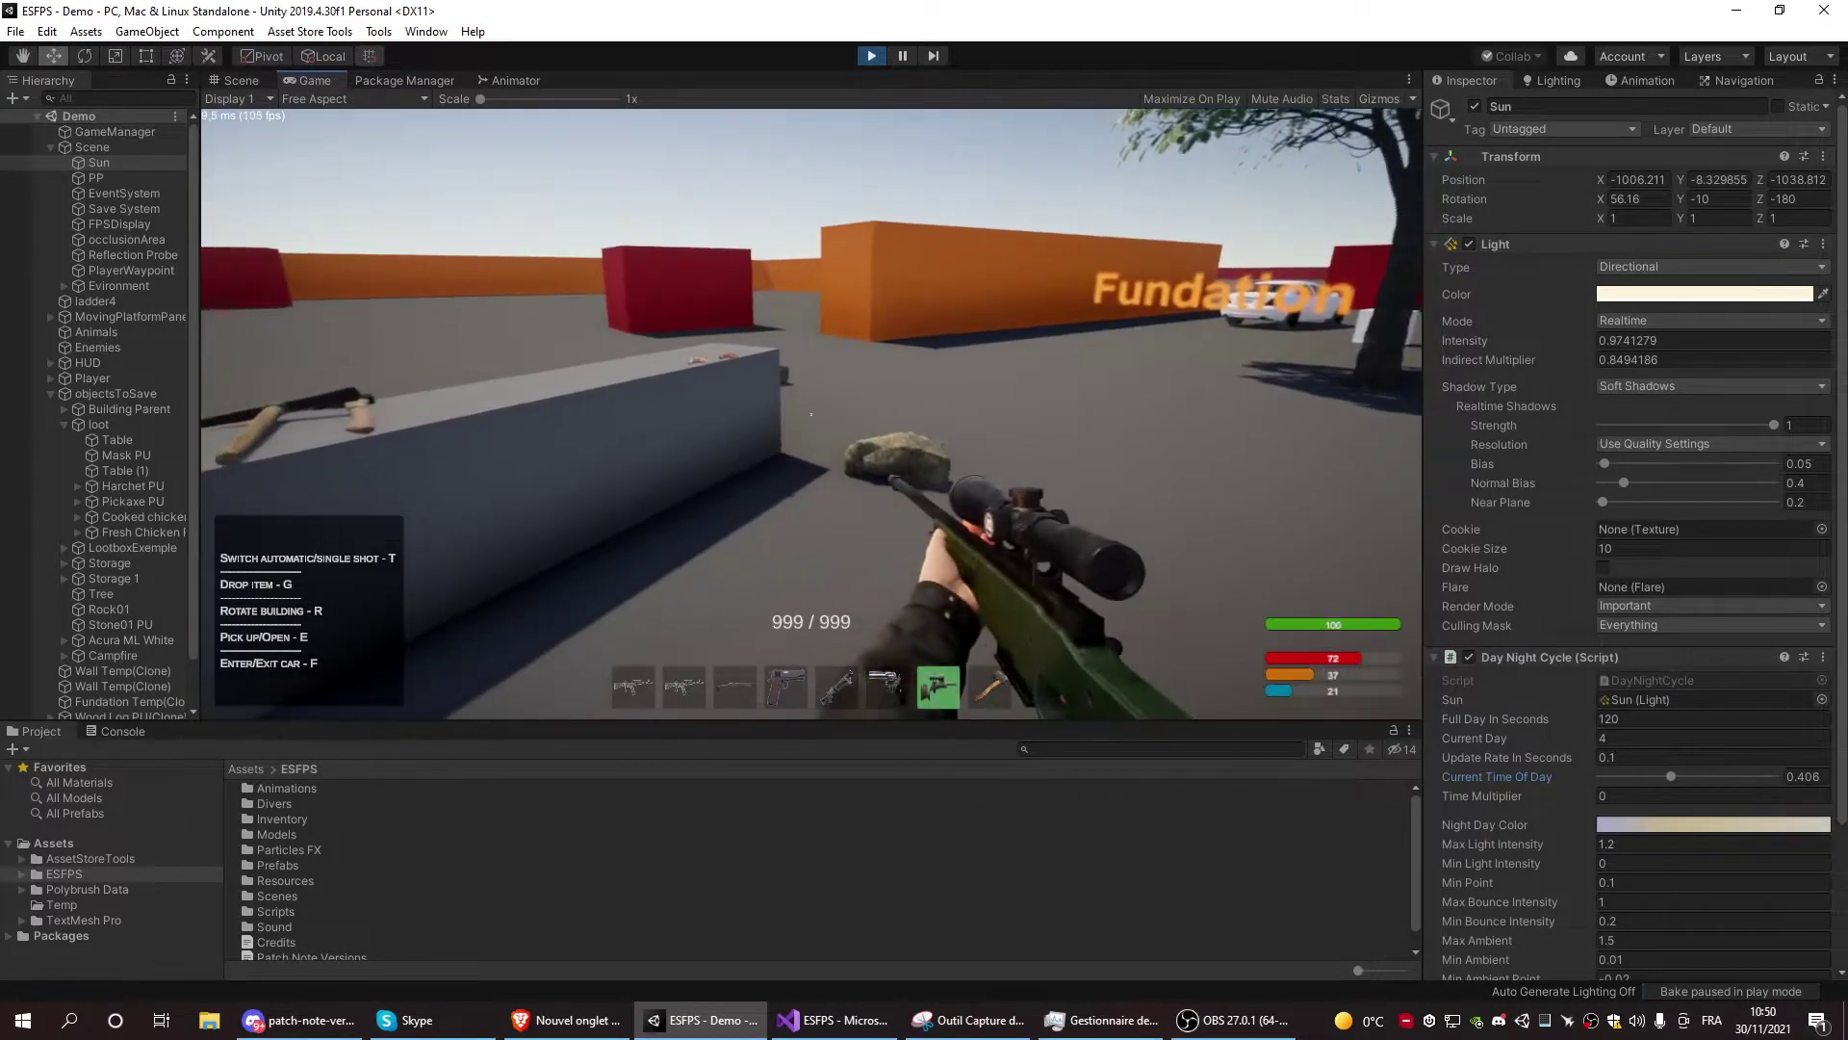
{"action": "scroll", "coordinate": [812, 415], "scroll_direction": "up", "scroll_amount": 1}
{"action": "key", "text": "Tab"}
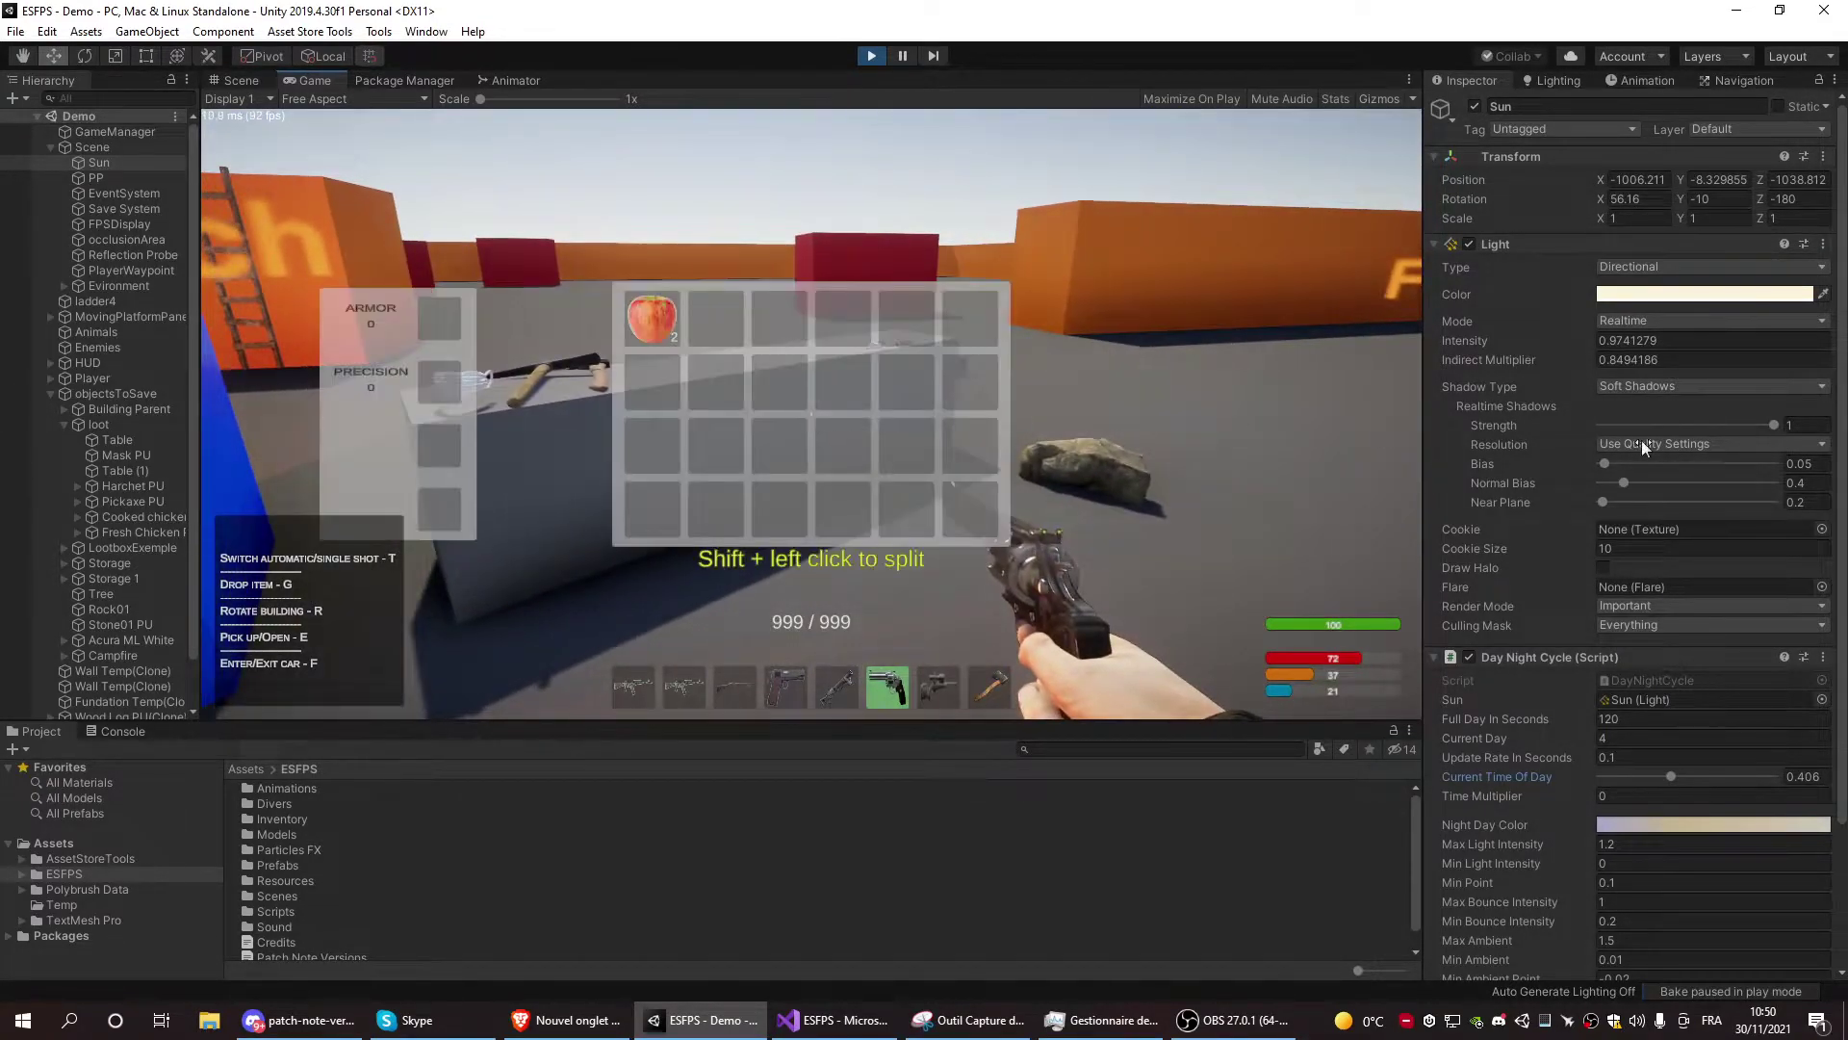
{"action": "key", "text": "Tab"}
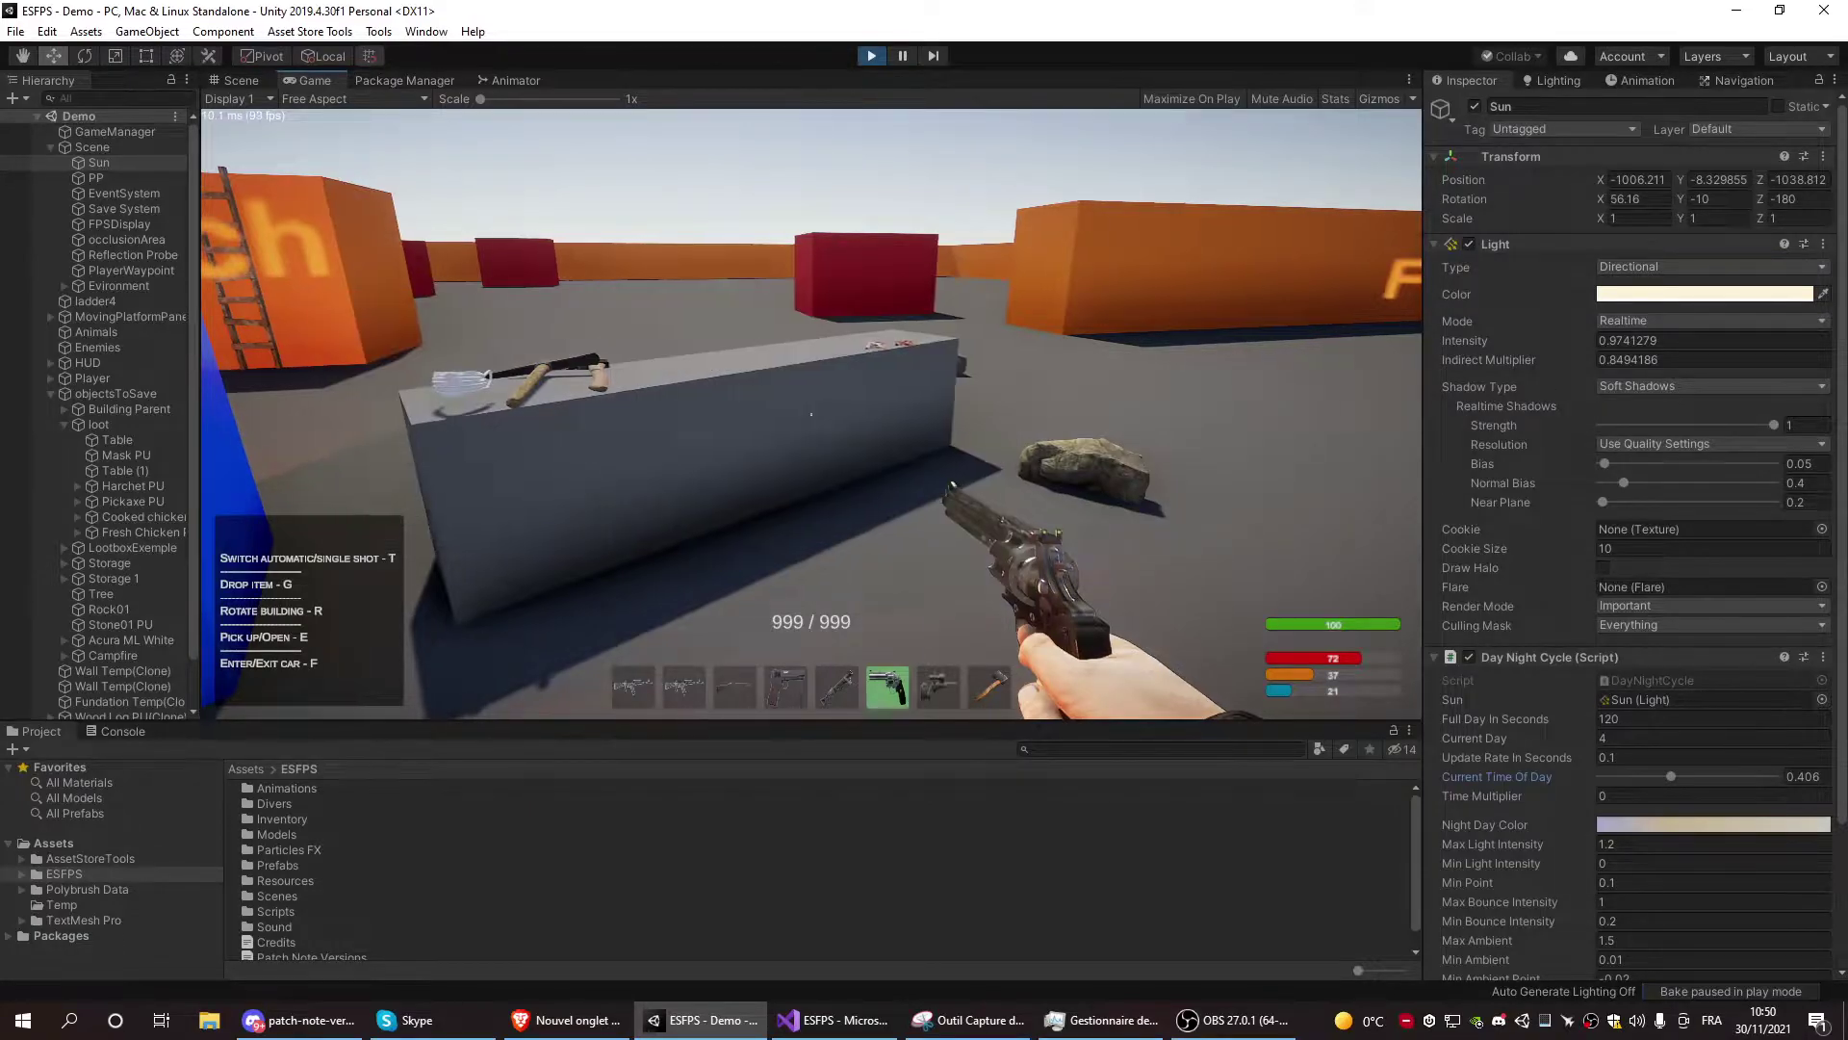
{"action": "left_click", "coordinate": [813, 414]}
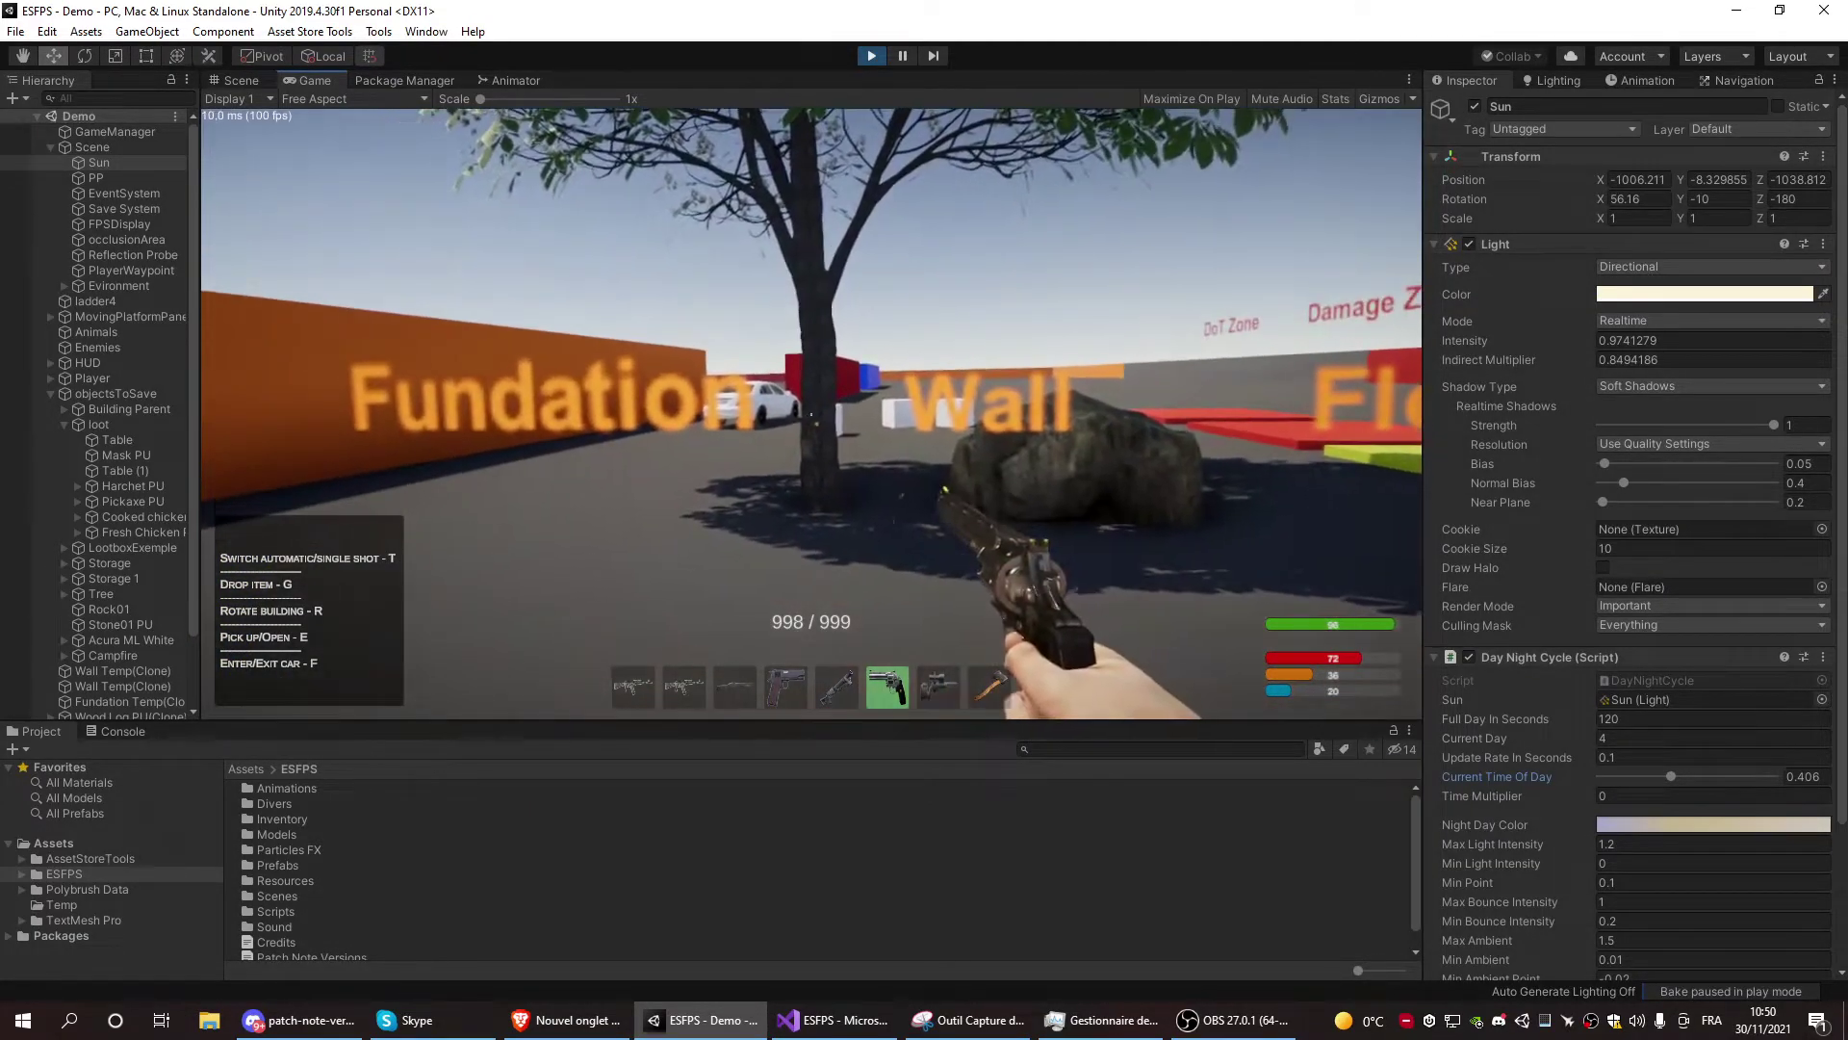
{"action": "left_click", "coordinate": [812, 415]}
Equip the axe from slot 8 and chop the tree
{"action": "key", "text": "Tab"}
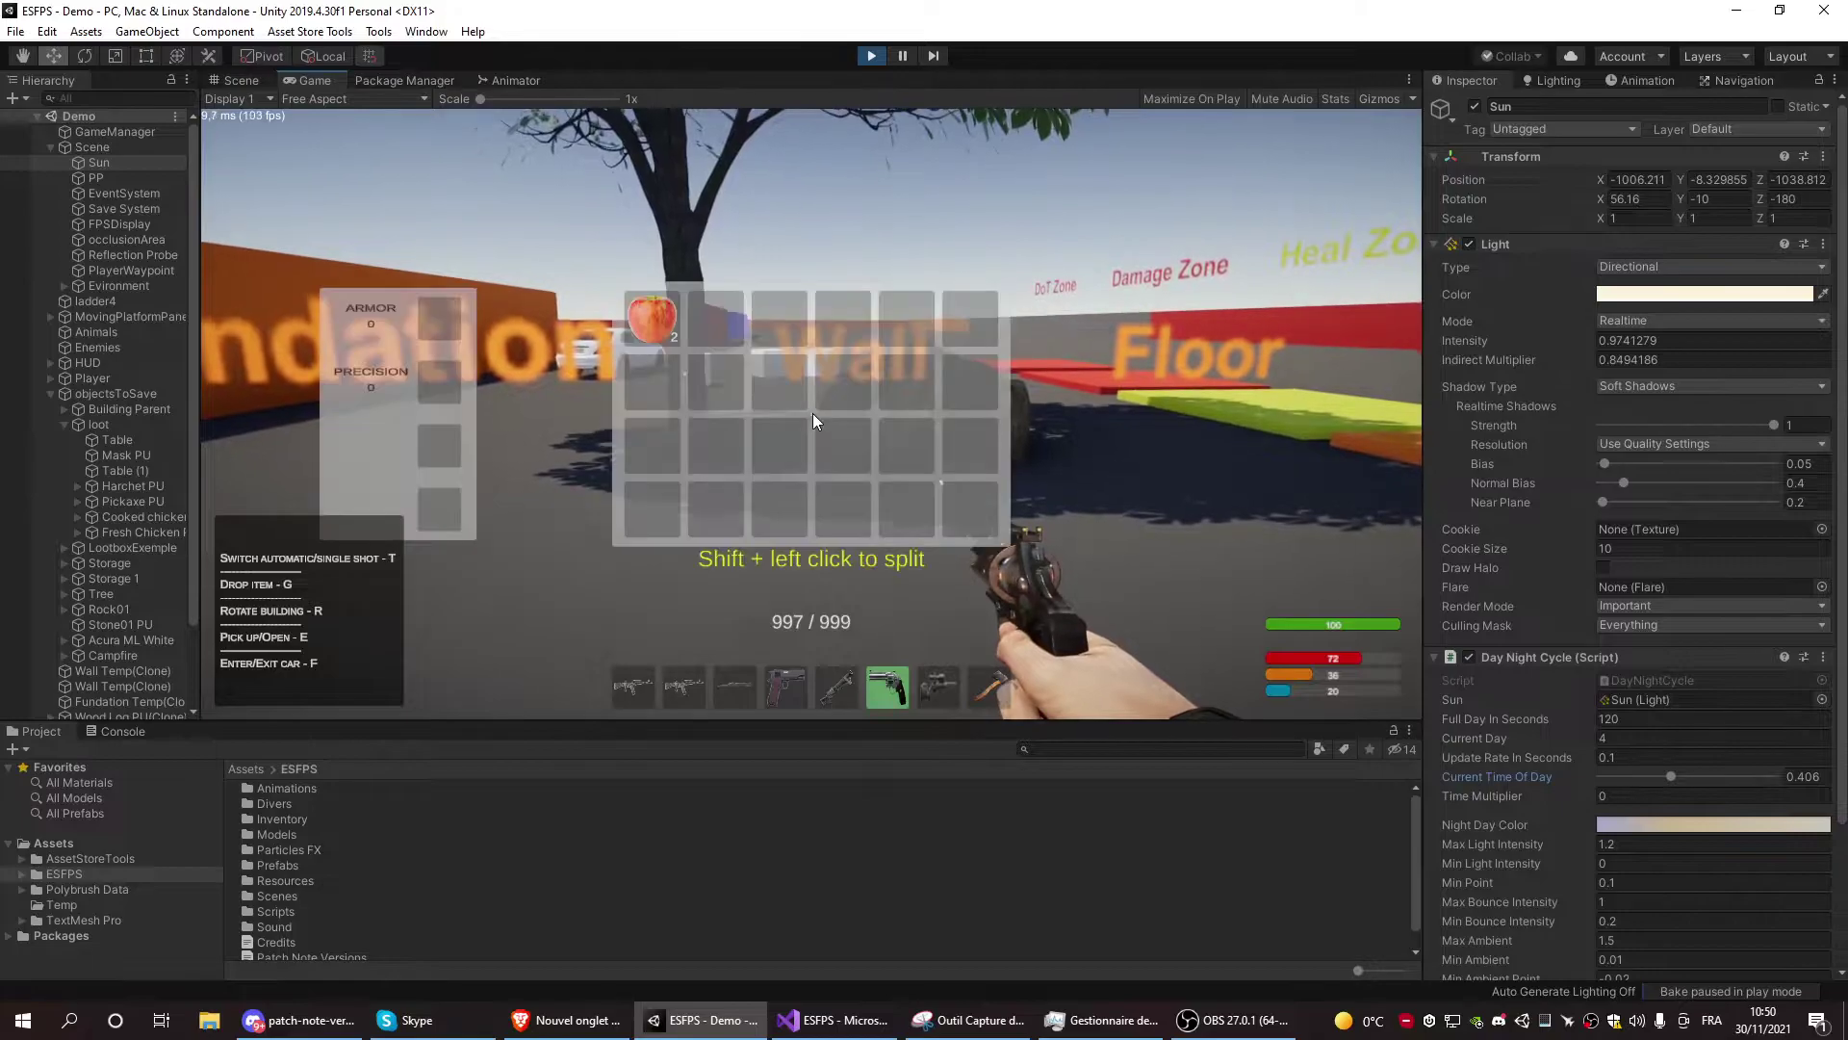
{"action": "key", "text": "Tab"}
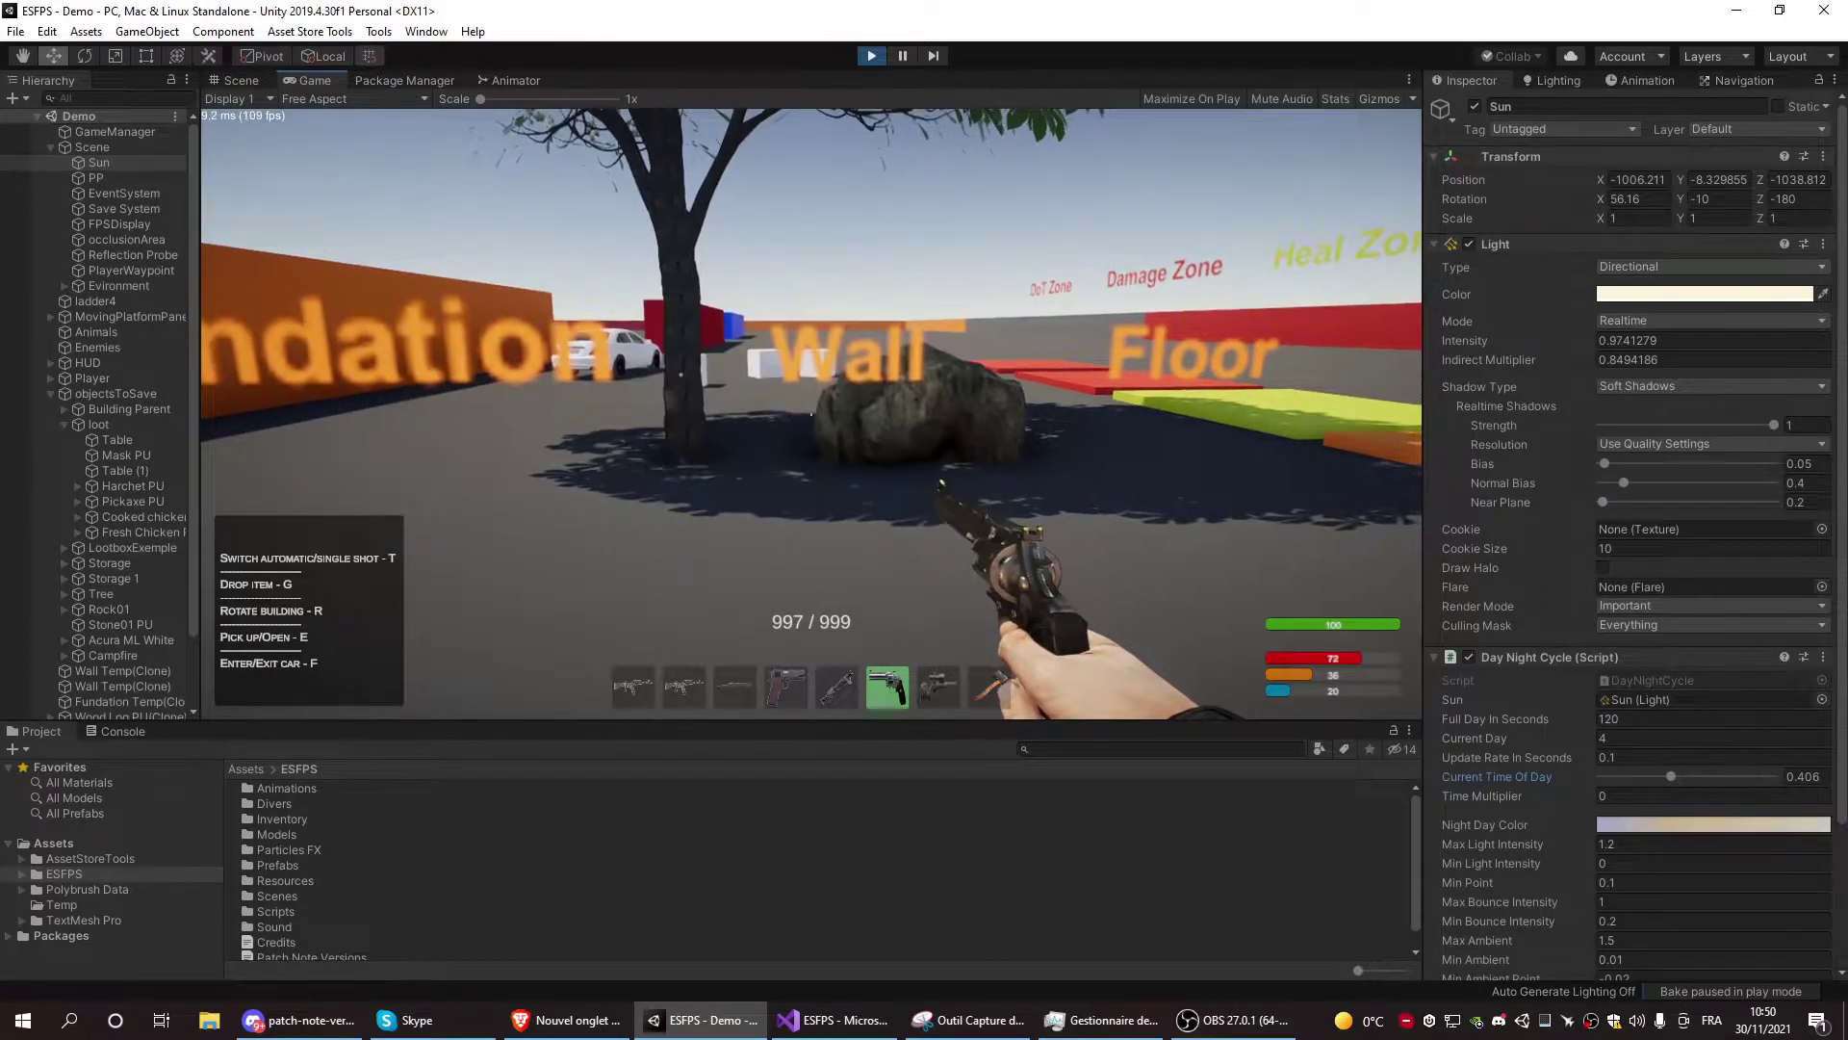
{"action": "key", "text": "8"}
{"action": "key", "text": "w"}
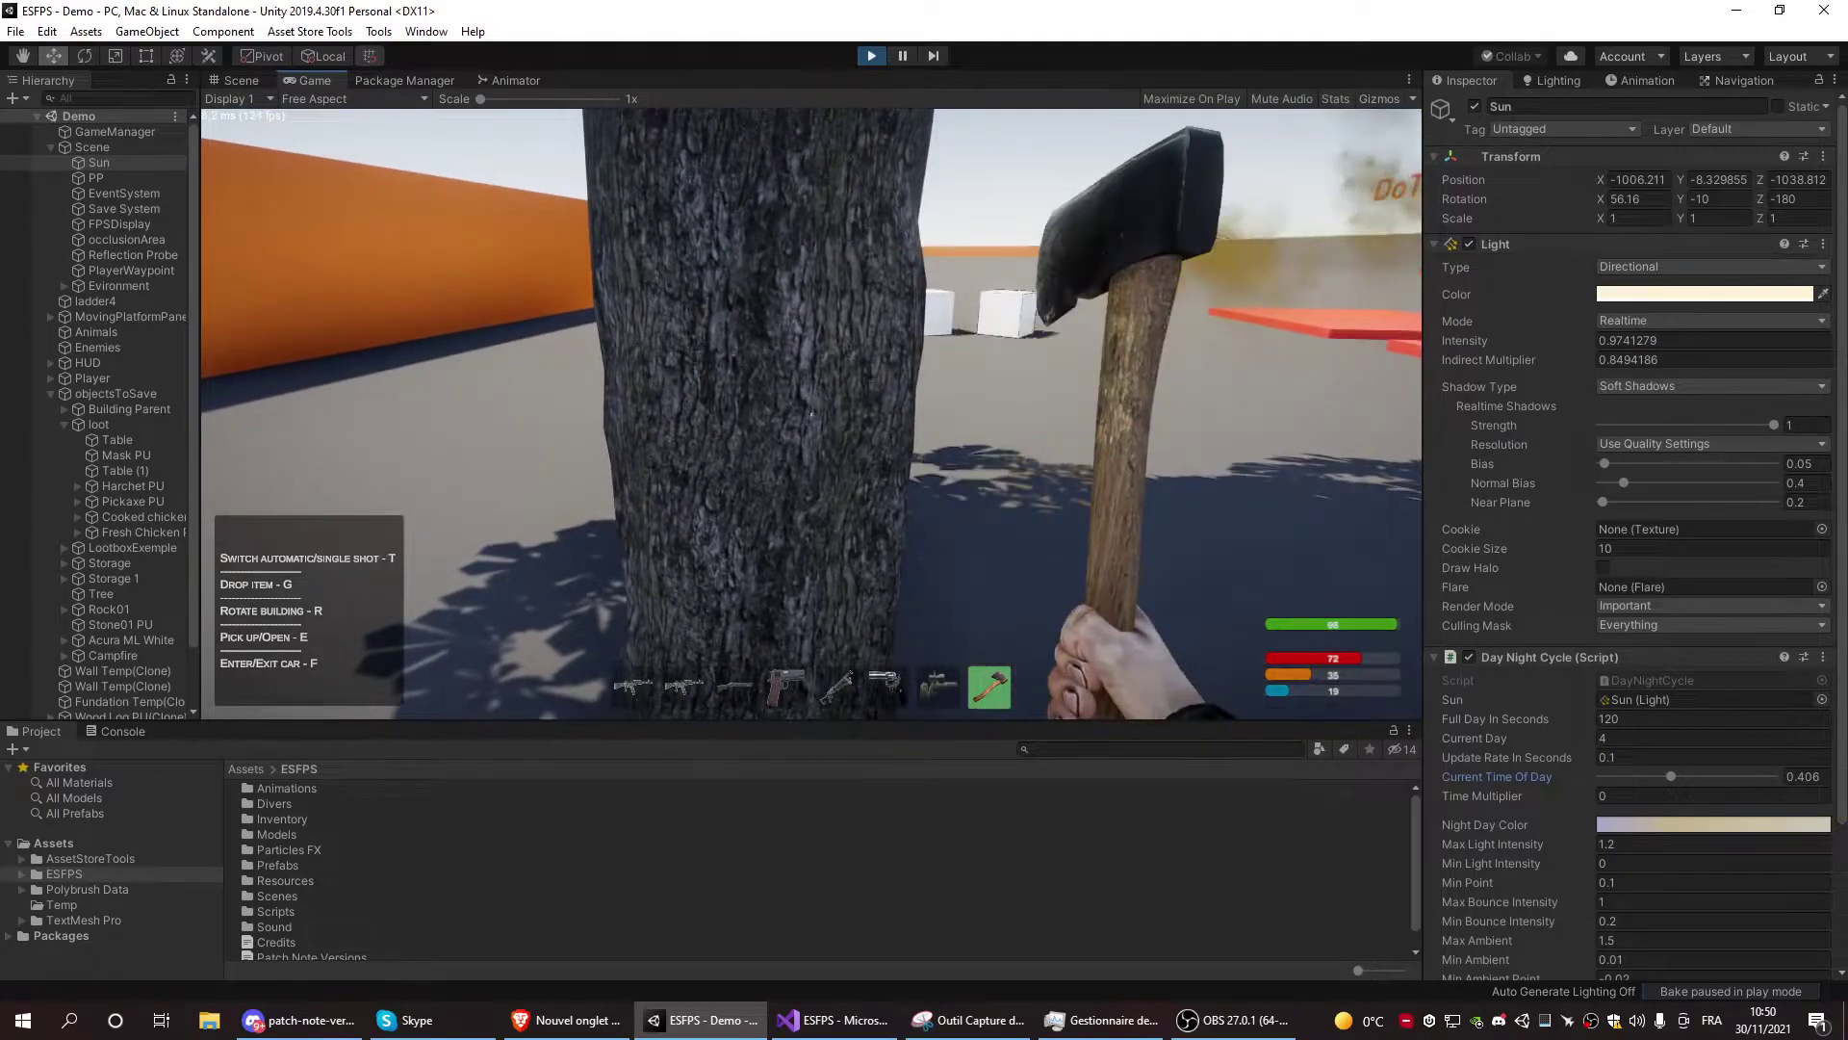
{"action": "left_click", "coordinate": [810, 414]}
Walk to the workbench, equip the pickaxe from slot 1, and move against the rock
{"action": "key", "text": "w"}
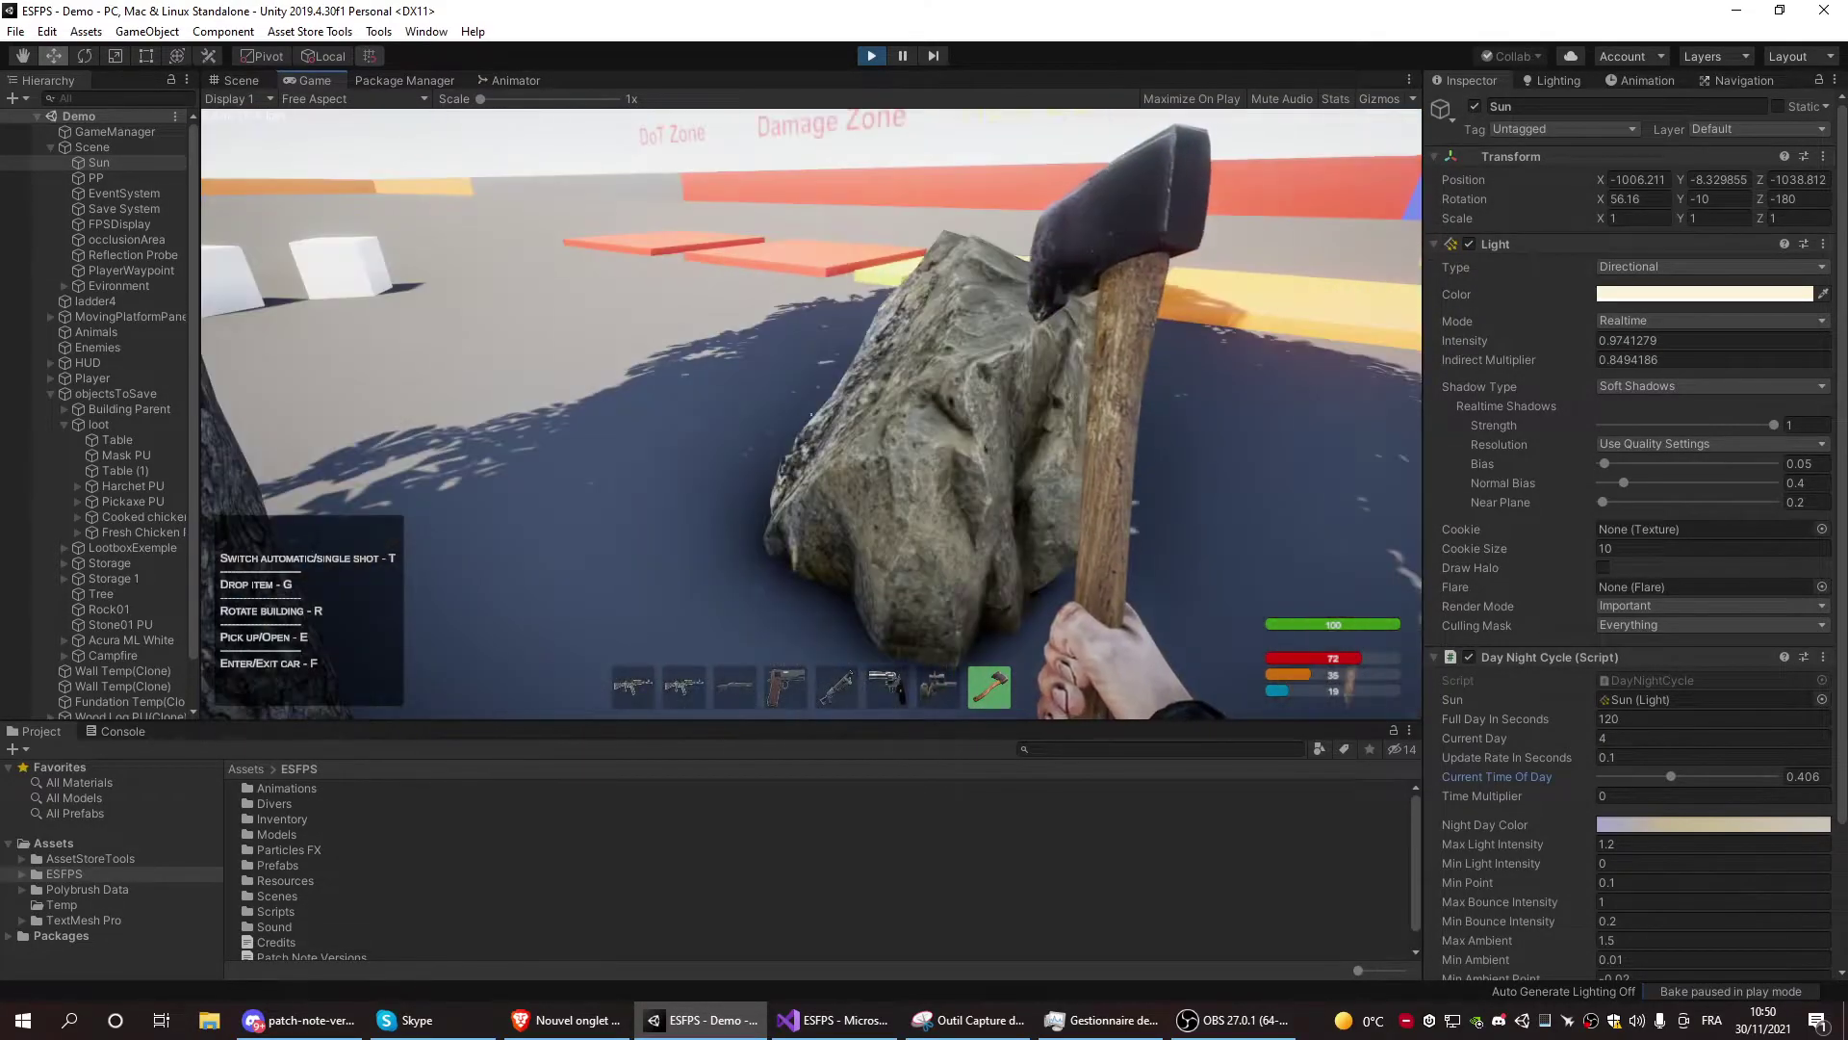
{"action": "key", "text": "w"}
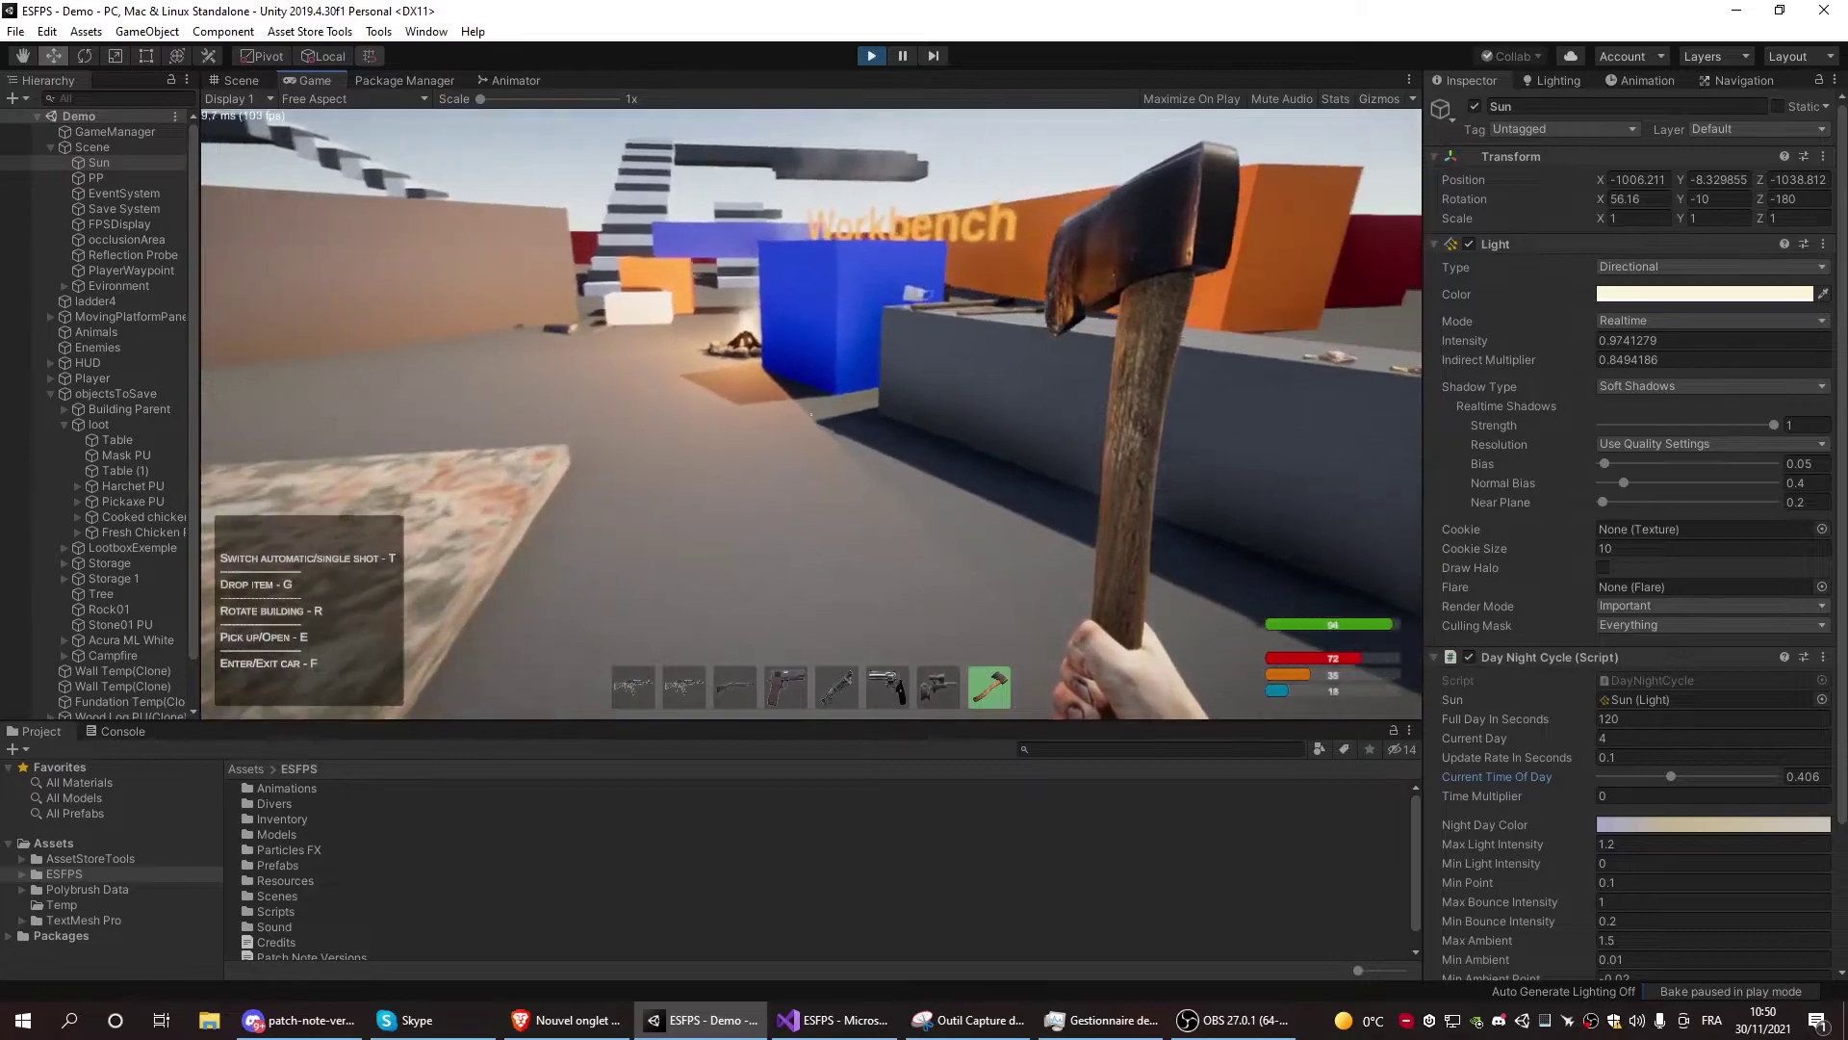
{"action": "key", "text": "Tab"}
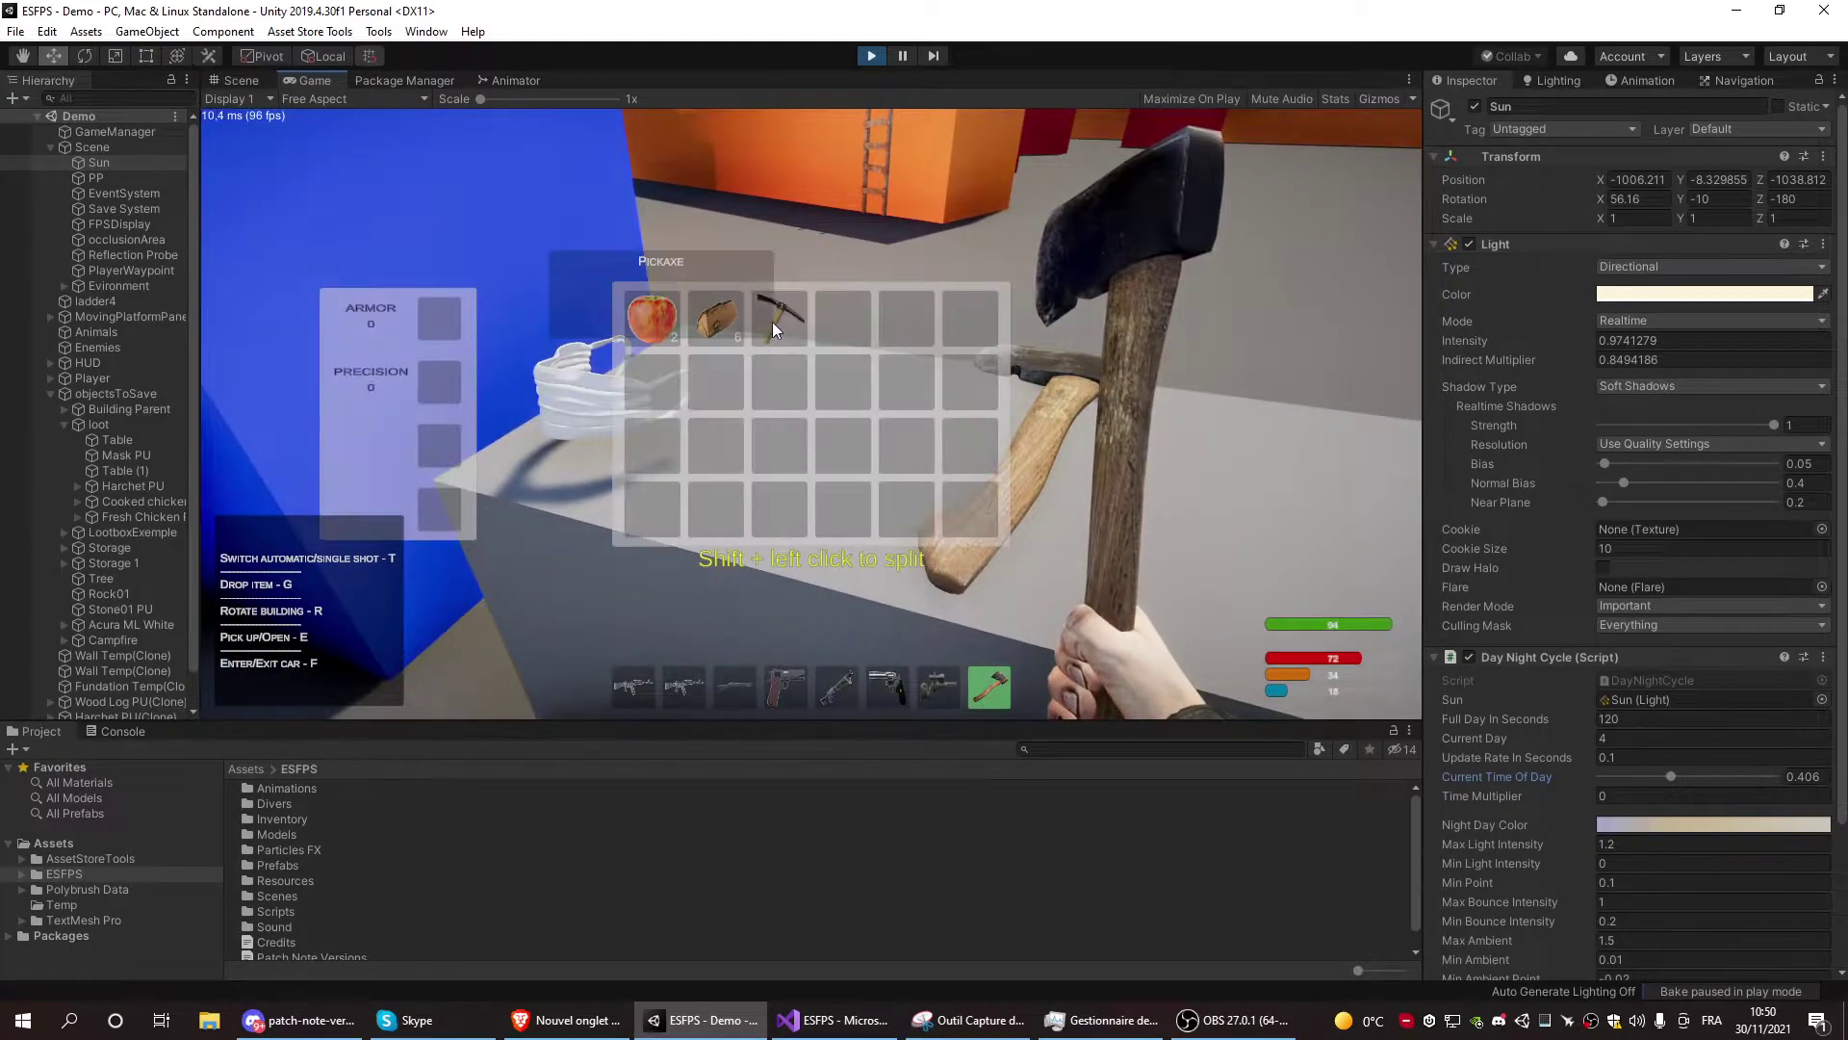
{"action": "key", "text": "Tab"}
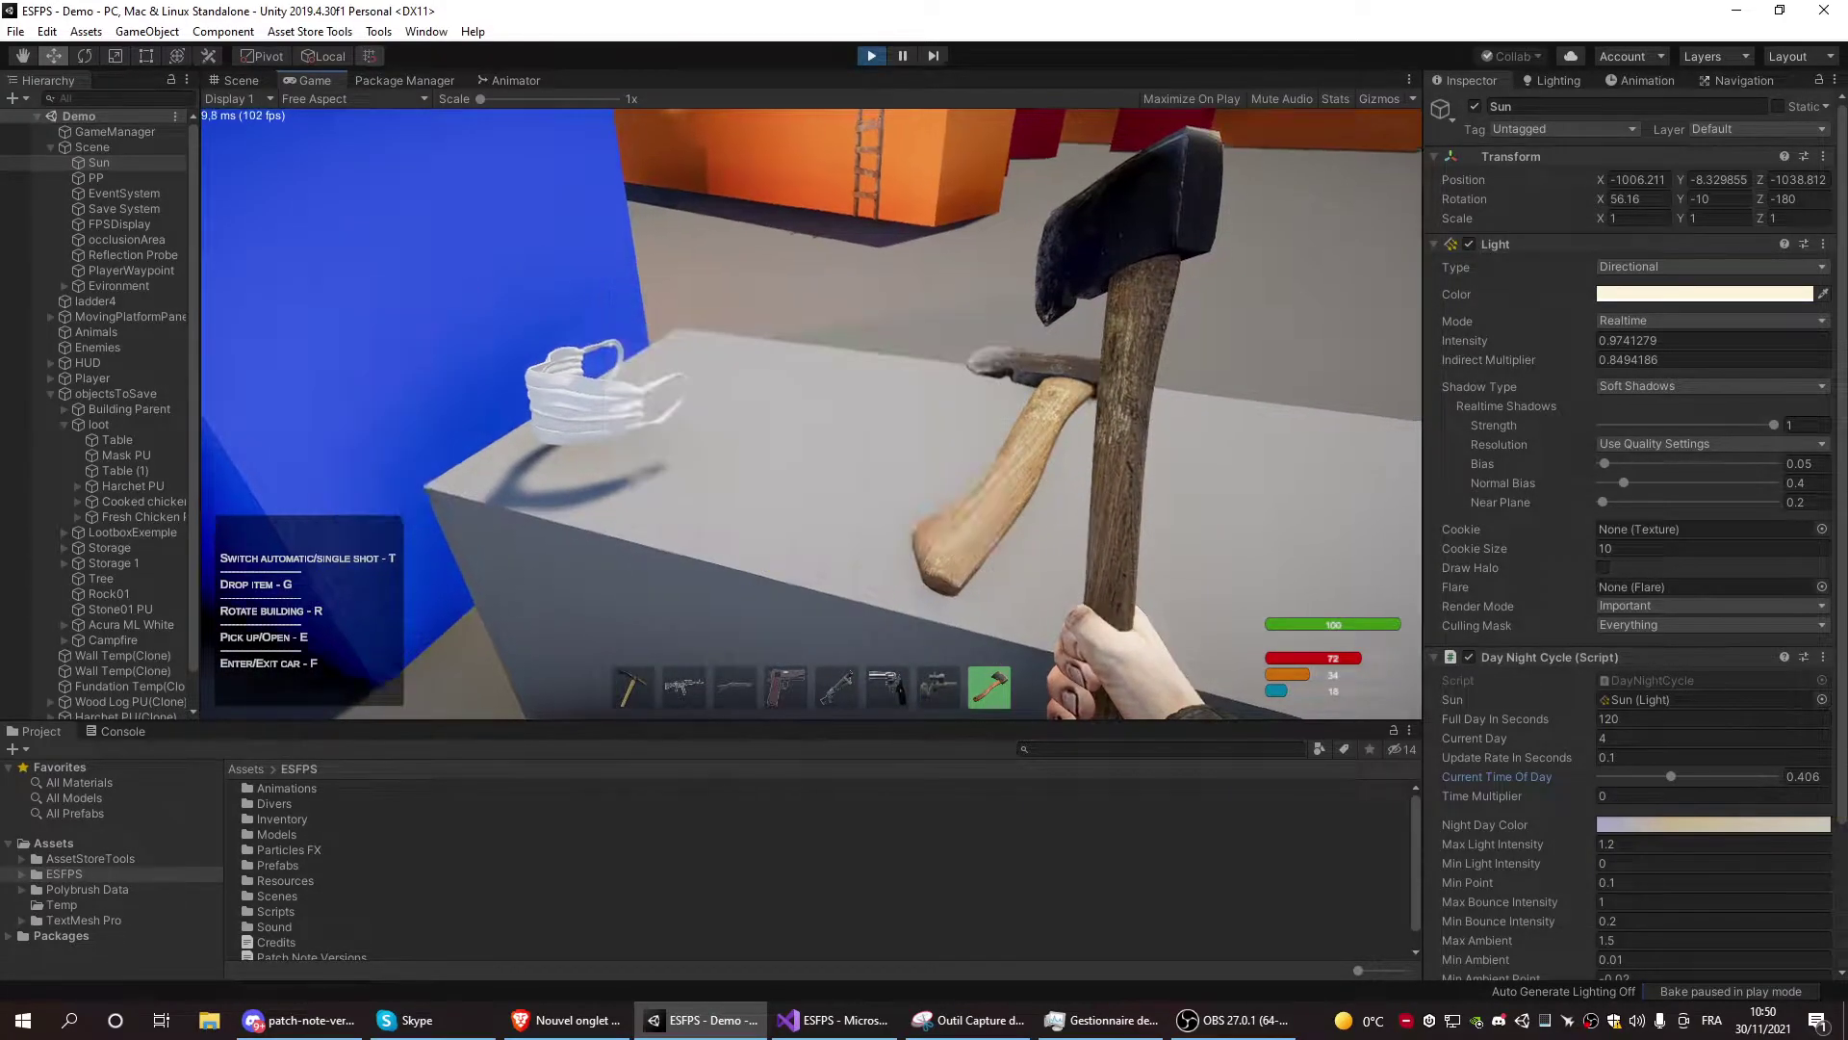
{"action": "key", "text": "1"}
{"action": "key", "text": "w"}
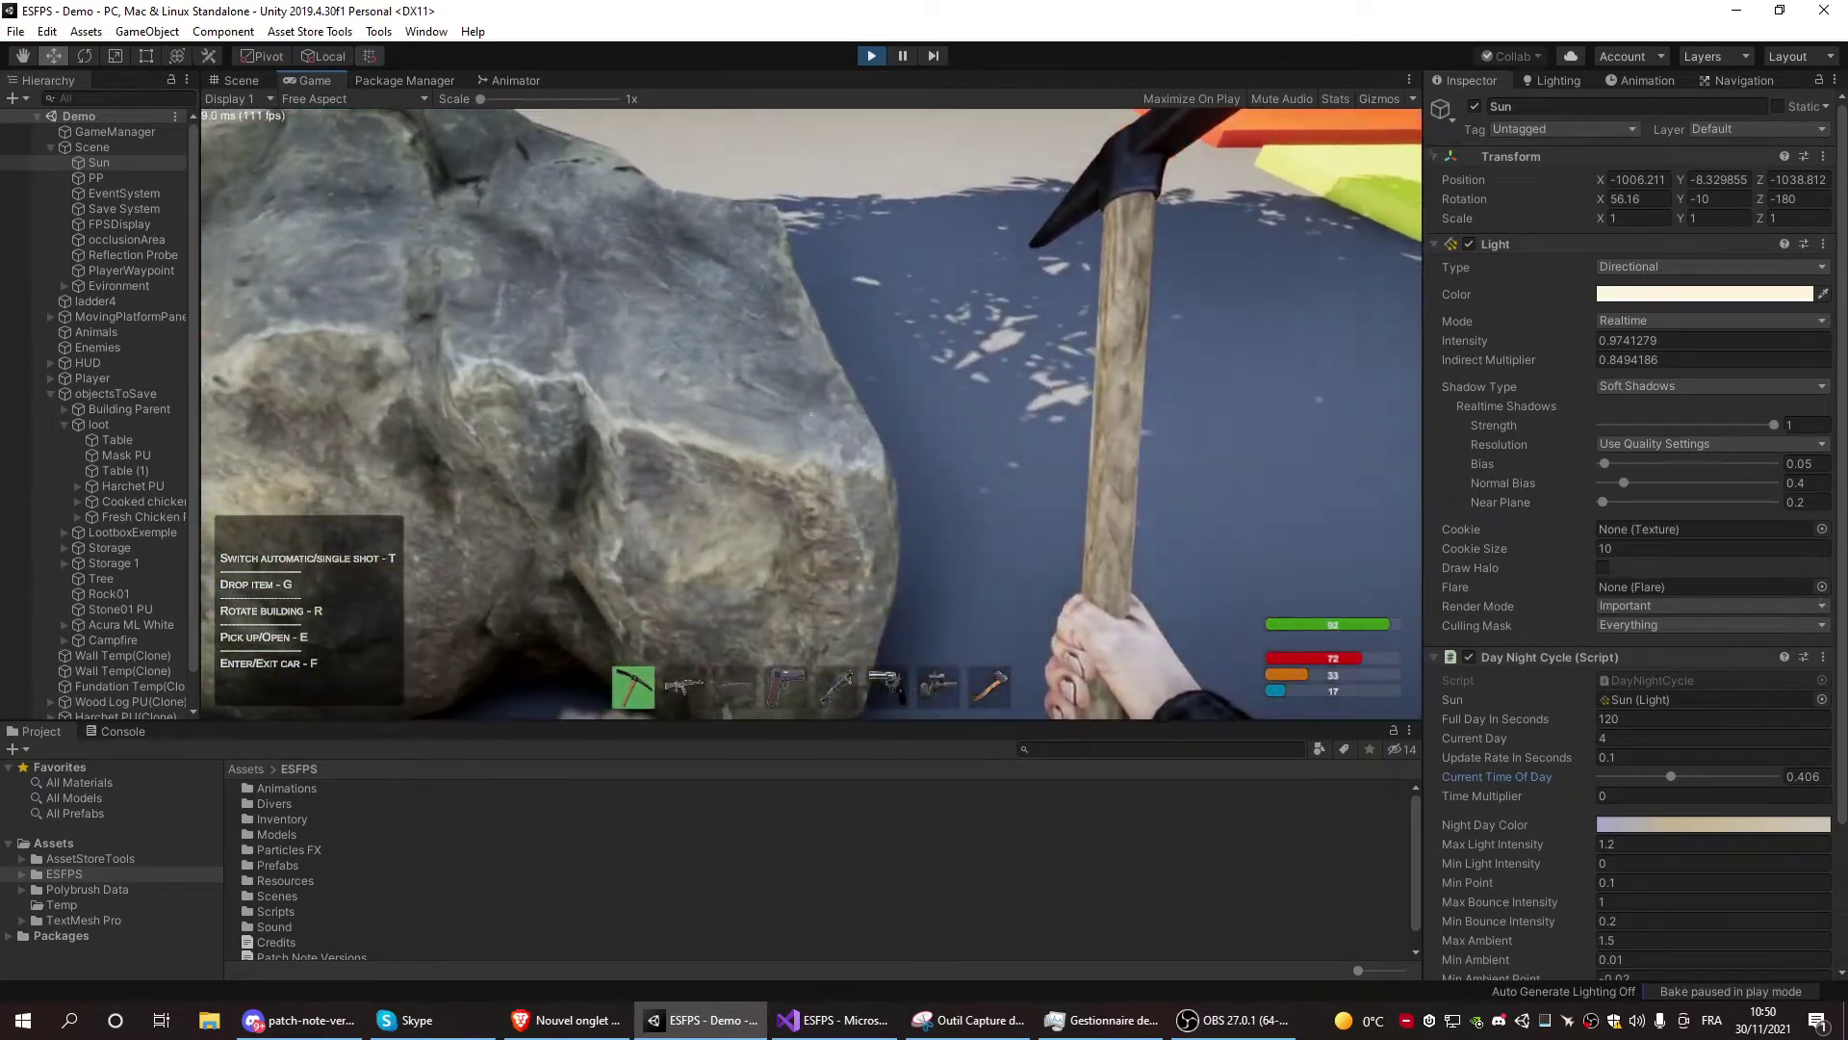
{"action": "key", "text": "w"}
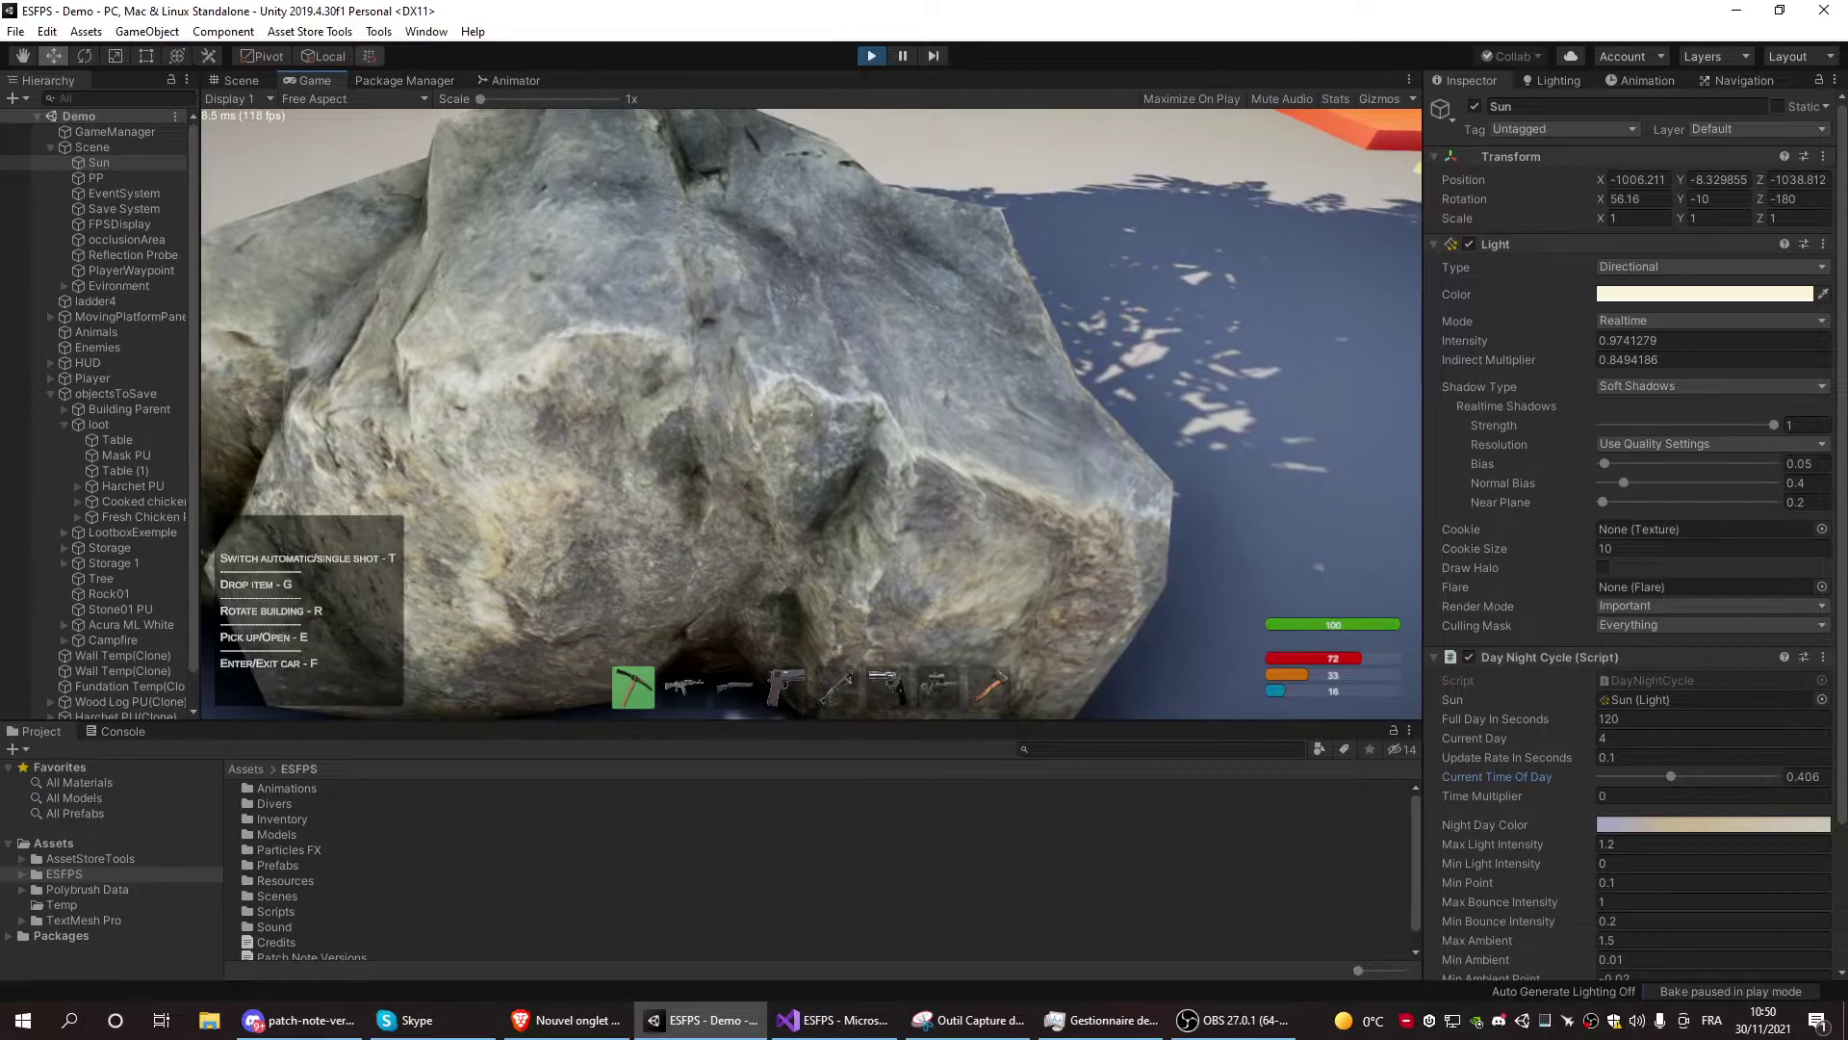
Switch to the rifle, then the pistol, and drag the apple into the third hotbar slot
{"action": "key", "text": "2"}
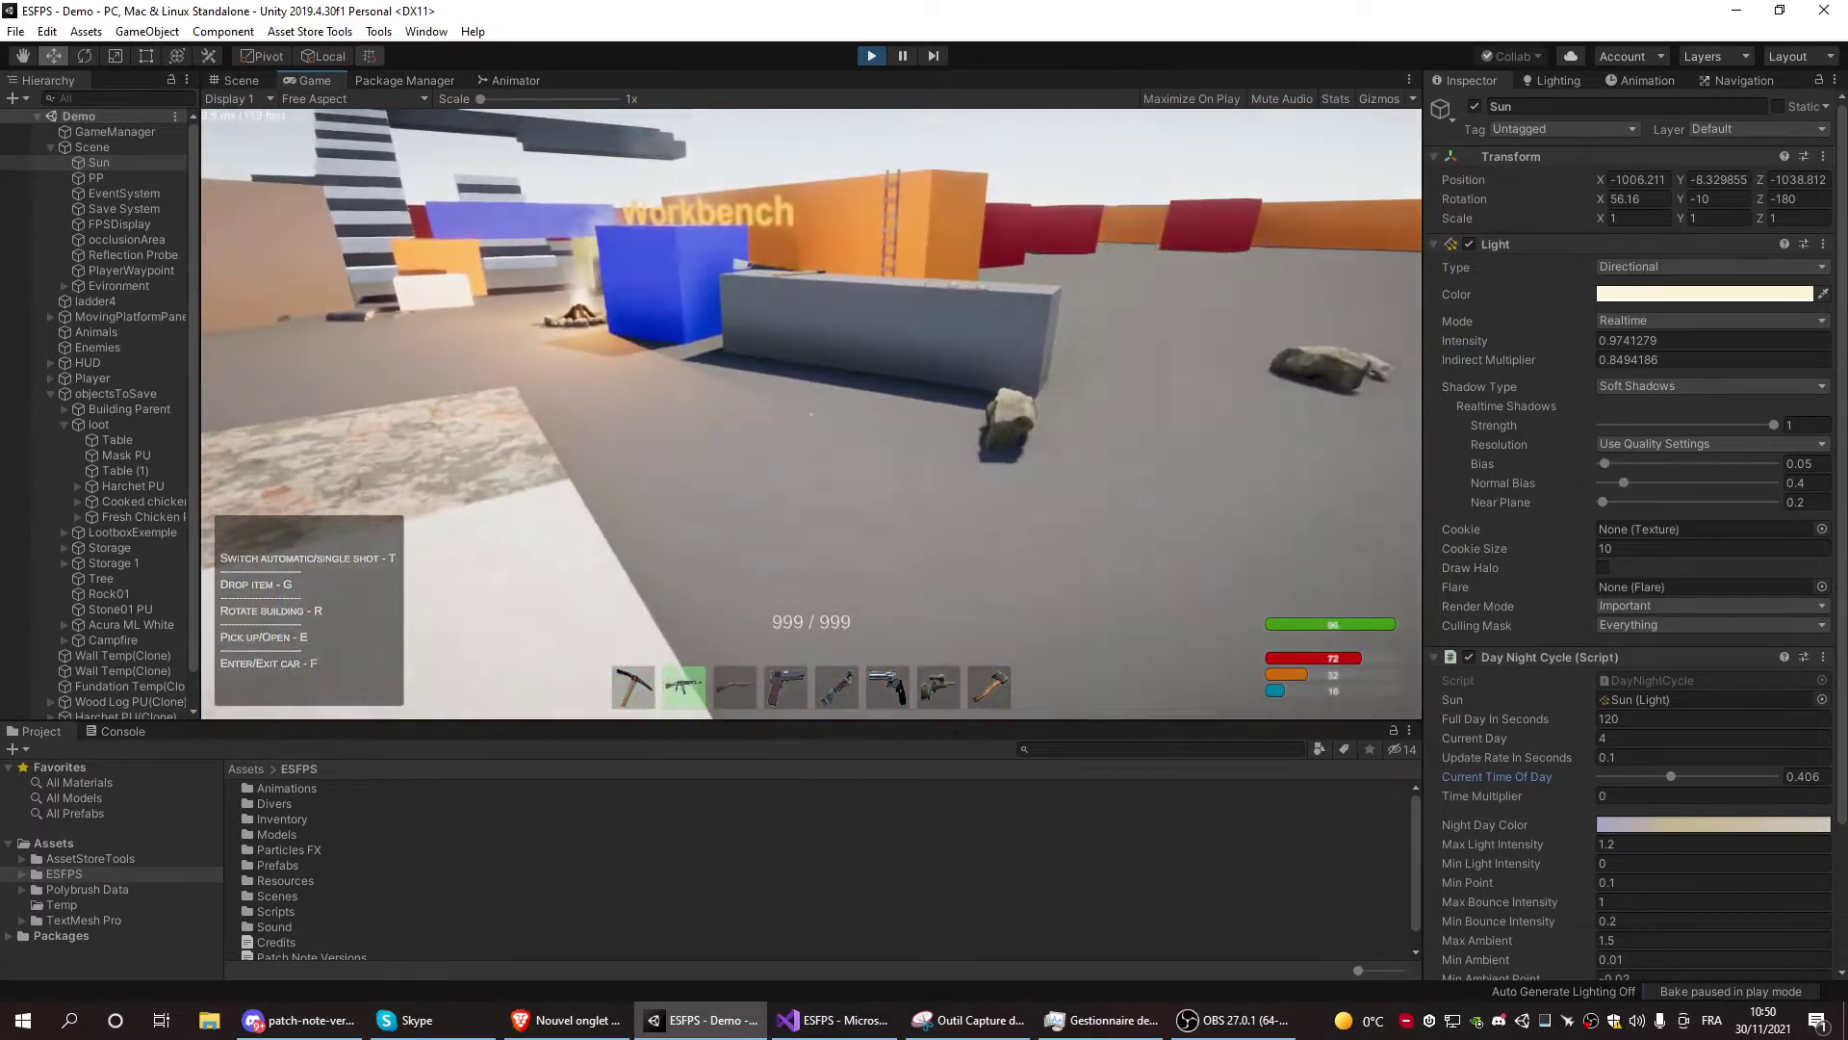
{"action": "key", "text": "4"}
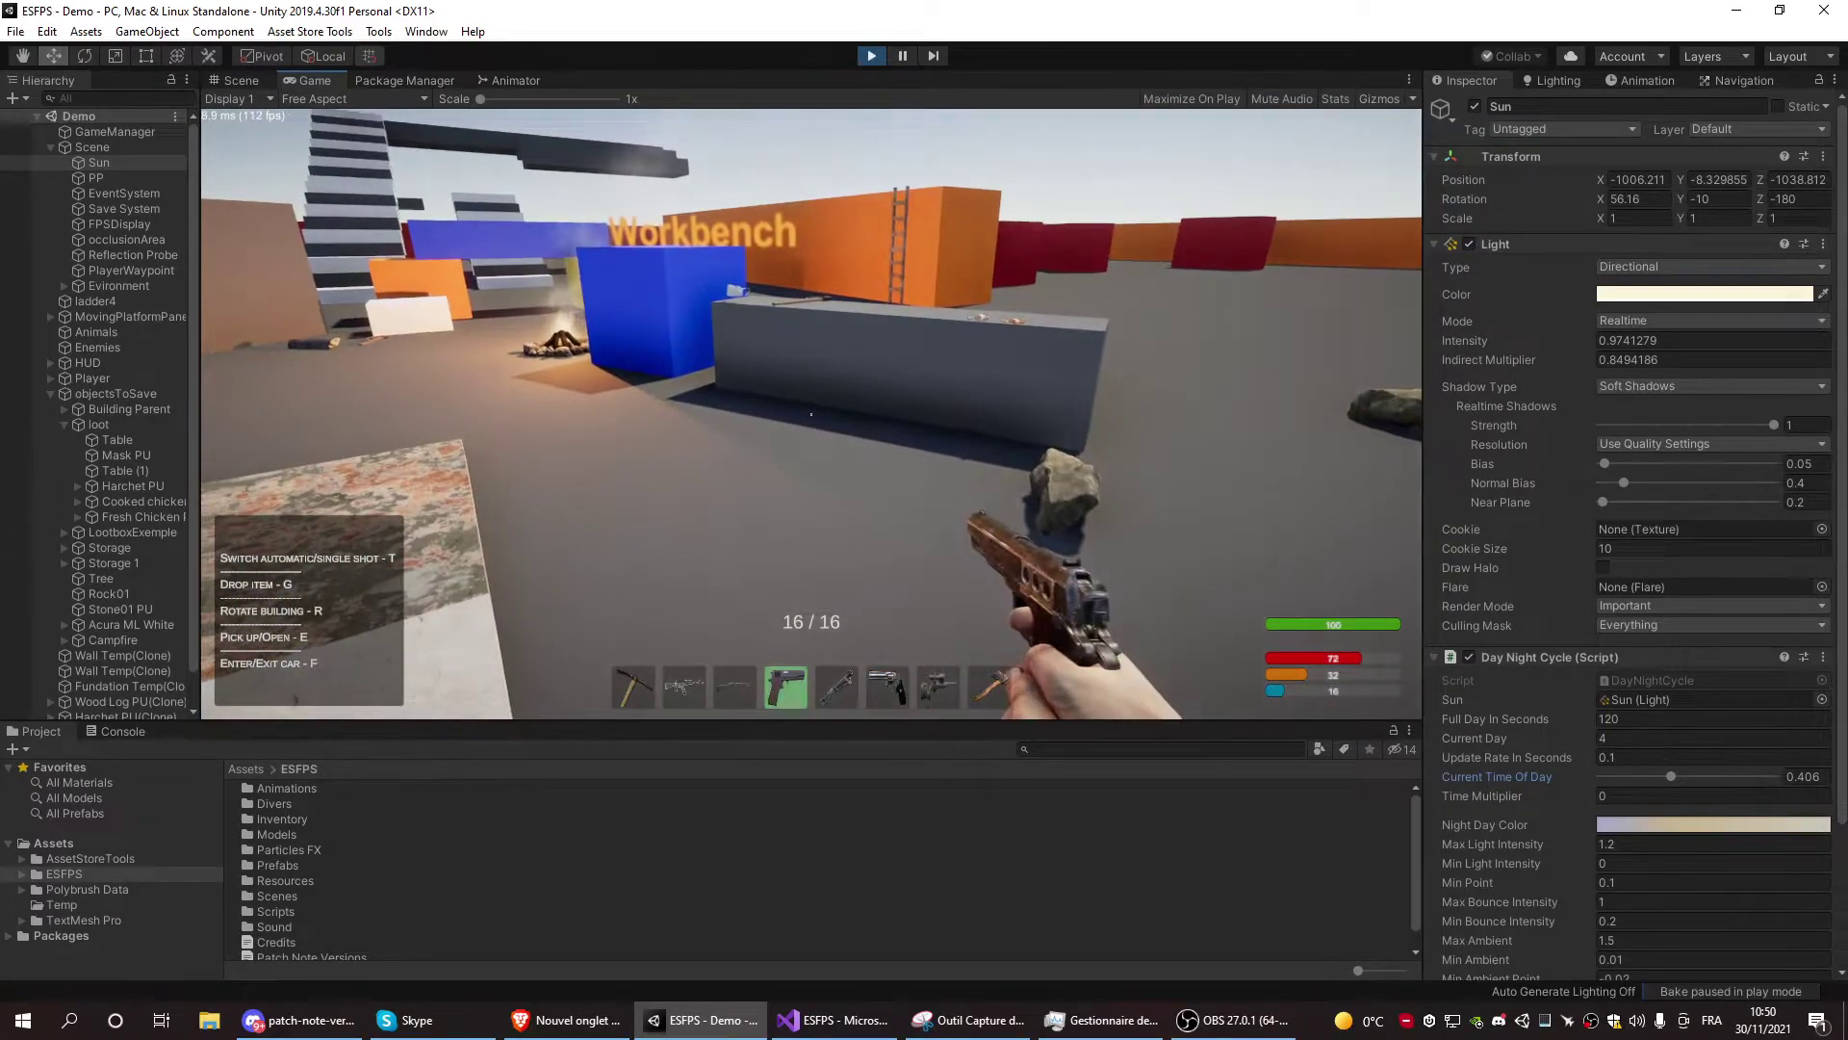
{"action": "key", "text": "Tab"}
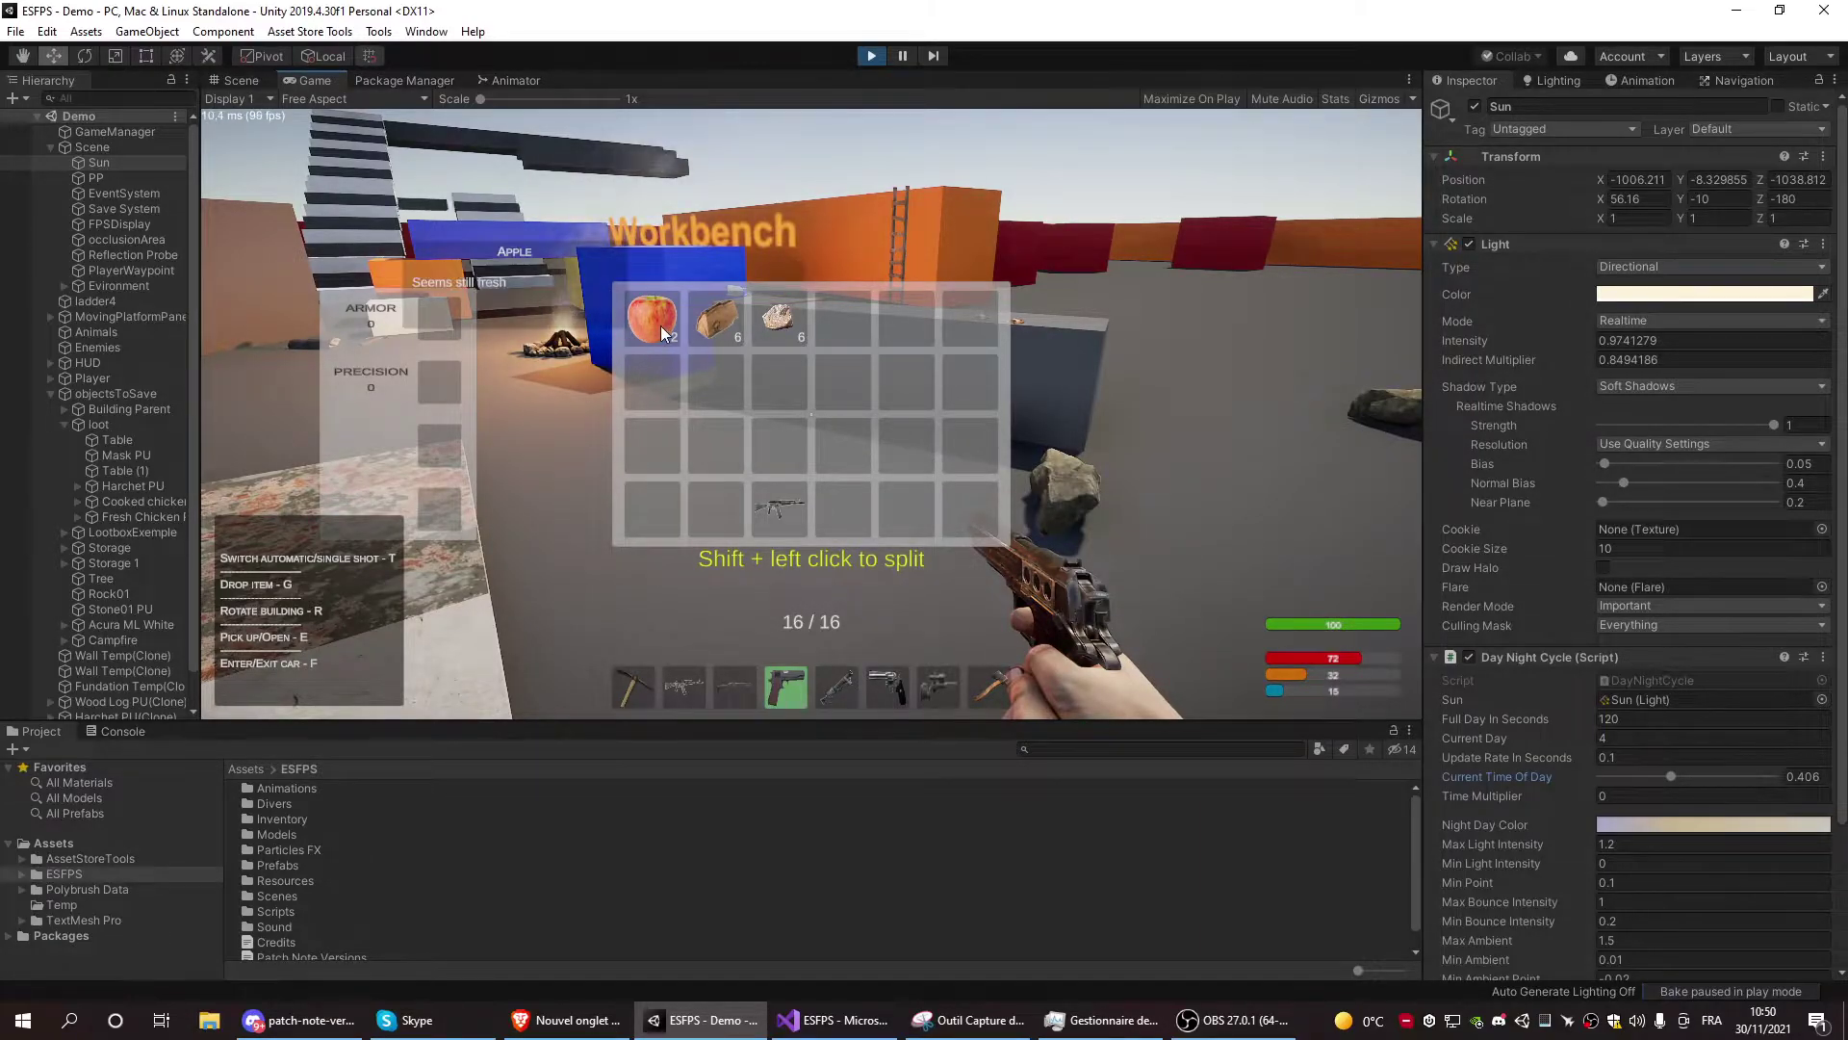
{"action": "left_click_drag", "start_coordinate": [813, 723], "coordinate": [736, 693]}
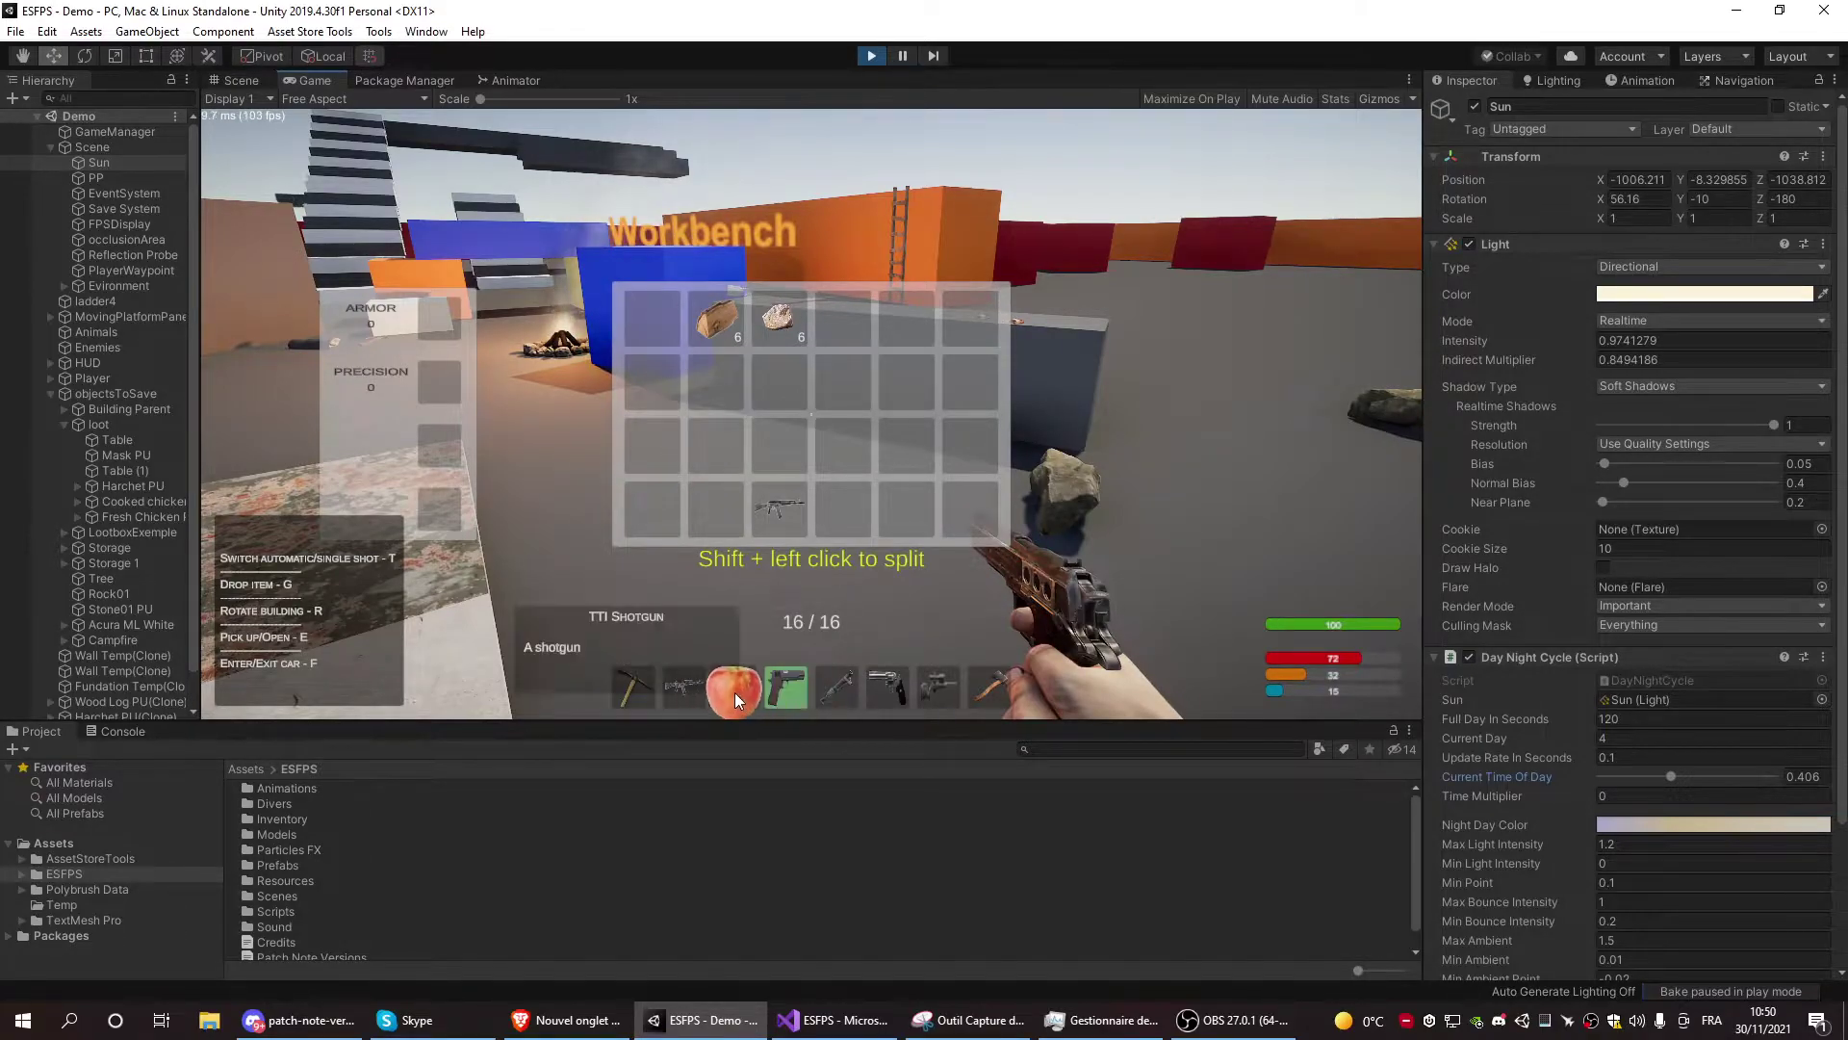
Hold the apple from hotbar slot 3, then reopen the inventory
{"action": "key", "text": "Tab"}
{"action": "key", "text": "3"}
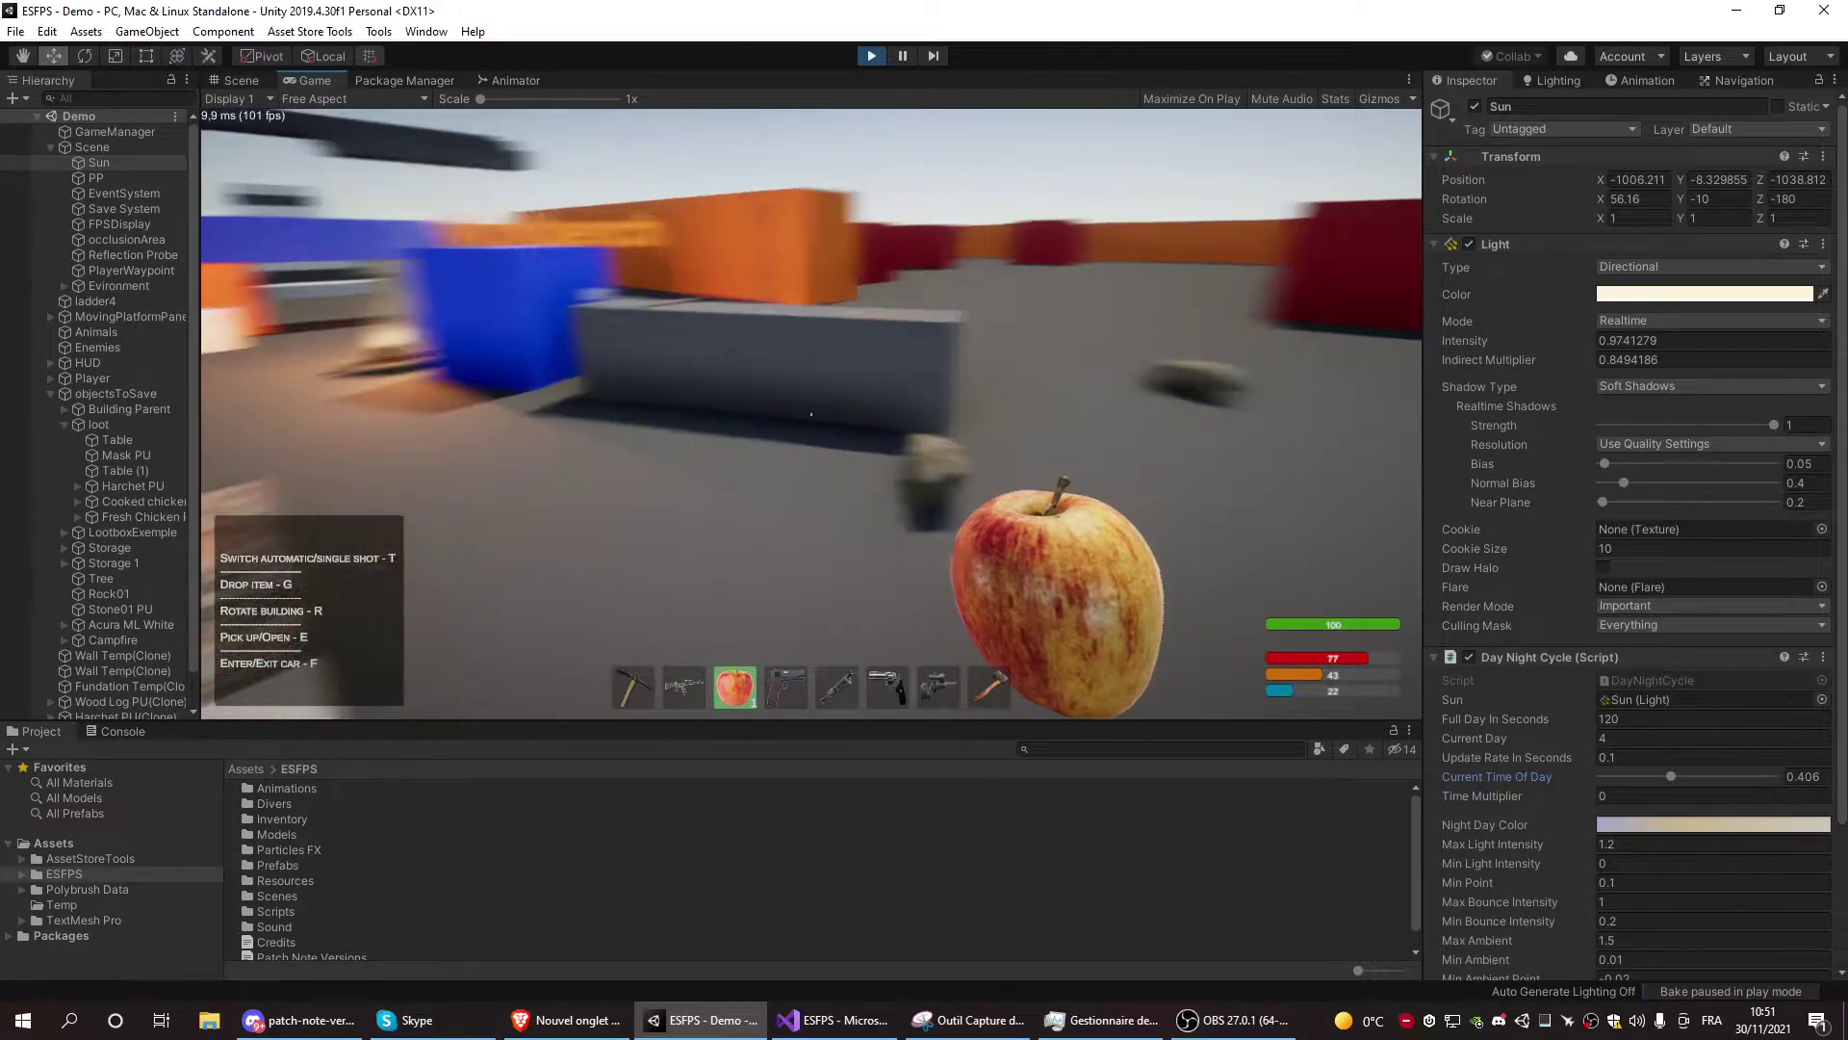
{"action": "key", "text": "Tab"}
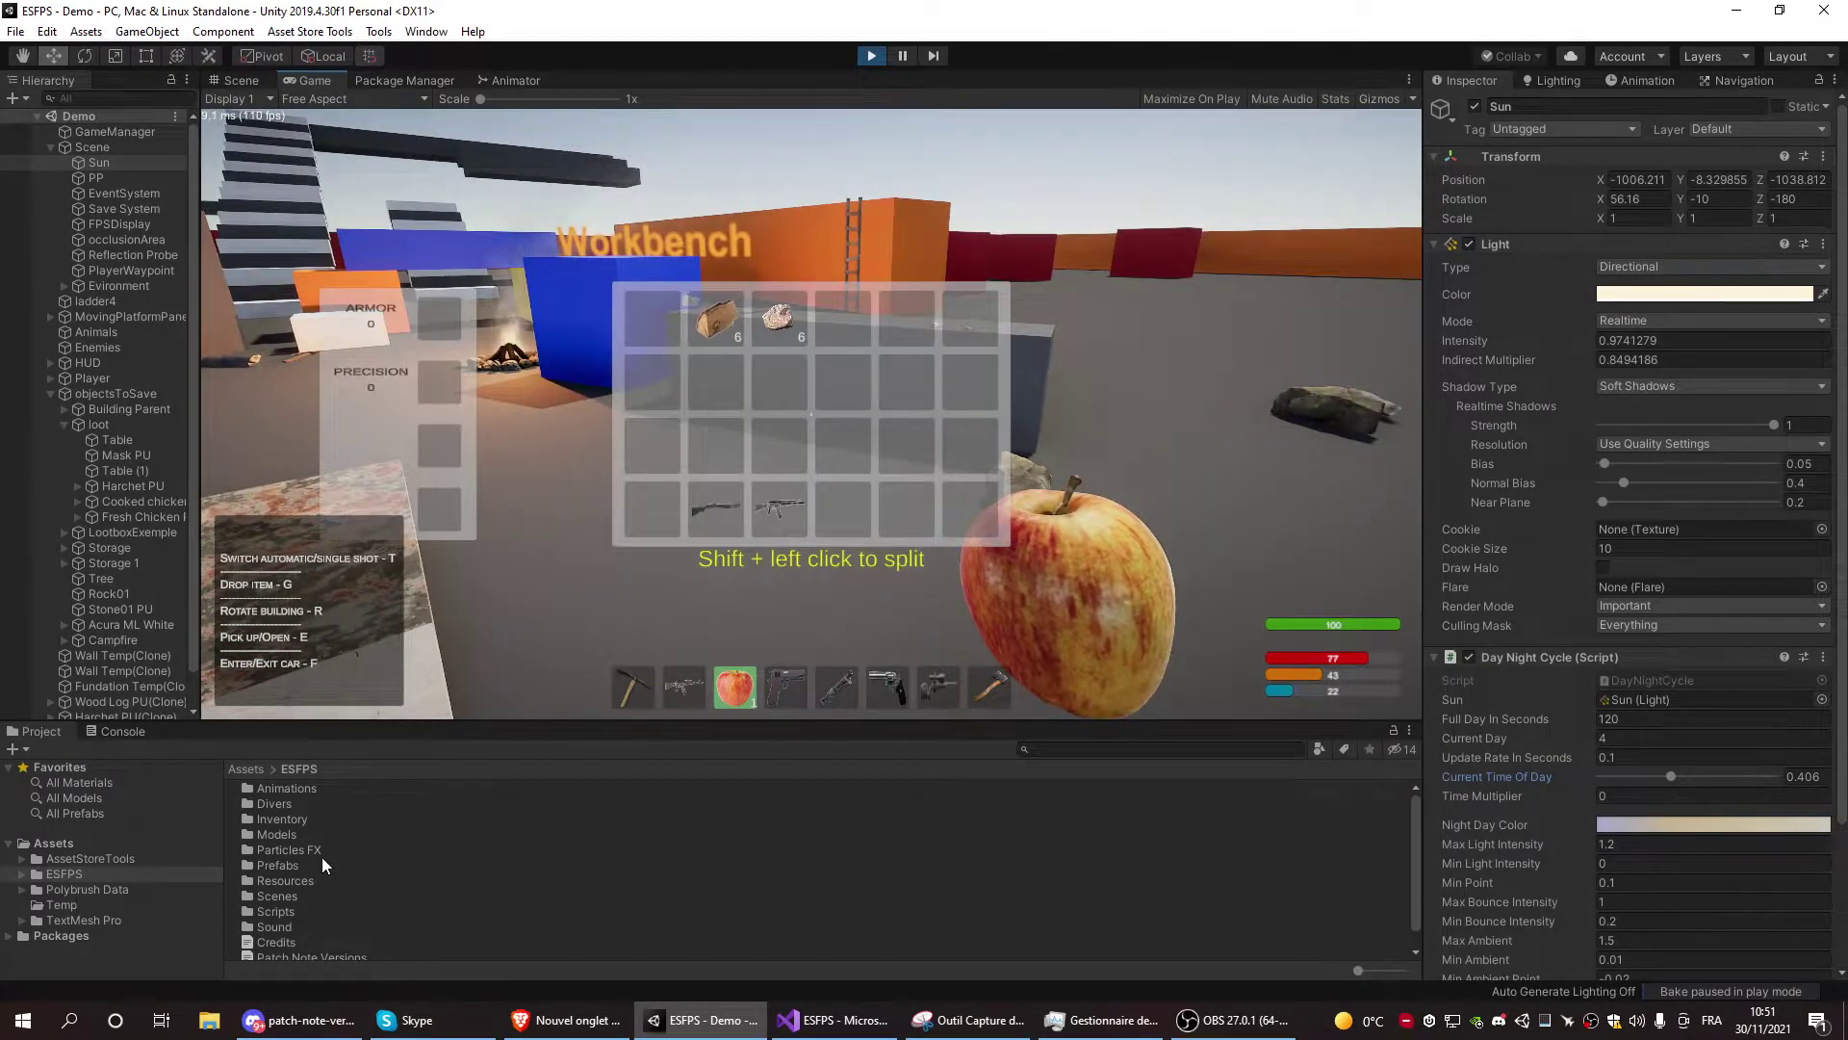
Inspect the Apple consumable's Is Instant Consumable setting, then drag the hotbar apple into the grid
{"action": "double_click", "coordinate": [293, 821]}
{"action": "double_click", "coordinate": [316, 819]}
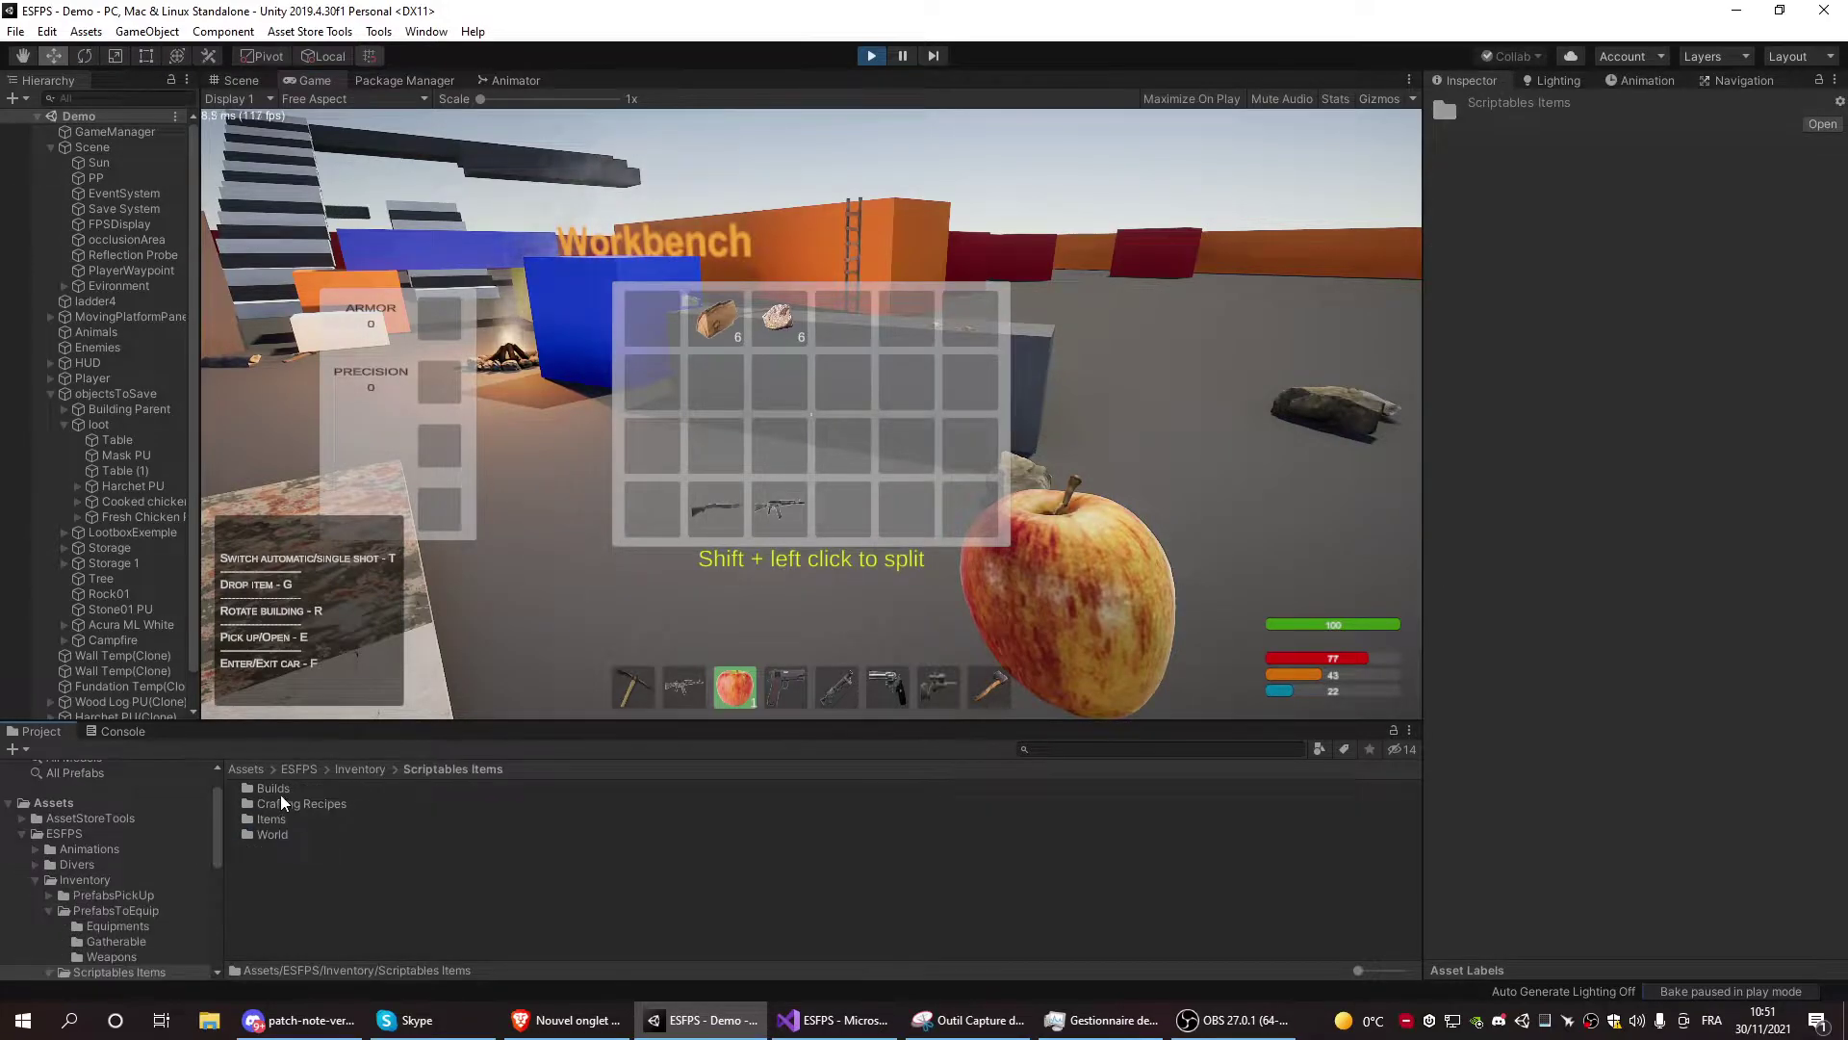
{"action": "double_click", "coordinate": [277, 819]}
{"action": "double_click", "coordinate": [300, 790]}
{"action": "left_click", "coordinate": [277, 790]}
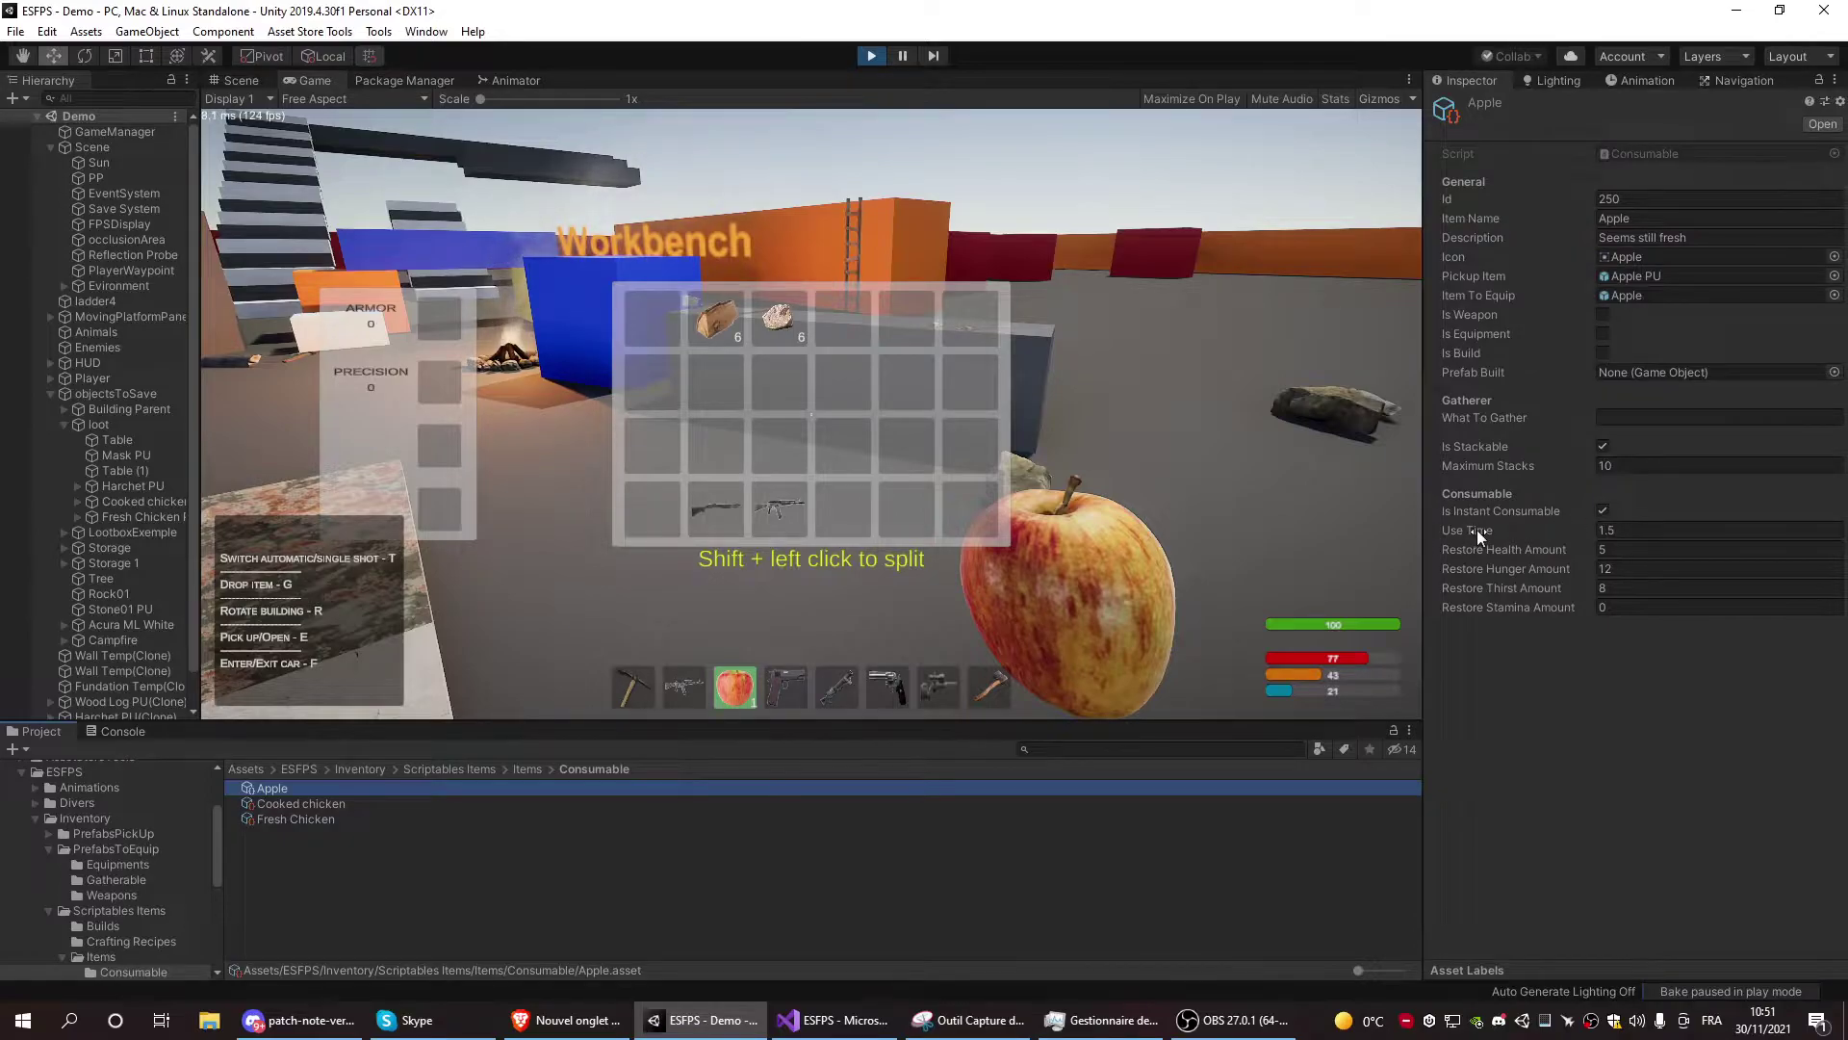
{"action": "left_click", "coordinate": [1604, 509]}
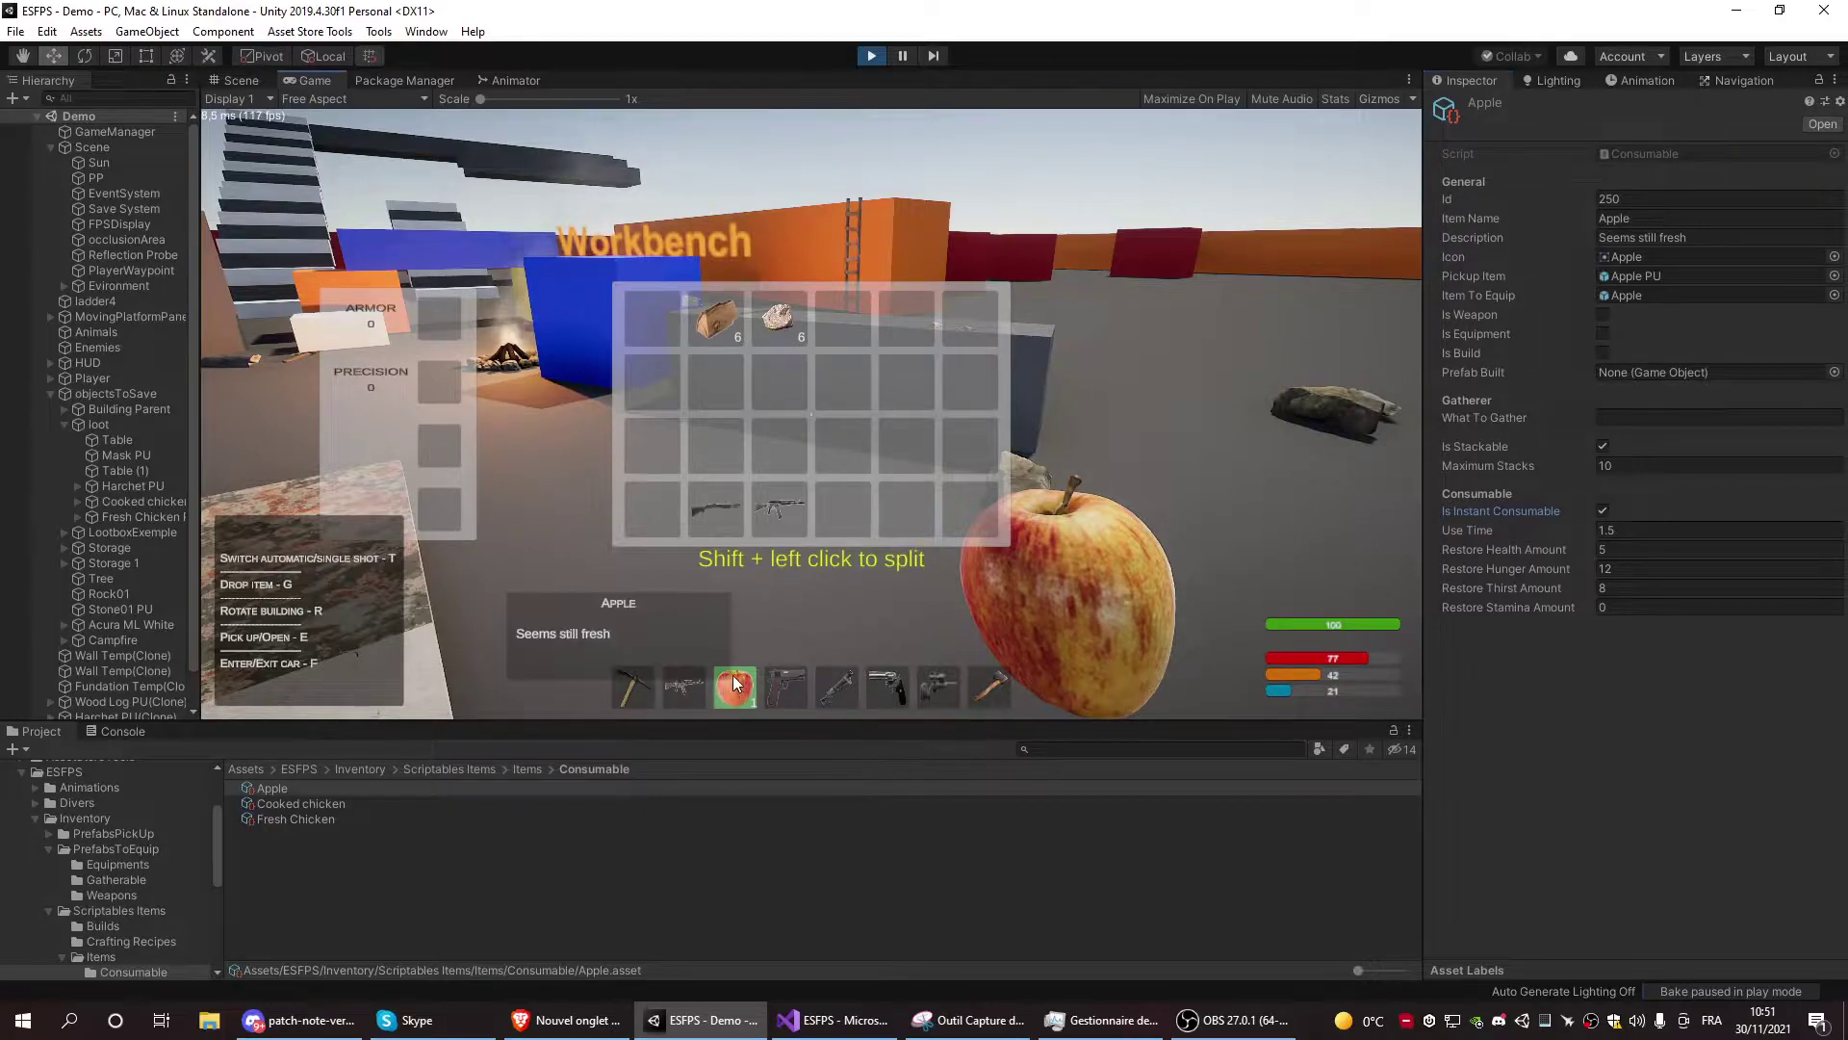
{"action": "left_click_drag", "start_coordinate": [712, 685], "coordinate": [665, 376]}
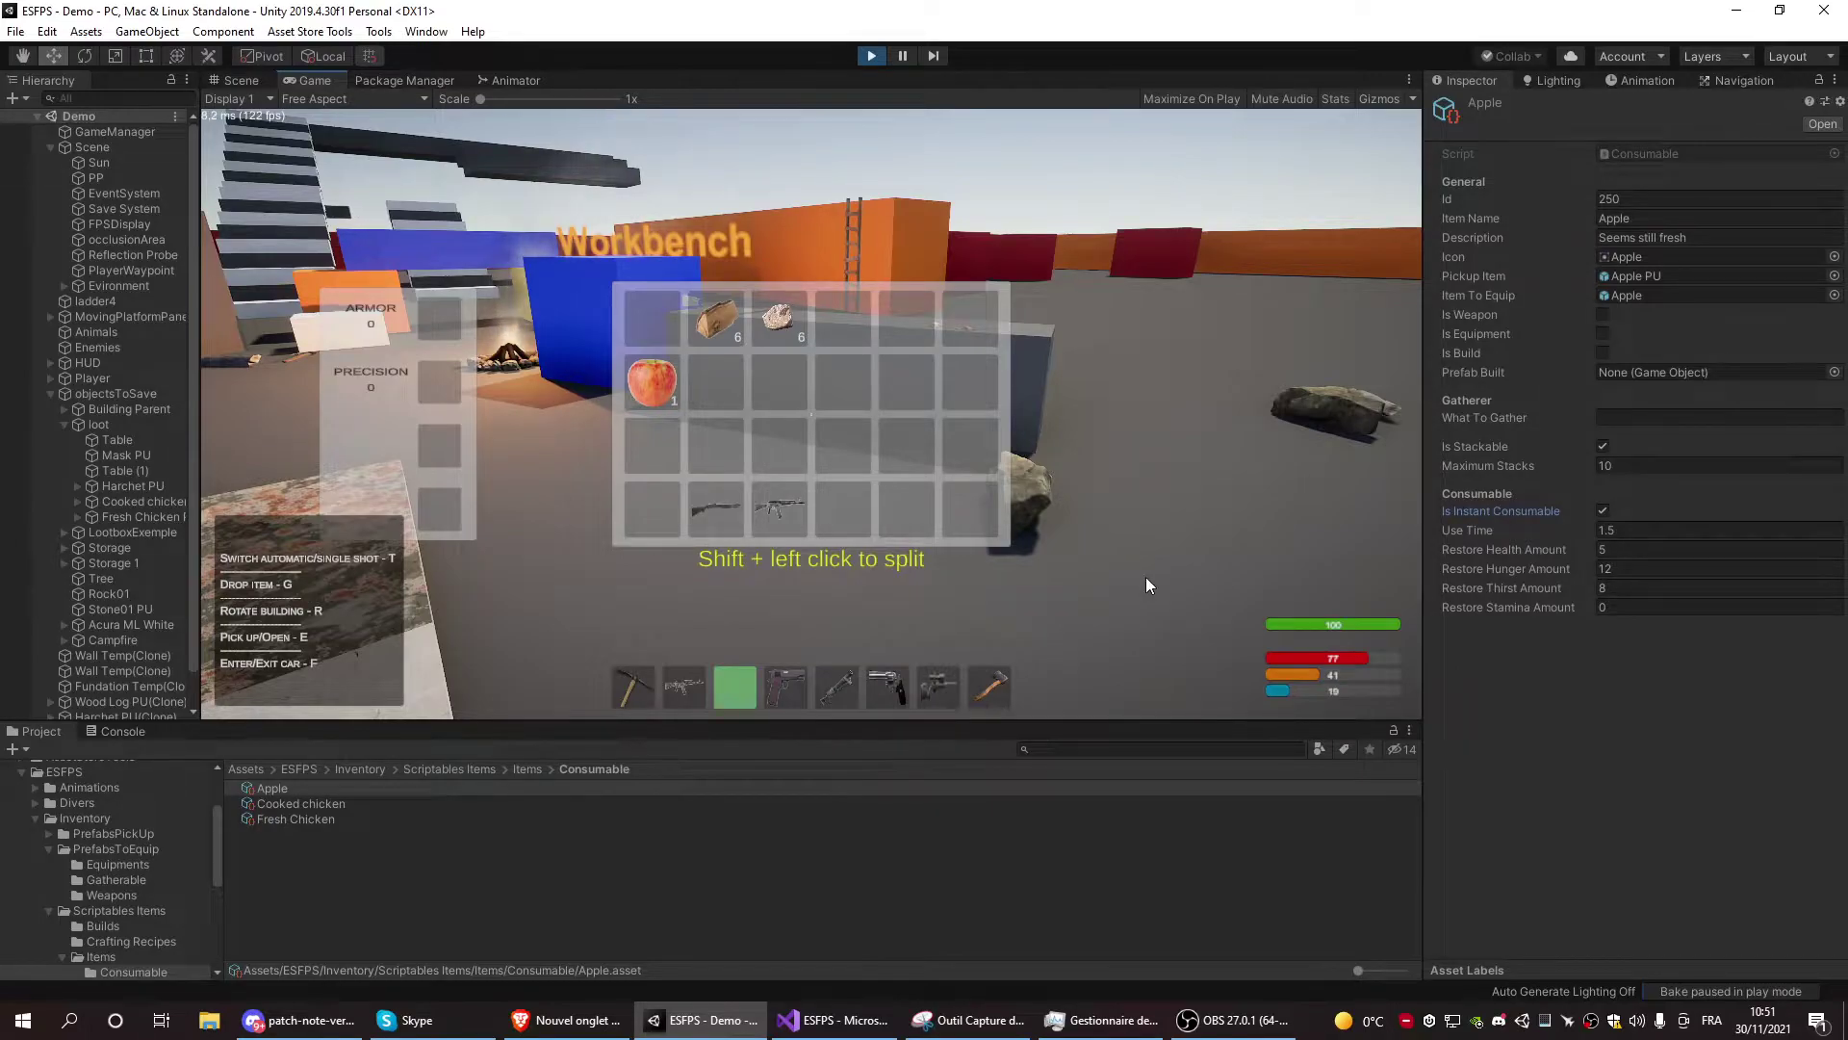
Drop the shotgun and AK74M from the inventory and eat the apple
{"action": "mouse_move", "coordinate": [799, 507]}
{"action": "left_mouse_down"}
{"action": "mouse_move", "coordinate": [724, 513]}
{"action": "mouse_move", "coordinate": [773, 447]}
{"action": "left_mouse_up"}
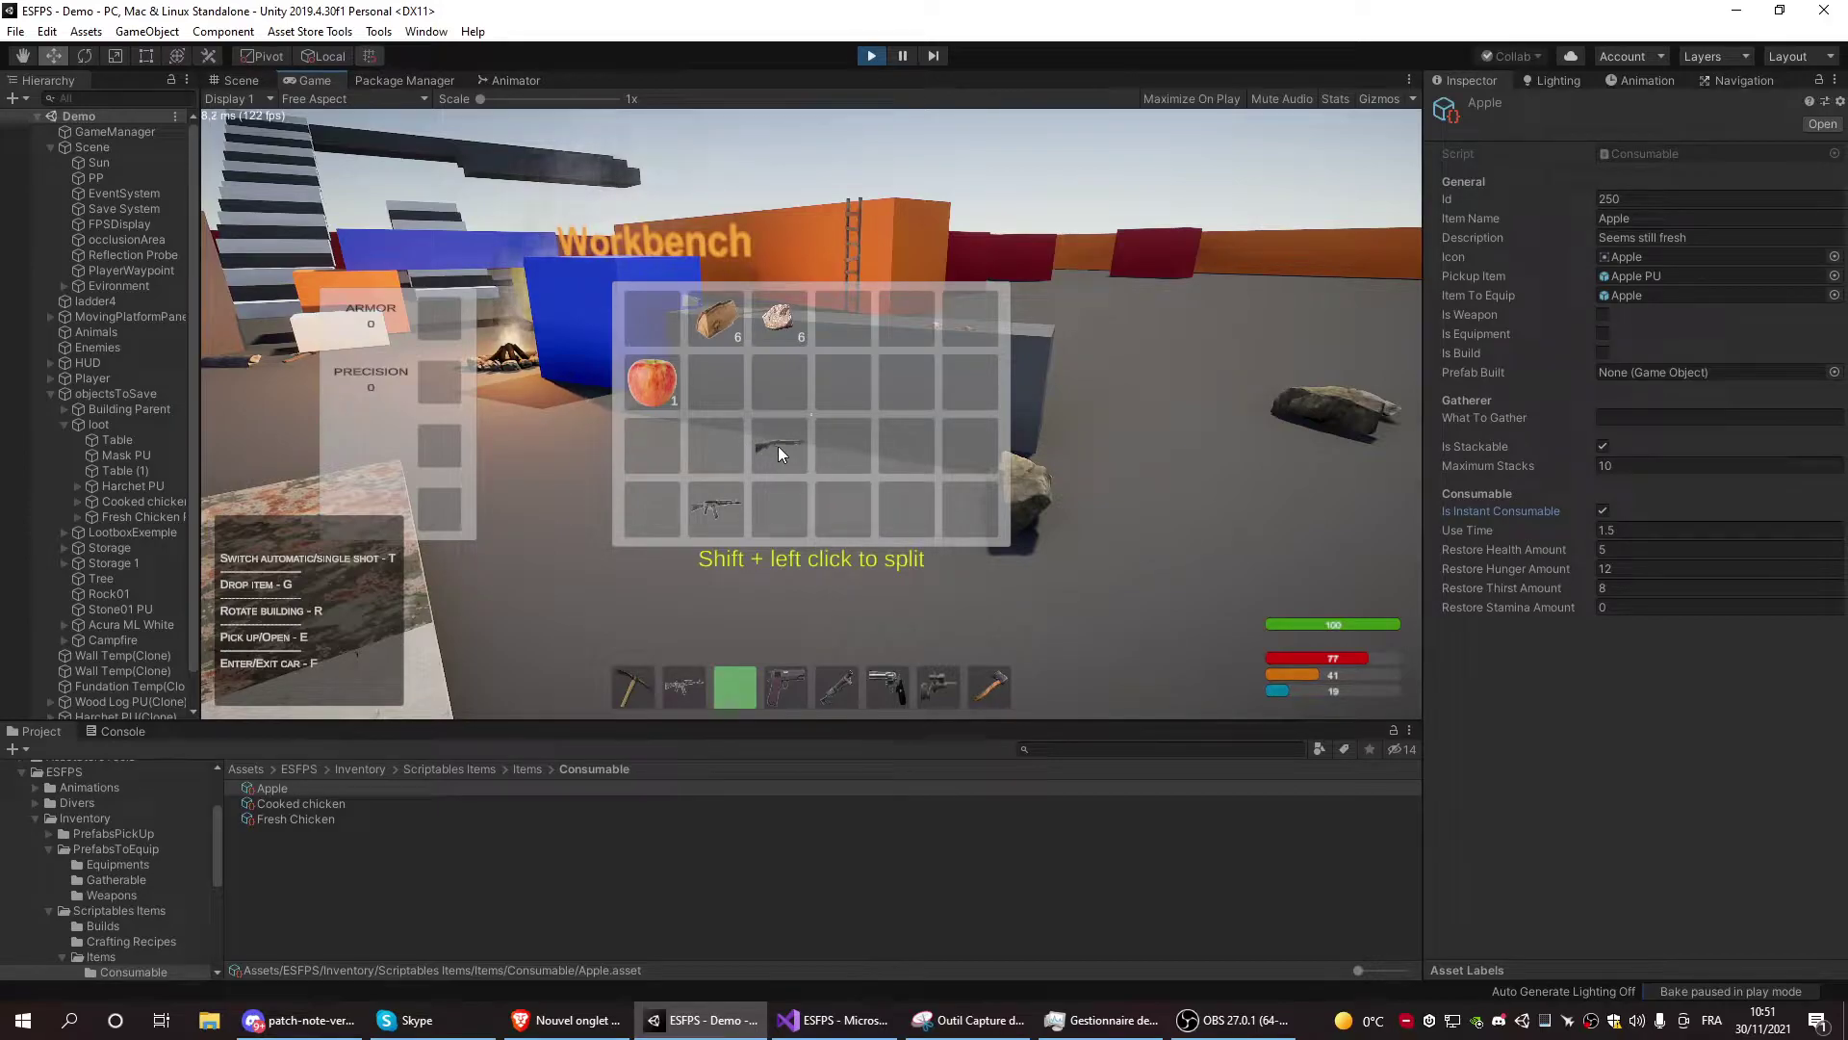
{"action": "right_click", "coordinate": [775, 447]}
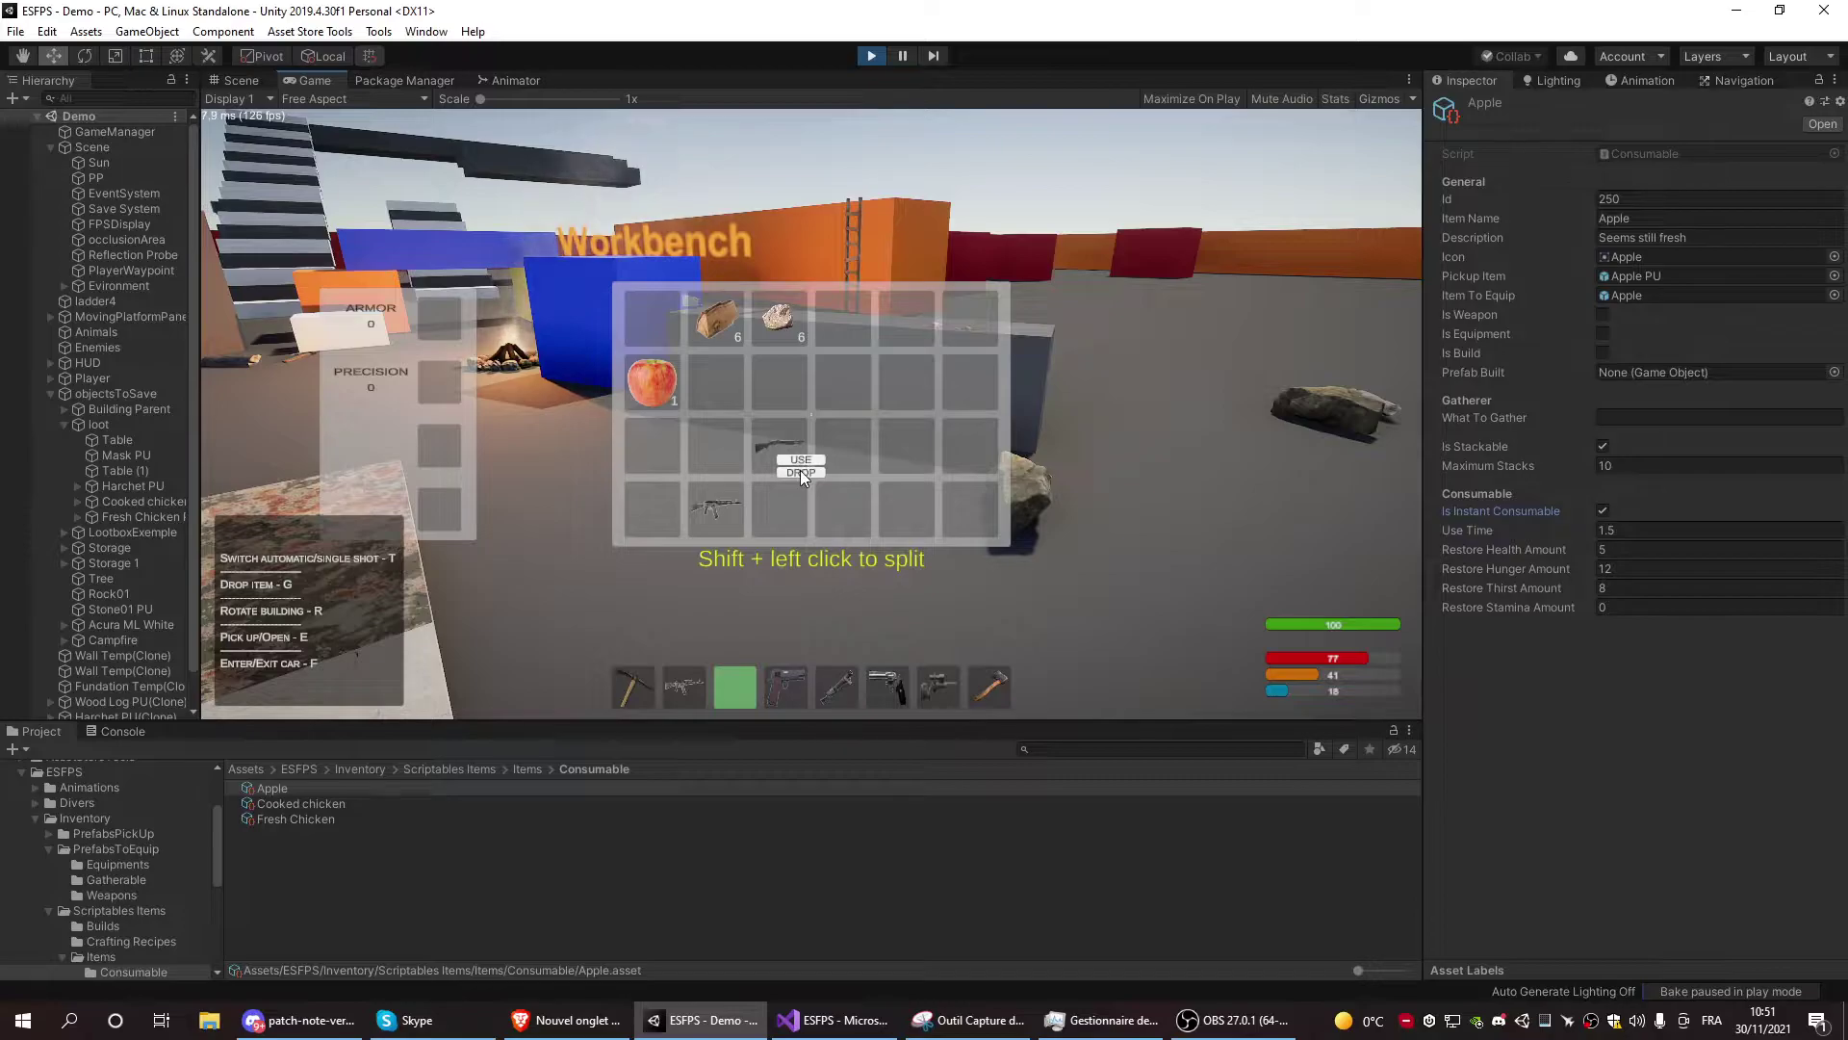
{"action": "left_click", "coordinate": [801, 469]}
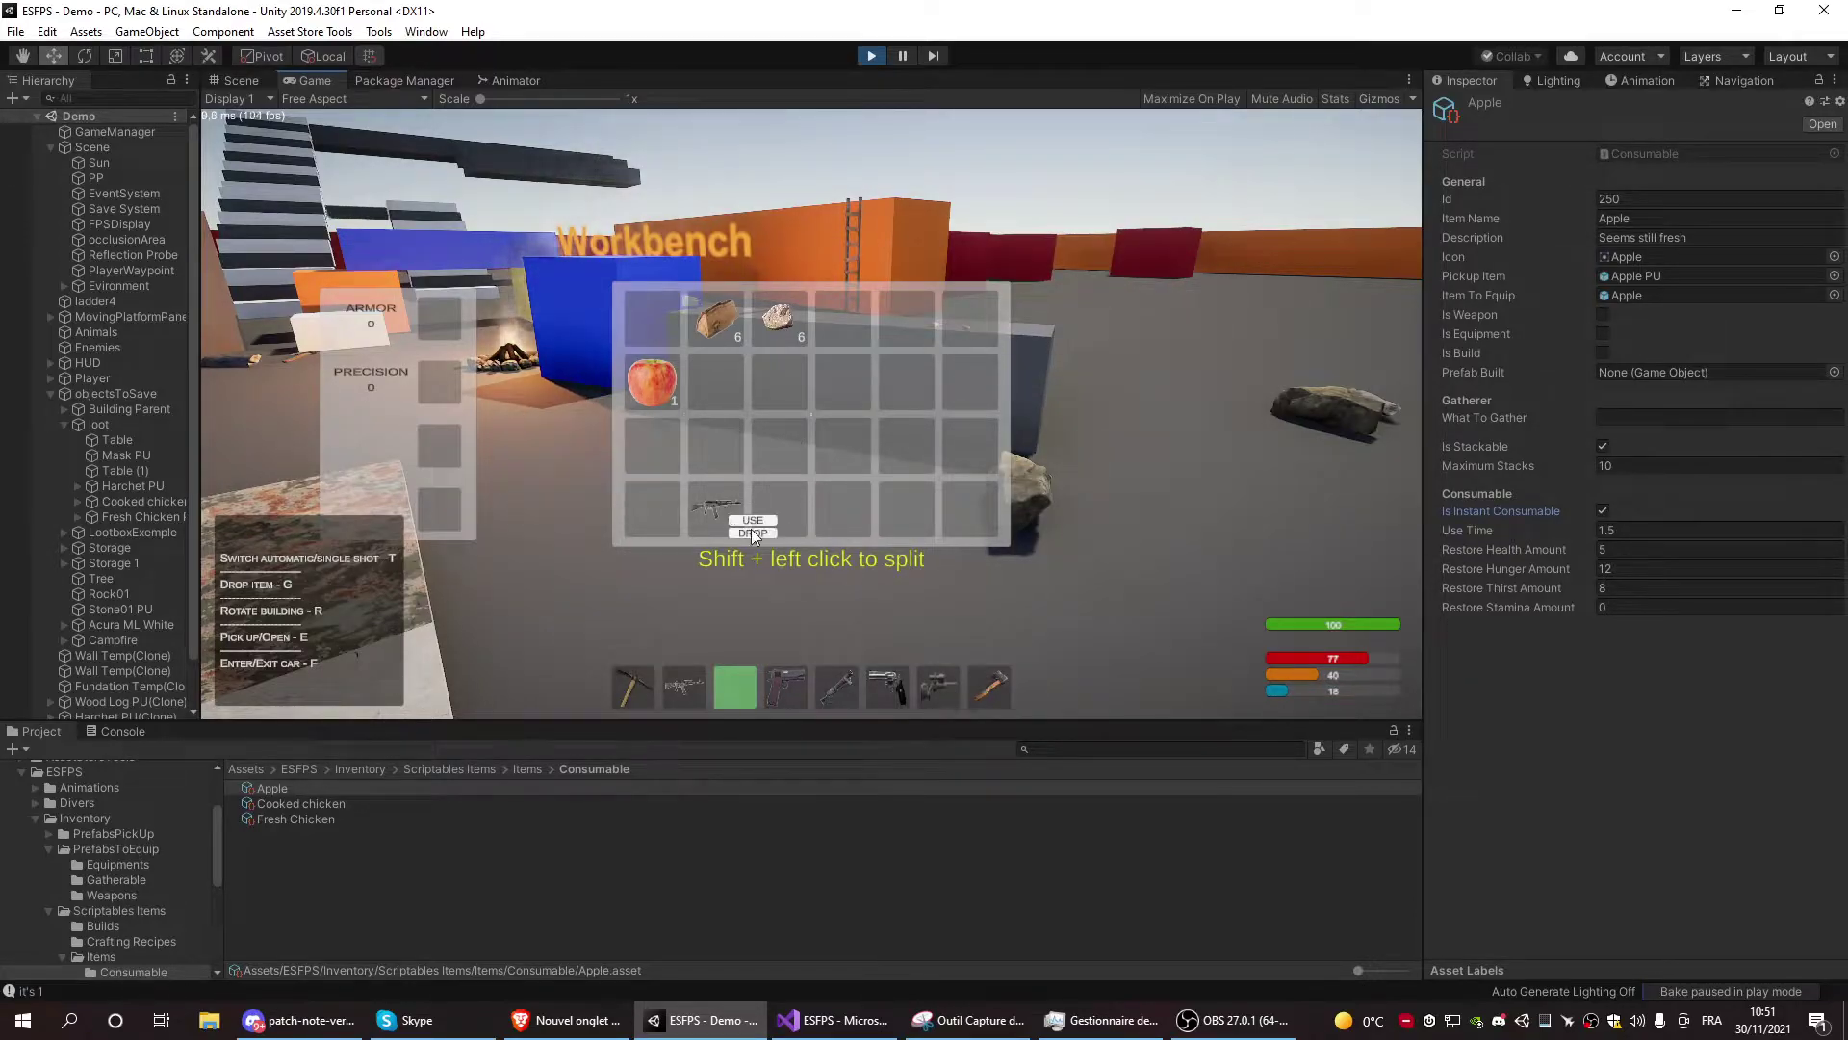
{"action": "left_click_drag", "start_coordinate": [729, 508], "coordinate": [752, 532]}
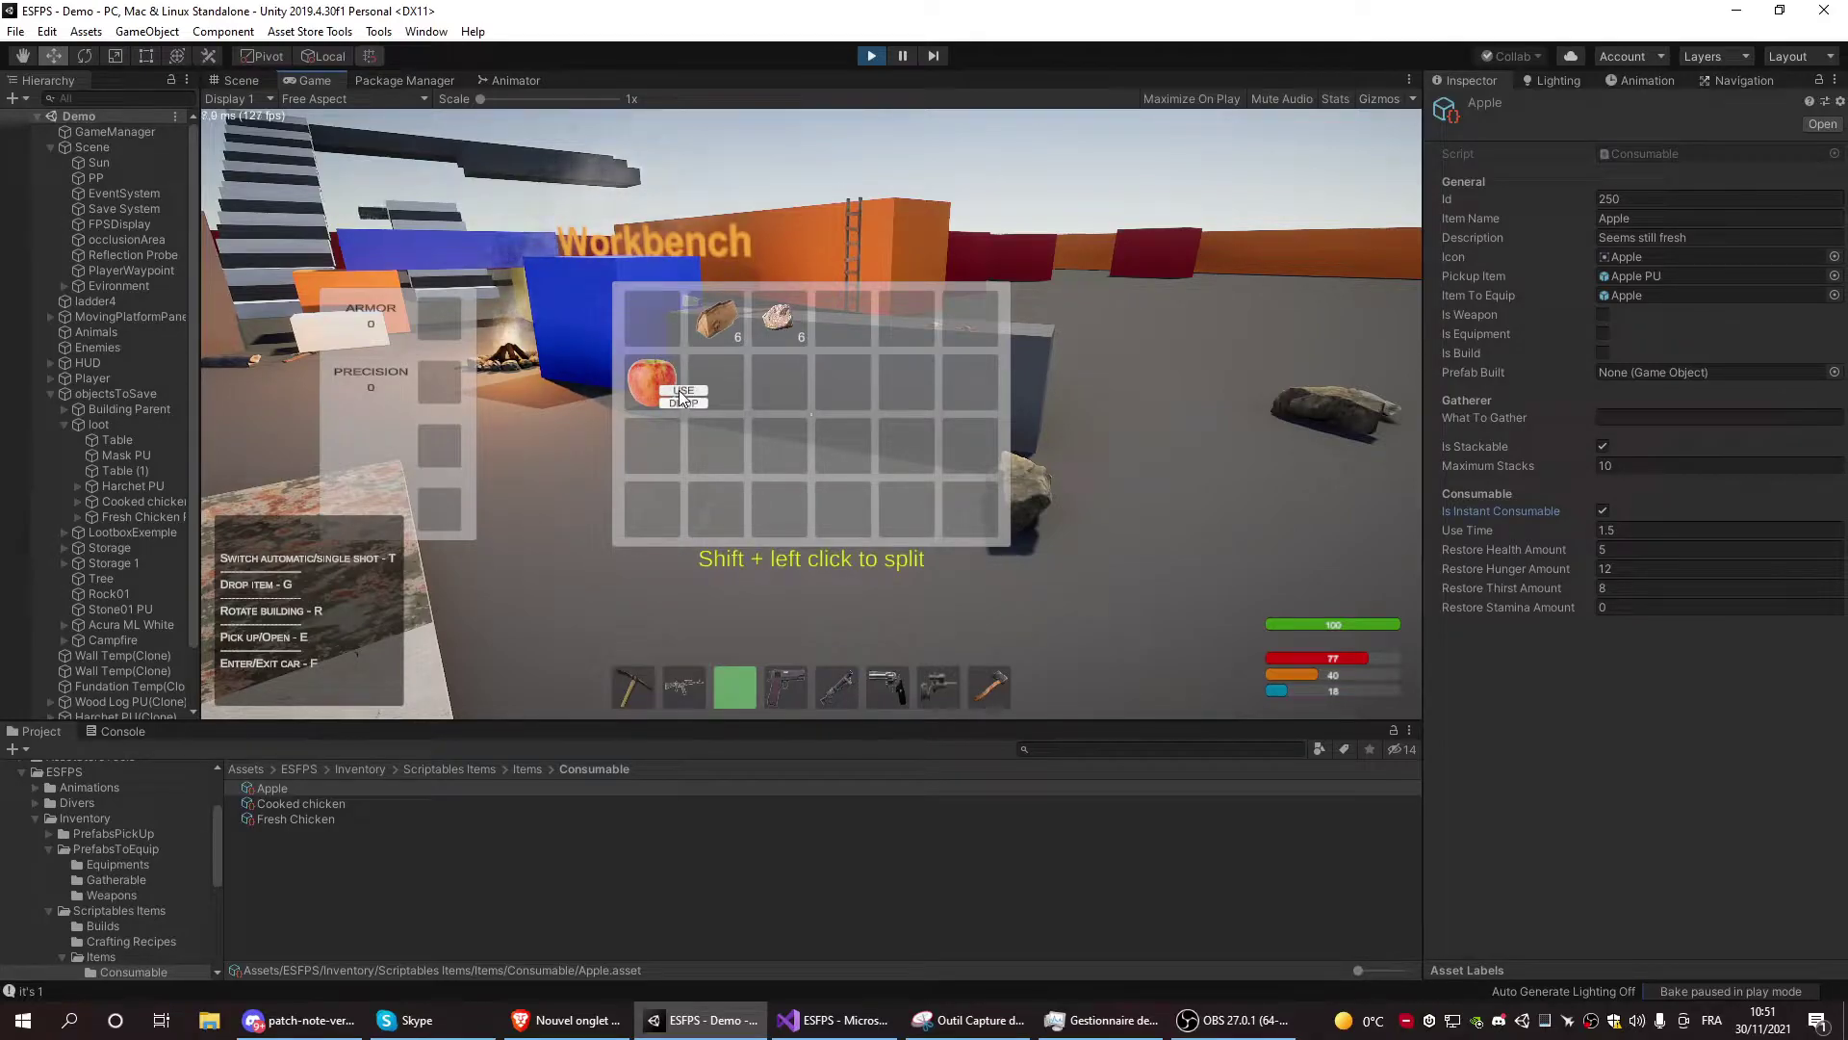
{"action": "left_click", "coordinate": [679, 390]}
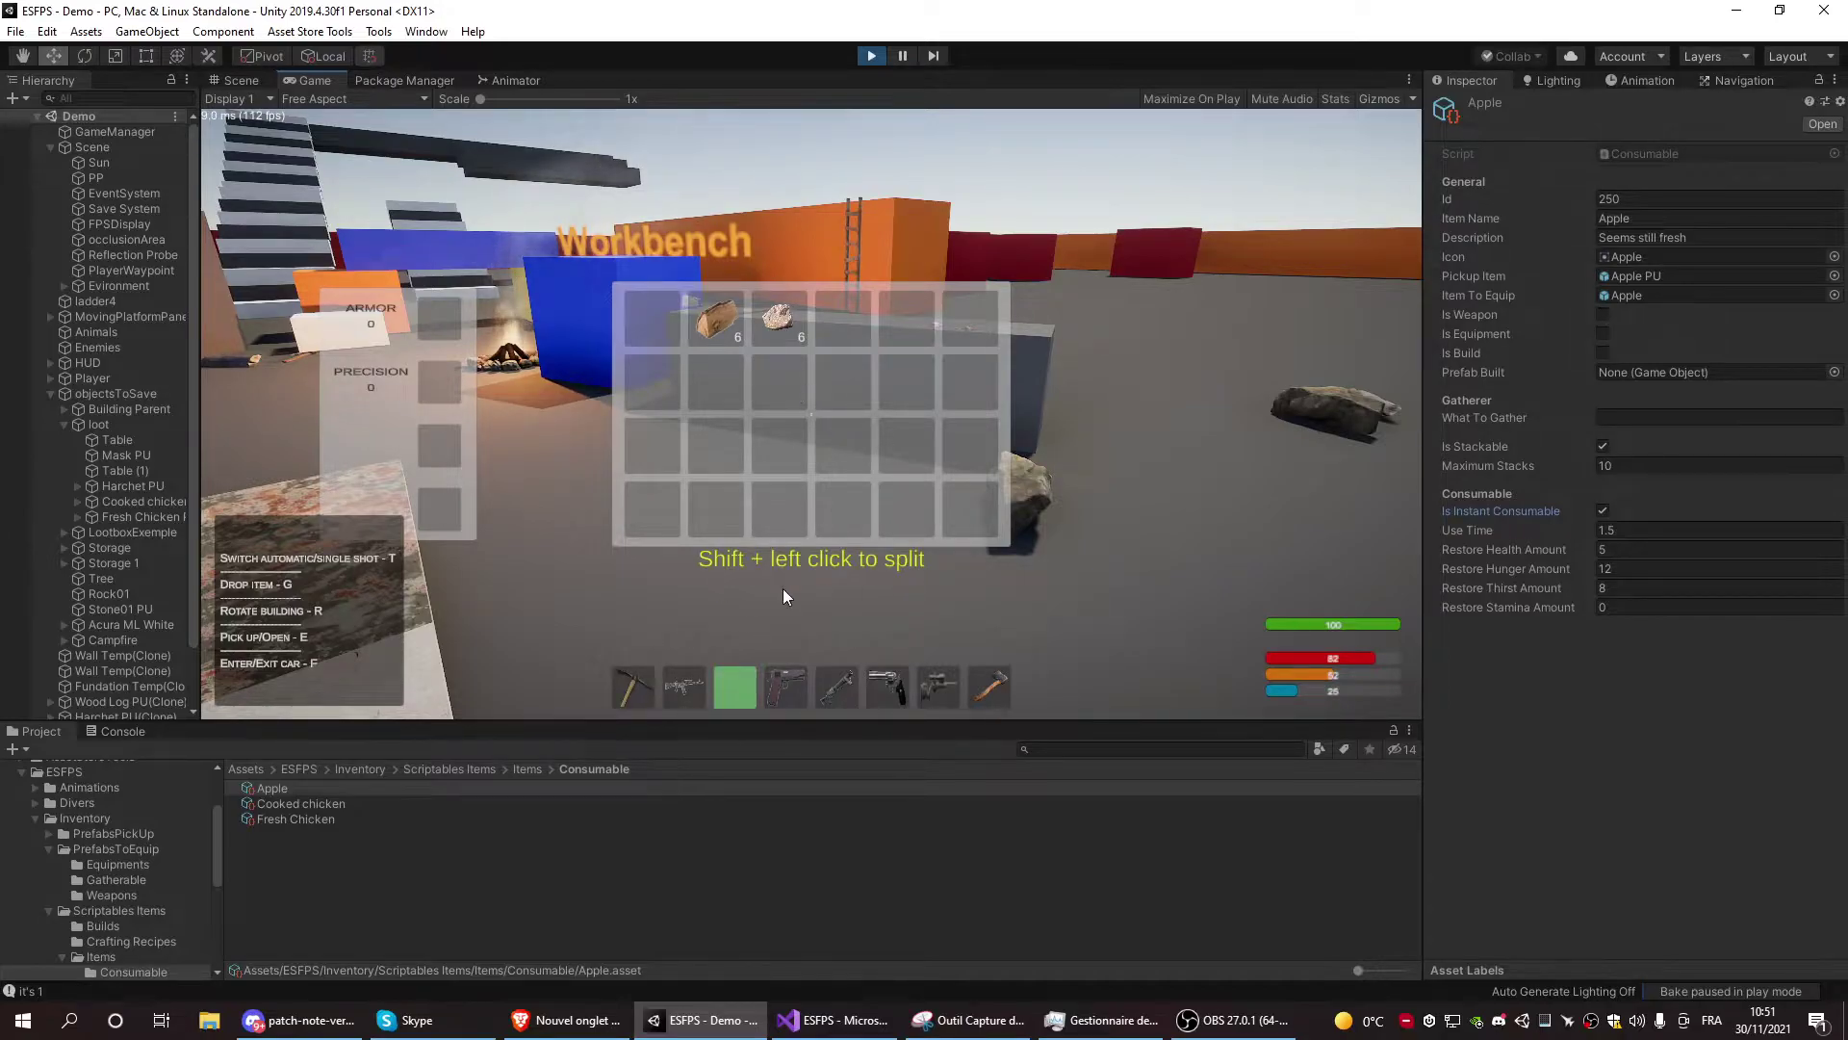
{"action": "key", "text": "Tab"}
Pick up a chicken from the grey table and eat one
{"action": "key", "text": "w"}
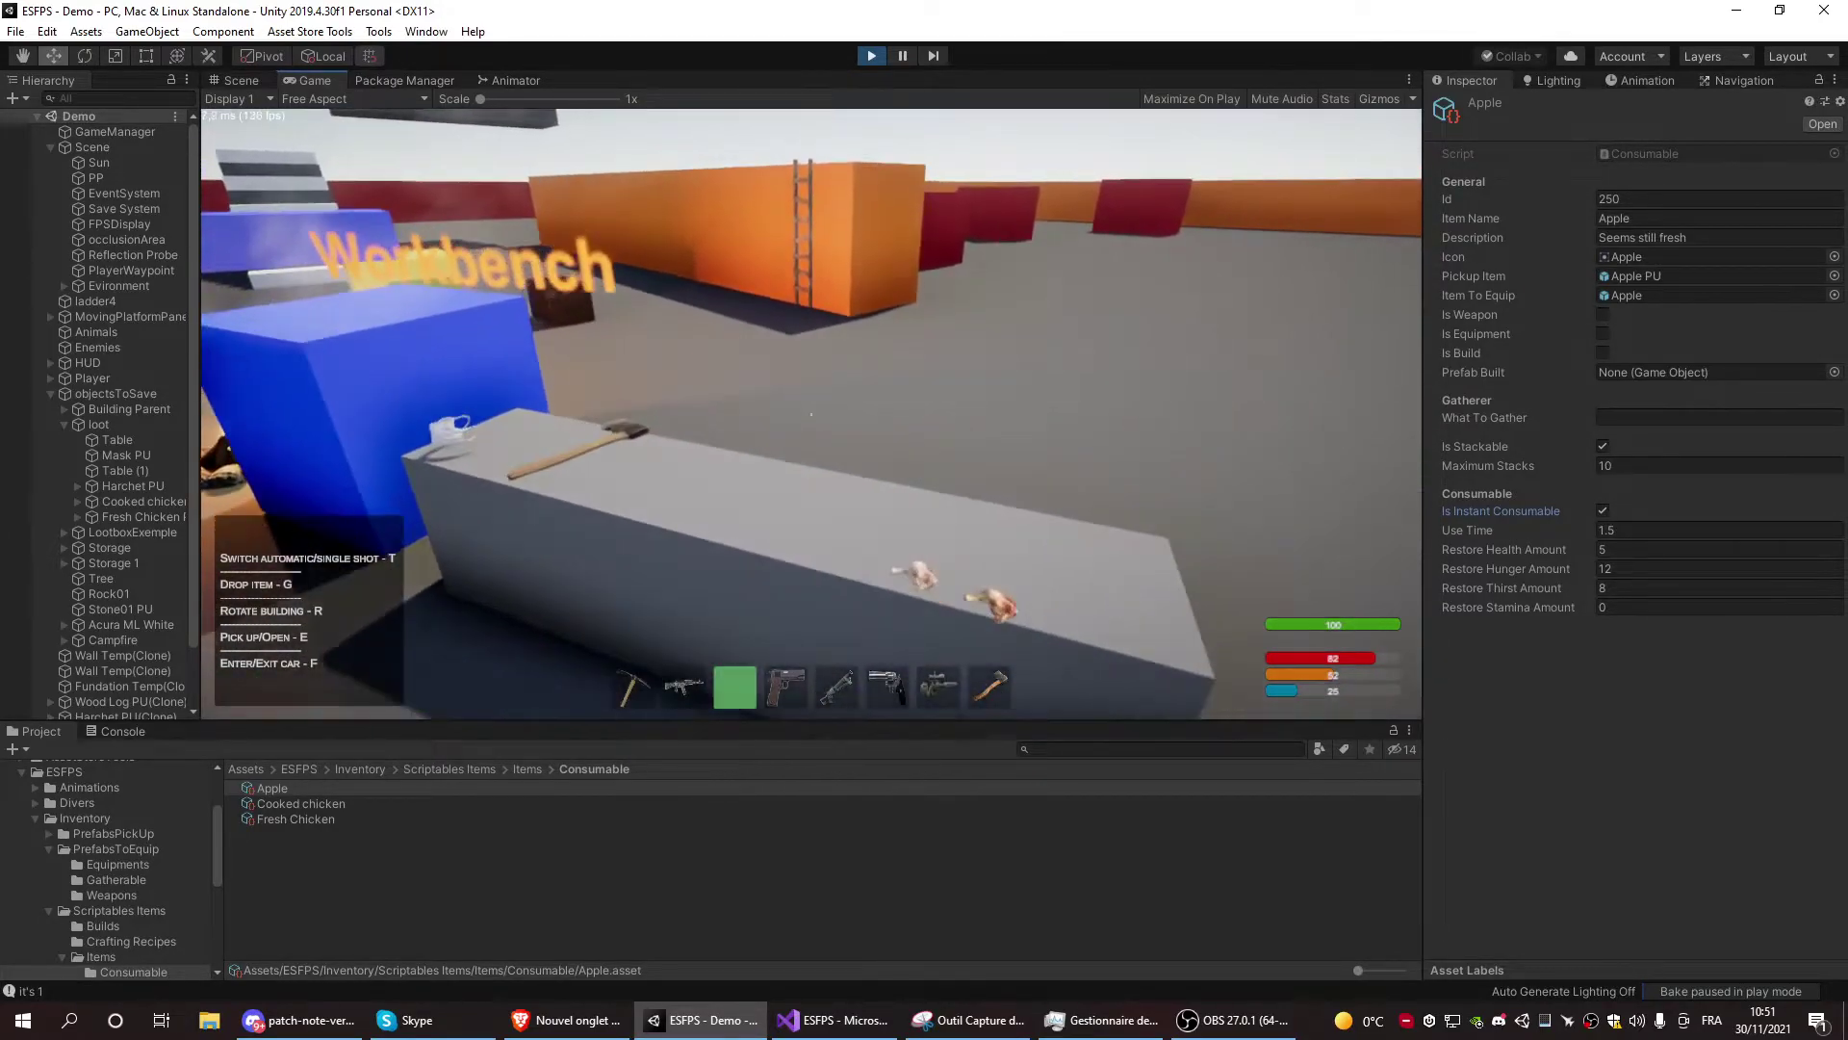
{"action": "key", "text": "w"}
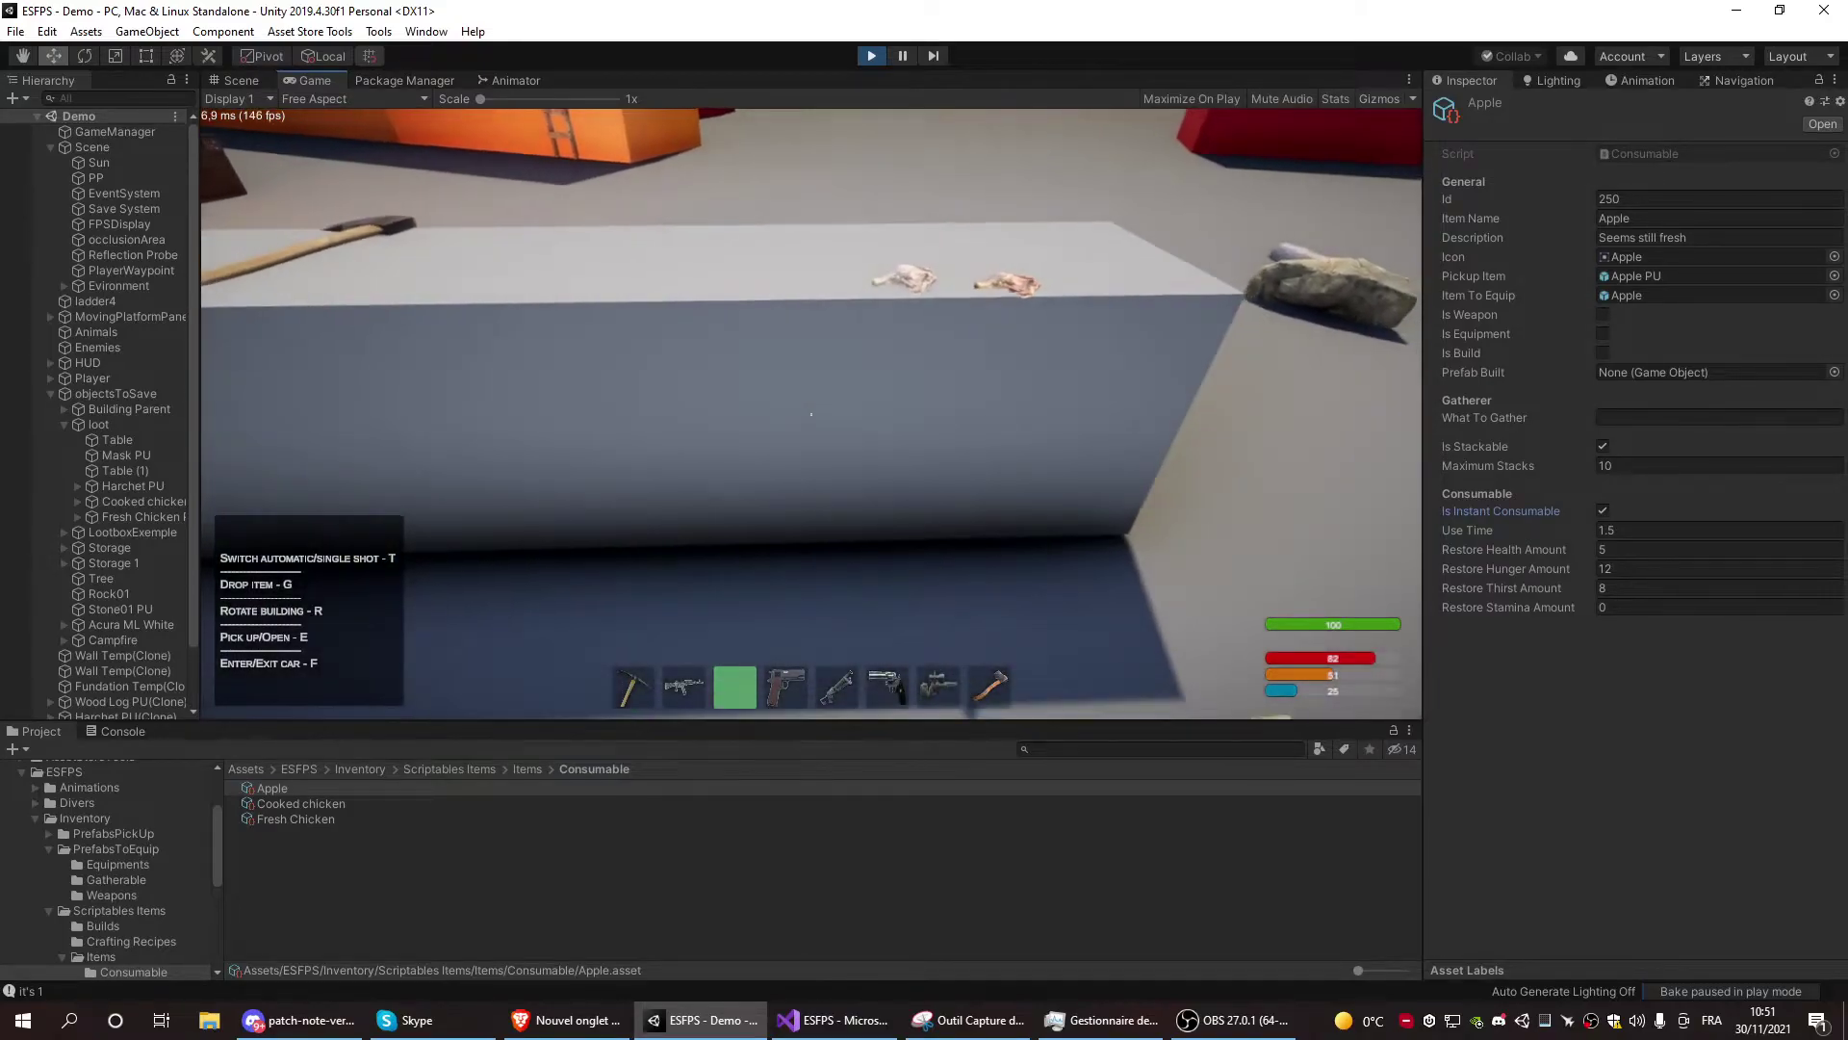
{"action": "key", "text": "e"}
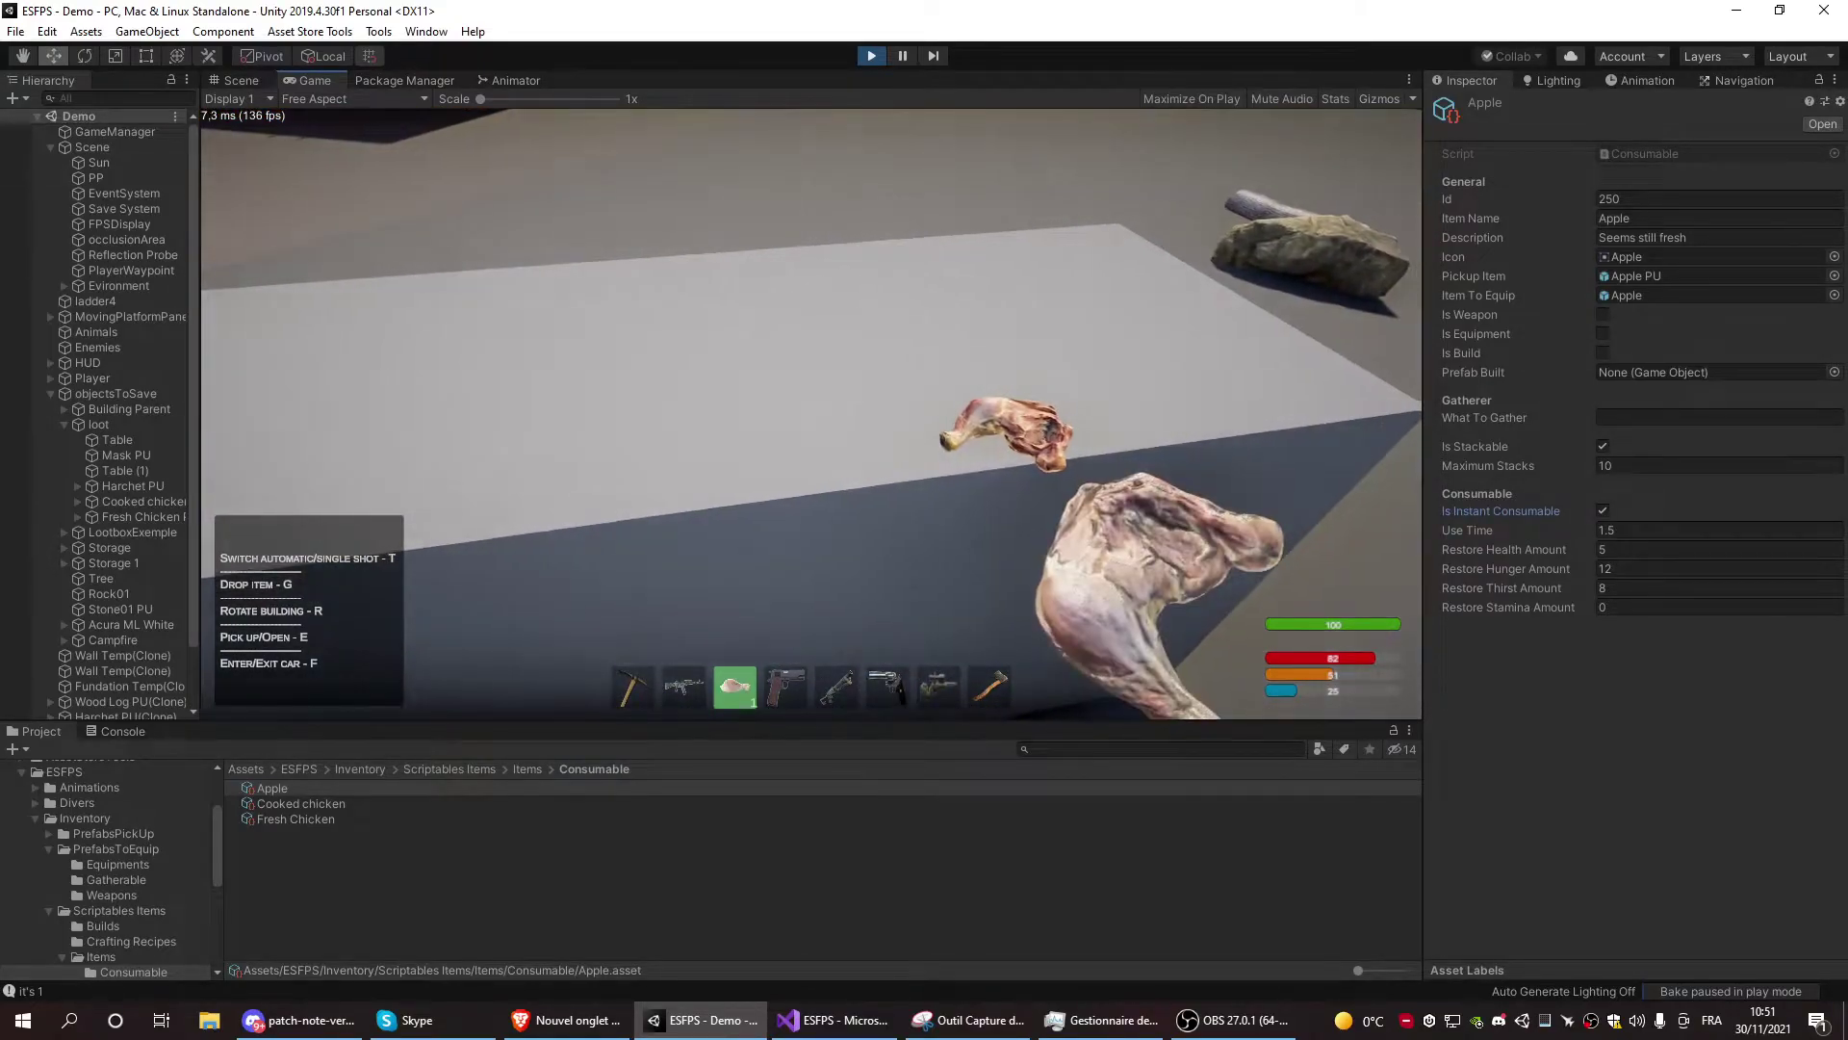
{"action": "key", "text": "Tab"}
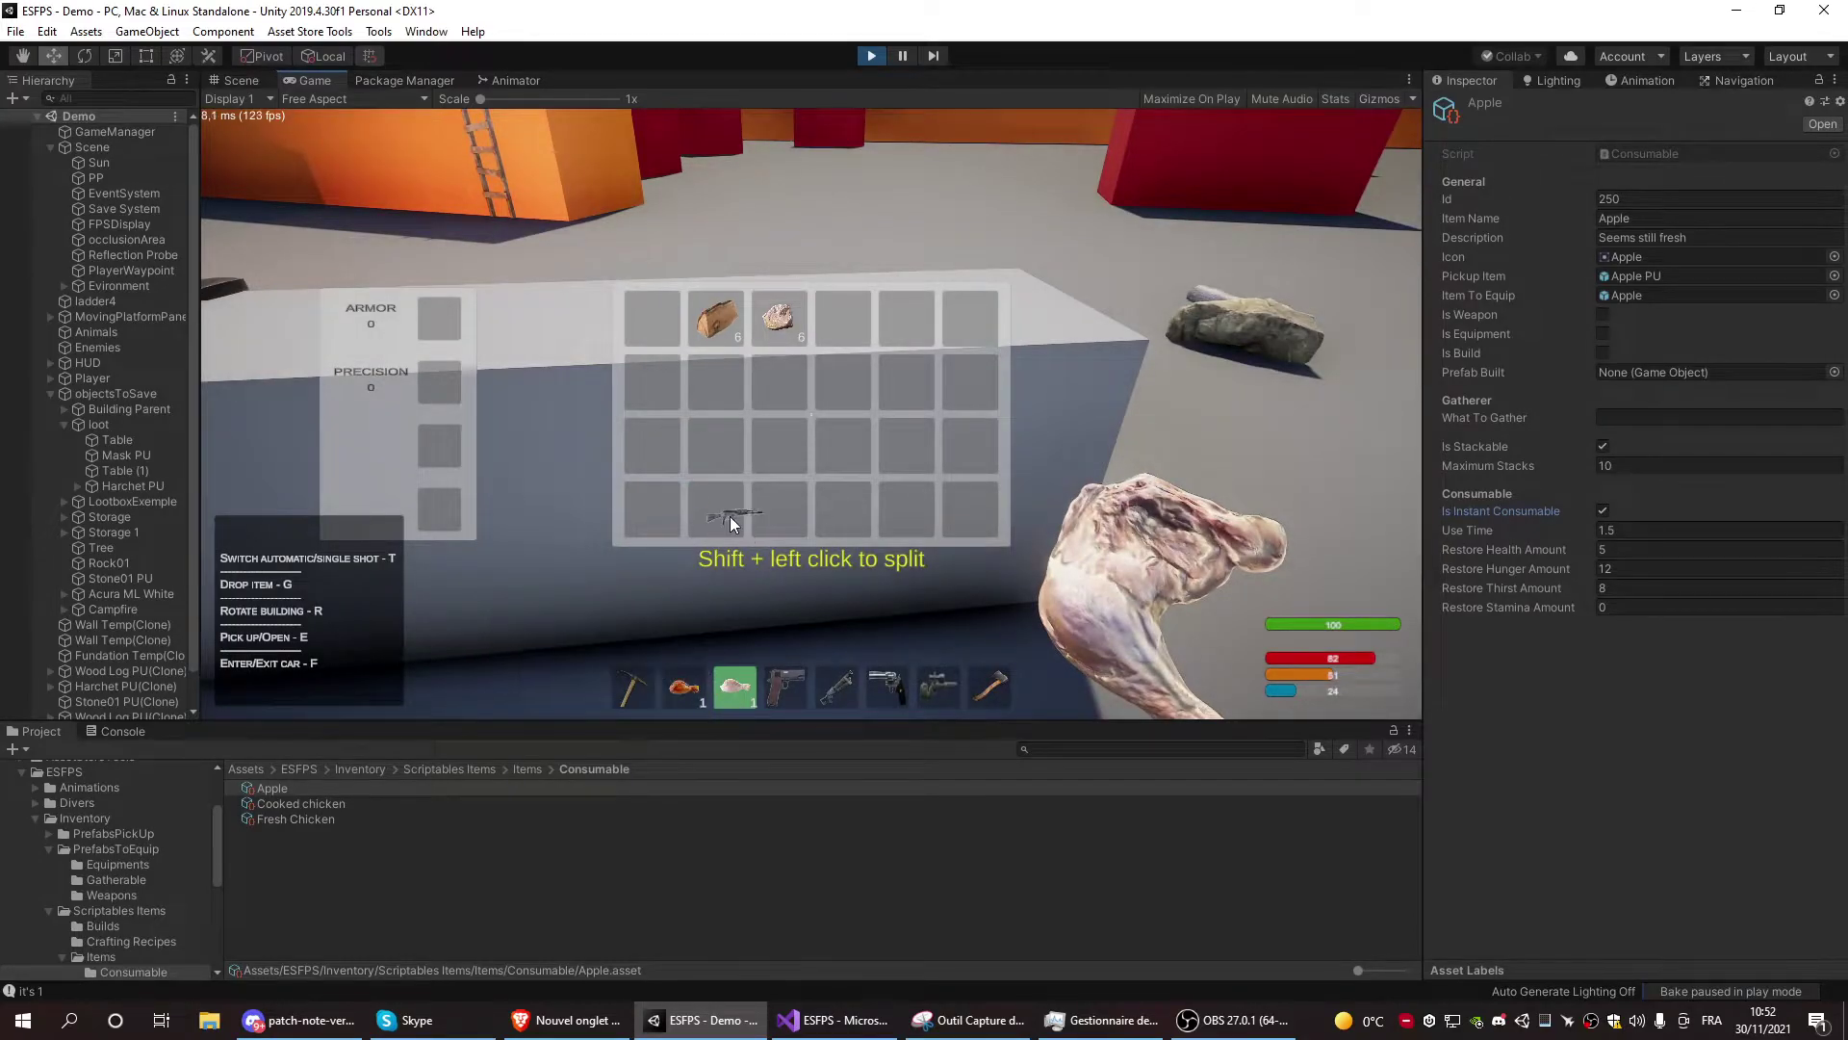
{"action": "key", "text": "Tab"}
{"action": "left_click", "coordinate": [812, 415]}
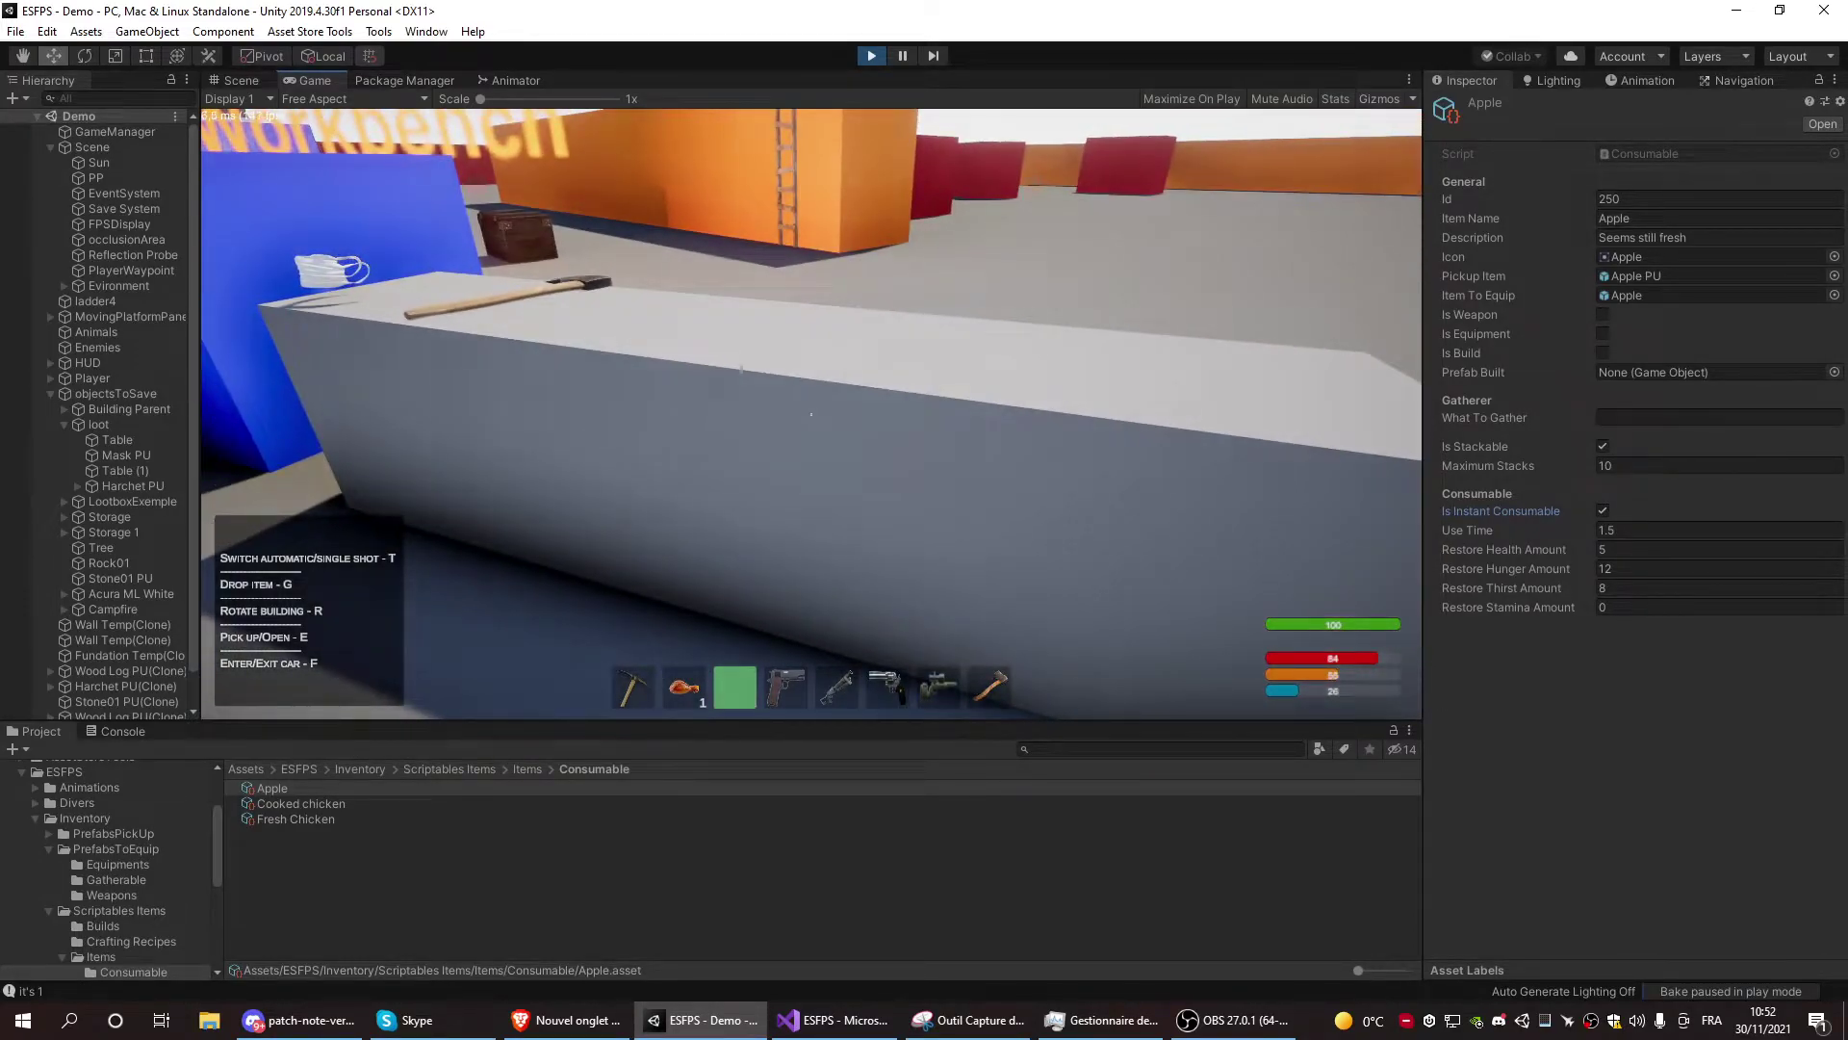
Back away from the workbench and turn toward the campfire
{"action": "key", "text": "s"}
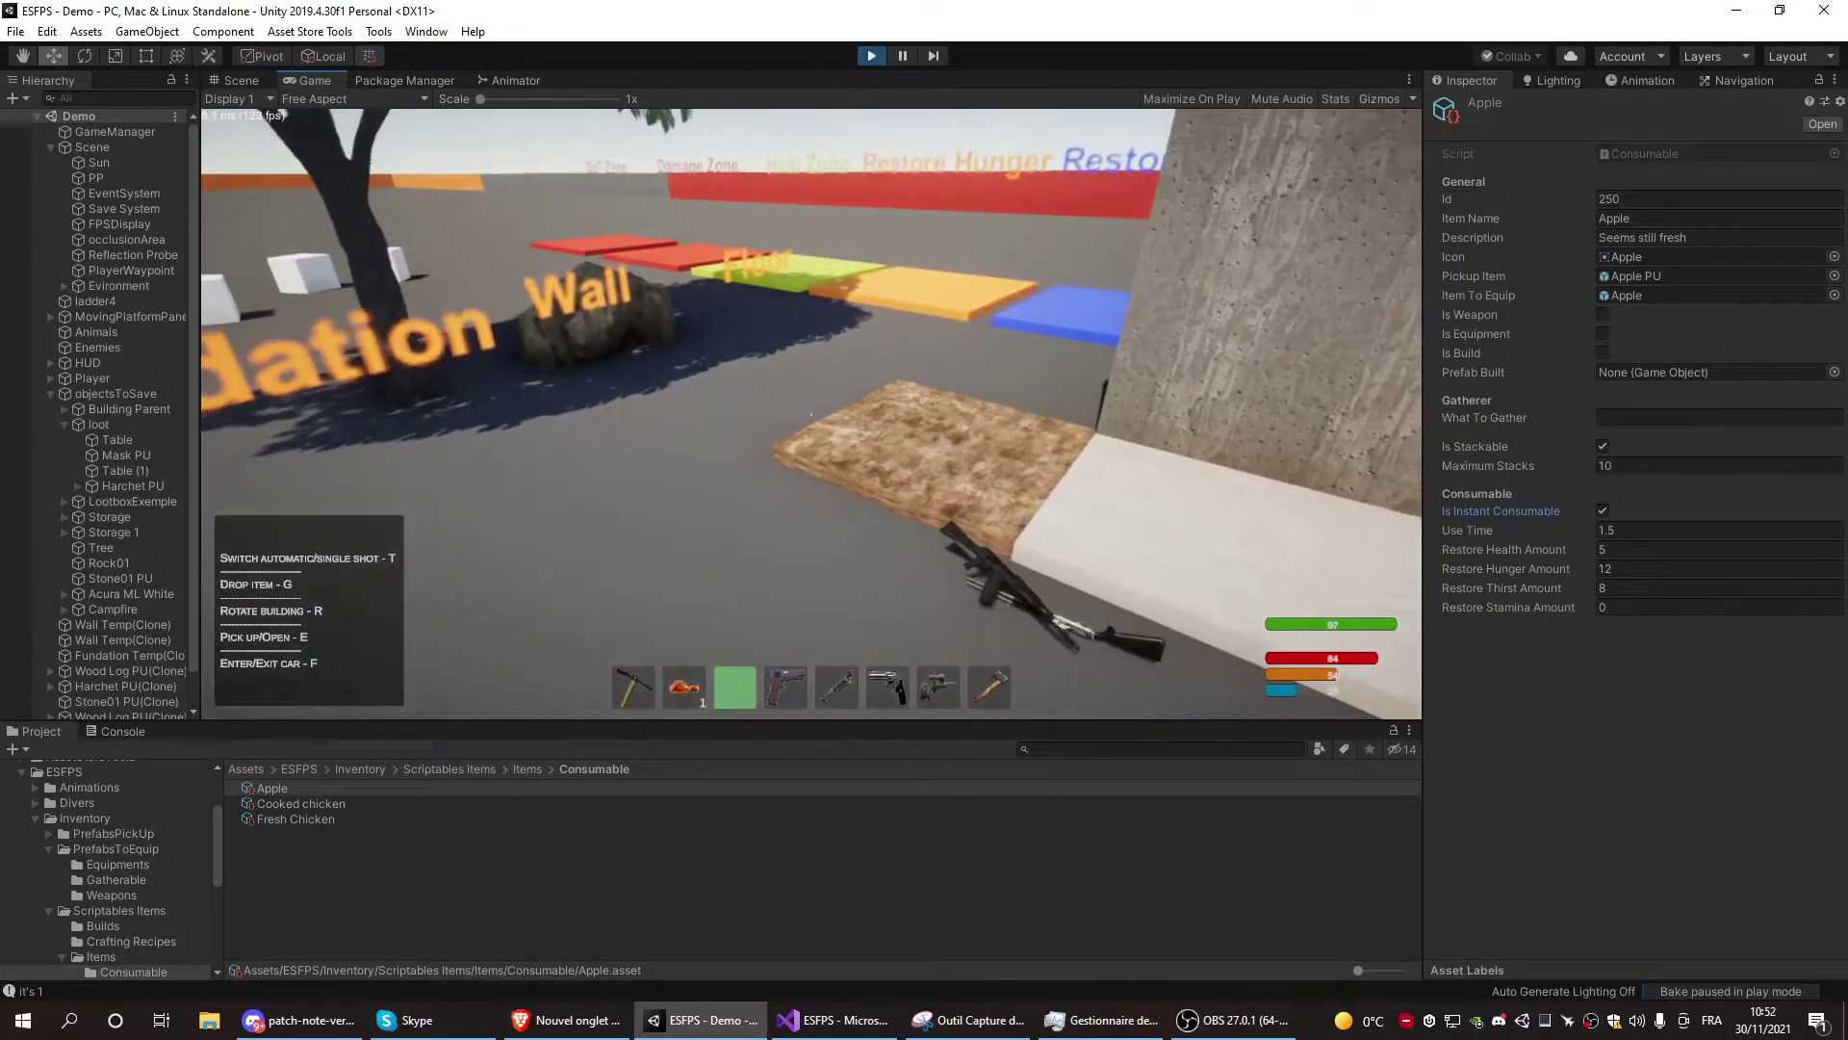
{"action": "key", "text": "Tab"}
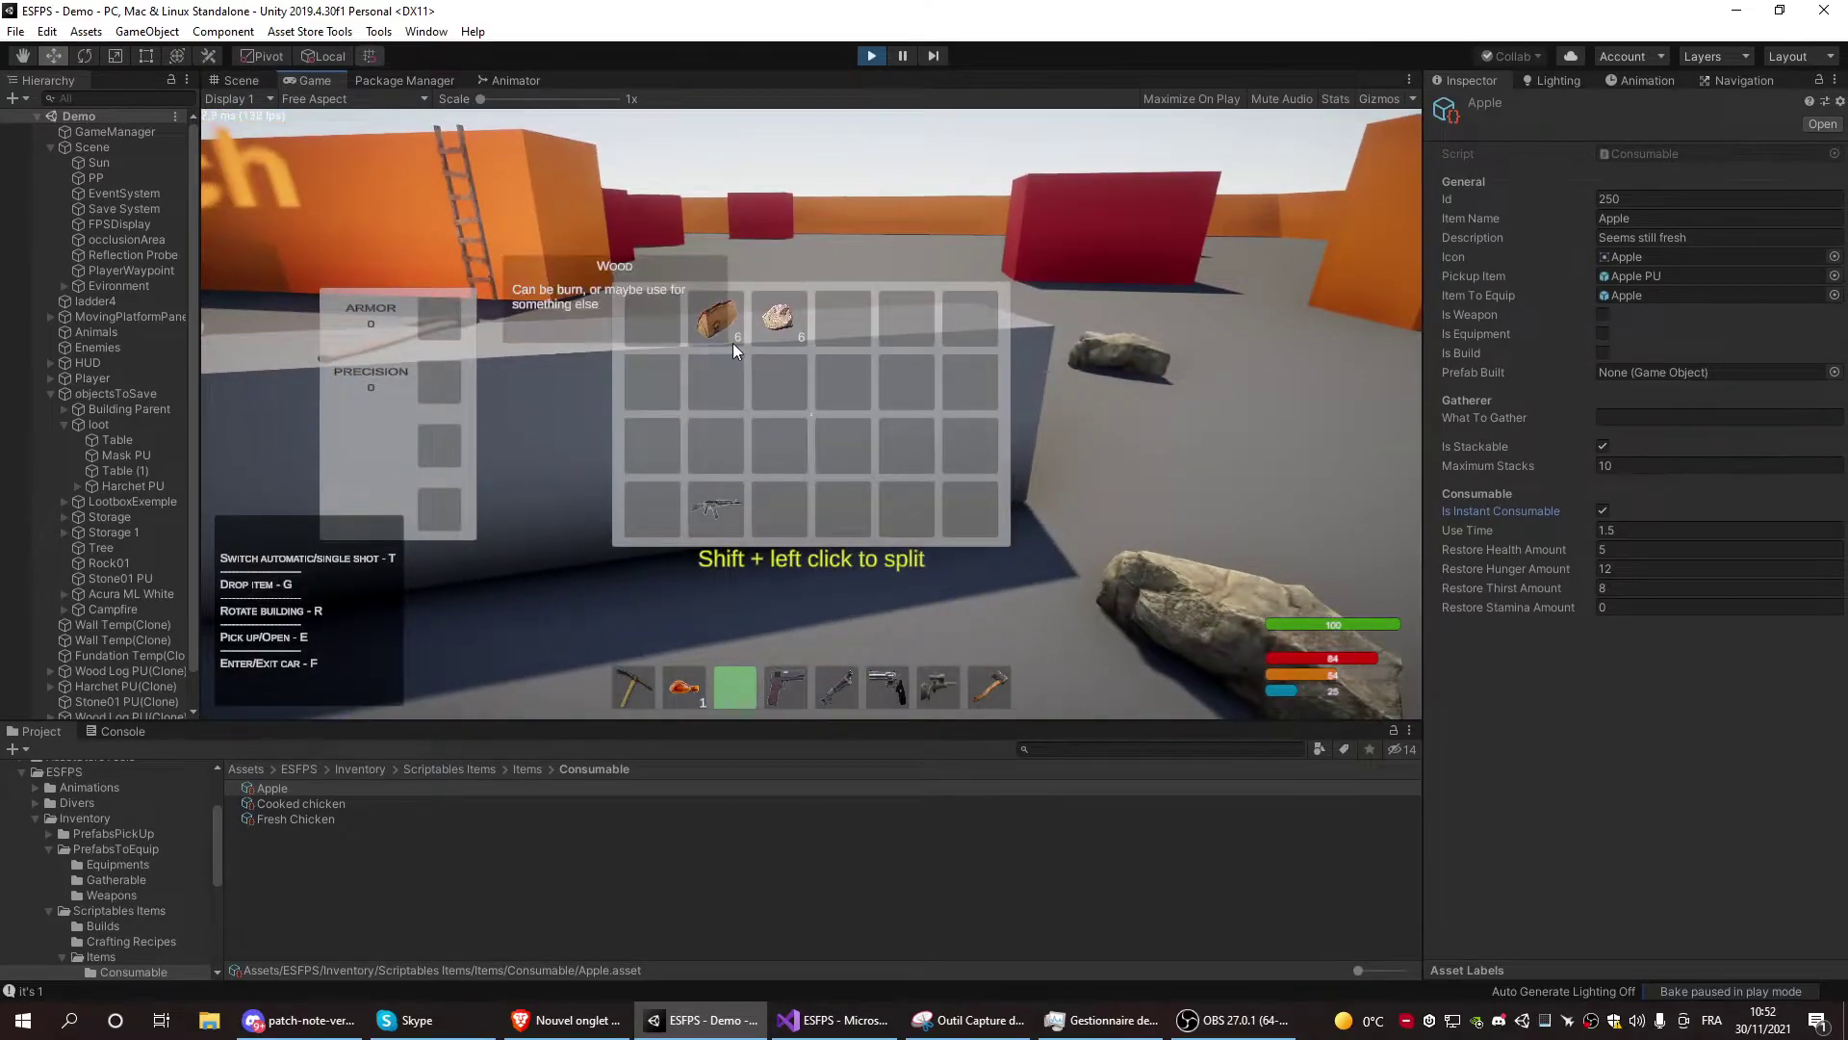
{"action": "key", "text": "Tab"}
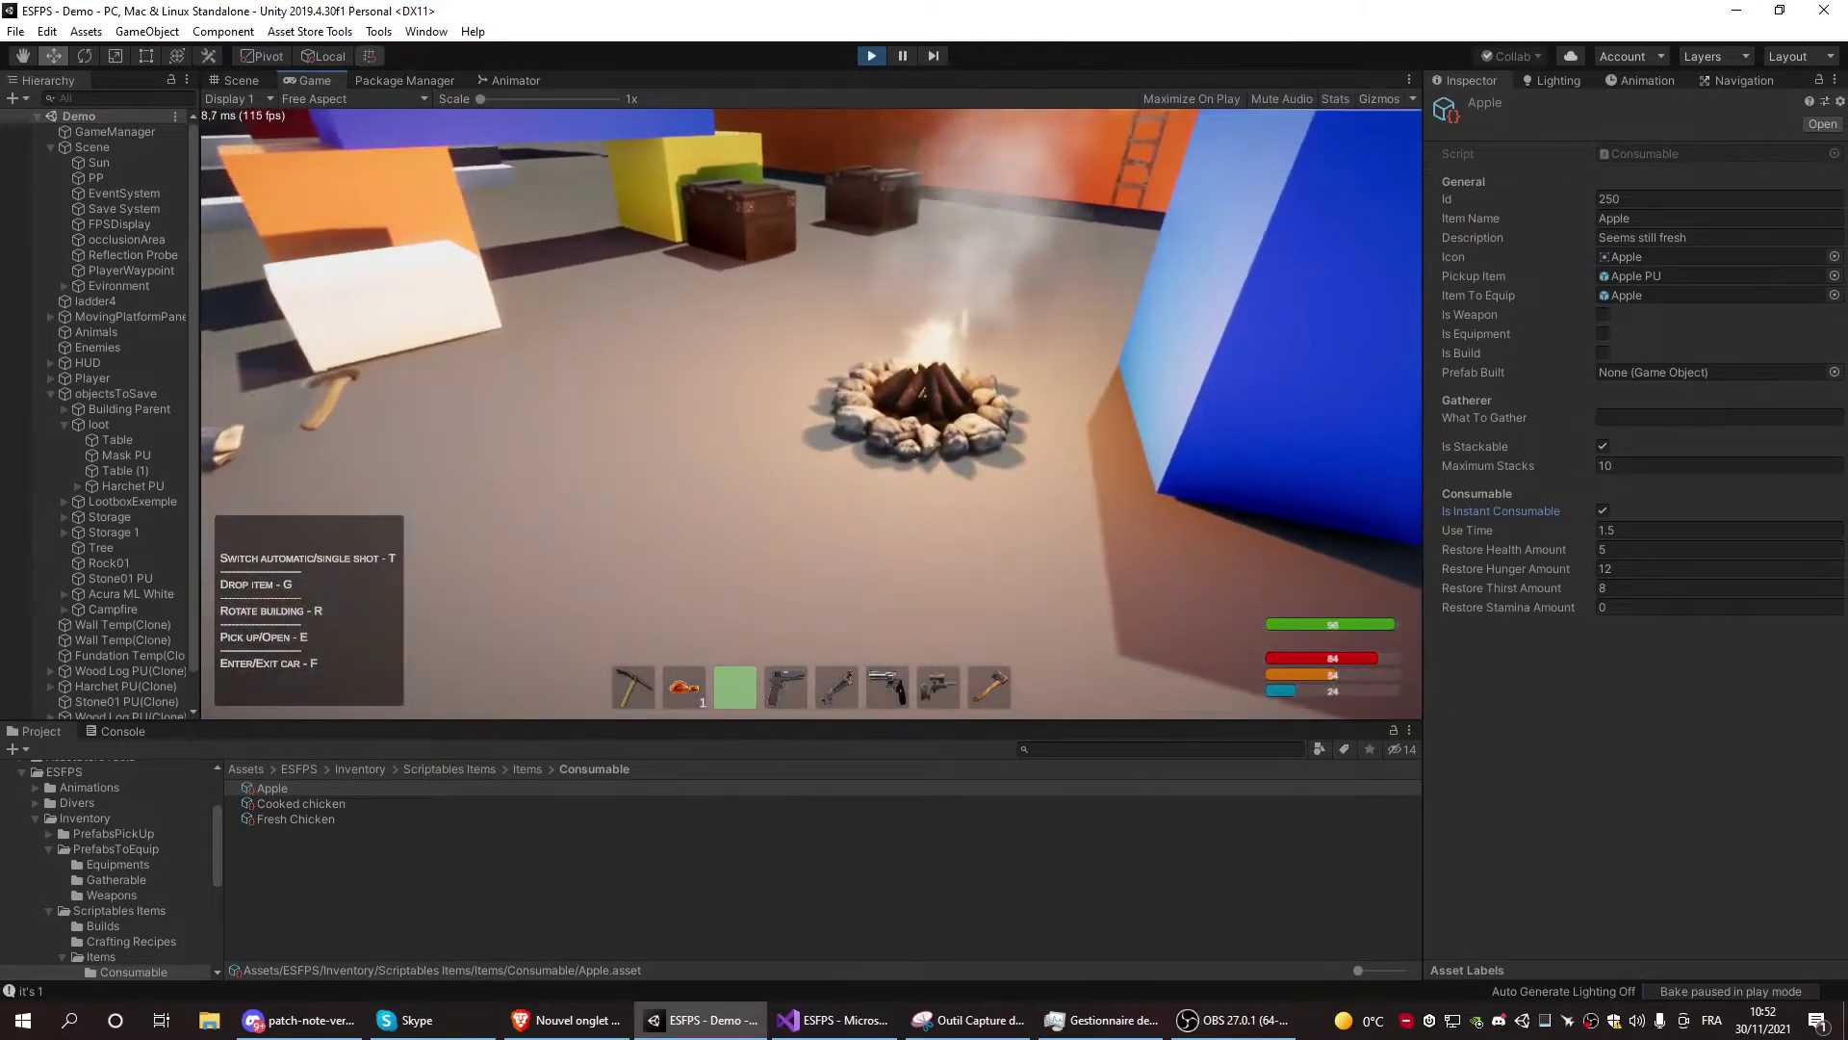
Walk to the campfire and view its cooking station
{"action": "key", "text": "w"}
{"action": "key", "text": "e"}
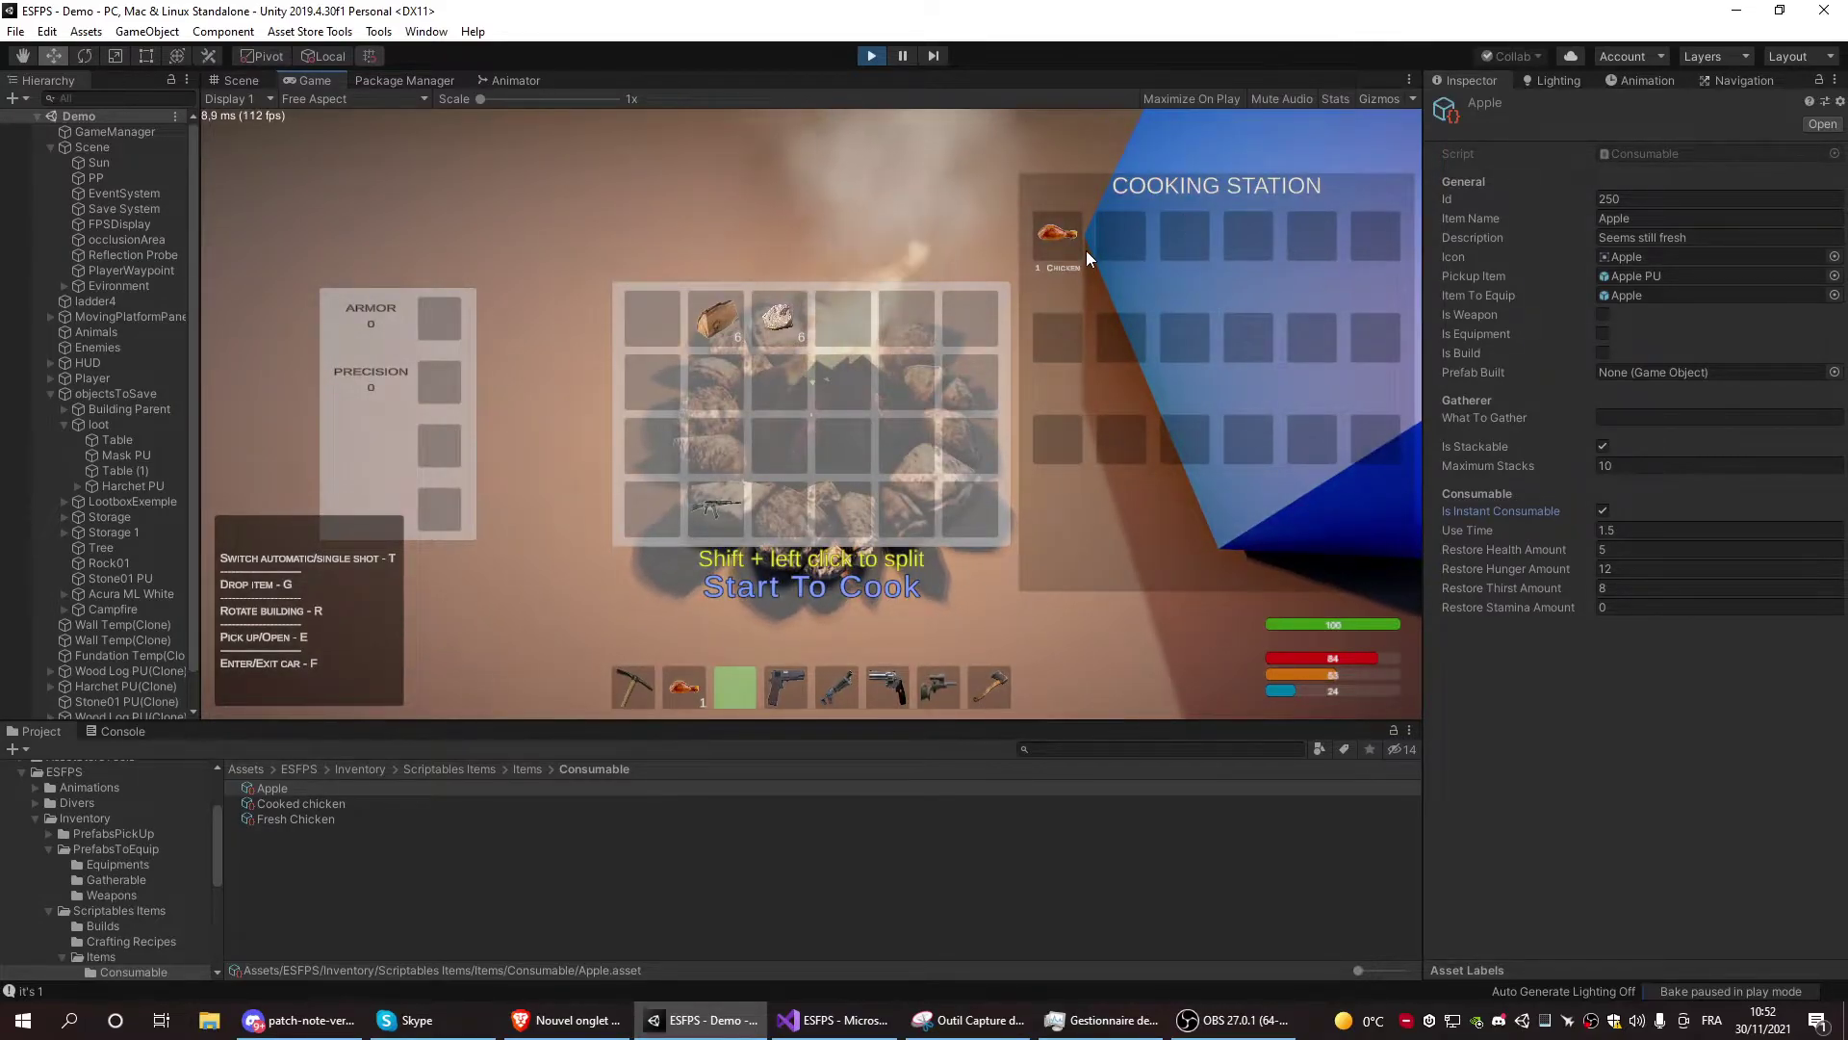
{"action": "key", "text": "e"}
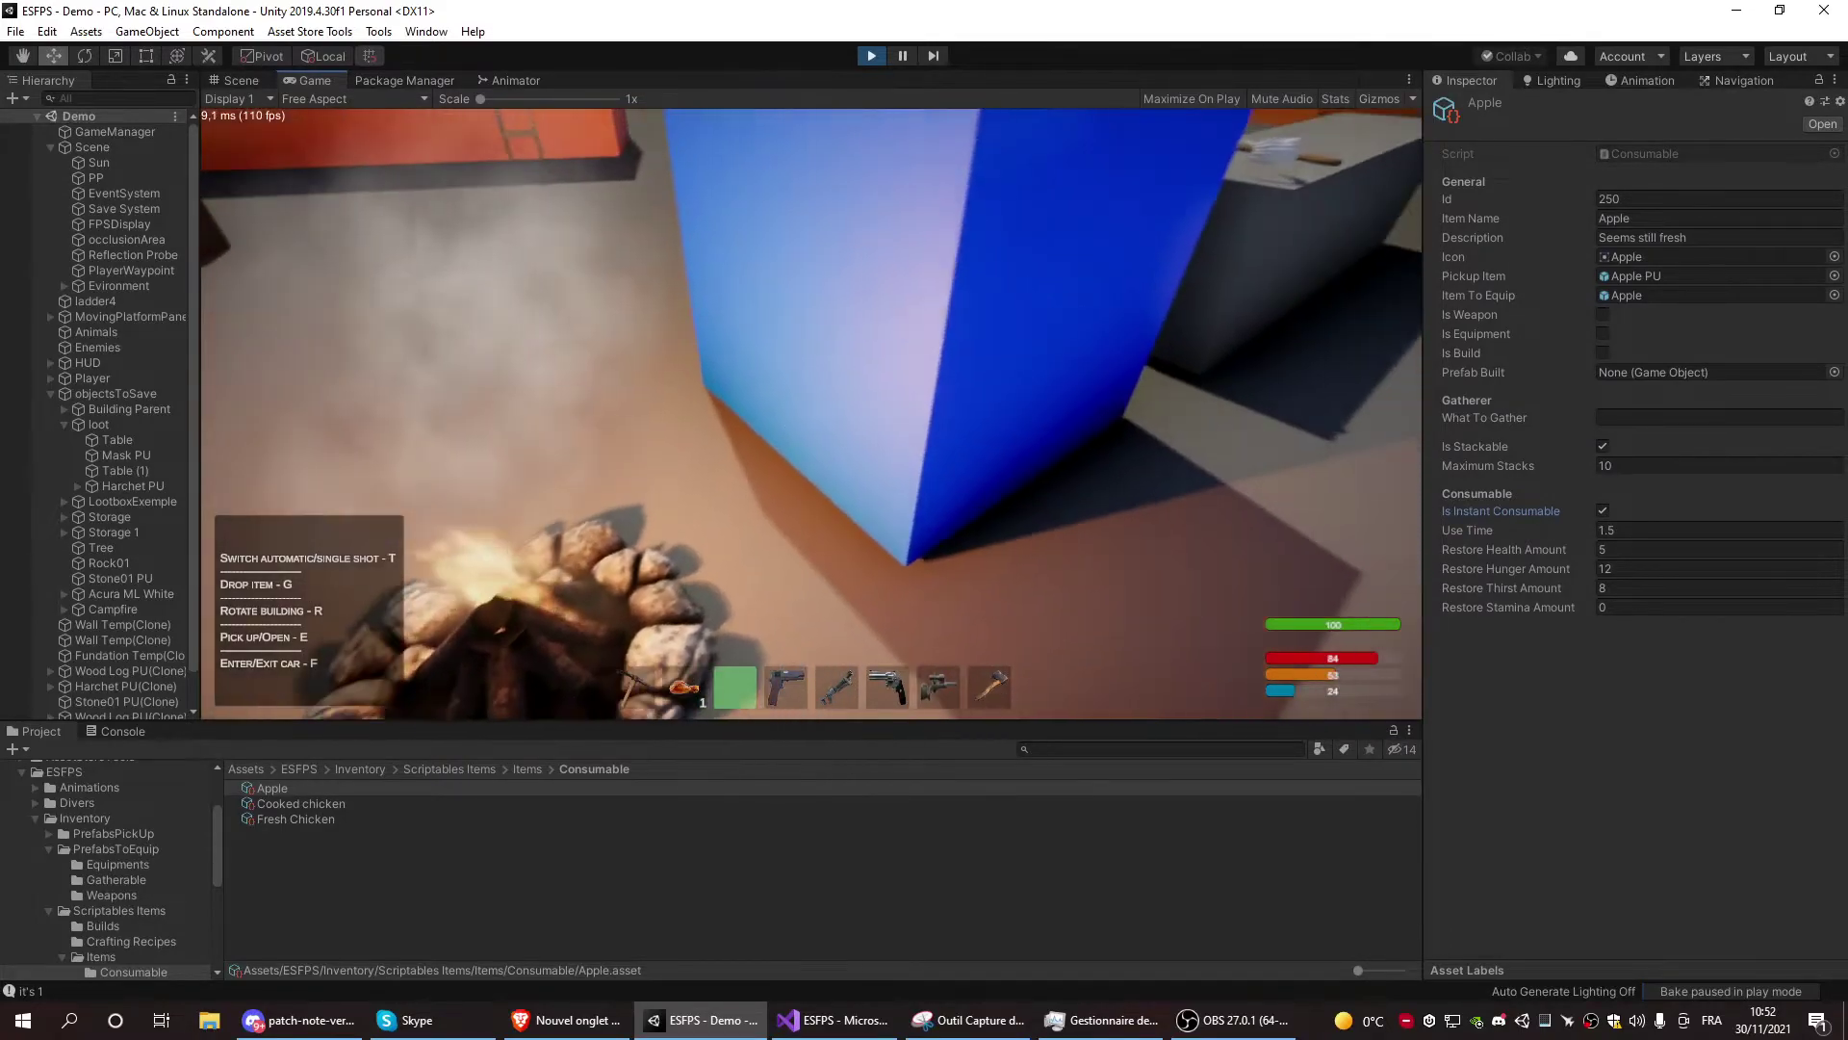
View the workbench crafting panel, then open the inventory holding 6 wood and 6 stone
{"action": "key", "text": "e"}
{"action": "key", "text": "e"}
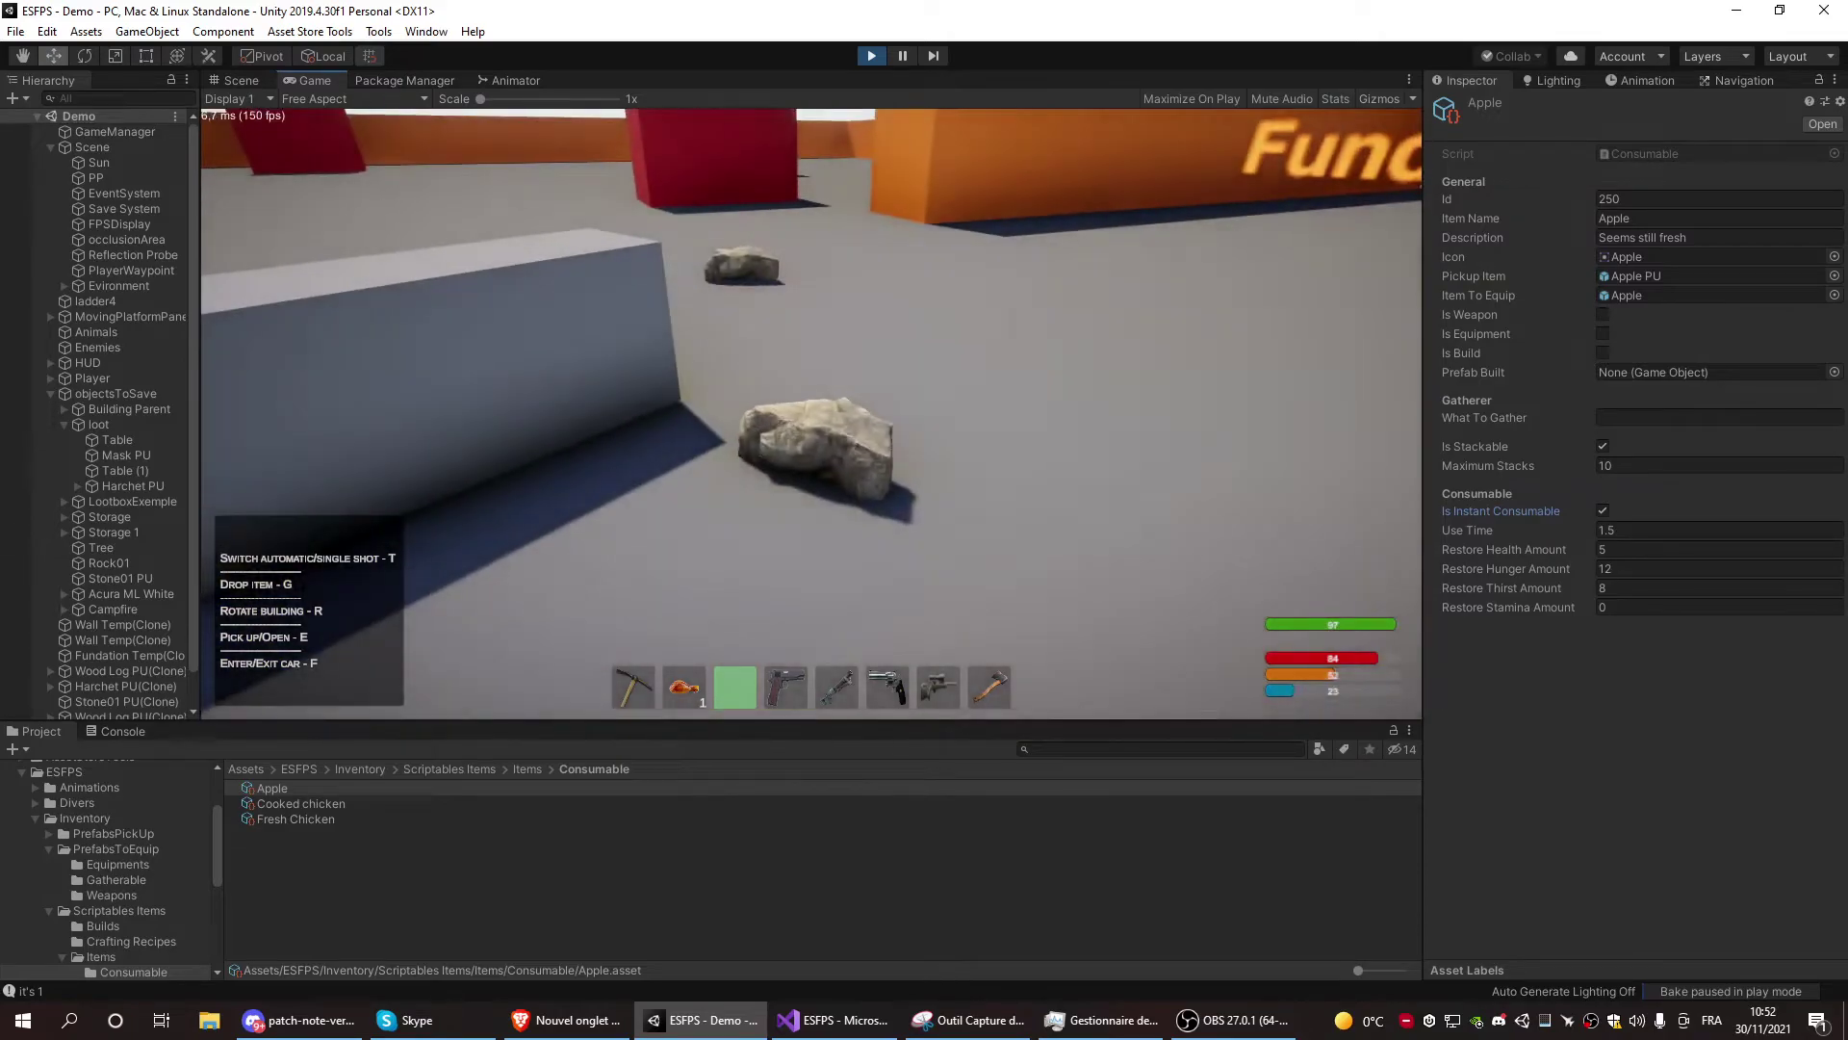
{"action": "key", "text": "Tab"}
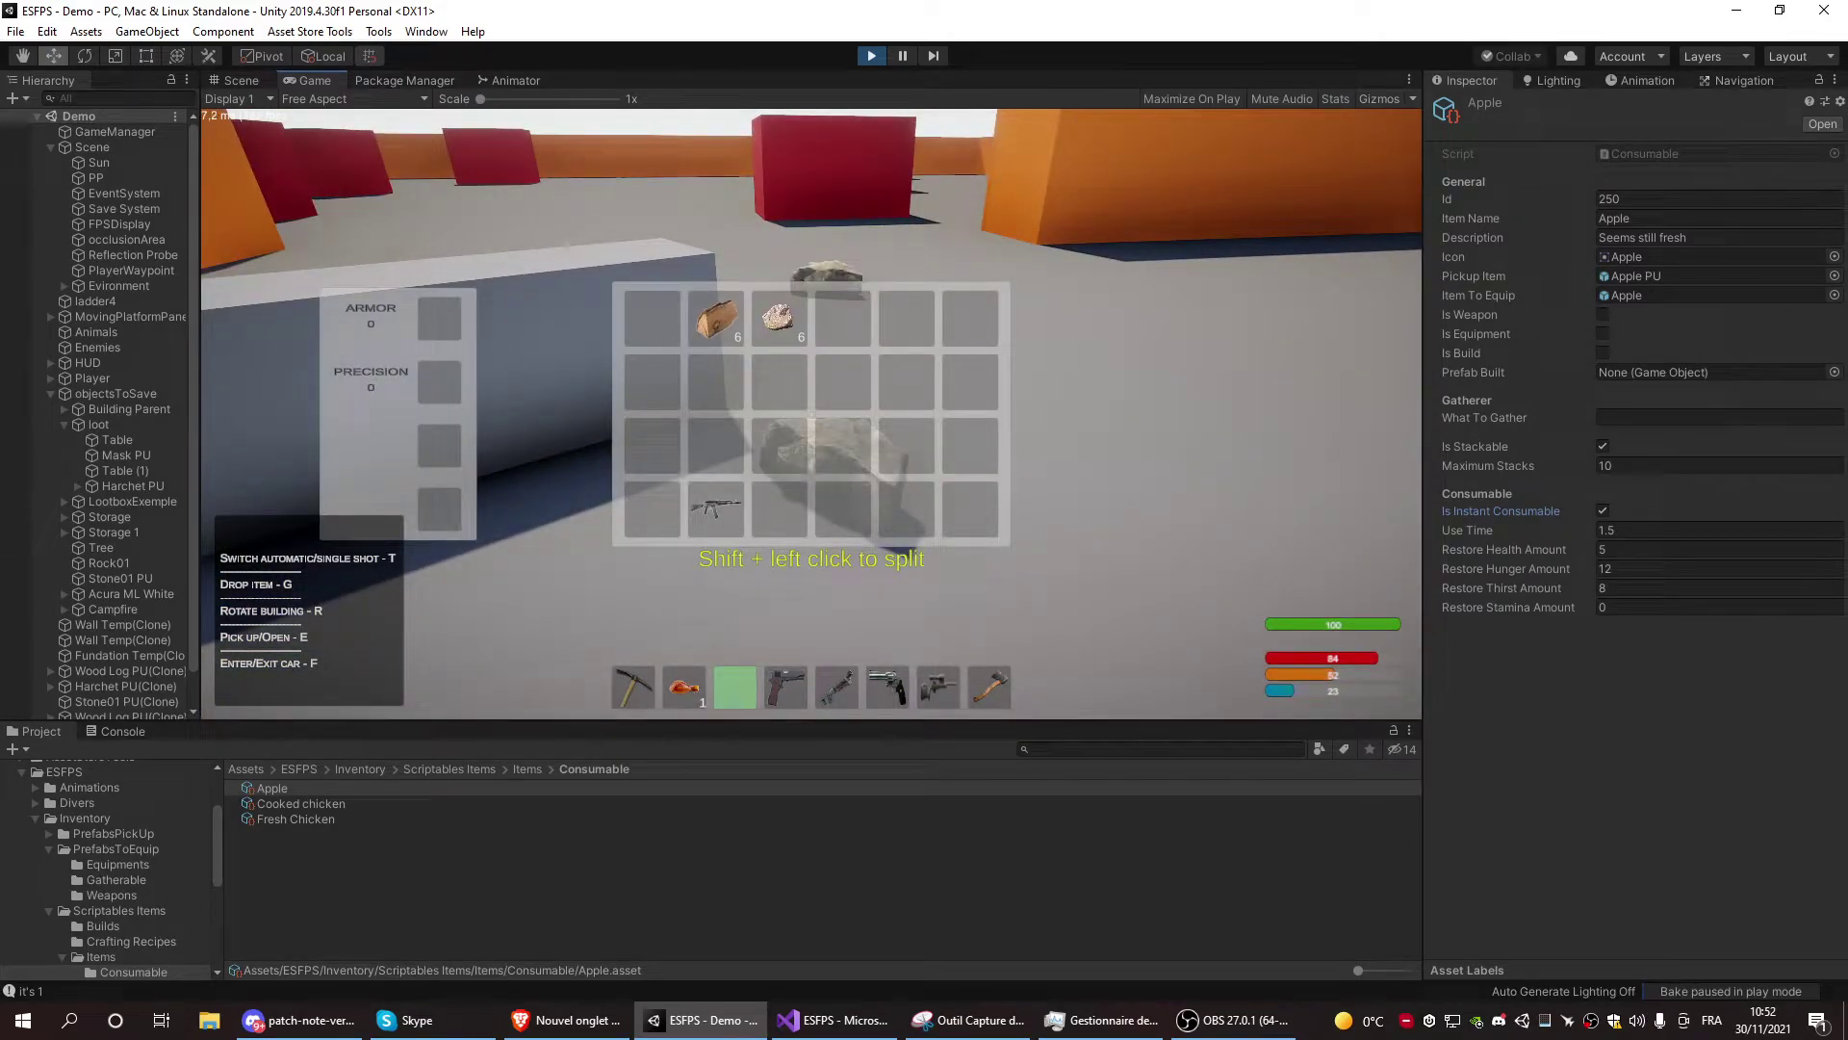
{"action": "key", "text": "alt+Tab"}
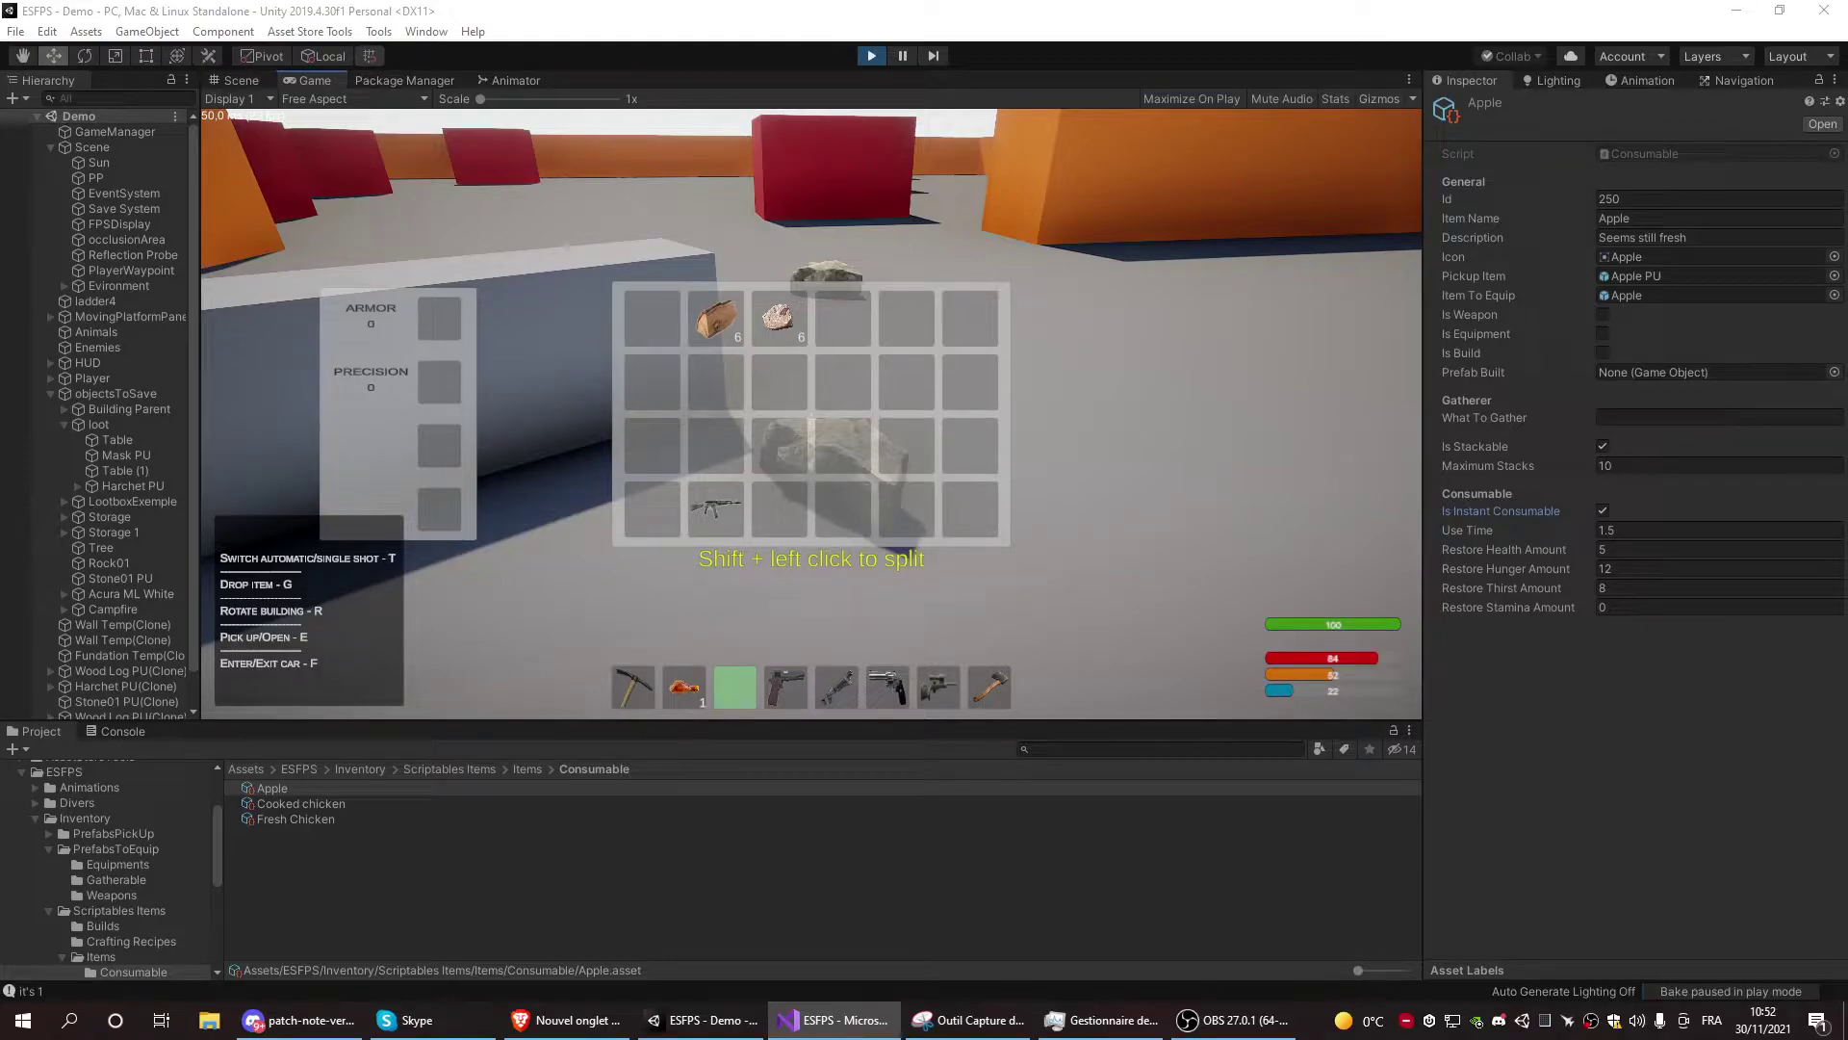
Stop and restart the game in the Unity editor
{"action": "left_click", "coordinate": [842, 16]}
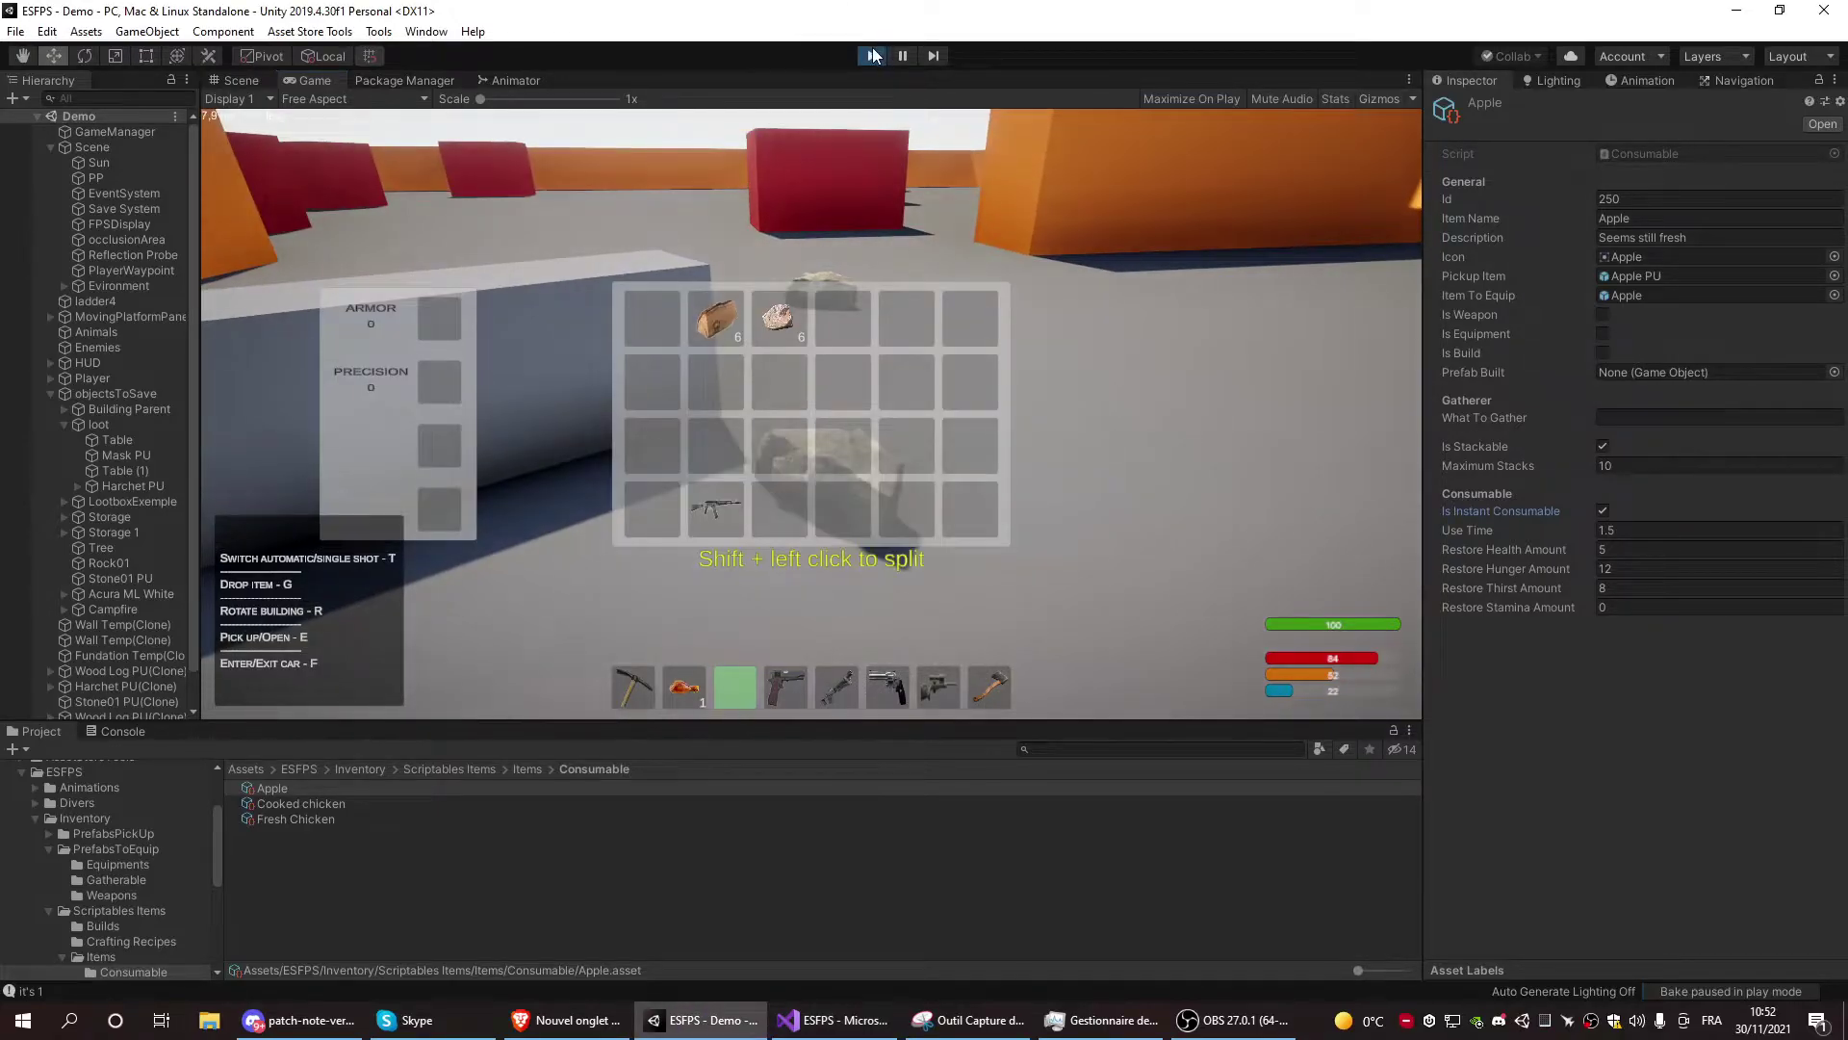
{"action": "left_click", "coordinate": [871, 58]}
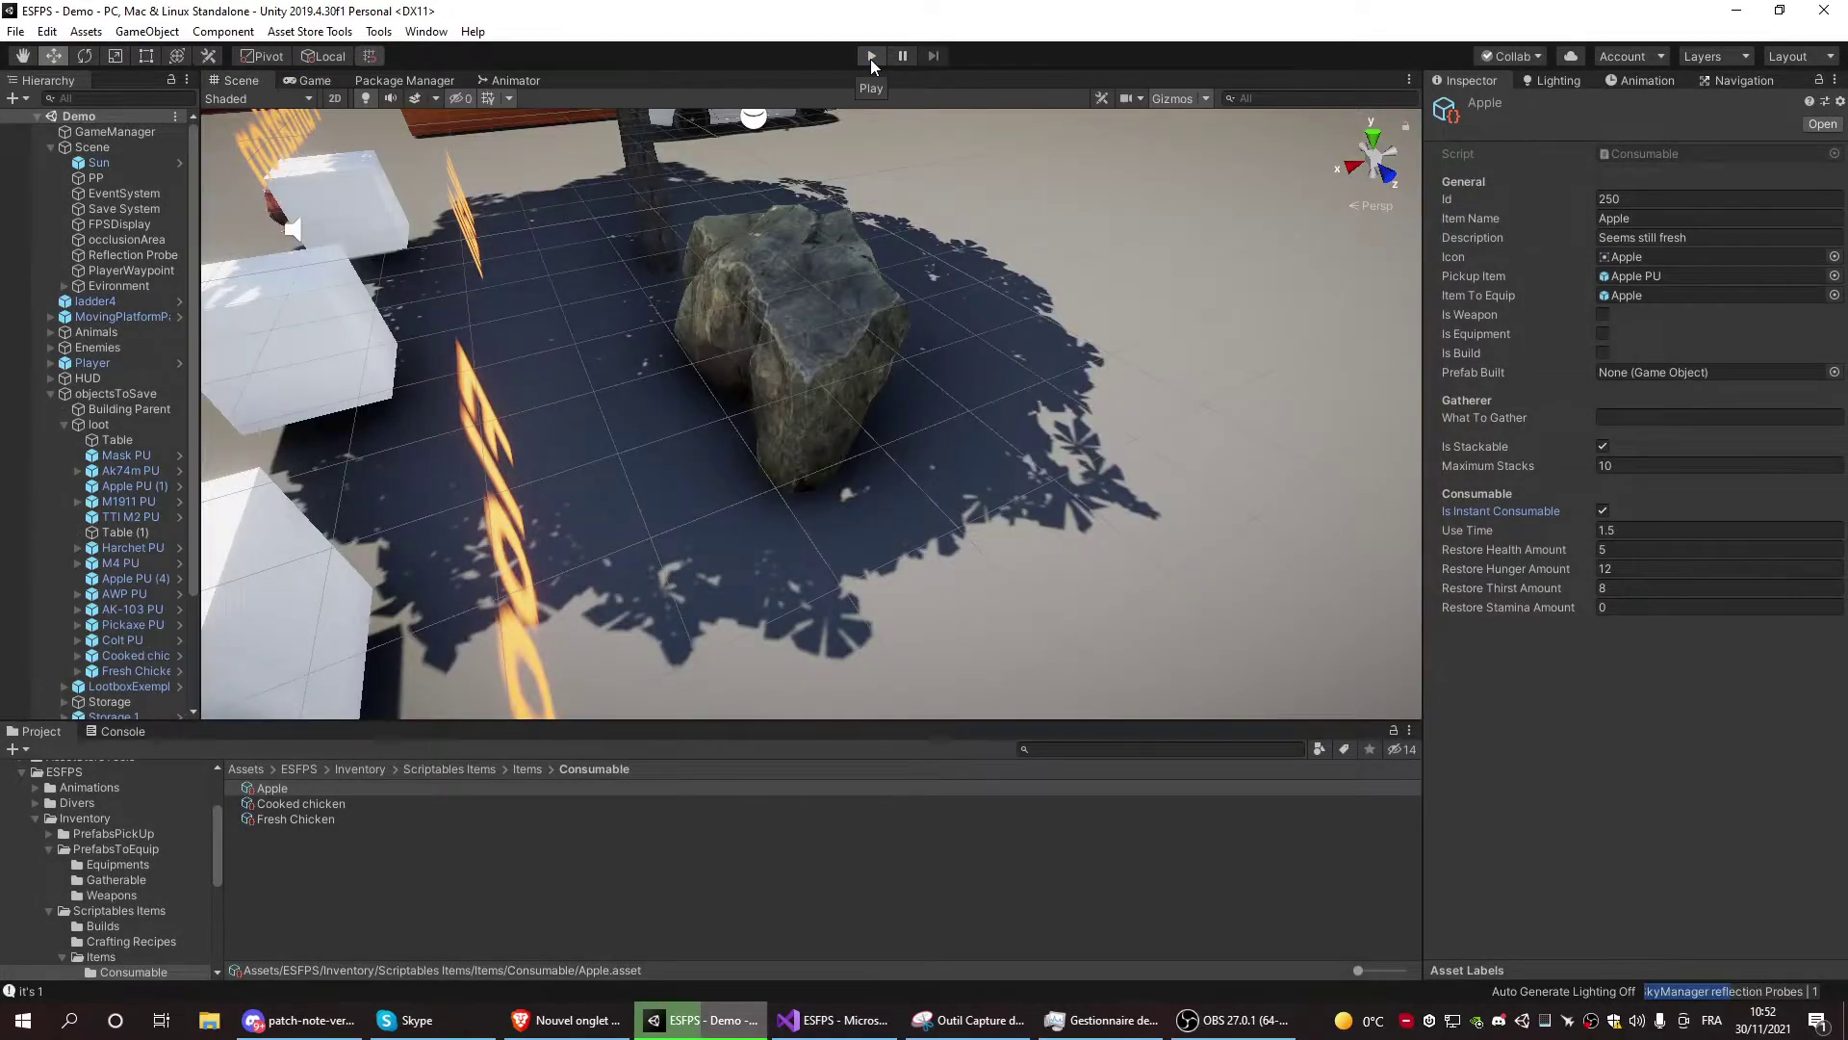
{"action": "left_click", "coordinate": [871, 58]}
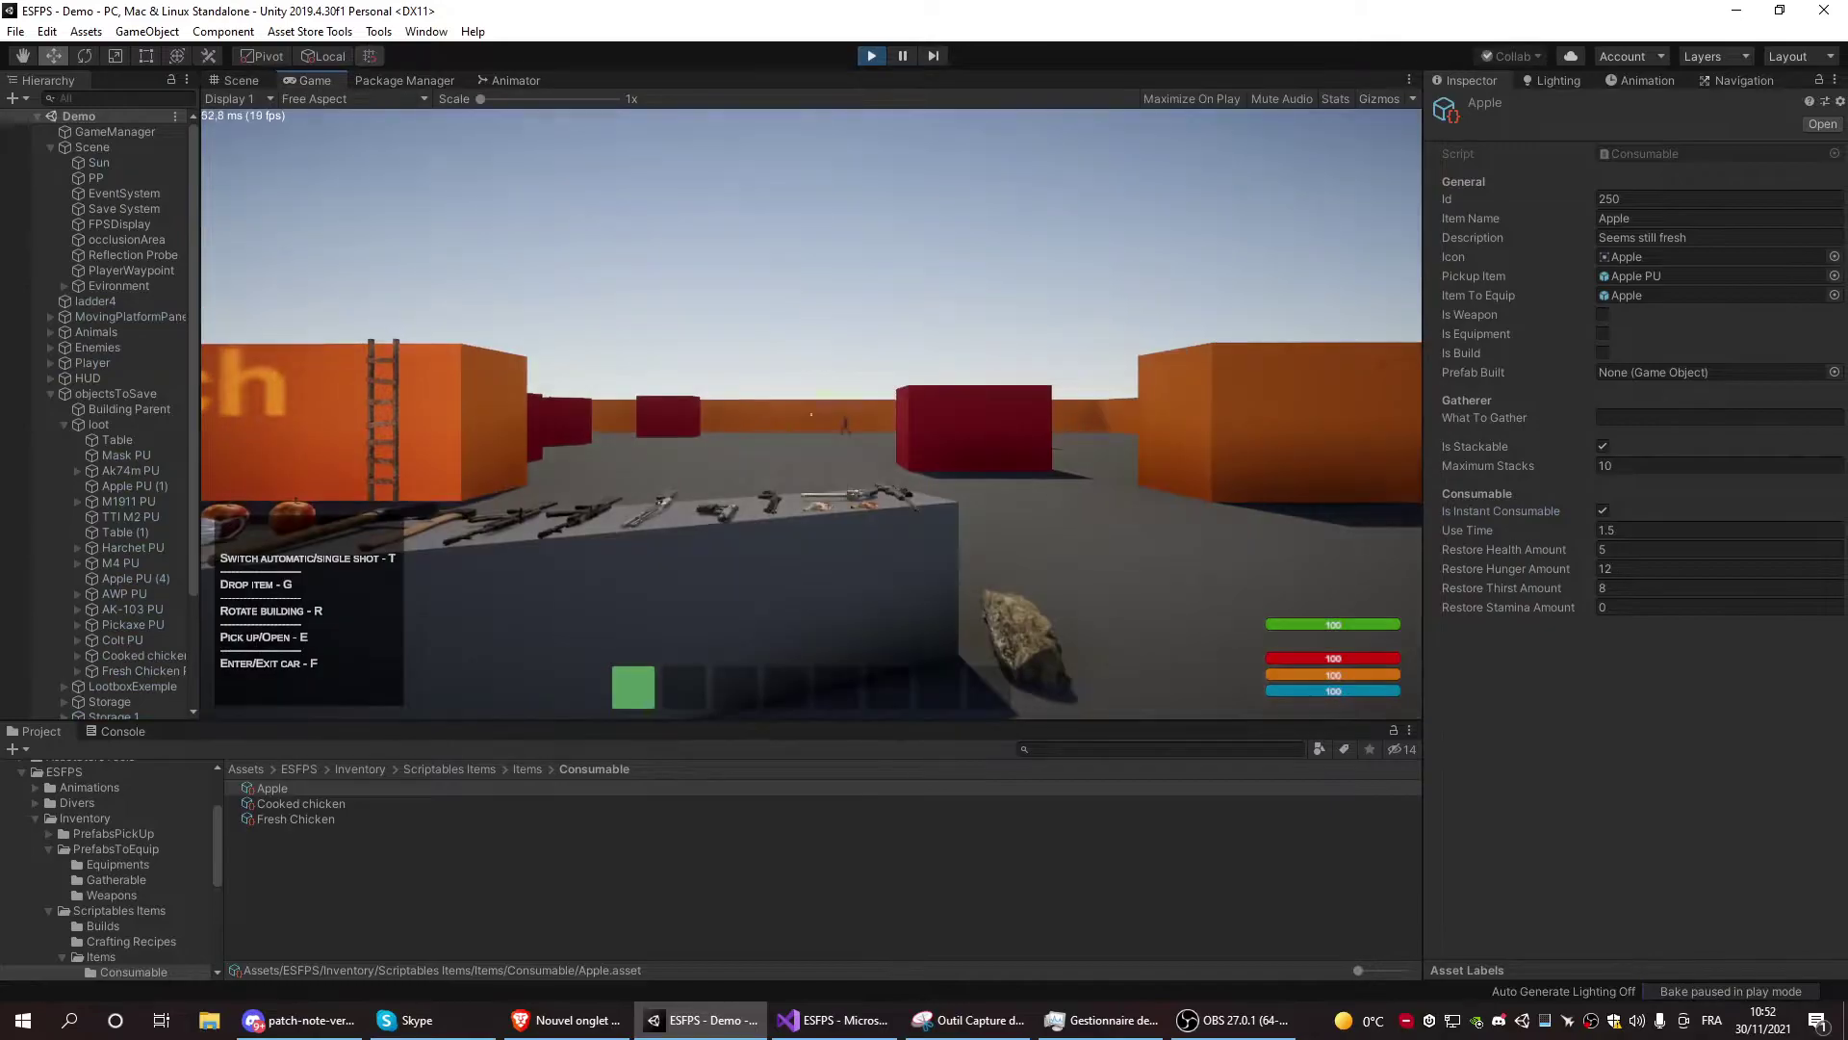
Pick up a chicken, take the cooked chicken from the campfire, and eat it
{"action": "key", "text": "e"}
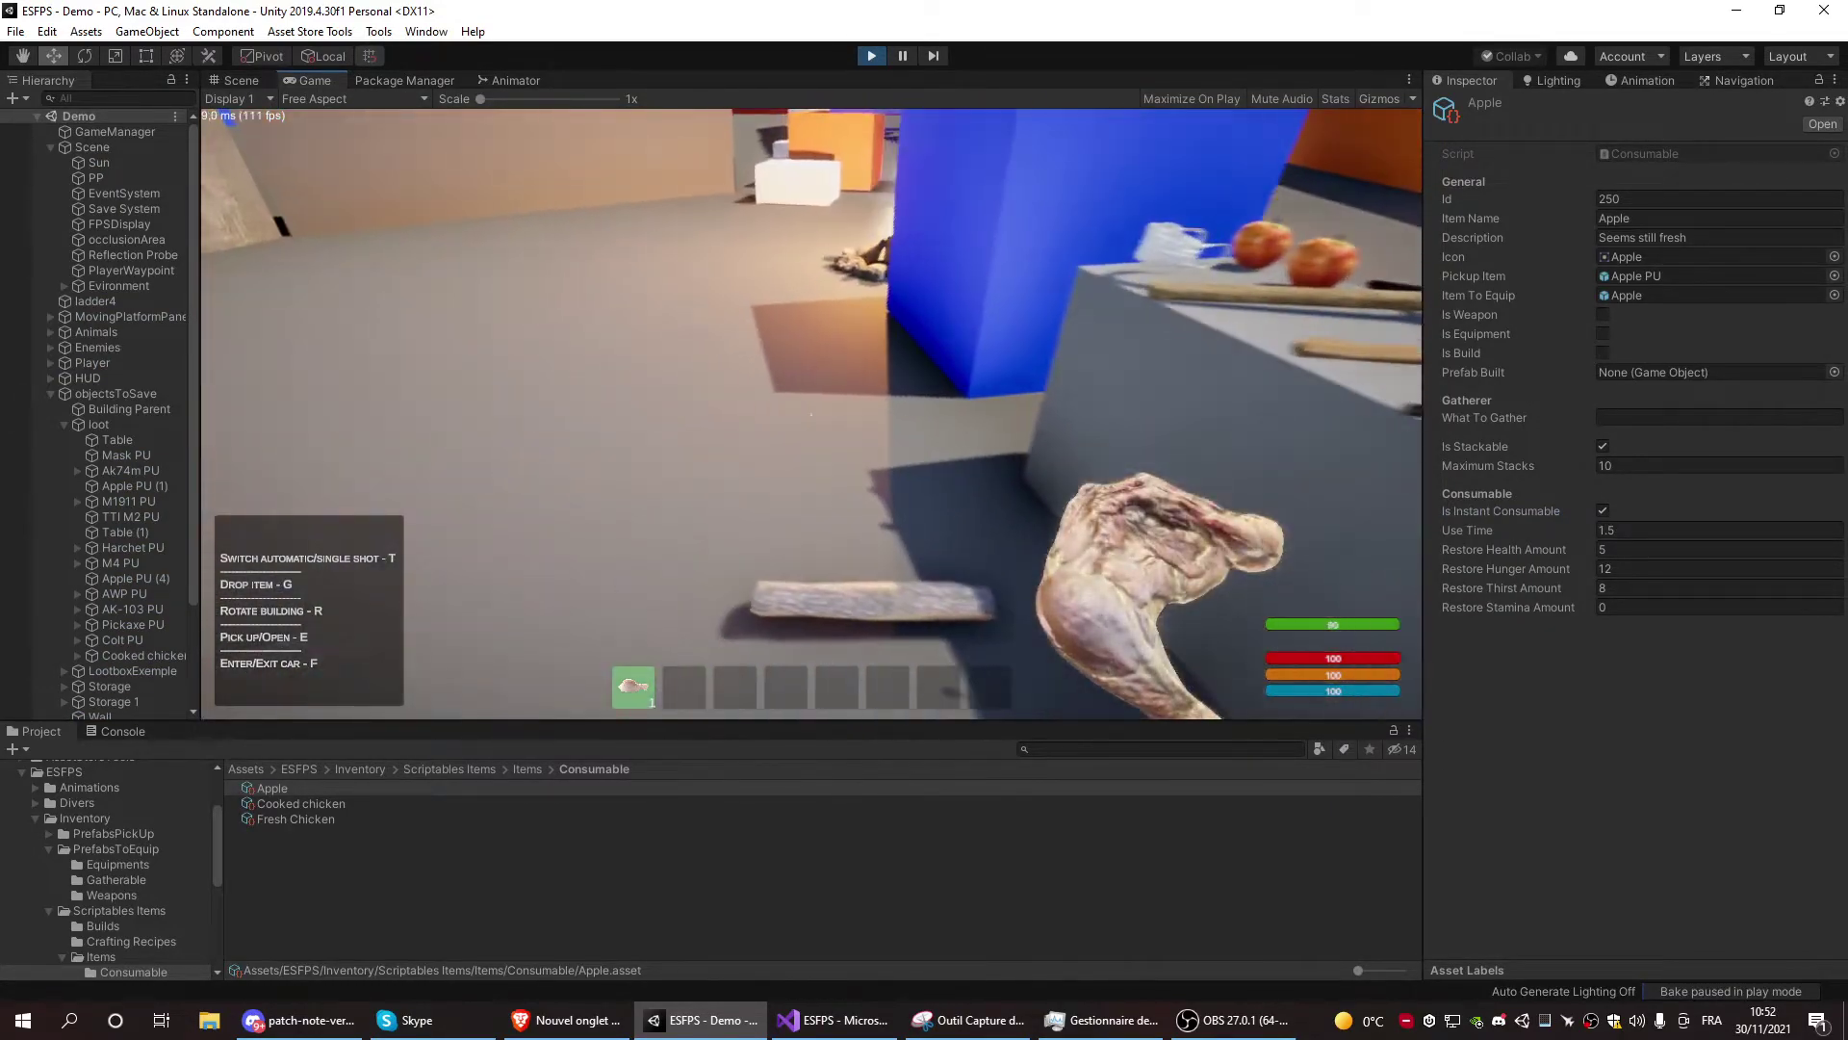
{"action": "key", "text": "w"}
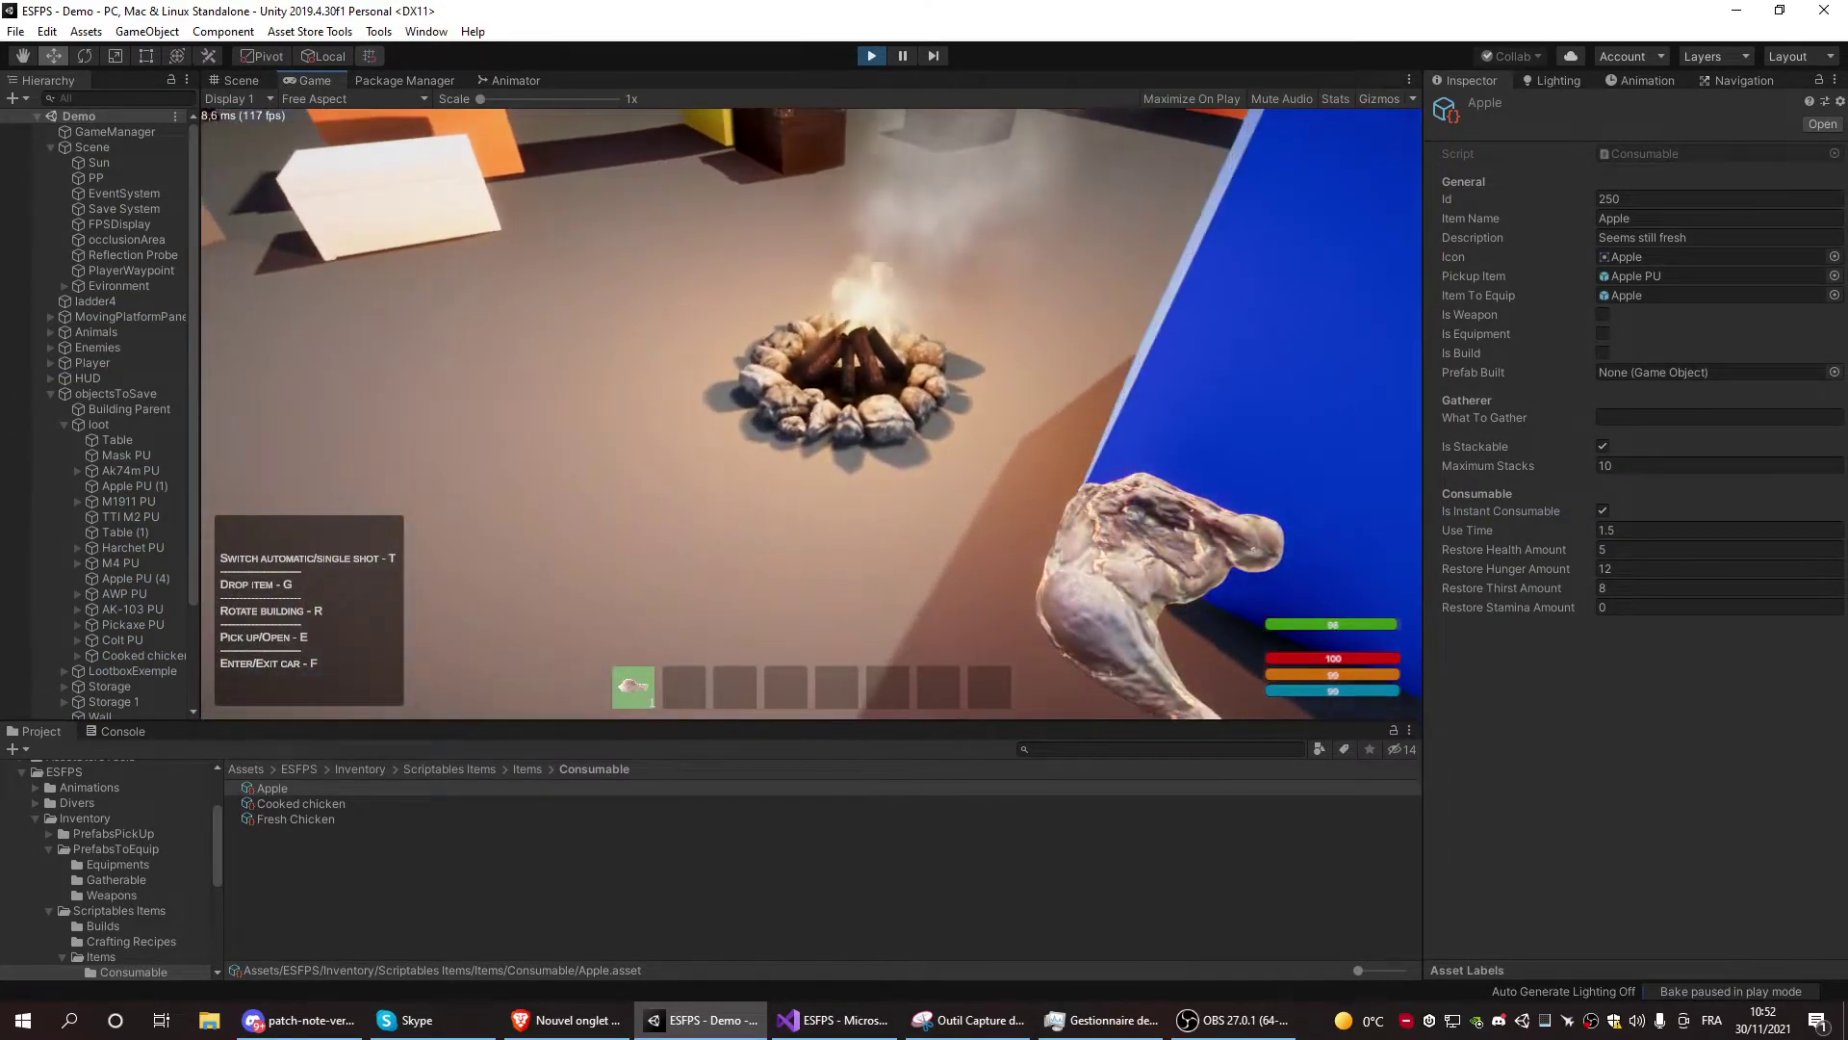
{"action": "key", "text": "e"}
{"action": "left_click", "coordinate": [1067, 238]}
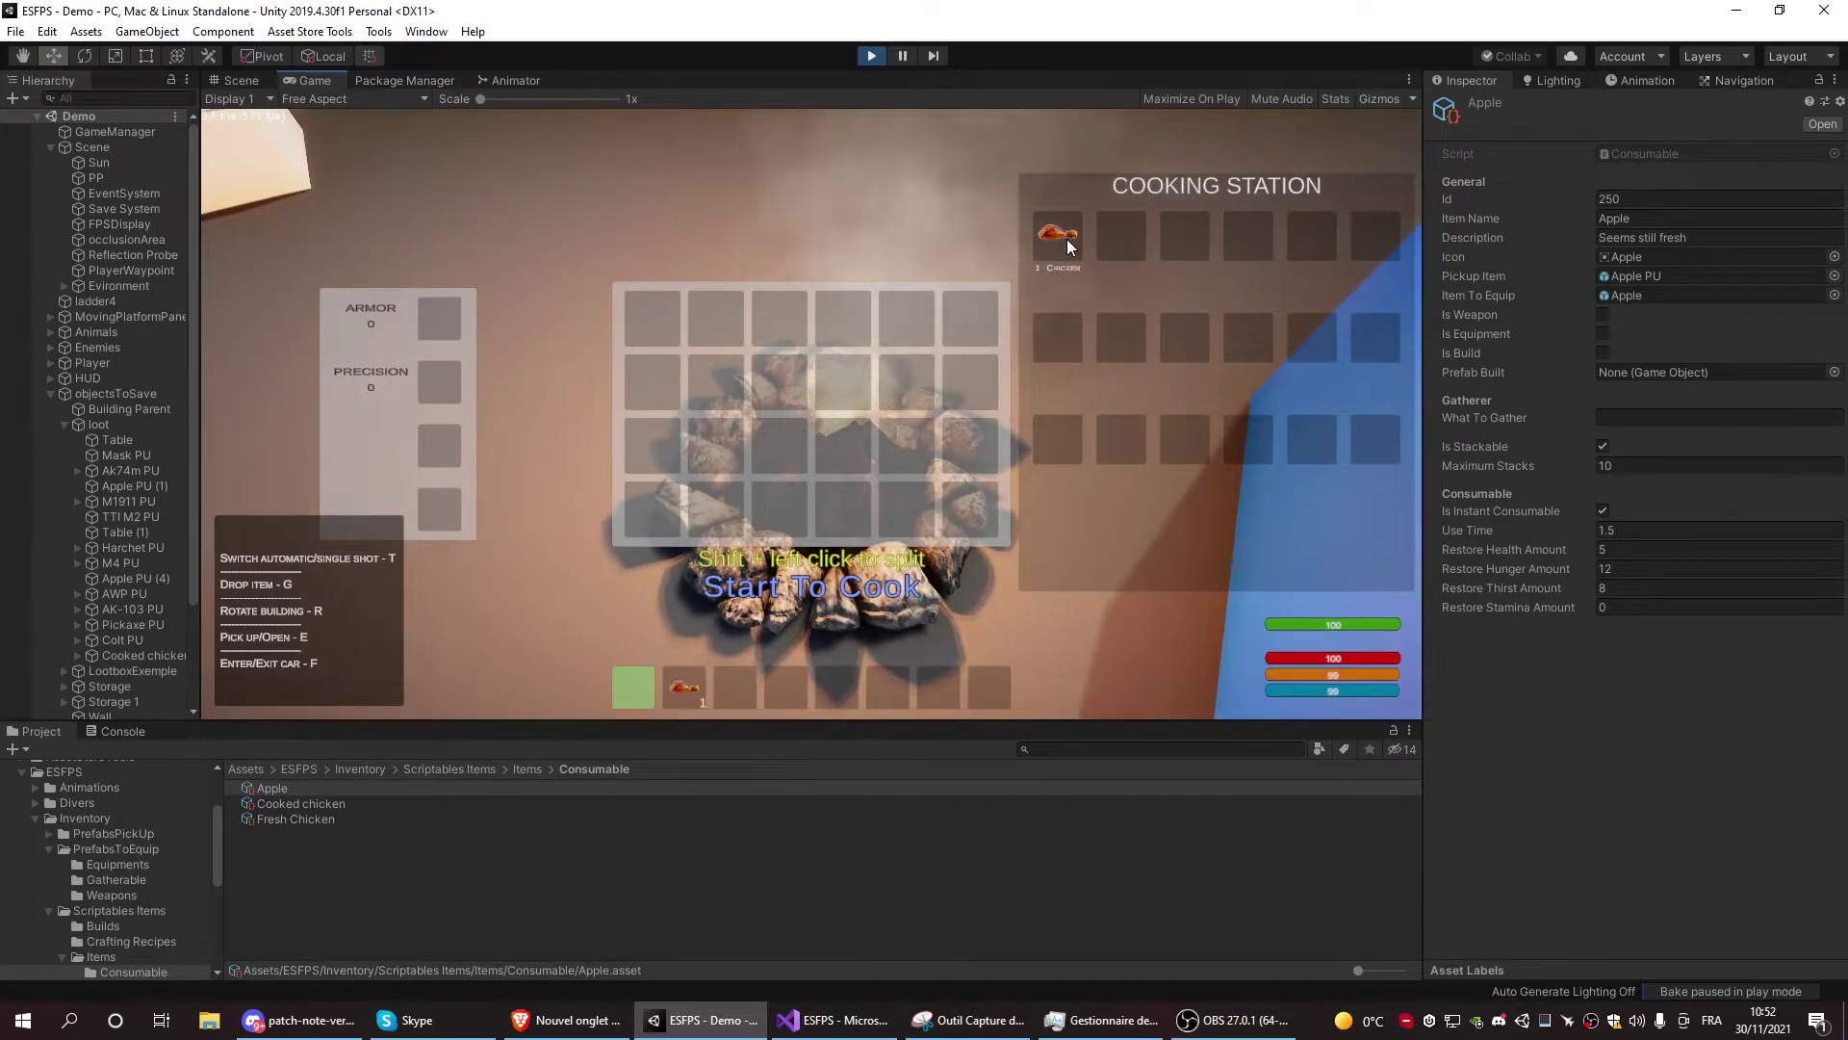
{"action": "key", "text": "e"}
{"action": "key", "text": "2"}
{"action": "left_click", "coordinate": [812, 414]}
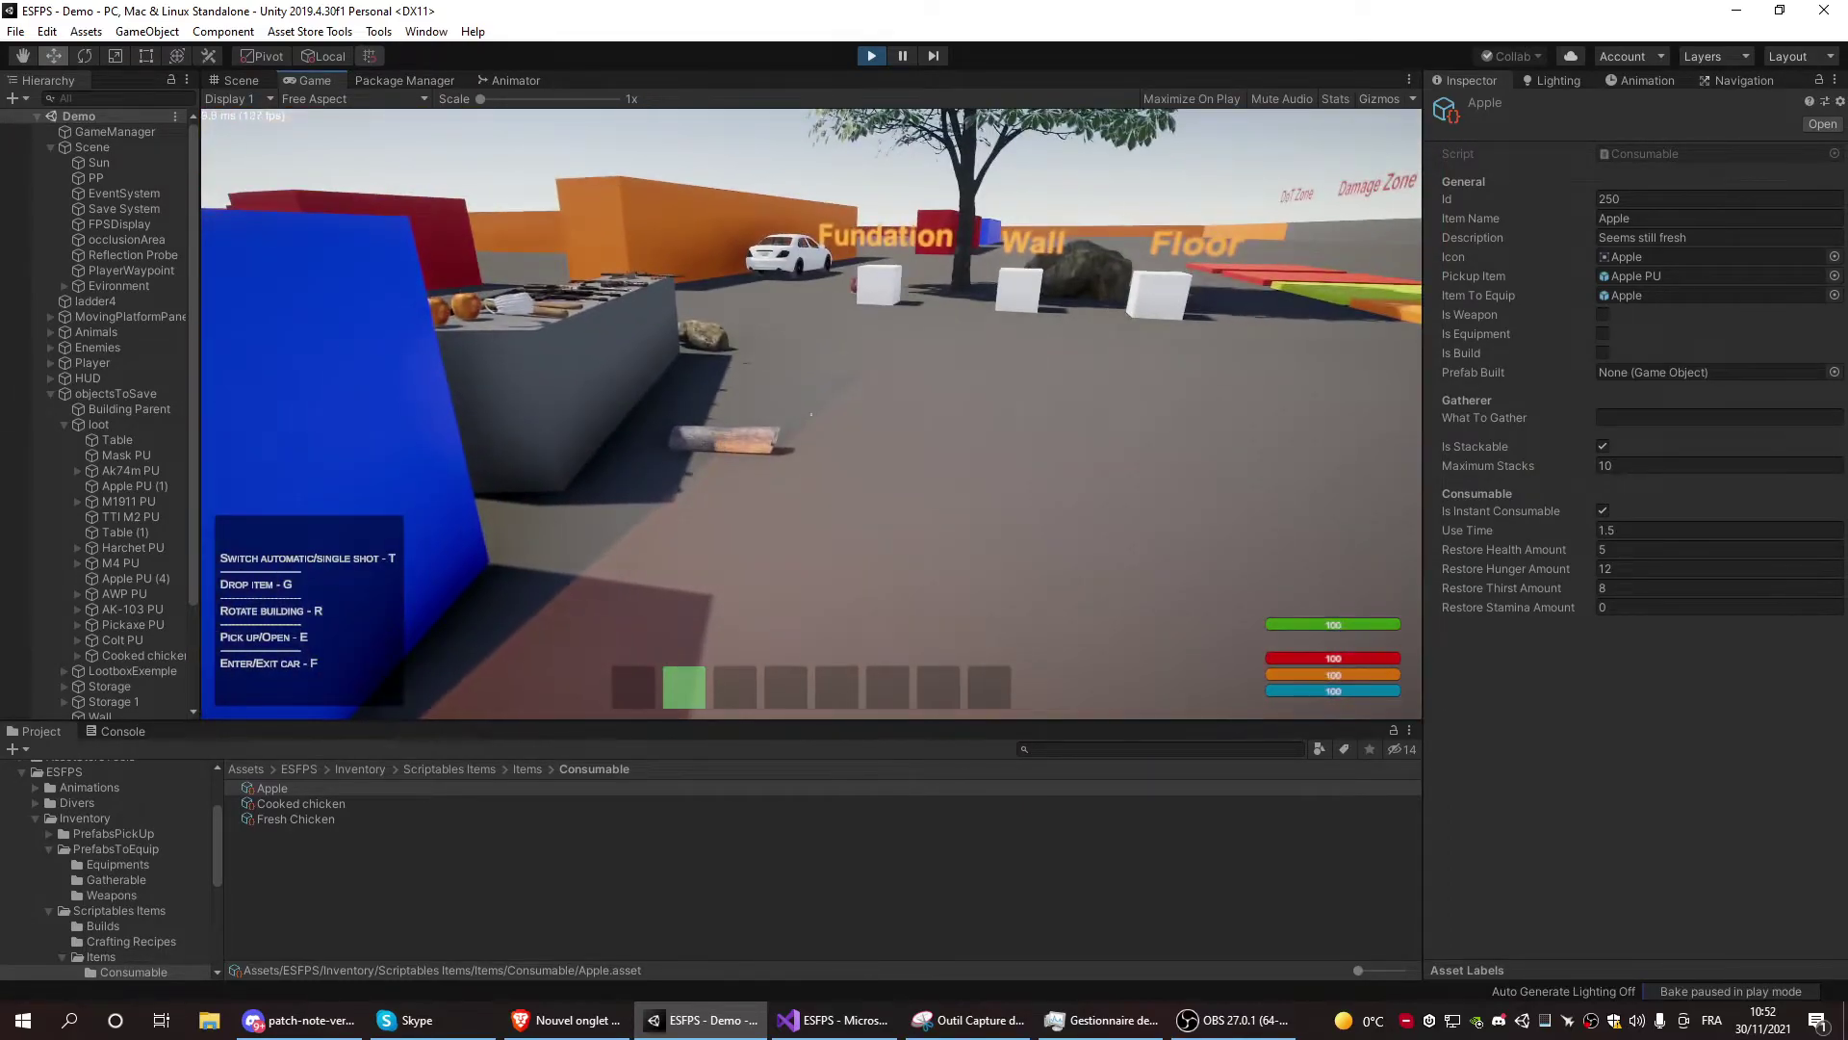
Pick up the weapon from the weapons table and equip the AK at 999 / 999
{"action": "key", "text": "w"}
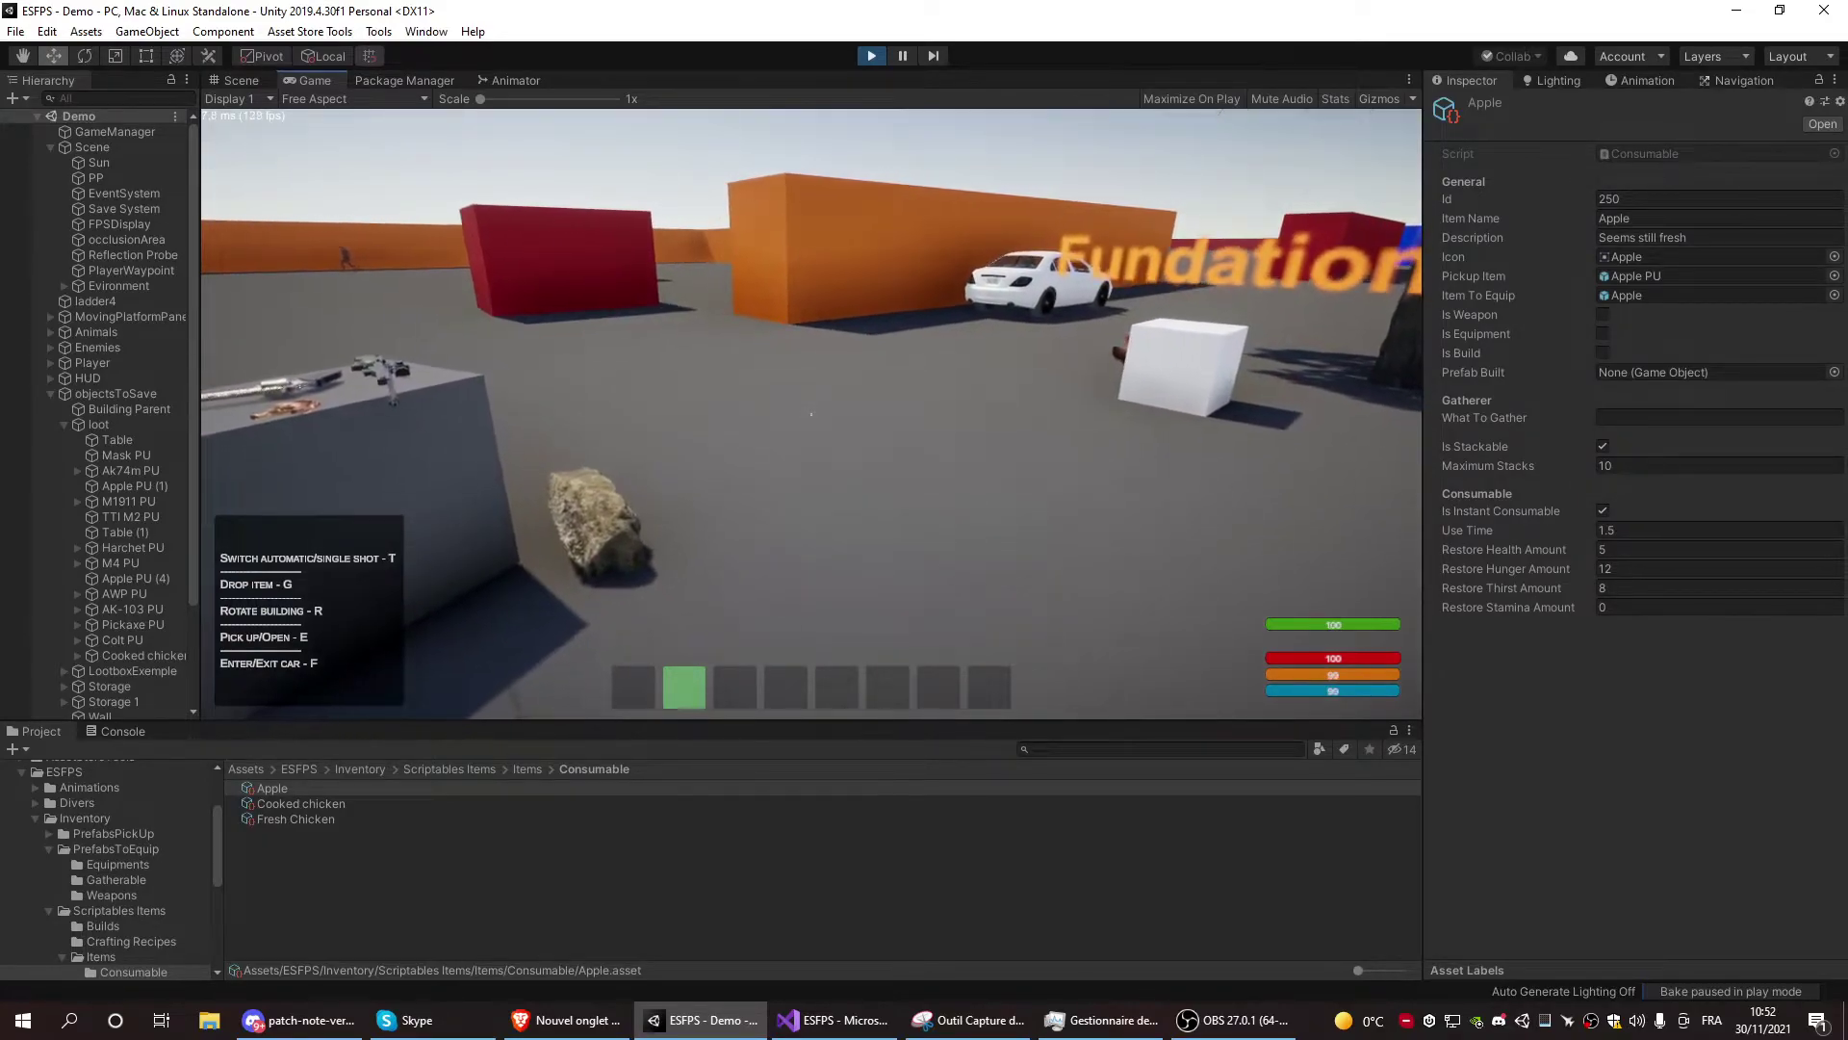
{"action": "key", "text": "w"}
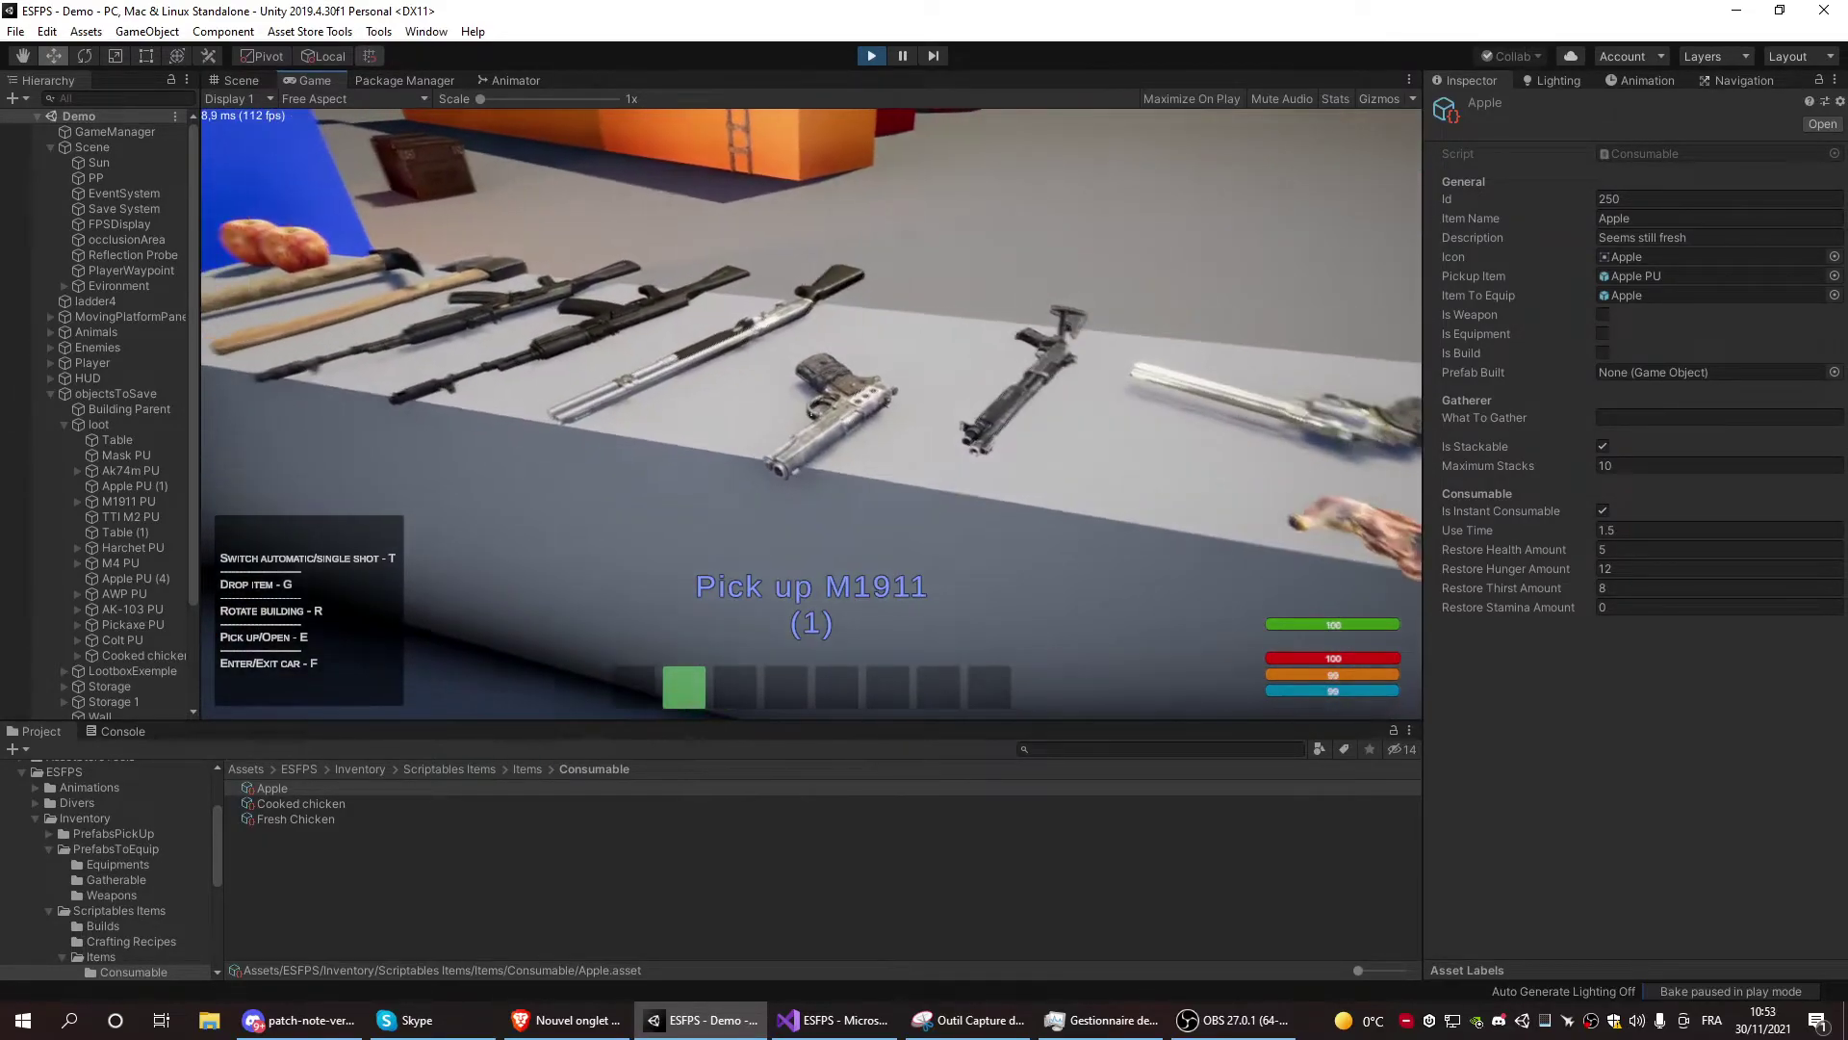
{"action": "key", "text": "e"}
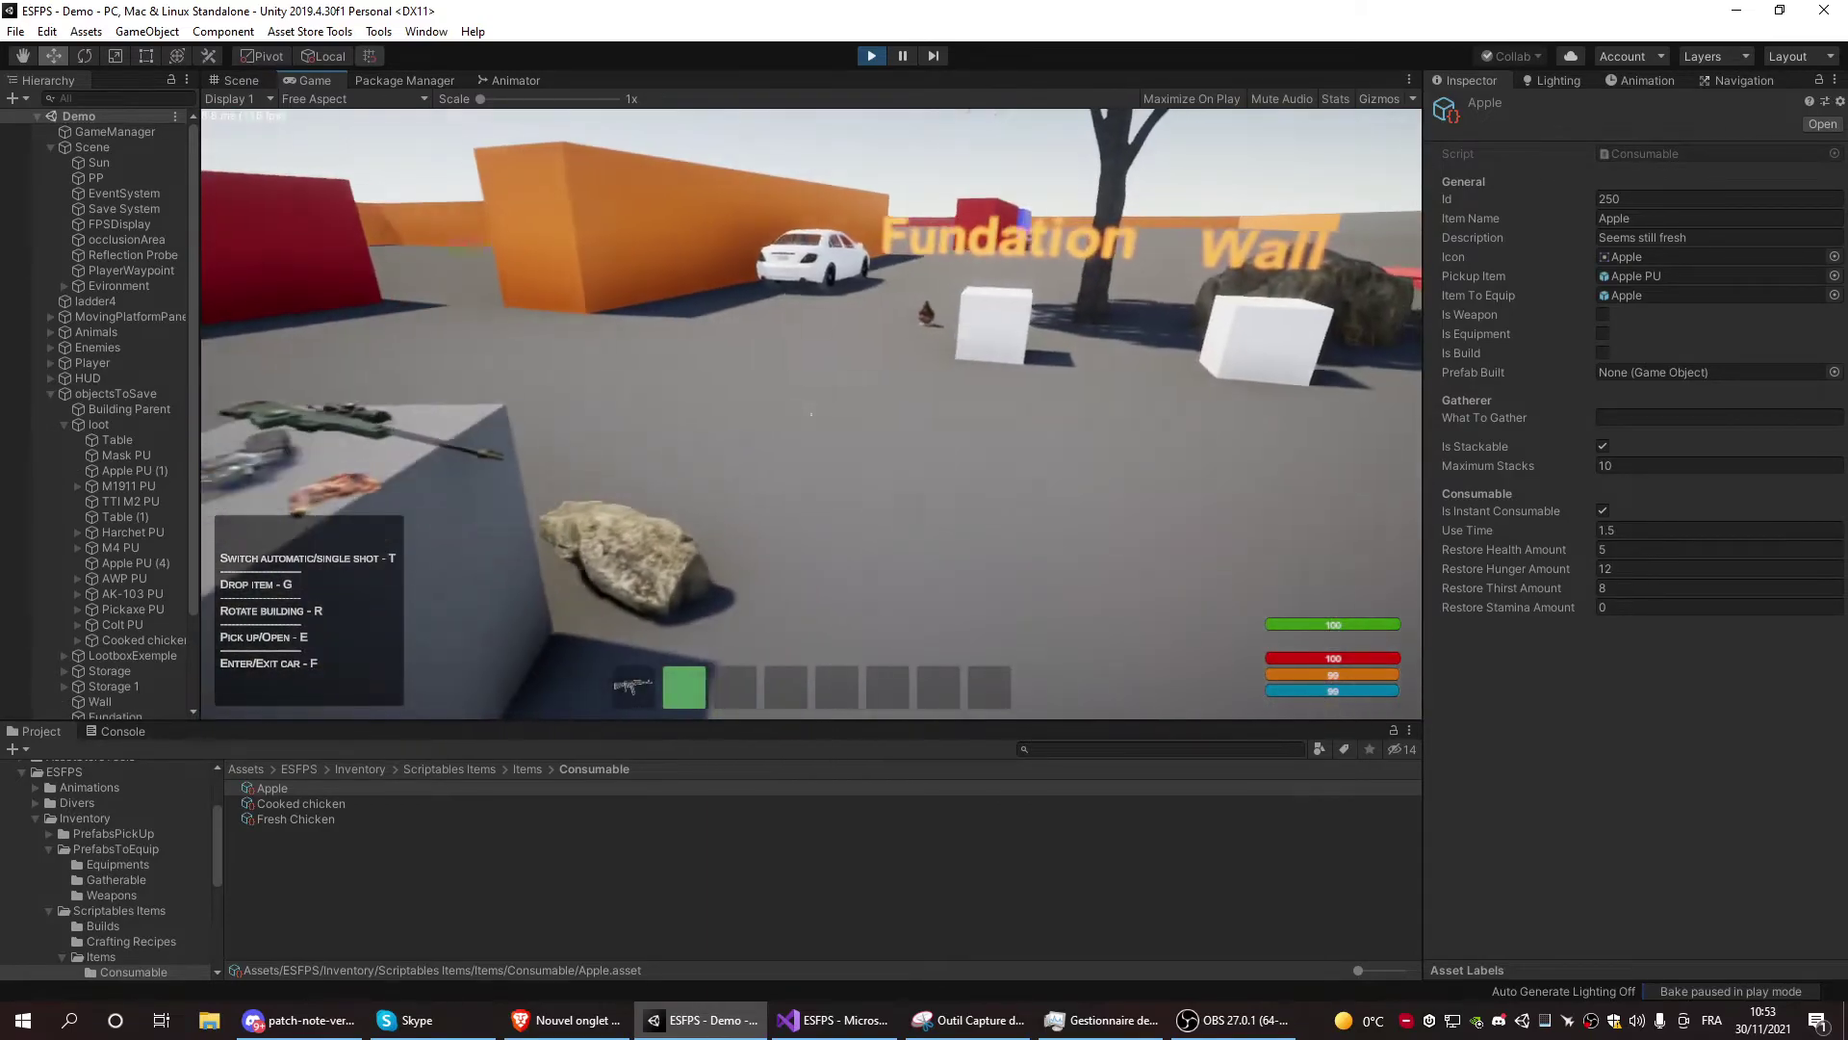
{"action": "key", "text": "1"}
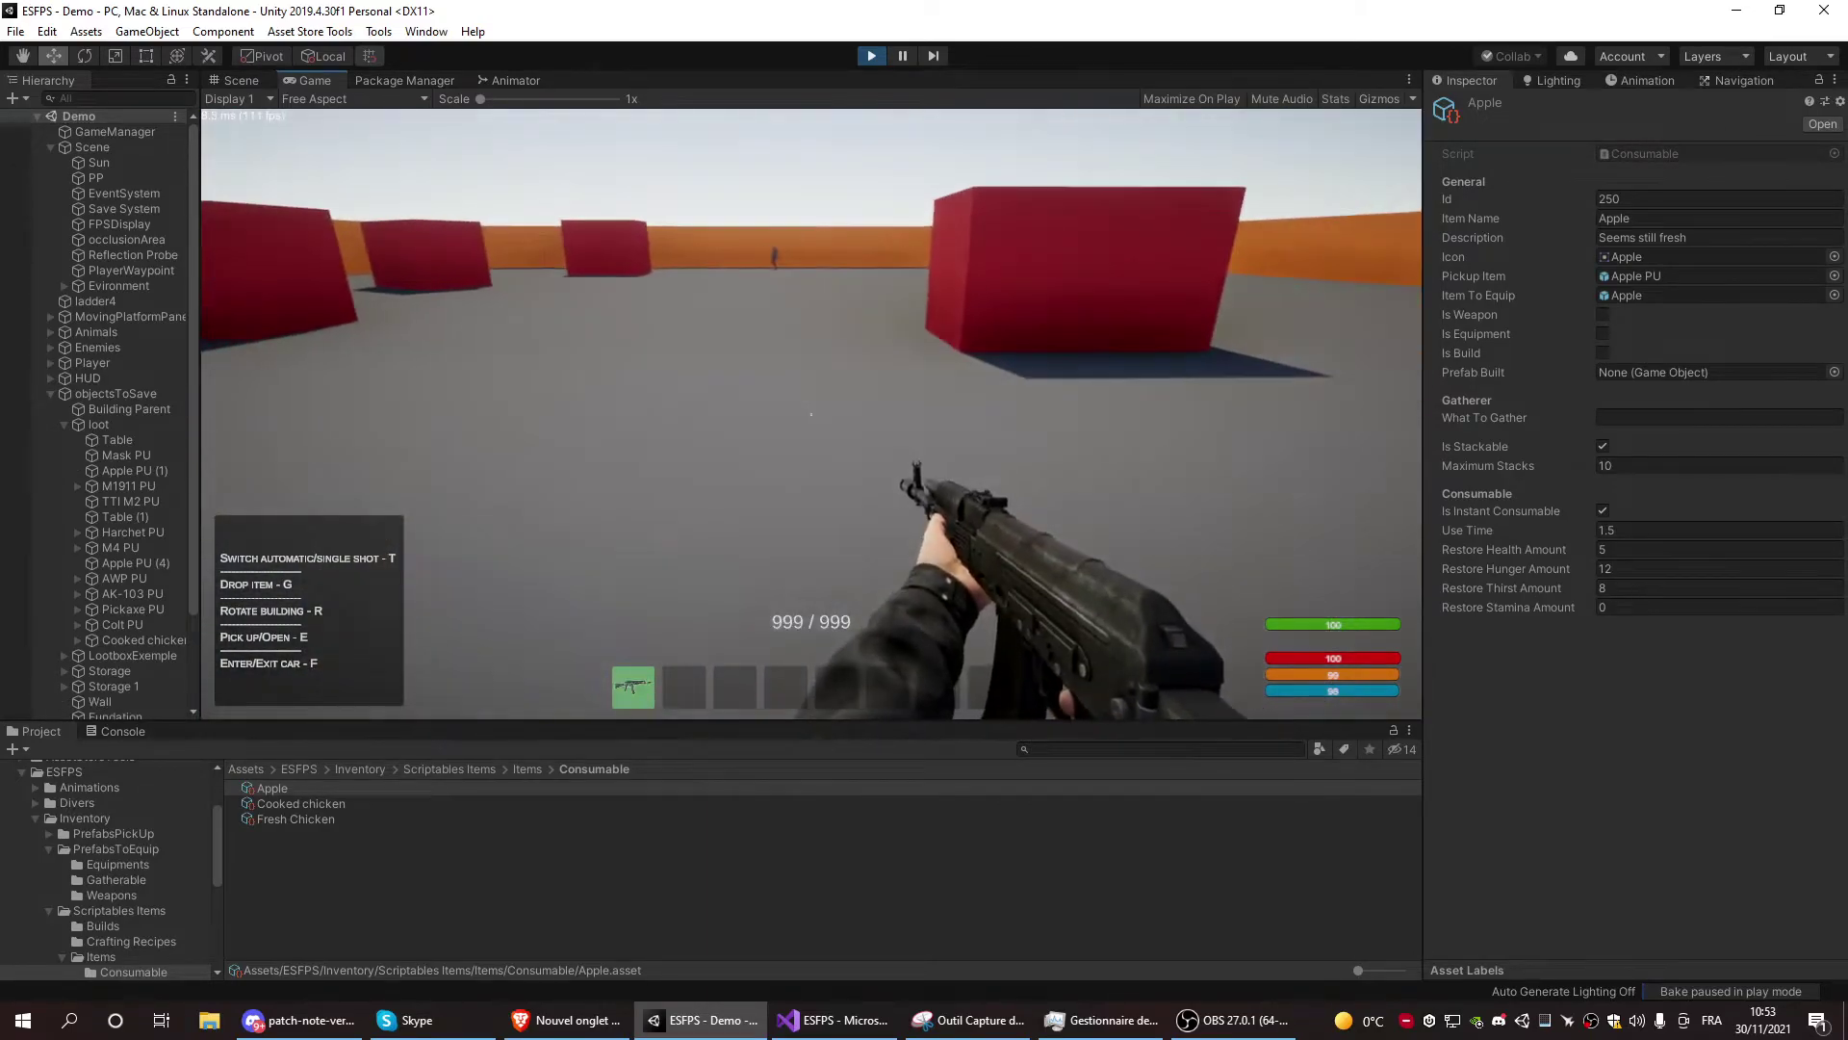
Walk to the red blocks and shoot the zombie until it dies
{"action": "key", "text": "w"}
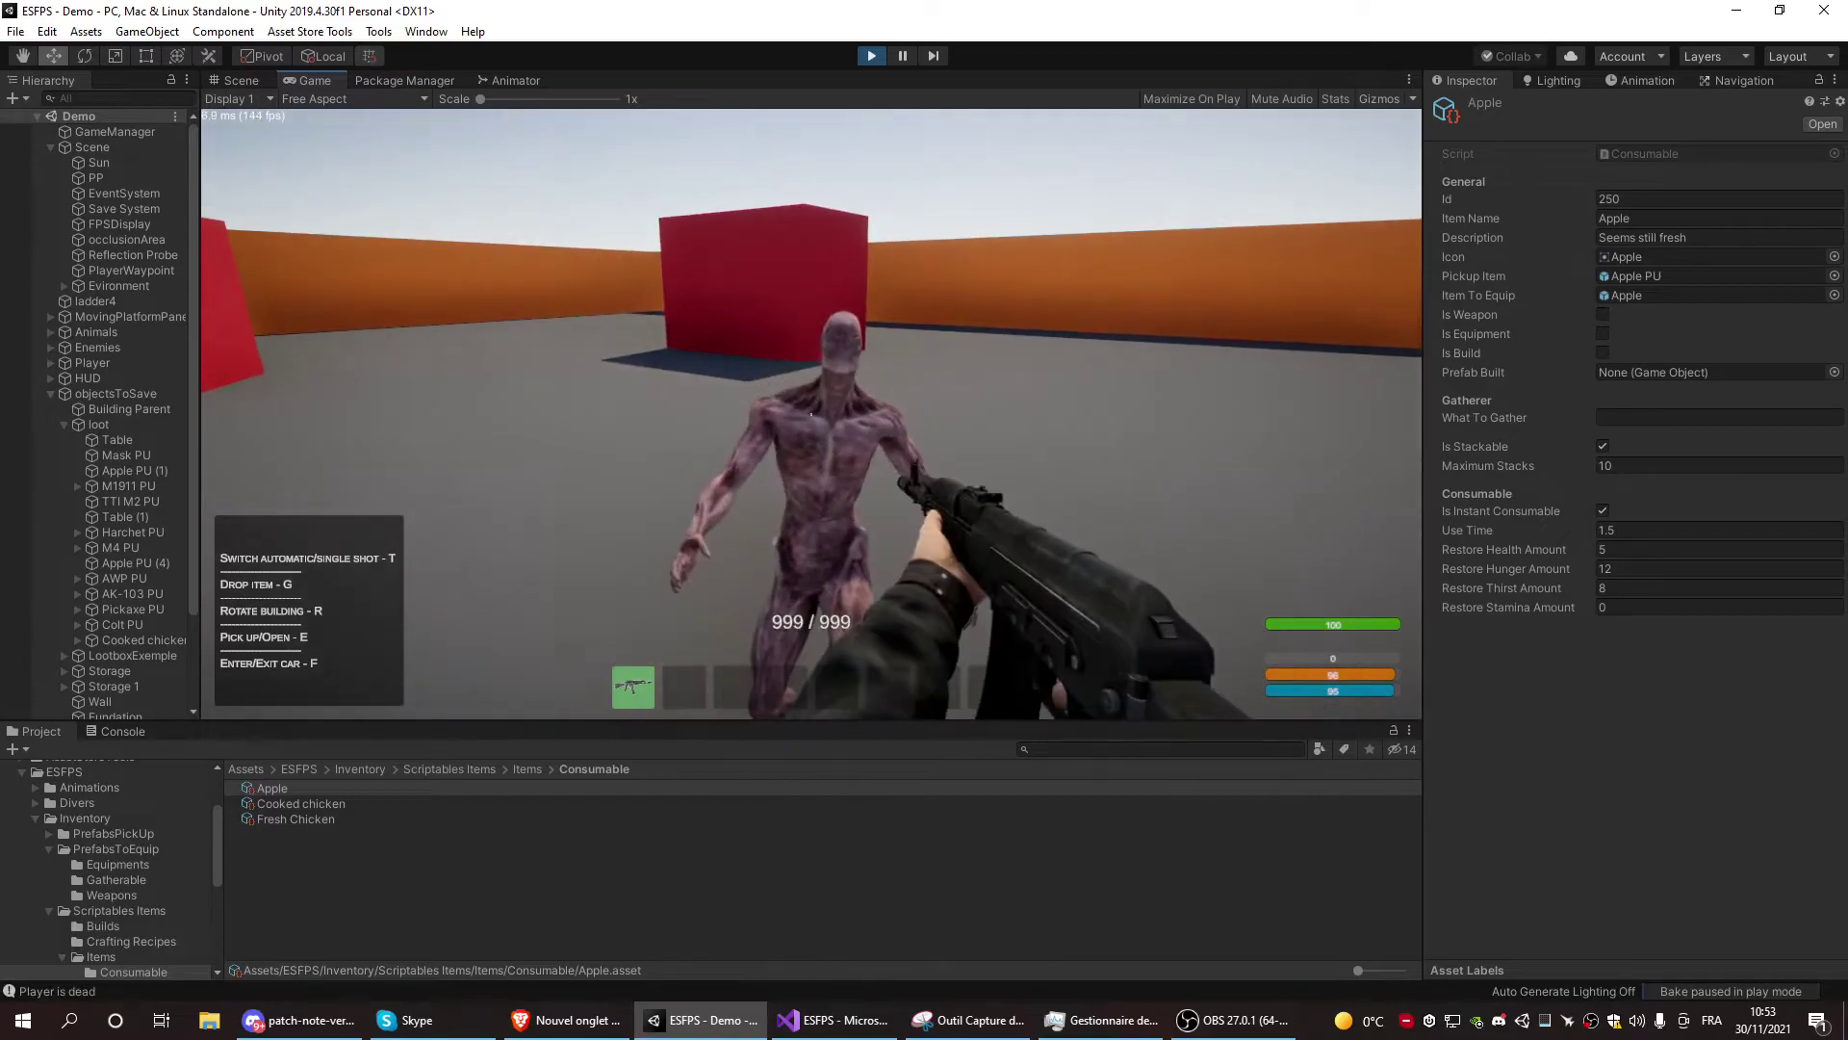
{"action": "key", "text": "Tab"}
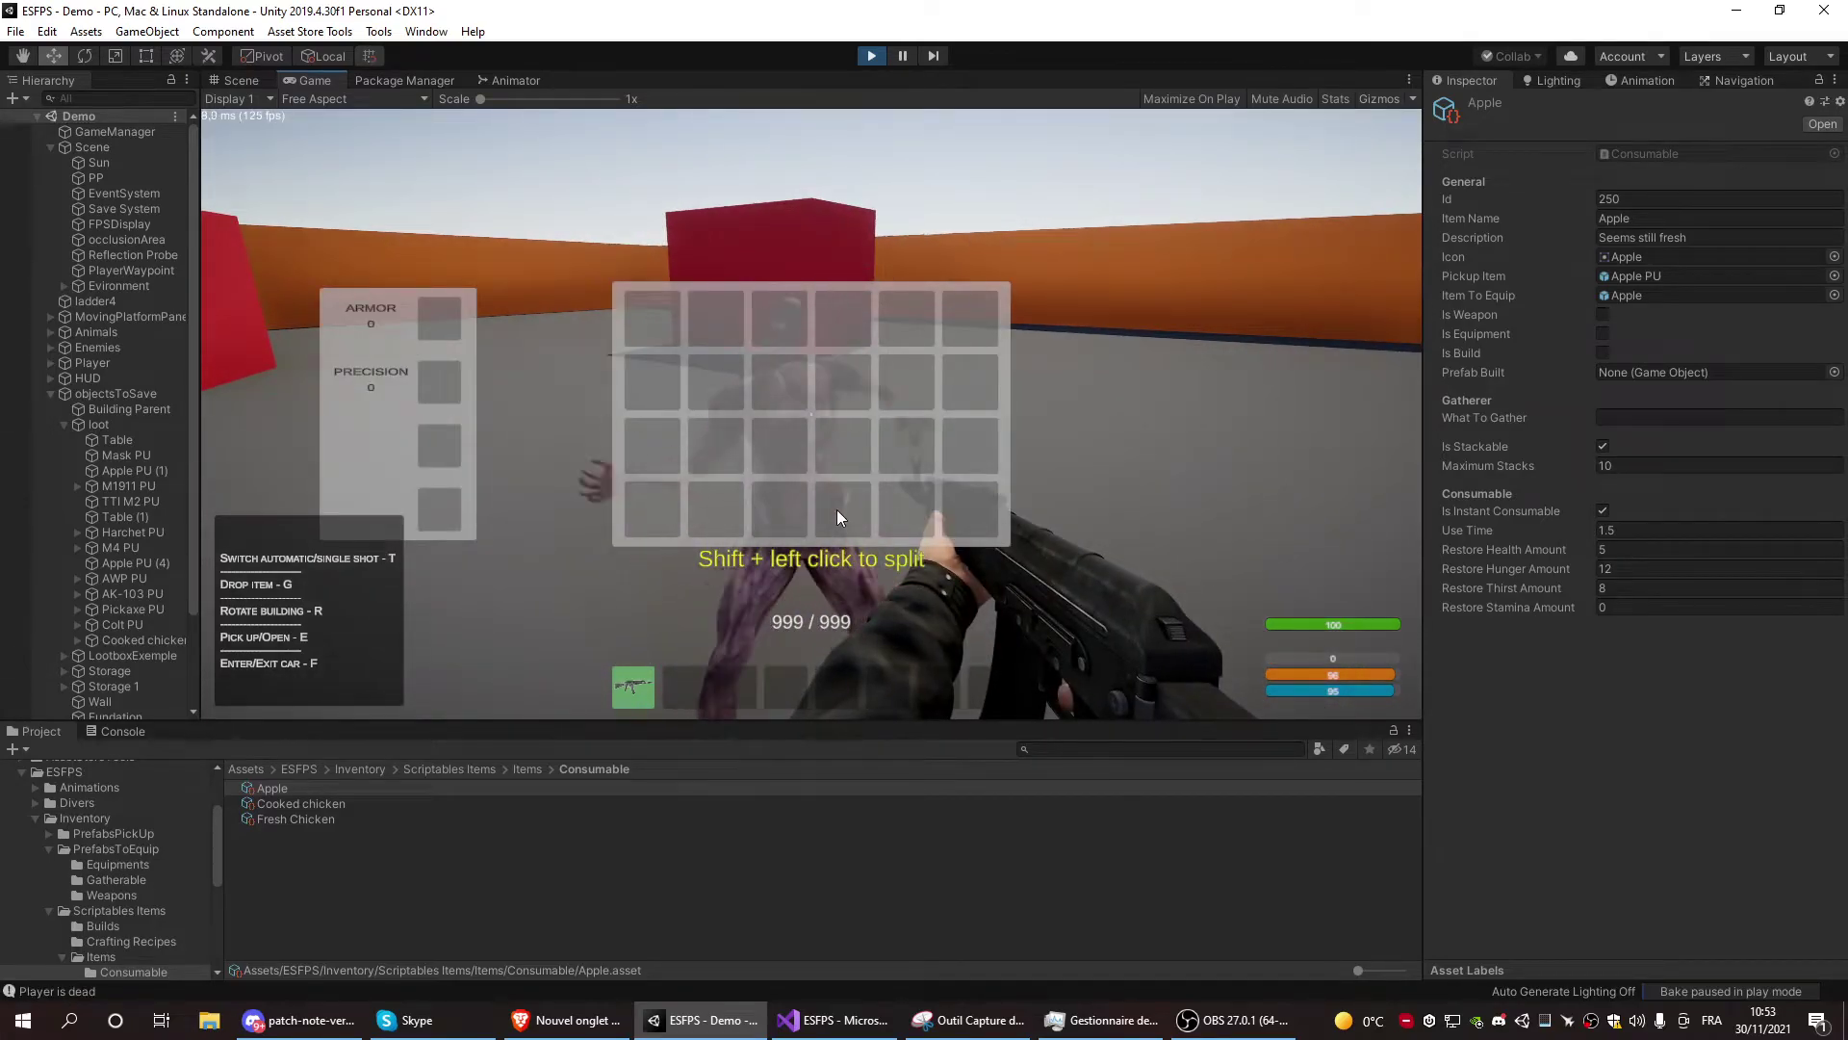
{"action": "key", "text": "Tab"}
{"action": "left_click", "coordinate": [813, 415]}
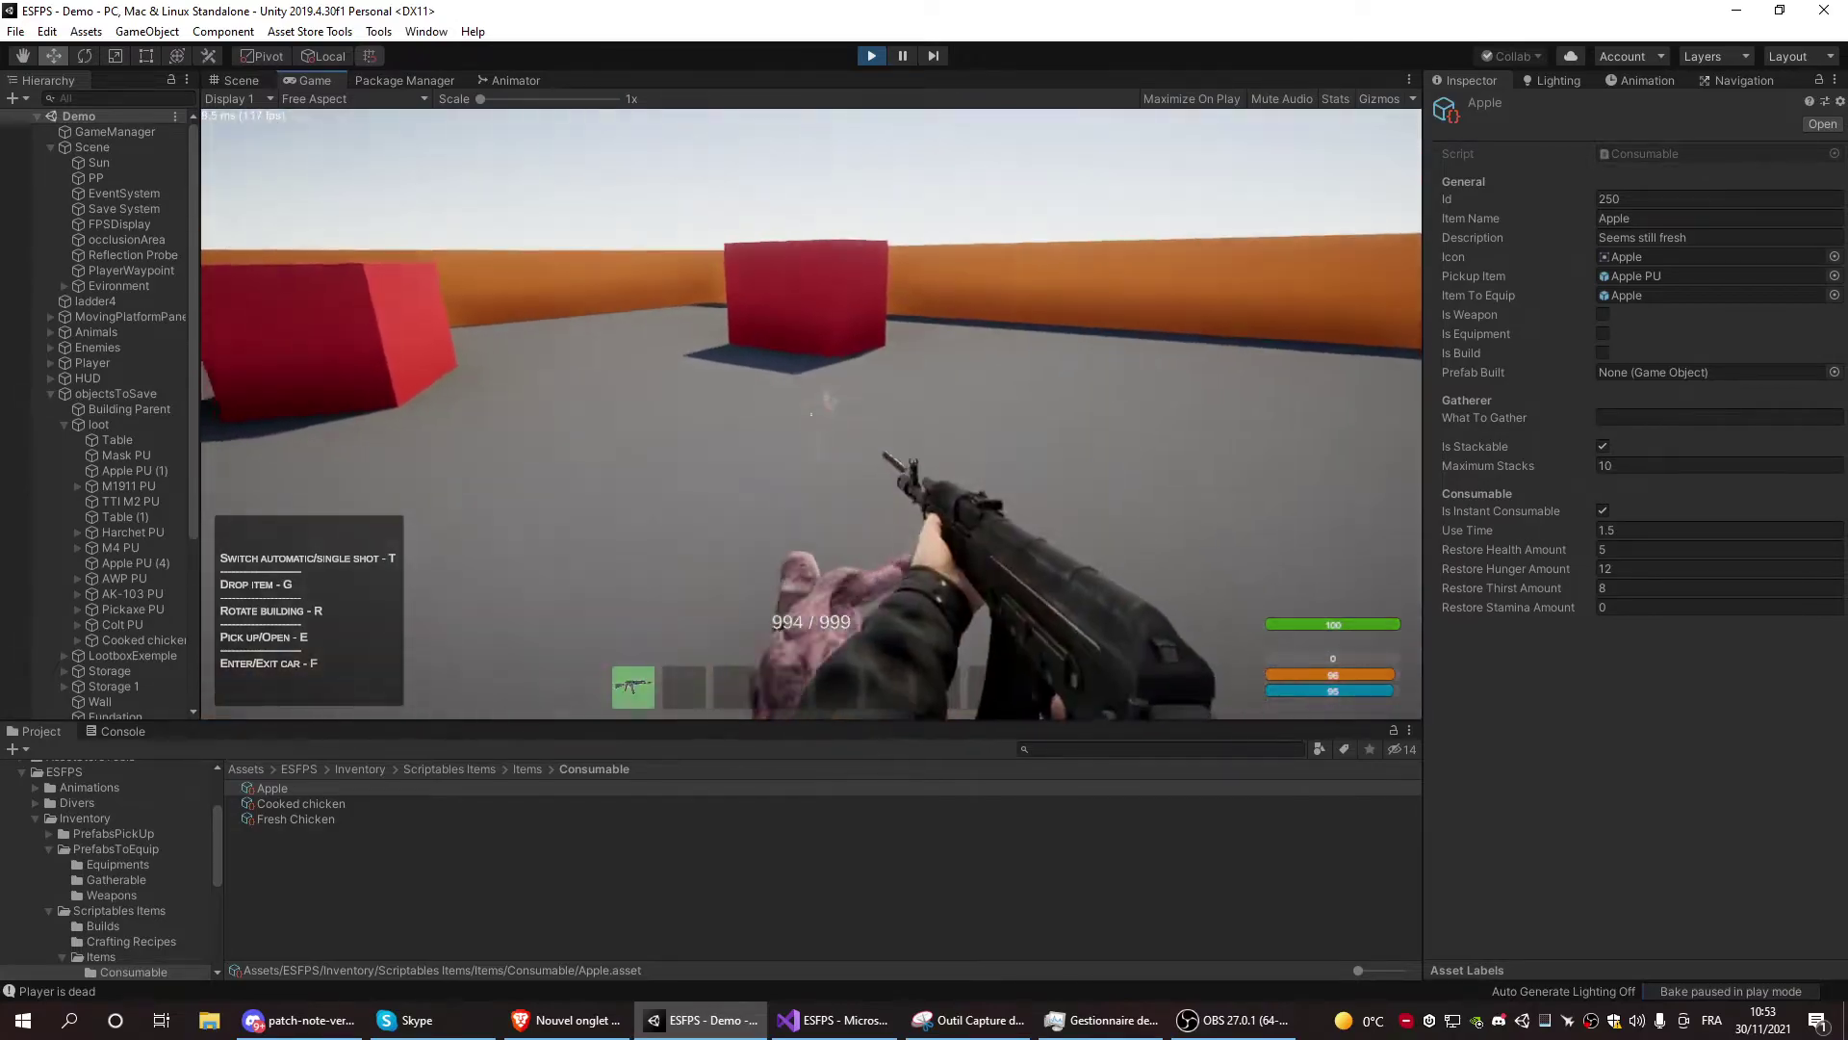
{"action": "left_click", "coordinate": [813, 415]}
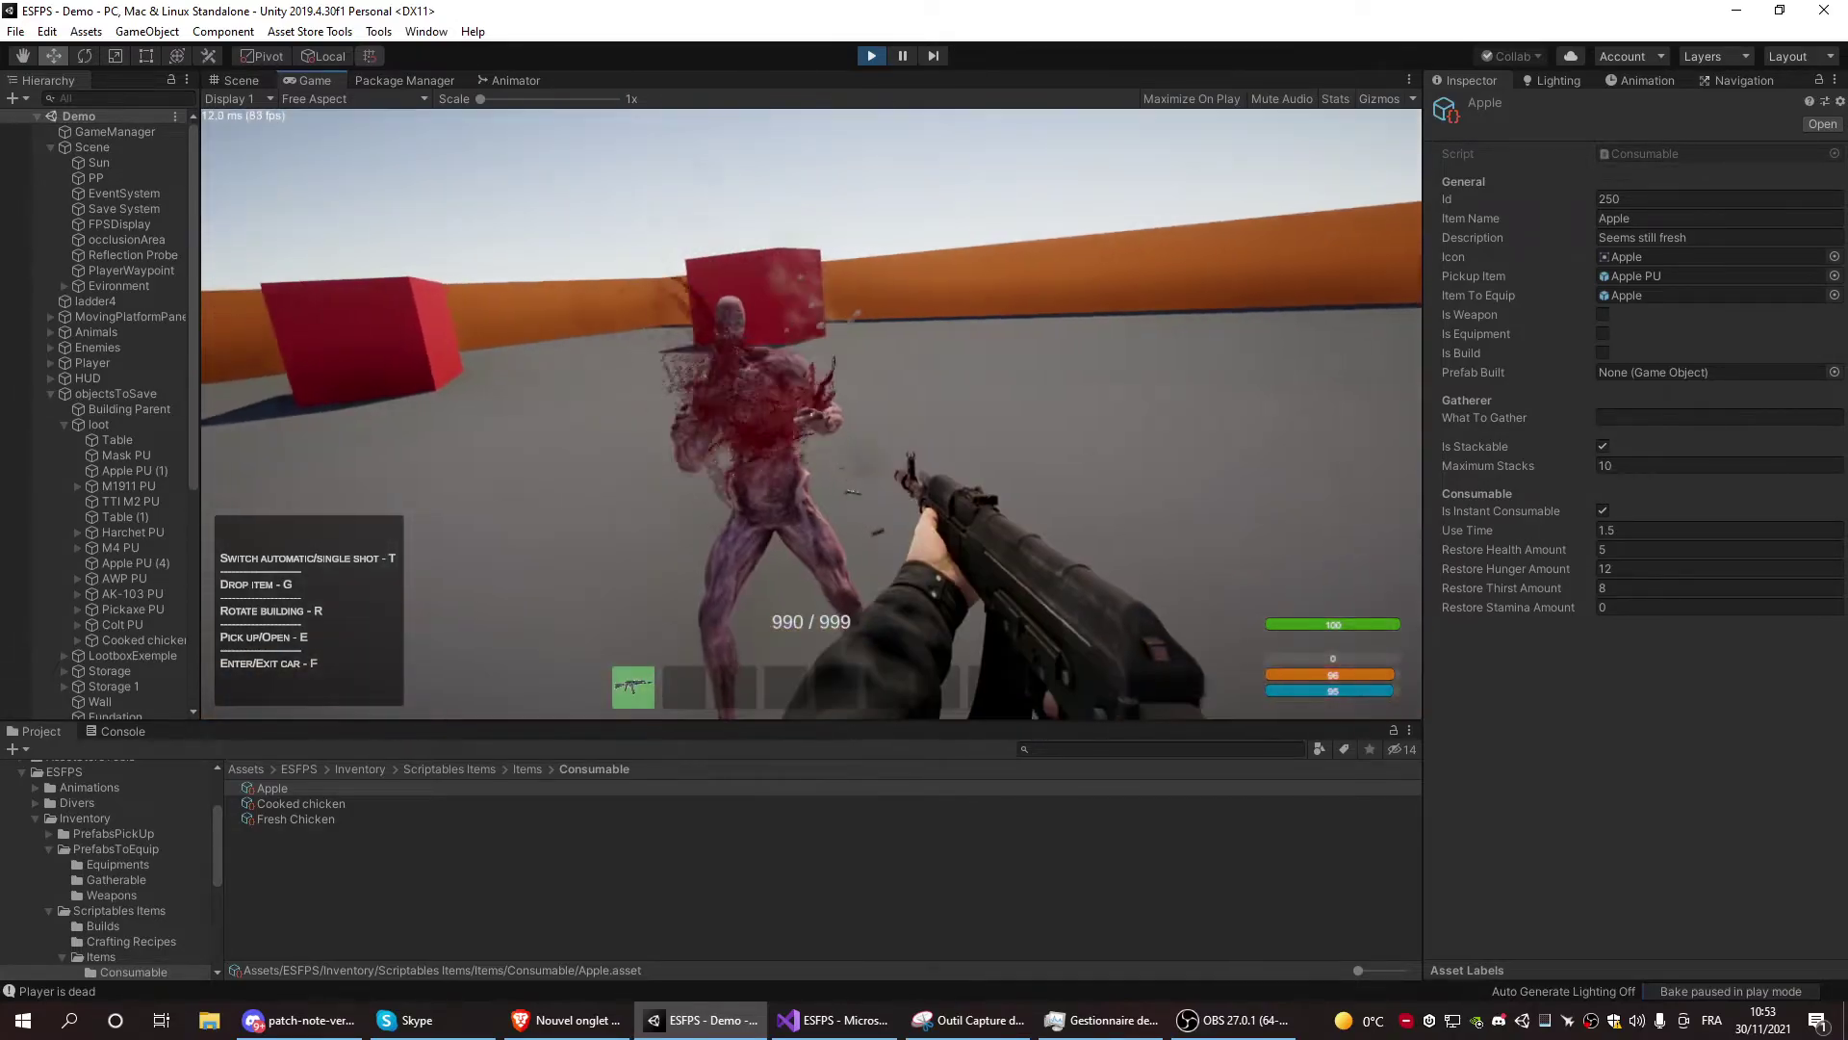
{"action": "left_click", "coordinate": [812, 415]}
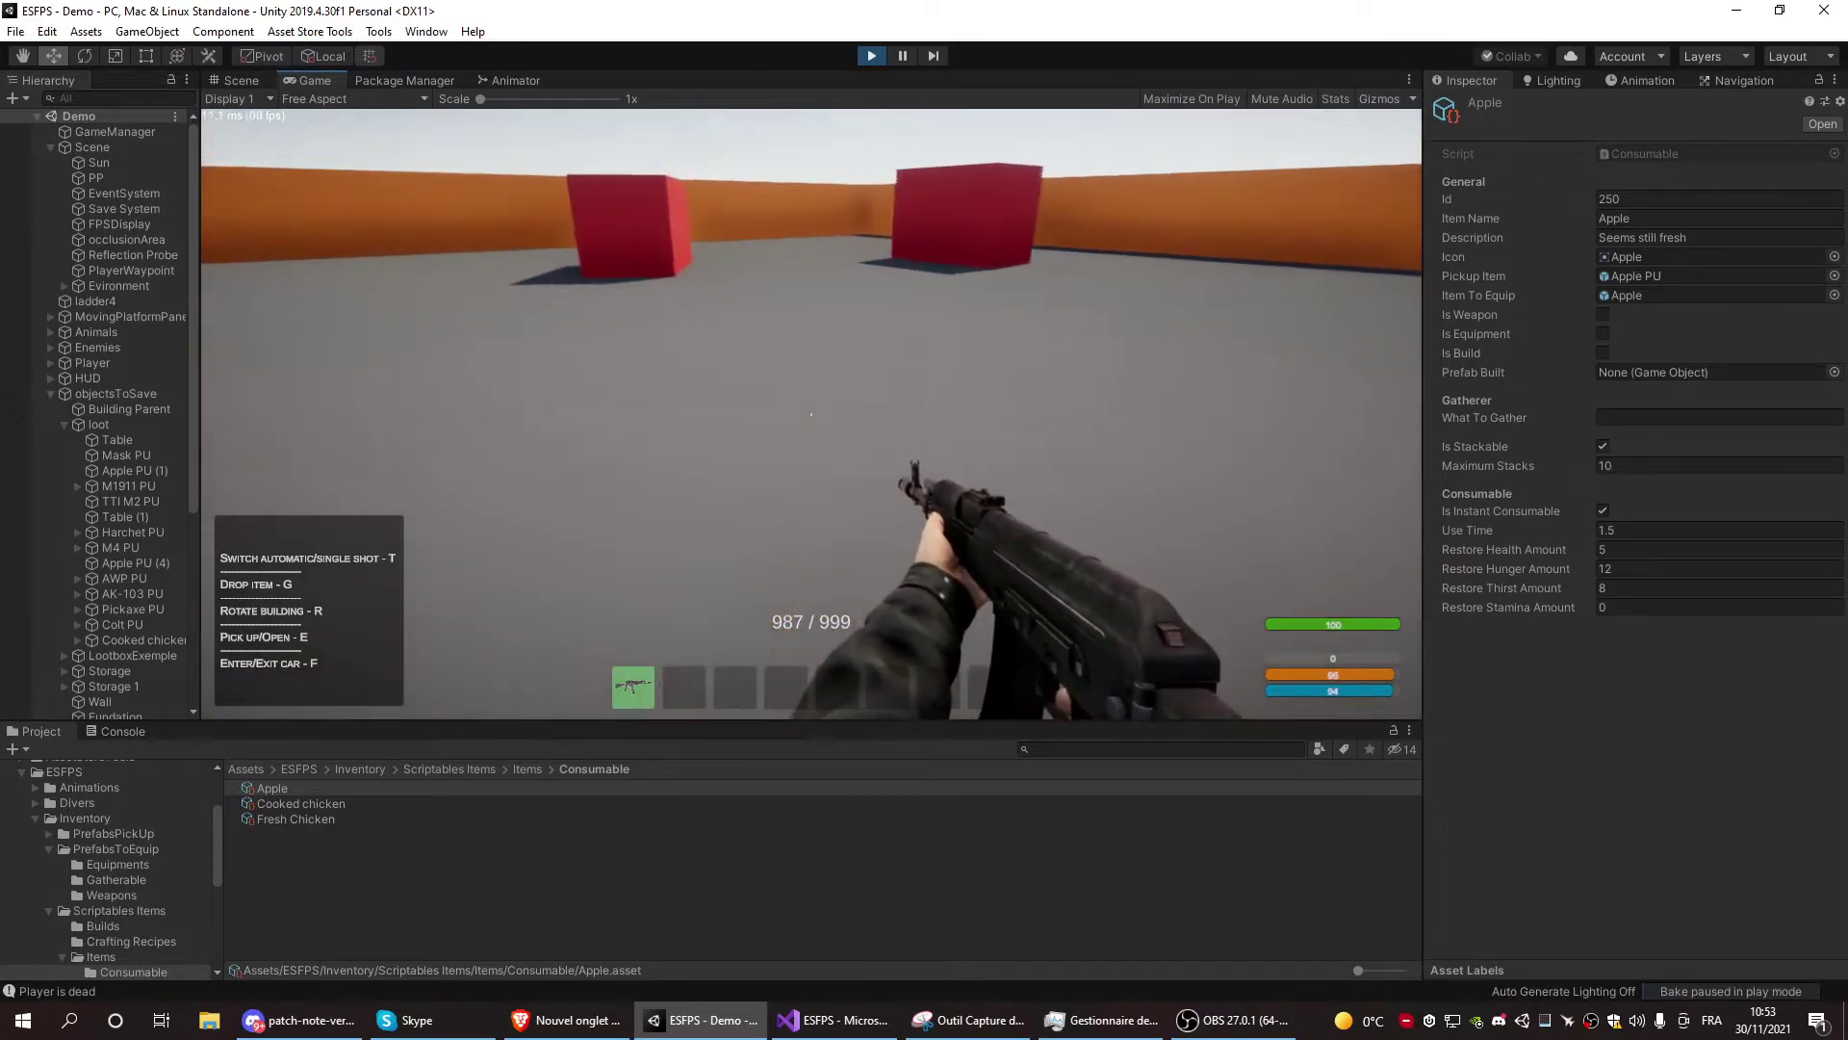
Walk toward the red cube and briefly check the inventory and Visual Studio
{"action": "key", "text": "w"}
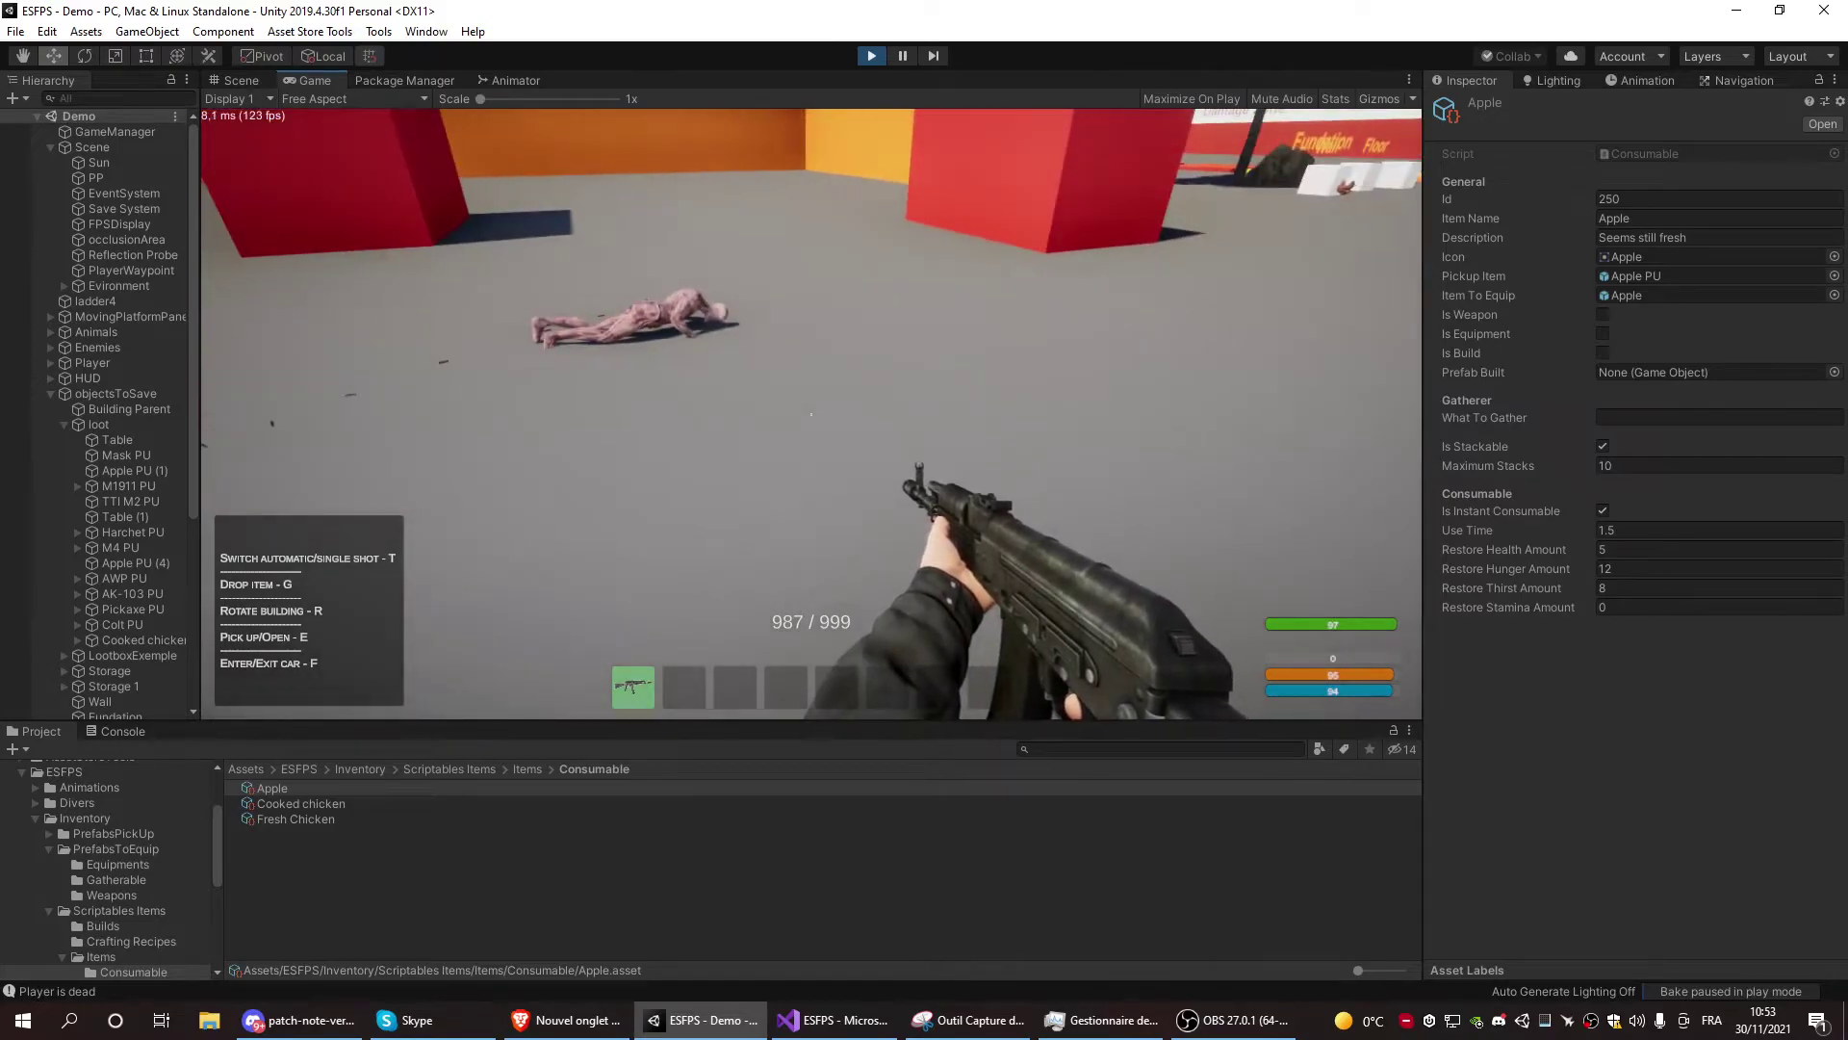
{"action": "key", "text": "Tab"}
{"action": "key", "text": "alt+Tab"}
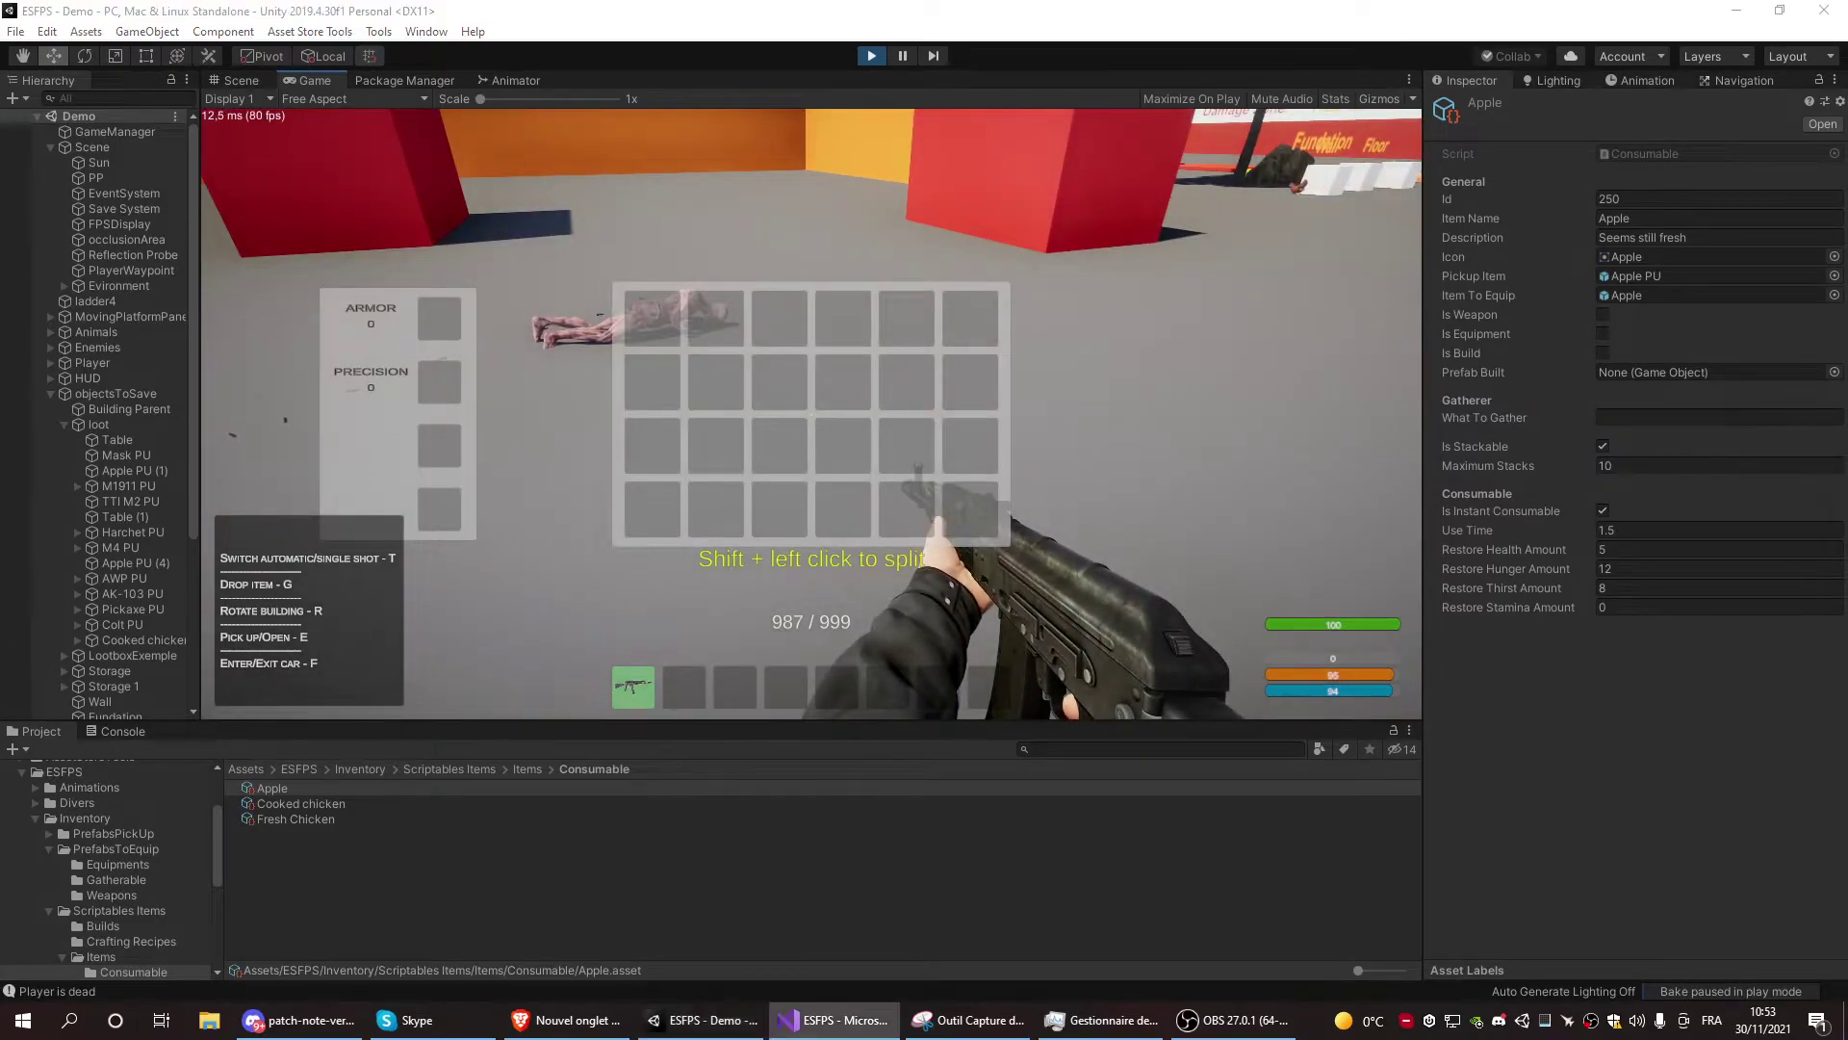
{"action": "left_click", "coordinate": [790, 426]}
{"action": "key", "text": "Tab"}
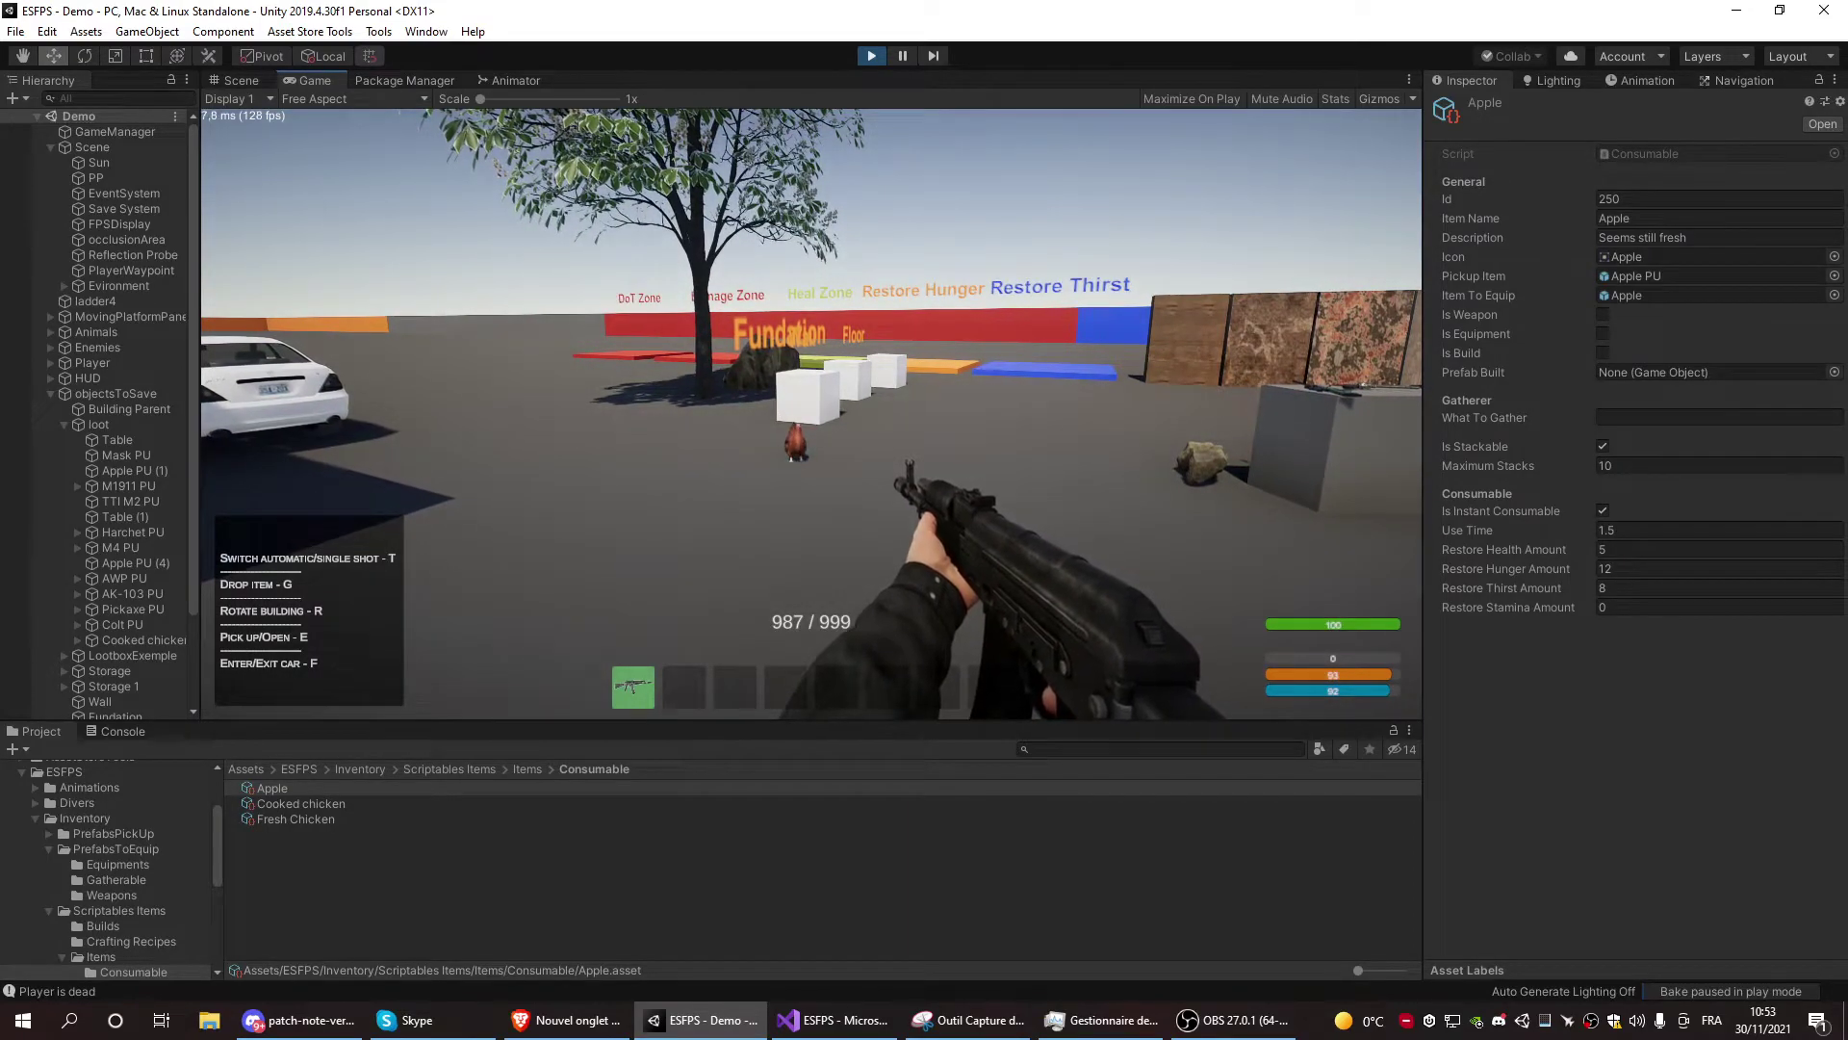
Open the inventory, glance at Visual Studio, and return to the game
{"action": "key", "text": "Tab"}
{"action": "key", "text": "alt+Tab"}
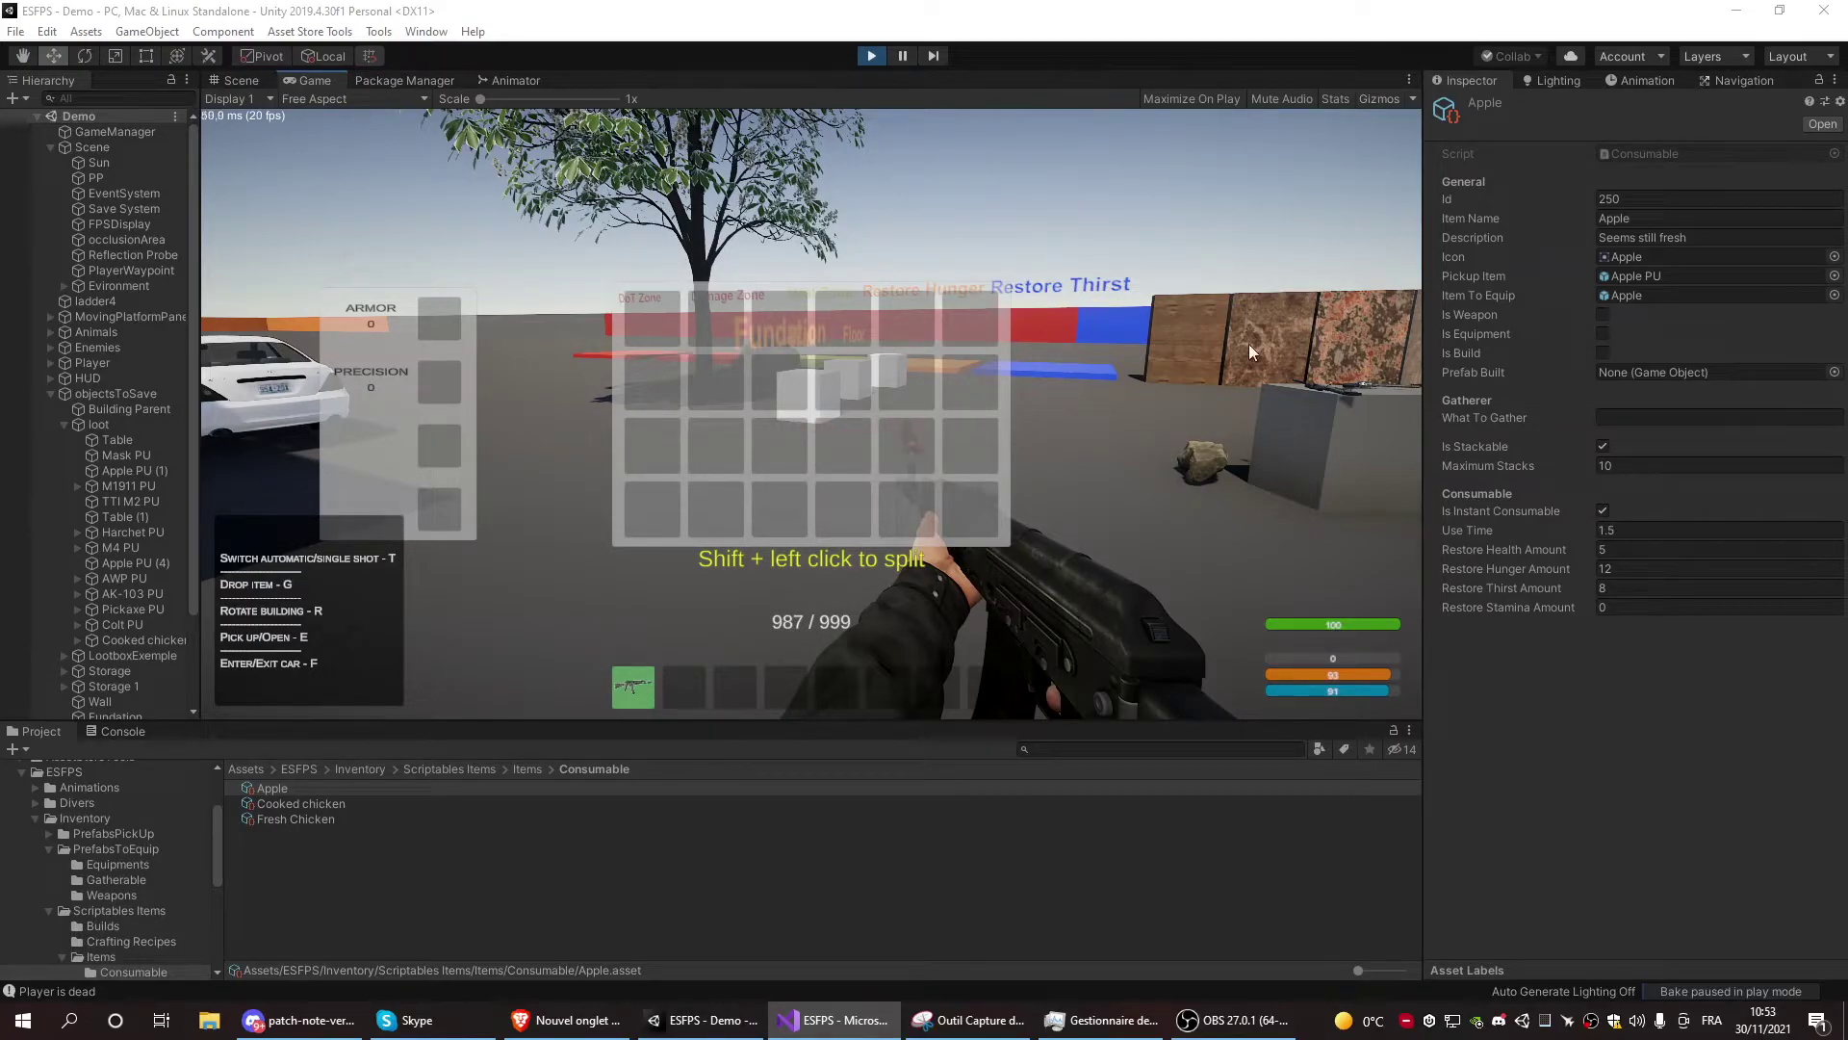
{"action": "left_click", "coordinate": [910, 366]}
{"action": "key", "text": "Tab"}
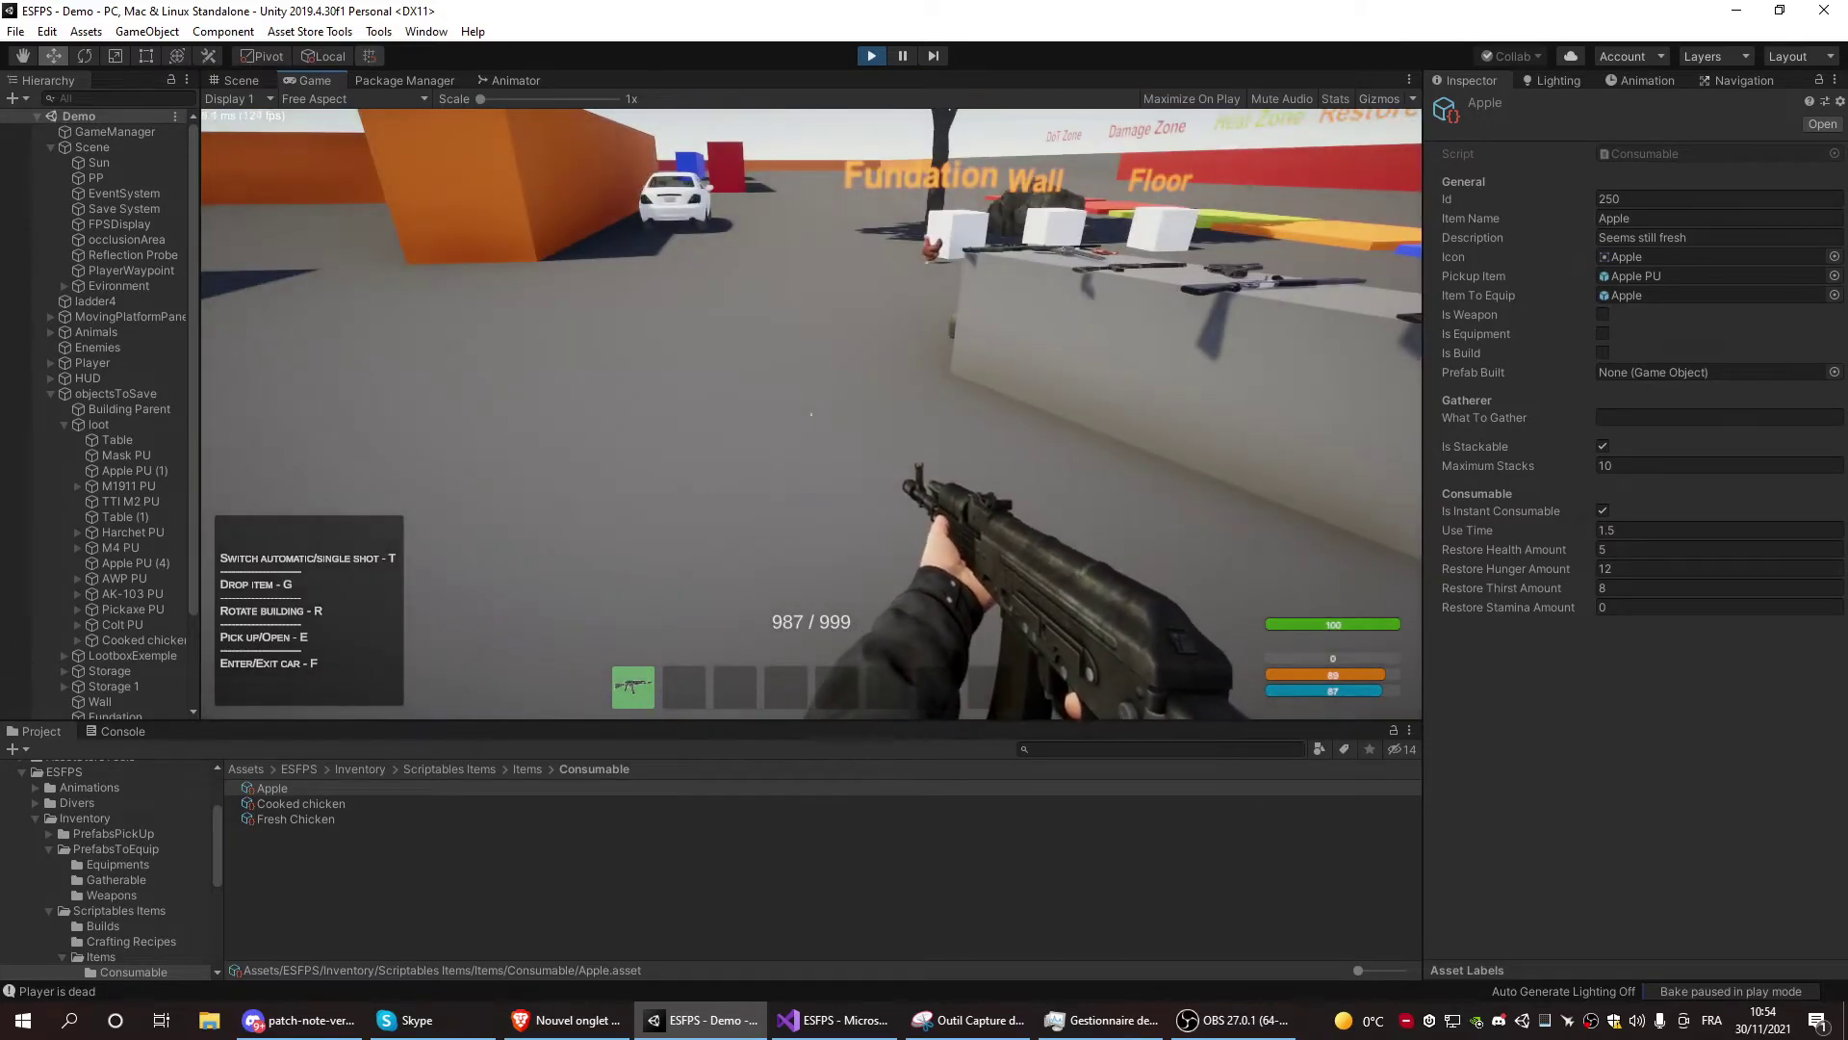
Among the orange walls, toggle the inventory until it stays open with an empty grid
{"action": "key", "text": "Tab"}
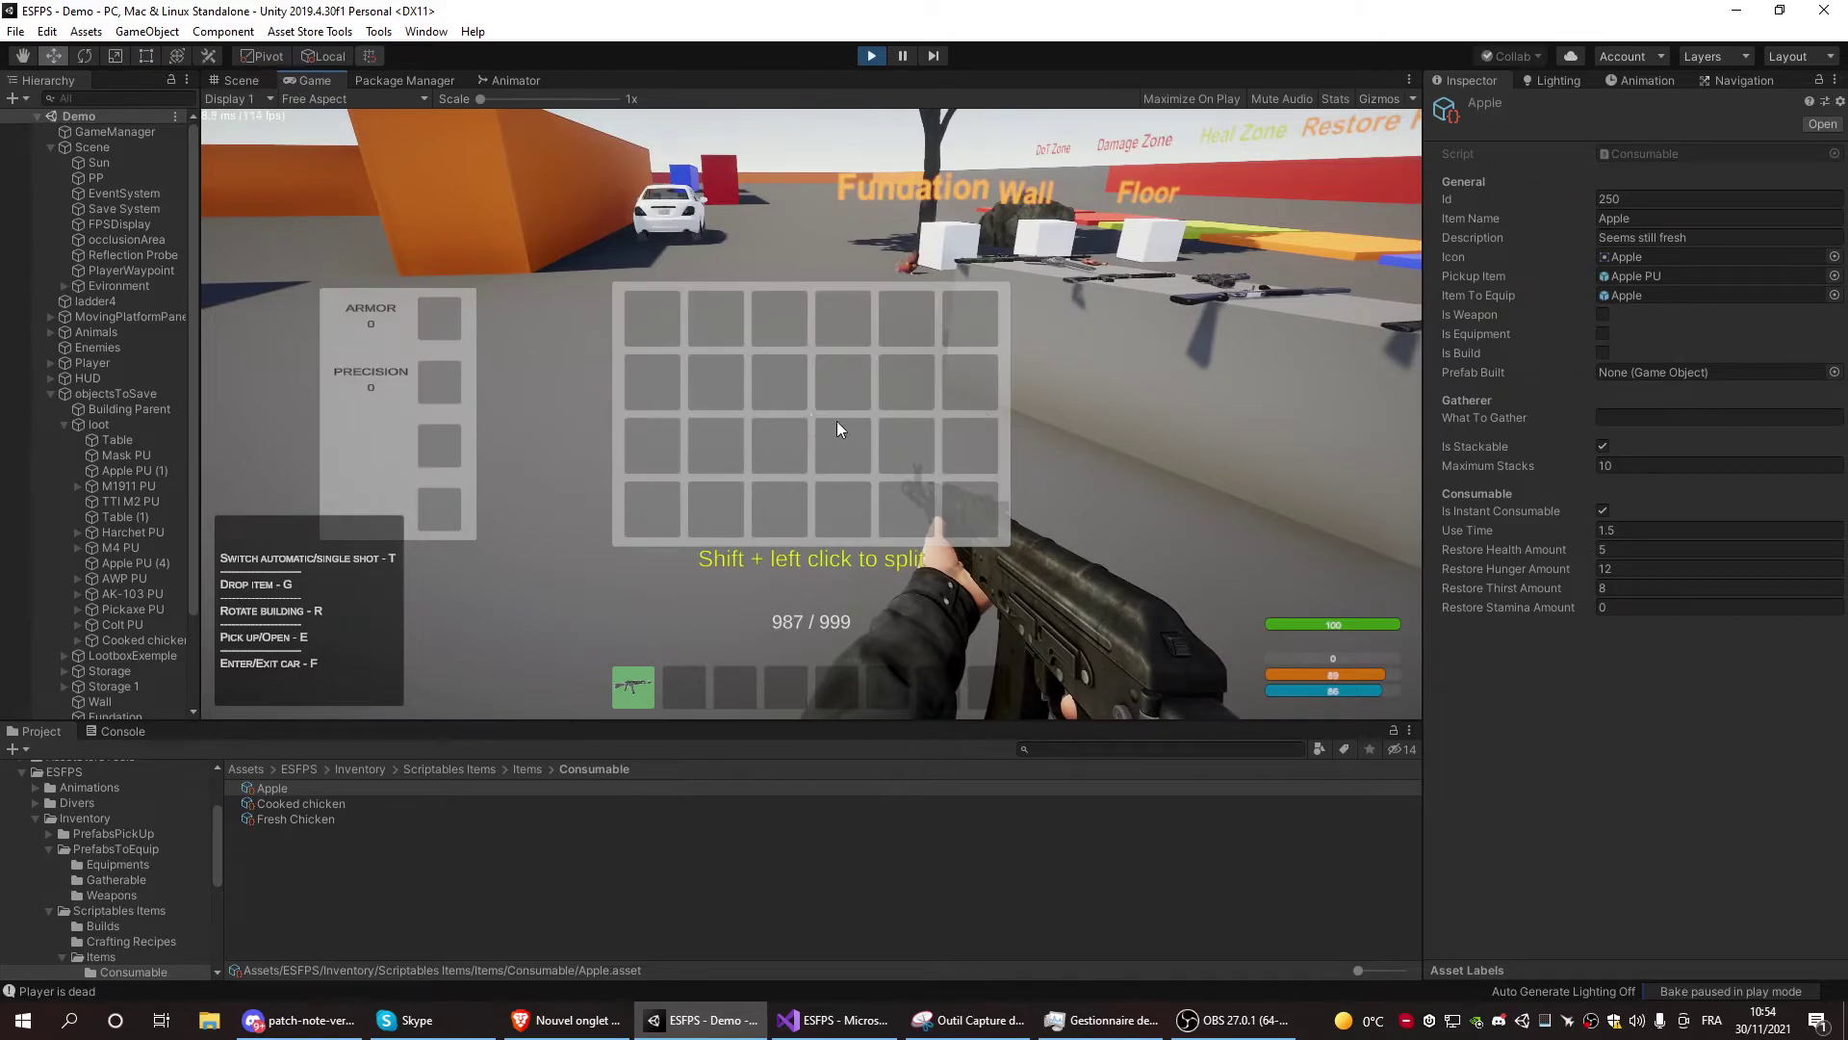
{"action": "key", "text": "Tab"}
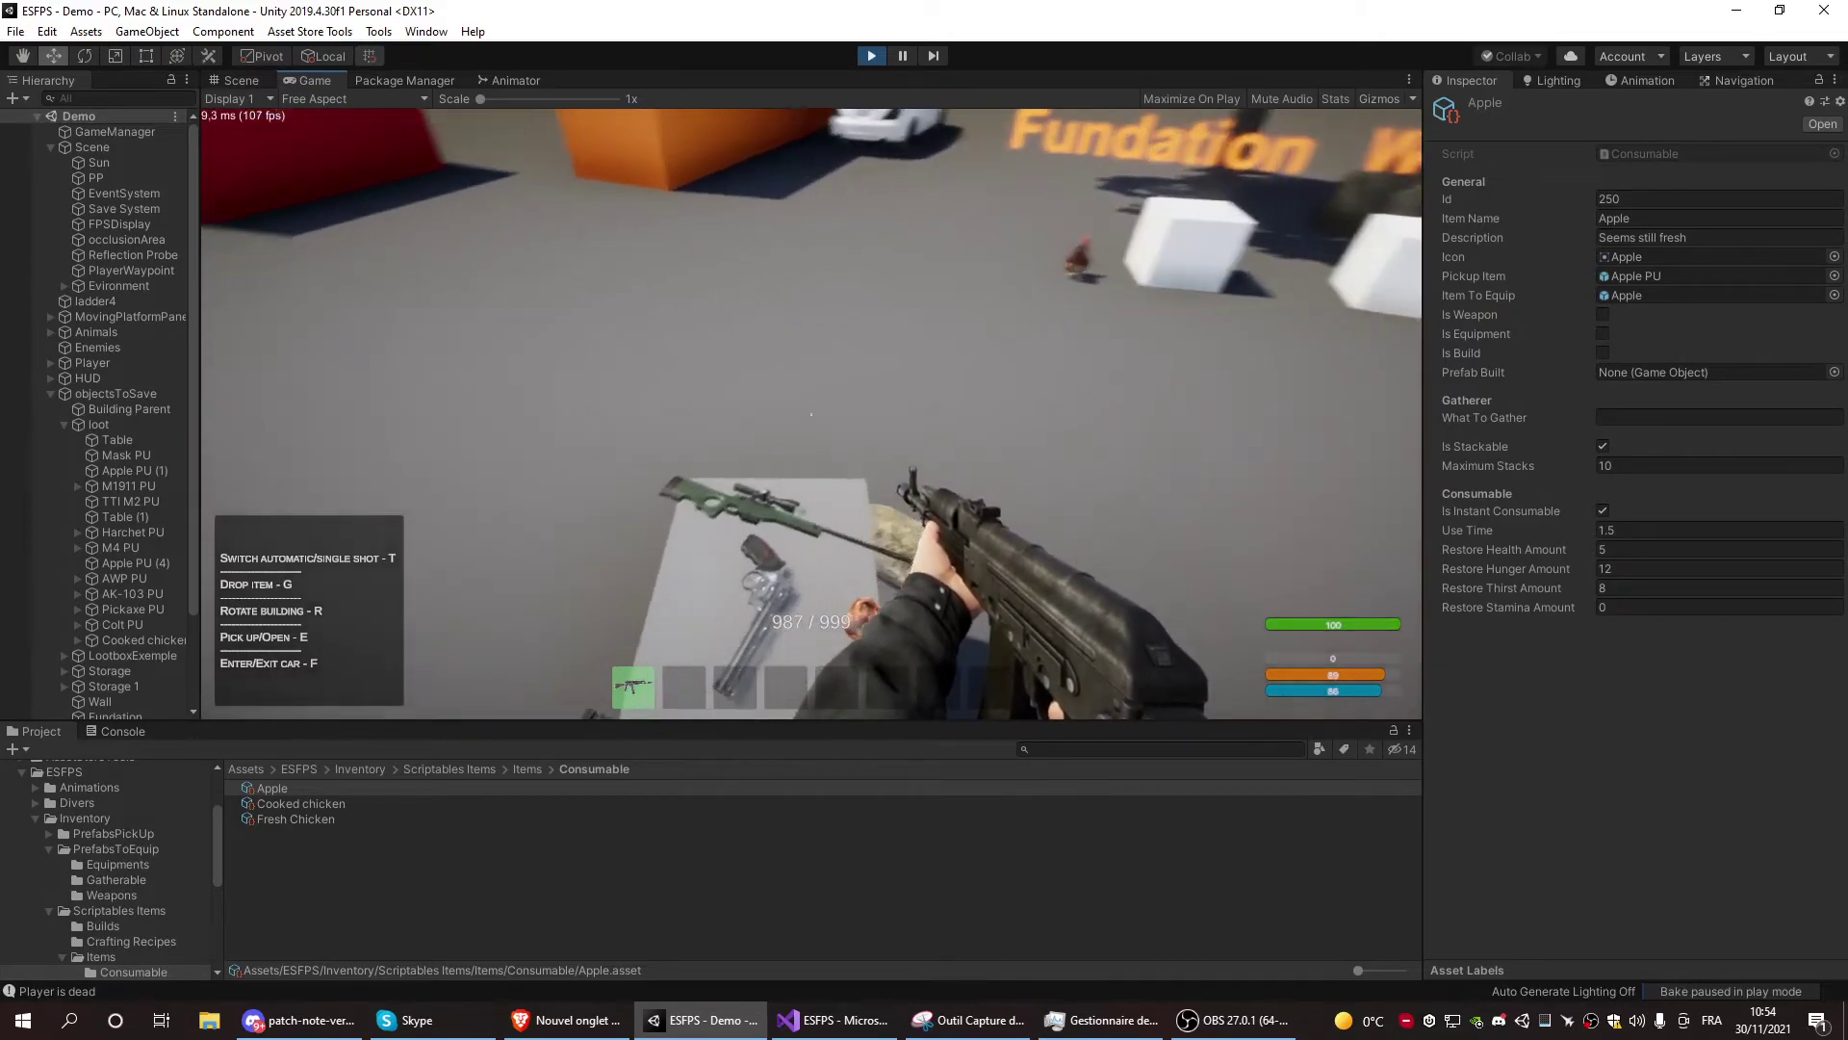
{"action": "key", "text": "Tab"}
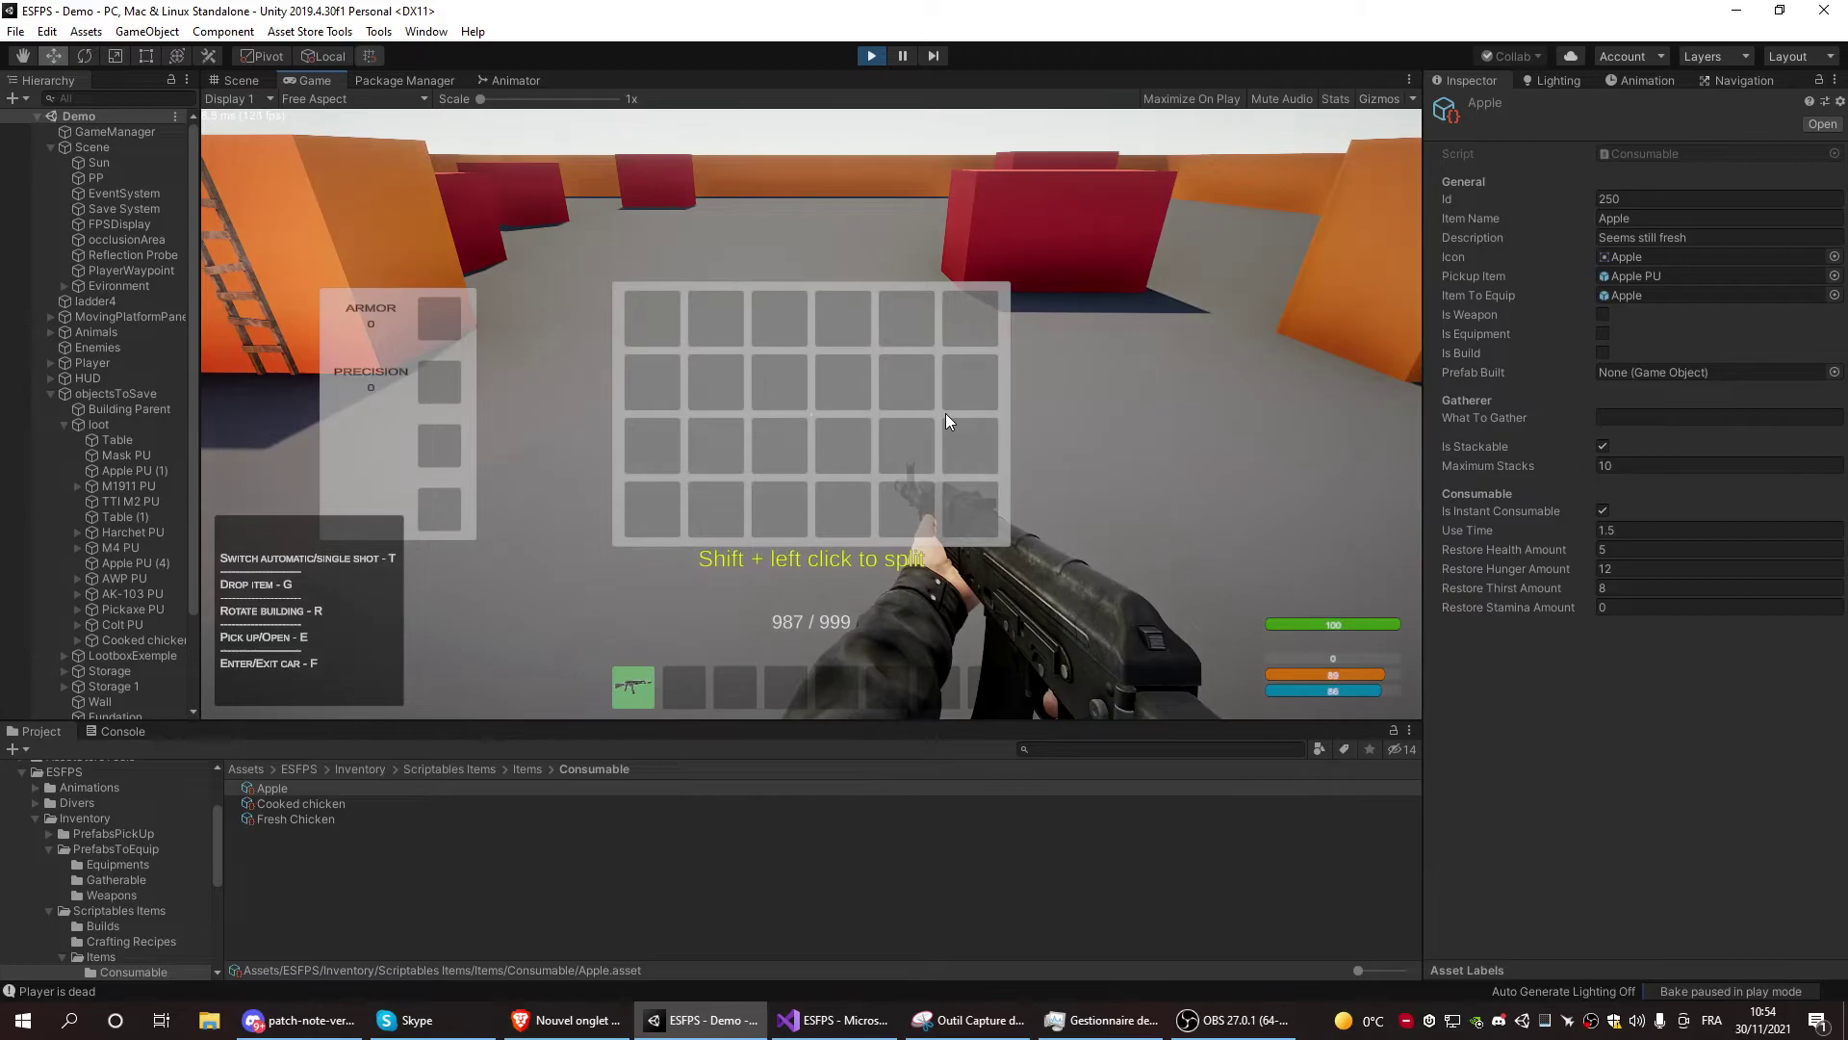
{"action": "key", "text": "Tab"}
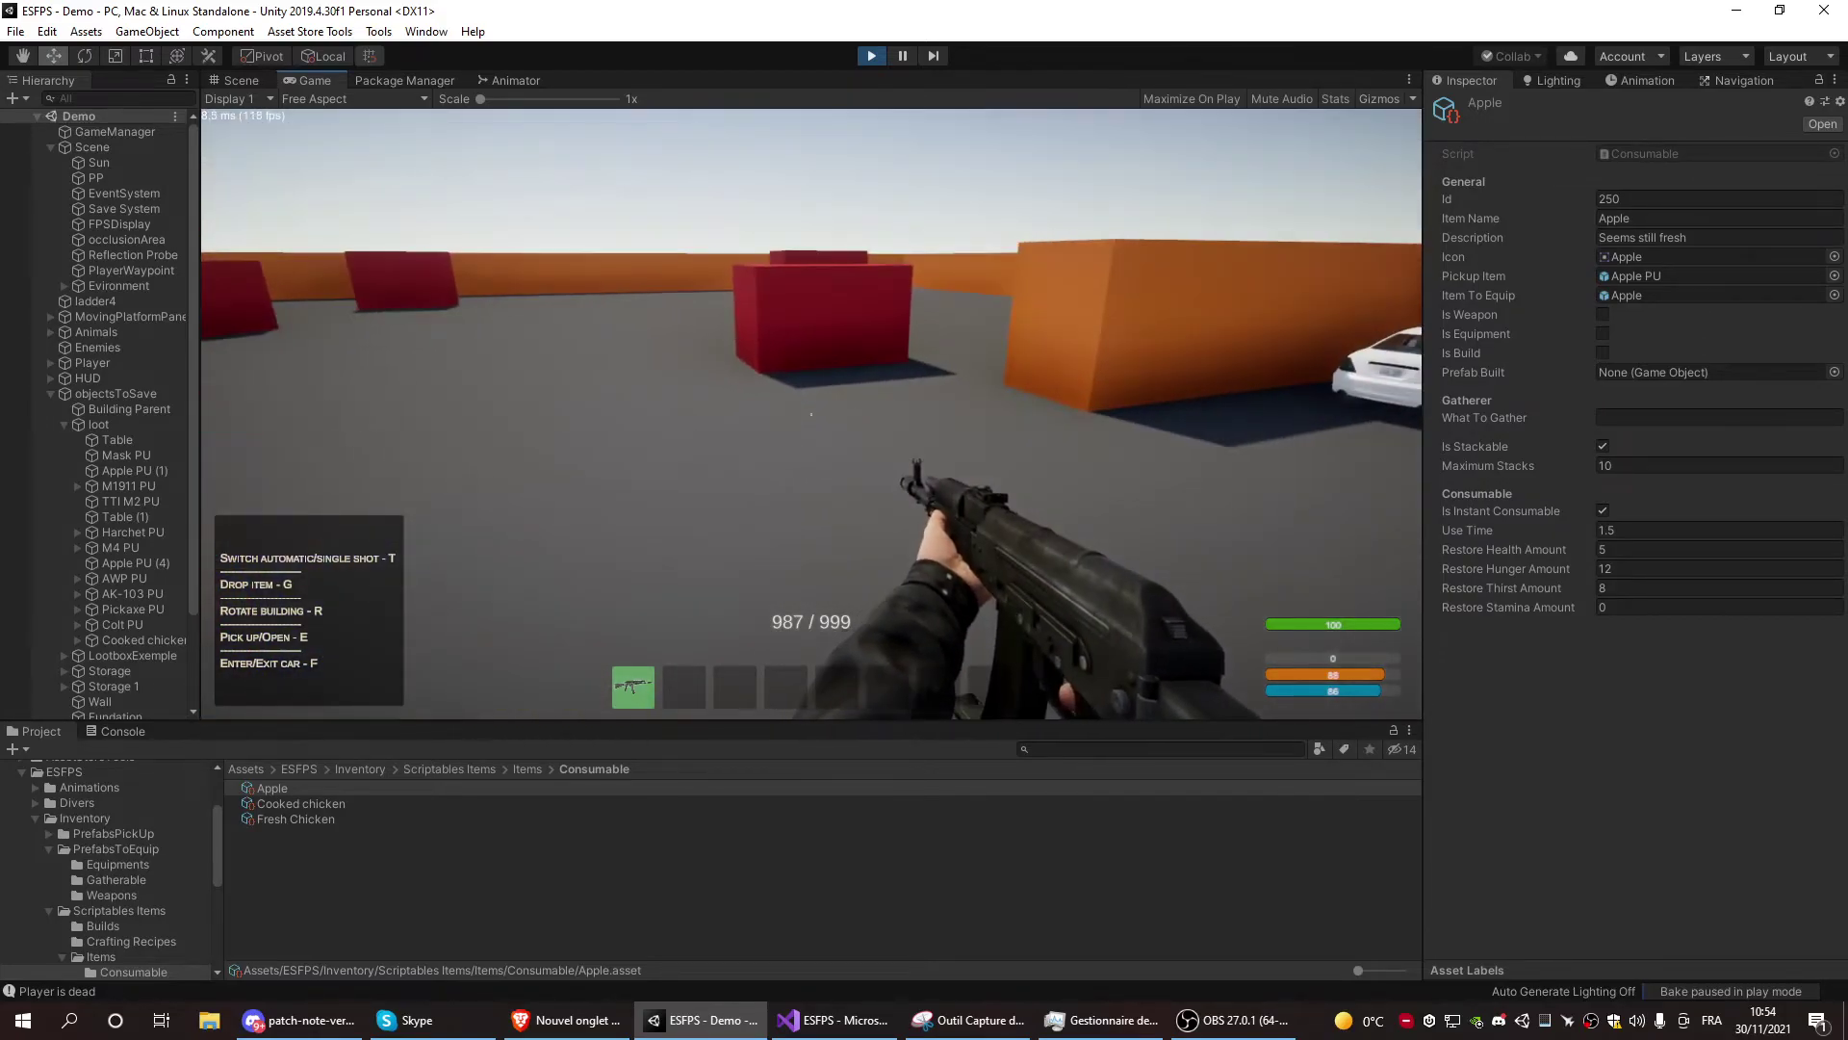
{"action": "key", "text": "Tab"}
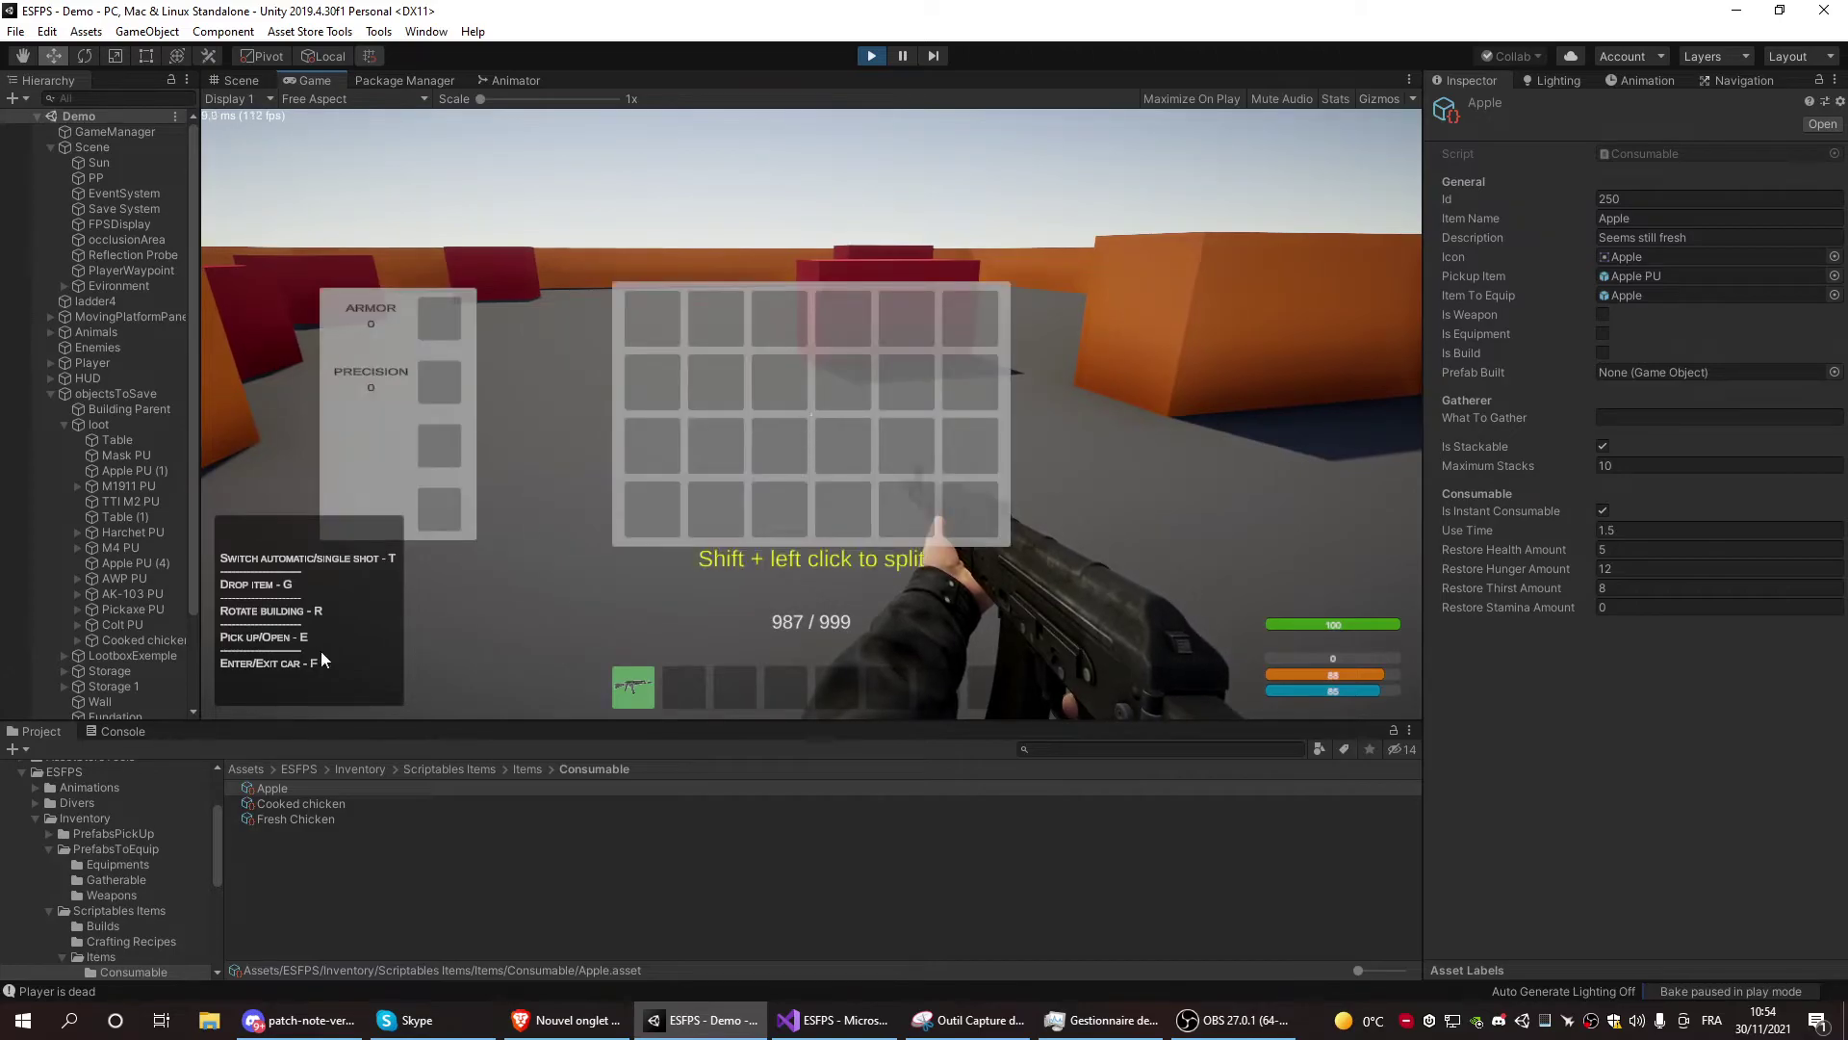
Browse to the Assets/ESFPS/Sound/Weapons/Fire audio clips
{"action": "scroll", "coordinate": [178, 886], "scroll_direction": "down", "scroll_amount": 5}
{"action": "scroll", "coordinate": [89, 934], "scroll_direction": "down", "scroll_amount": 5}
{"action": "left_click", "coordinate": [76, 907]}
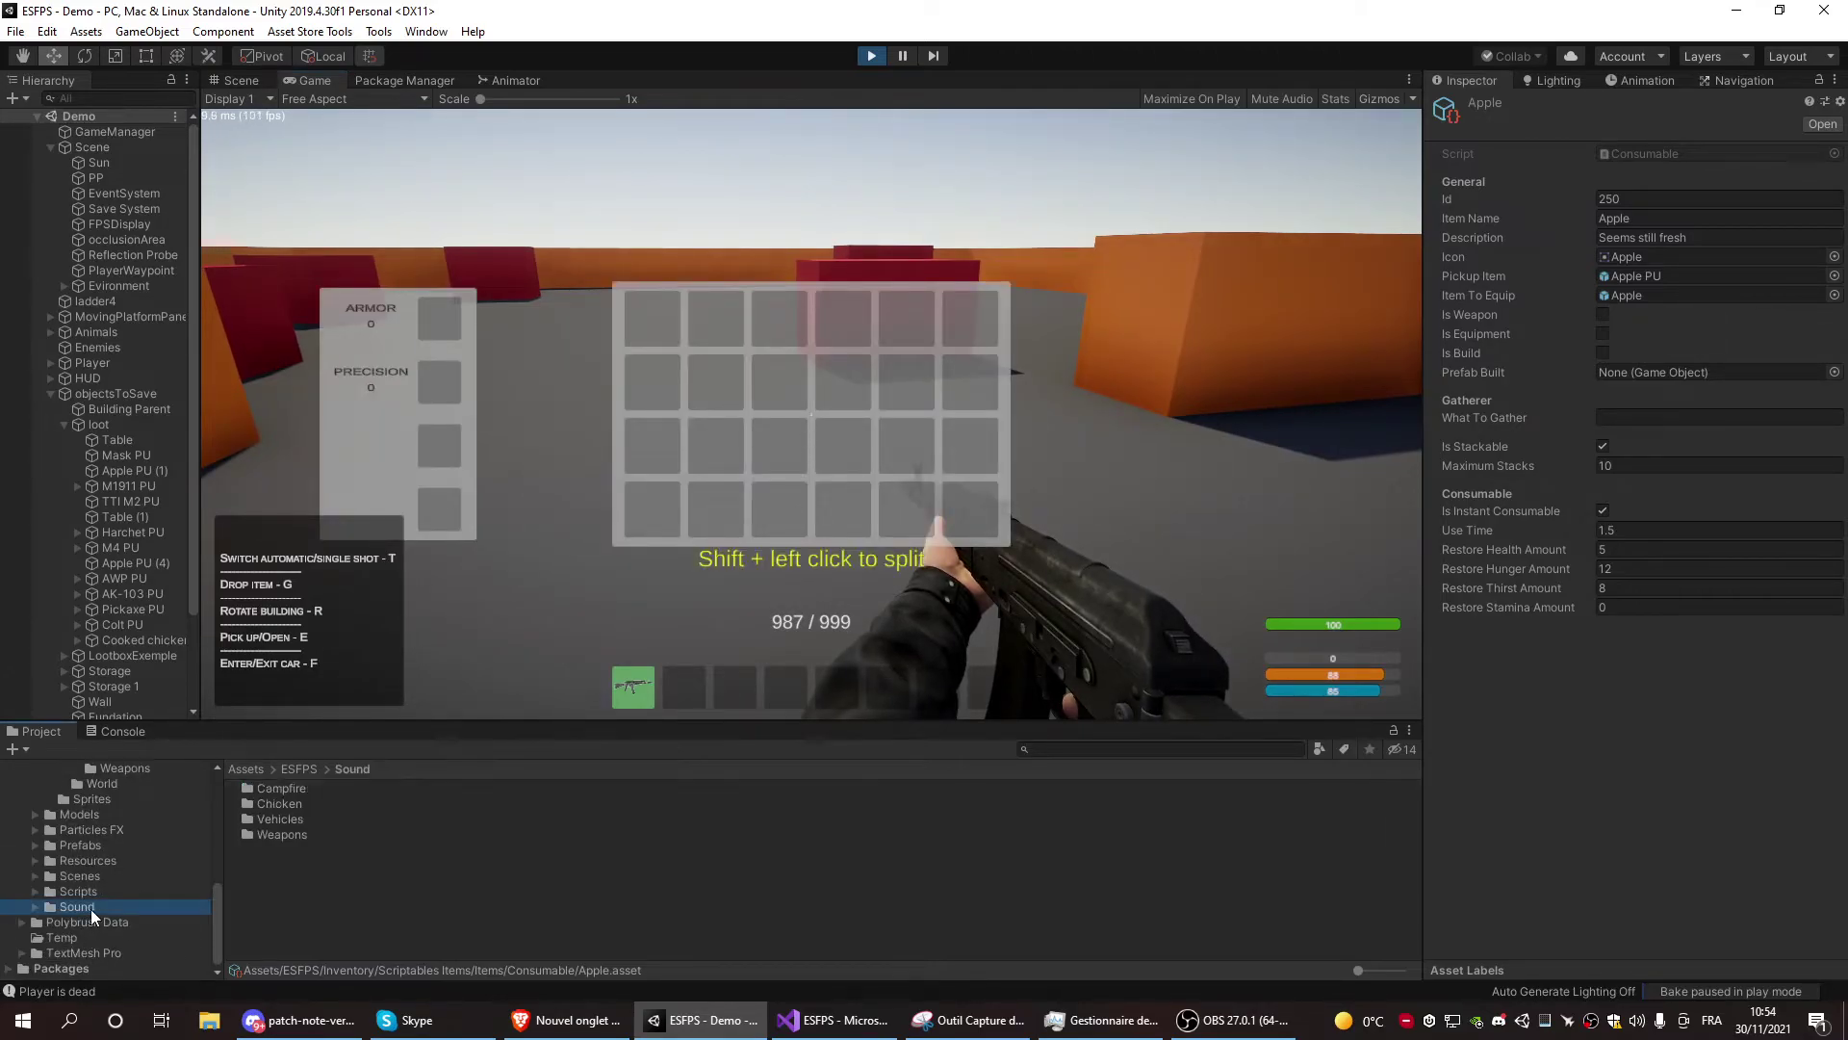
{"action": "double_click", "coordinate": [279, 833]}
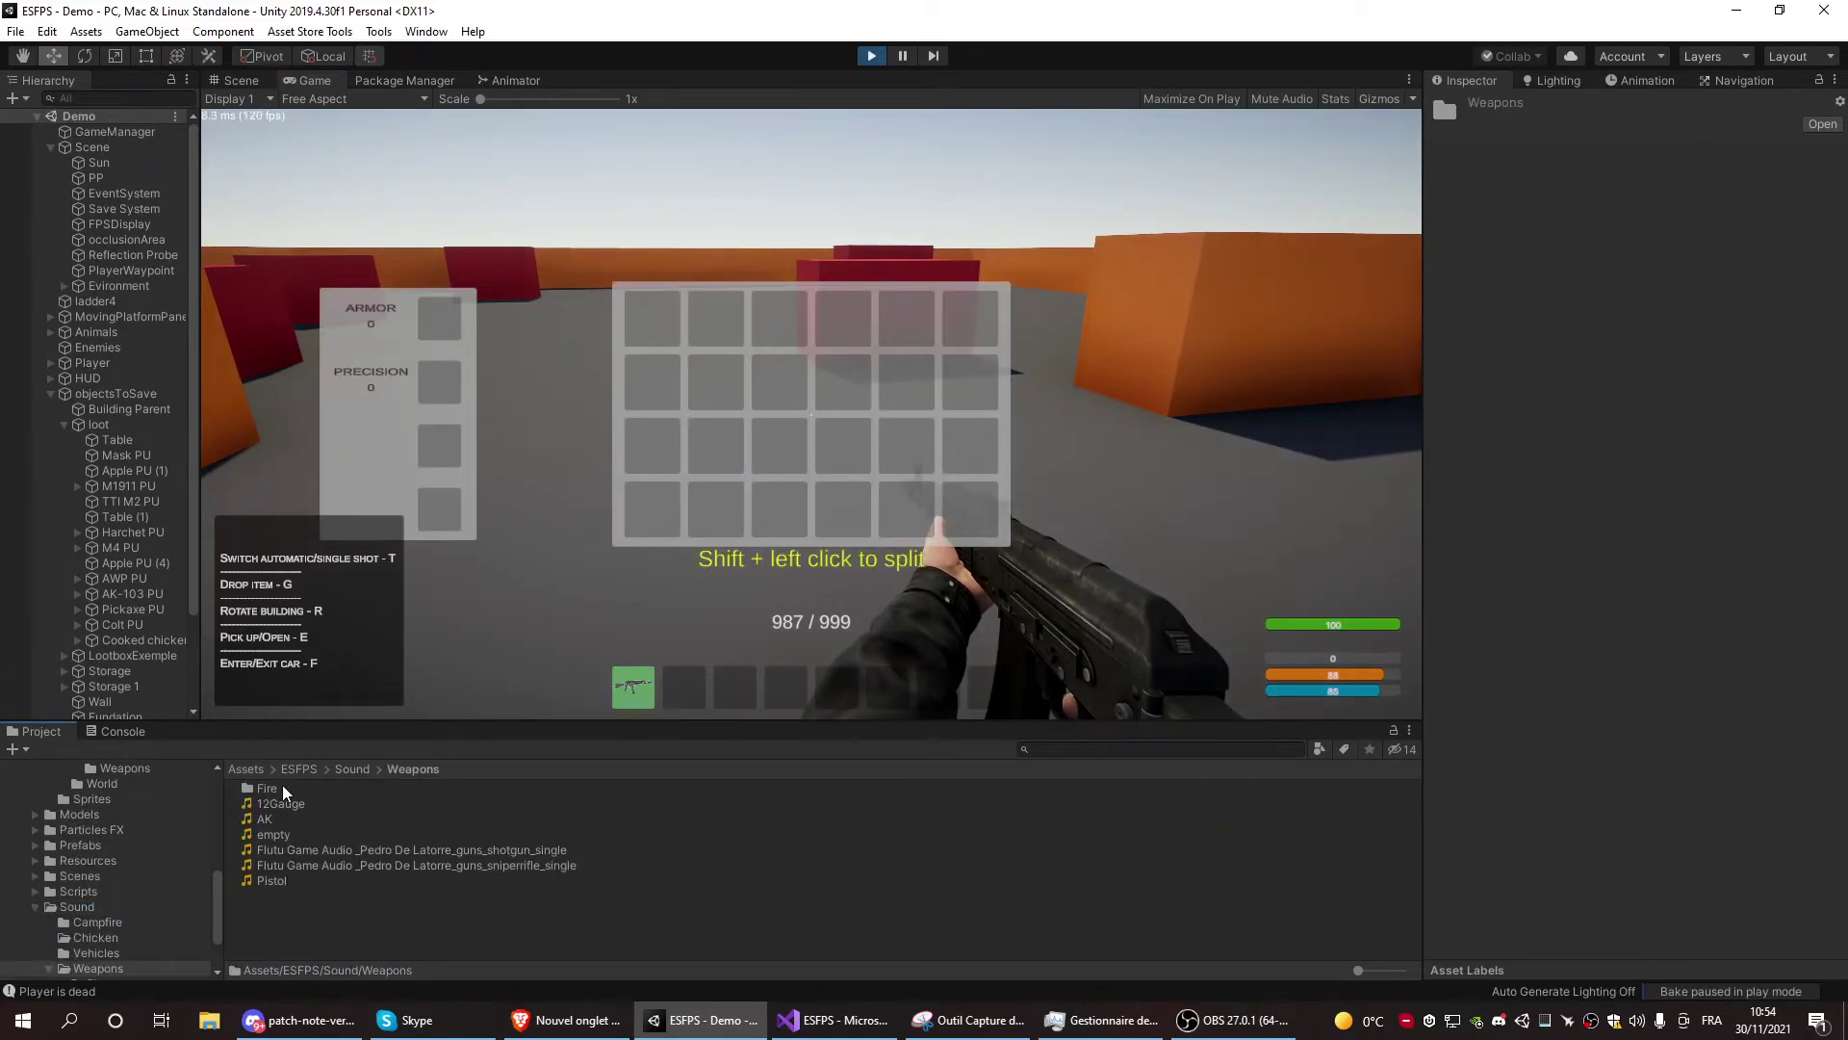
{"action": "double_click", "coordinate": [282, 786]}
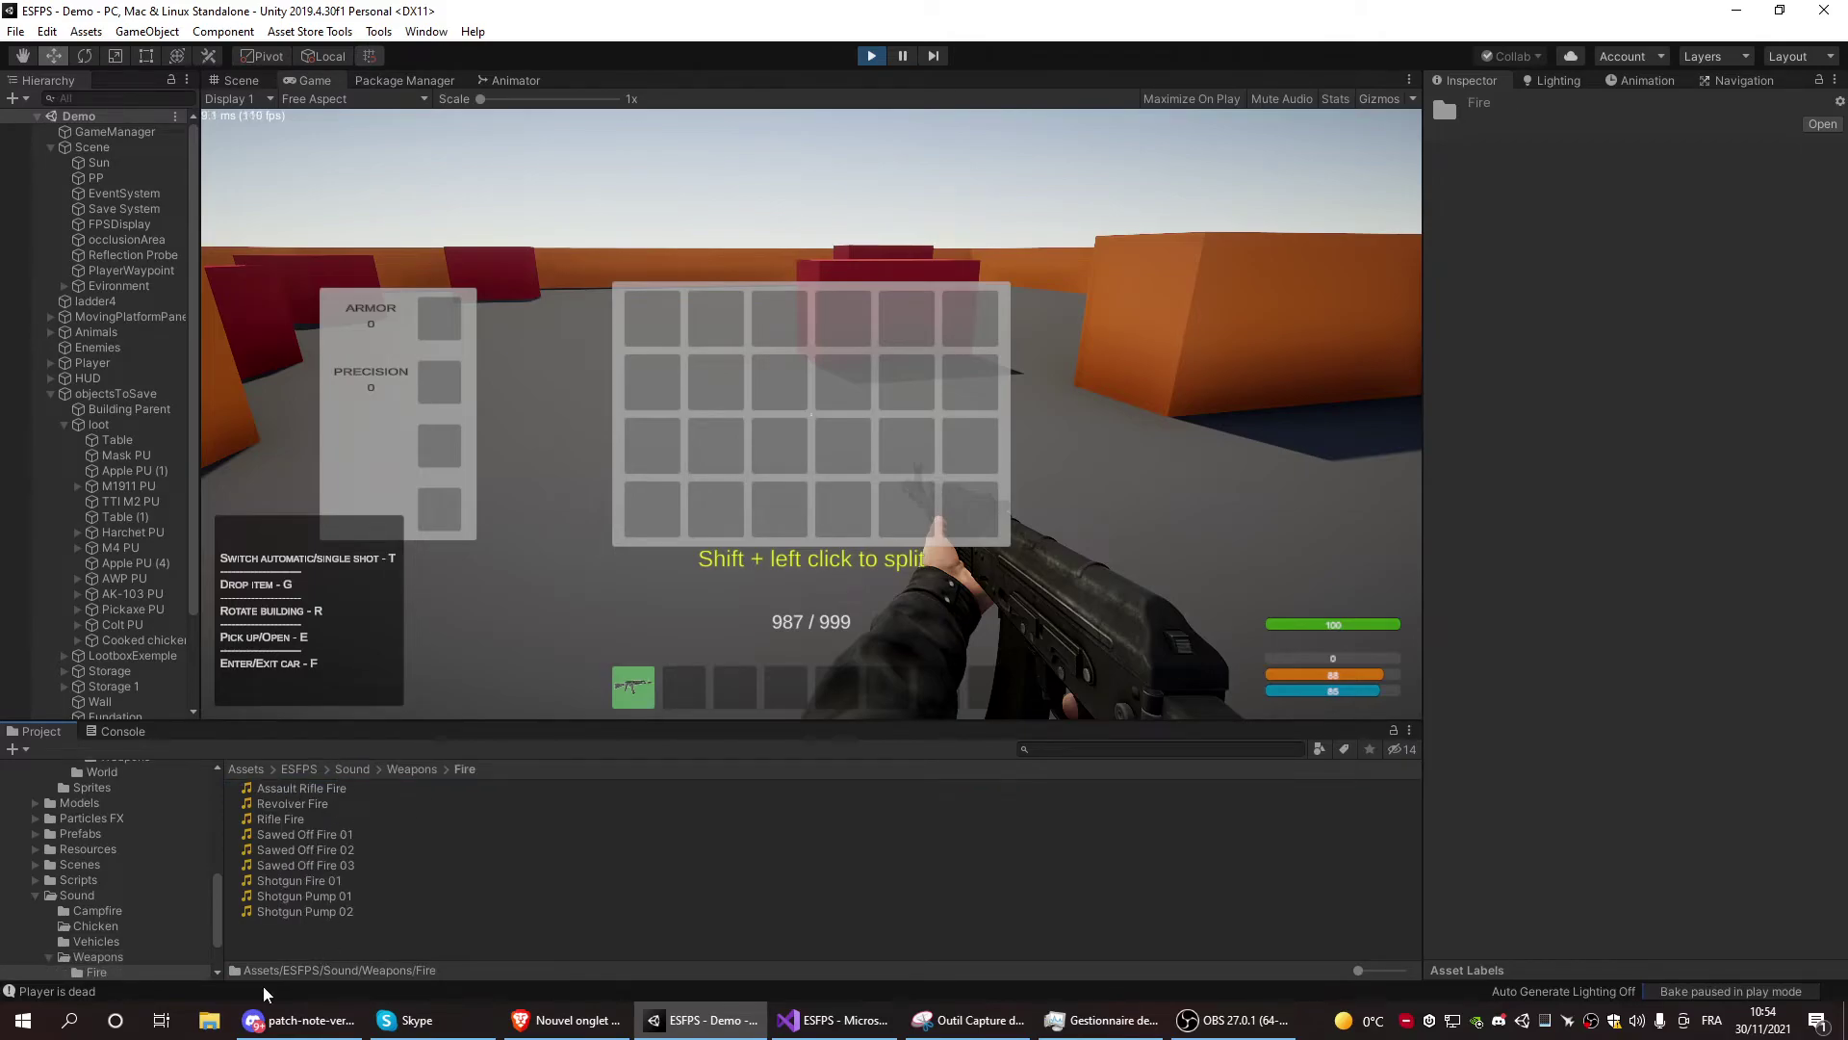
Resume the game and fire the AK, leaving 983 / 999 ammo
{"action": "key", "text": "Tab"}
{"action": "left_click", "coordinate": [812, 414]}
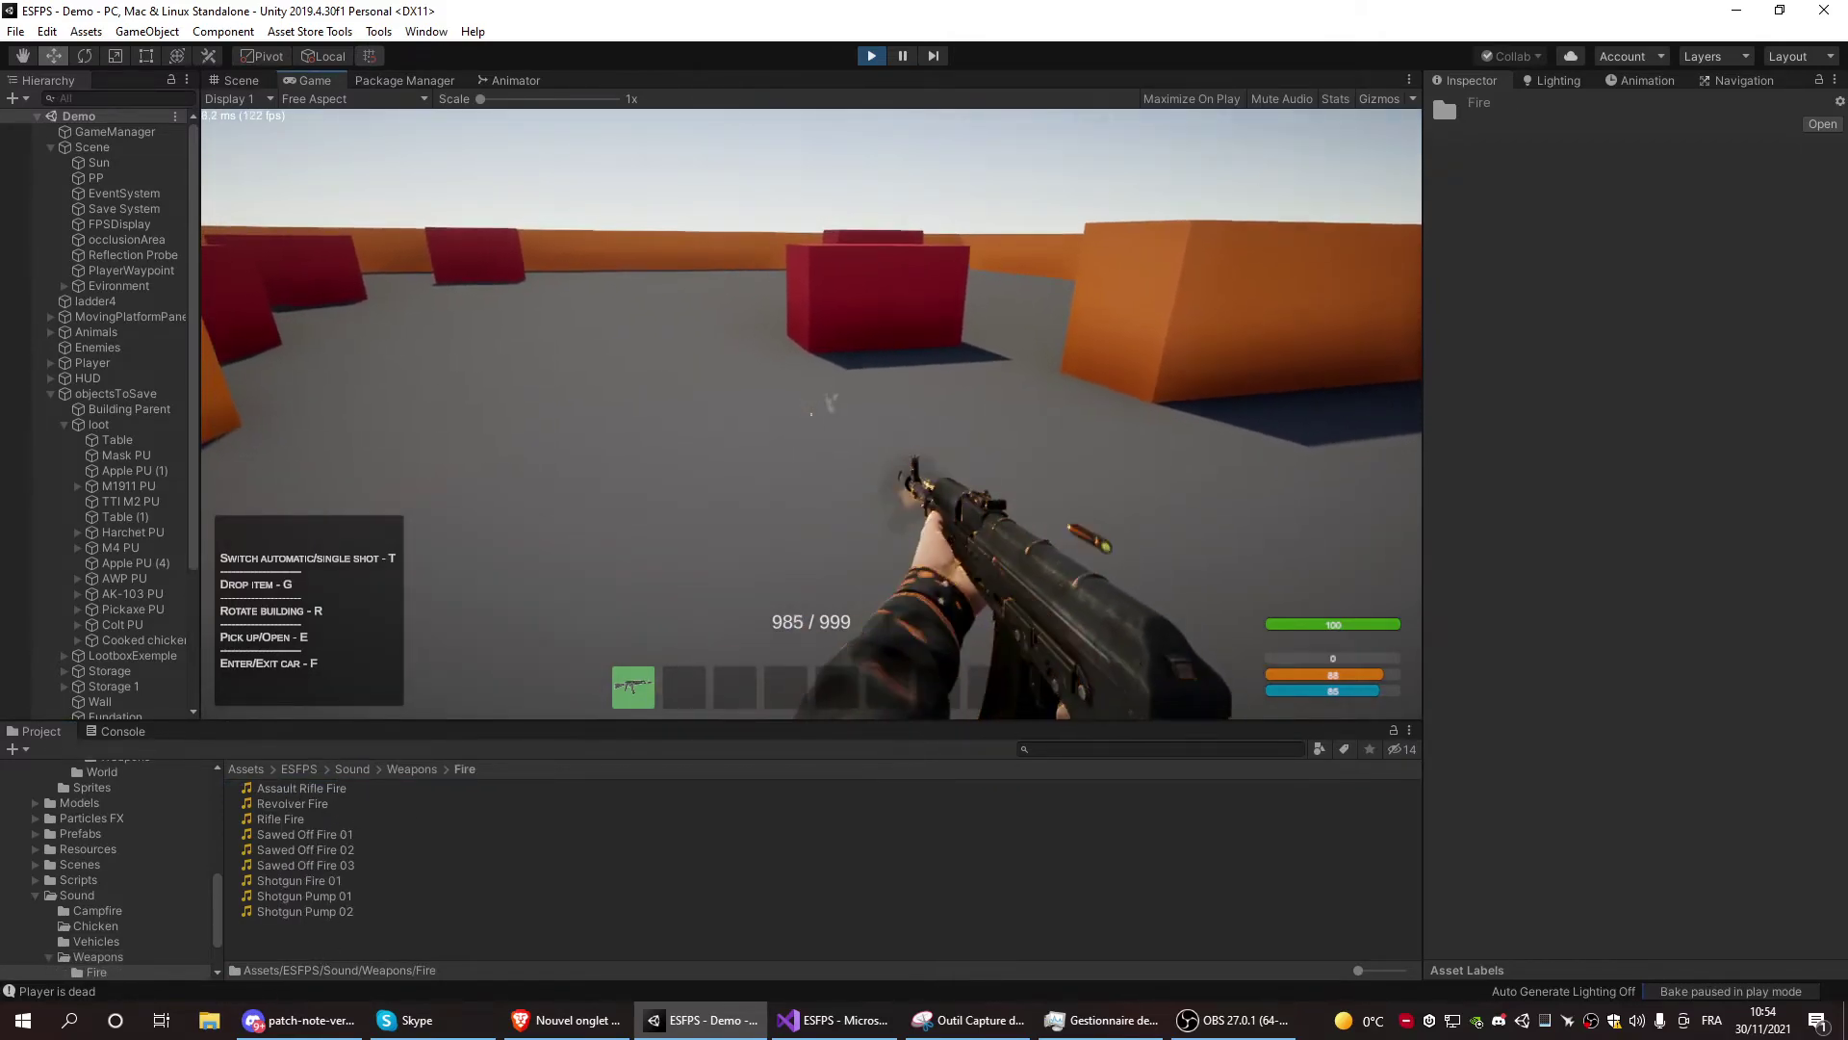
{"action": "left_click", "coordinate": [811, 415]}
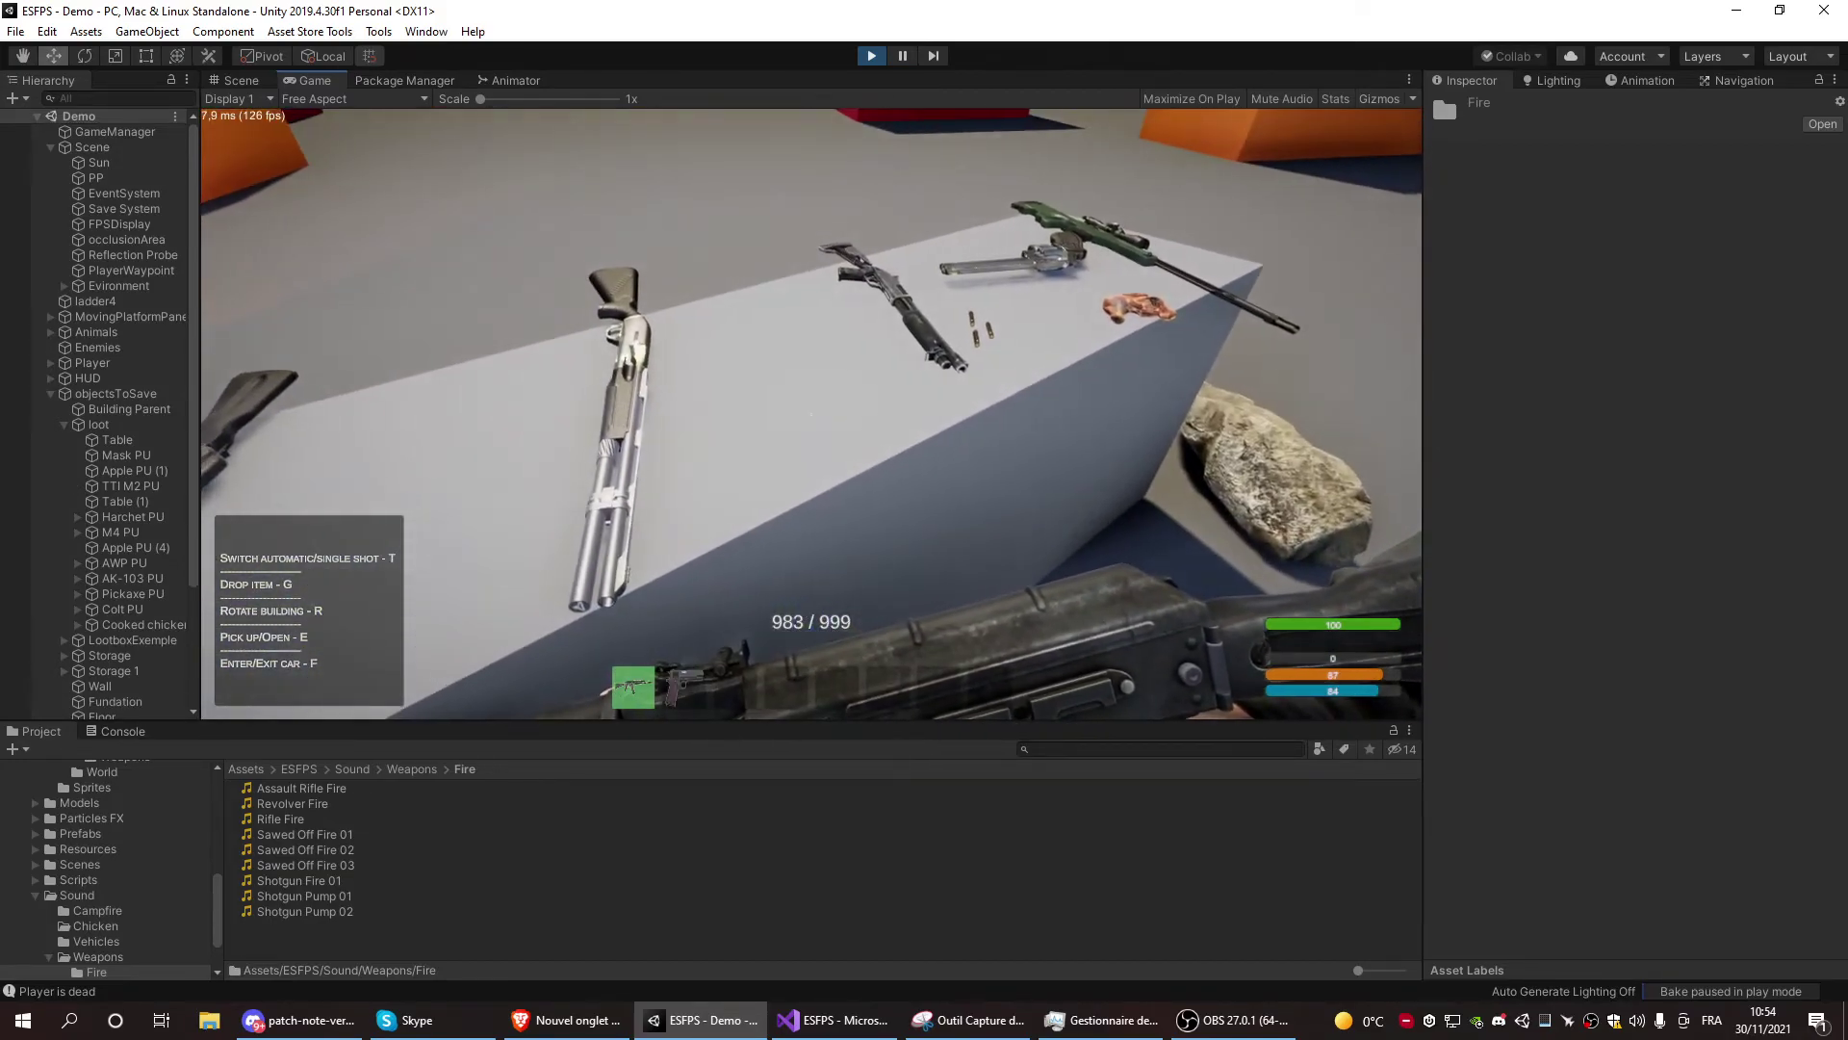
Pick up the M1911 and fire it into the grey table block, leaving 7 / 16
{"action": "key", "text": "e"}
{"action": "left_click", "coordinate": [812, 414]}
{"action": "left_click", "coordinate": [813, 415]}
{"action": "left_click", "coordinate": [812, 415]}
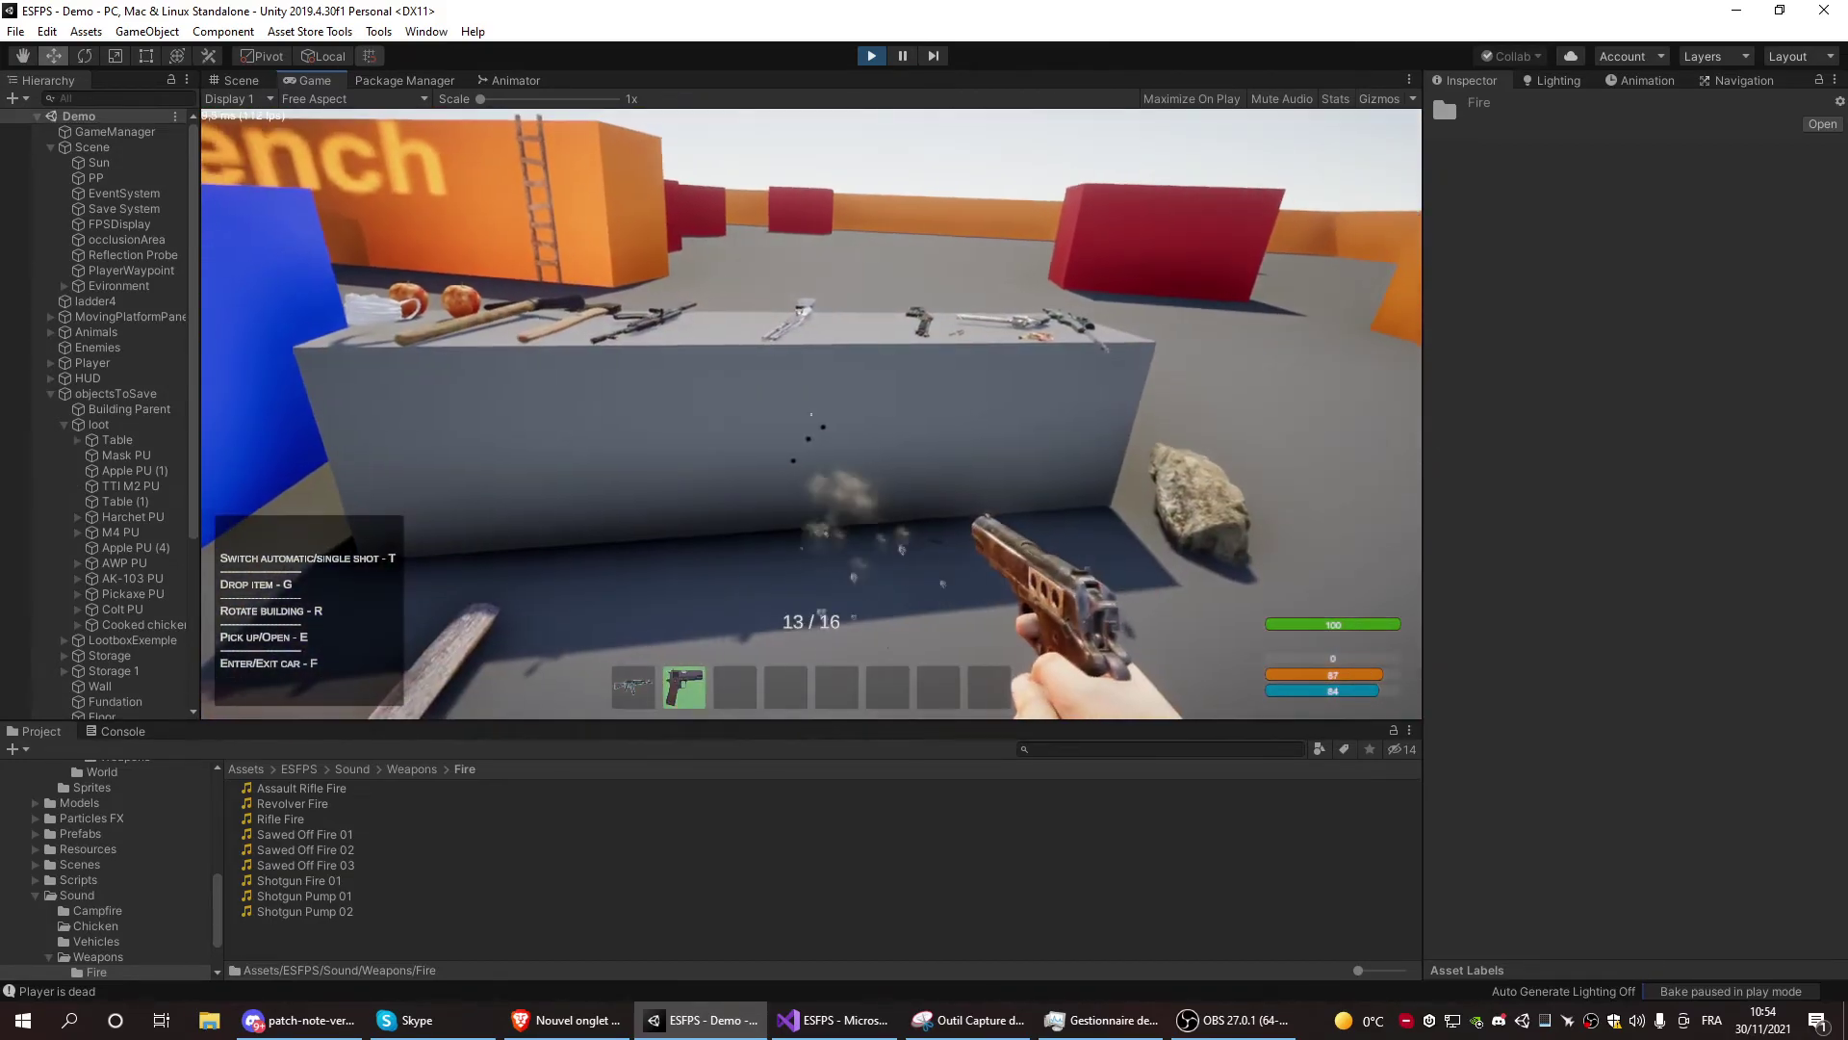
{"action": "left_click", "coordinate": [811, 414]}
{"action": "left_click", "coordinate": [811, 415]}
{"action": "left_click", "coordinate": [811, 414]}
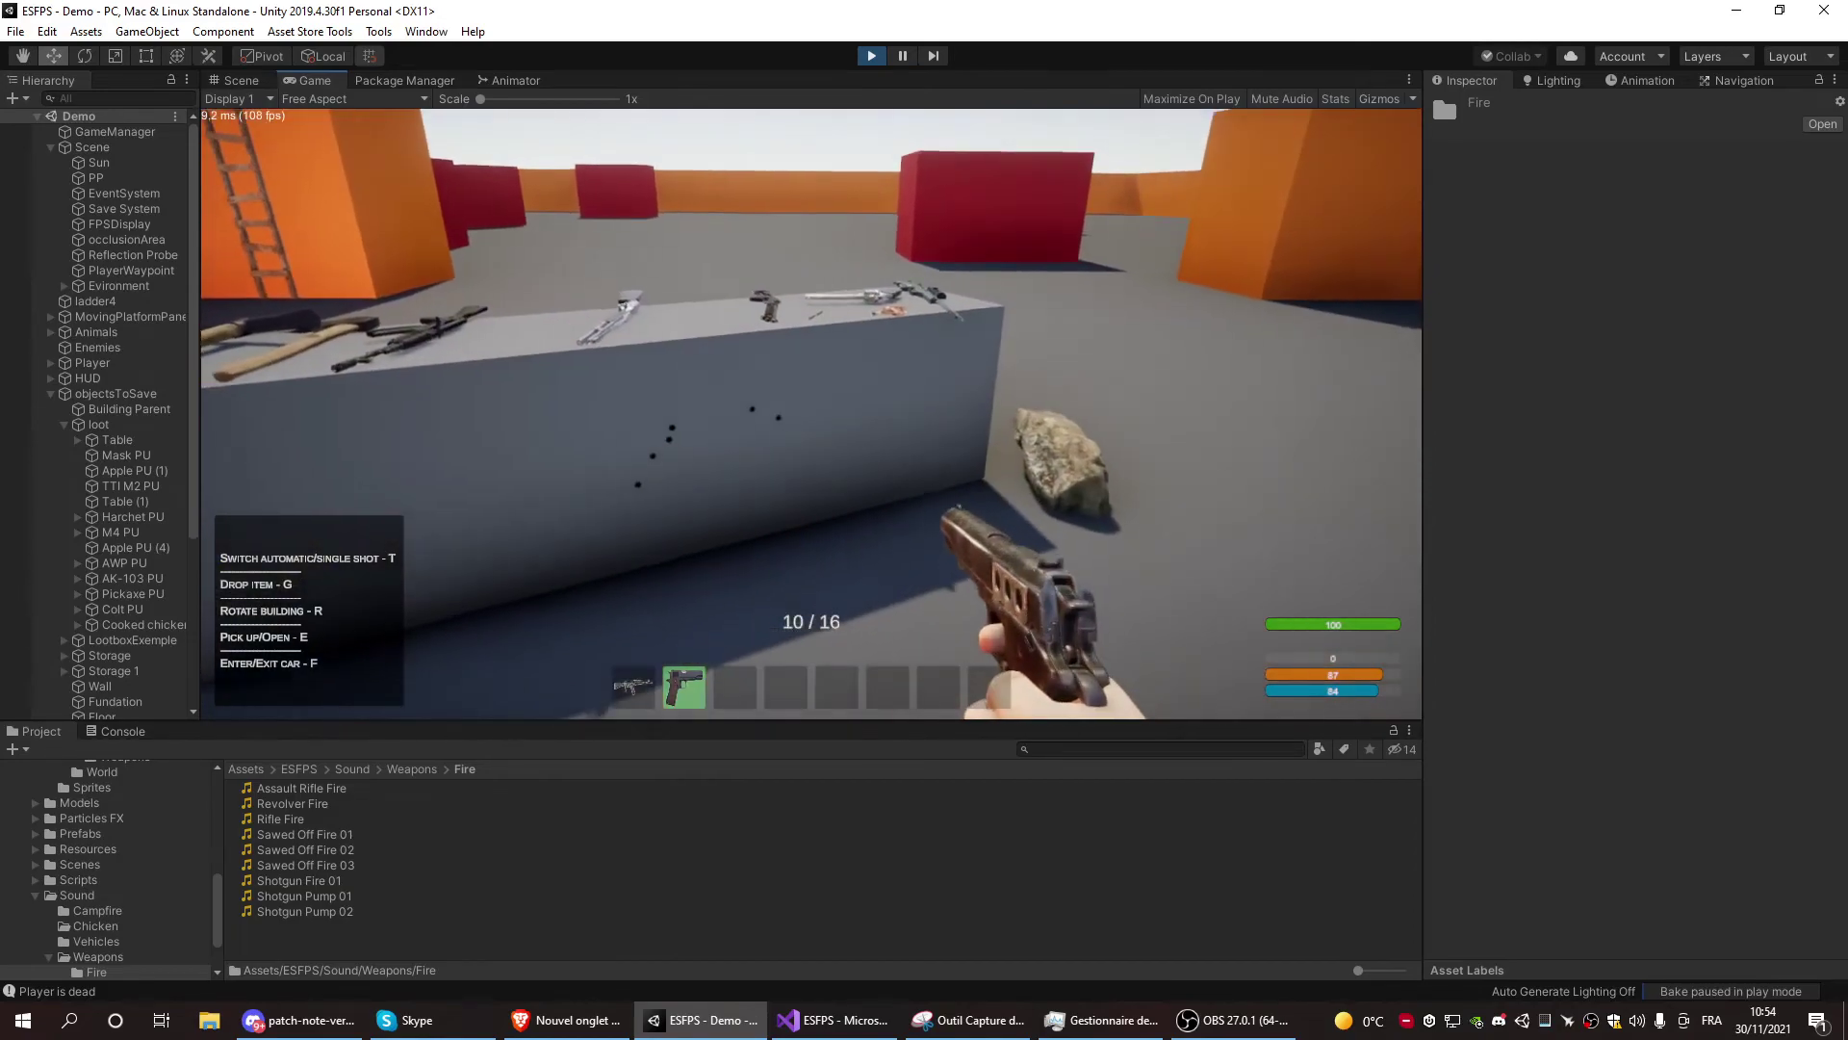
{"action": "left_click", "coordinate": [812, 415]}
{"action": "left_click", "coordinate": [812, 414]}
{"action": "left_click", "coordinate": [811, 415]}
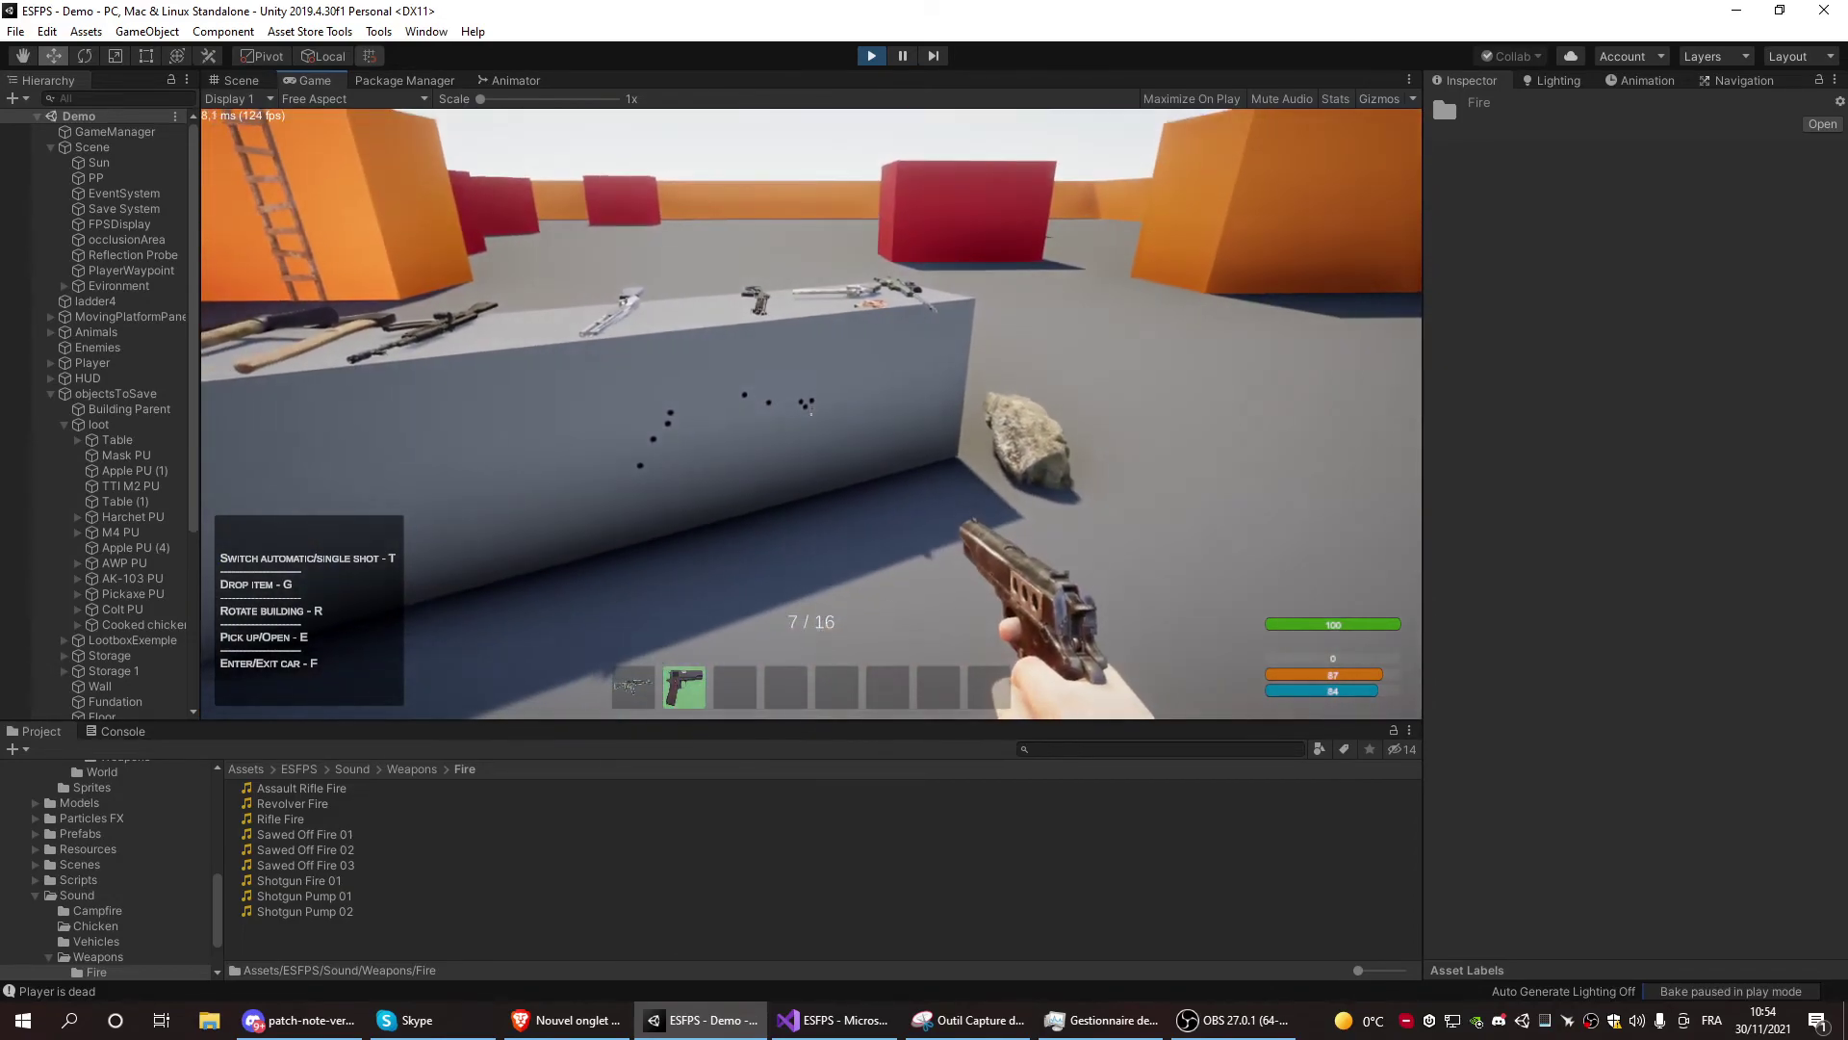